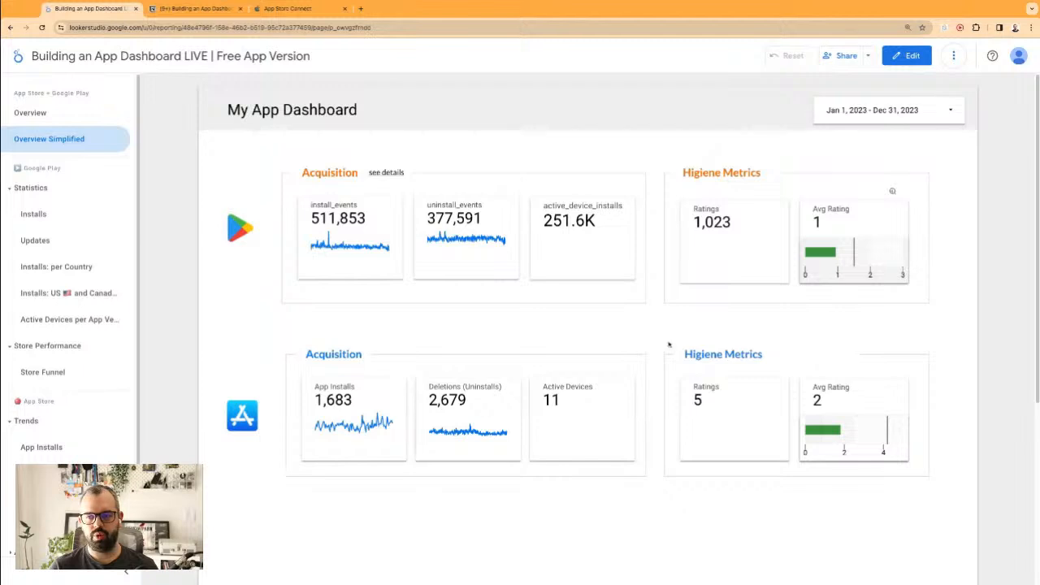
# - Open the report for editing, review its full list of report pages, and return to view mode
pyautogui.click(906, 56)
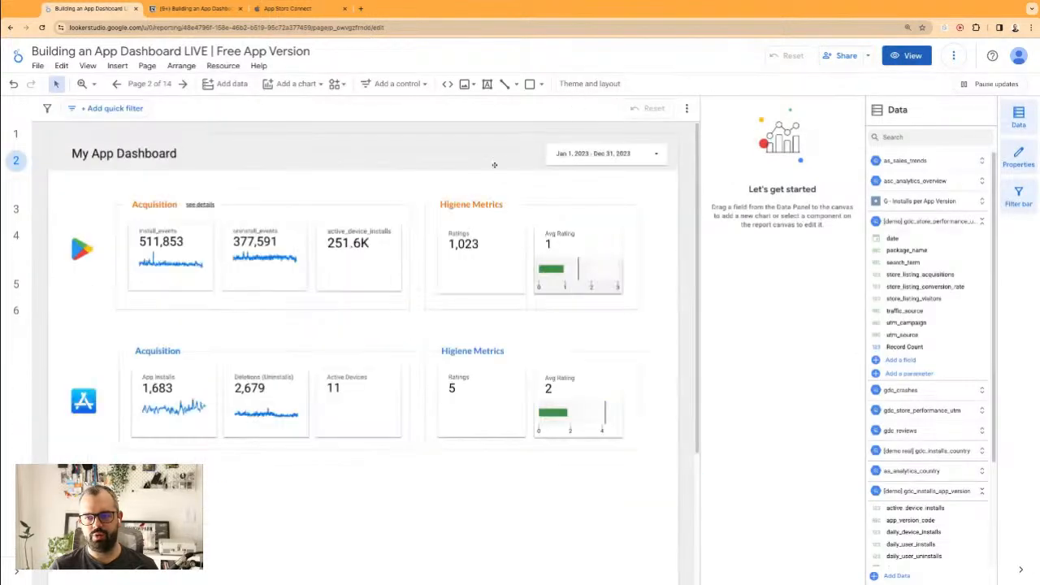
pyautogui.click(151, 83)
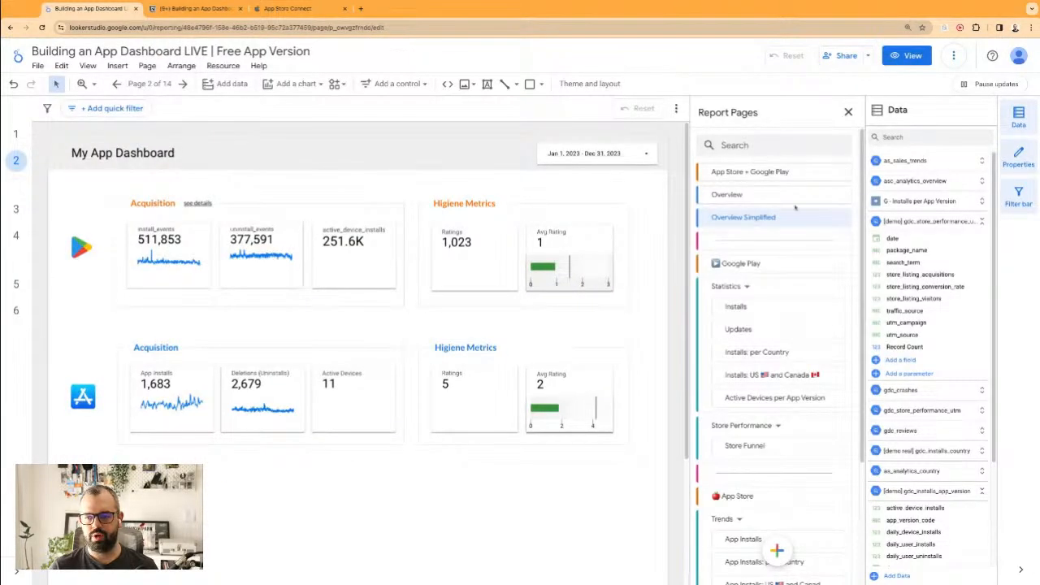
pyautogui.scroll(-2, 788, 326)
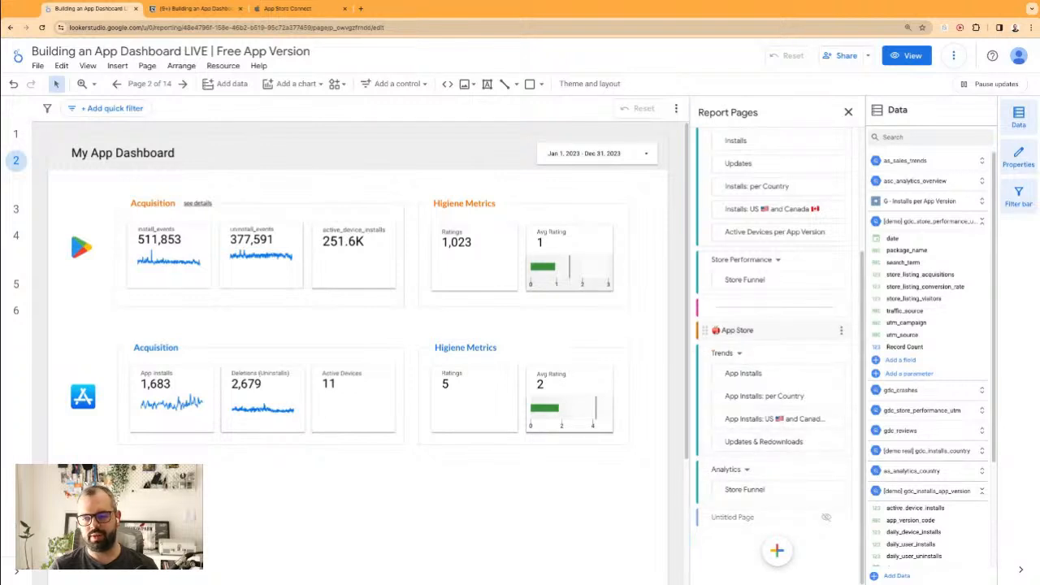
pyautogui.moveTo(716, 330); pyautogui.dragTo(662, 279)
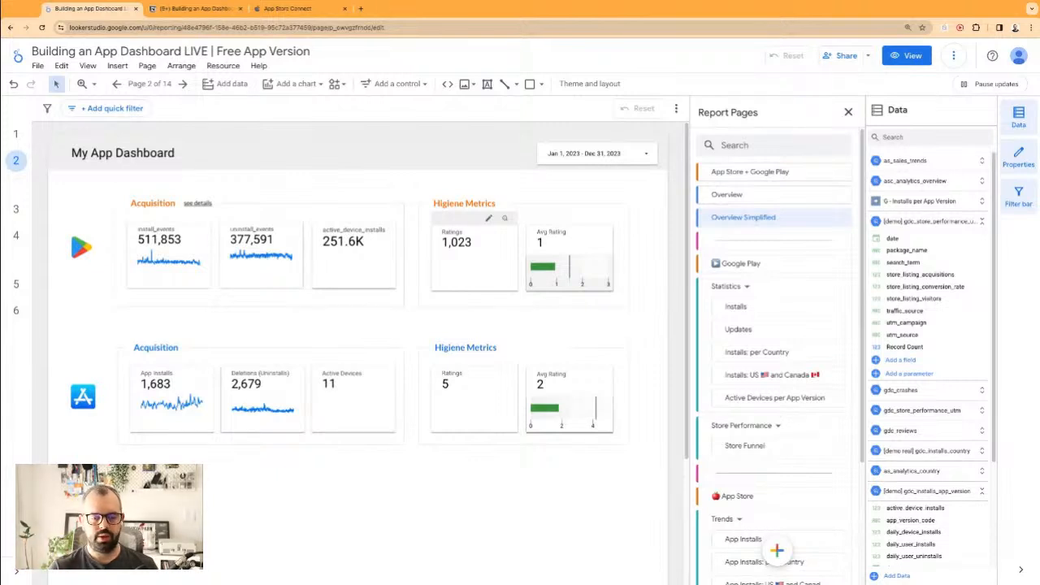
pyautogui.click(419, 541)
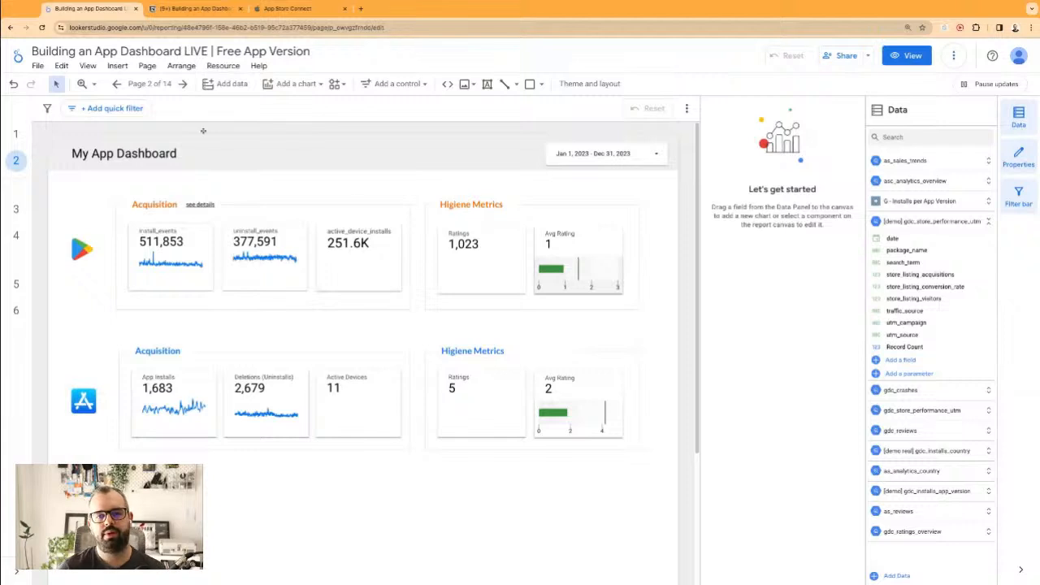
pyautogui.click(906, 56)
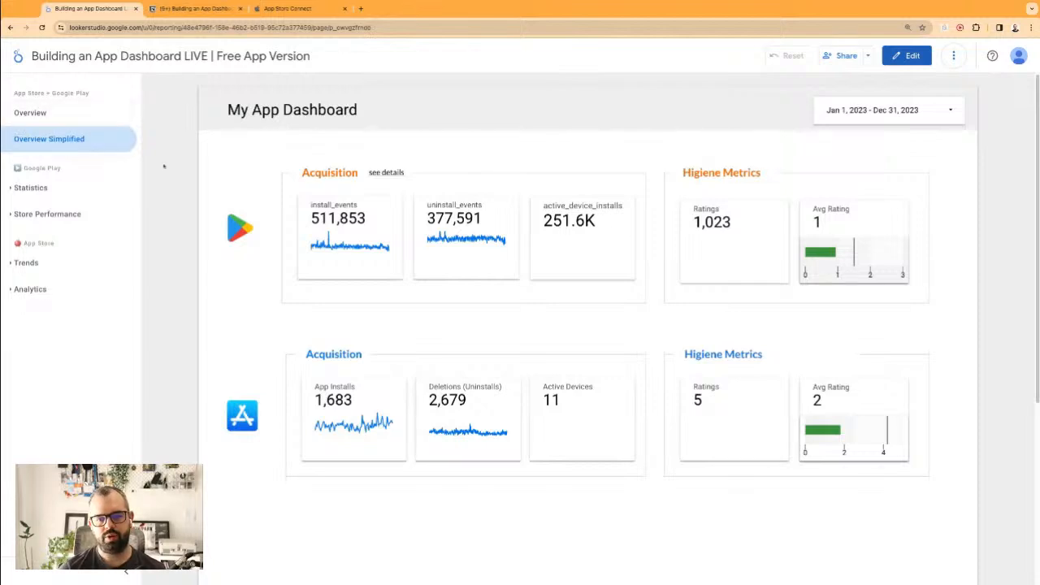
# - Examine the Acquisition and Higiene Metrics sections on the Overview Simplified page, including the Google Play average rating
pyautogui.scroll(-1, 390, 368)
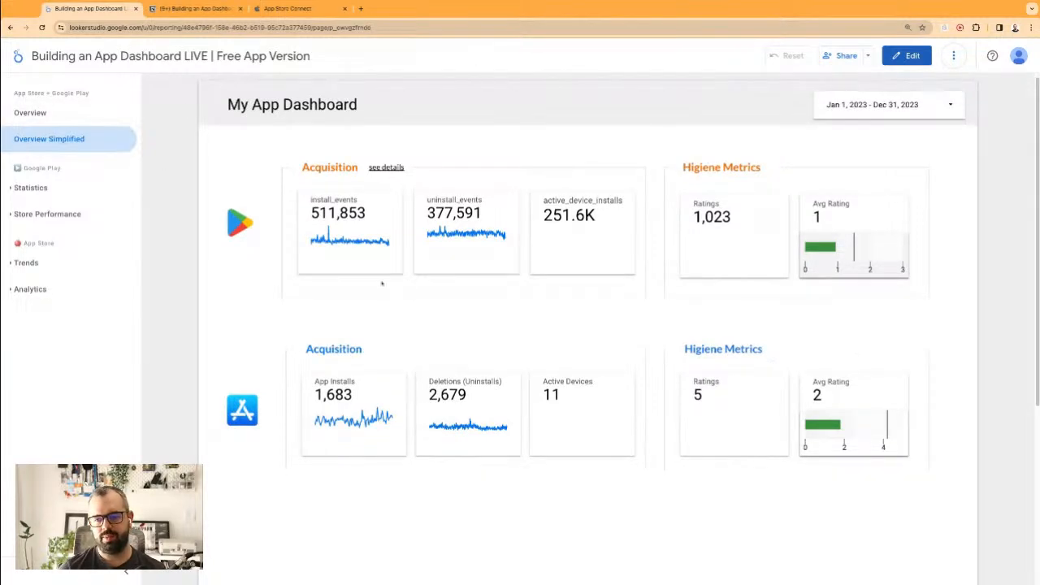
pyautogui.moveTo(309, 168); pyautogui.dragTo(646, 192)
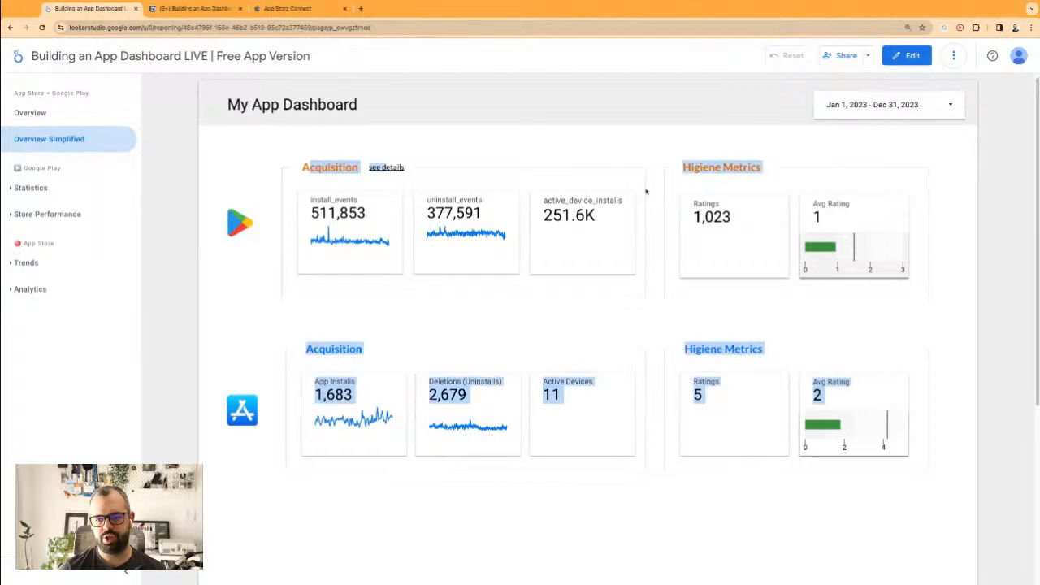
pyautogui.click(411, 165)
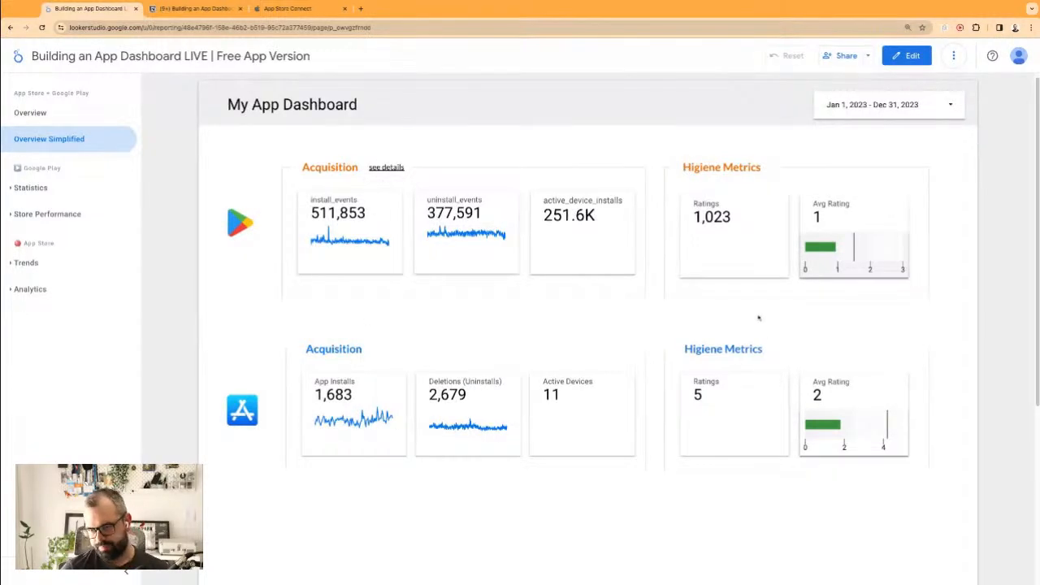
pyautogui.moveTo(683, 166); pyautogui.dragTo(761, 166)
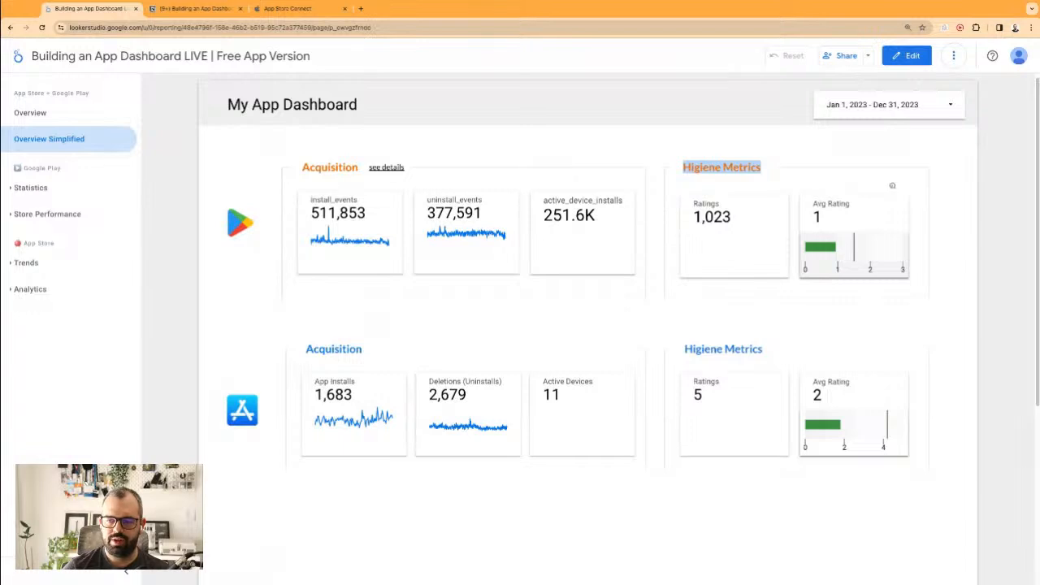
pyautogui.moveTo(812, 200); pyautogui.dragTo(825, 222)
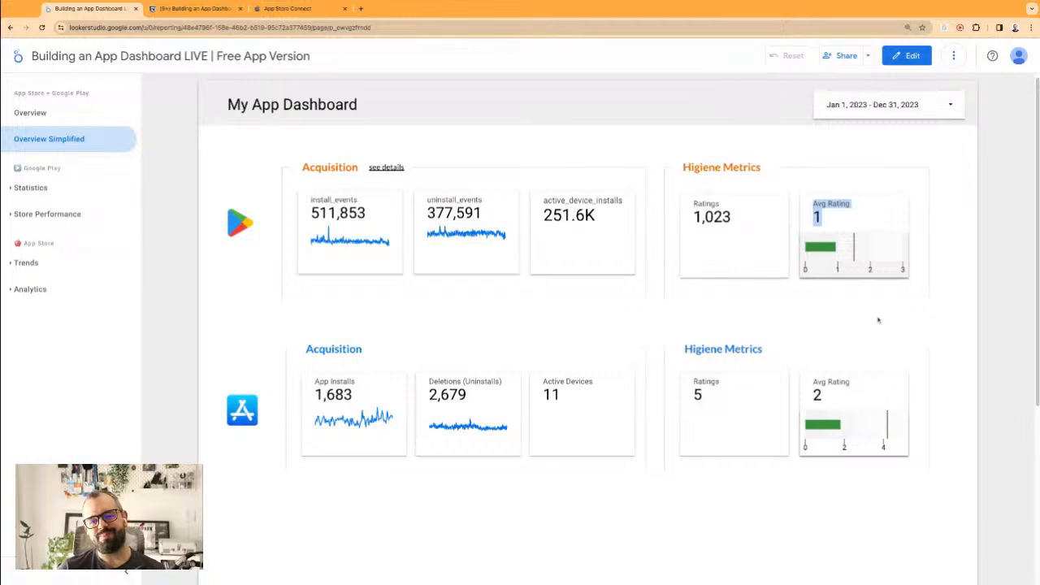
# - Open the Overview page and review its Google Play and App Store acquisition, store performance and hygiene metrics
pyautogui.click(33, 113)
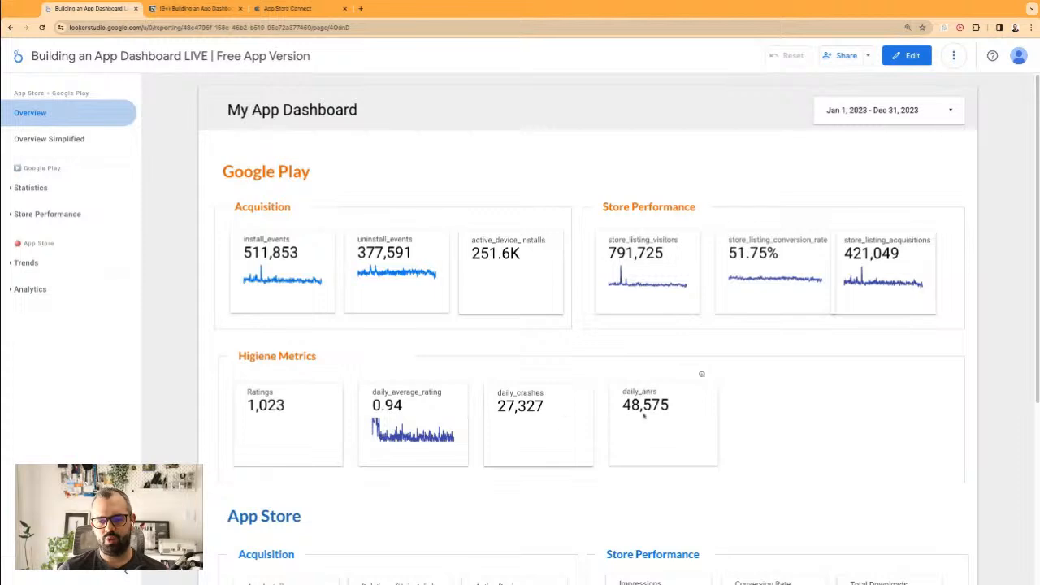
pyautogui.scroll(-1, 702, 374)
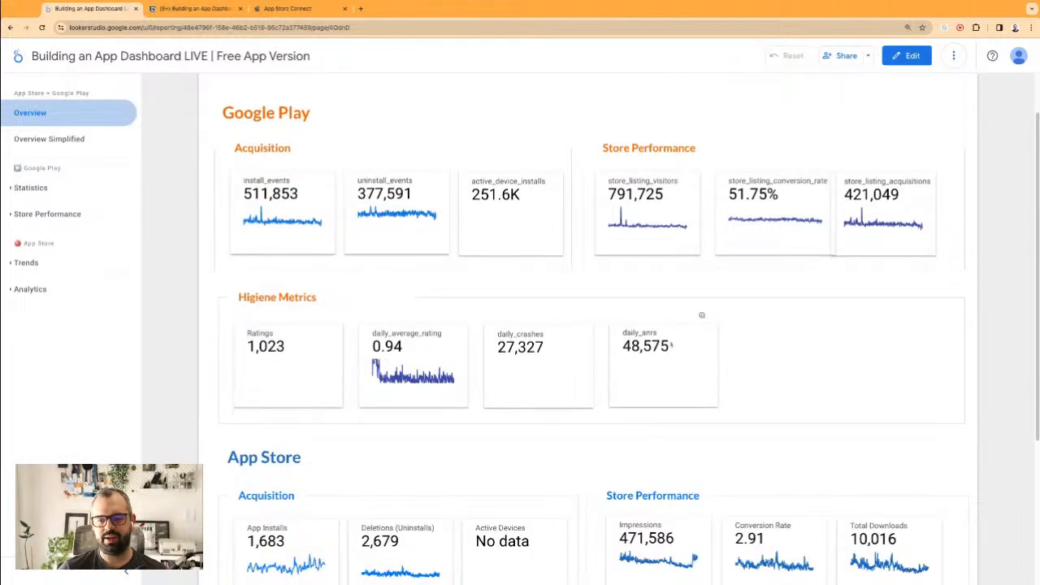
pyautogui.moveTo(684, 163); pyautogui.dragTo(919, 164)
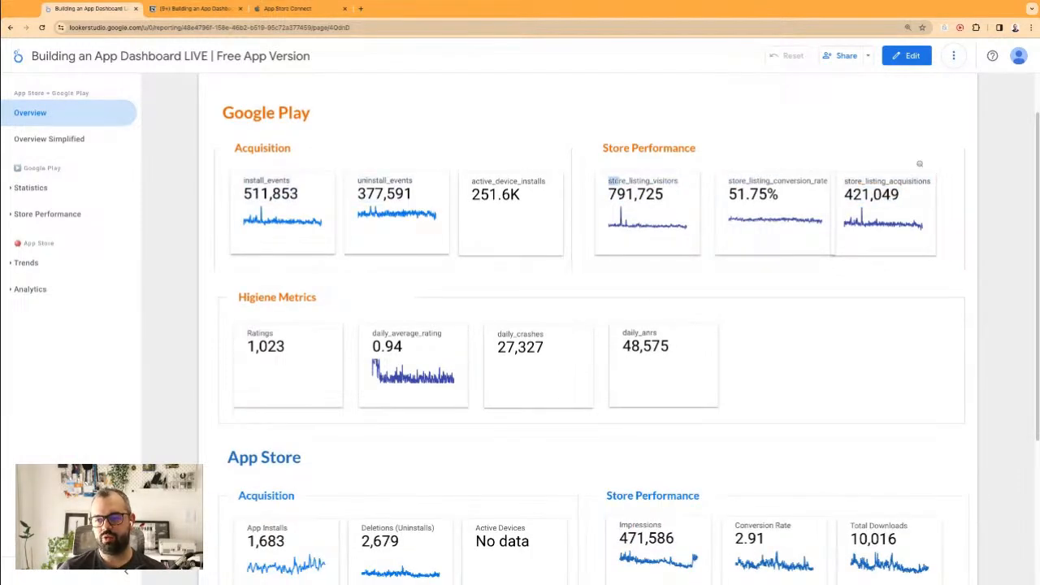
pyautogui.click(809, 119)
pyautogui.scroll(1, 800, 163)
pyautogui.scroll(-4, 715, 244)
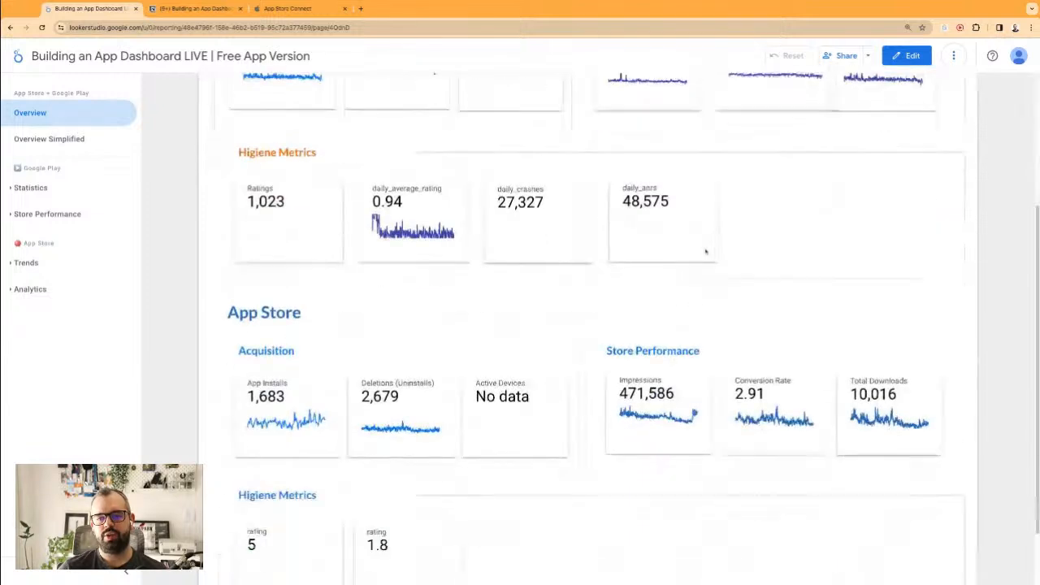
pyautogui.scroll(-1, 551, 289)
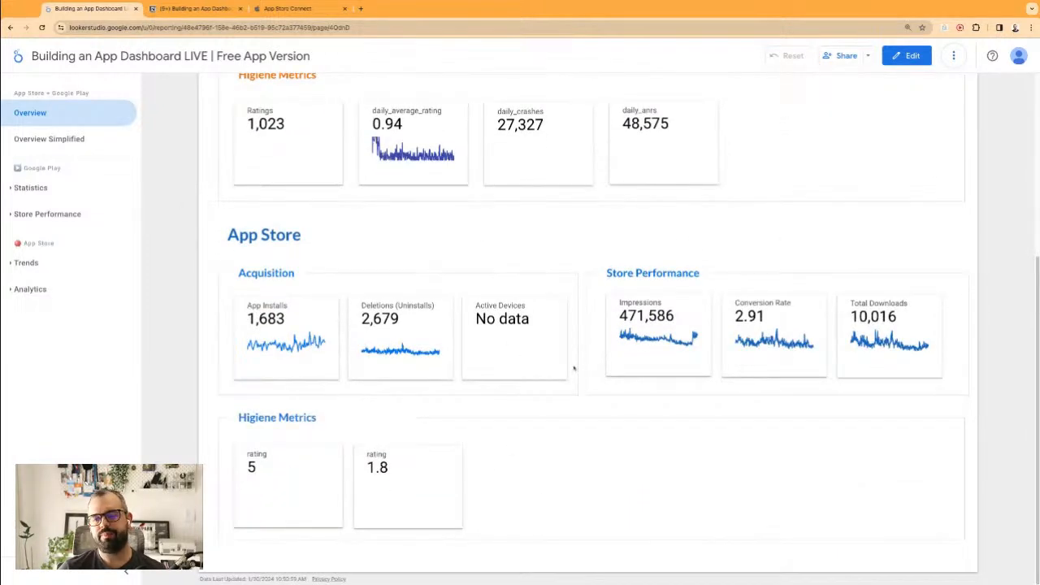
pyautogui.scroll(3, 574, 368)
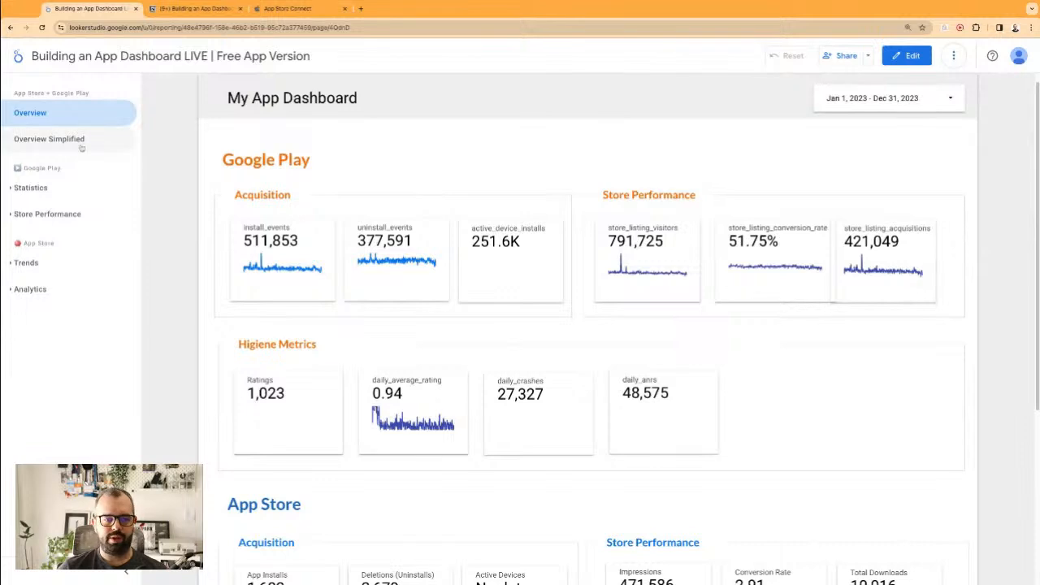
# - Compare the Overview Simplified page with the Overview page and point out the Google Play and App Store navigation sections
pyautogui.click(81, 140)
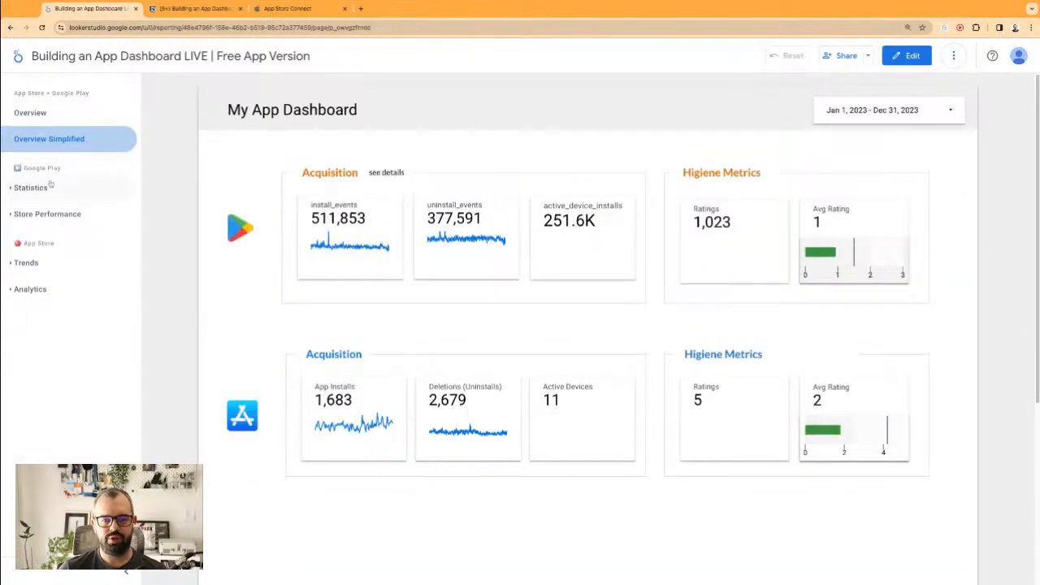
pyautogui.click(40, 114)
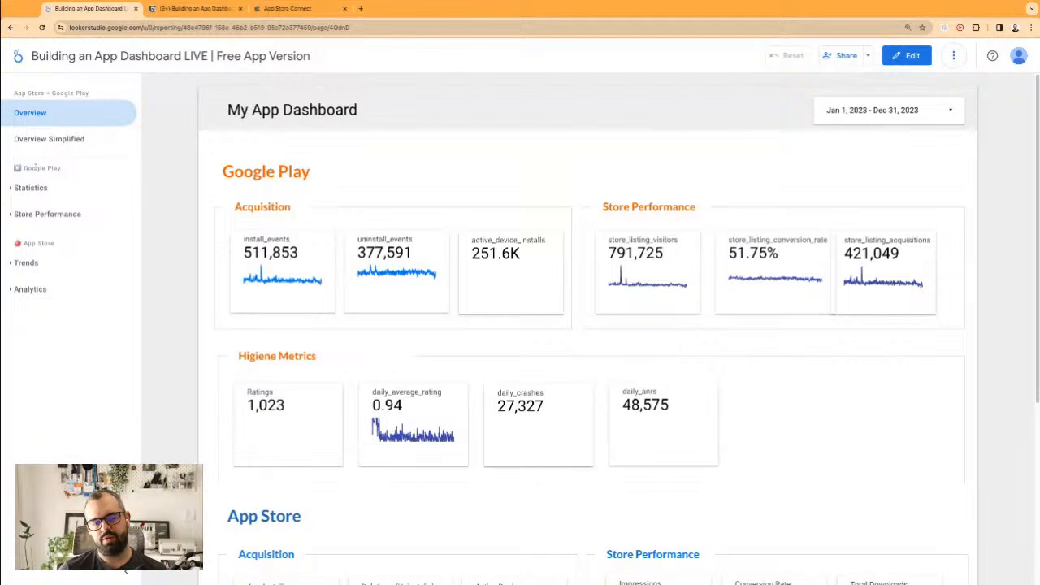
pyautogui.moveTo(34, 167); pyautogui.dragTo(61, 168)
pyautogui.moveTo(29, 243); pyautogui.dragTo(54, 244)
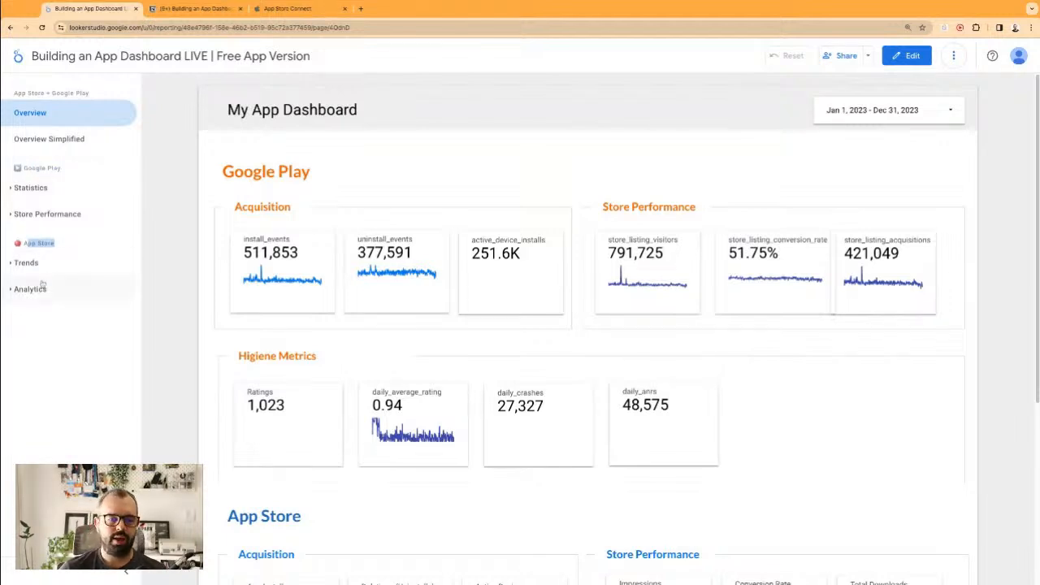
pyautogui.click(31, 243)
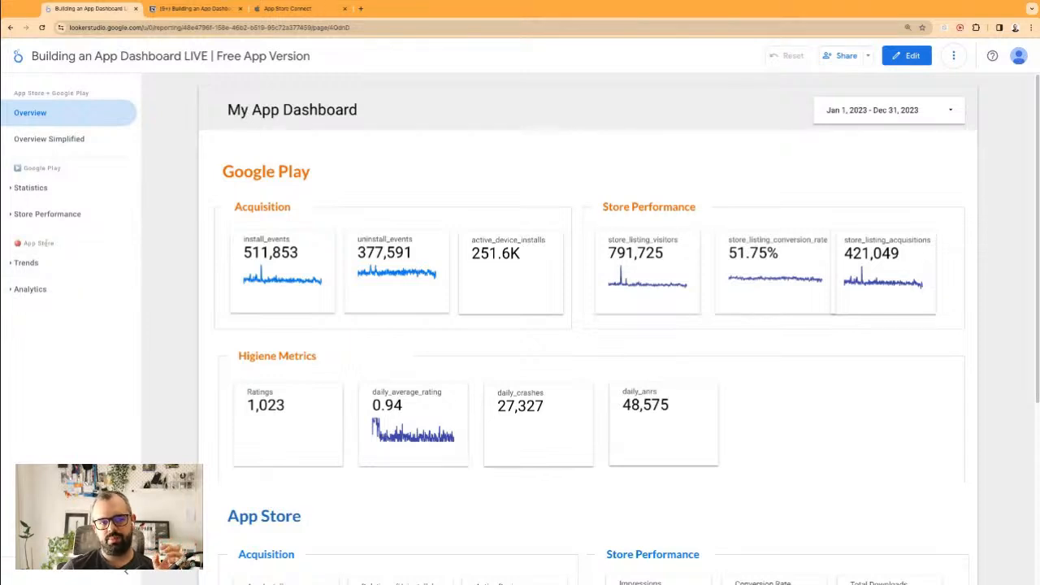
# - View the App Store's Store Funnel page under Analytics and its App Installs page under Trends
pyautogui.click(30, 290)
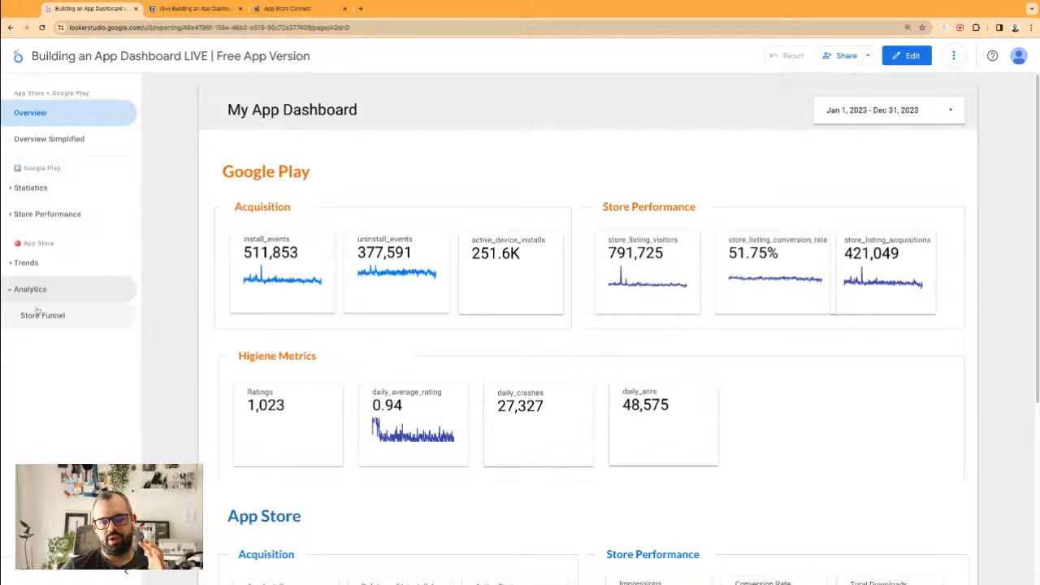
pyautogui.click(35, 314)
pyautogui.click(26, 263)
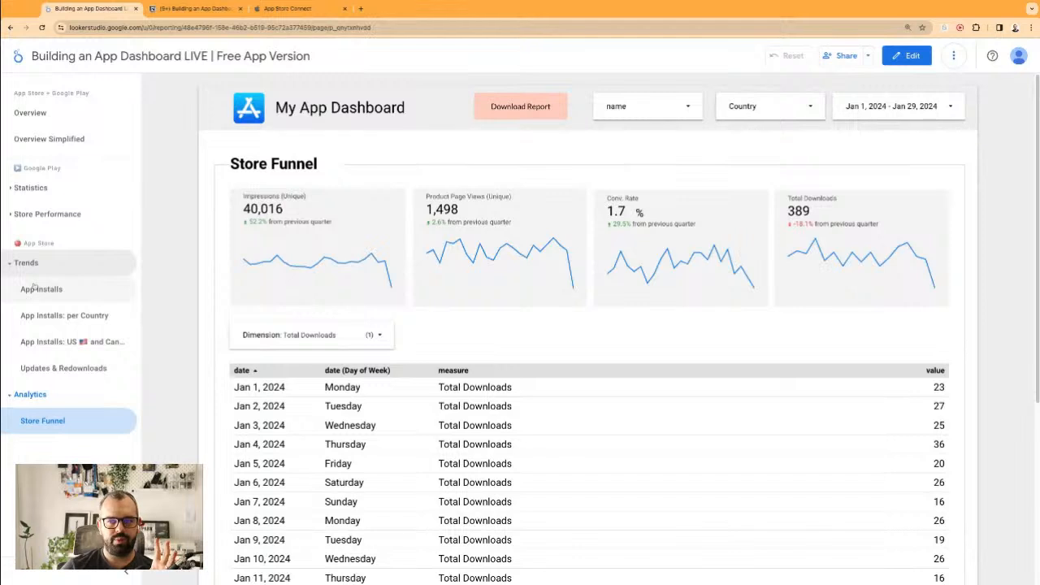
pyautogui.click(34, 288)
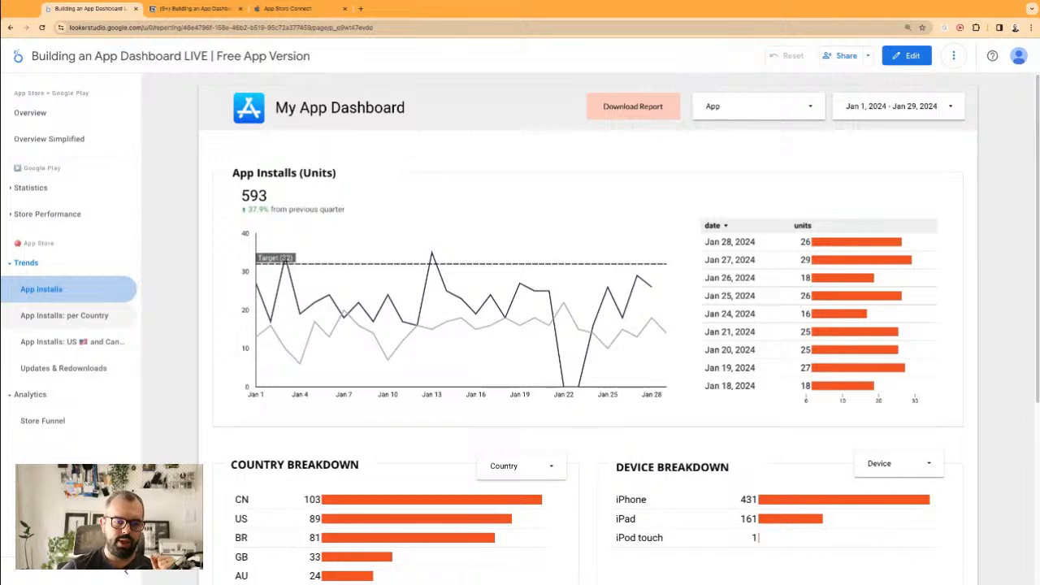
# - Look through the Google Play Statistics and Store Performance page groups, then collapse the Statistics and Trends groups
pyautogui.click(29, 188)
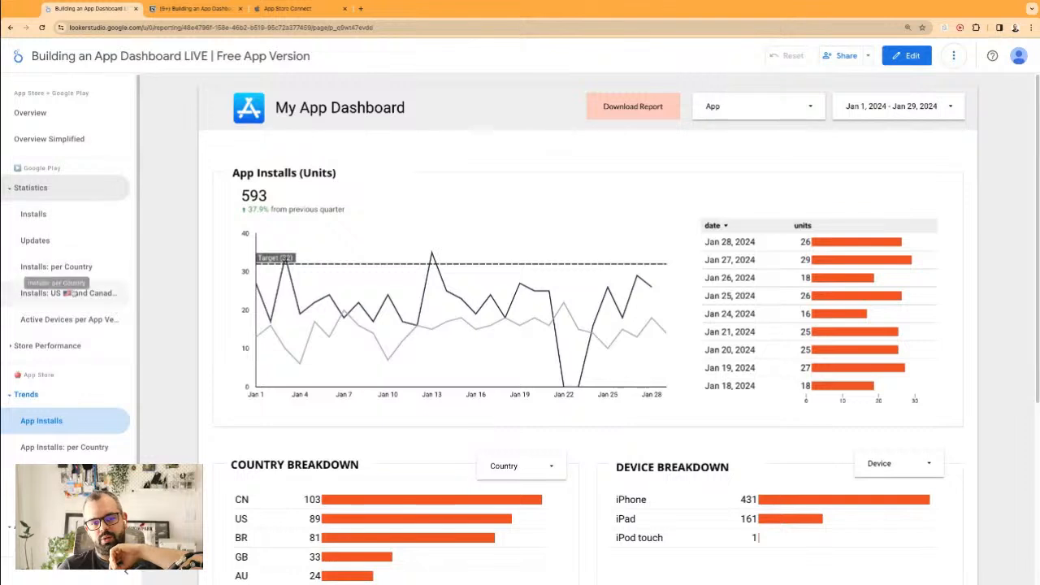
pyautogui.click(65, 349)
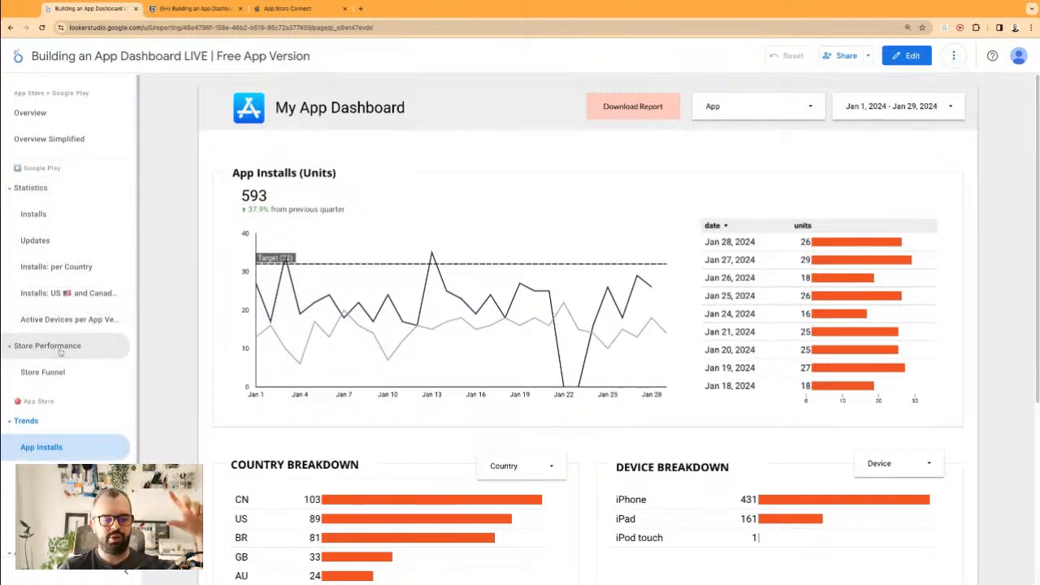
pyautogui.click(13, 188)
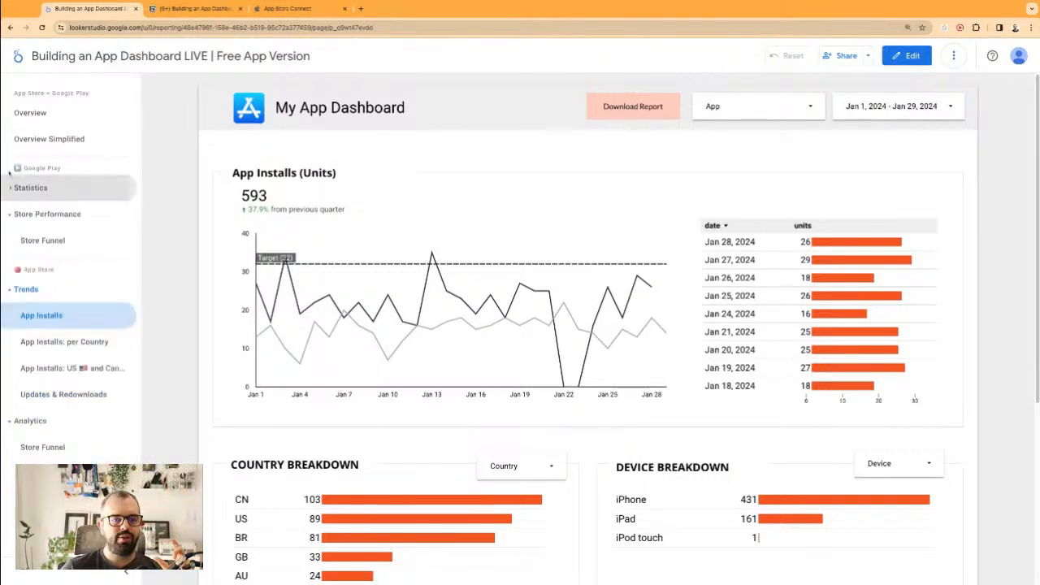
pyautogui.click(14, 290)
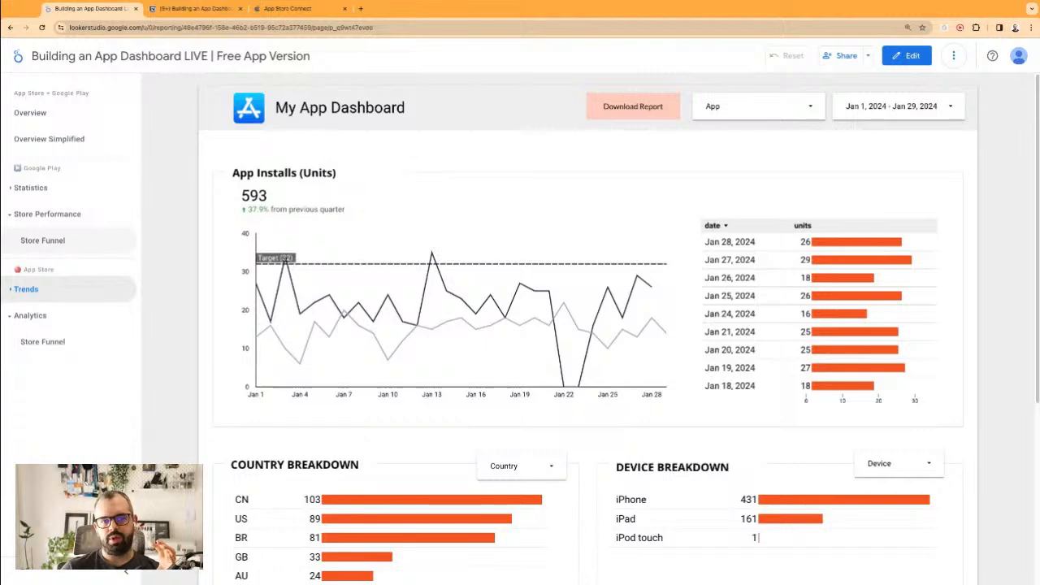
# - Compare the Google Play and App Store Store Funnel pages, examining App Store impressions, page views, conversion rate and total downloads
pyautogui.click(43, 240)
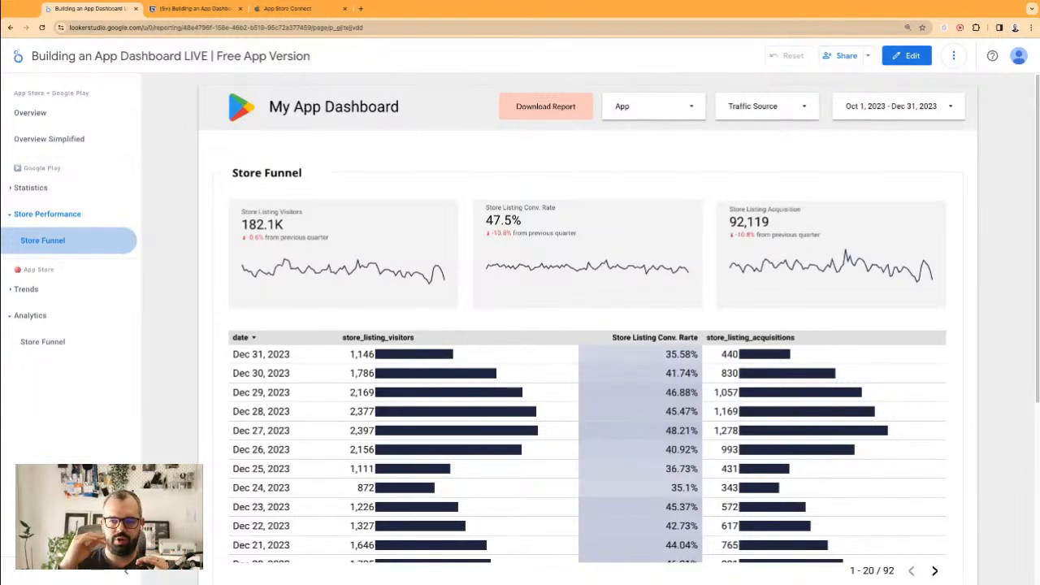
pyautogui.click(44, 343)
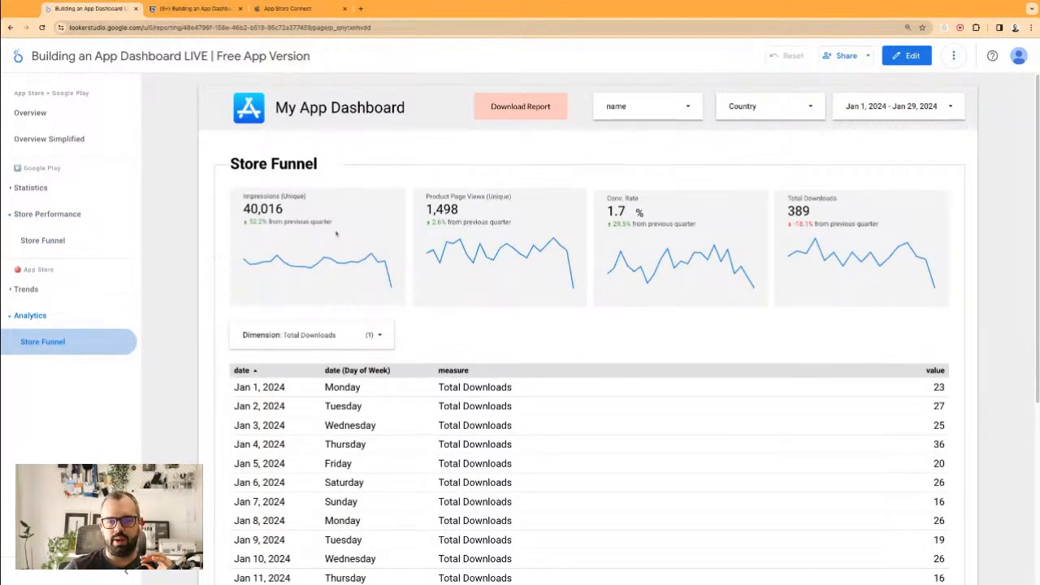
pyautogui.moveTo(262, 197); pyautogui.dragTo(308, 197)
pyautogui.moveTo(449, 197); pyautogui.dragTo(514, 197)
pyautogui.moveTo(622, 197); pyautogui.dragTo(642, 198)
pyautogui.moveTo(793, 198); pyautogui.dragTo(871, 199)
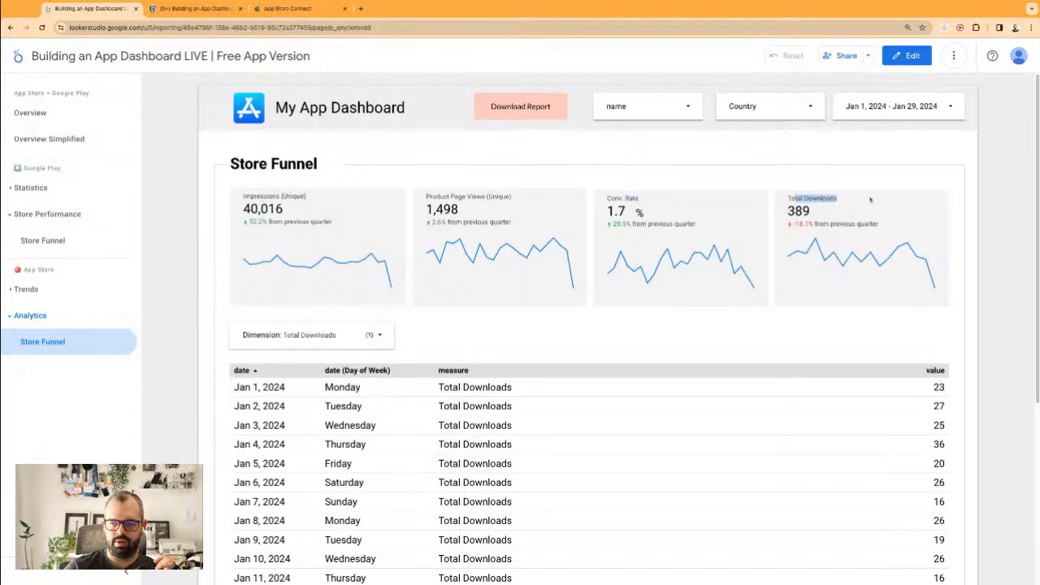
pyautogui.click(851, 185)
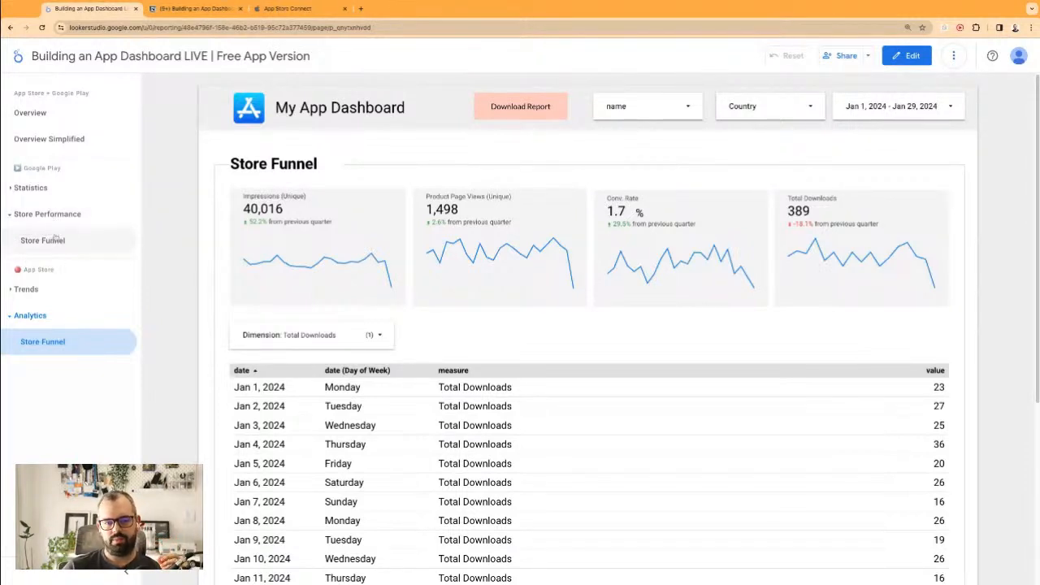
# - Expand the Trends and Statistics groups, open the Google Play Installs page and switch the report to edit mode
pyautogui.click(26, 289)
pyautogui.click(31, 188)
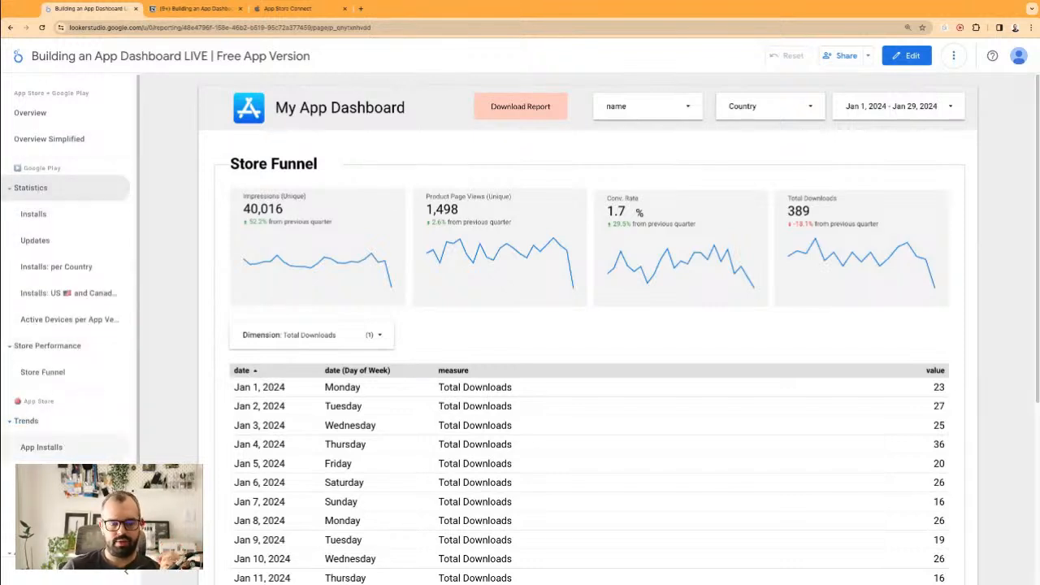
pyautogui.click(26, 215)
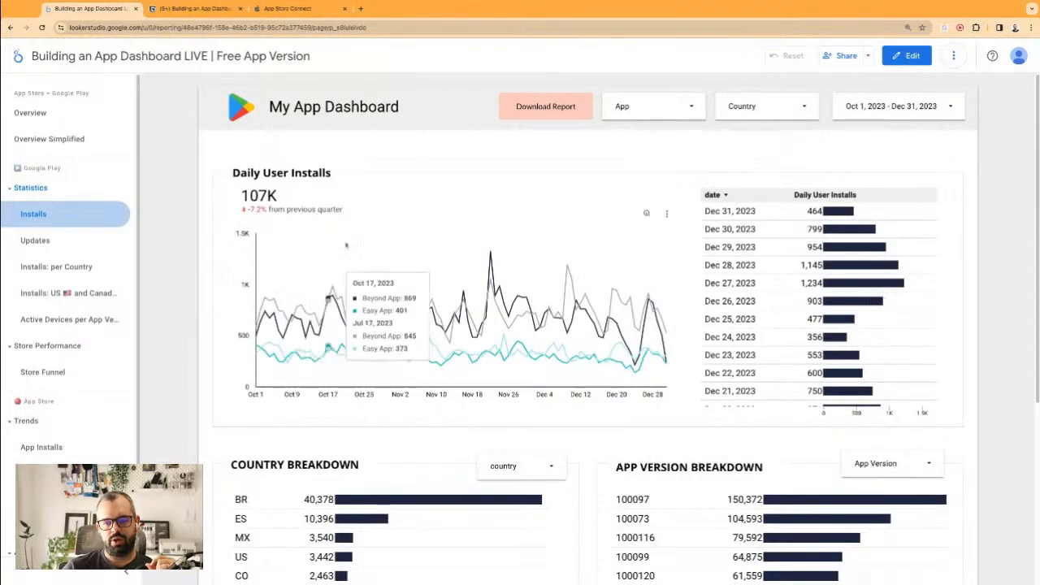
pyautogui.click(906, 55)
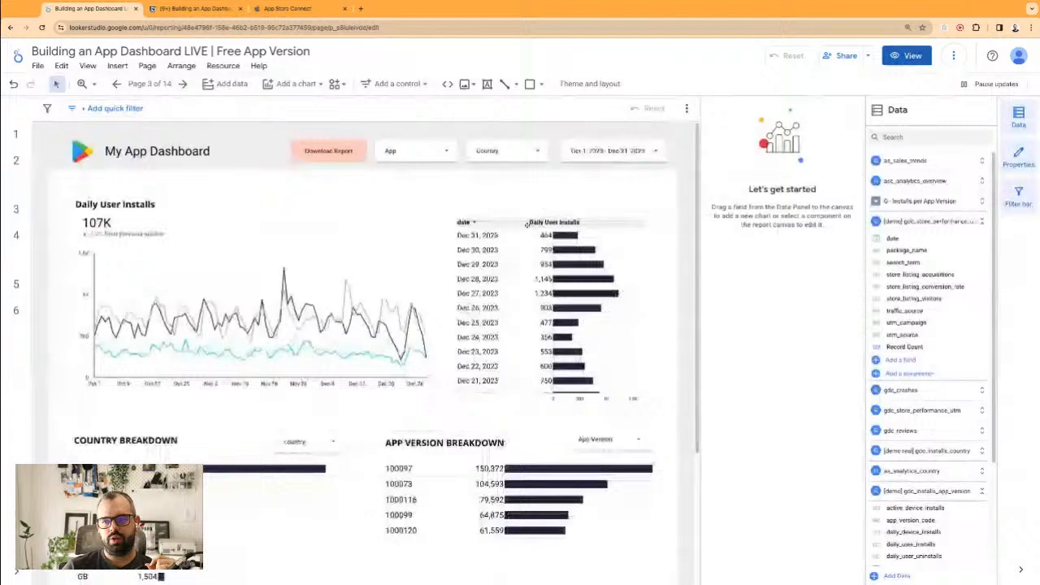
# - Try to blend the daily user installs line chart's gdc_installs_country data with the as_sales_trends table
pyautogui.click(348, 267)
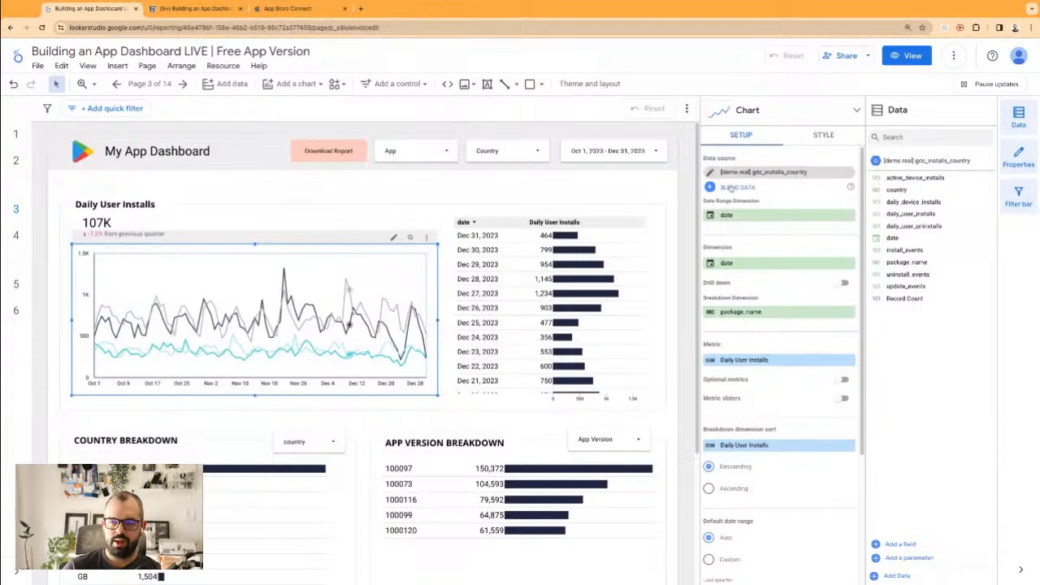
pyautogui.click(737, 186)
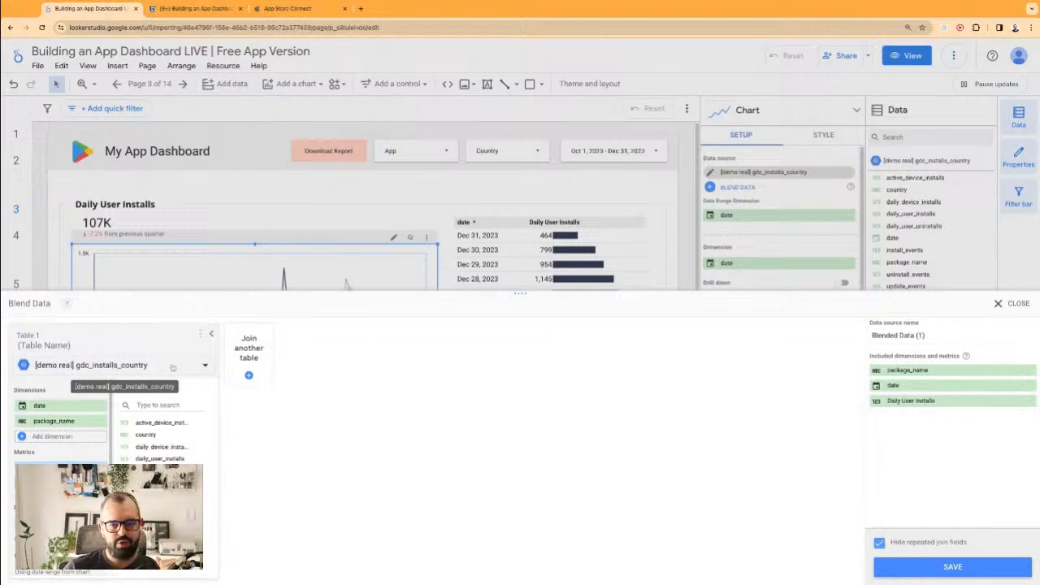
pyautogui.click(248, 357)
pyautogui.click(299, 386)
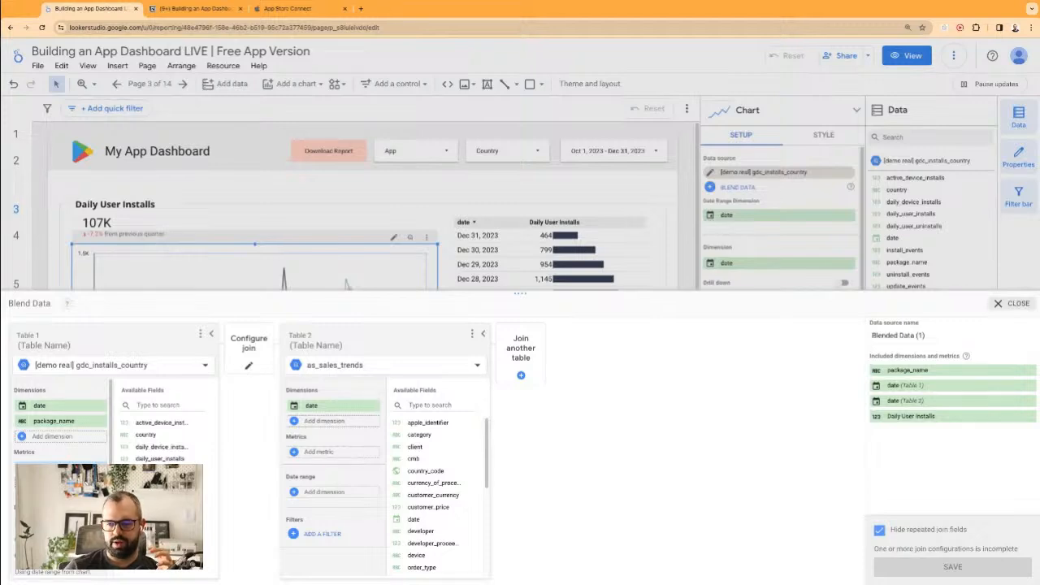
pyautogui.click(1016, 303)
pyautogui.click(608, 335)
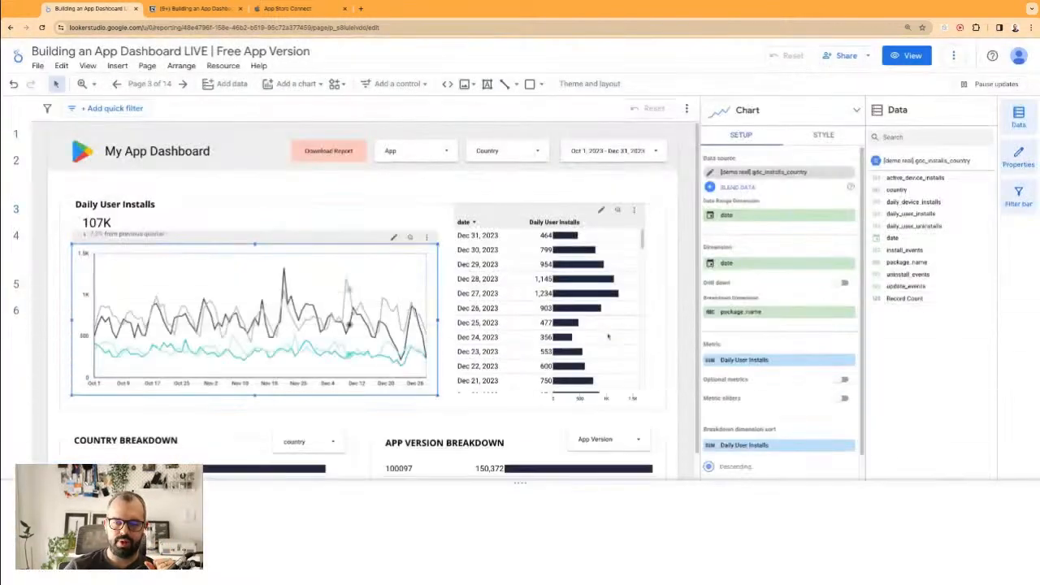
pyautogui.click(414, 201)
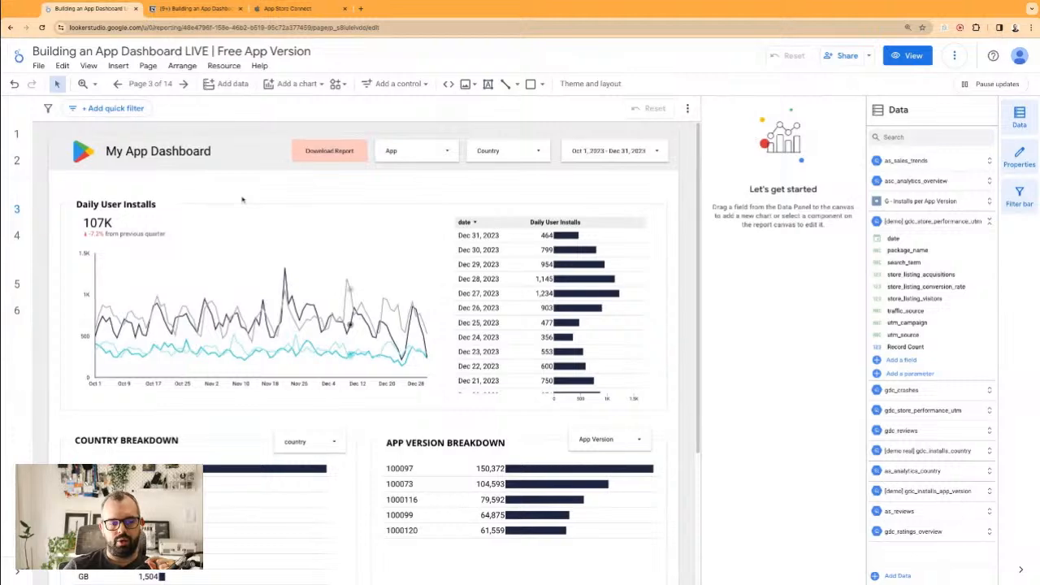
# - Expand the page navigation and the Trends group, and view the App Store Updates & Redownloads and Google Play Updates pages
pyautogui.click(16, 232)
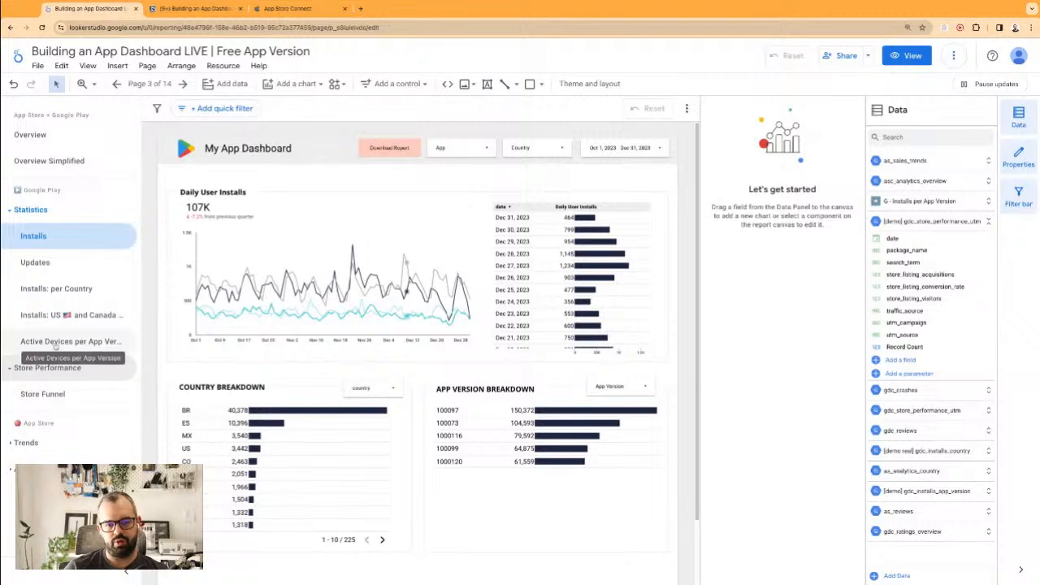
pyautogui.click(11, 443)
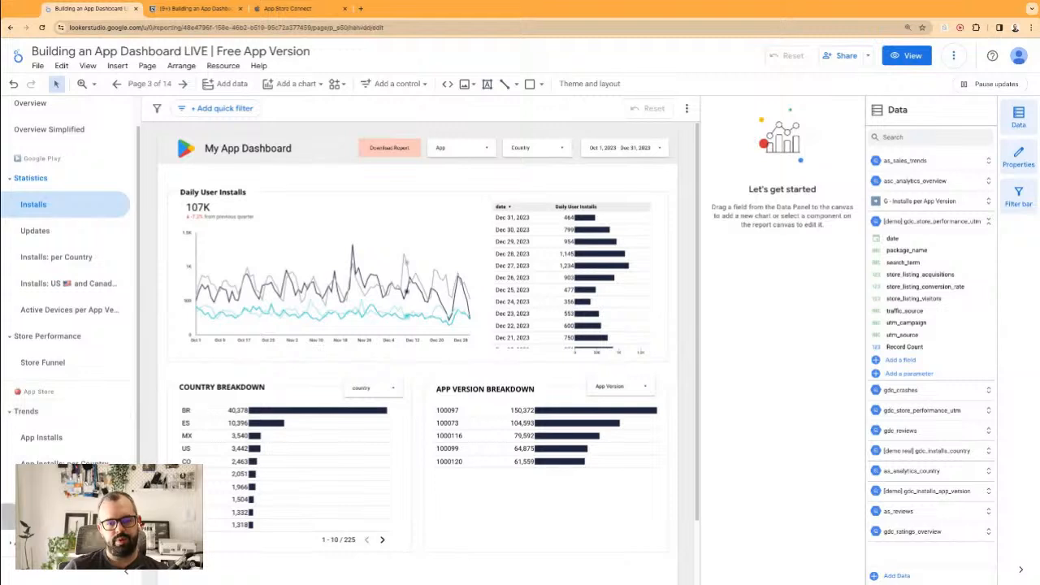
pyautogui.click(43, 362)
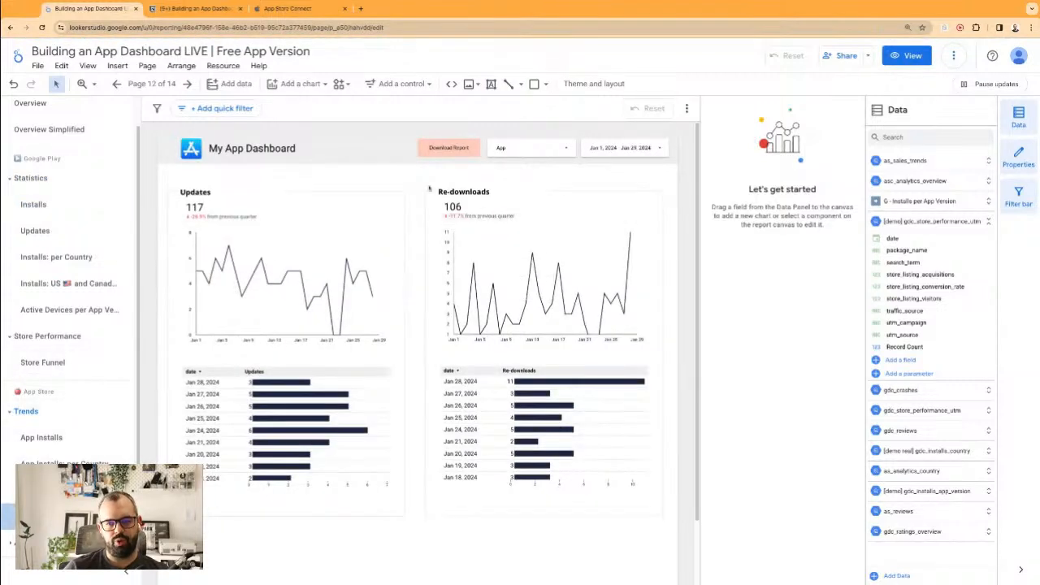
pyautogui.click(82, 233)
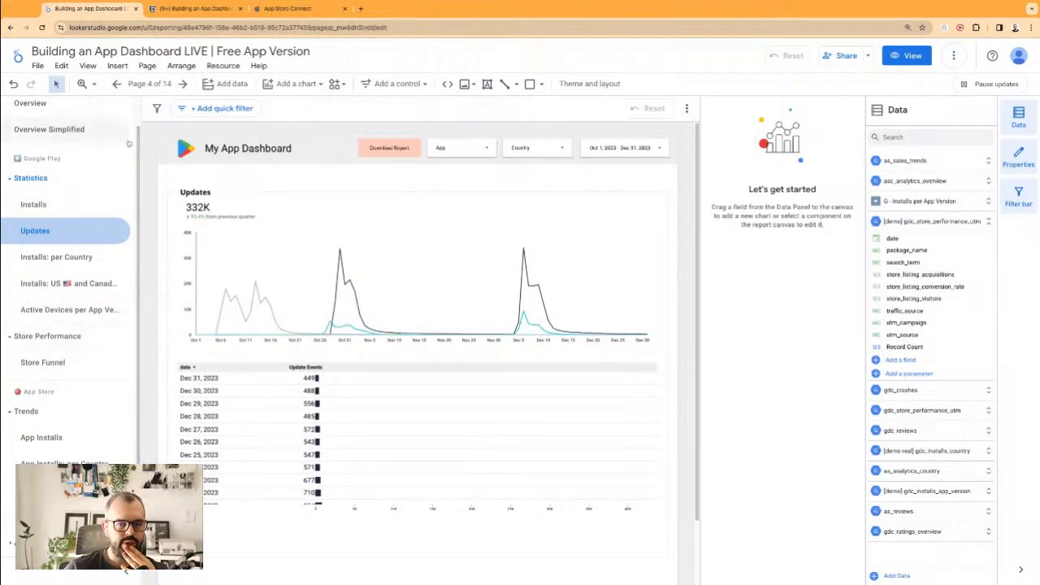
# - Switch to the Notion planning page and extend the Acquisitions / Total Downloads dimension to "AS: Product Pages / Sources"
pyautogui.click(193, 8)
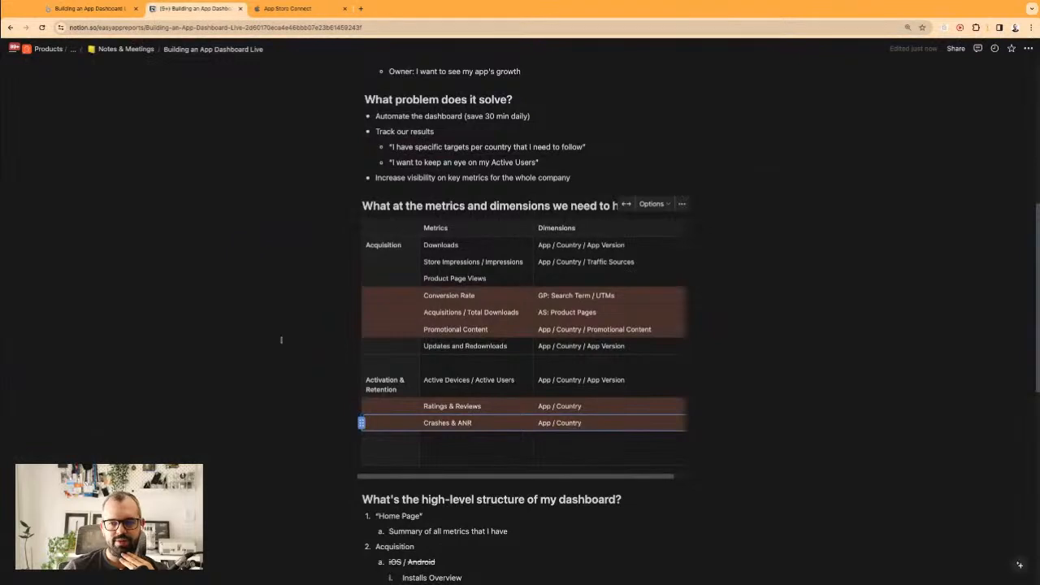
pyautogui.scroll(1, 436, 169)
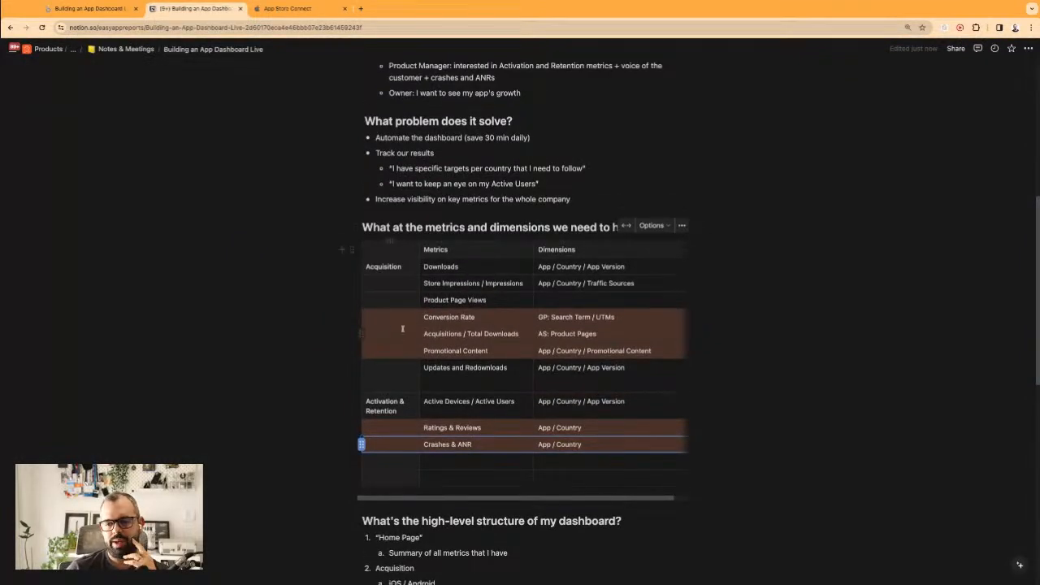
pyautogui.click(436, 322)
pyautogui.click(570, 318)
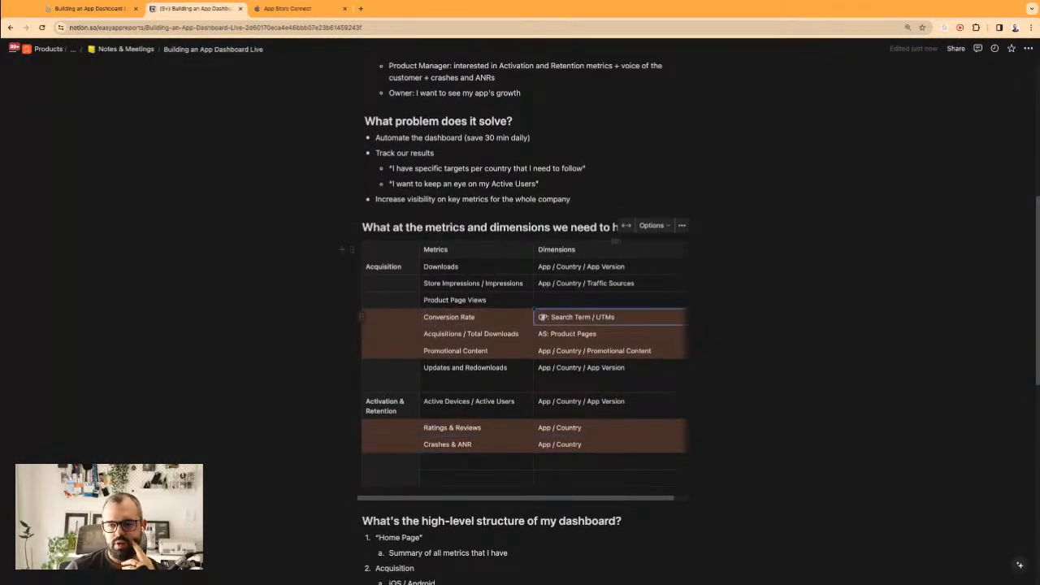
pyautogui.moveTo(537, 318); pyautogui.dragTo(597, 334)
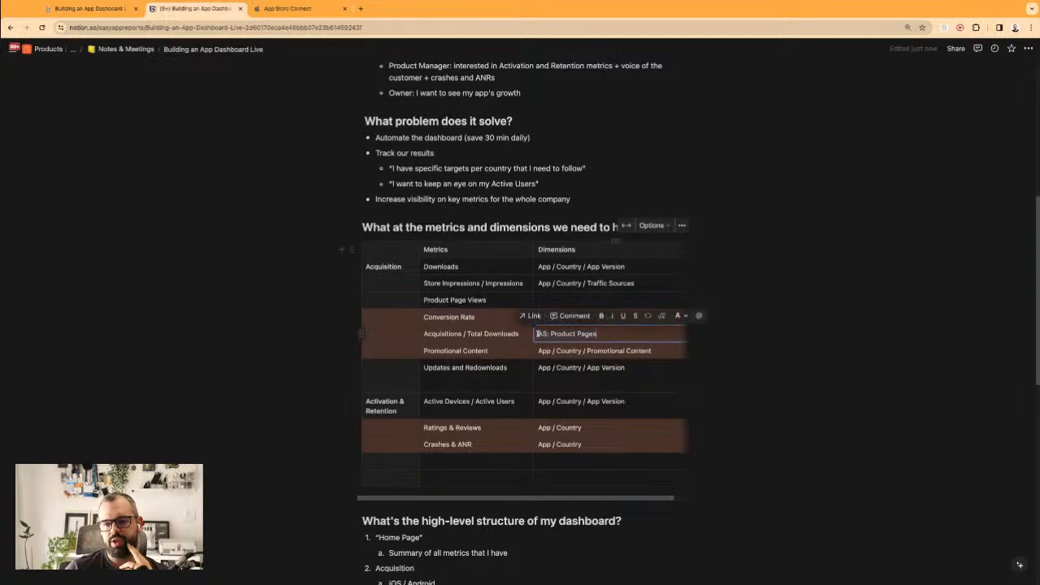
pyautogui.click(539, 334)
pyautogui.write('v/')
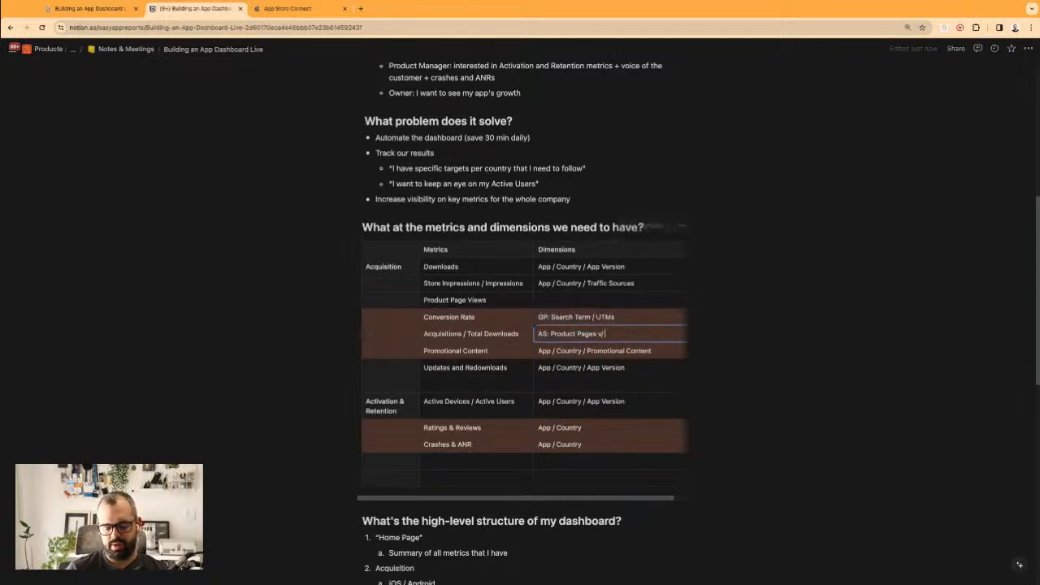
pyautogui.press('BackSpace')
pyautogui.press('BackSpace')
pyautogui.write('/ Sources')
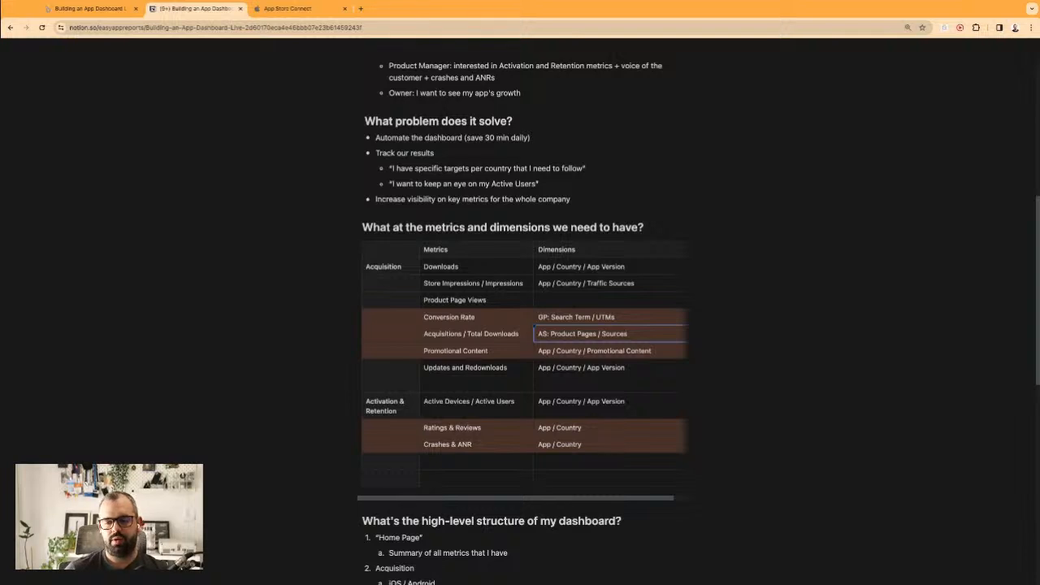
# - Review the Promotional Content, Ratings & Reviews and Crashes & ANR rows in the metrics and dimensions table
pyautogui.click(579, 351)
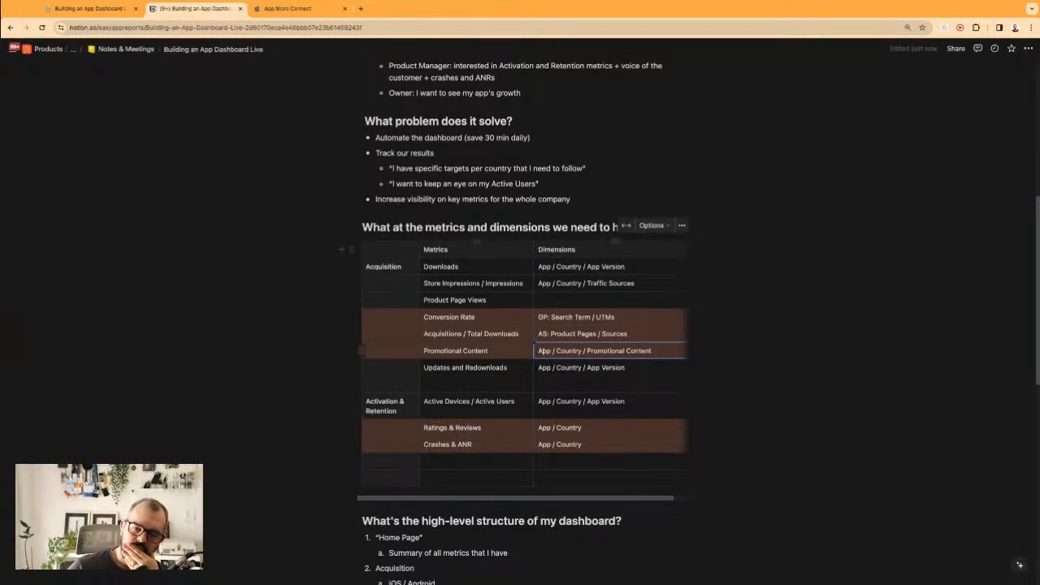
pyautogui.moveTo(538, 351); pyautogui.dragTo(589, 351)
pyautogui.tripleClick(476, 350)
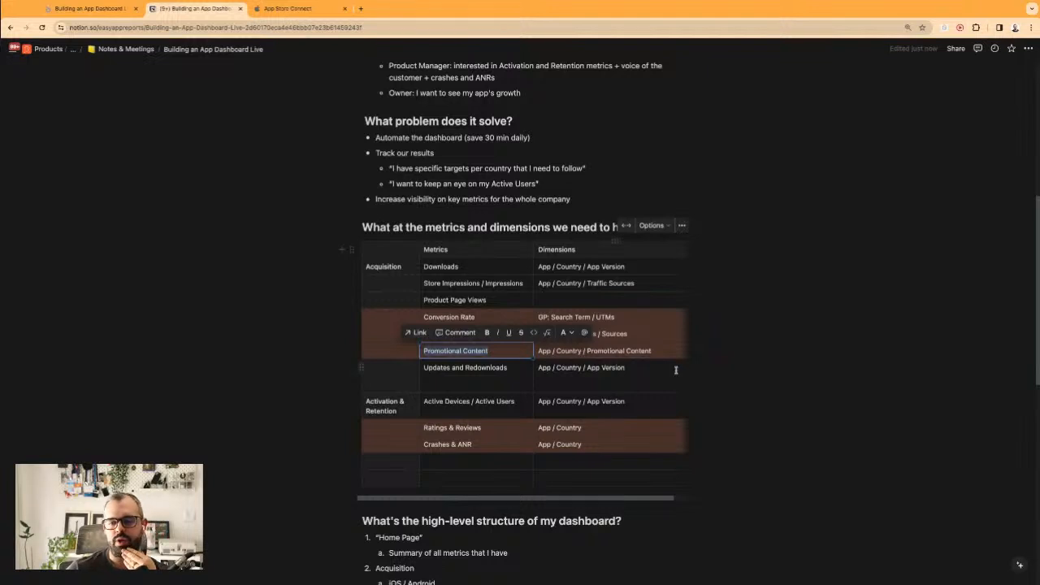
pyautogui.click(735, 362)
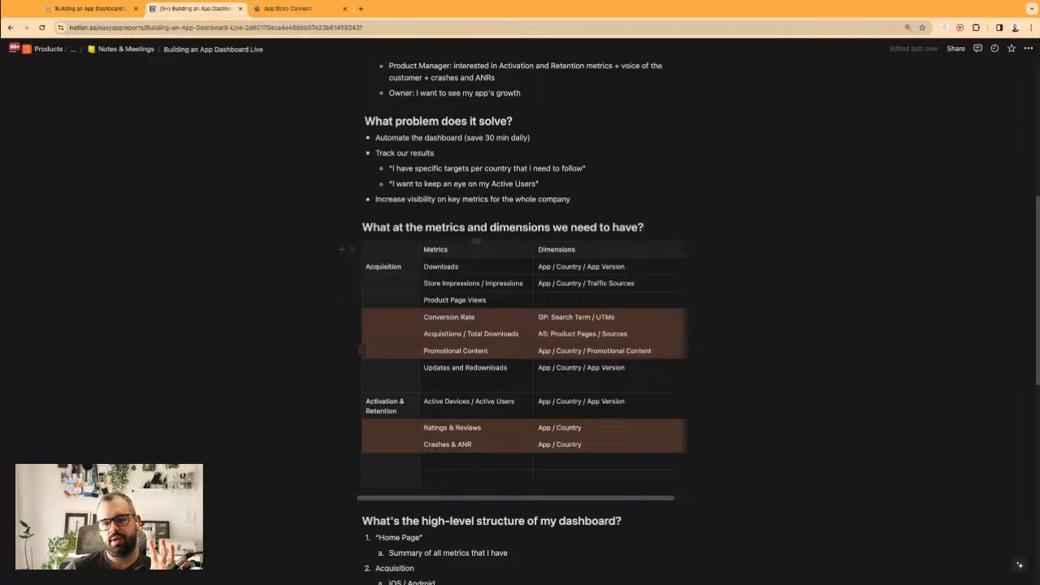
pyautogui.moveTo(424, 428); pyautogui.dragTo(581, 444)
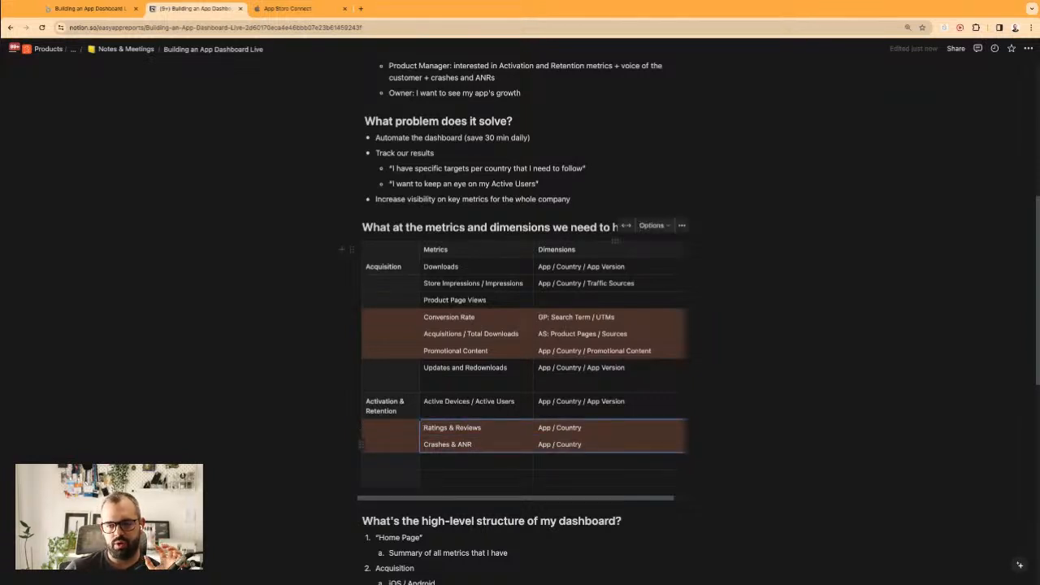
pyautogui.click(454, 444)
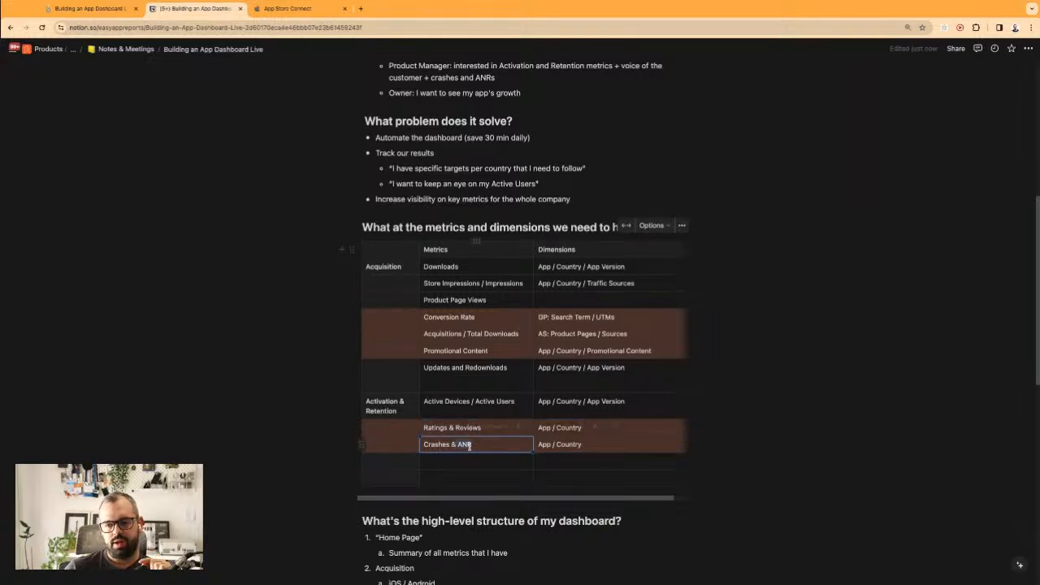
pyautogui.tripleClick(466, 444)
pyautogui.click(460, 445)
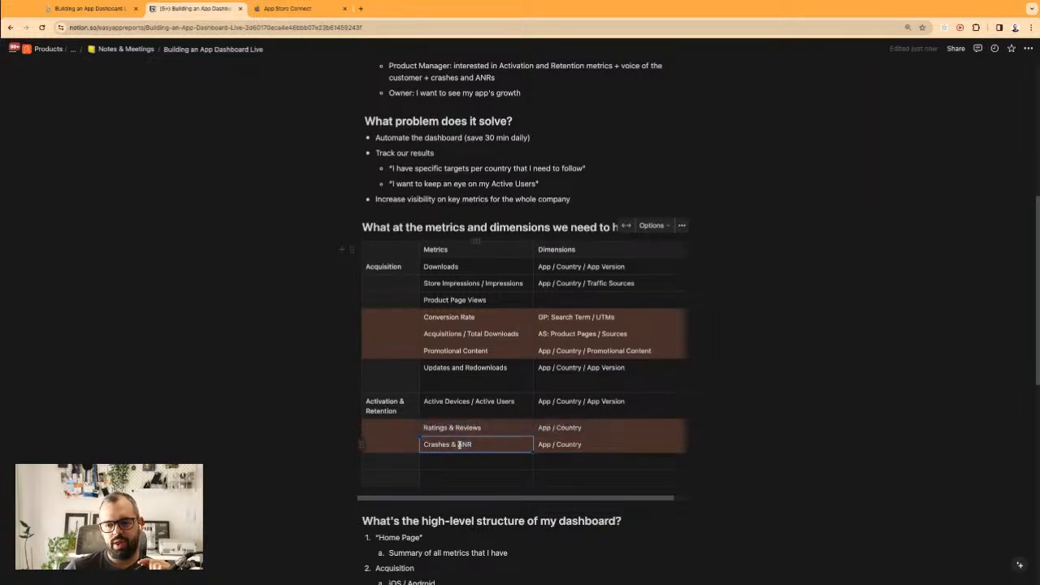
pyautogui.tripleClick(462, 445)
pyautogui.doubleClick(463, 445)
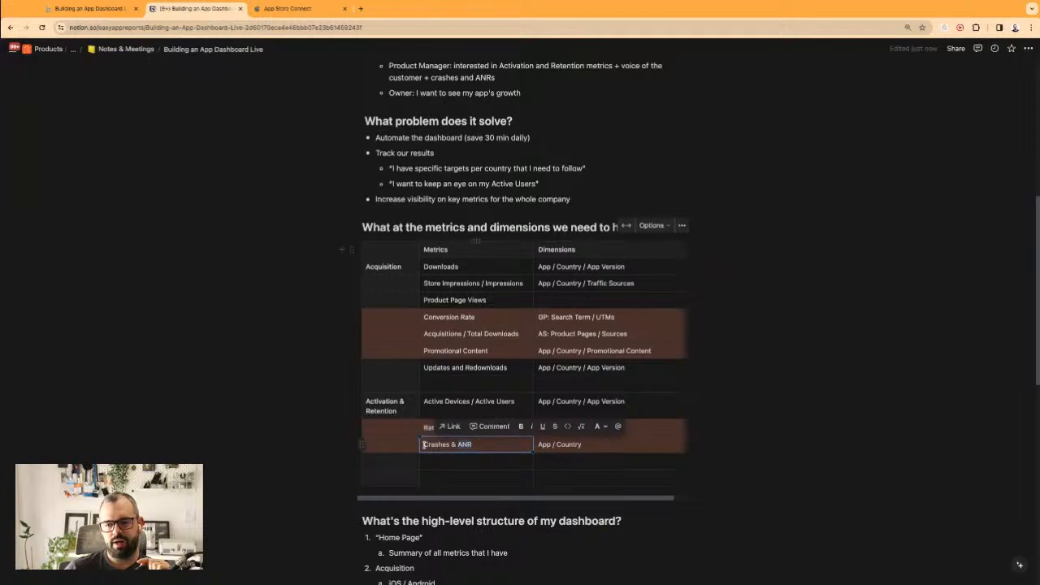
pyautogui.doubleClick(425, 445)
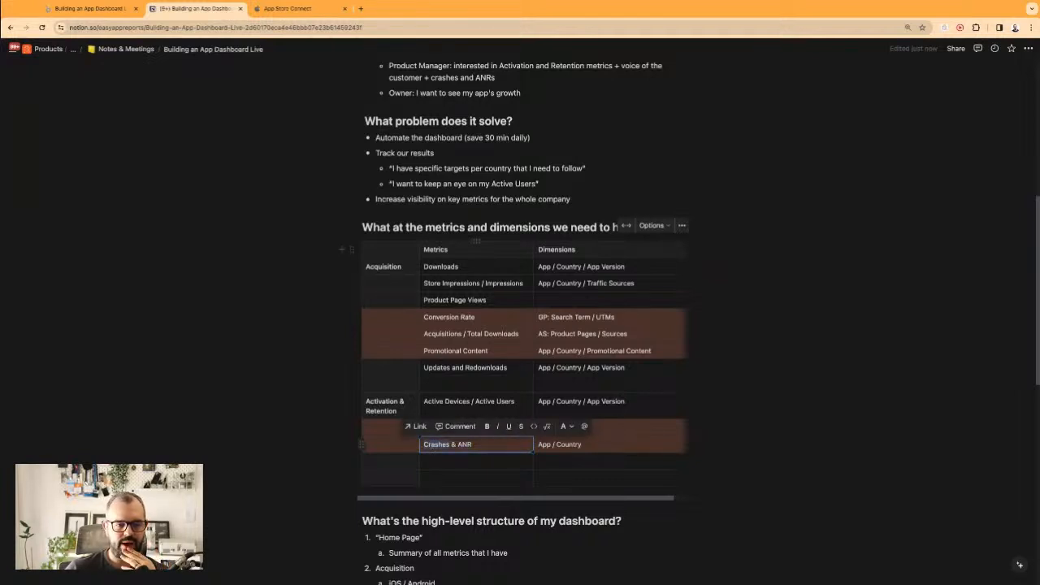
pyautogui.click(496, 444)
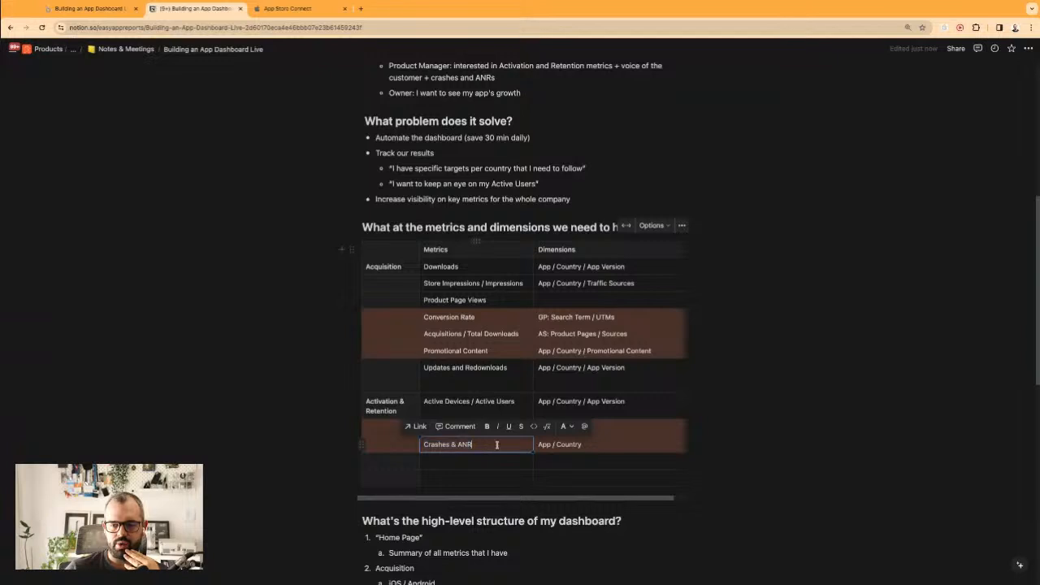
pyautogui.click(301, 286)
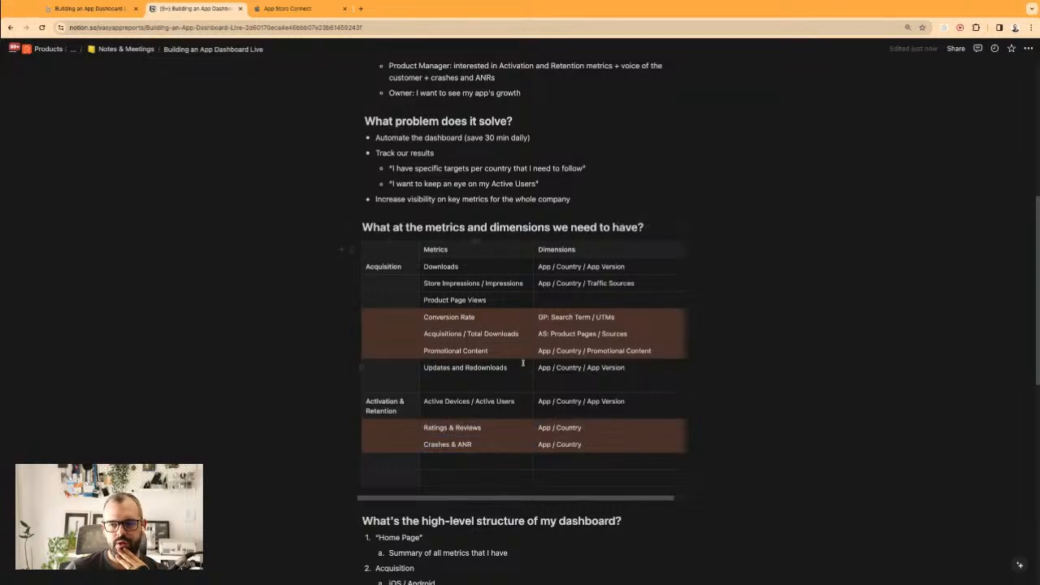
# - Review the acquisition metrics from Downloads to Product Page Views and the Google Play and App Store dimensions for conversion and acquisitions
pyautogui.scroll(1, 524, 363)
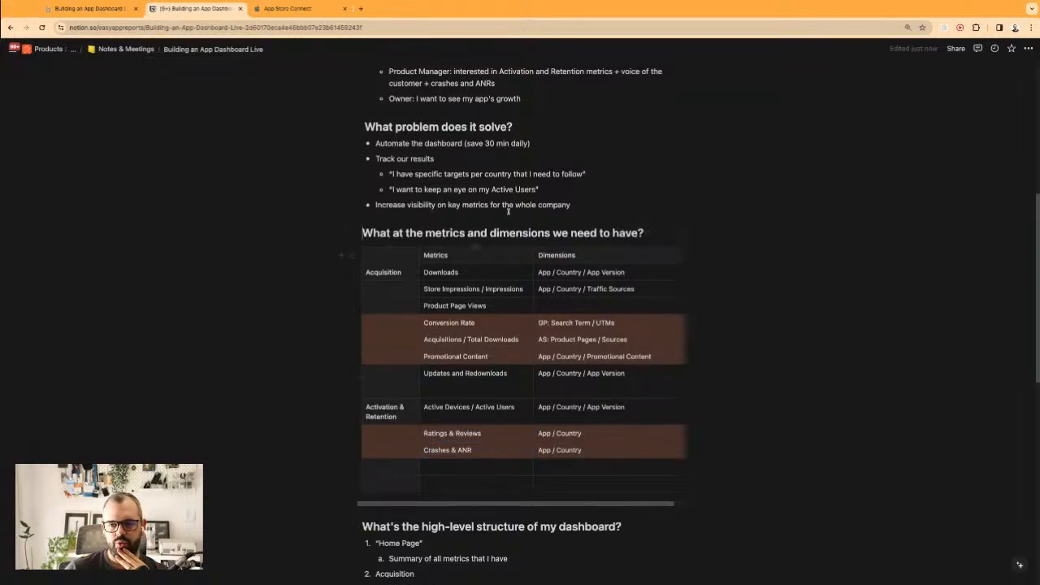
pyautogui.click(471, 335)
pyautogui.click(560, 339)
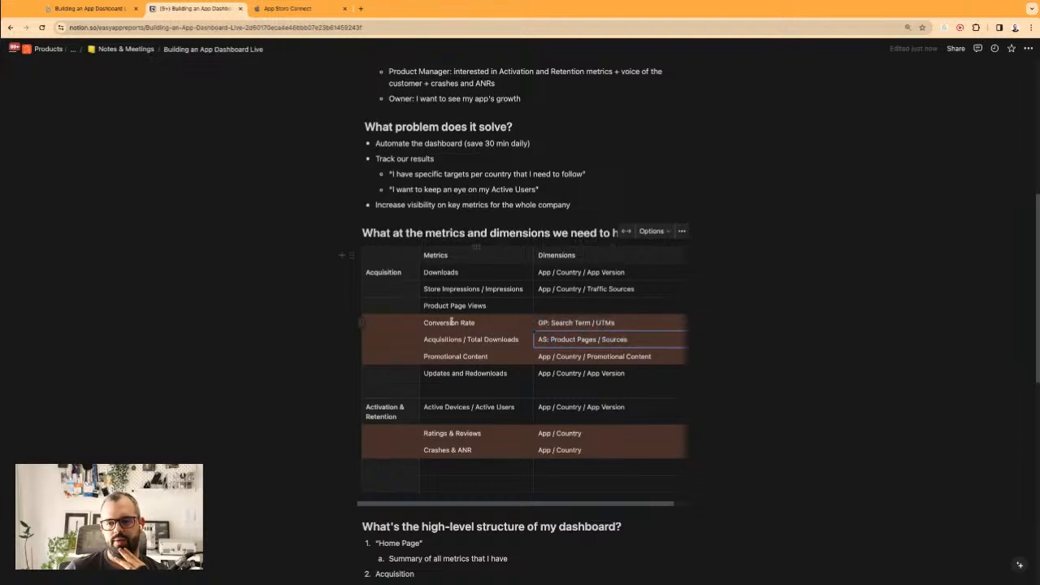
pyautogui.moveTo(438, 273); pyautogui.dragTo(443, 305)
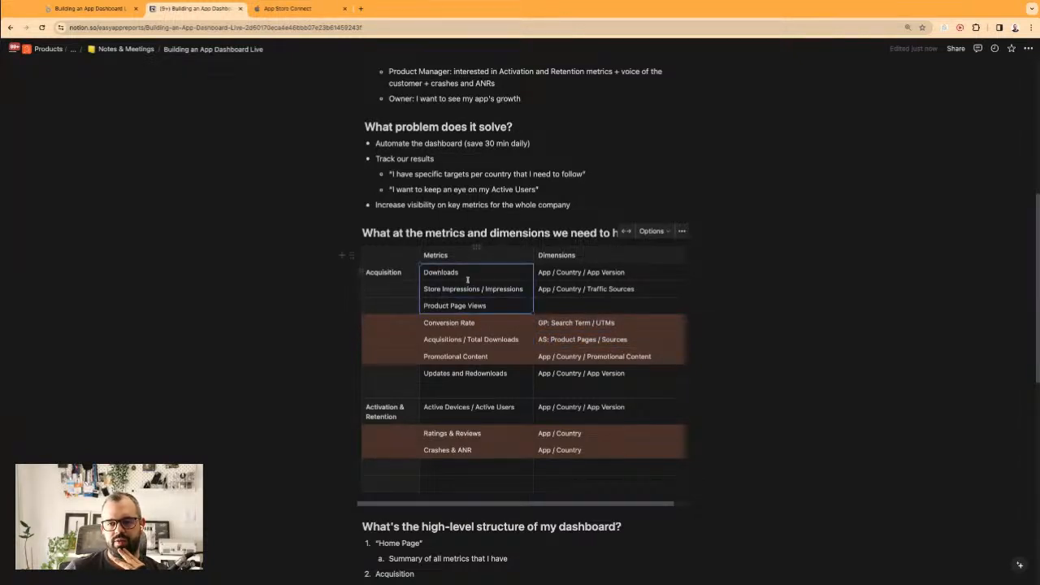
pyautogui.click(552, 322)
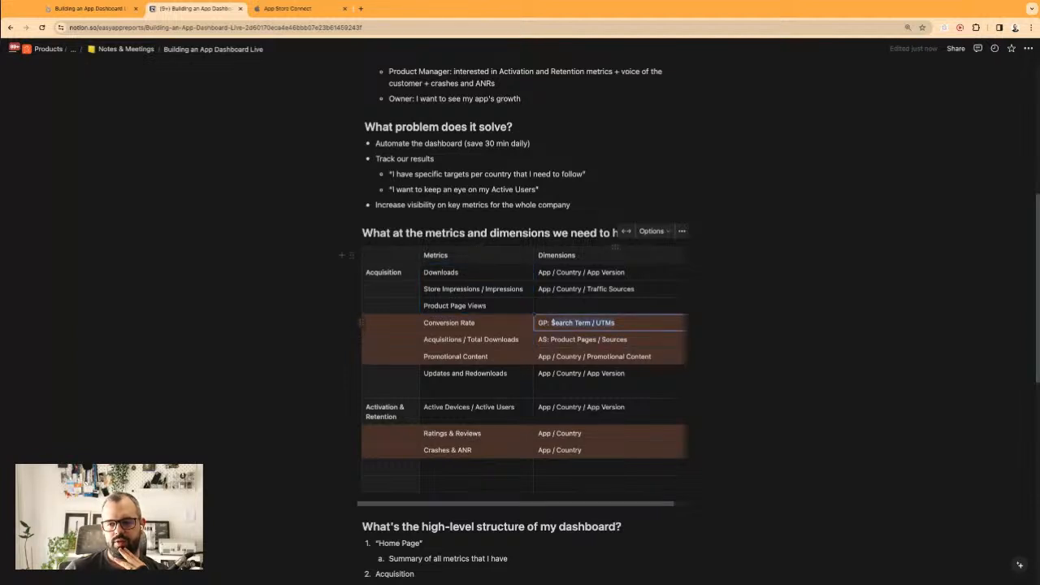
pyautogui.moveTo(598, 339); pyautogui.dragTo(650, 340)
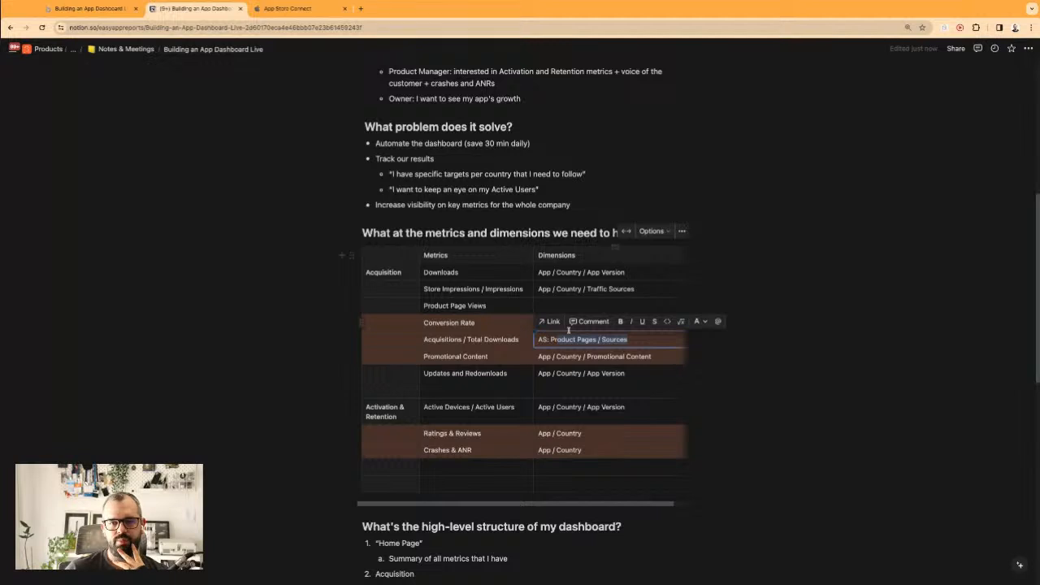
# - Switch to Looker Studio, collapse Statistics and Trends, expand Analytics, and view the App Store and Google Play Store Funnel pages
pyautogui.click(80, 8)
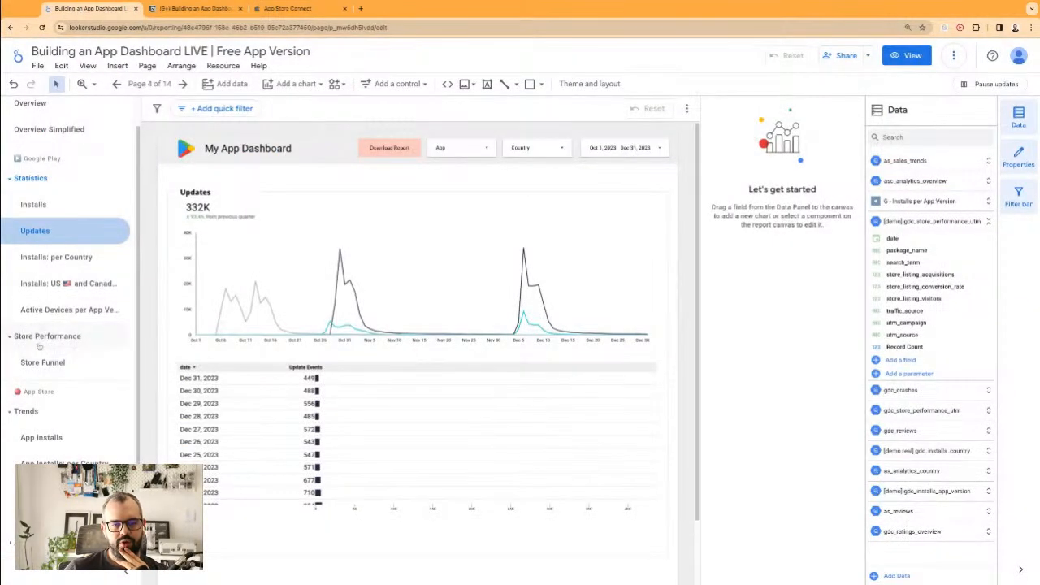
pyautogui.click(11, 180)
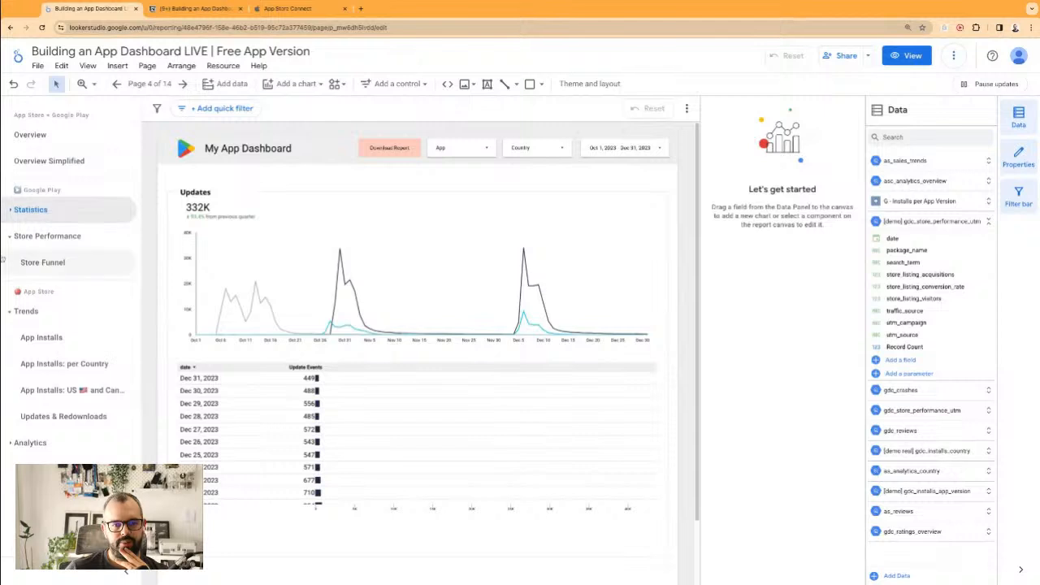
pyautogui.click(10, 310)
pyautogui.click(10, 338)
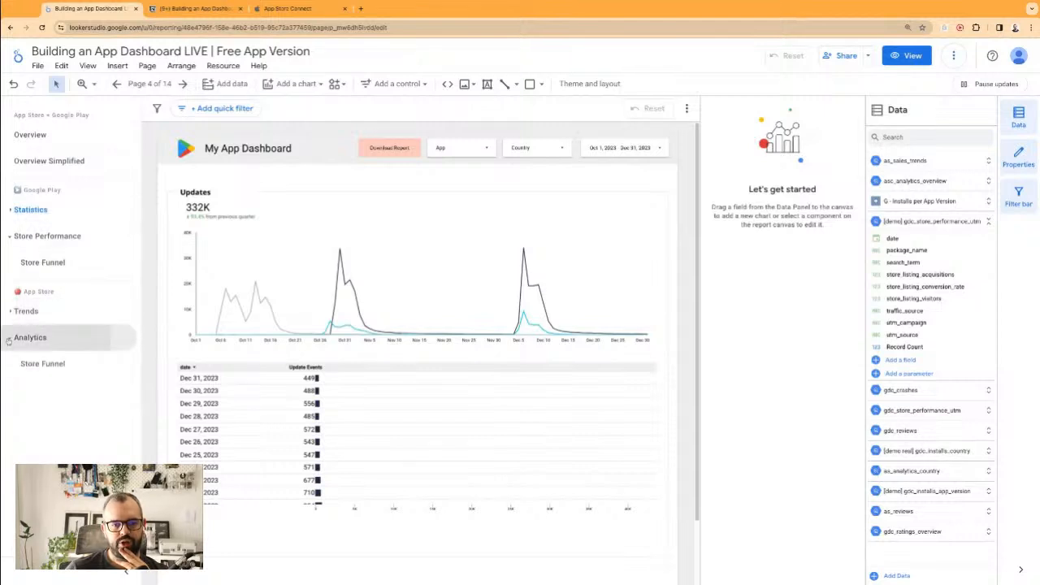
pyautogui.click(44, 364)
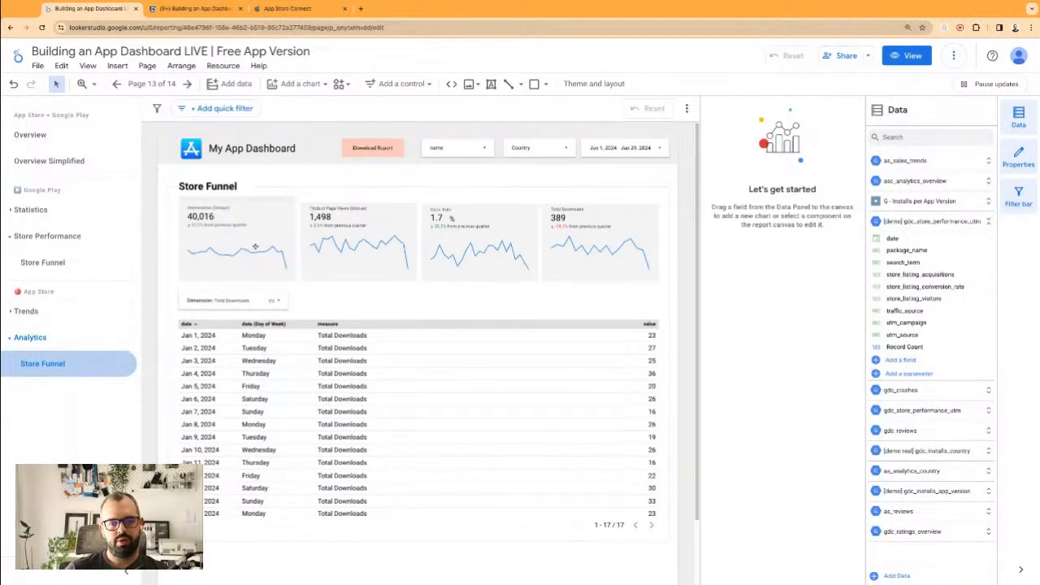
pyautogui.click(42, 262)
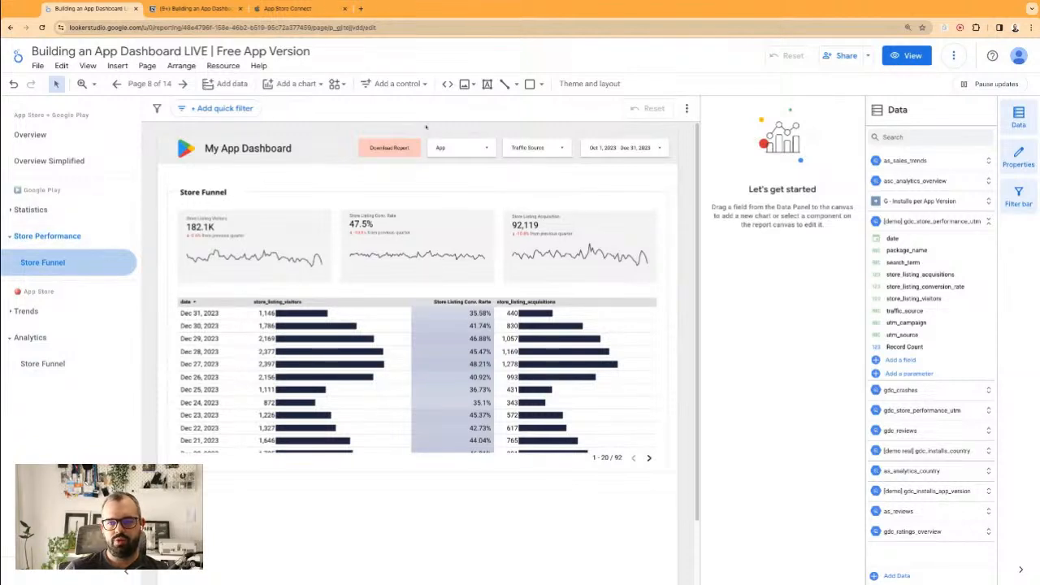
# - Duplicate the Store Funnel page in the Google Play Store Performance section
pyautogui.click(149, 83)
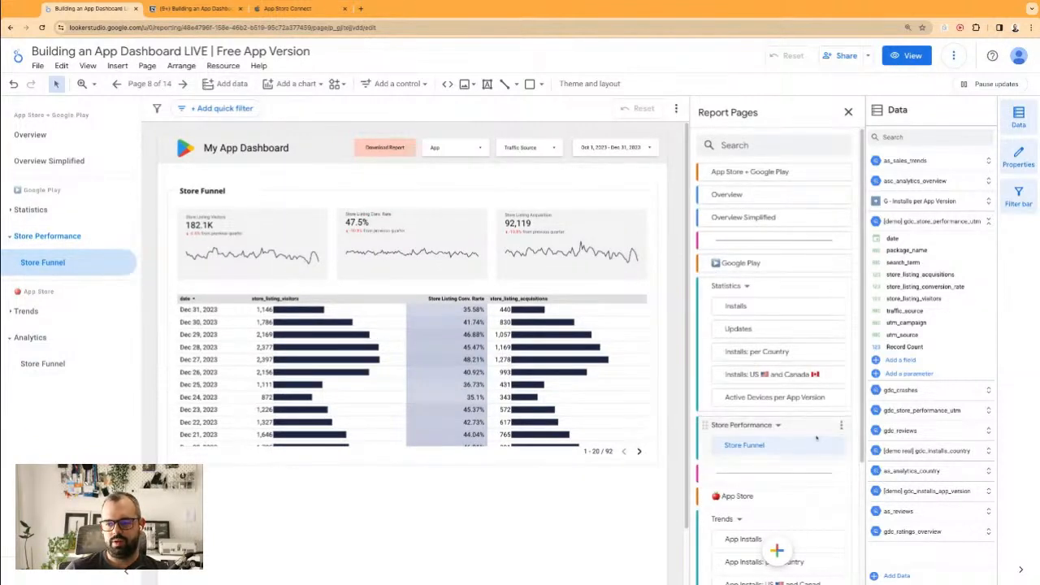
pyautogui.click(833, 446)
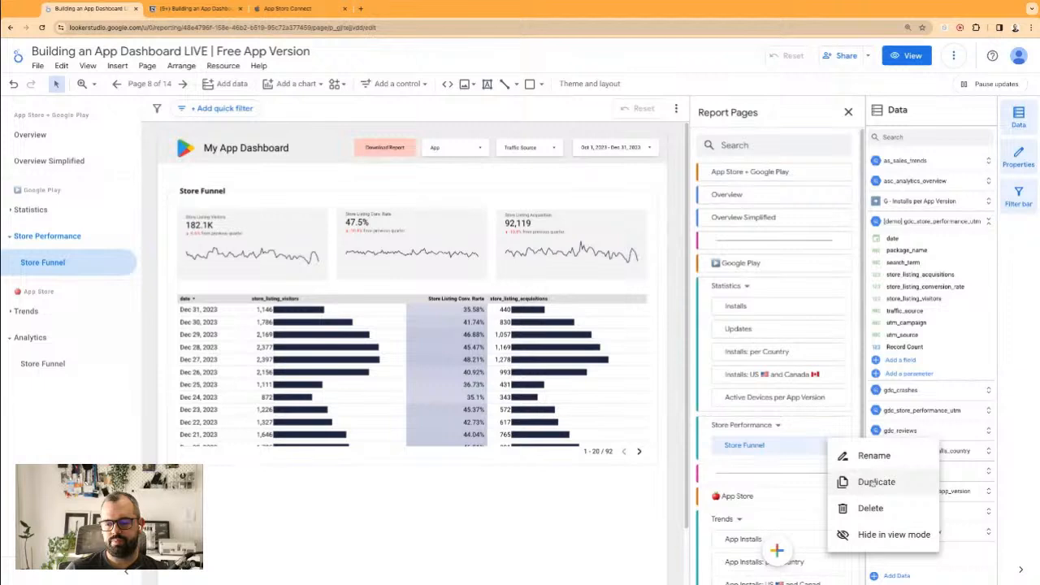
pyautogui.click(874, 482)
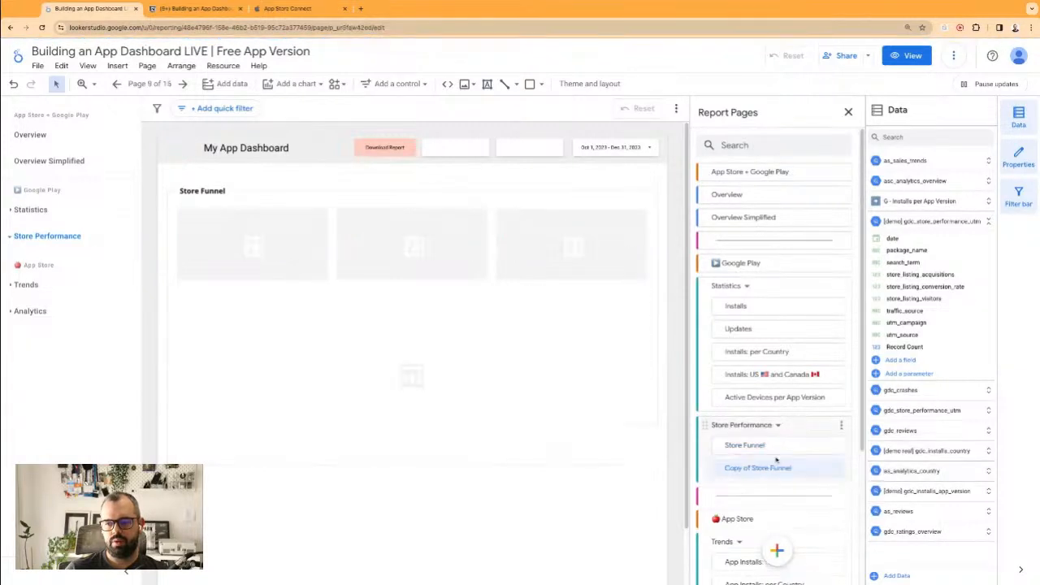
# - Try to rename the copied Store Funnel page as "By Search Term and Traffic Source"
pyautogui.press('super+a')
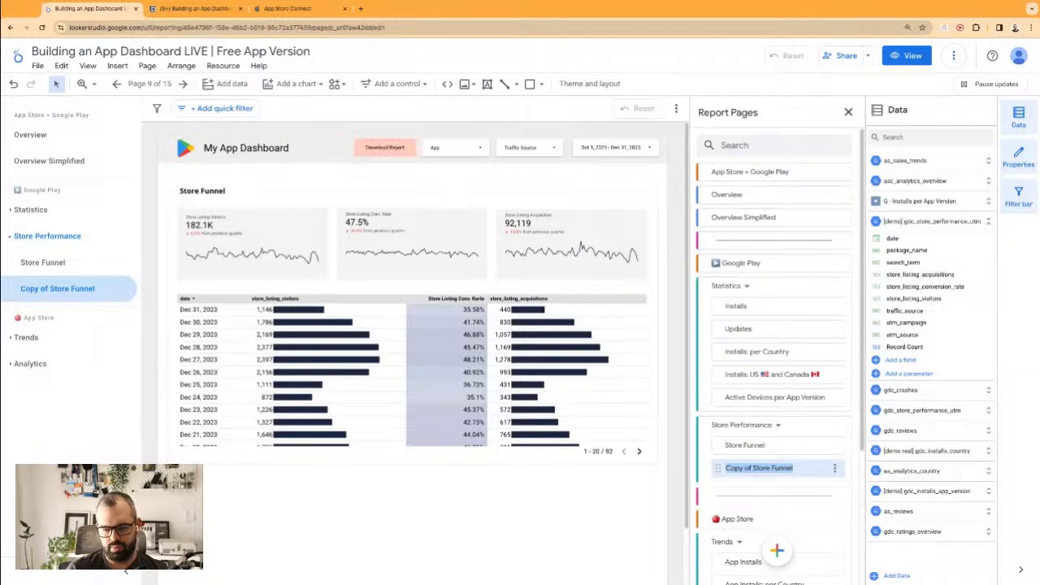
pyautogui.write('By')
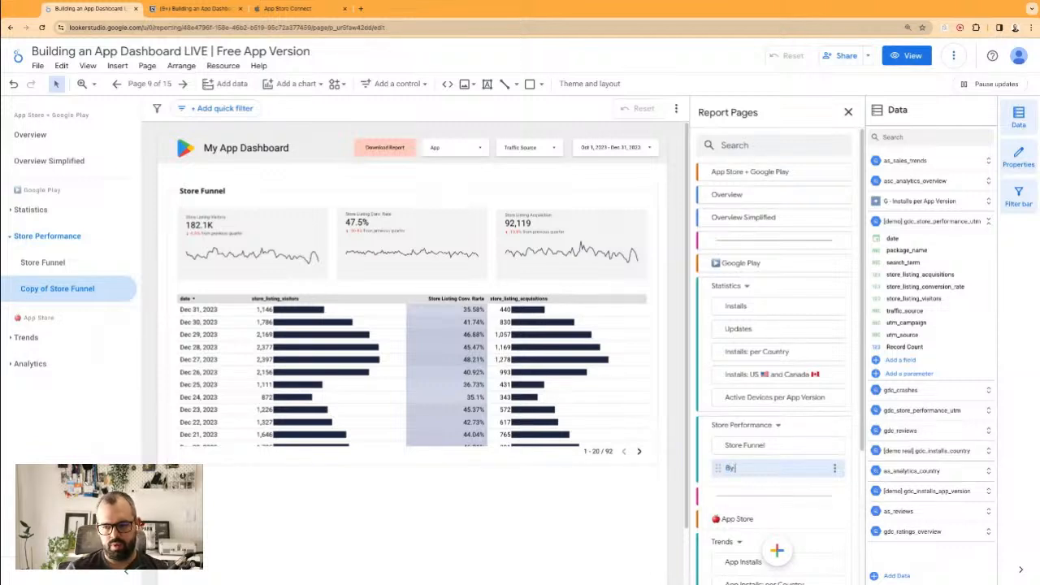
pyautogui.write(' Seacrh')
pyautogui.press('BackSpace')
pyautogui.press('BackSpace')
pyautogui.press('BackSpace')
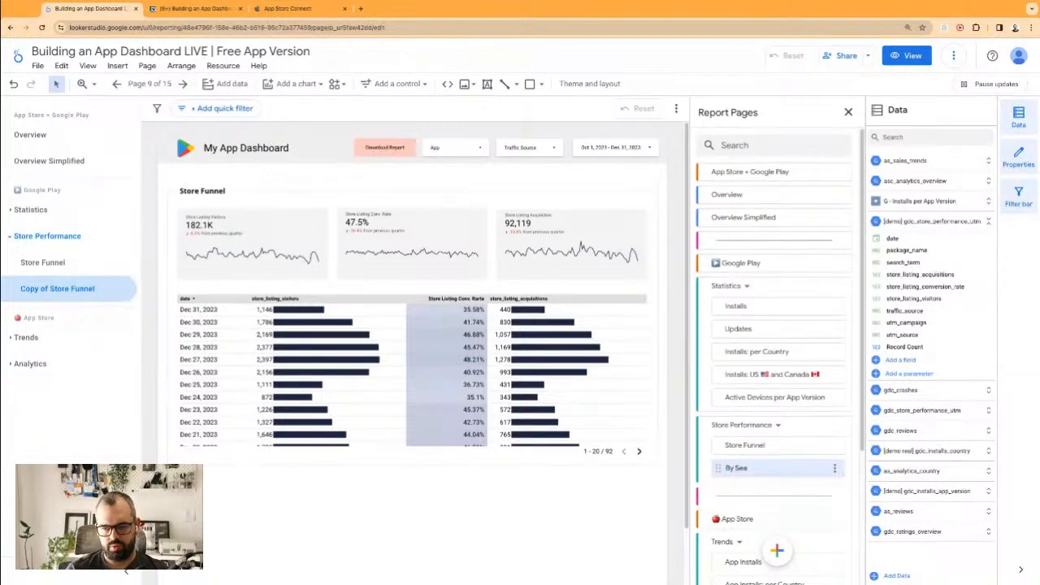
pyautogui.write('rch Term and')
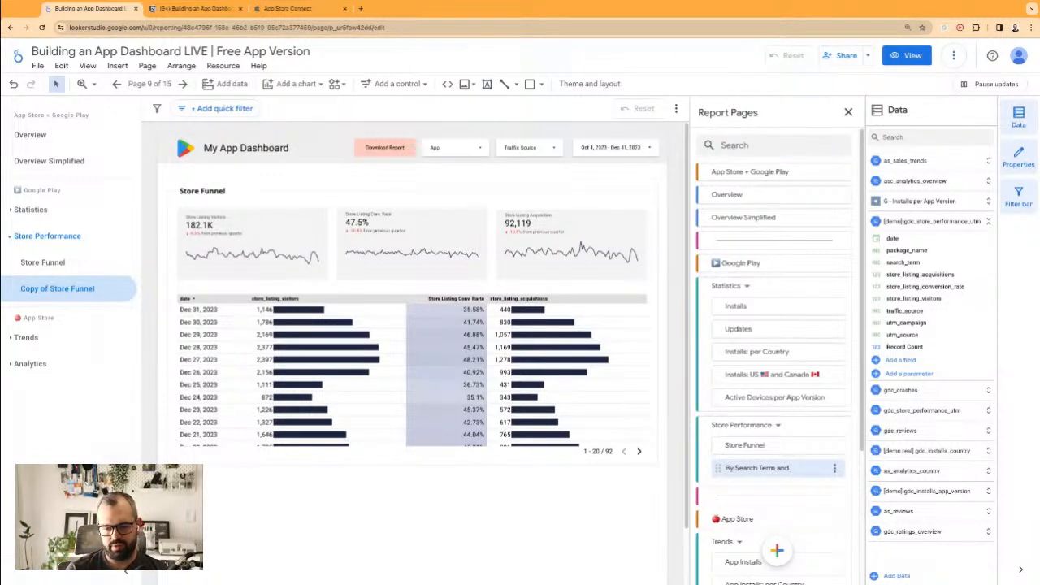
pyautogui.write('raffic')
pyautogui.hotkey('alt', 'BackSpace')
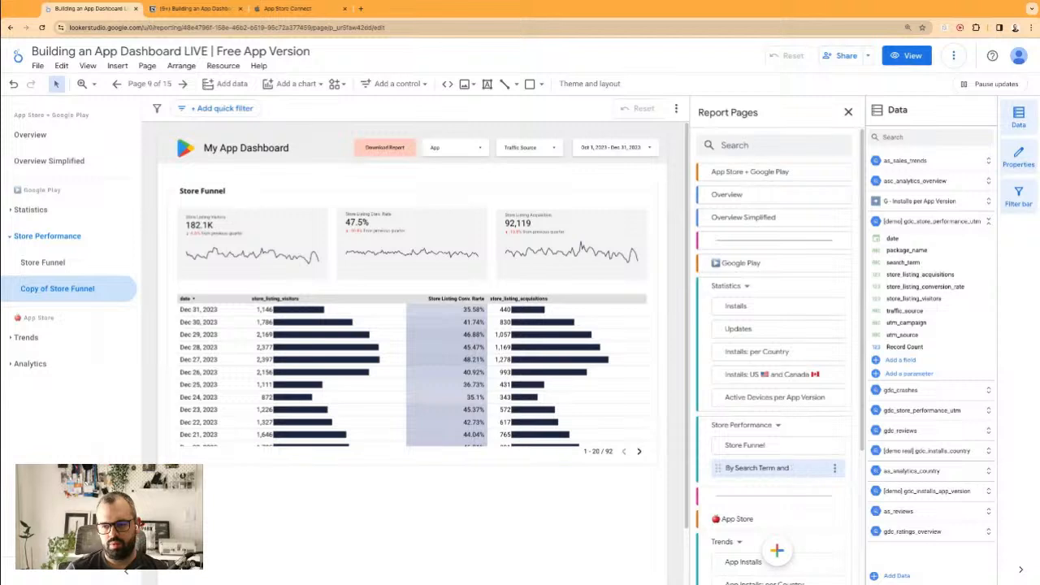
pyautogui.write('So')
pyautogui.write('raffi')
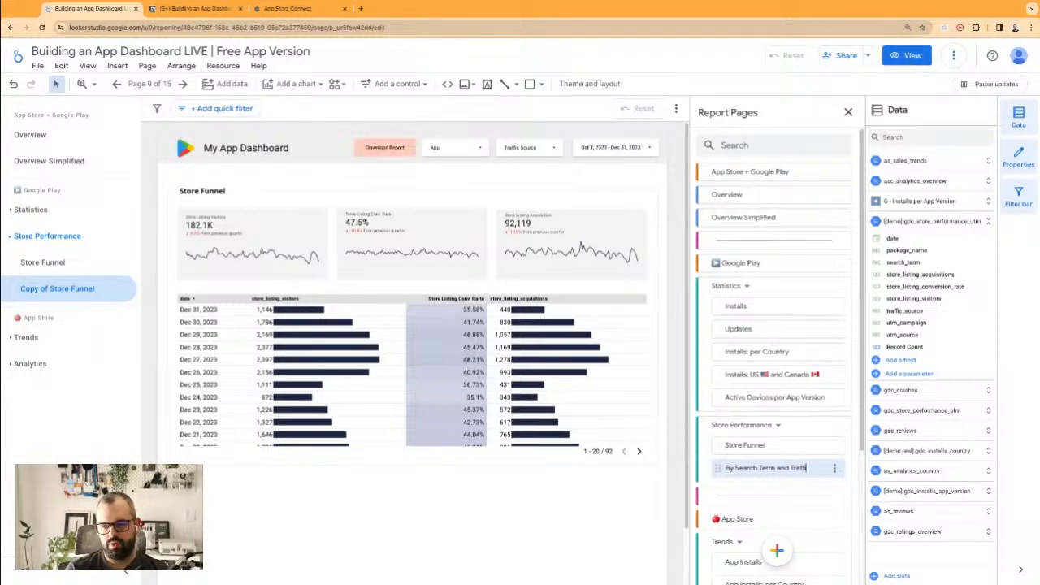
pyautogui.write('c Source')
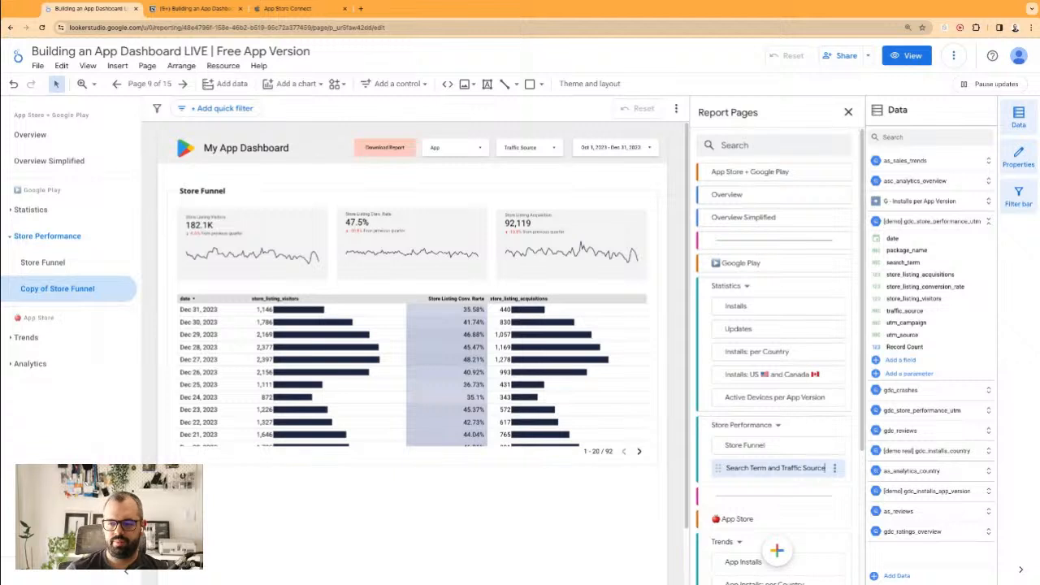
pyautogui.click(597, 514)
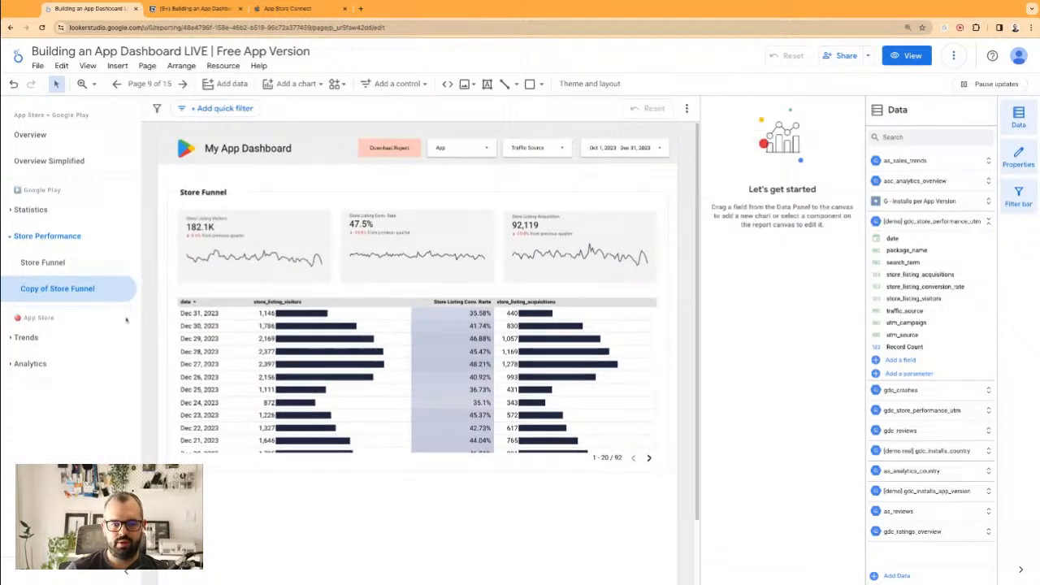
# - Rename the copied Store Funnel page as "Search Terms and Traffic Sources" and close the page list
pyautogui.click(152, 84)
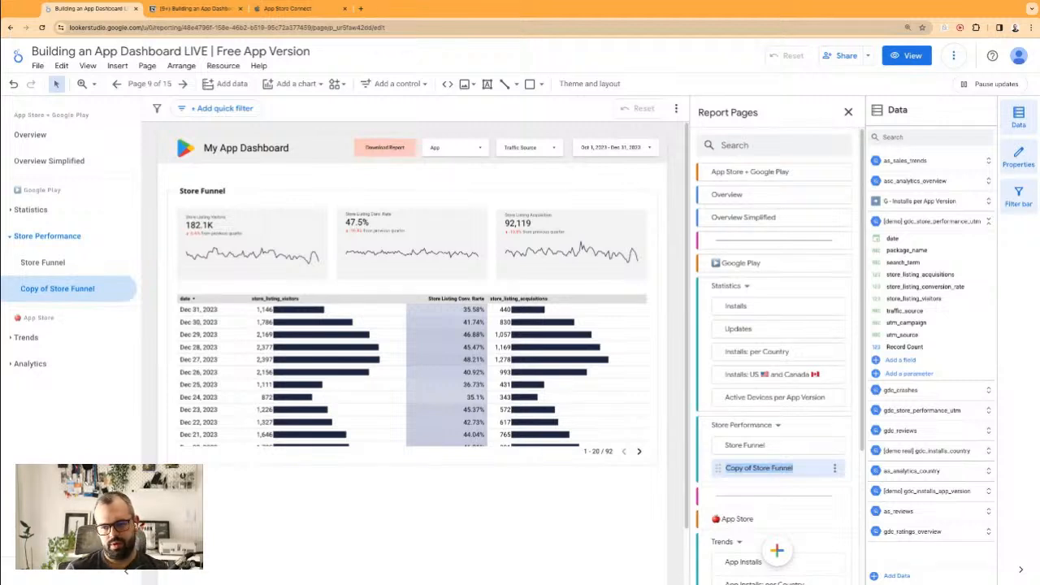
pyautogui.write('By S')
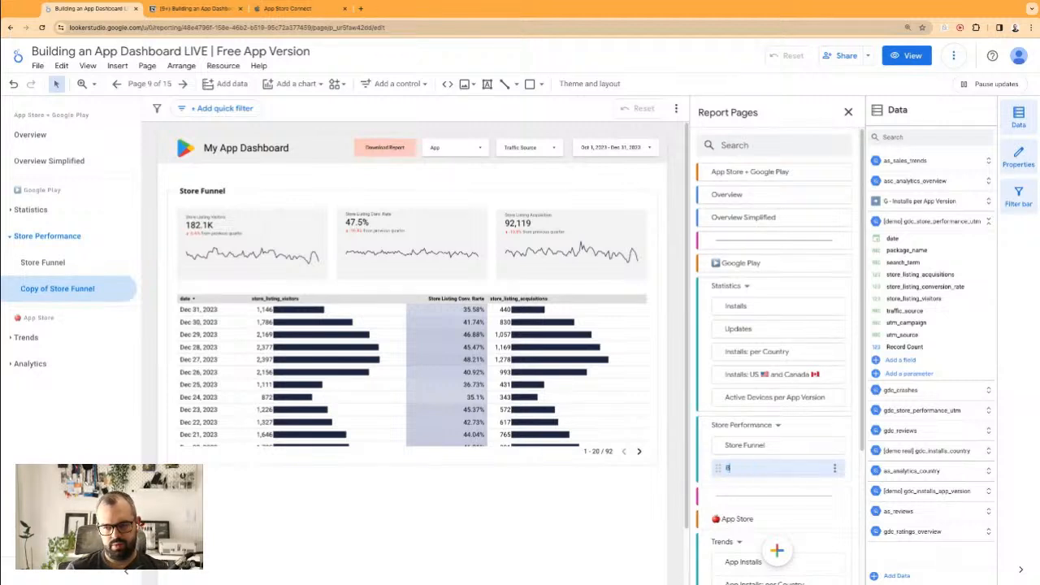
pyautogui.press('BackSpace')
pyautogui.press('BackSpace')
pyautogui.press('BackSpace')
pyautogui.press('BackSpace')
pyautogui.write('Search Terms')
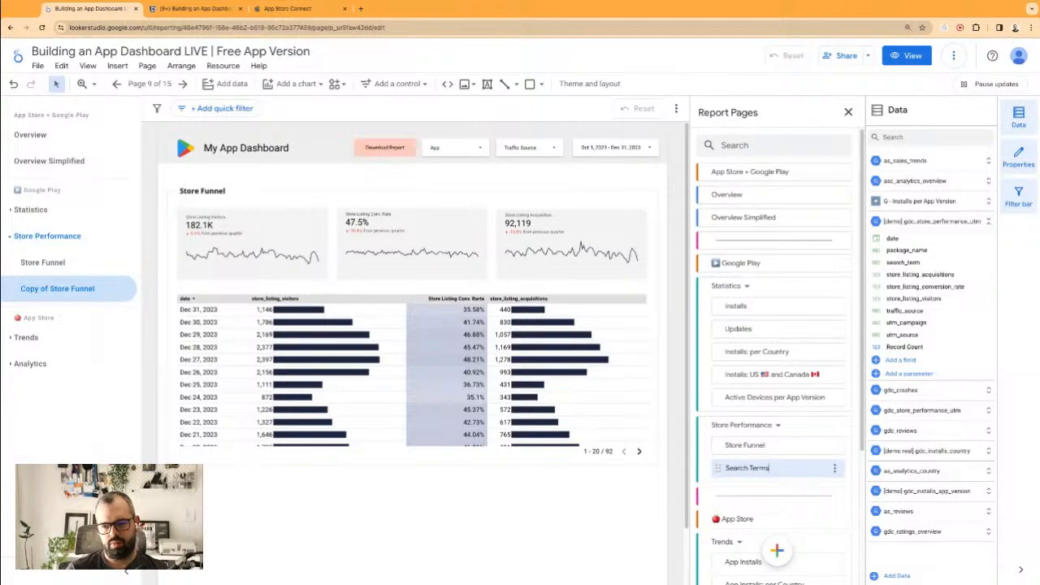
pyautogui.write(' and T')
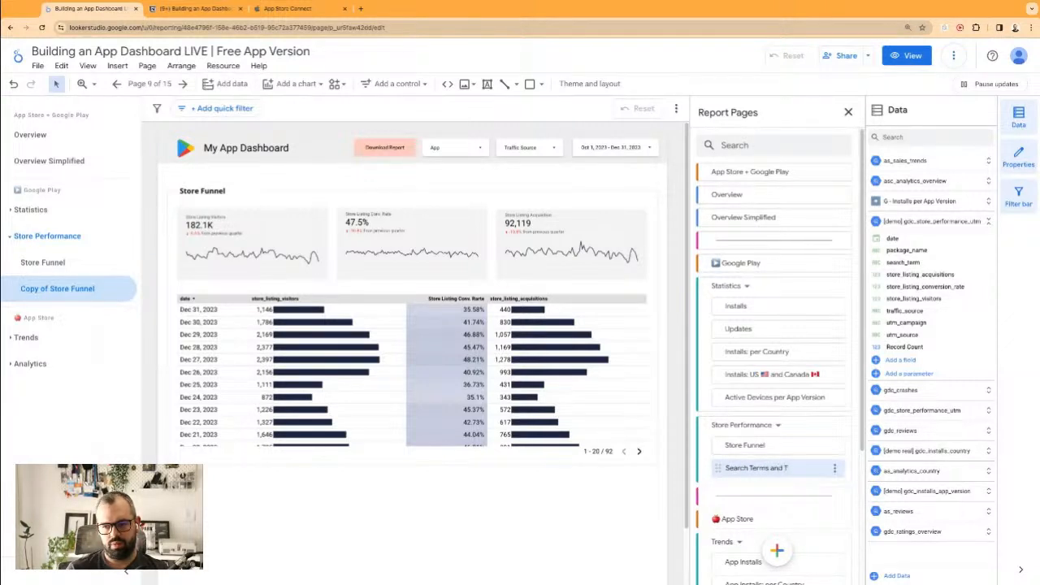
pyautogui.write('raffic Sources')
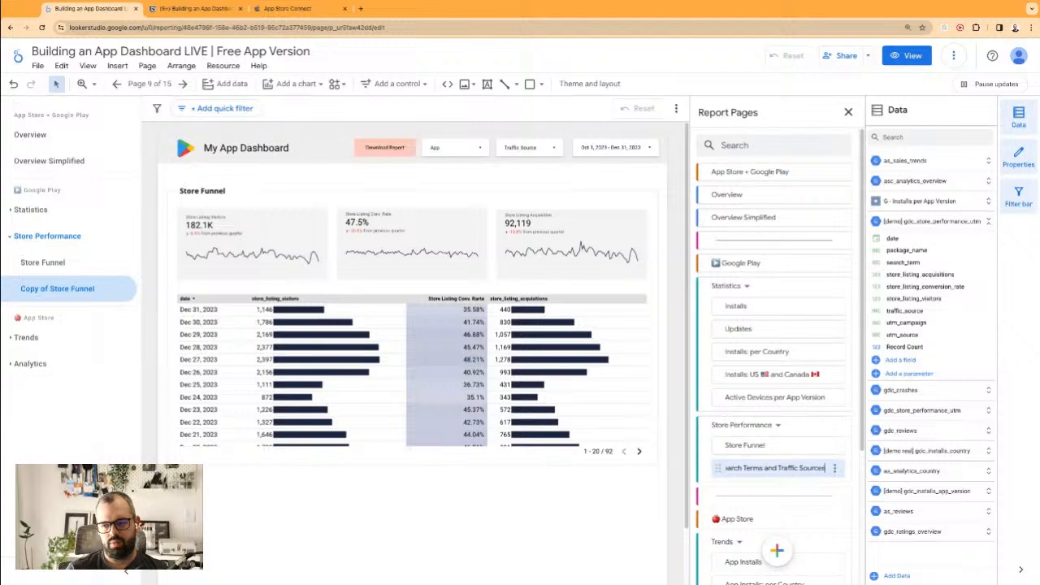
pyautogui.press('Return')
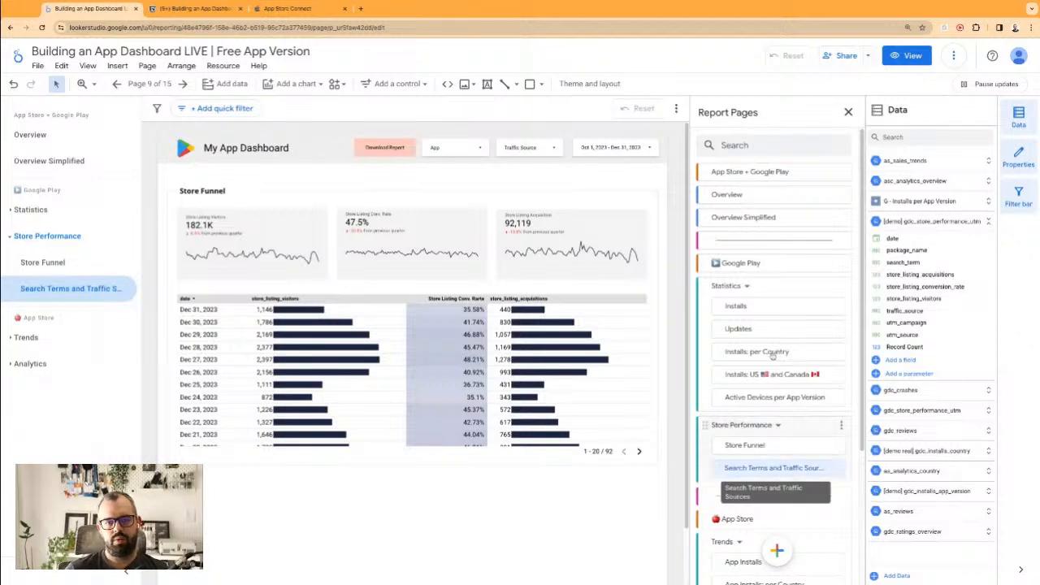
pyautogui.click(469, 516)
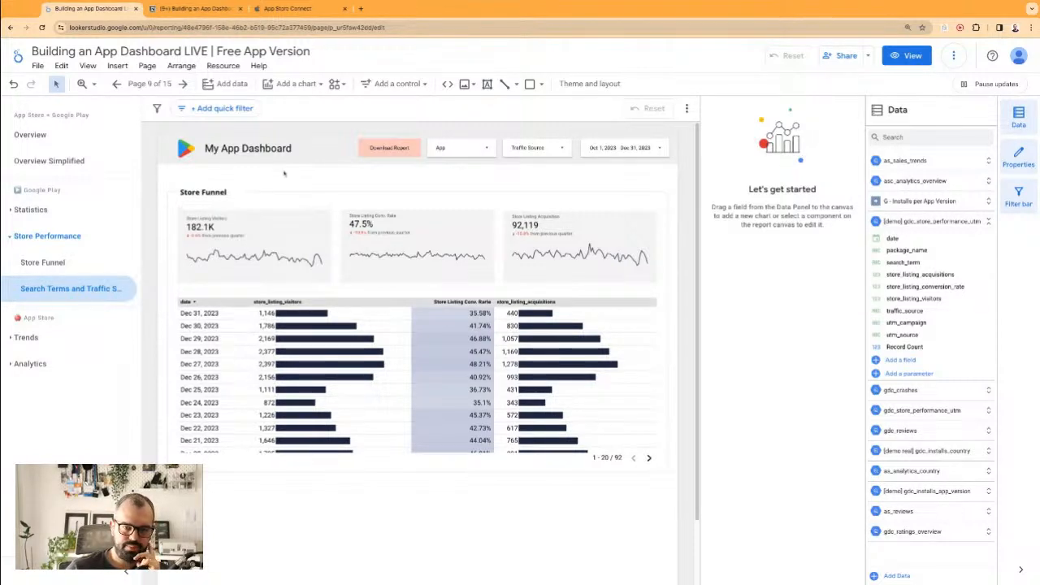
# - Replace the table's date dimension with traffic_source and slightly narrow the traffic_source column
pyautogui.click(388, 349)
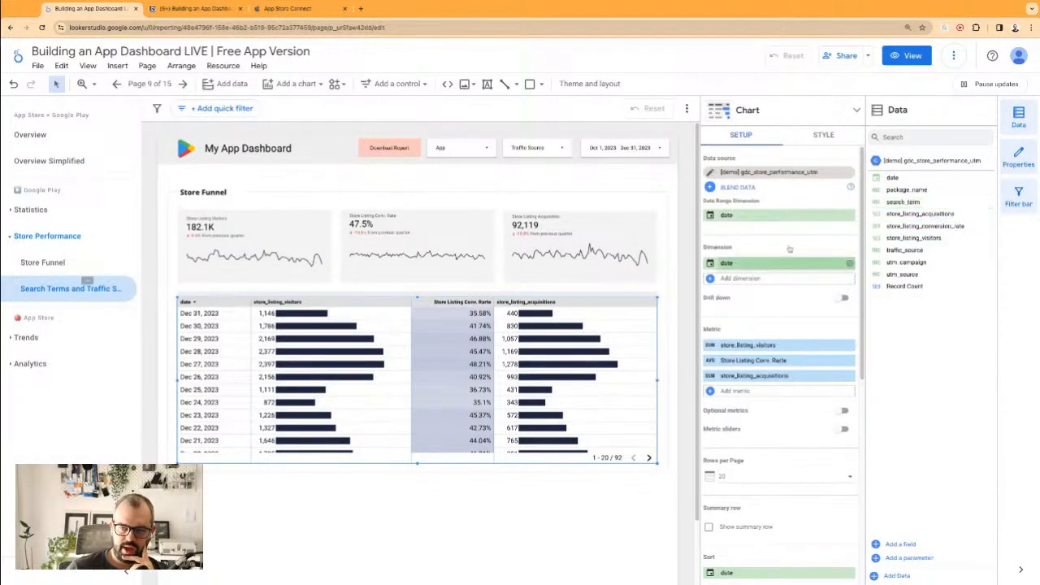
pyautogui.moveTo(896, 207); pyautogui.dragTo(923, 221)
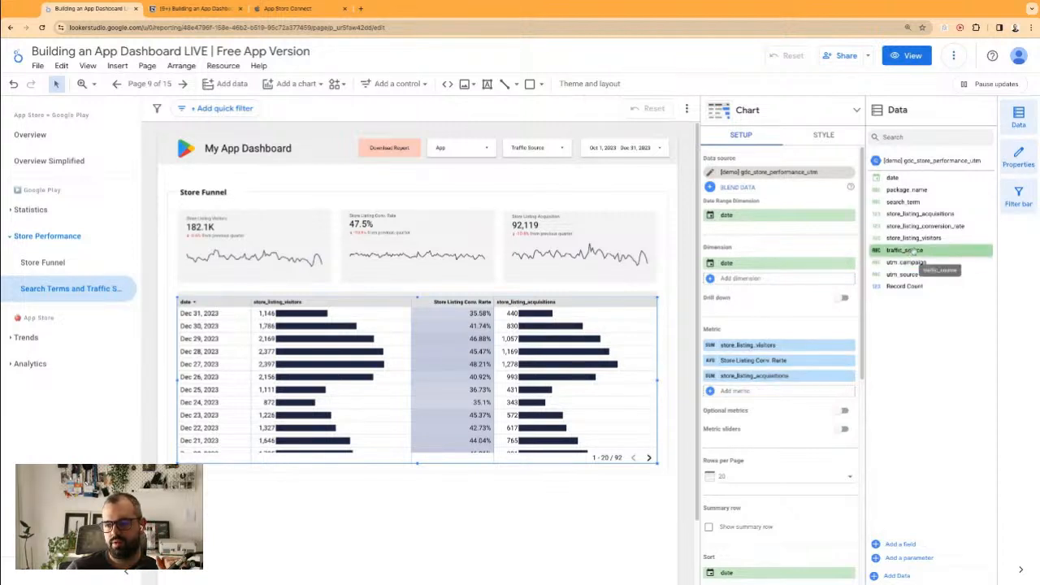
pyautogui.moveTo(912, 250); pyautogui.dragTo(756, 278)
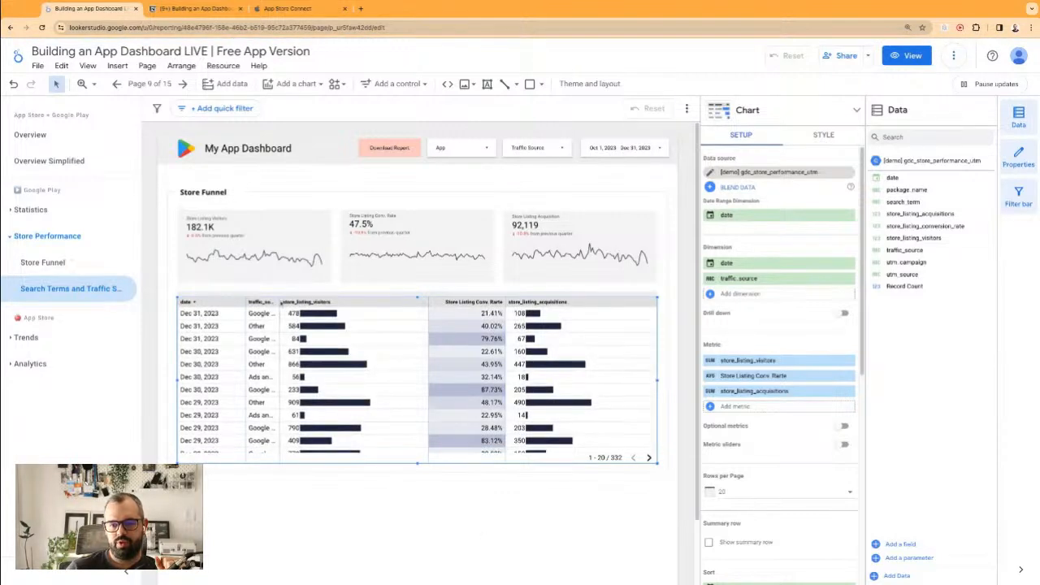
pyautogui.click(278, 302)
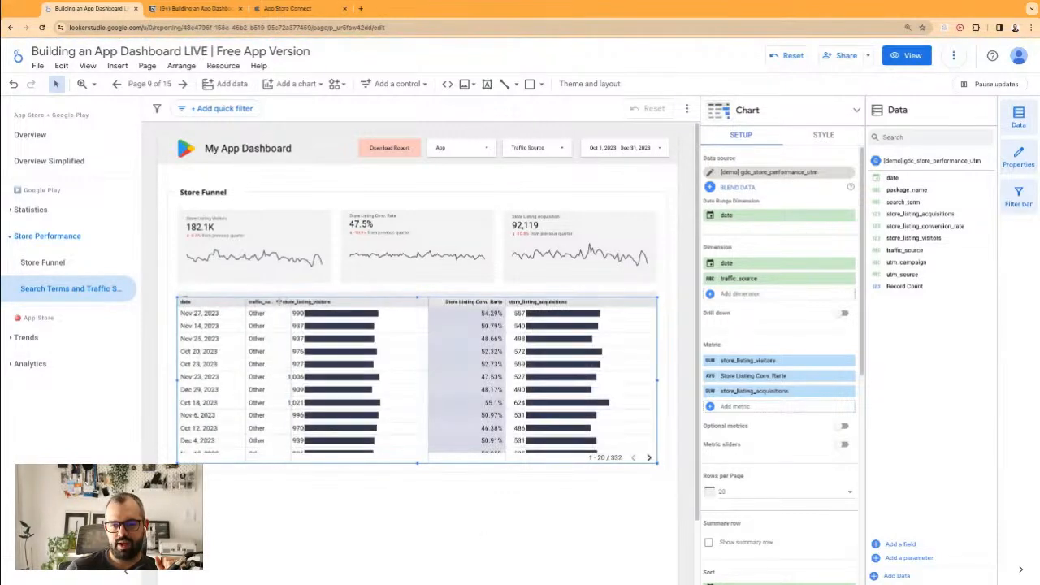
pyautogui.click(250, 302)
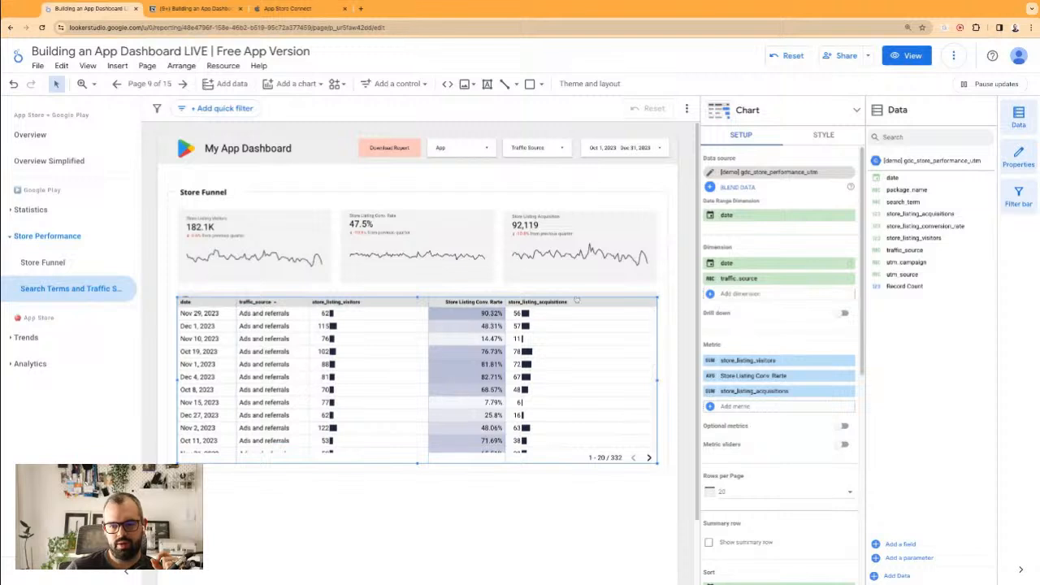
pyautogui.click(850, 264)
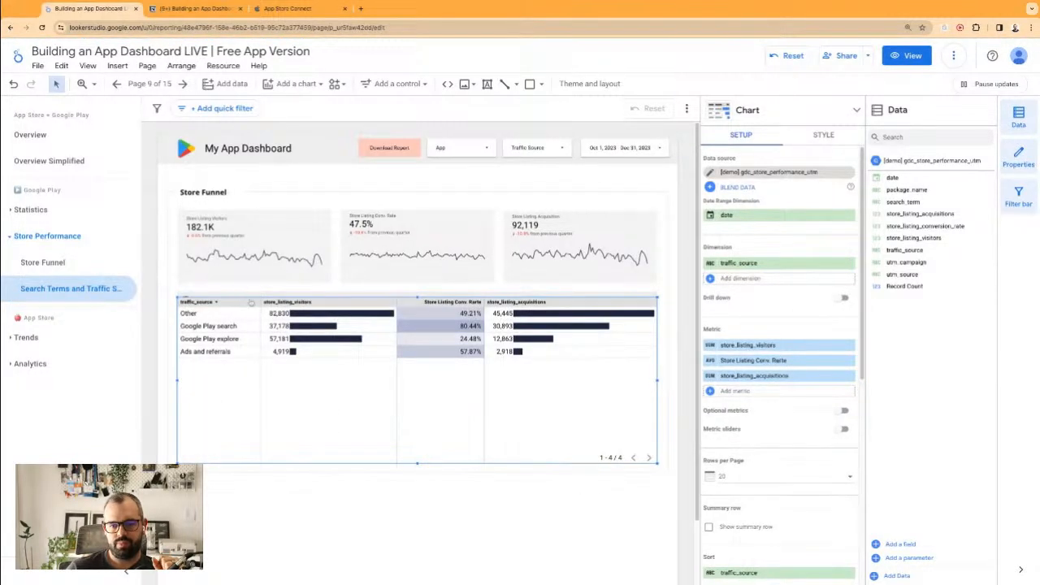
pyautogui.moveTo(259, 302); pyautogui.dragTo(255, 302)
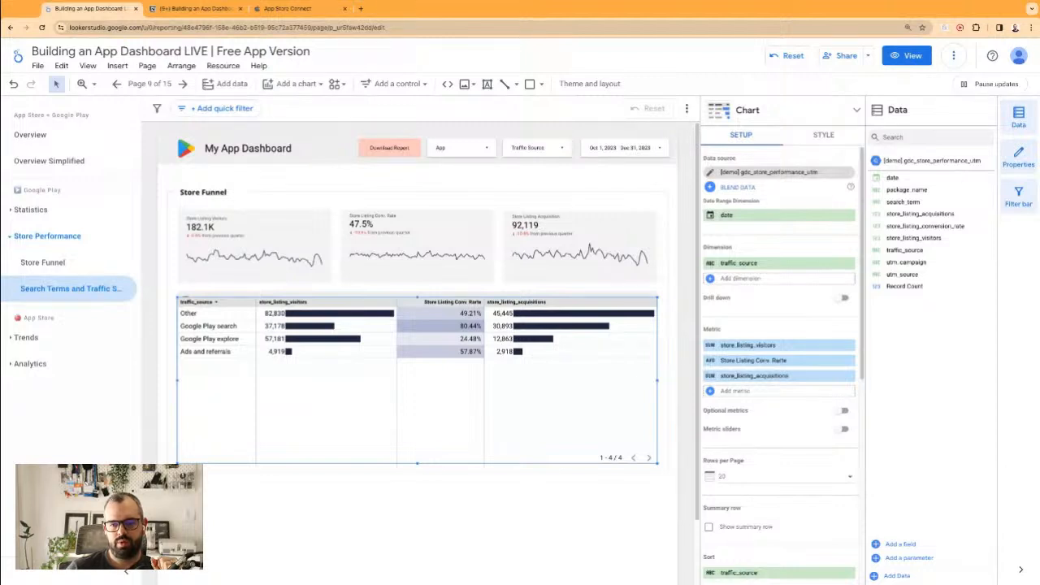
# - Try sorting the traffic source table by store_listing_visitors and by store_listing_acquisitions
pyautogui.scroll(-2, 771, 422)
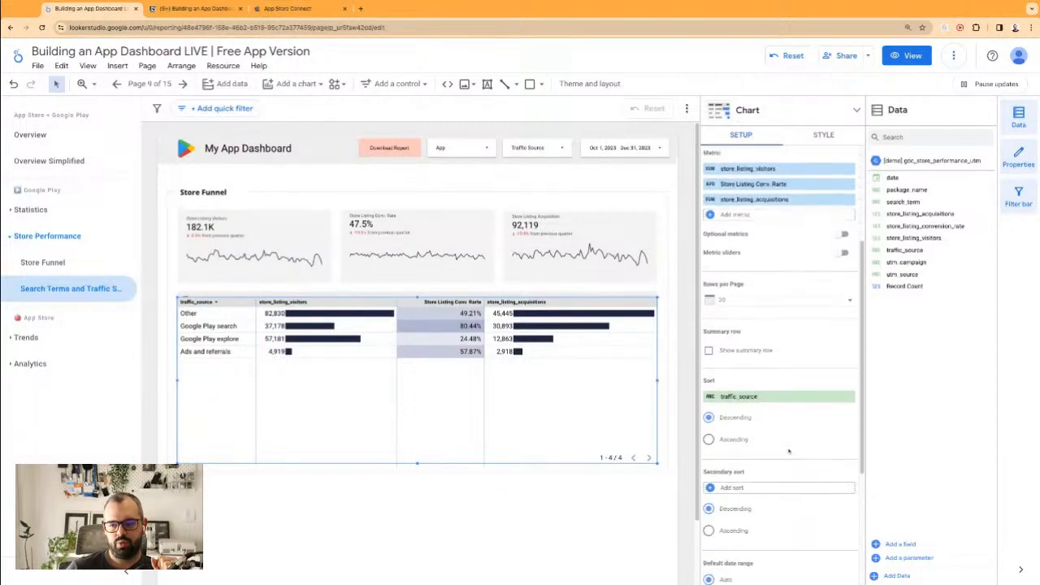
pyautogui.click(736, 397)
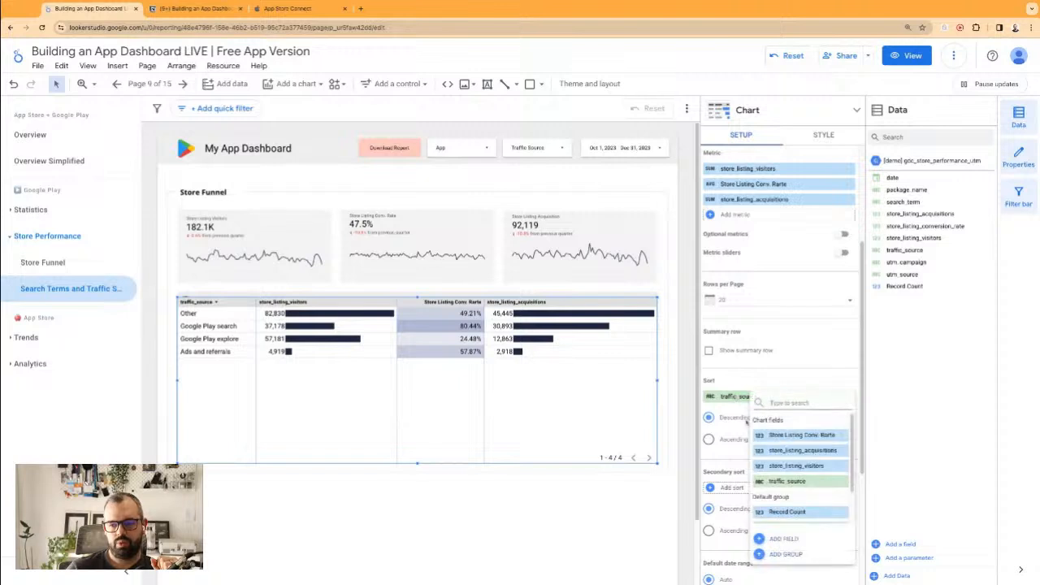
pyautogui.click(788, 463)
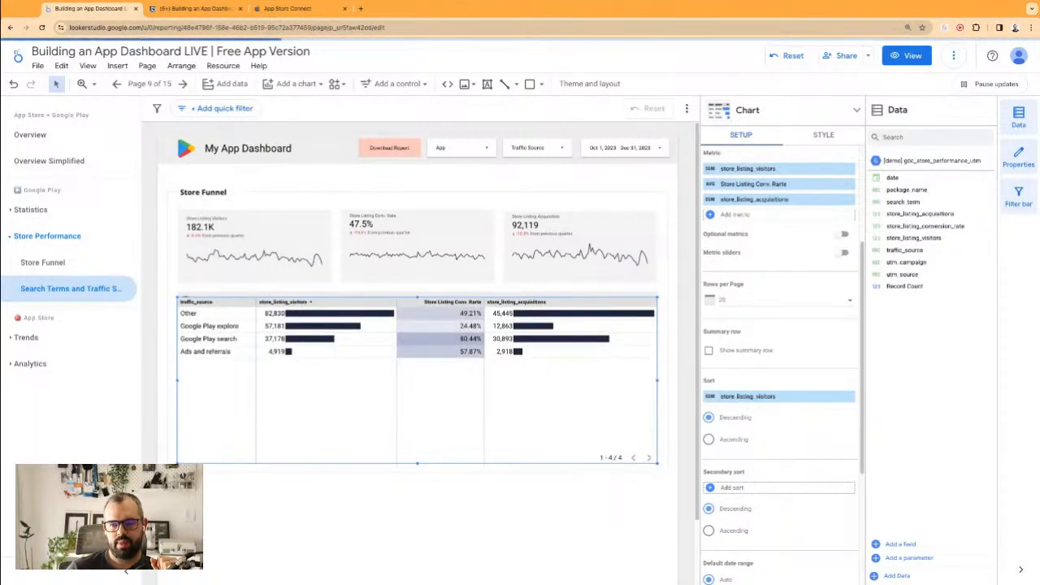
pyautogui.click(736, 396)
pyautogui.click(794, 451)
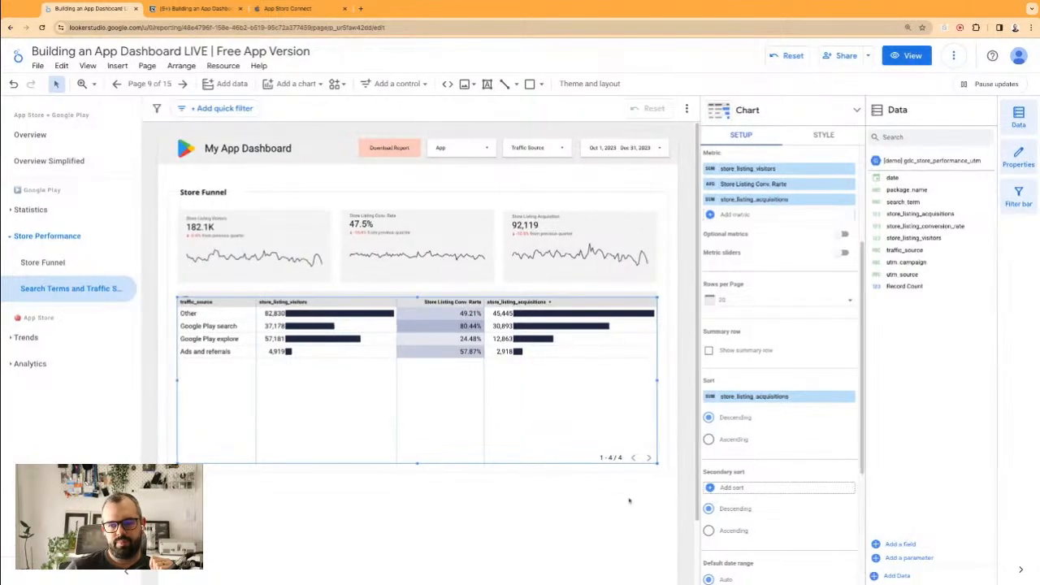
# - Sort the traffic source table by the store listing conversion rate and deselect it
pyautogui.click(780, 397)
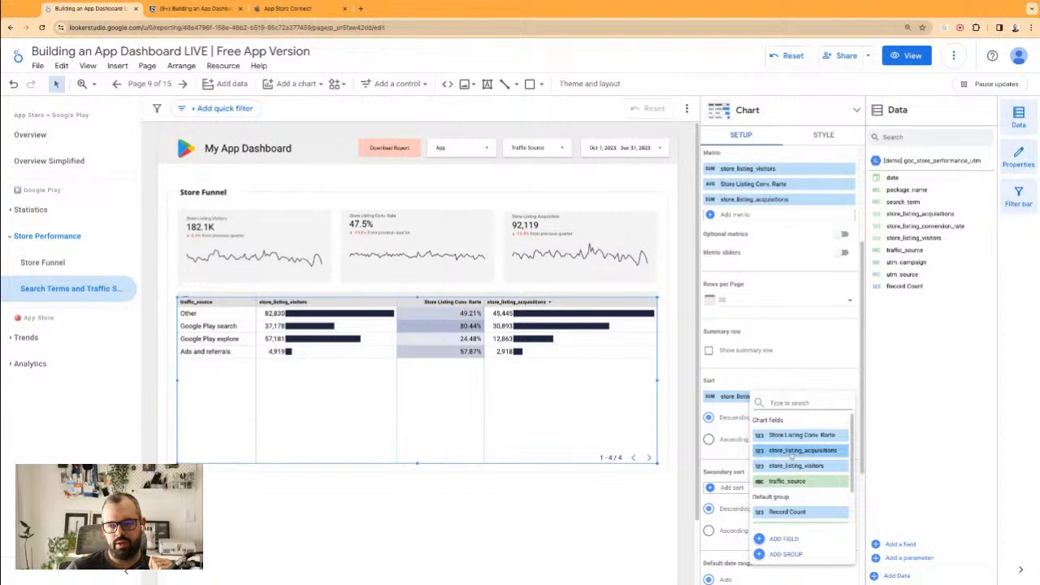
pyautogui.click(797, 436)
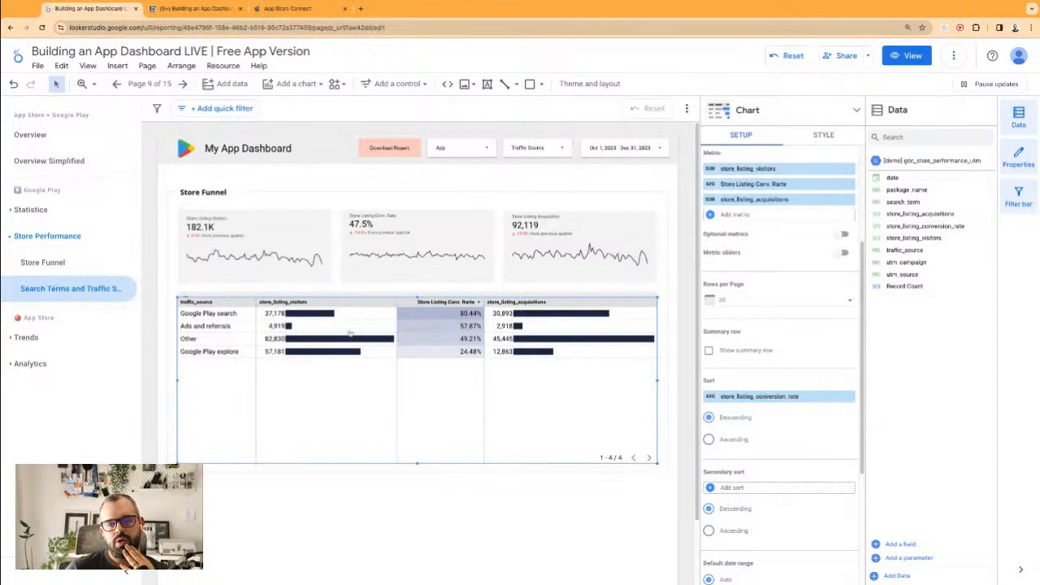
pyautogui.click(474, 510)
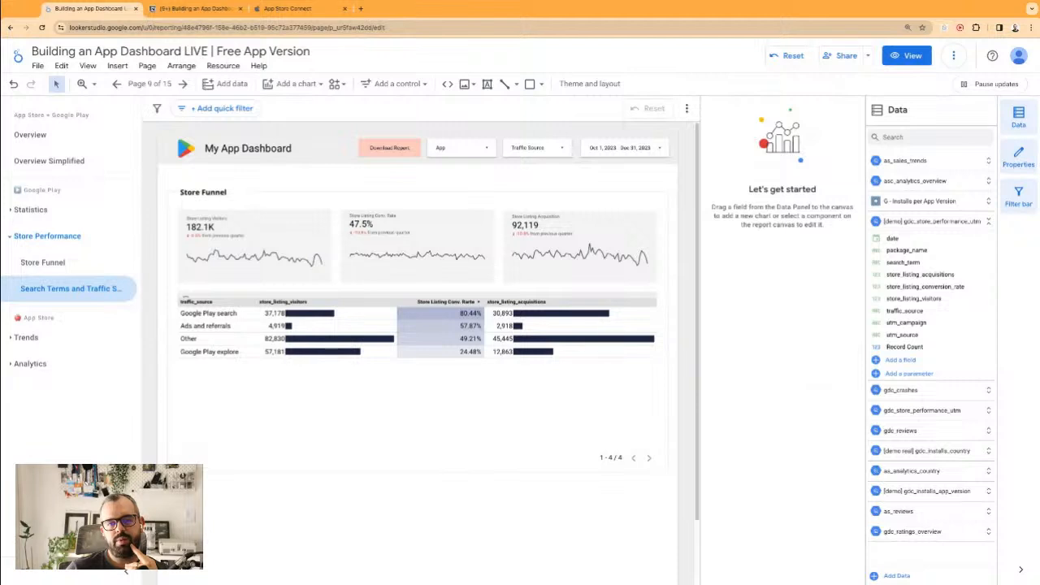
# - Compare the original Store Funnel page with the Search Terms and Traffic Sources page
pyautogui.click(365, 386)
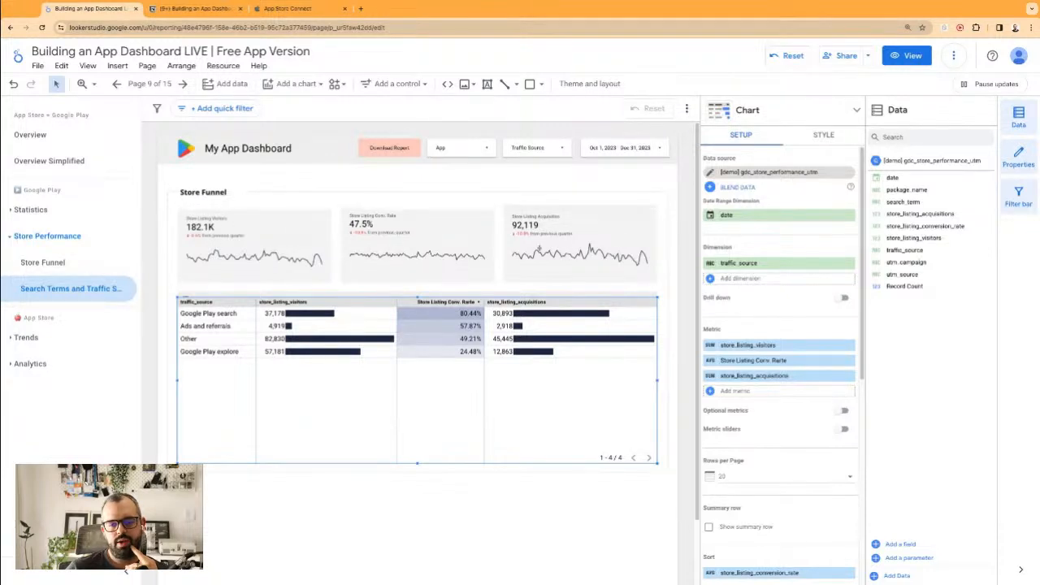
pyautogui.click(65, 262)
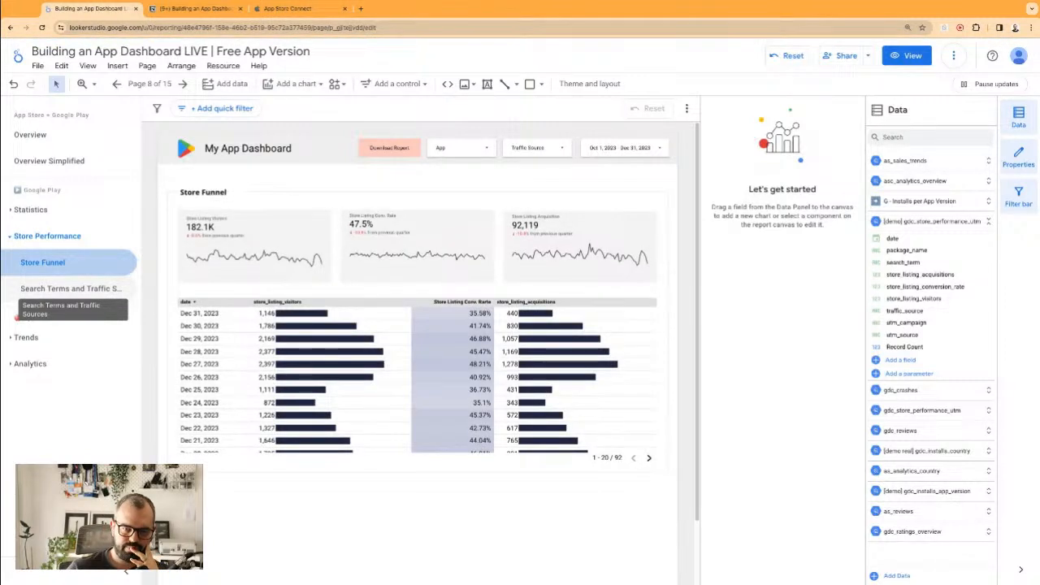
pyautogui.click(69, 288)
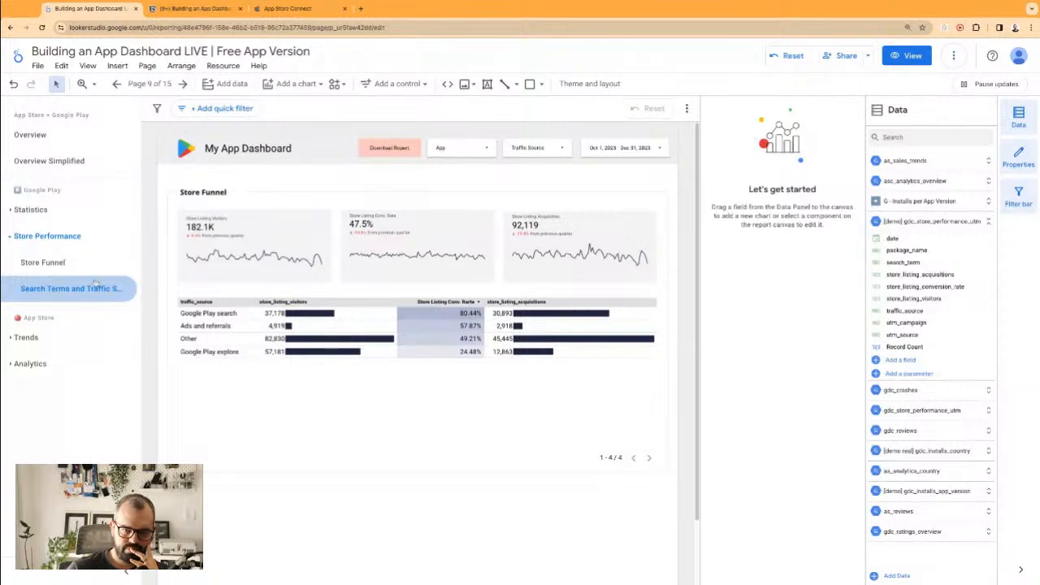
# - Delete the three scorecards for store listing visitors, conversion rate and acquisitions above the traffic source table
pyautogui.click(321, 244)
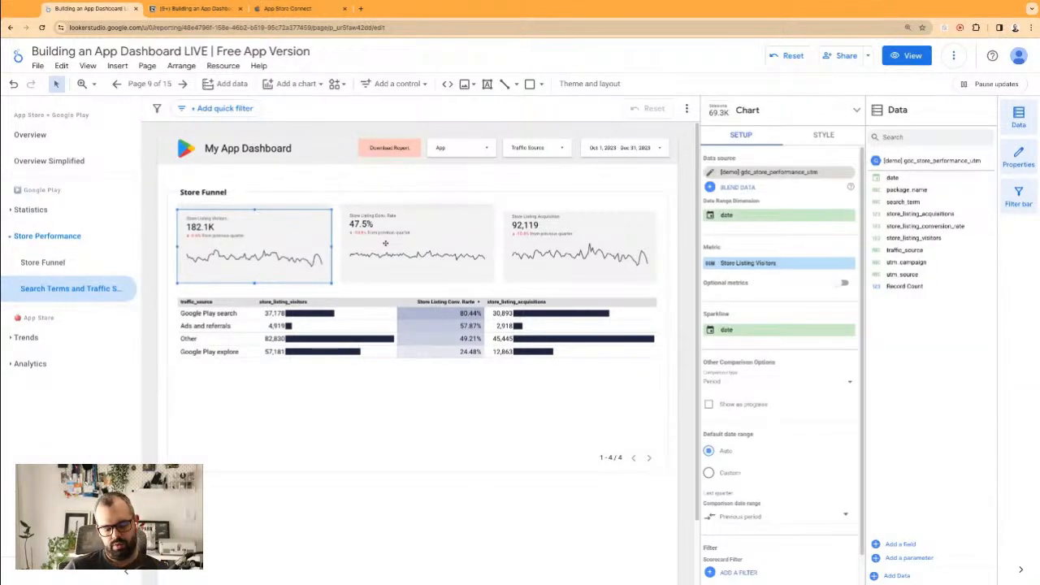
pyautogui.keyDown('shift'); pyautogui.click(385, 243); pyautogui.keyUp('shift')
pyautogui.keyDown('shift'); pyautogui.click(533, 246); pyautogui.keyUp('shift')
pyautogui.press('Delete')
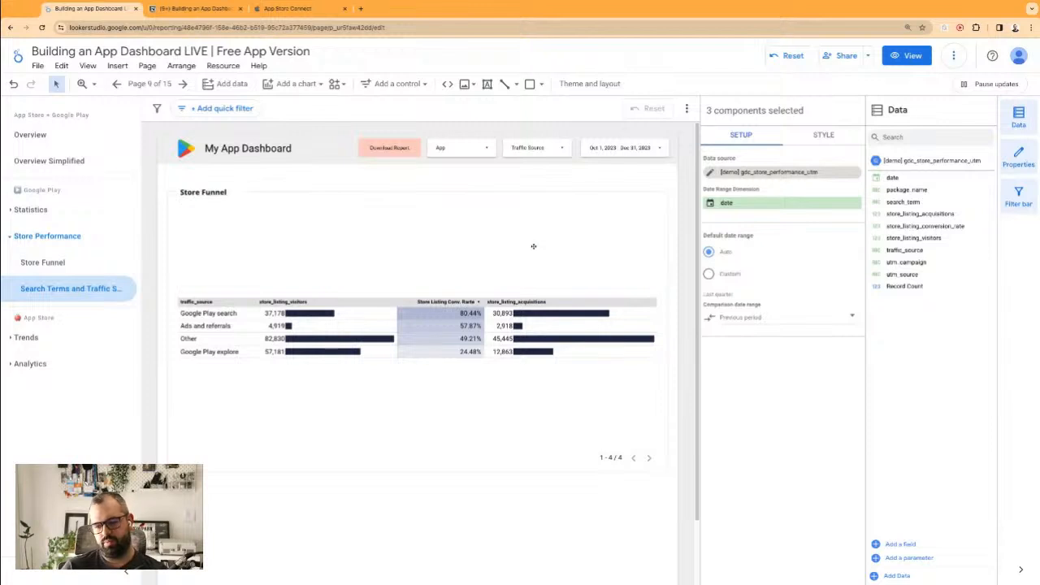
# - Shorten the traffic source table and the section frame around it from below to remove the empty space
pyautogui.click(434, 390)
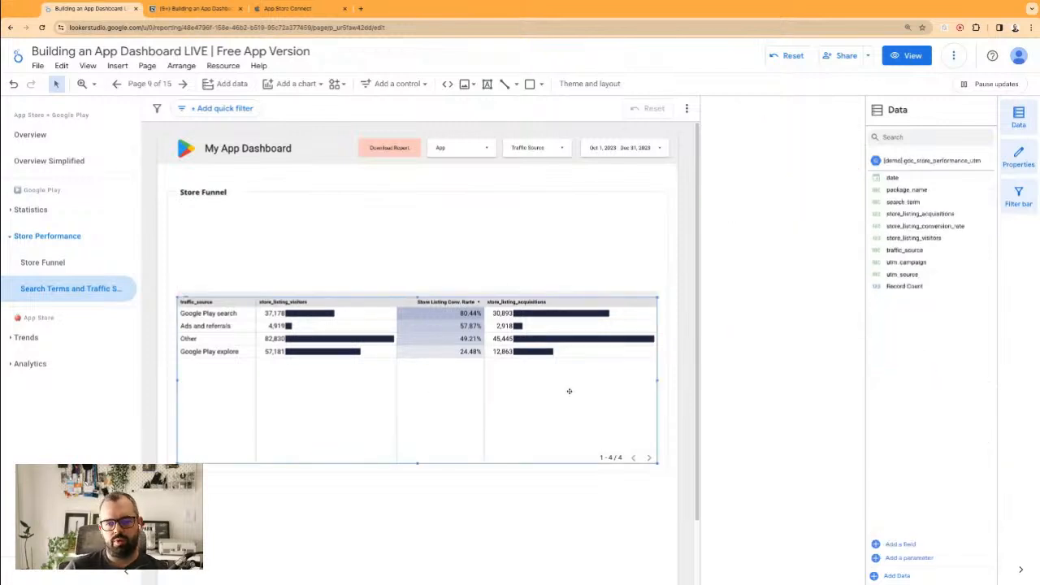
pyautogui.moveTo(417, 464); pyautogui.dragTo(417, 380)
pyautogui.click(411, 471)
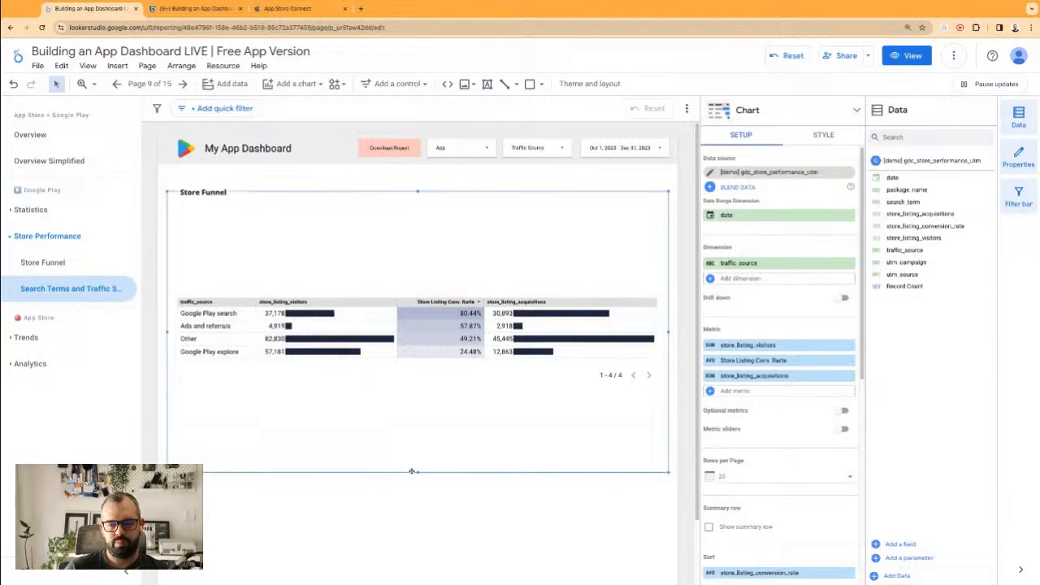
pyautogui.moveTo(417, 474); pyautogui.dragTo(418, 405)
# - Rename the Store Funnel section heading as Traffic Source
pyautogui.click(188, 193)
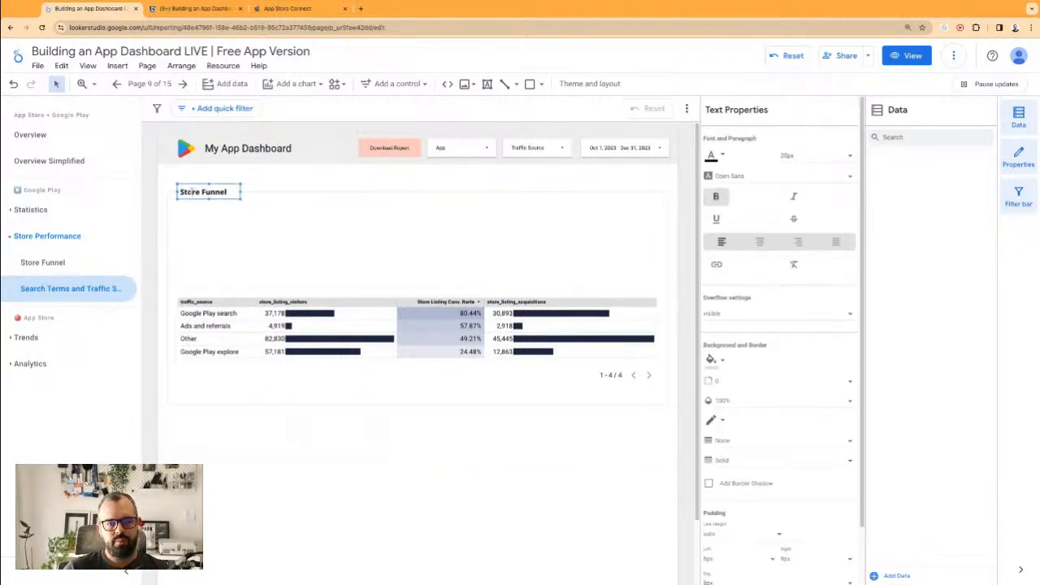
pyautogui.tripleClick(190, 192)
pyautogui.write('Traffic Source')
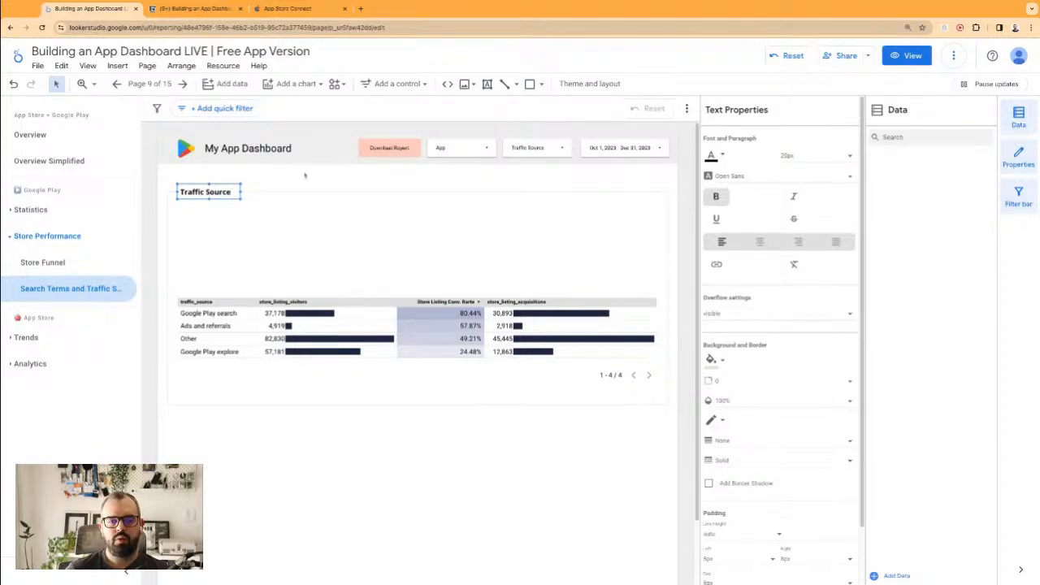
pyautogui.click(328, 226)
# - Place a copy of the traffic source table above the original and convert the copy to a time series chart
pyautogui.click(337, 319)
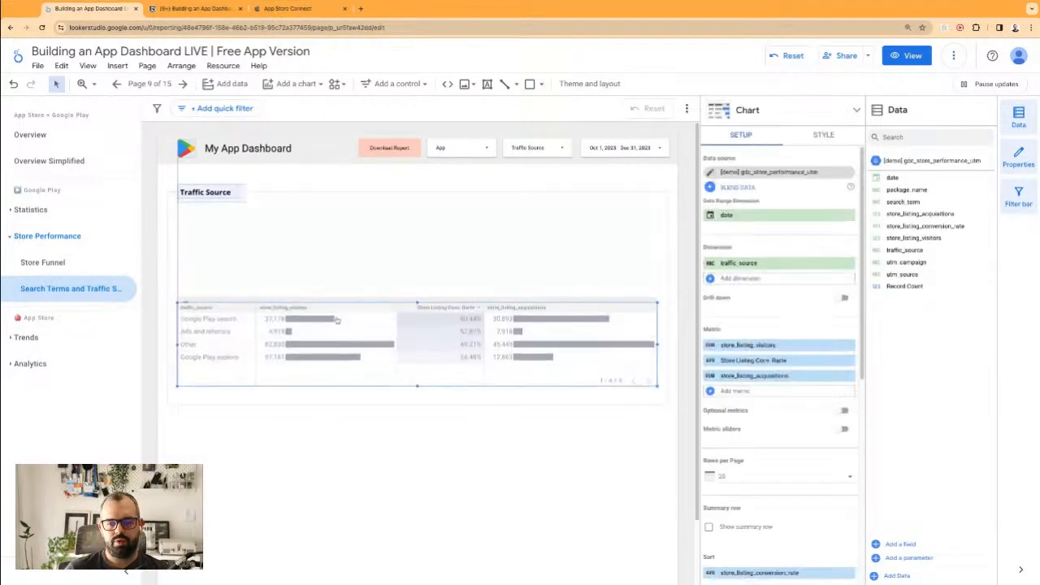
pyautogui.hotkey('ctrl', 'v')
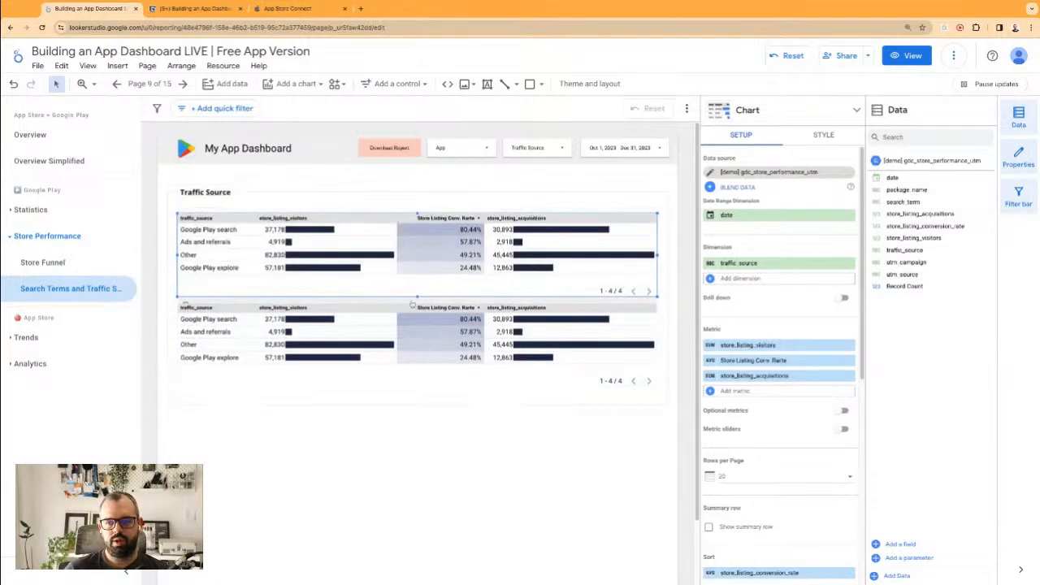
pyautogui.click(748, 120)
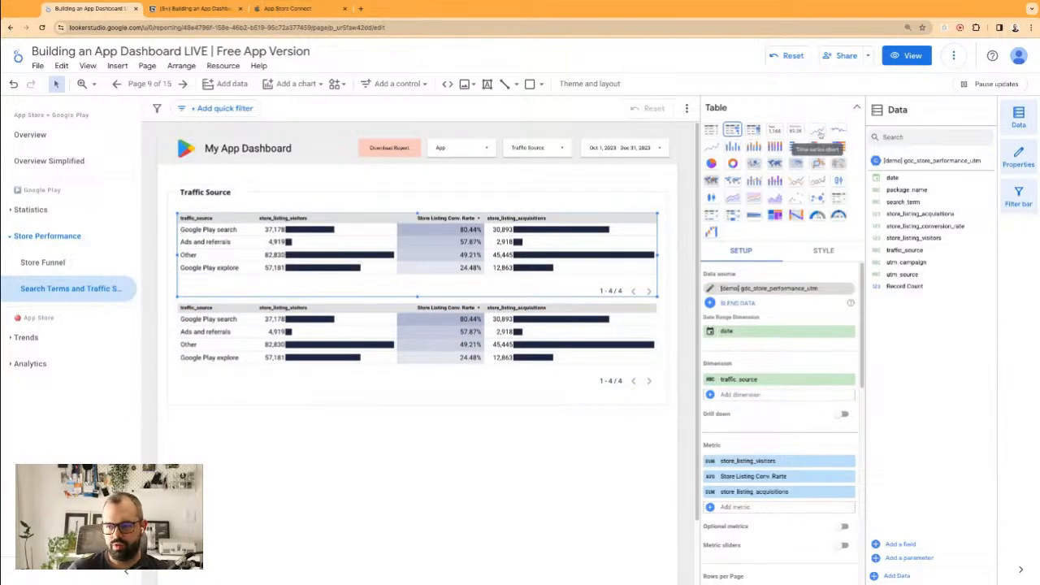
pyautogui.click(817, 131)
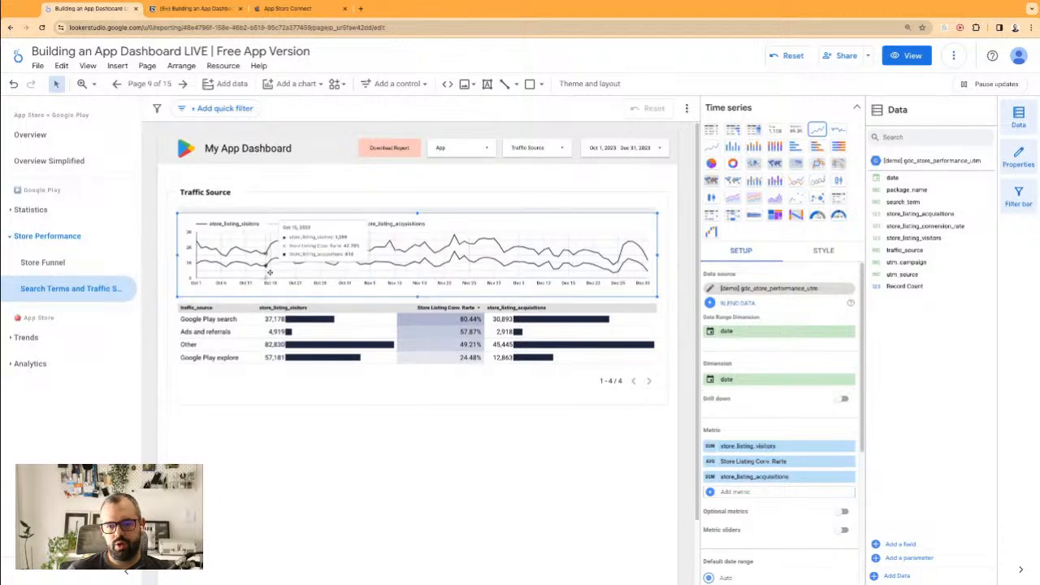
# - Assign the time series chart's second series, the store listing conversion rate, to the right axis
pyautogui.click(825, 252)
pyautogui.scroll(-5, 720, 382)
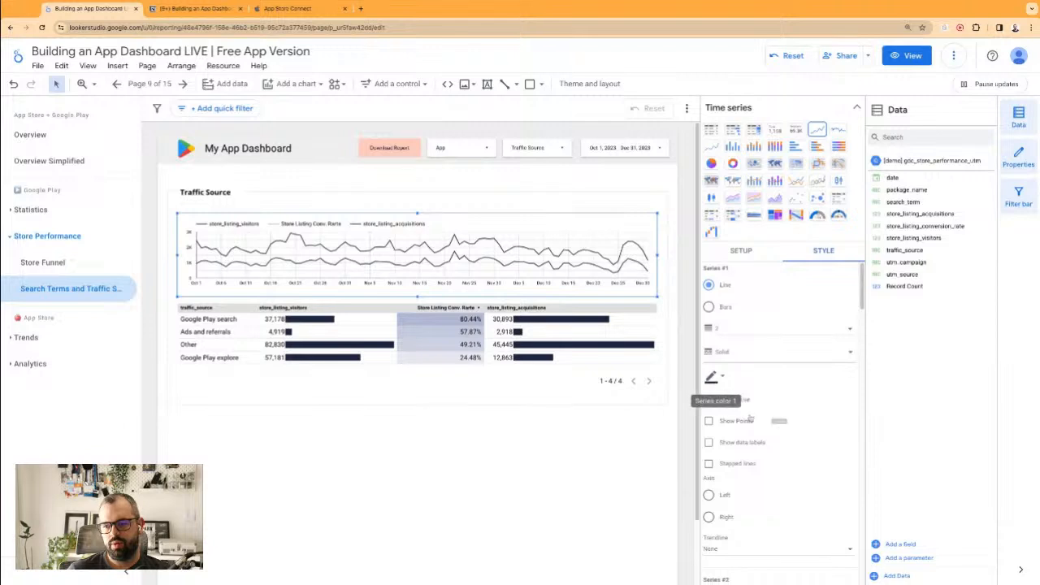
pyautogui.click(727, 523)
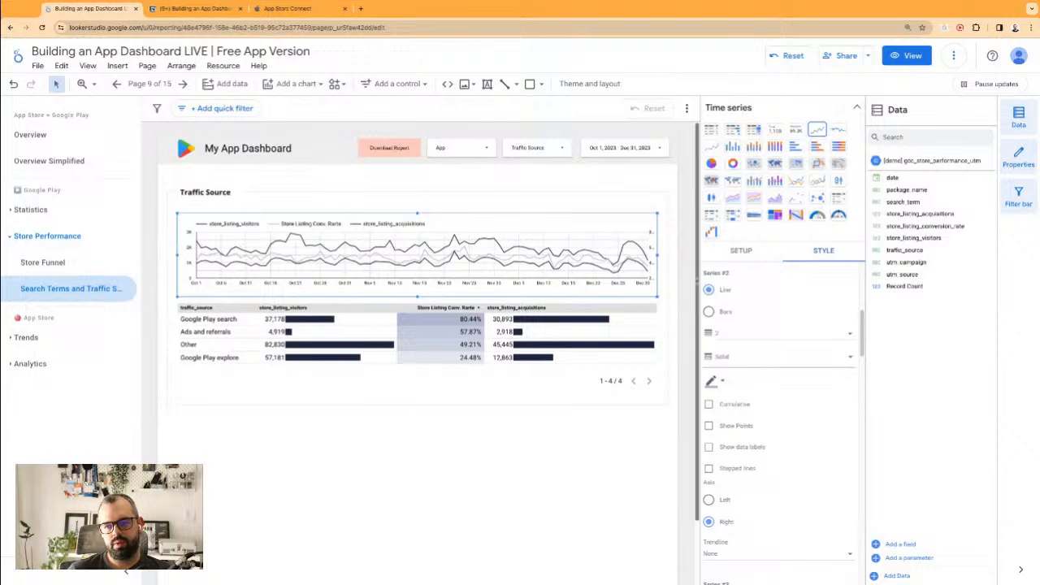
# - Rename the time series chart's store_listing_visitors metric as Store Listing Visitors
pyautogui.click(736, 253)
pyautogui.scroll(5, 734, 379)
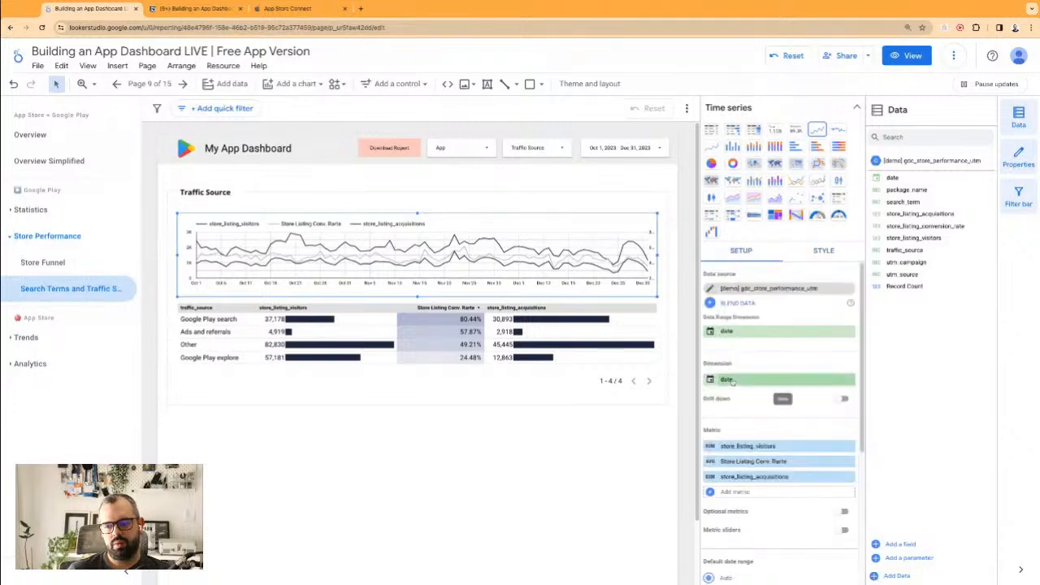
pyautogui.click(713, 447)
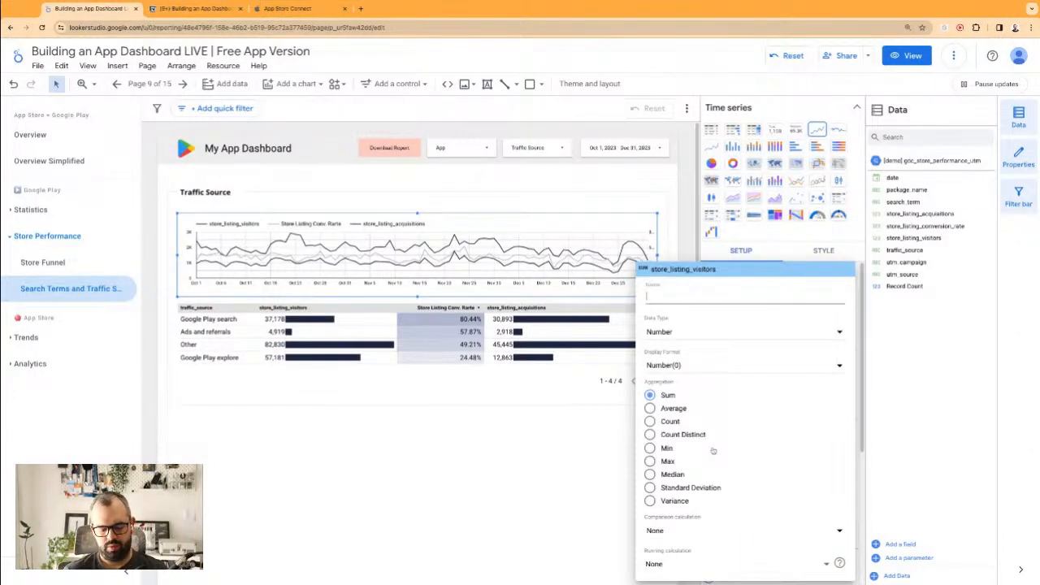
pyautogui.write('ST')
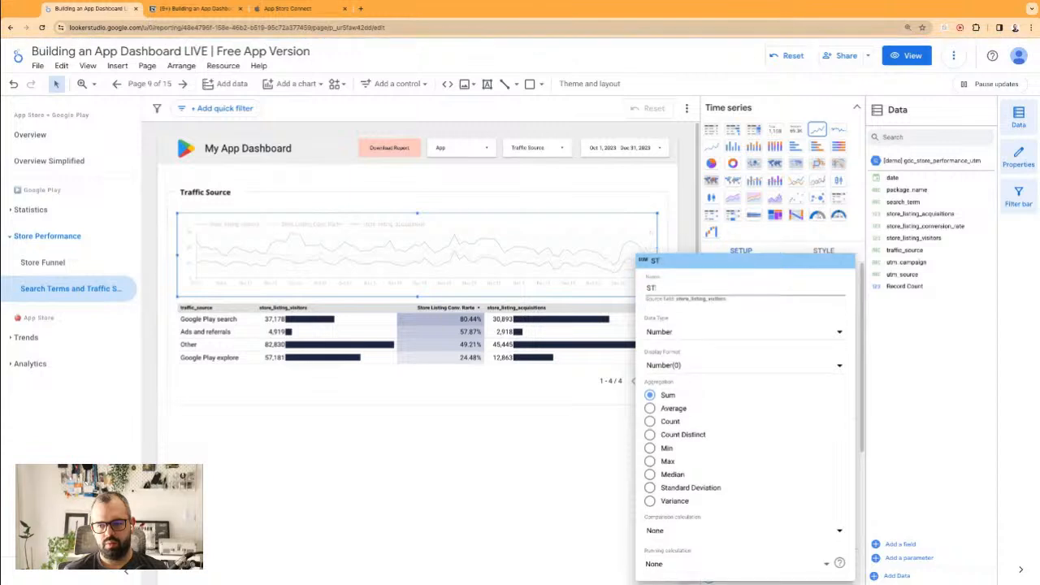
pyautogui.press('BackSpace')
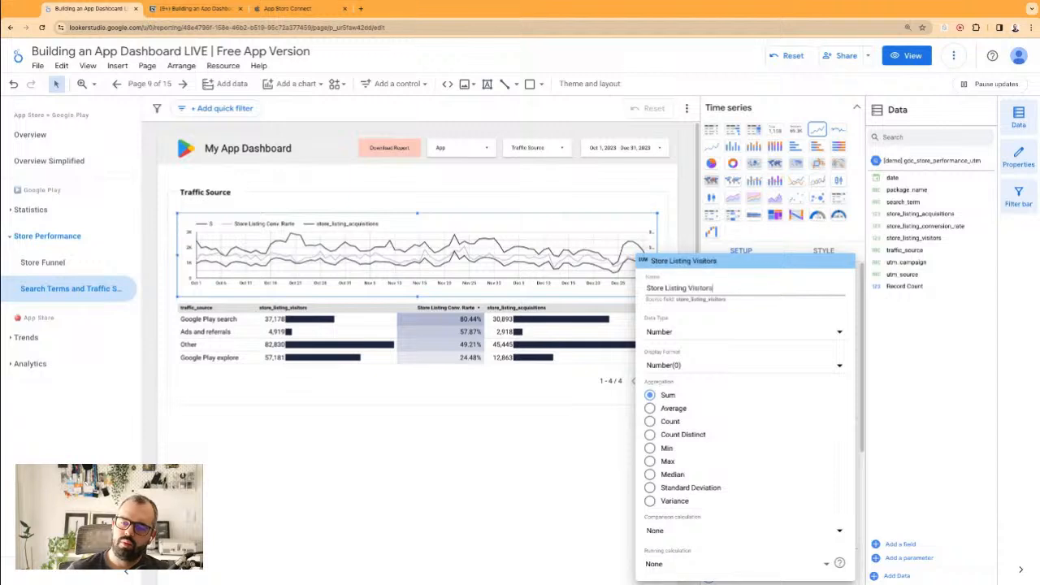
pyautogui.write('tore Listing Visitors')
pyautogui.press('Return')
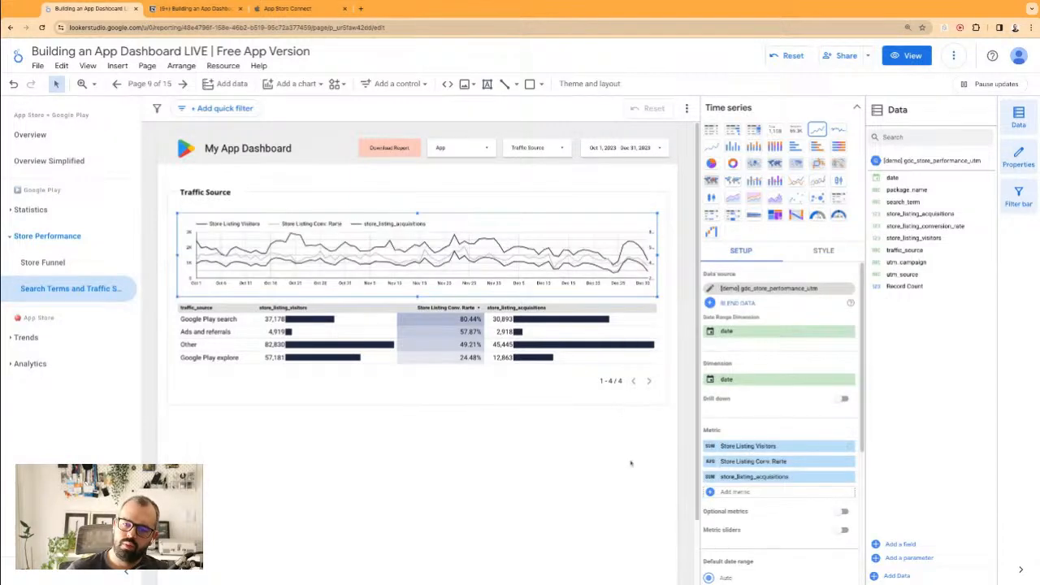
# - Rename the time series chart's store_listing_acquisitions metric as Store Listing Acquisition and deselect the chart
pyautogui.click(712, 477)
pyautogui.write('S')
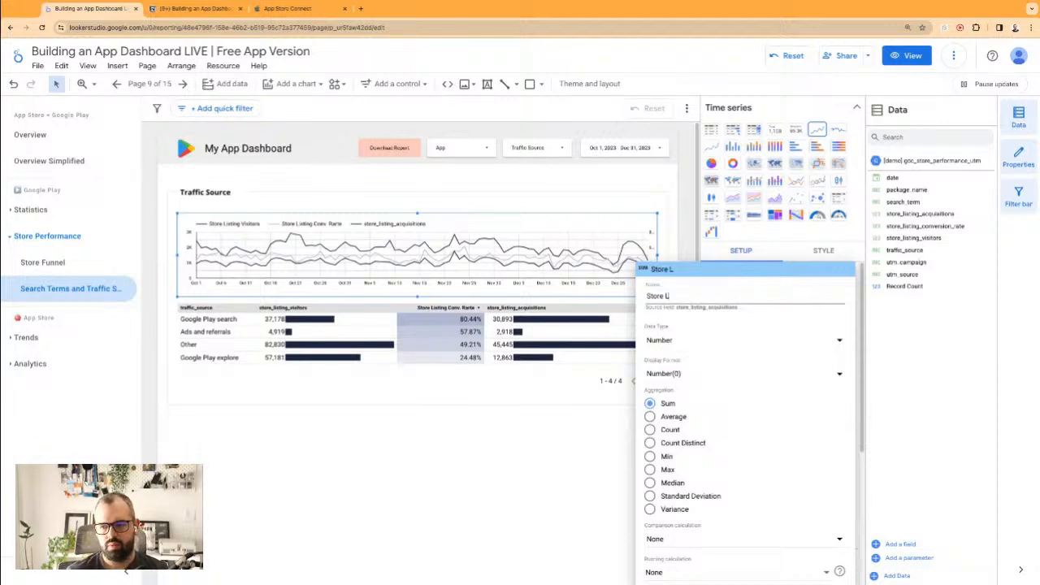
pyautogui.write('tore L')
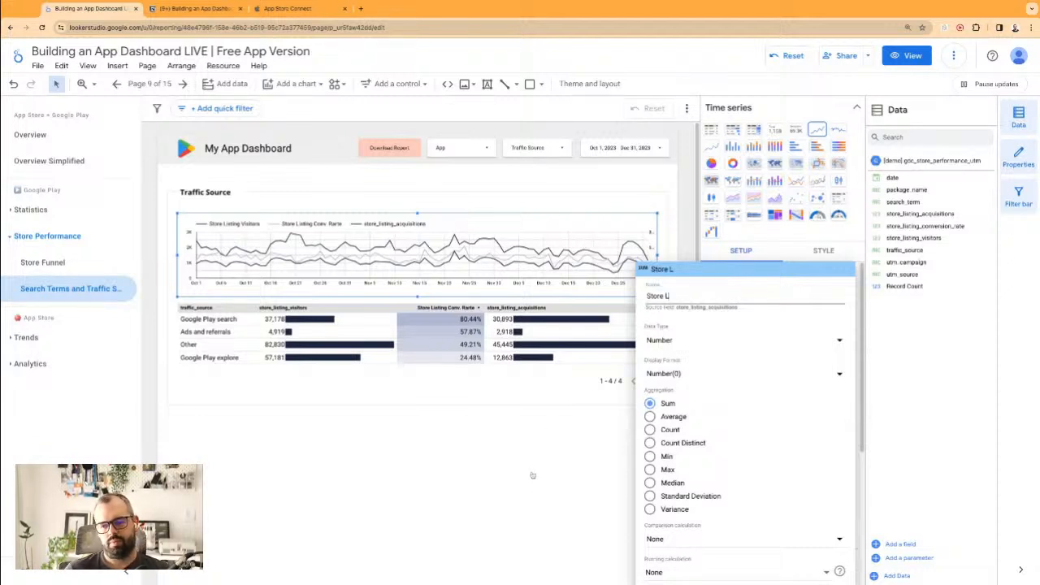
pyautogui.write('isting Acquisition')
pyautogui.click(542, 482)
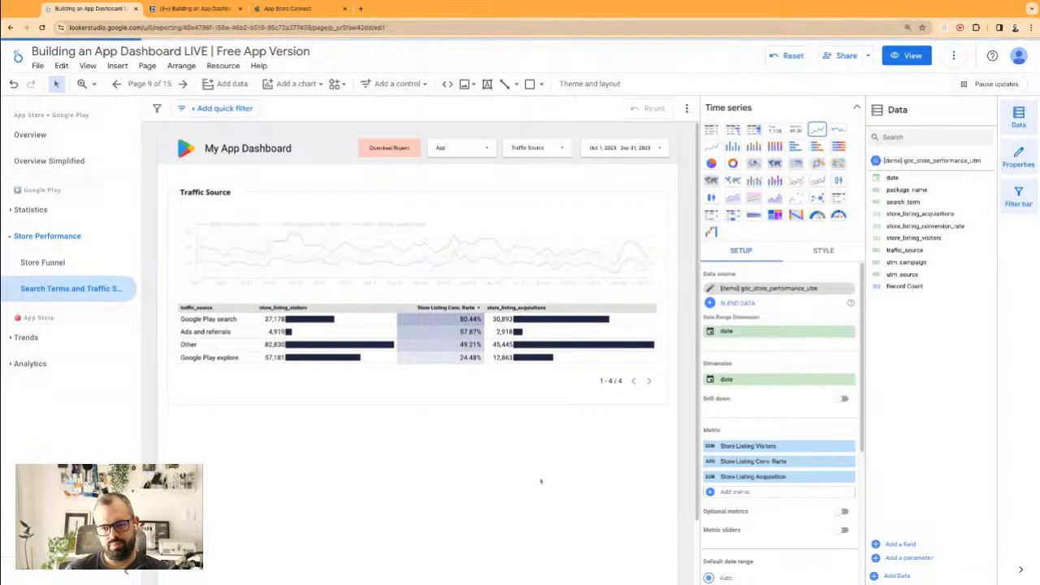
pyautogui.click(541, 481)
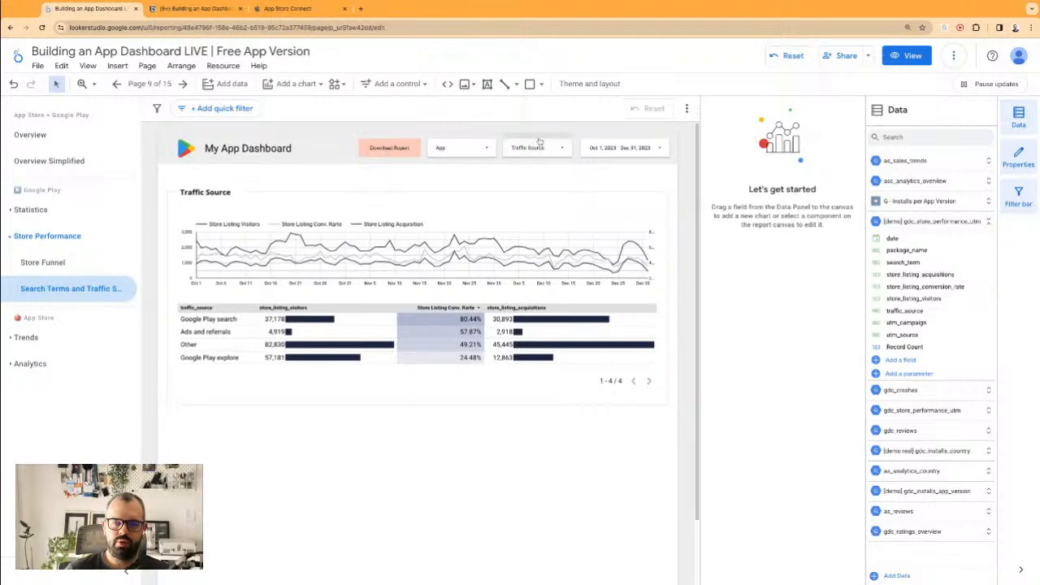
# - Move the Traffic Source filter into the section's heading row and group it with the time series chart and table, excluding the frame
pyautogui.moveTo(539, 141); pyautogui.dragTo(552, 193)
pyautogui.click(606, 431)
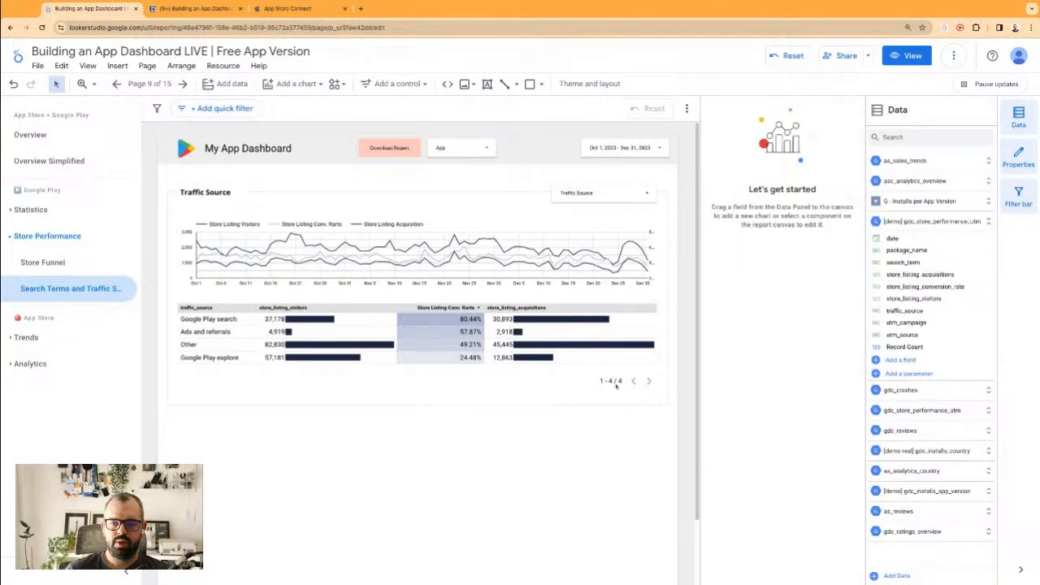
pyautogui.moveTo(582, 175); pyautogui.dragTo(512, 392)
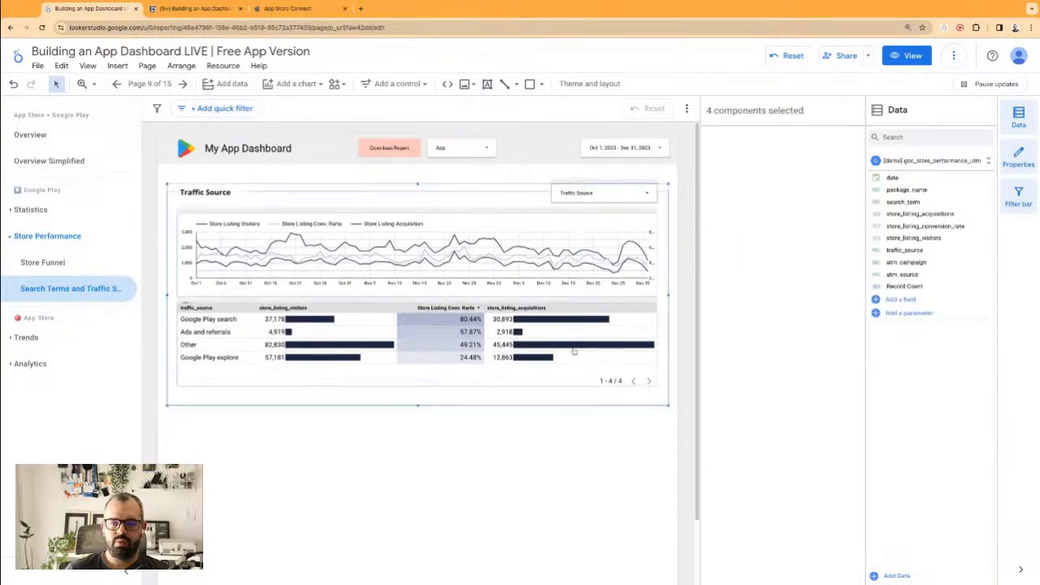
pyautogui.keyDown('ctrl'); pyautogui.click(510, 404); pyautogui.keyUp('ctrl')
pyautogui.rightClick(537, 343)
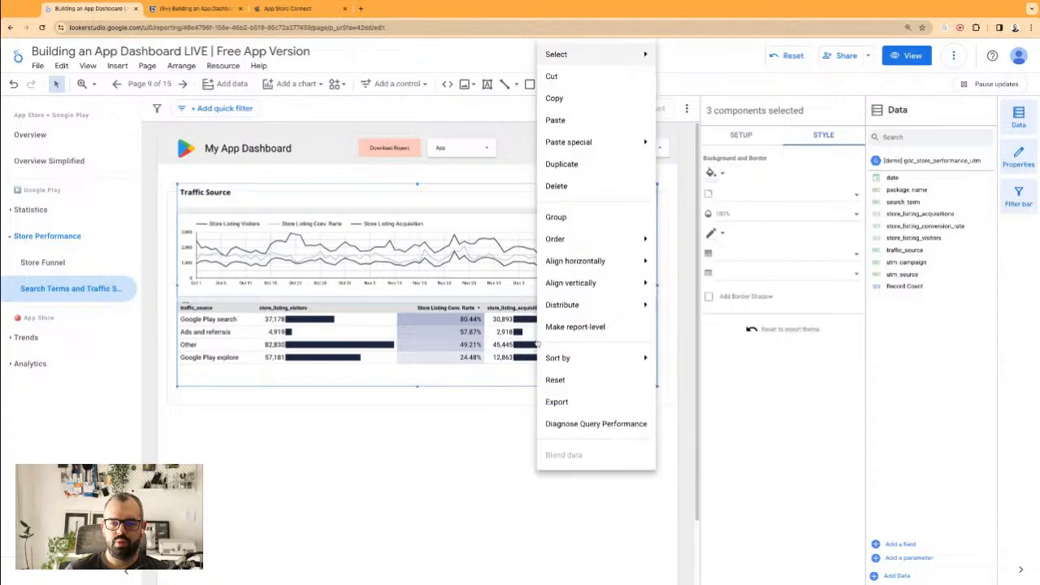
pyautogui.click(556, 217)
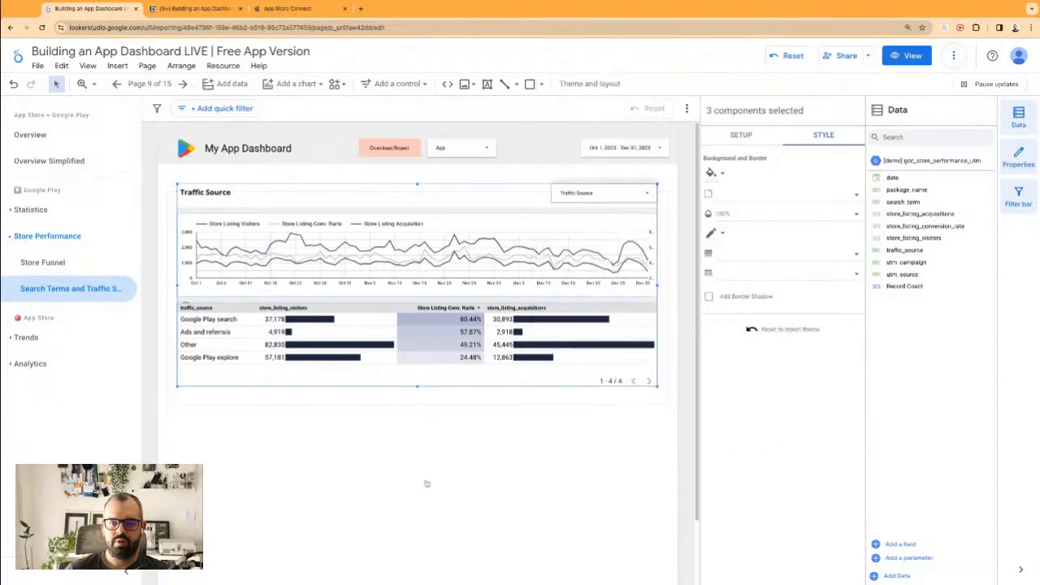
pyautogui.click(544, 437)
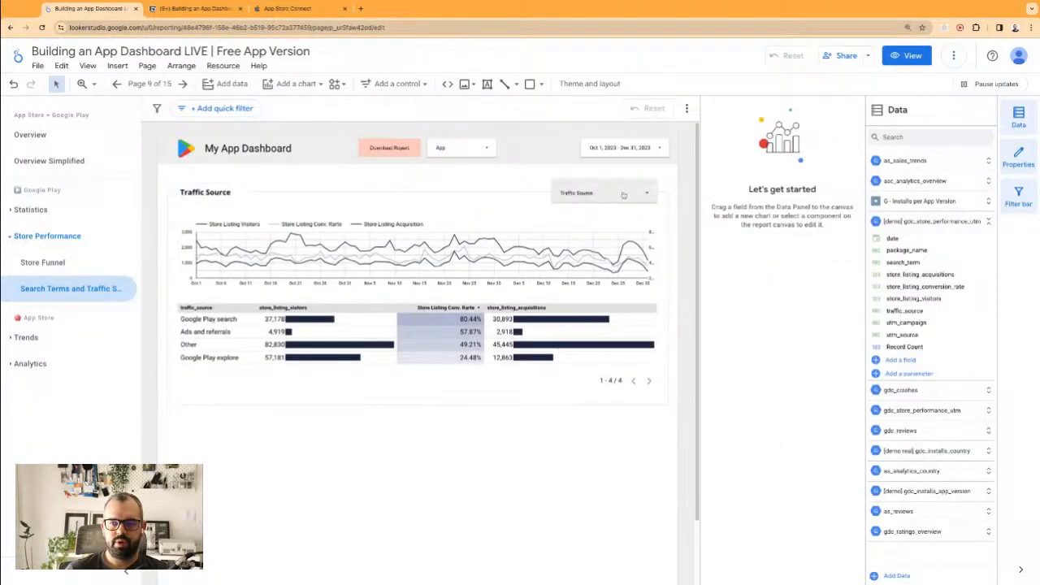
# - Test the grouped Traffic Source filter with only Google Play search and with only Ads and referrals
pyautogui.click(577, 201)
pyautogui.click(577, 201)
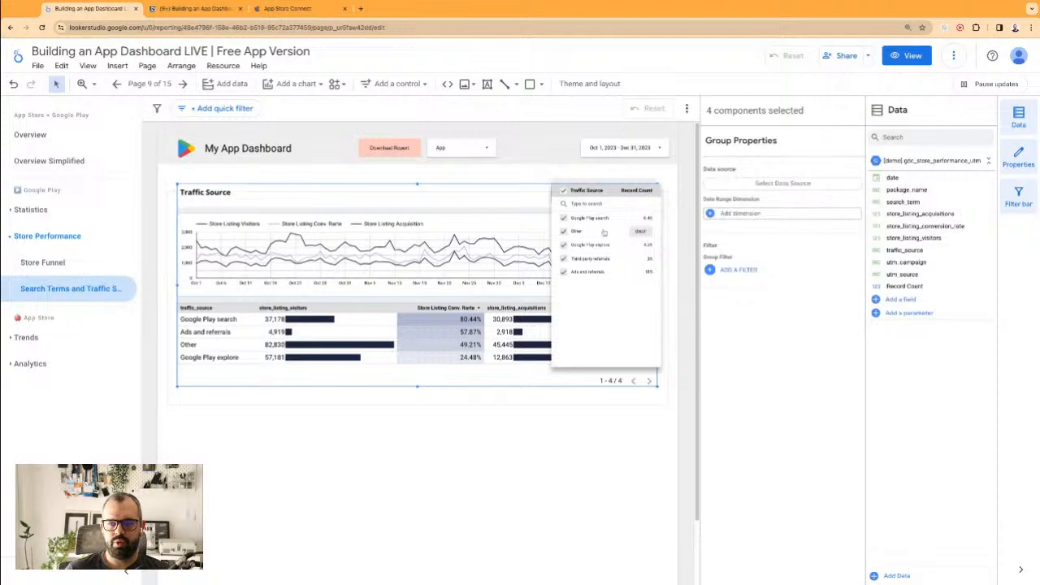
pyautogui.click(640, 218)
pyautogui.click(519, 456)
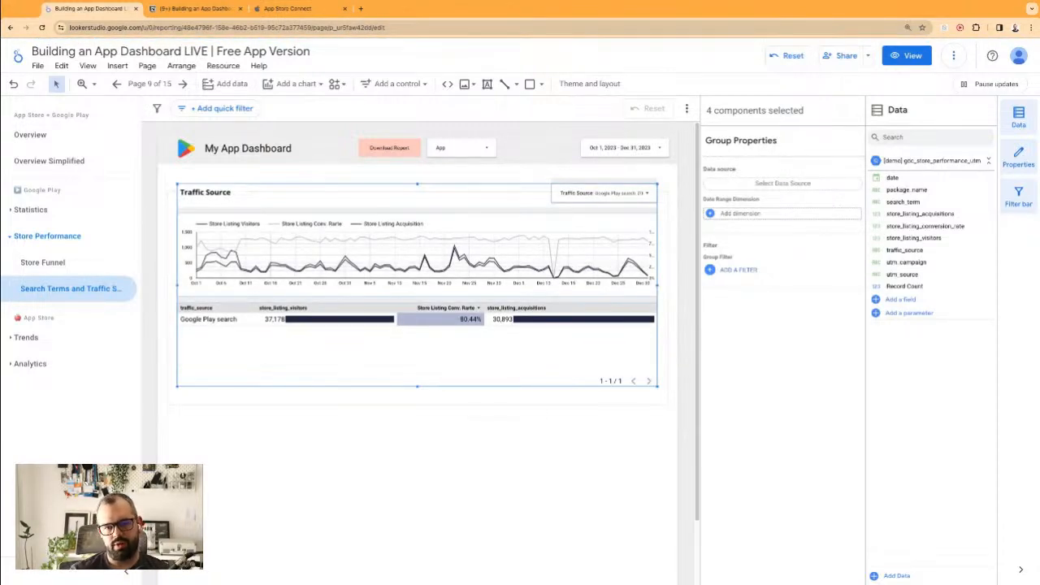
pyautogui.click(601, 192)
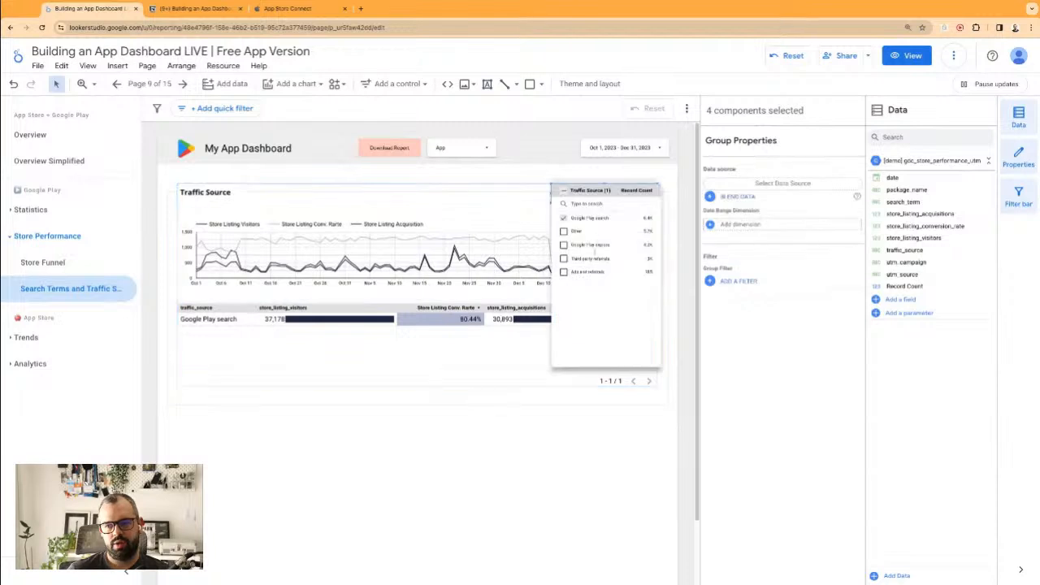
pyautogui.click(642, 273)
pyautogui.click(483, 511)
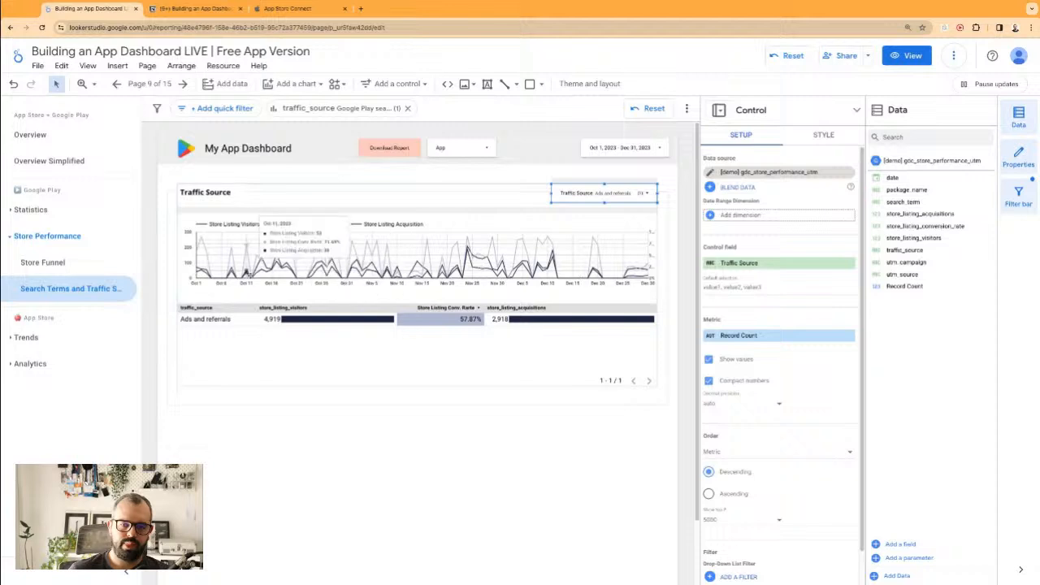
pyautogui.click(488, 509)
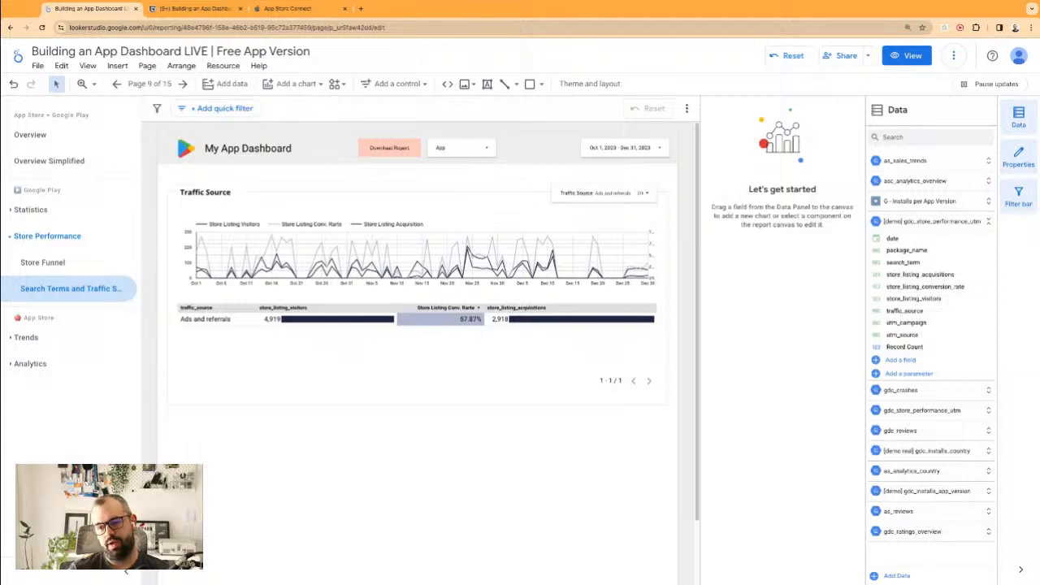
# - Clear the Ads and referrals selection so the Traffic Source filter includes all sources
pyautogui.click(604, 199)
pyautogui.click(647, 193)
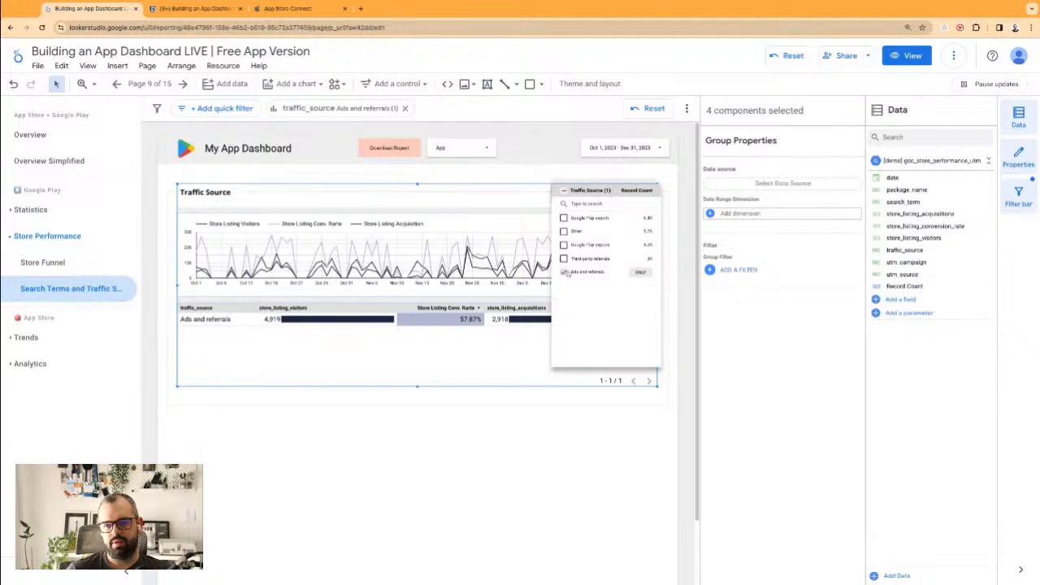
pyautogui.click(564, 453)
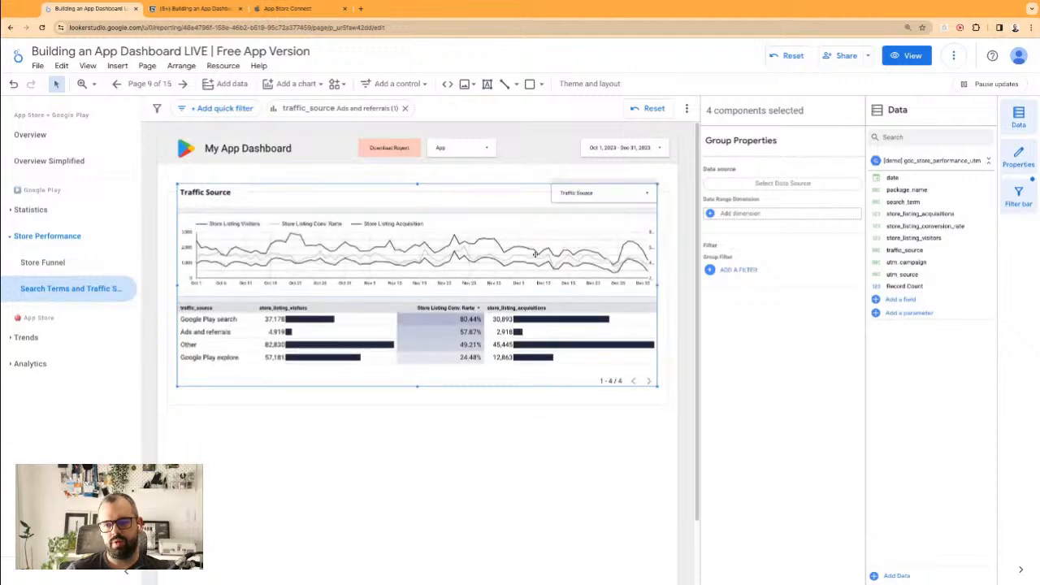
# - Duplicate the time series chart and place the copy below the Traffic Source section
pyautogui.click(507, 213)
pyautogui.press('super+v')
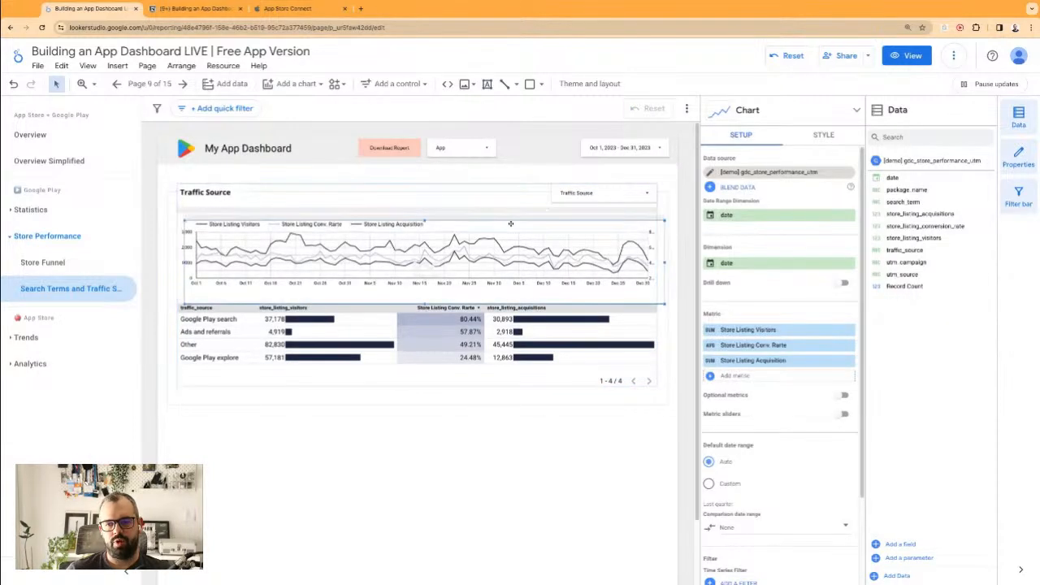
pyautogui.moveTo(508, 226)
pyautogui.mouseDown()
pyautogui.moveTo(514, 480)
pyautogui.moveTo(499, 427)
pyautogui.moveTo(507, 234)
pyautogui.mouseUp()
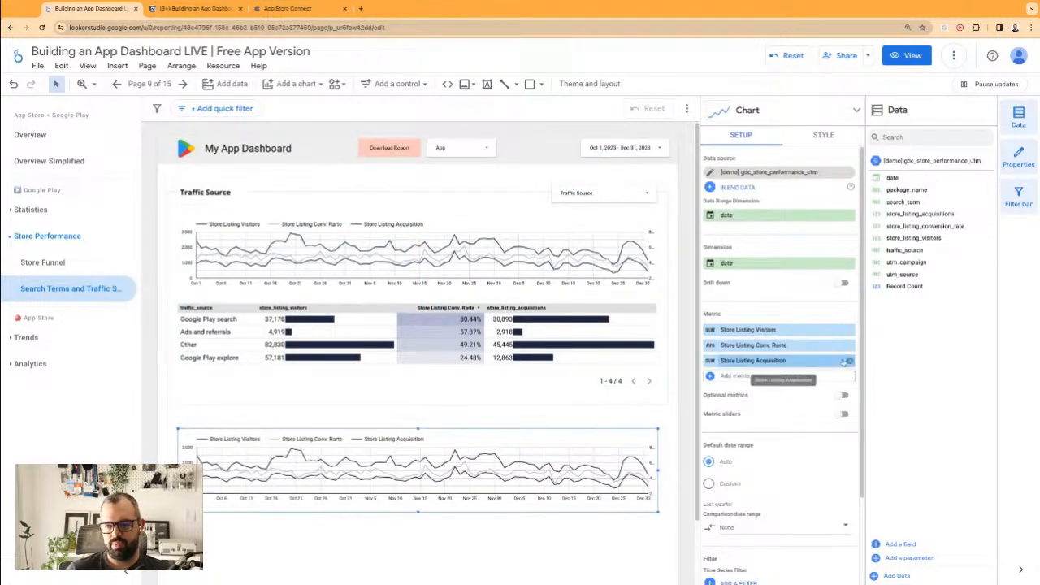
# - Remove the Store Listing Acquisition and Store Listing Conv. Rate metrics from the duplicated chart and break it down by traffic_source
pyautogui.click(850, 360)
pyautogui.click(850, 346)
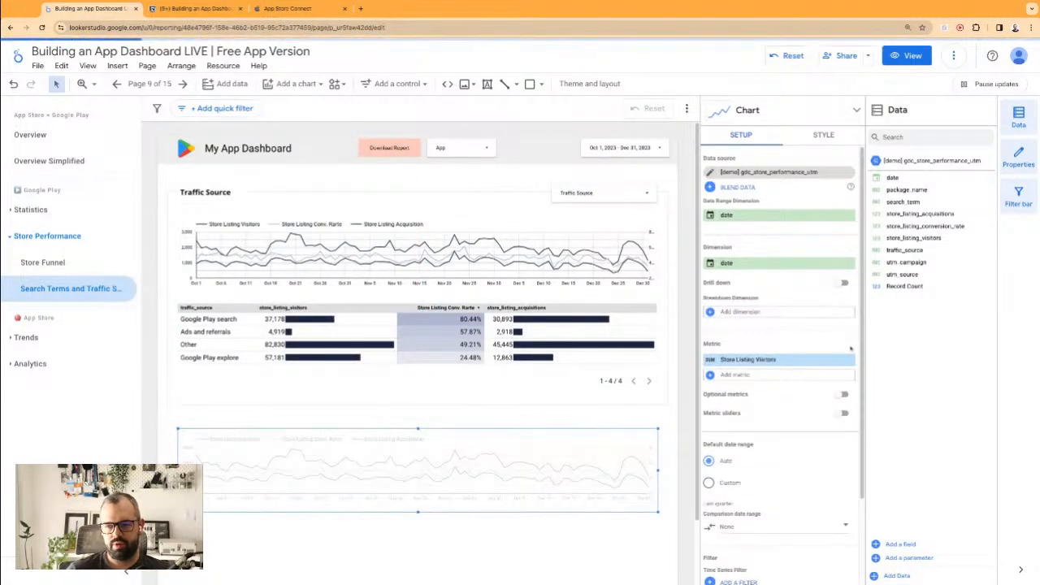
pyautogui.click(761, 315)
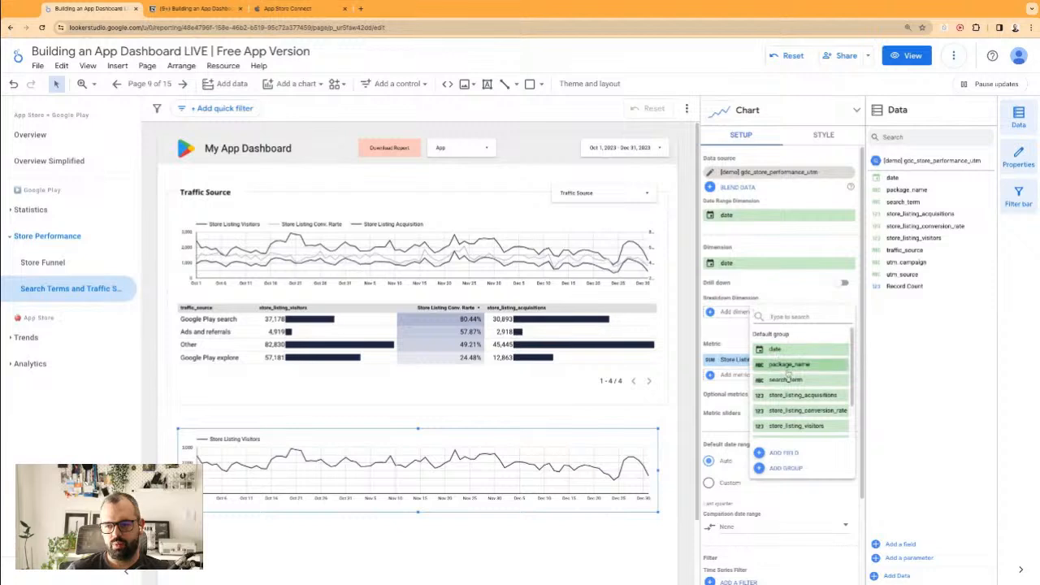
pyautogui.scroll(-2, 792, 388)
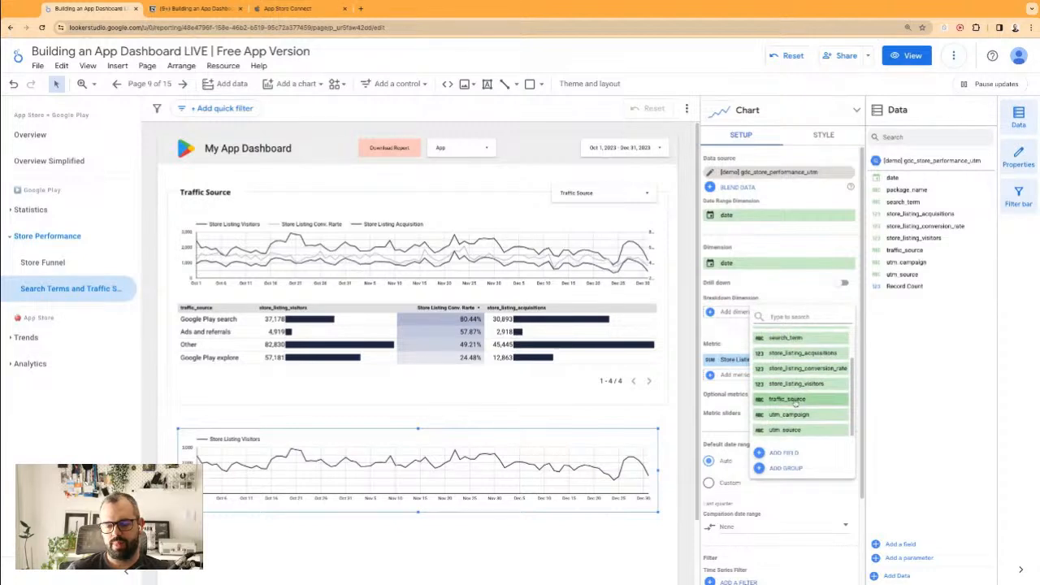
pyautogui.click(792, 399)
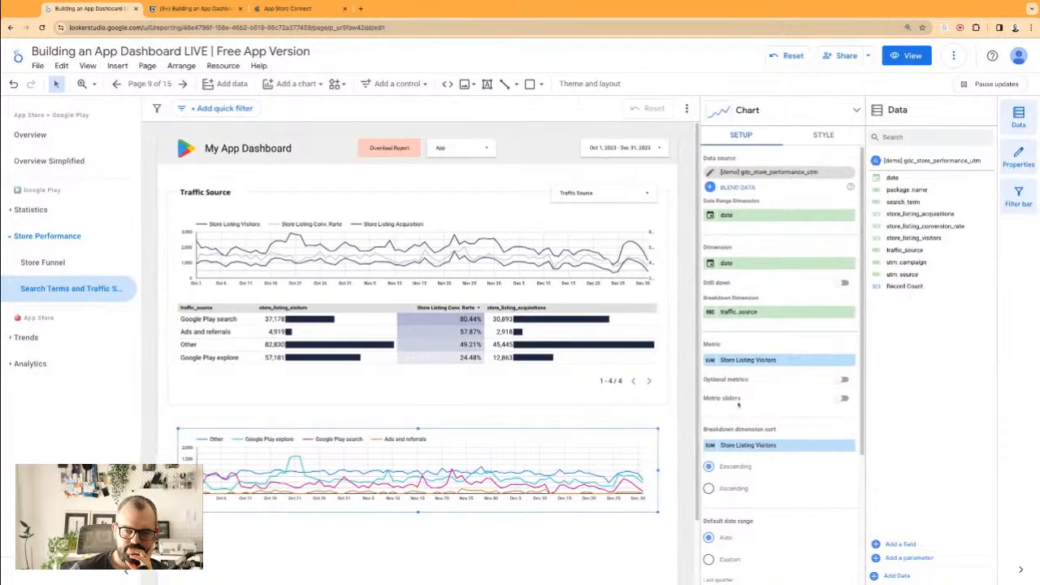
# - Replace the duplicated chart's Store Listing Visitors metric with store_listing_acquisitions
pyautogui.moveTo(748, 360); pyautogui.dragTo(752, 367)
pyautogui.scroll(-3, 789, 426)
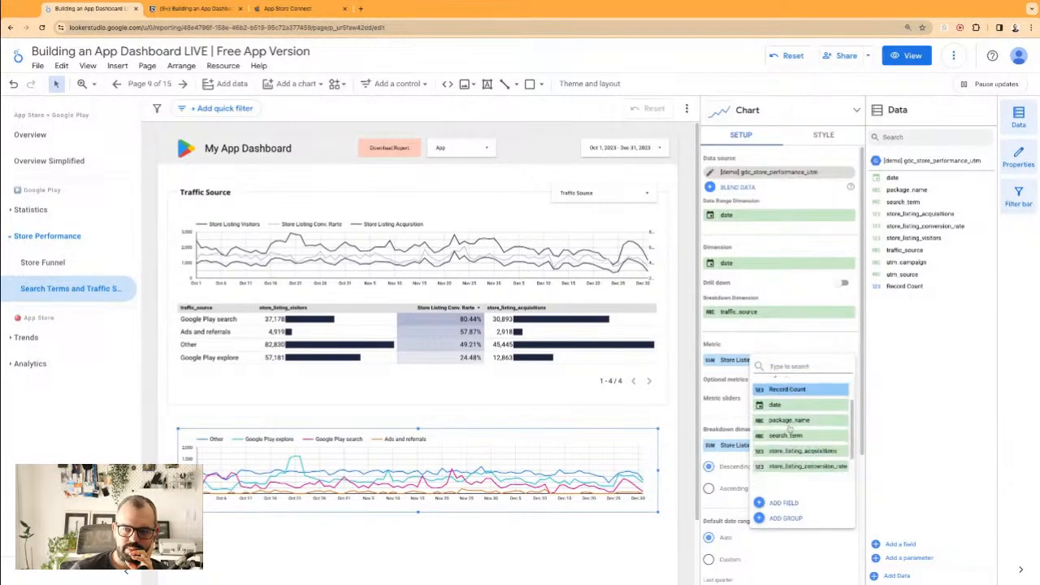
pyautogui.click(803, 404)
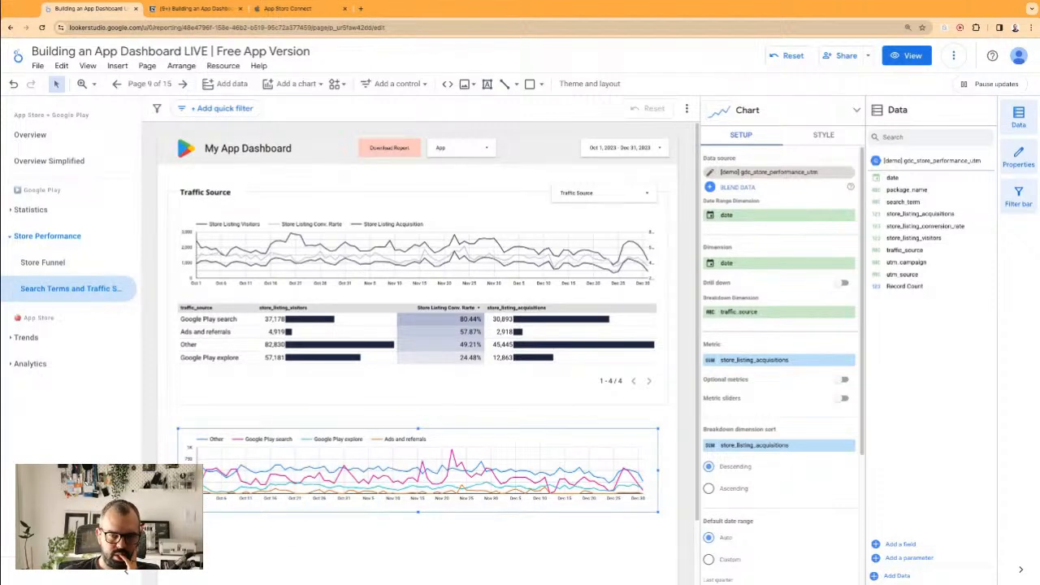
# - Ungroup the Traffic Source section and move its filter into the page header between the App and date range controls
pyautogui.click(578, 184)
pyautogui.rightClick(578, 192)
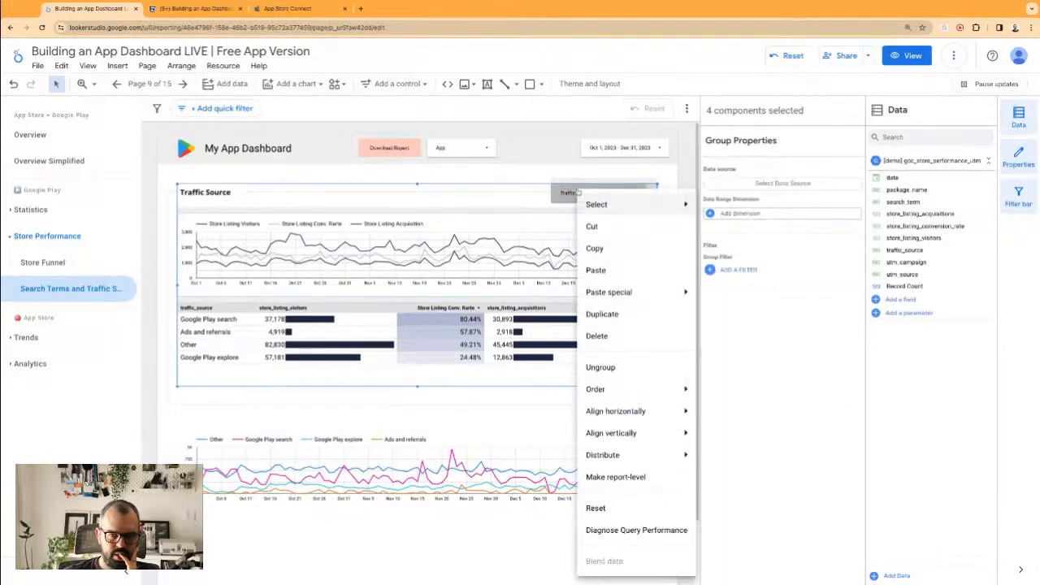
pyautogui.click(508, 179)
pyautogui.click(574, 181)
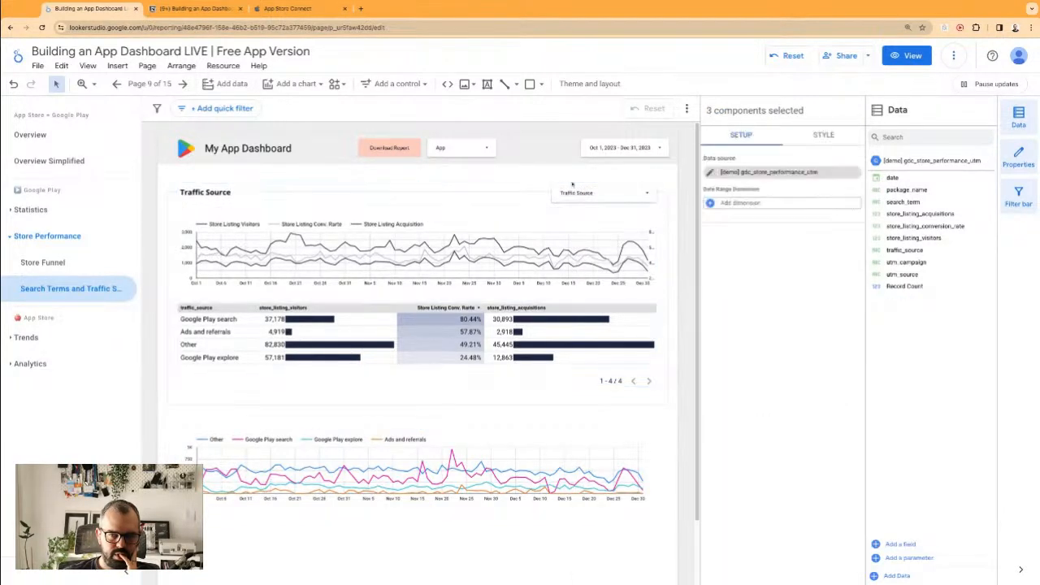
pyautogui.moveTo(589, 191); pyautogui.dragTo(519, 146)
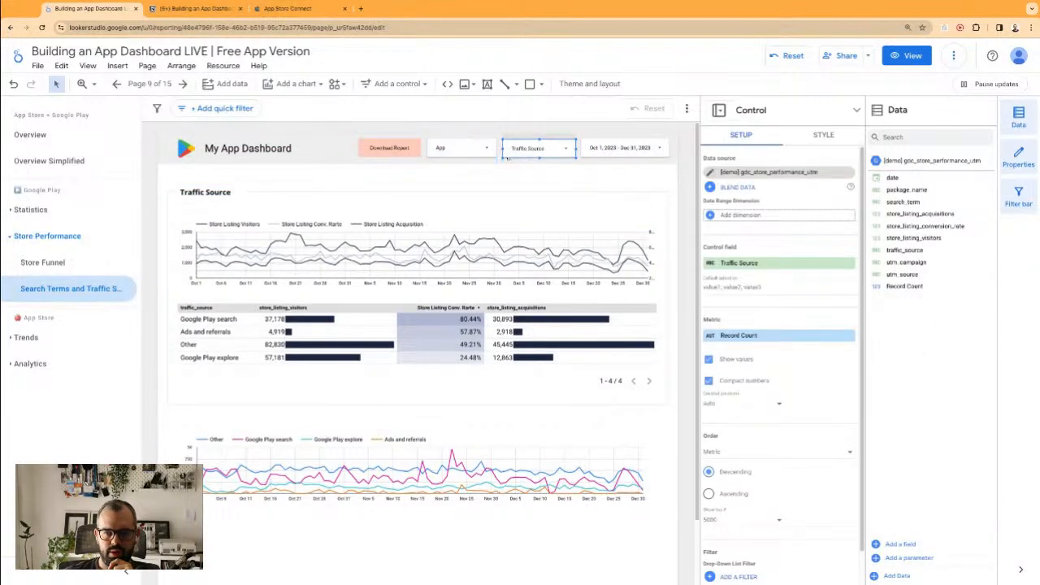
# - Delete the original three-metric time series chart and move the traffic source breakdown chart into its place above the table
pyautogui.click(551, 191)
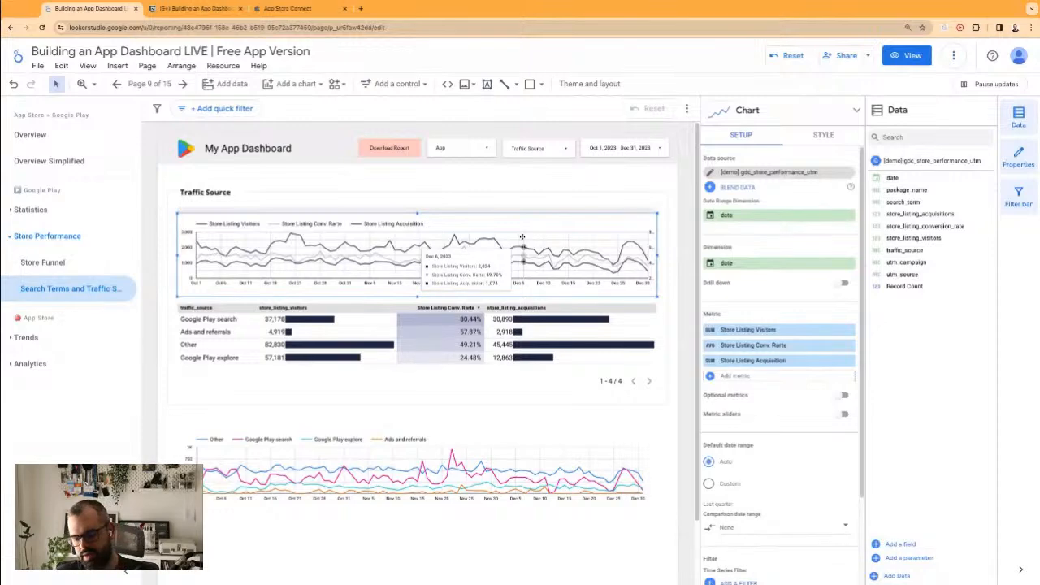
pyautogui.press('Delete')
pyautogui.moveTo(500, 496); pyautogui.dragTo(500, 278)
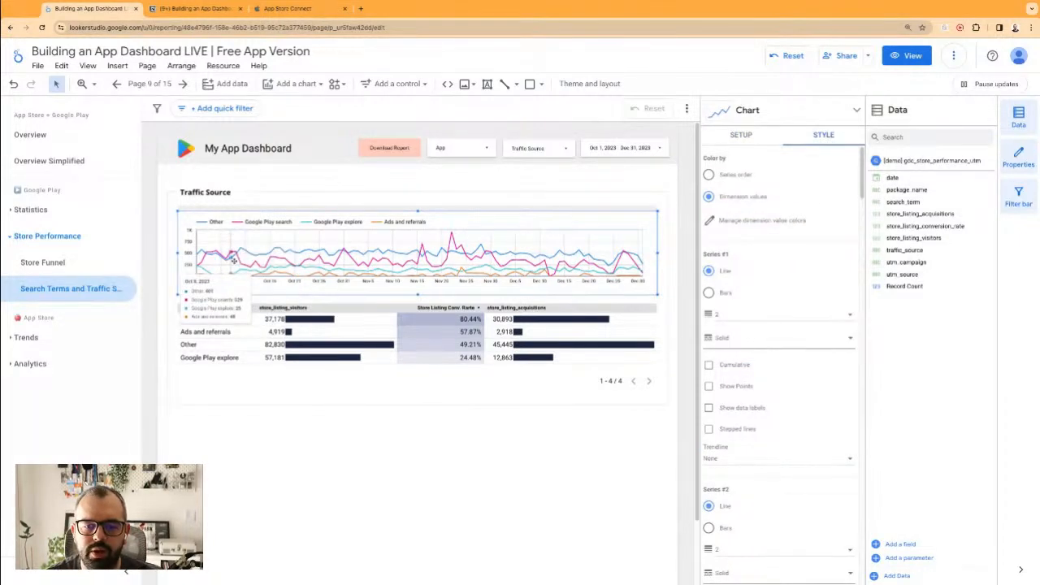
# - Try the chart's legend below the plot, then place it on the right side of the chart
pyautogui.scroll(-4, 719, 415)
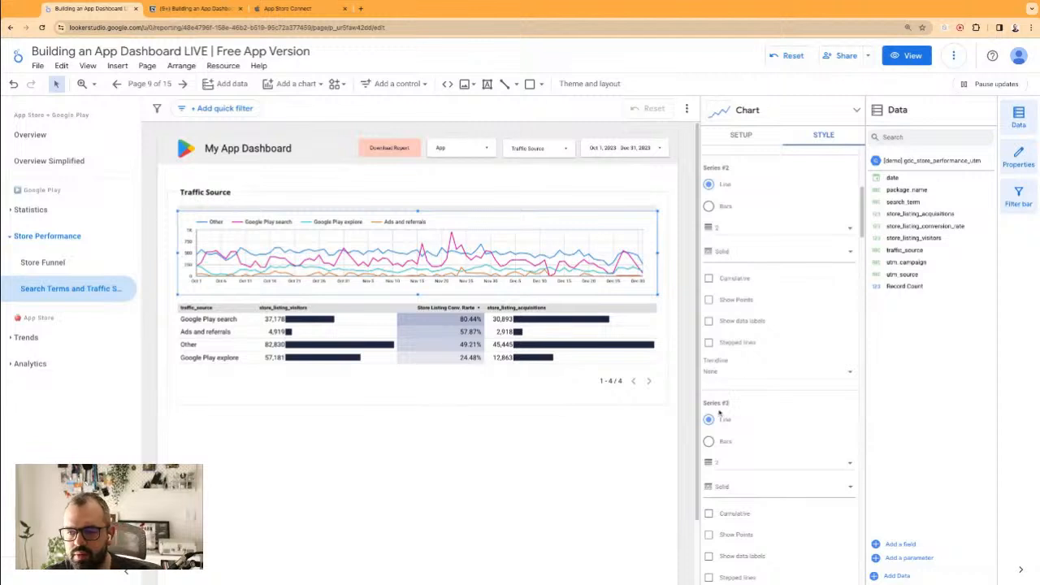
pyautogui.scroll(-3, 719, 415)
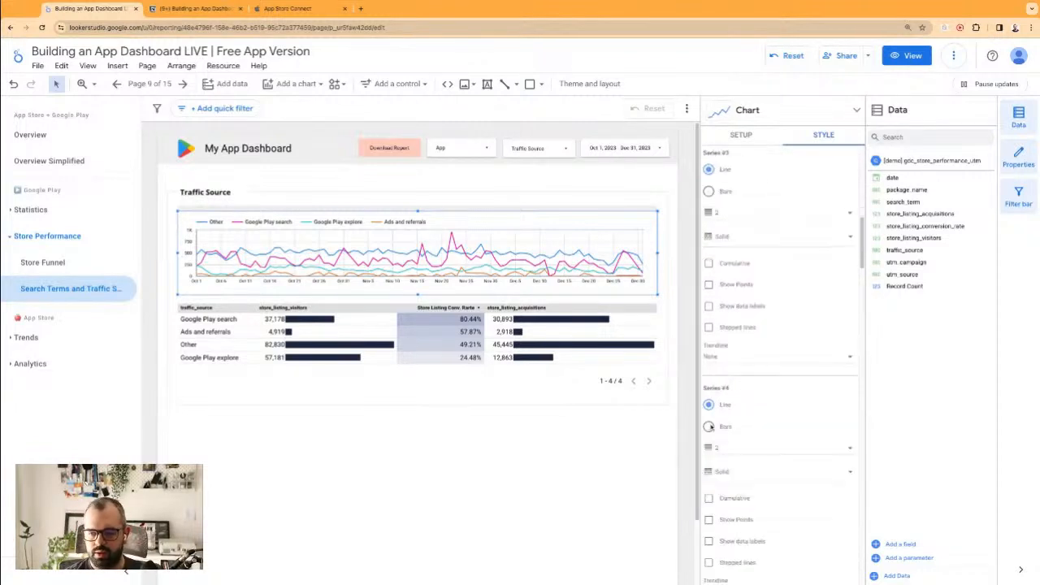
pyautogui.scroll(-20, 709, 427)
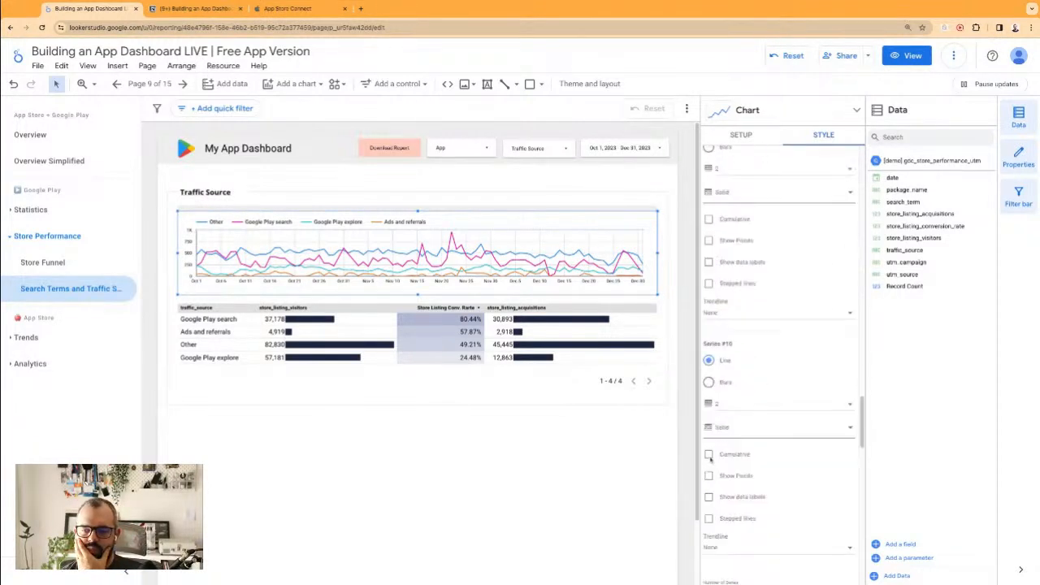
pyautogui.scroll(-4, 711, 459)
pyautogui.scroll(-10, 710, 459)
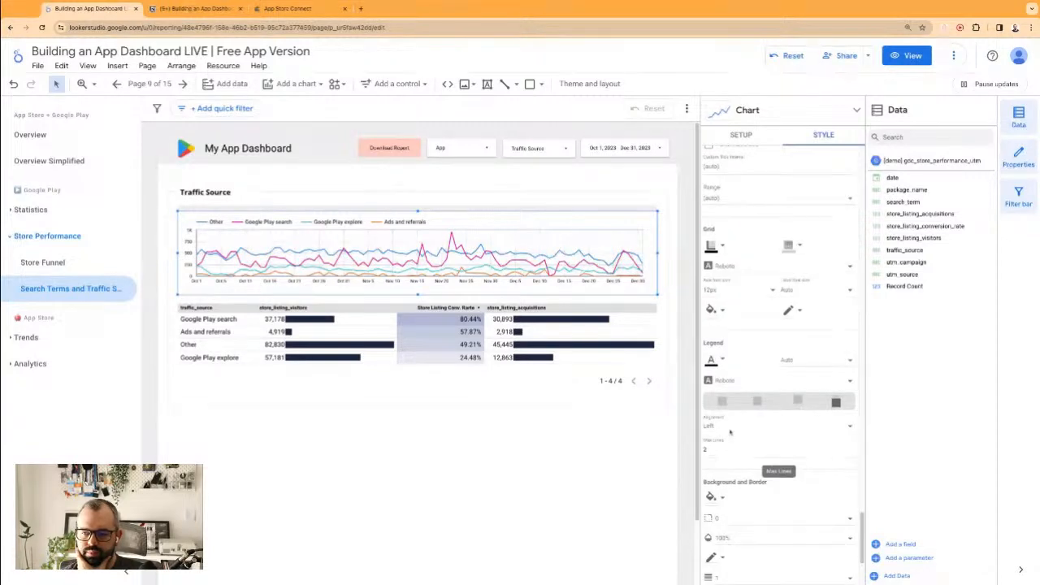
pyautogui.click(799, 401)
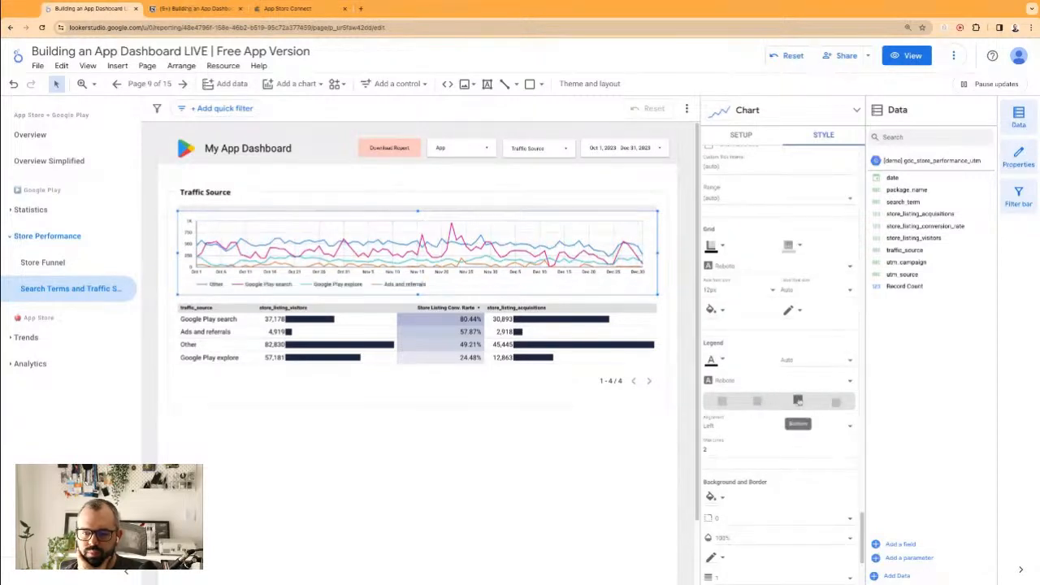
pyautogui.click(758, 402)
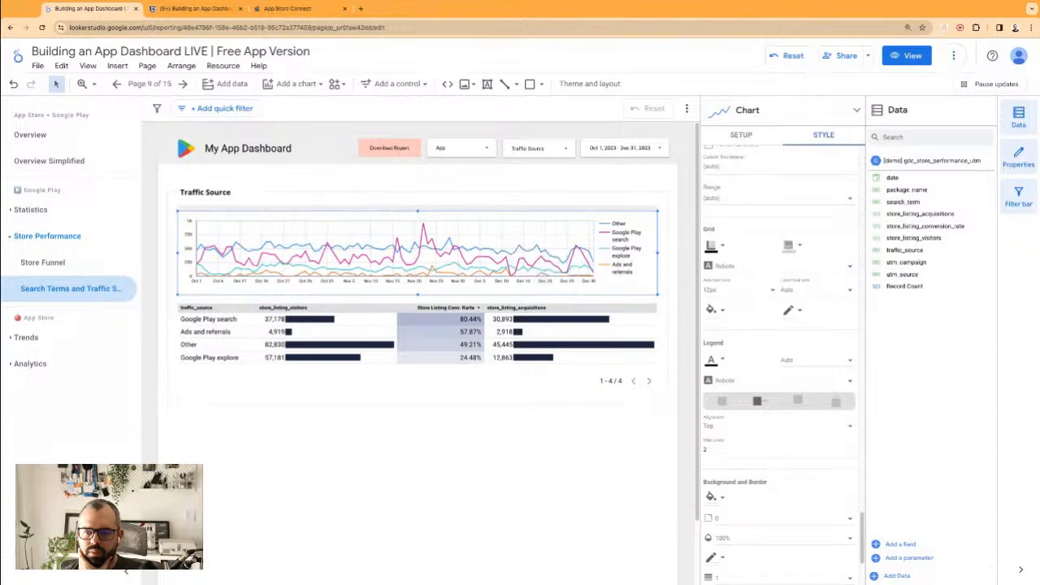
# - Color the traffic source chart by series order and review the line style settings of its series
pyautogui.scroll(10, 758, 318)
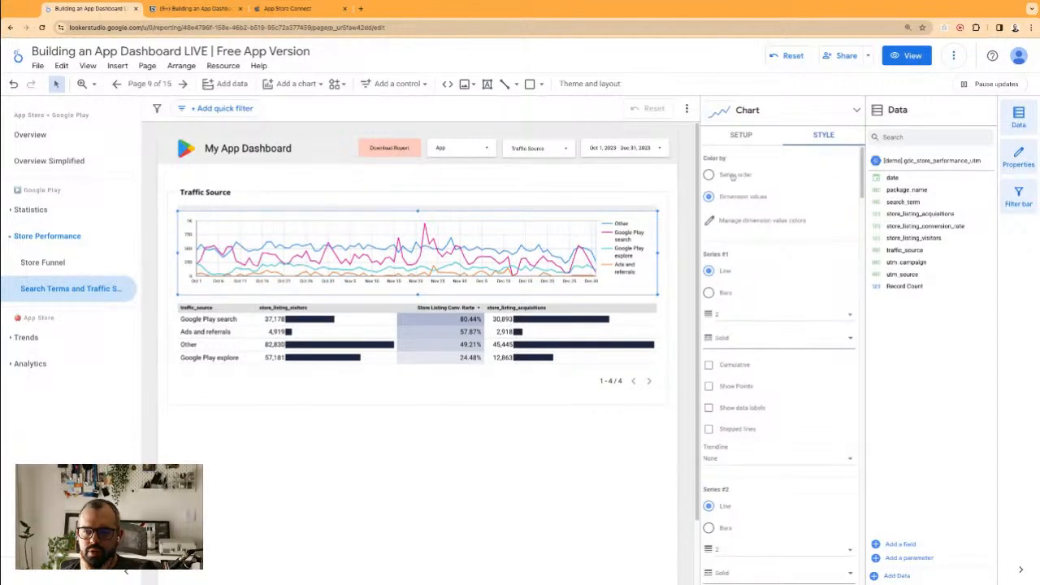
pyautogui.click(732, 179)
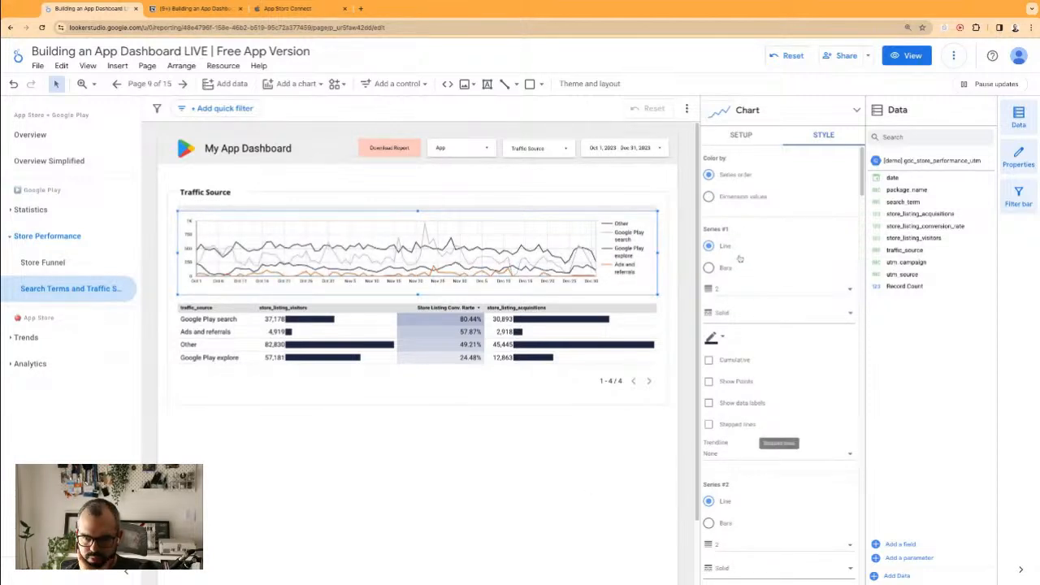
pyautogui.scroll(-2, 741, 355)
pyautogui.scroll(-1, 741, 355)
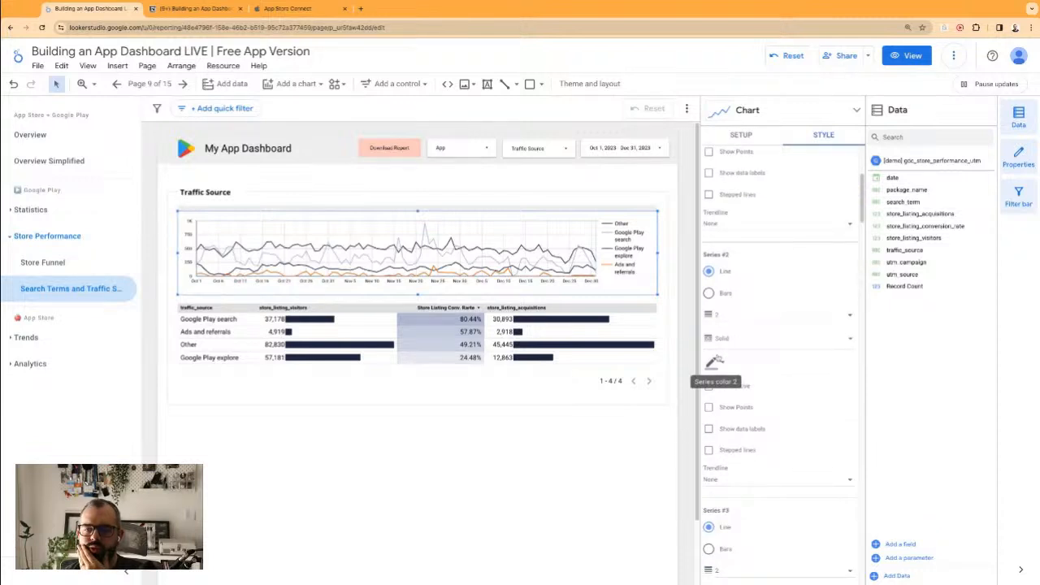
pyautogui.scroll(-2, 779, 407)
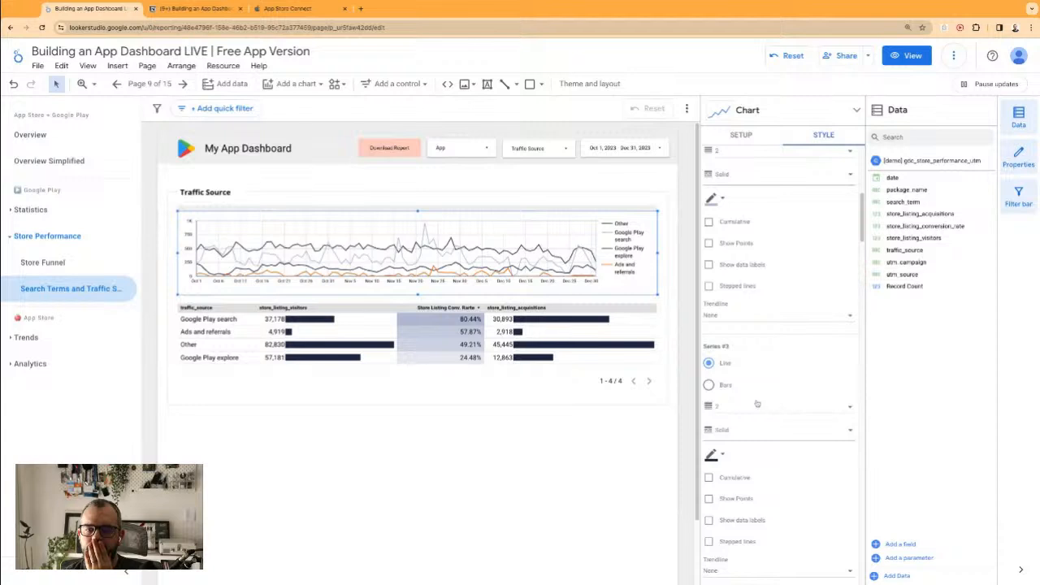
pyautogui.scroll(5, 768, 187)
# - Compare the stacked and plain area types on the traffic source chart and keep it as a stacked area chart without data labels
pyautogui.click(762, 120)
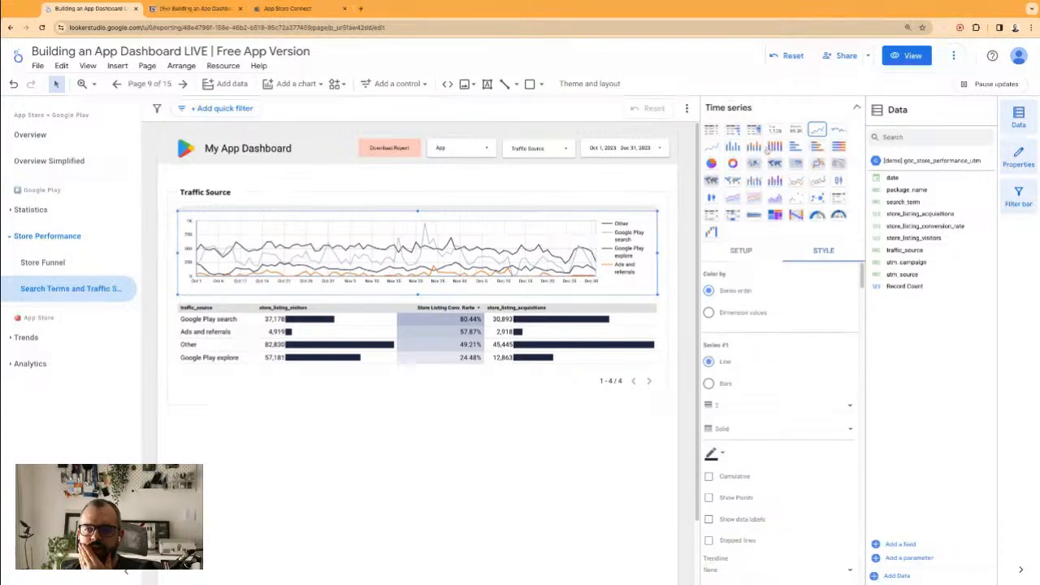
pyautogui.click(732, 200)
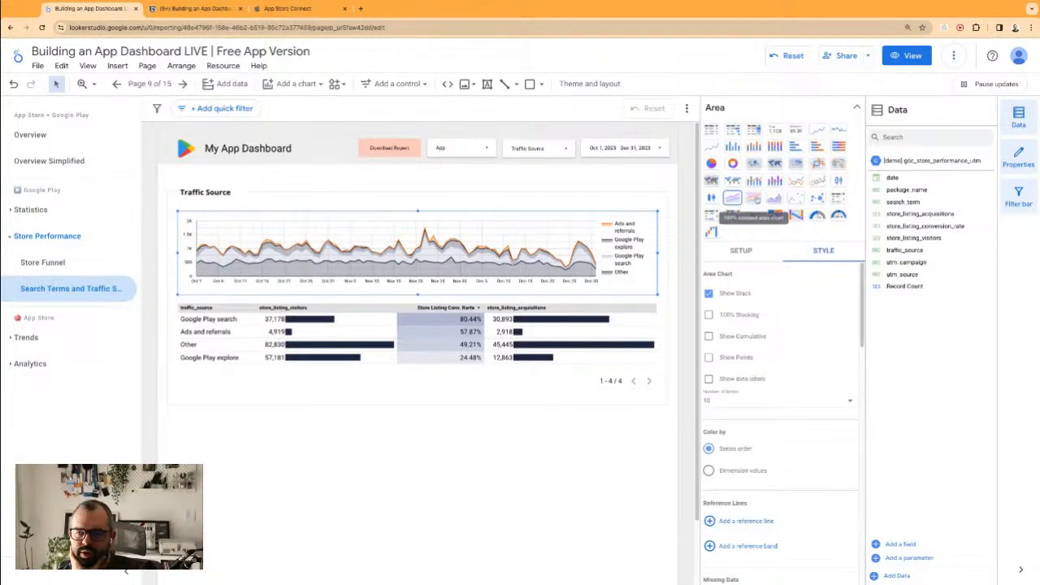
pyautogui.click(777, 199)
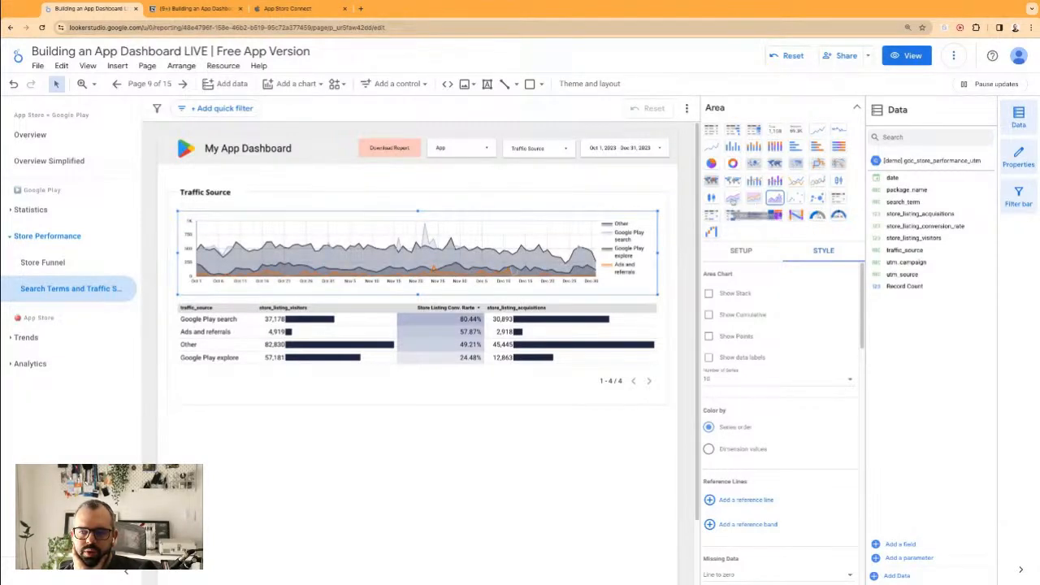
pyautogui.click(732, 198)
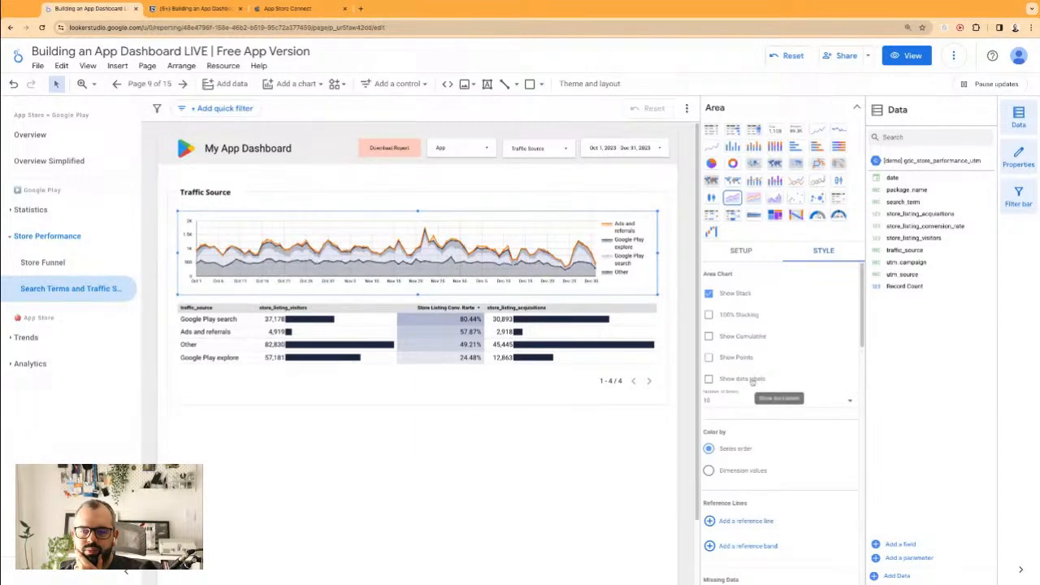
pyautogui.click(753, 381)
pyautogui.click(752, 381)
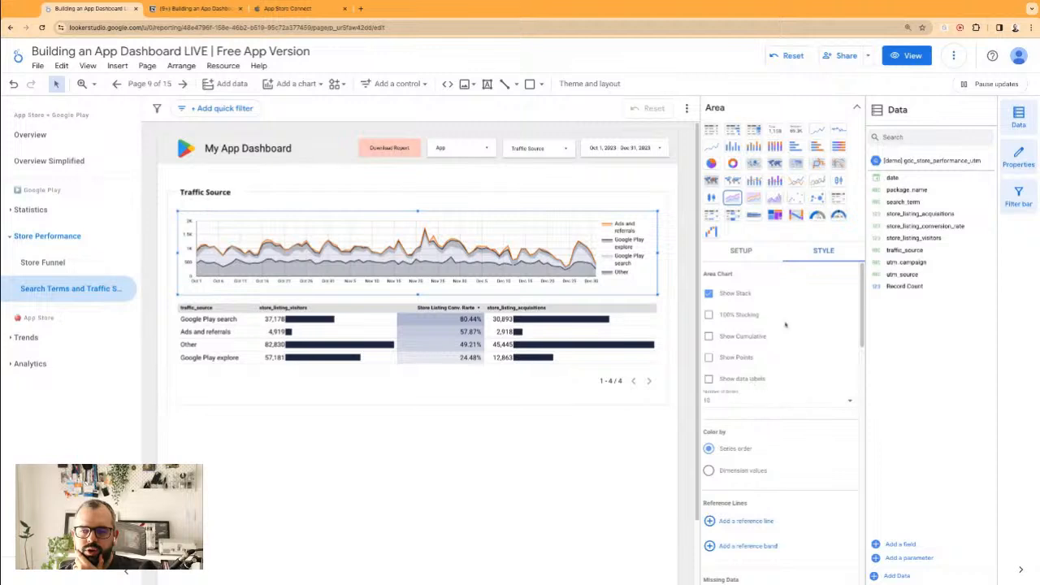
pyautogui.scroll(-10, 792, 382)
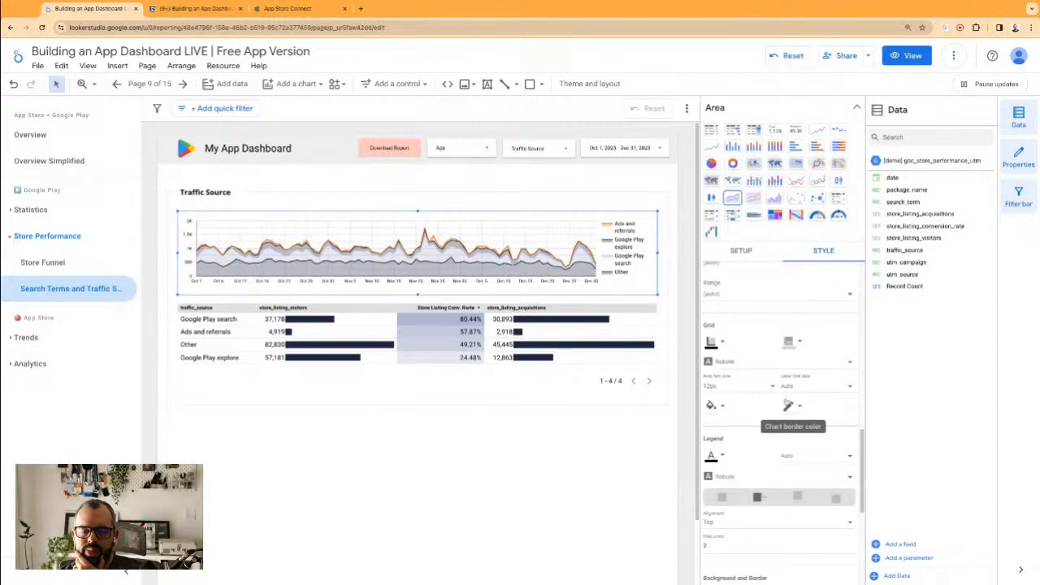
# - Widen the background rectangle behind the Traffic Source heading to make room for a longer title
pyautogui.click(208, 191)
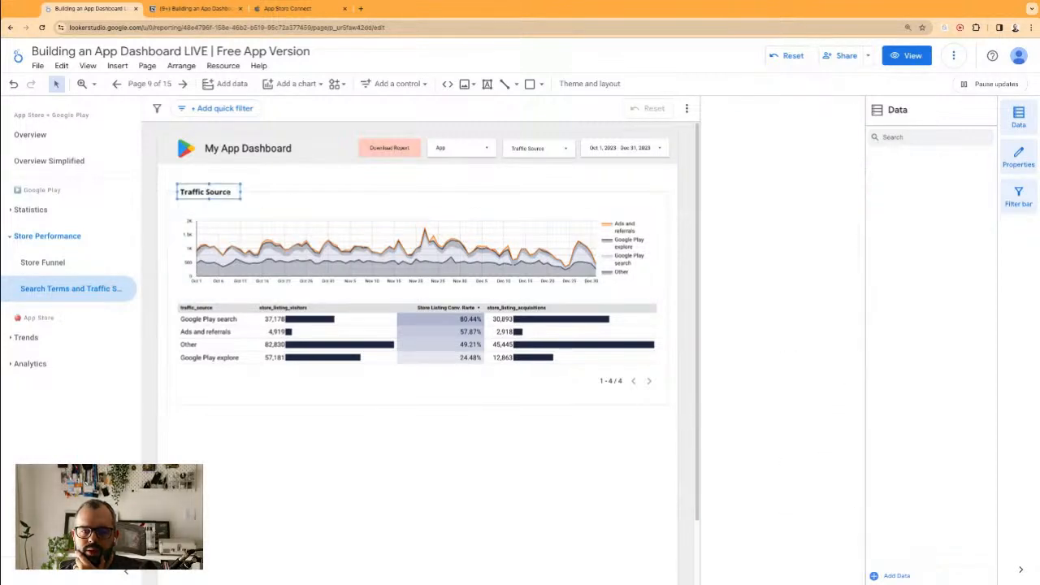
pyautogui.moveTo(242, 192); pyautogui.dragTo(248, 192)
pyautogui.click(248, 193)
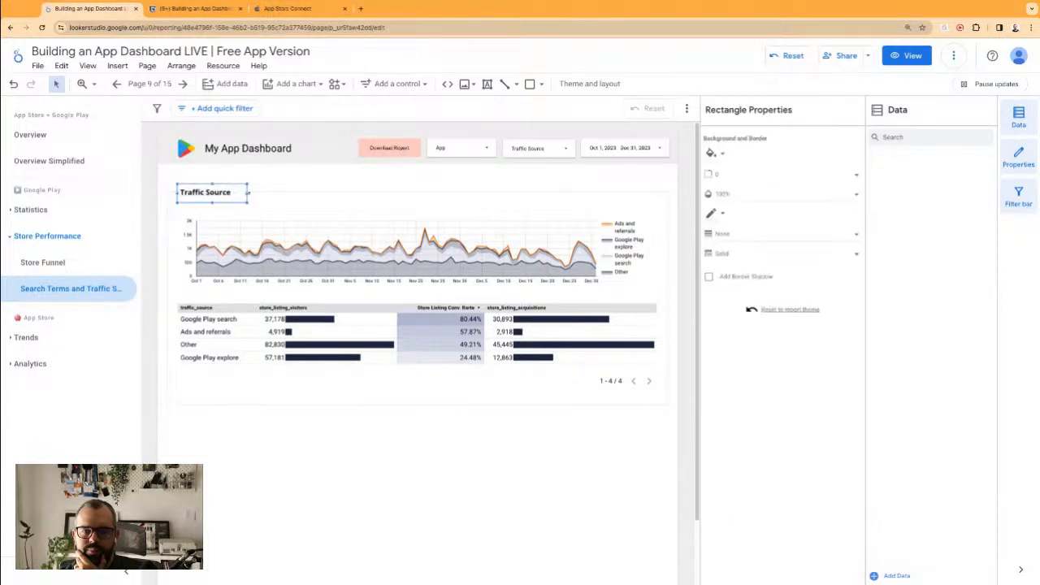
# - Change the section heading to "Acquisitions per Traffic Source" and widen its text box so the title fits on one line
pyautogui.click(208, 192)
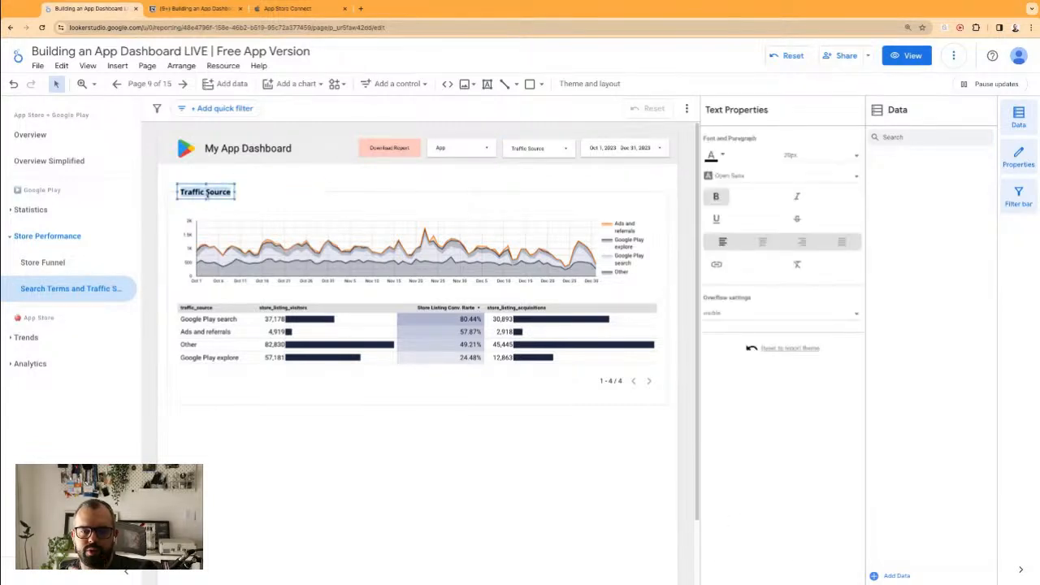
pyautogui.doubleClick(207, 192)
pyautogui.write('Acquis')
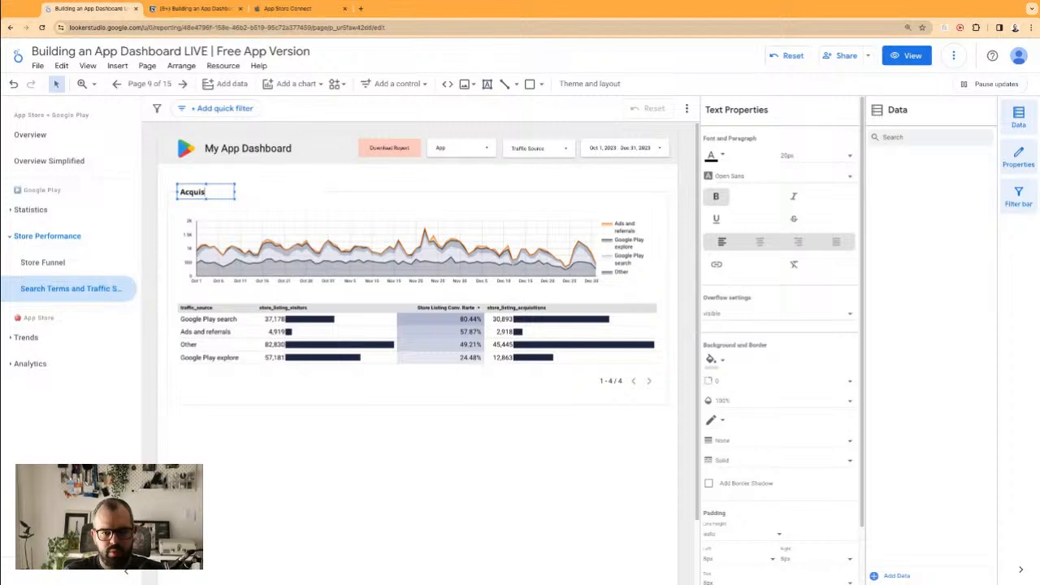
pyautogui.write('itions per T')
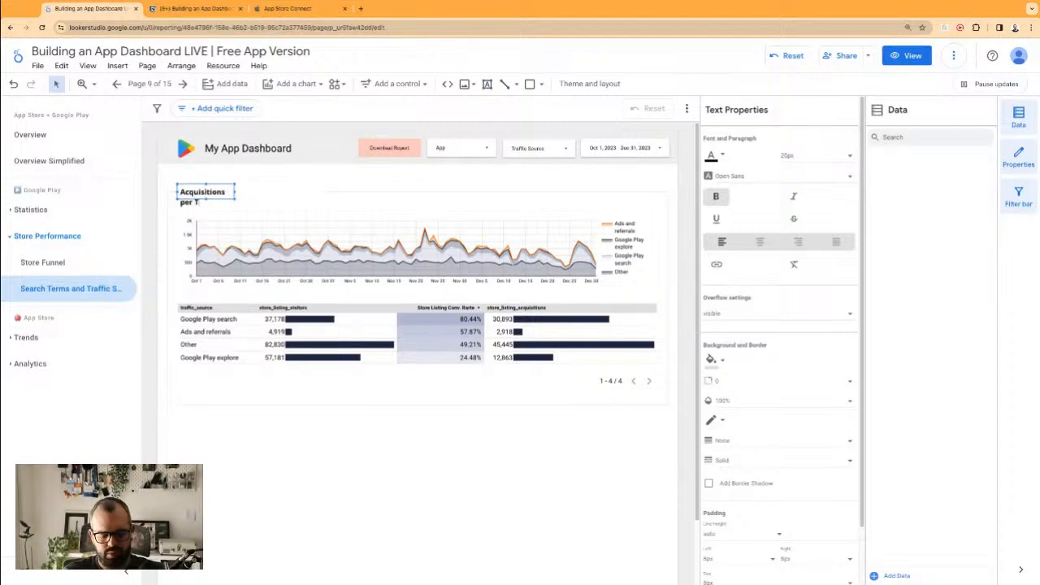
pyautogui.write('raffic Source')
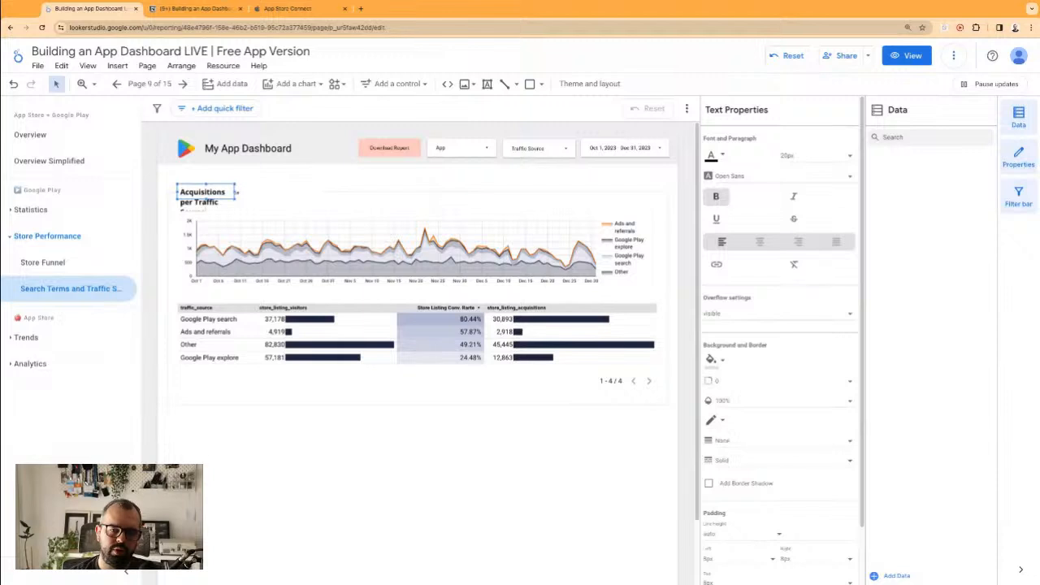
pyautogui.moveTo(235, 191); pyautogui.dragTo(311, 192)
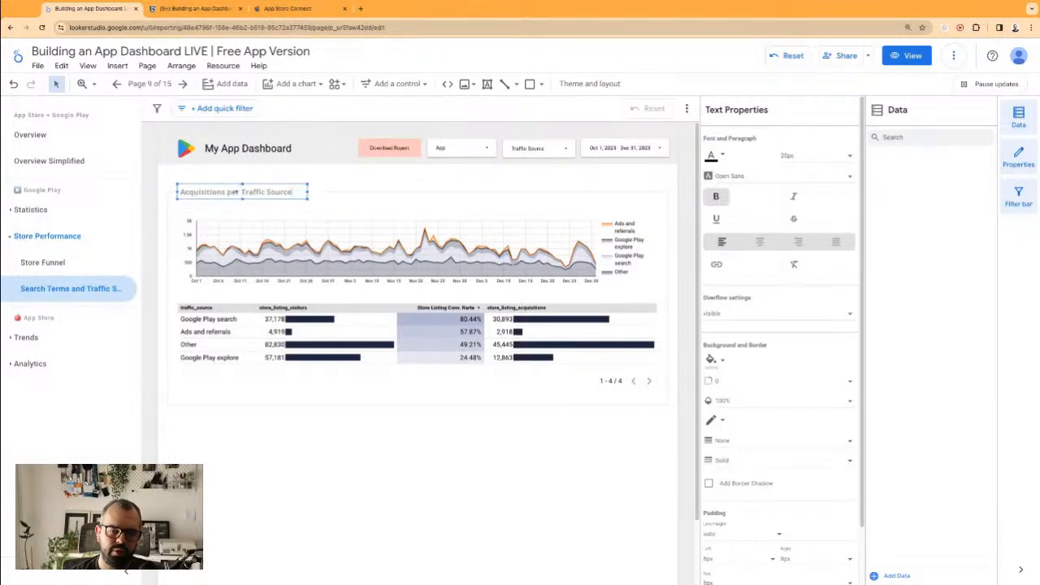
pyautogui.click(349, 189)
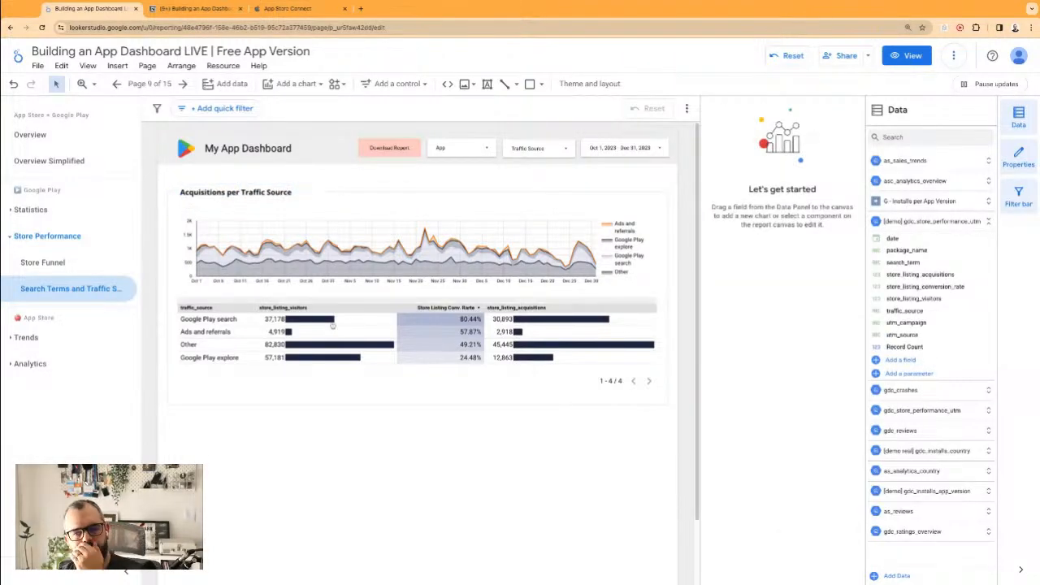
# - Review the style settings of the Acquisitions per Traffic Source area chart
pyautogui.click(543, 268)
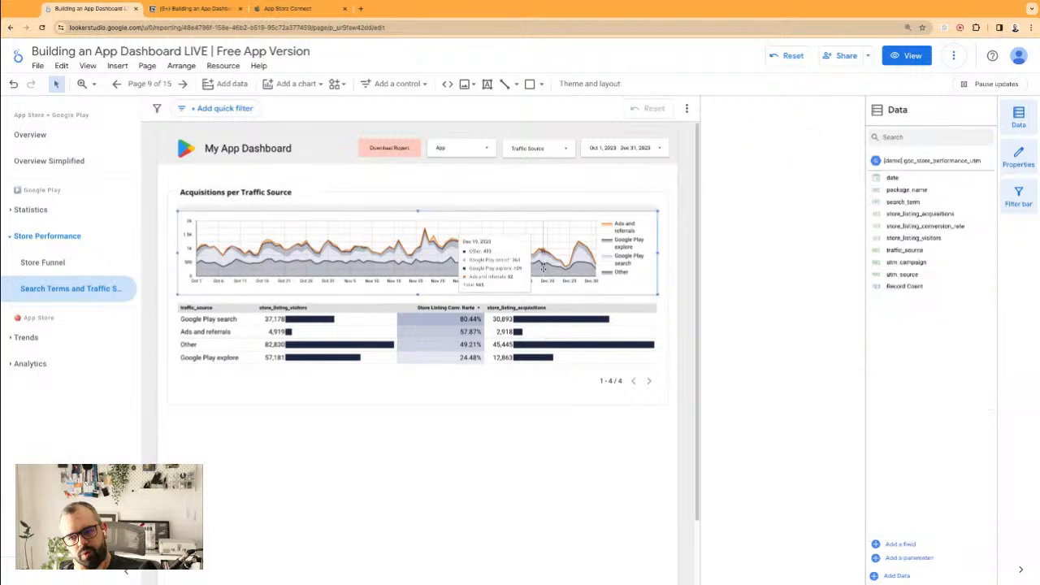
pyautogui.click(816, 140)
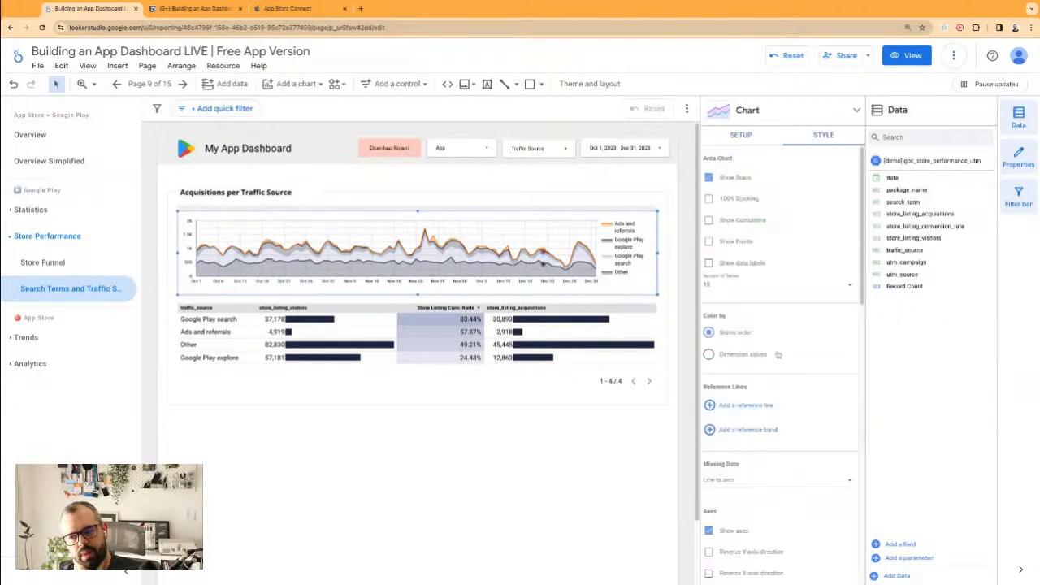
pyautogui.scroll(-5, 769, 387)
pyautogui.scroll(3, 769, 388)
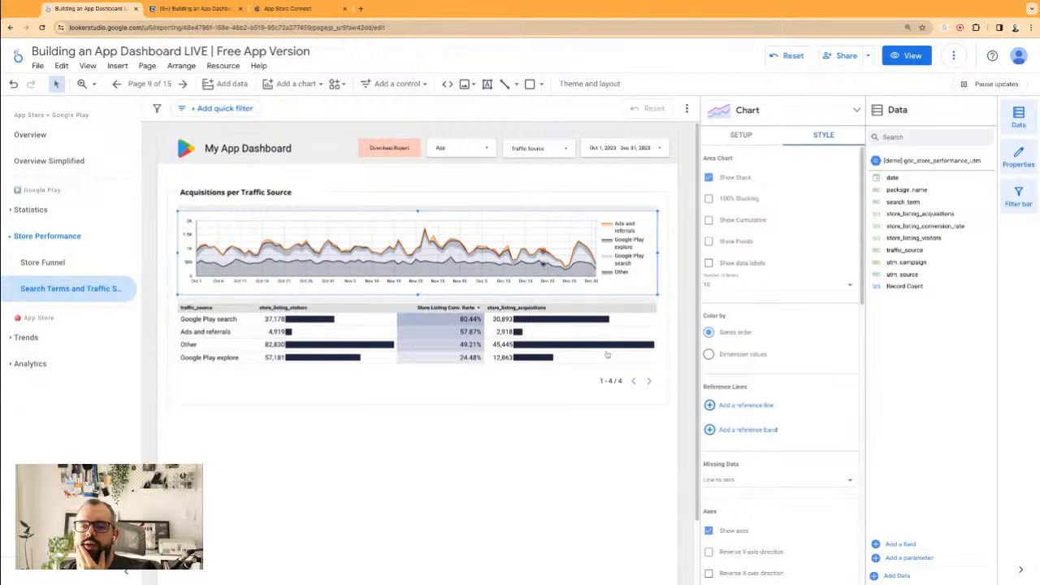
pyautogui.click(545, 434)
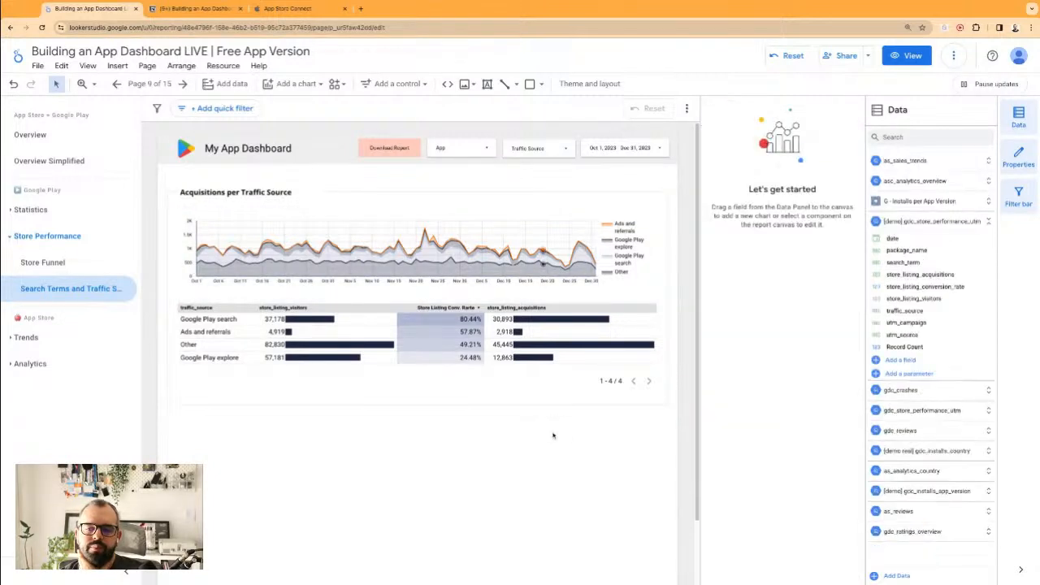
# - Hide the pagination of the traffic source table and shorten the table to fit its rows
pyautogui.click(516, 378)
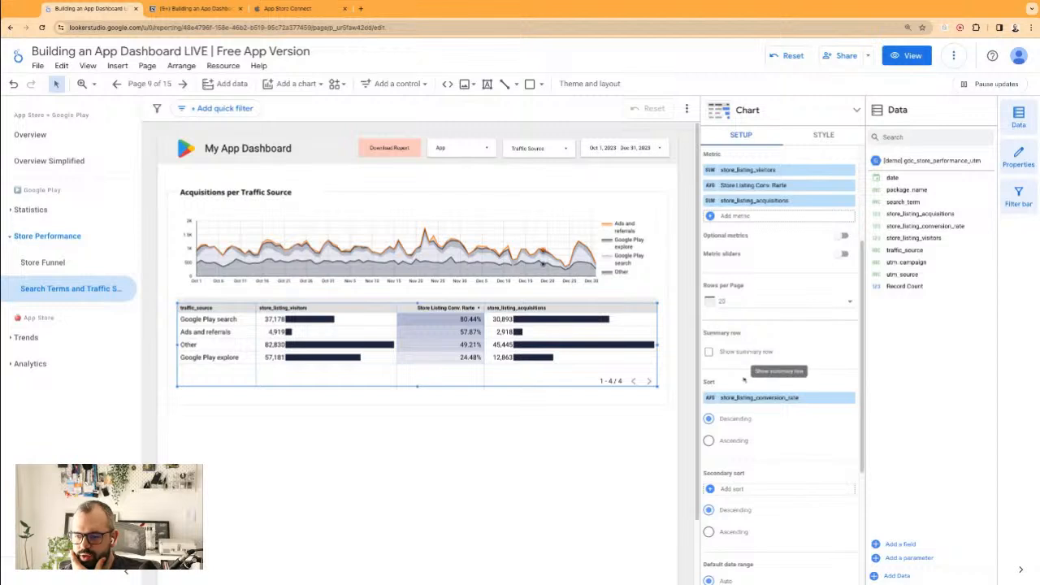
pyautogui.scroll(-1, 748, 353)
pyautogui.click(813, 137)
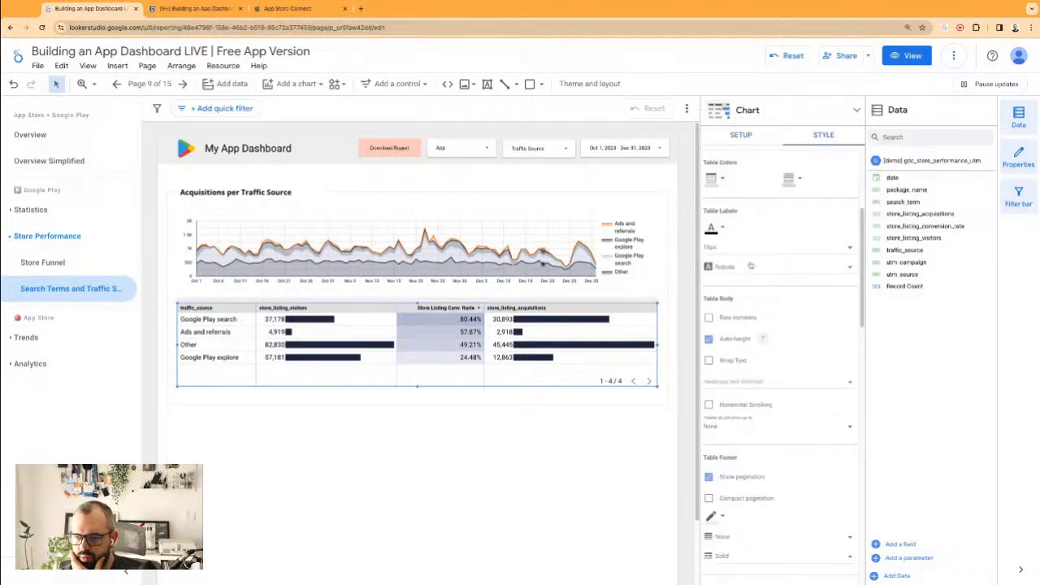
pyautogui.click(708, 478)
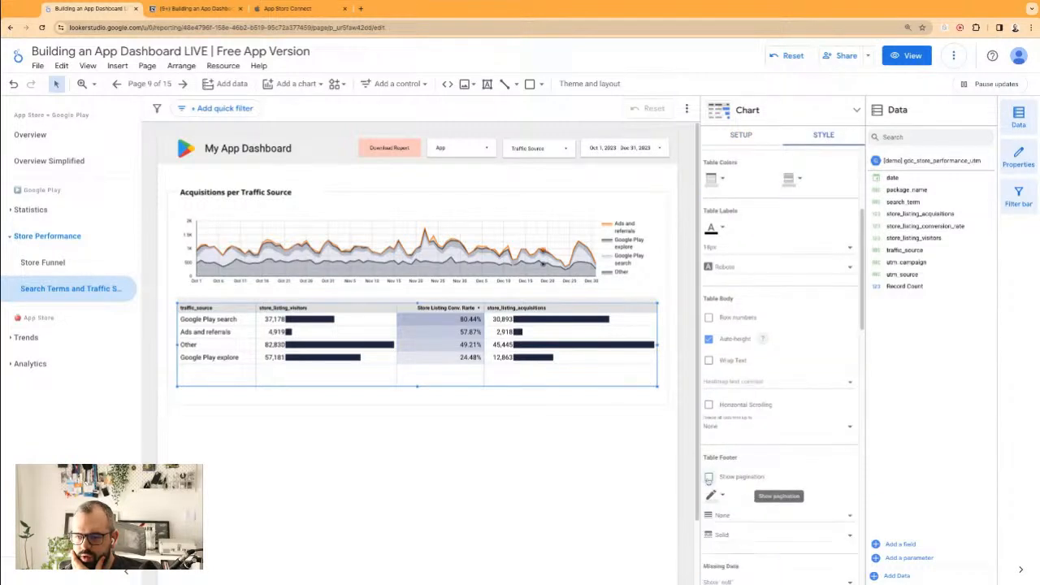
pyautogui.moveTo(417, 388); pyautogui.dragTo(417, 365)
# - Shorten the background rectangle of the Acquisitions per Traffic Source section so it ends just below the table
pyautogui.click(417, 405)
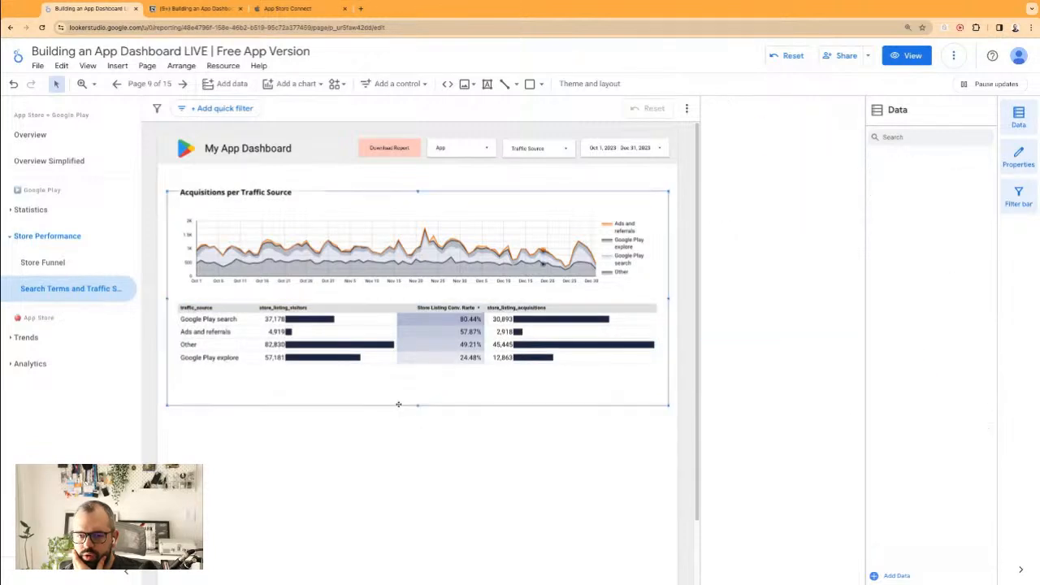
pyautogui.moveTo(417, 405); pyautogui.dragTo(417, 383)
pyautogui.click(425, 422)
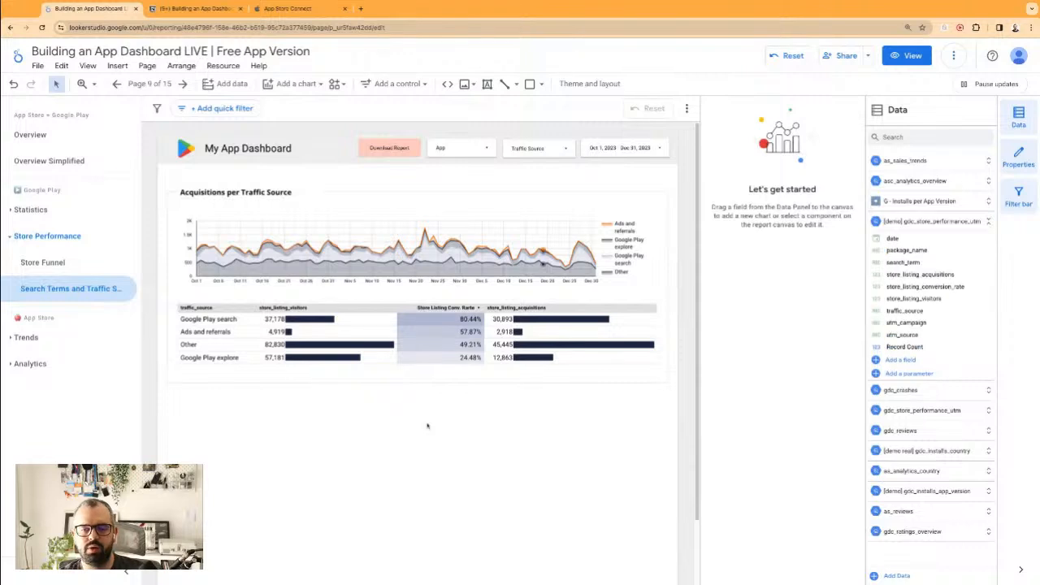
# - Duplicate the whole Acquisitions per Traffic Source section and place the copy directly below the original, aligned with it
pyautogui.moveTo(540, 438); pyautogui.dragTo(191, 189)
pyautogui.press('super+v')
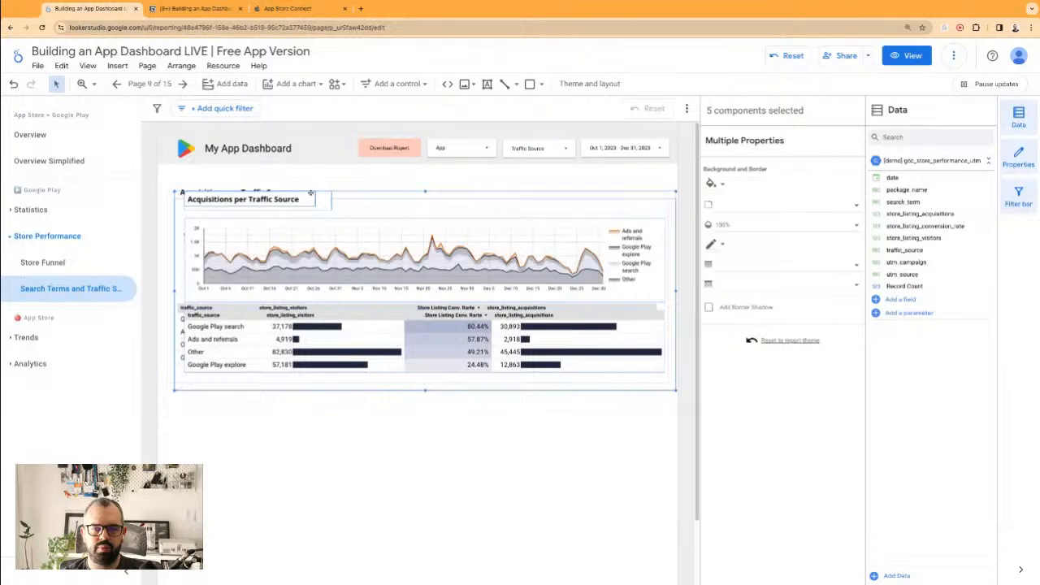
pyautogui.moveTo(311, 193); pyautogui.dragTo(303, 401)
# - Change the heading of the duplicated section to "Acquisitions per Search Term"
pyautogui.click(297, 392)
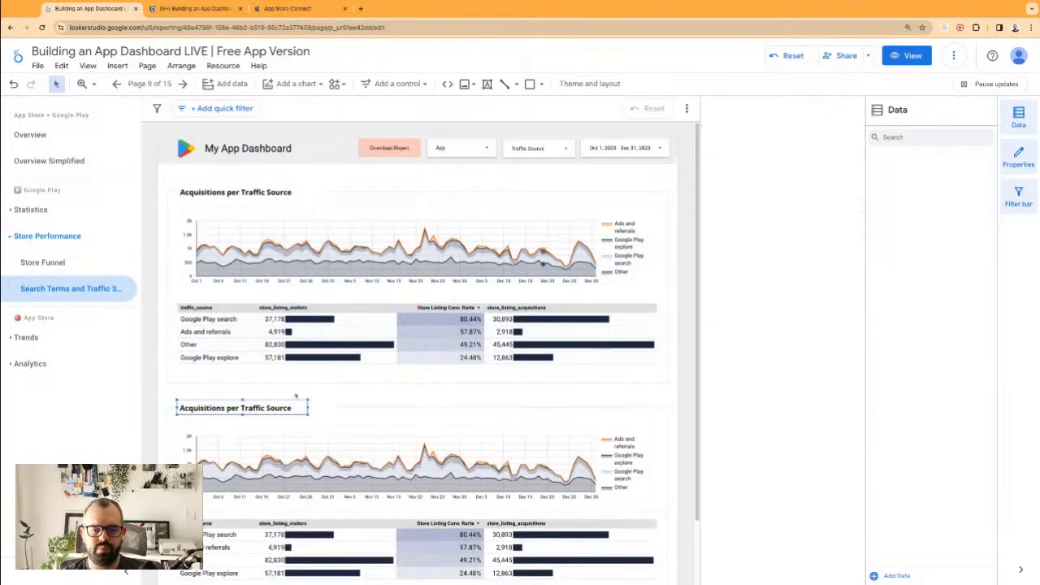
pyautogui.scroll(-1, 295, 393)
pyautogui.doubleClick(281, 335)
pyautogui.doubleClick(248, 334)
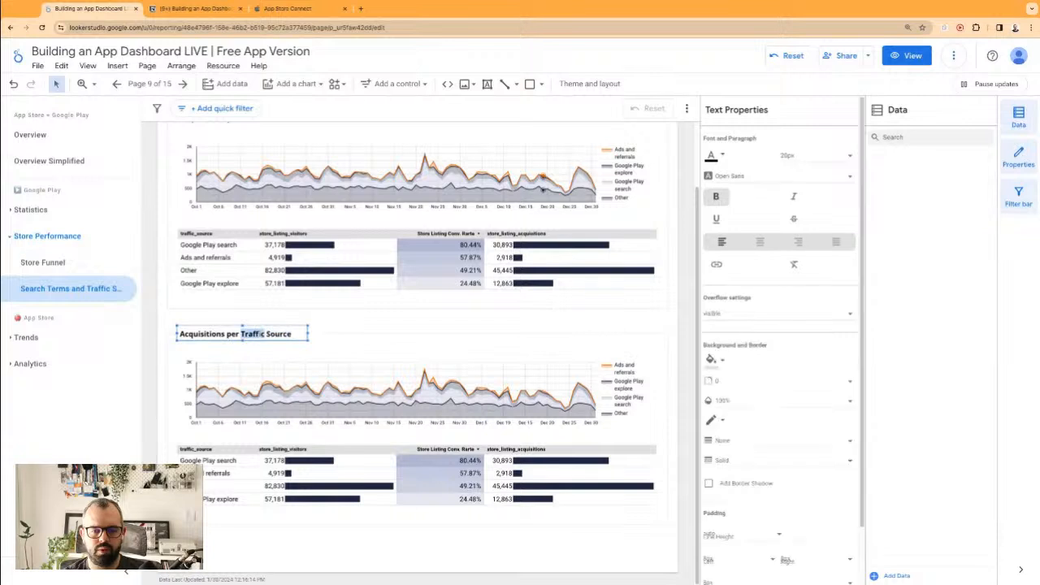
pyautogui.write('Search Term')
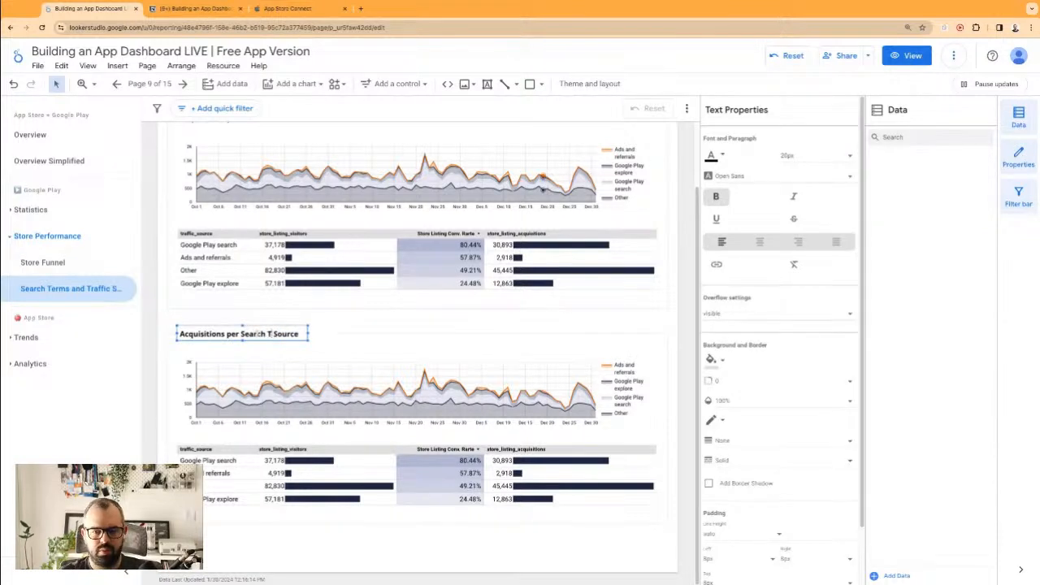
pyautogui.press('BackSpace')
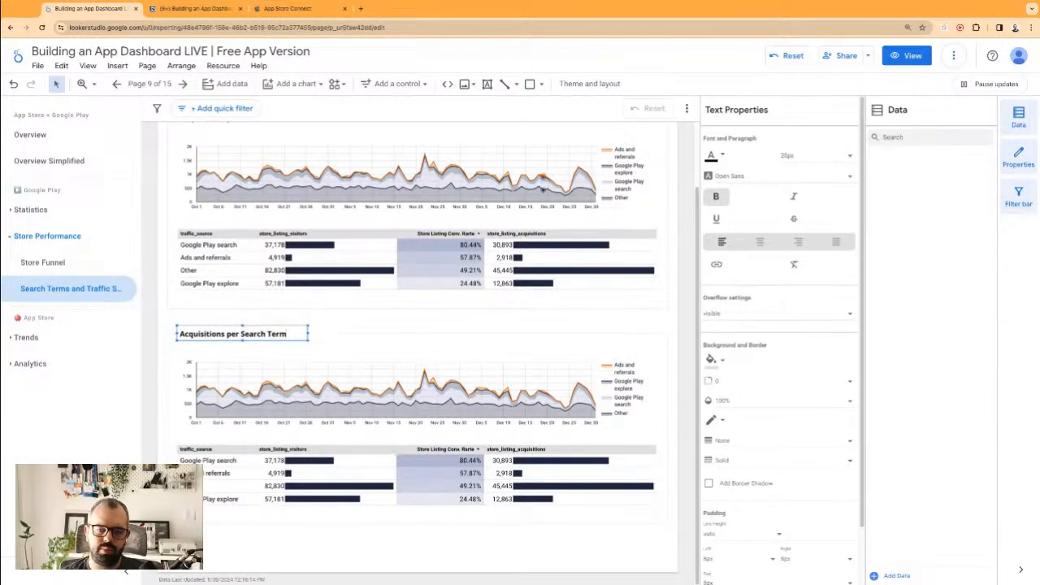
pyautogui.click(386, 331)
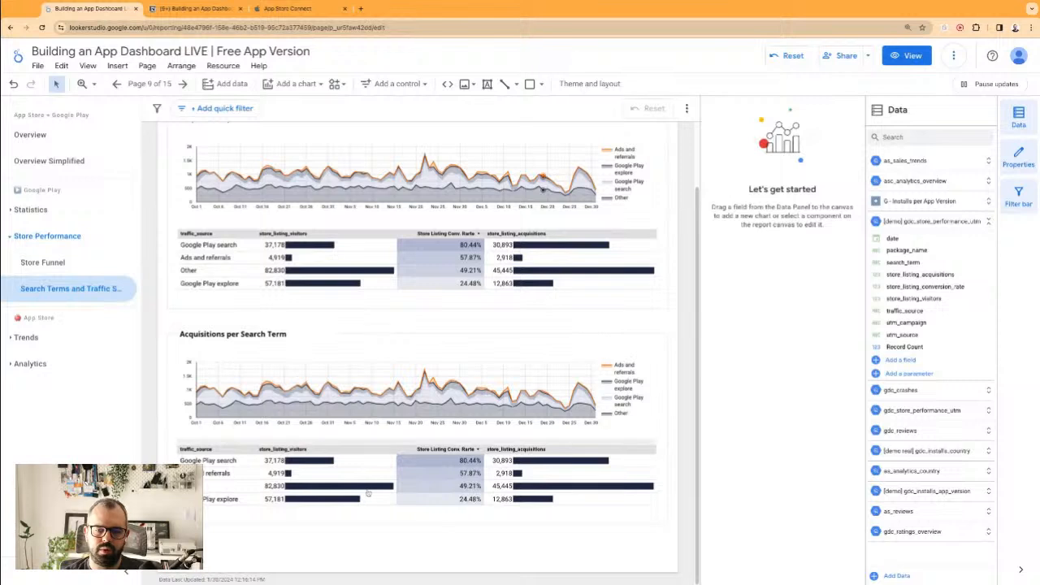
# - Set the breakdown dimension of the duplicated area chart to search_term
pyautogui.click(480, 393)
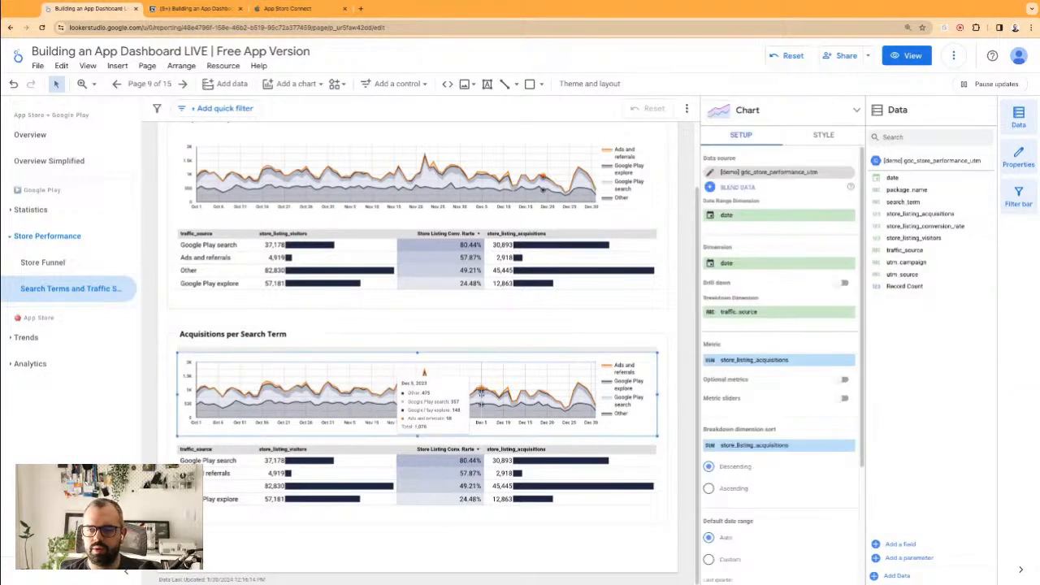
pyautogui.click(755, 314)
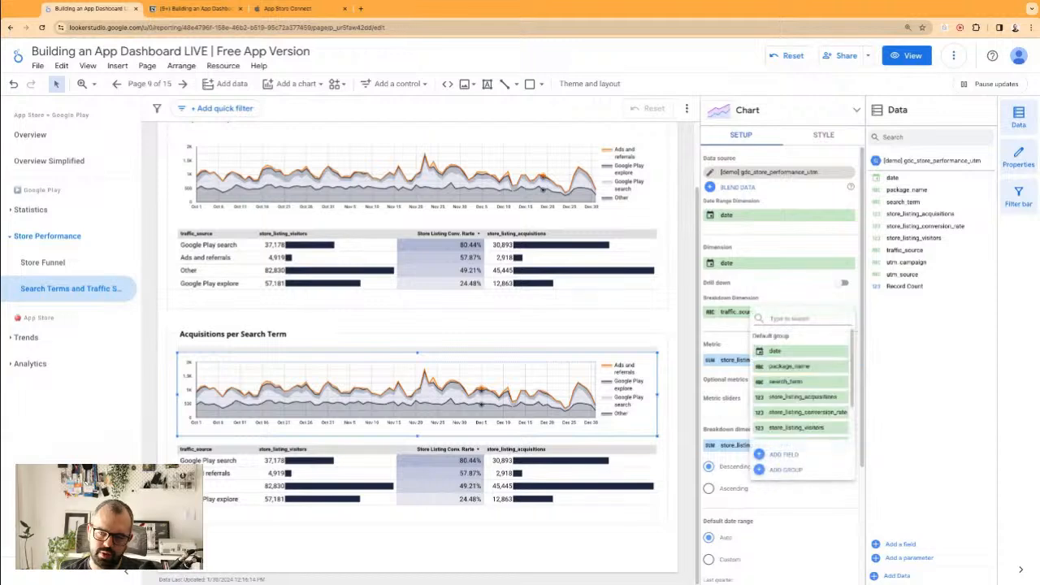
pyautogui.click(785, 383)
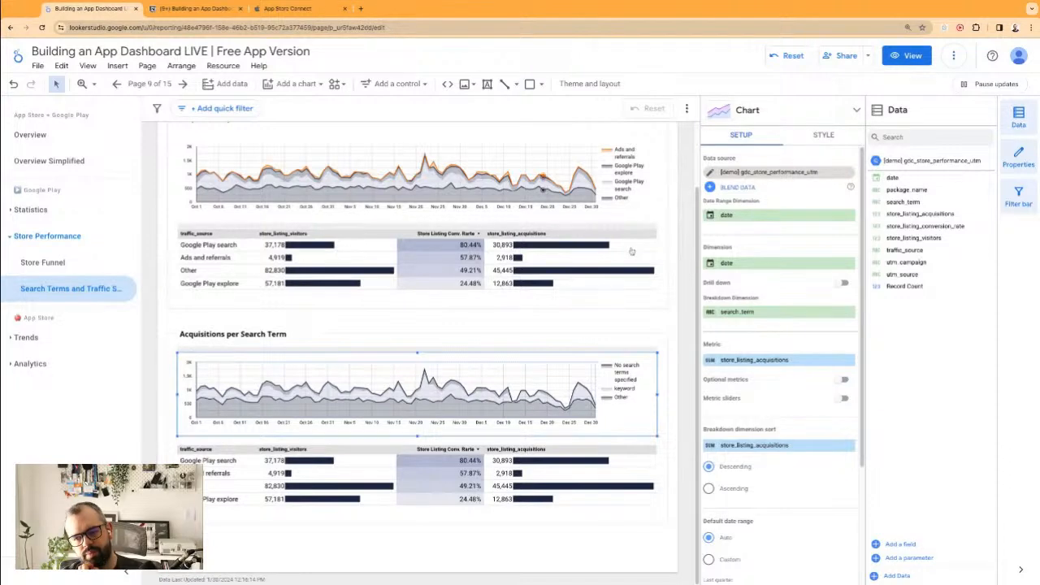
# - Limit the search term area chart to 4 series
pyautogui.click(805, 141)
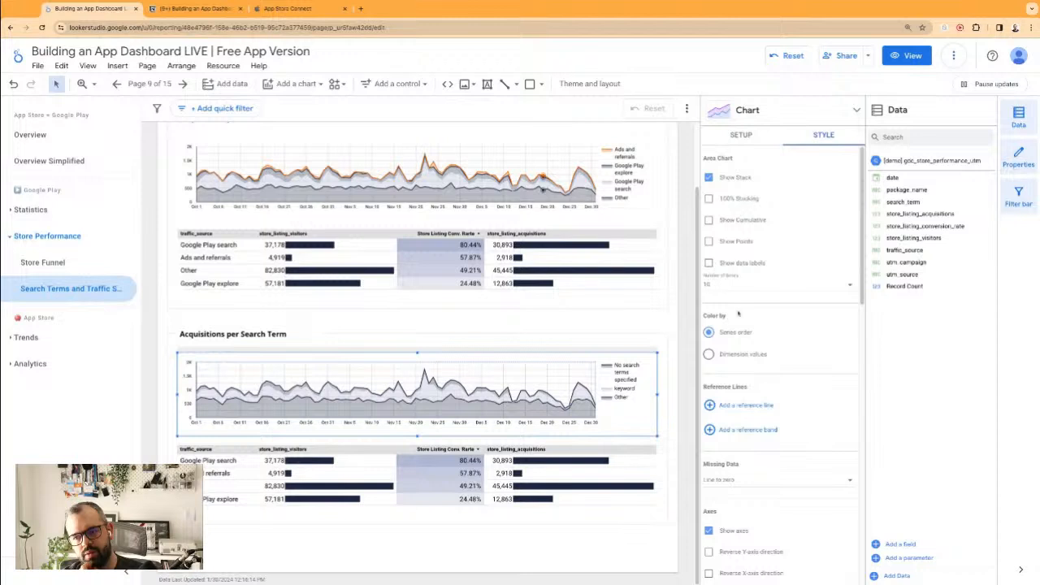
pyautogui.click(740, 285)
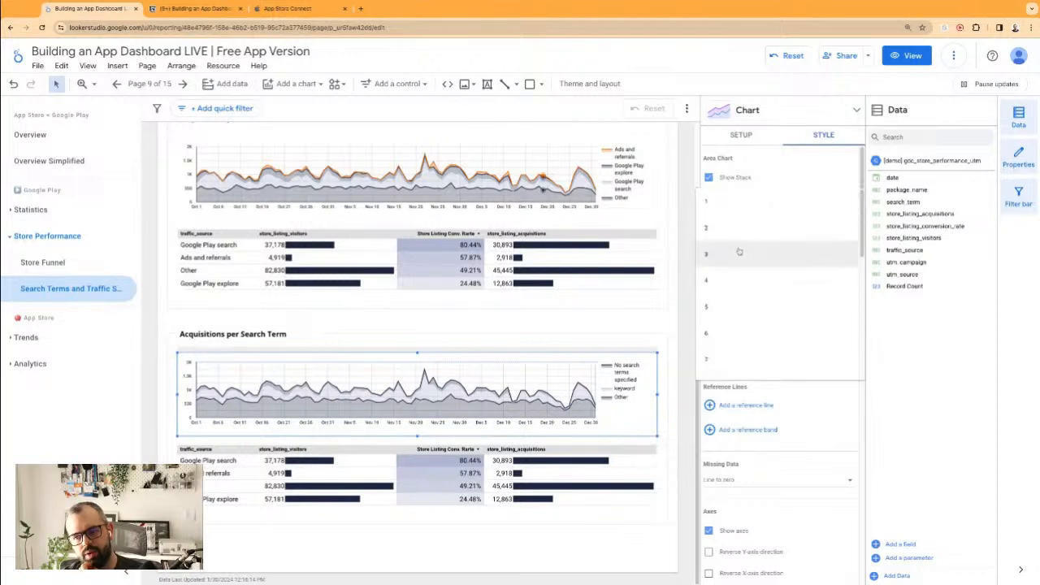
pyautogui.click(731, 306)
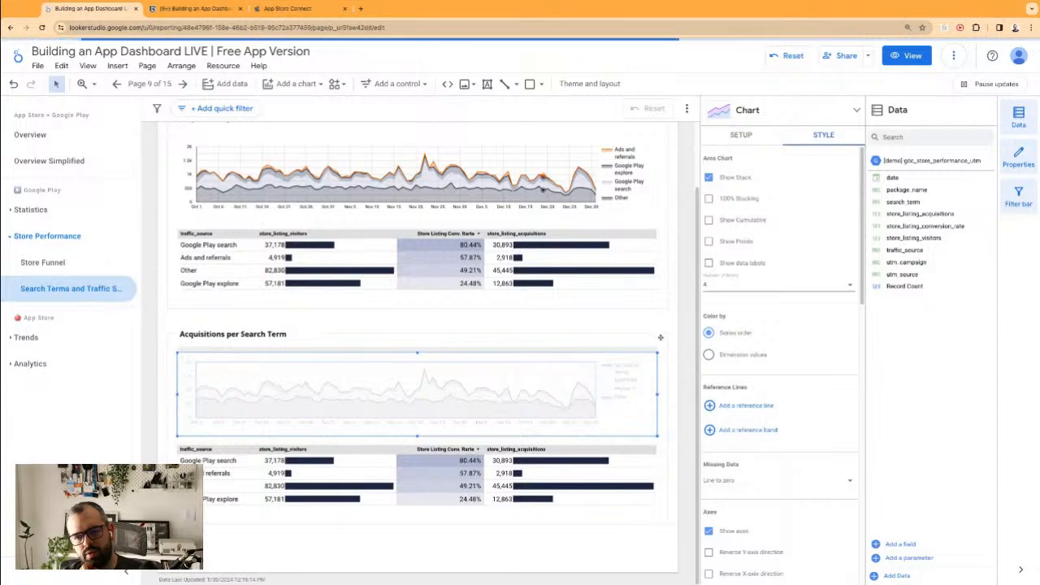
pyautogui.click(670, 340)
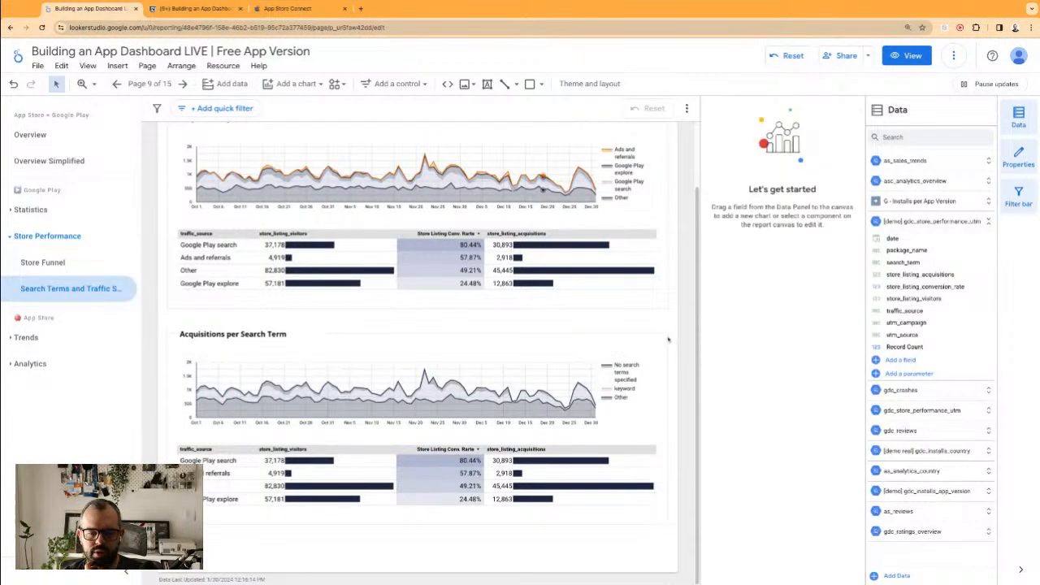
# - Replace the traffic_source dimension of the duplicated table with search_term
pyautogui.click(446, 429)
pyautogui.click(456, 443)
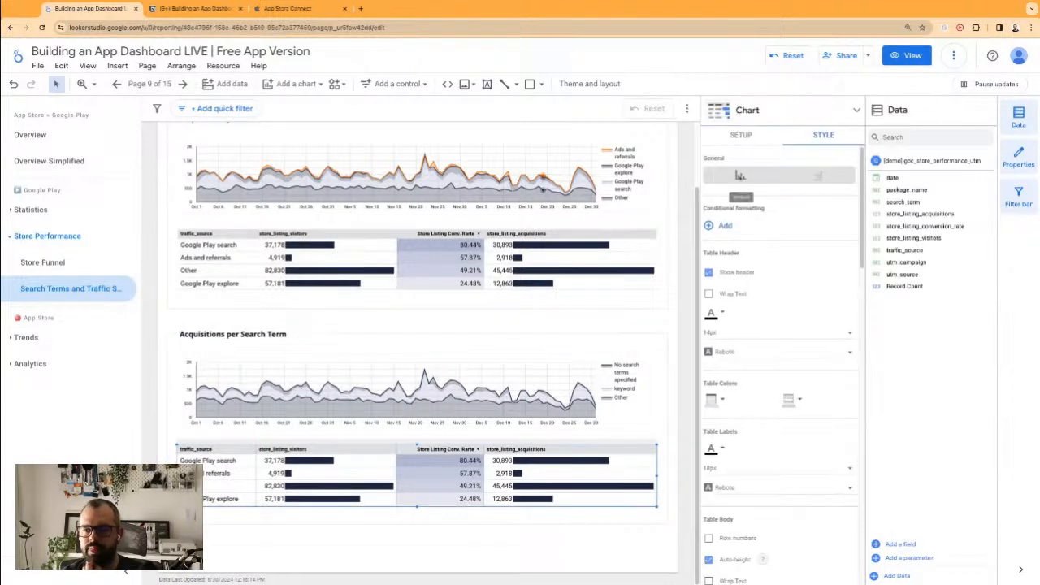
pyautogui.click(740, 137)
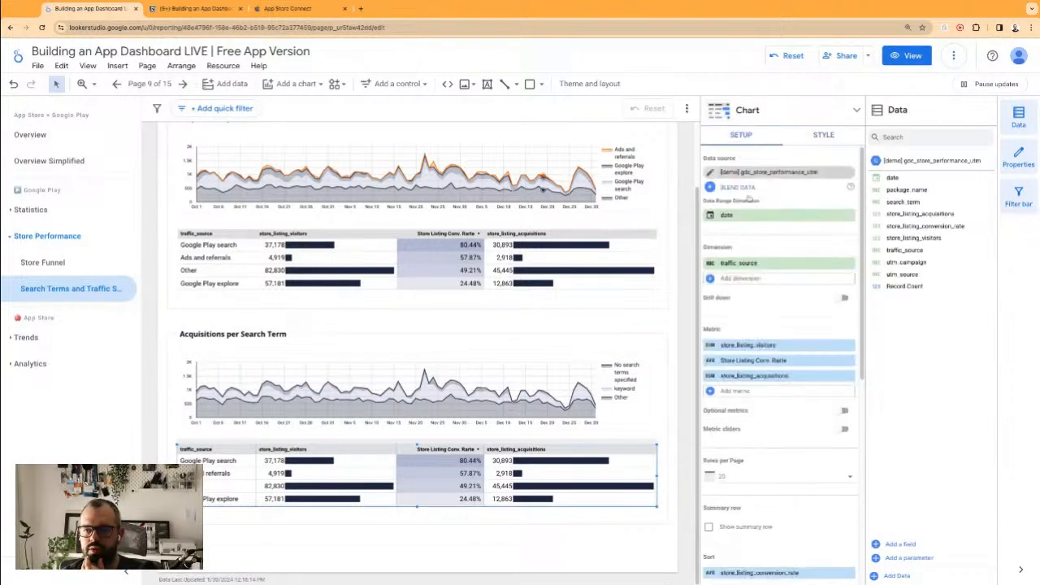
pyautogui.click(754, 274)
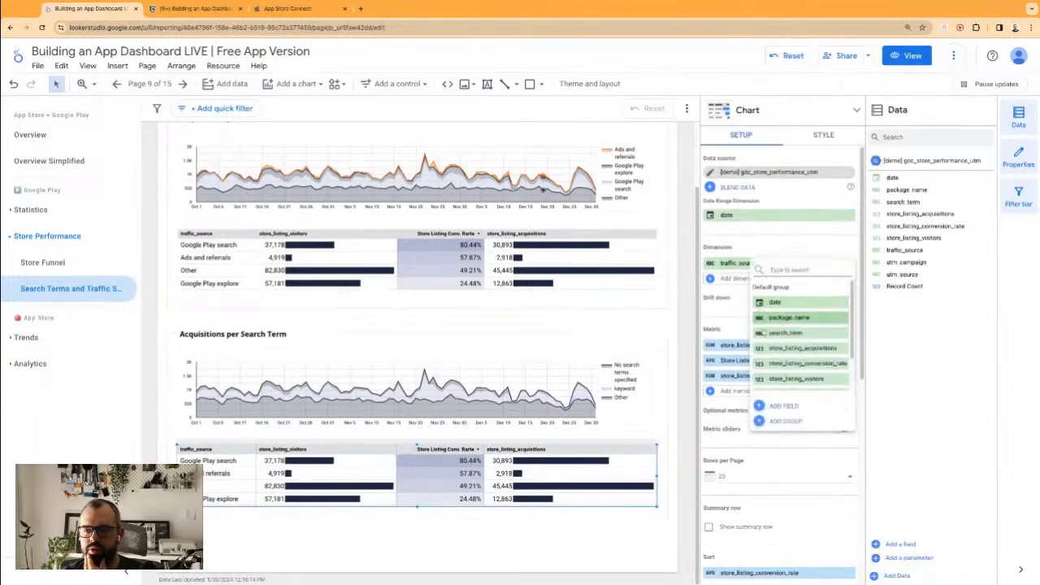
pyautogui.click(776, 326)
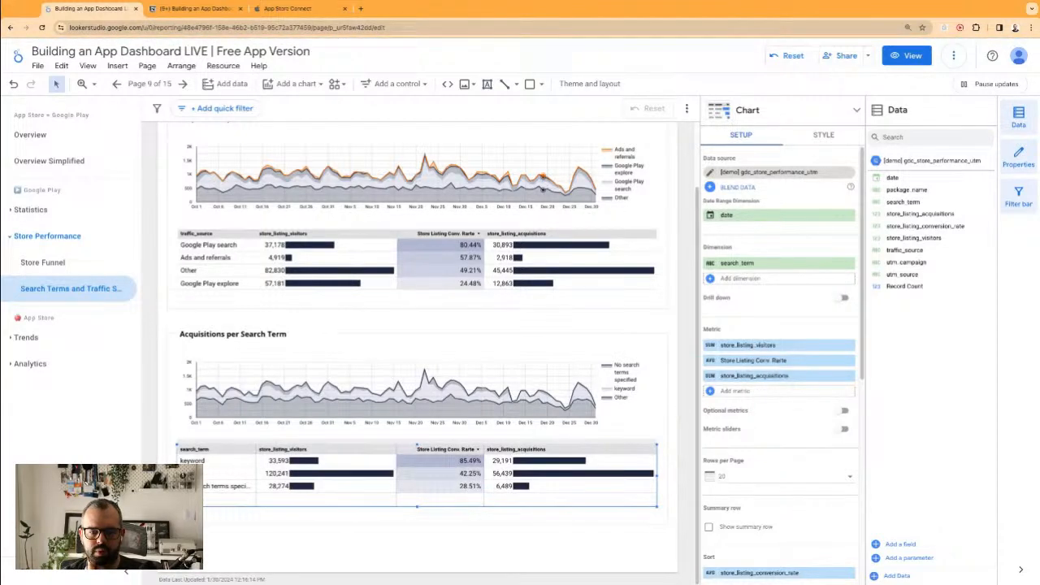
pyautogui.press('Escape')
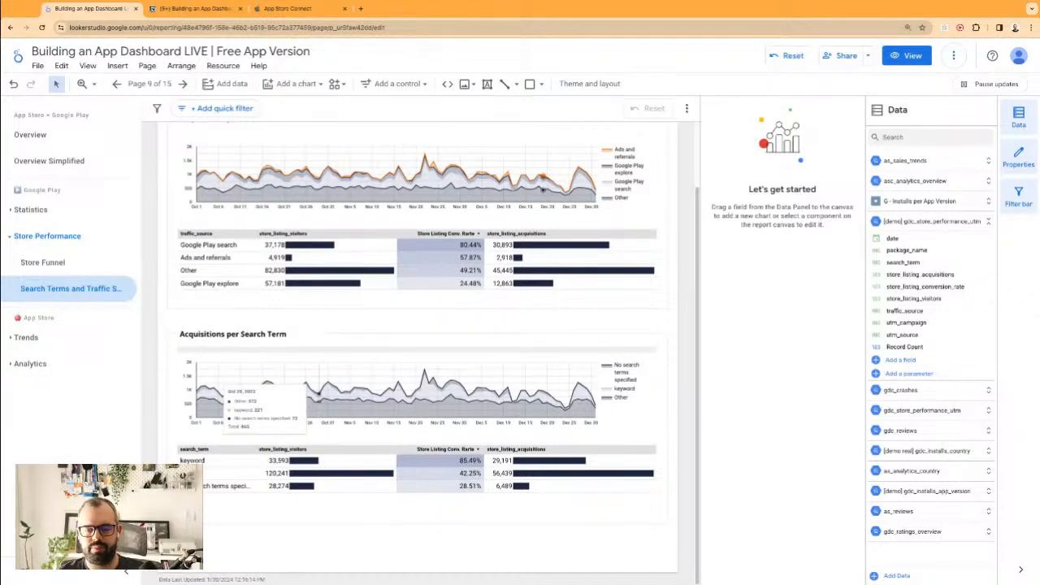
pyautogui.scroll(2, 268, 386)
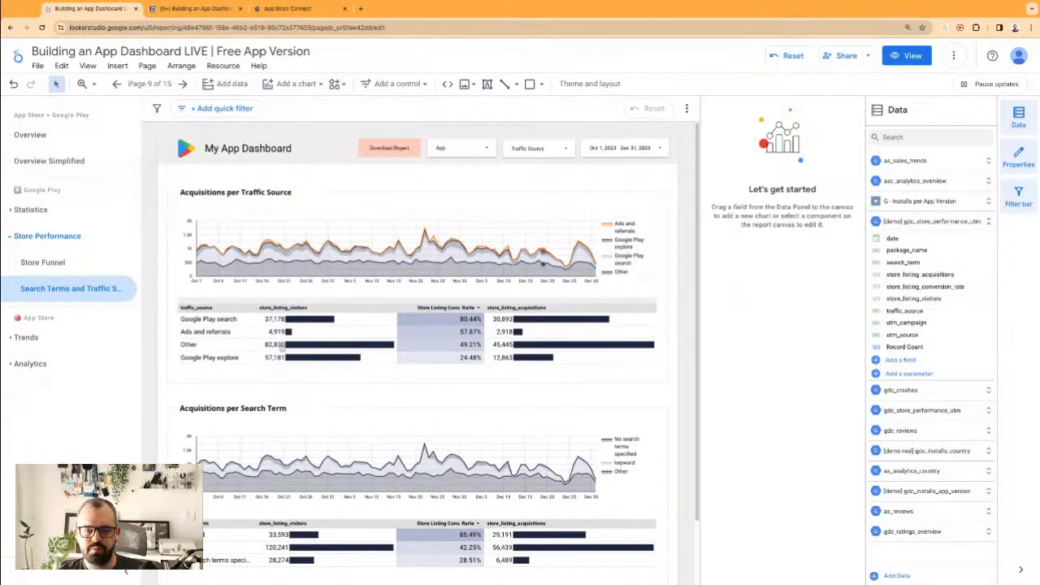
pyautogui.scroll(-1, 341, 362)
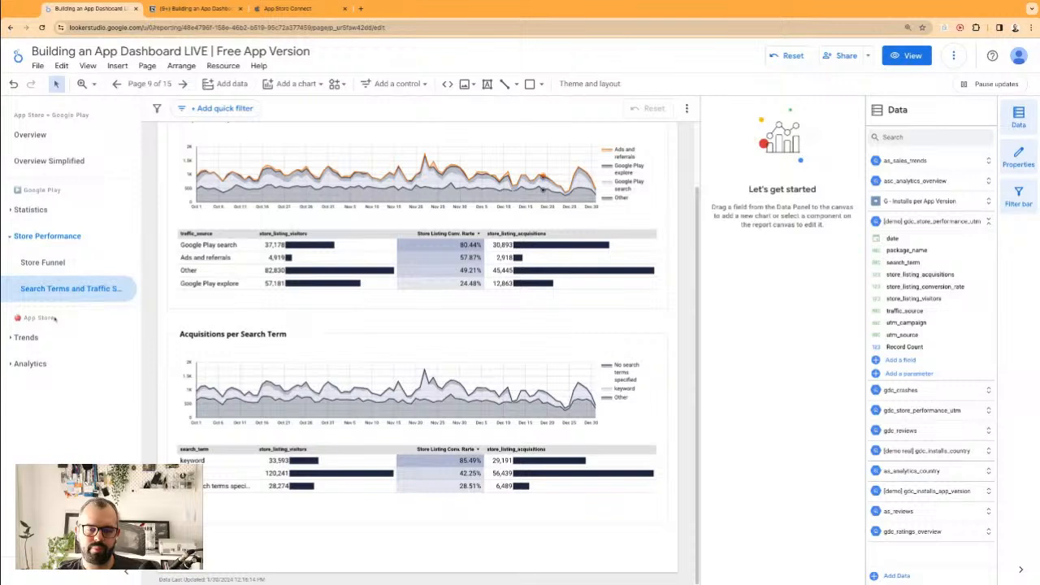
pyautogui.scroll(1, 218, 305)
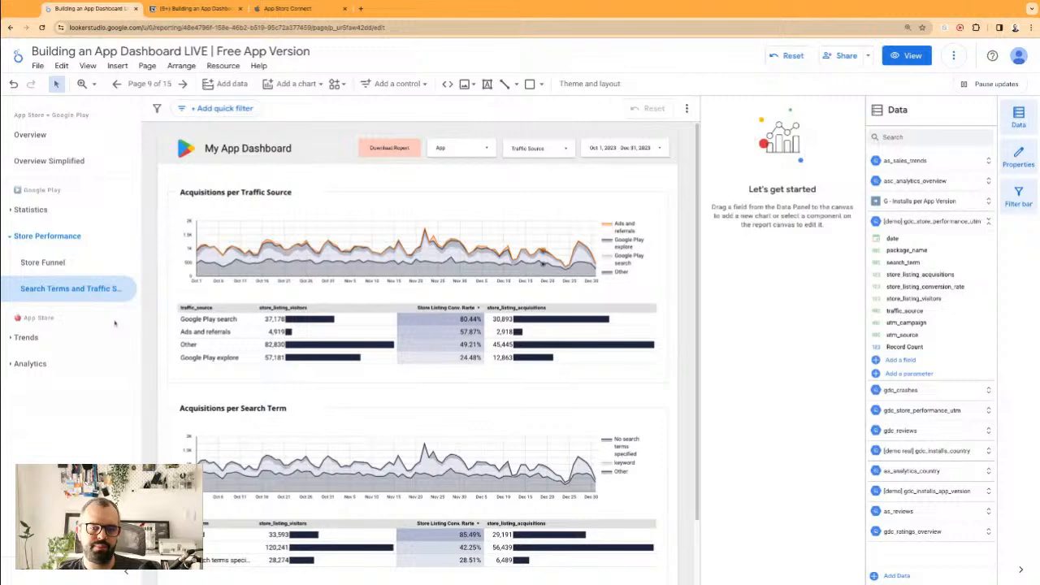
pyautogui.scroll(-1, 277, 342)
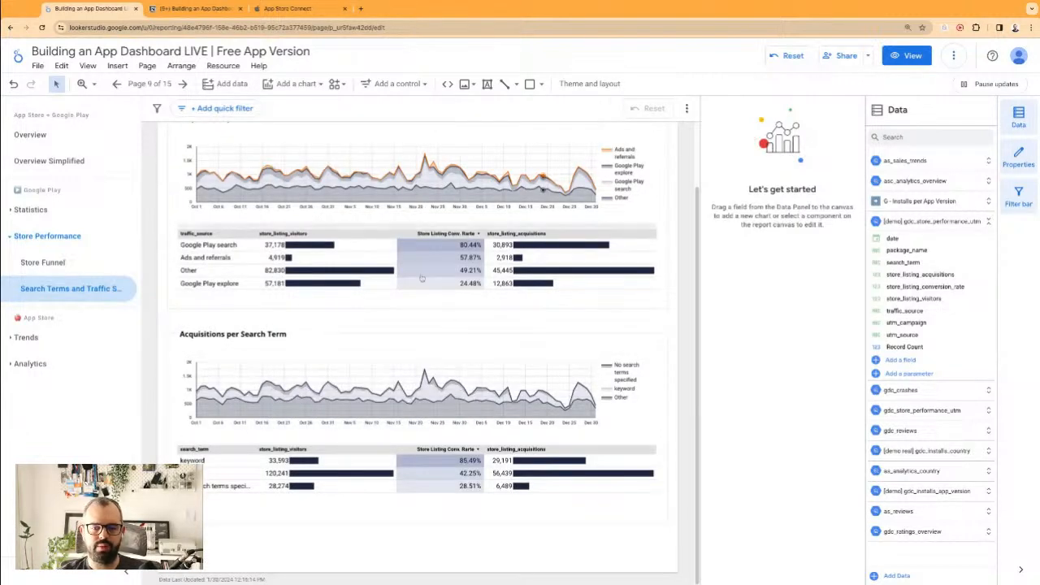
# - Add a drop-down list control beside the "Acquisitions per Search Term" heading and set its control field to search_term
pyautogui.scroll(1, 465, 298)
pyautogui.click(398, 83)
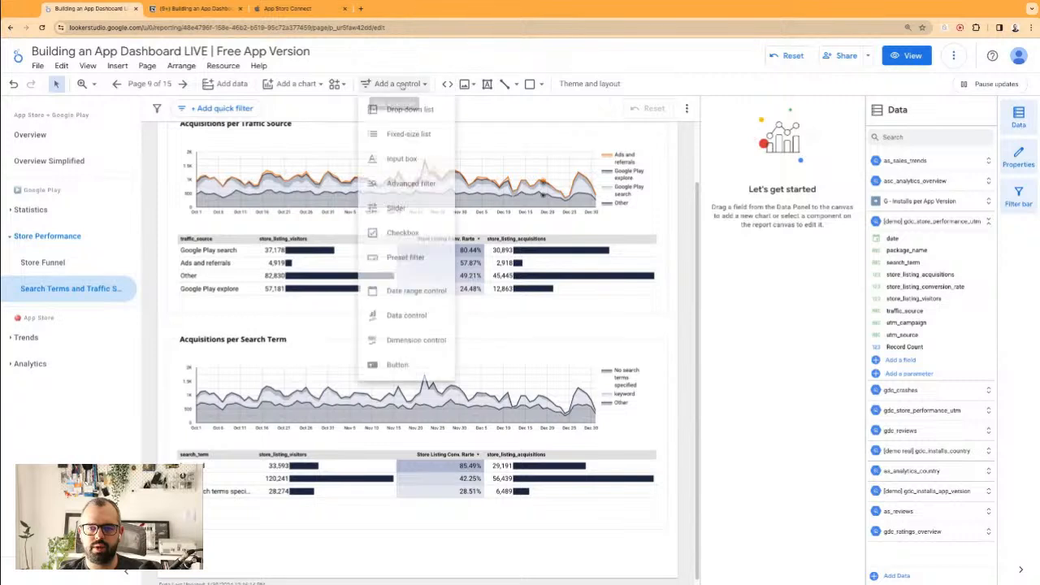
pyautogui.click(411, 110)
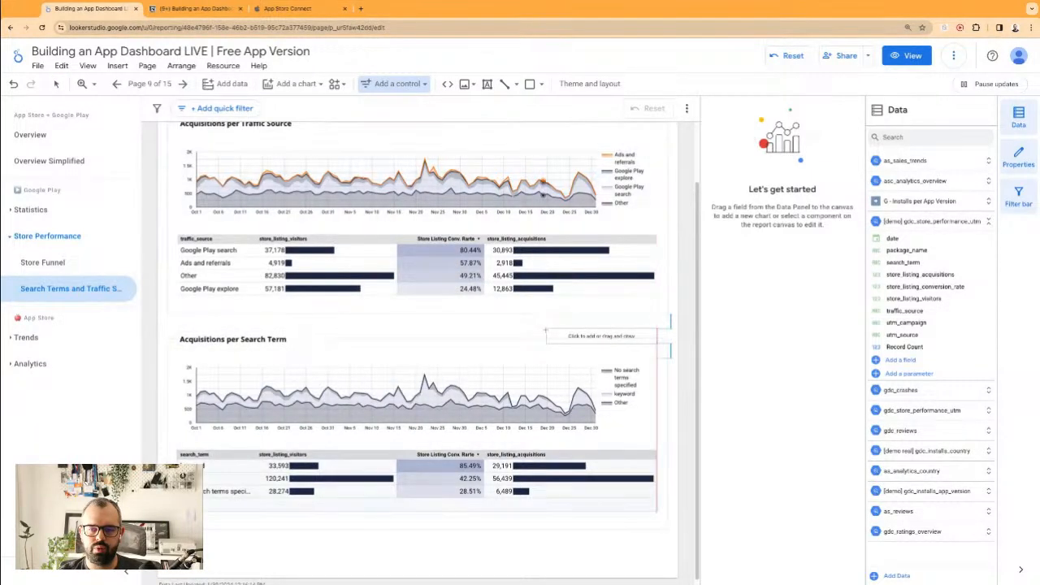
pyautogui.click(544, 331)
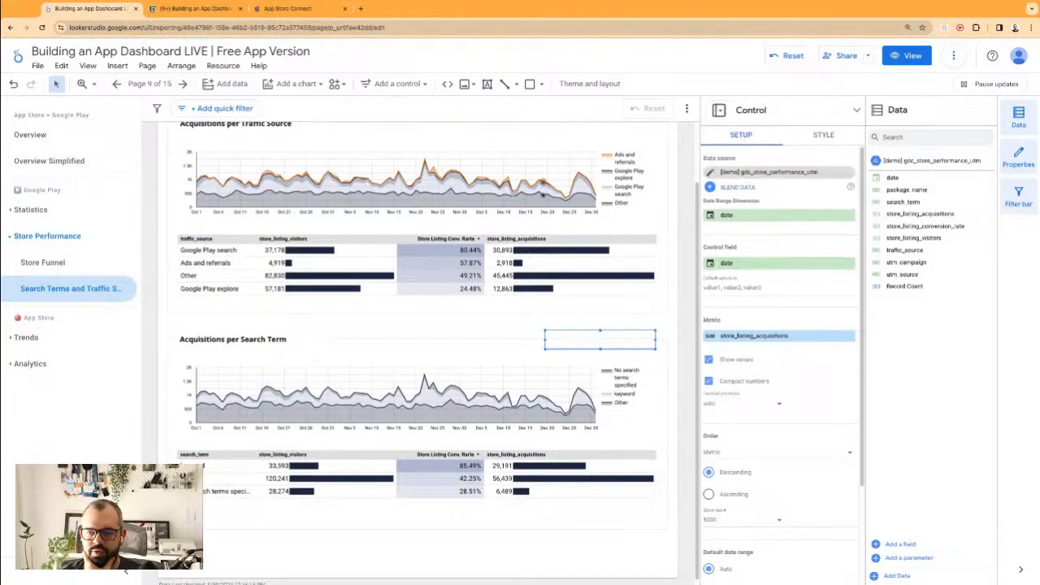
pyautogui.click(745, 267)
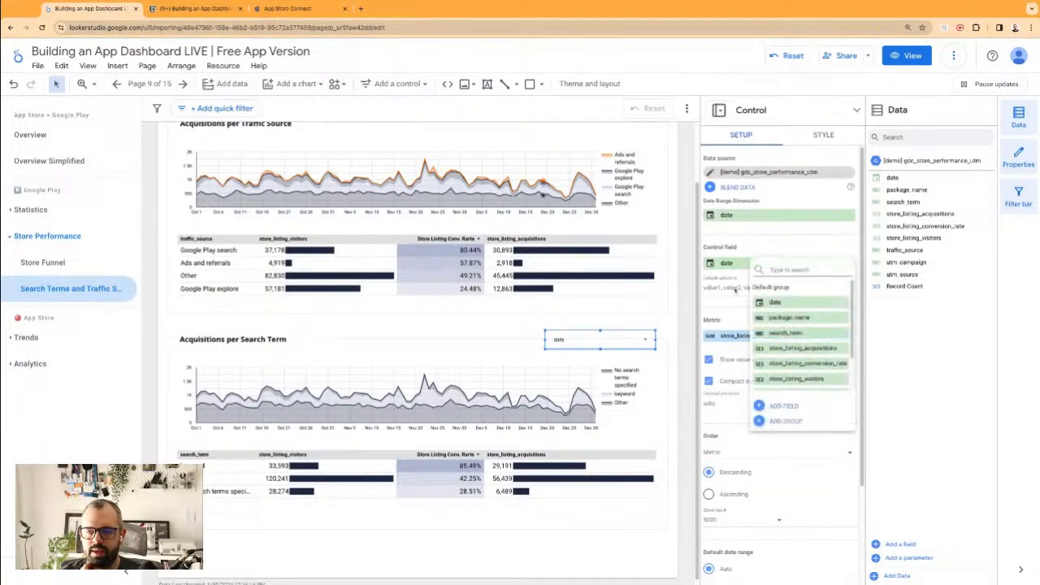
pyautogui.click(788, 335)
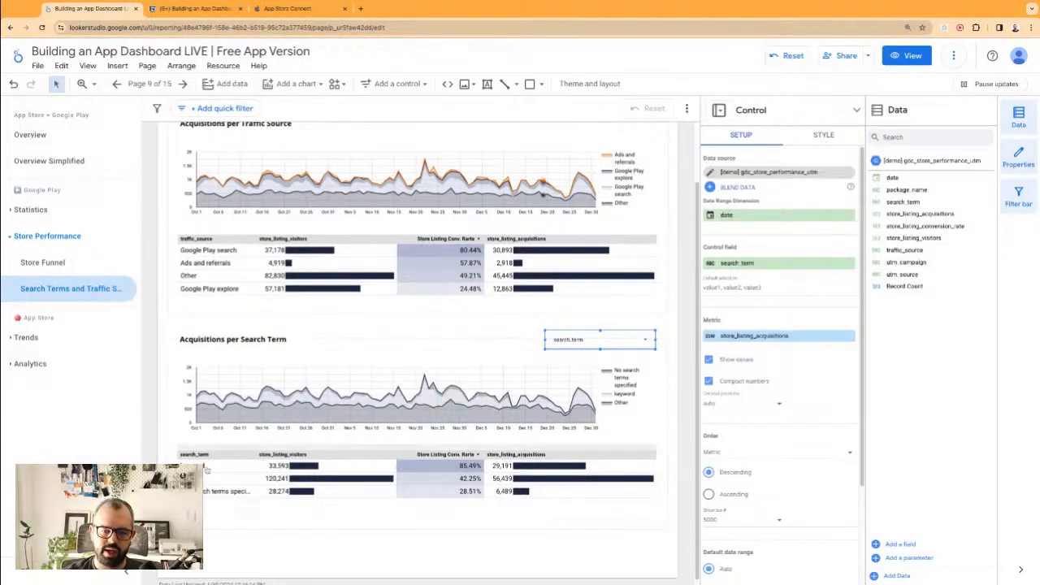
# - Group the search term area chart, table and search_term drop-down control
pyautogui.click(551, 480)
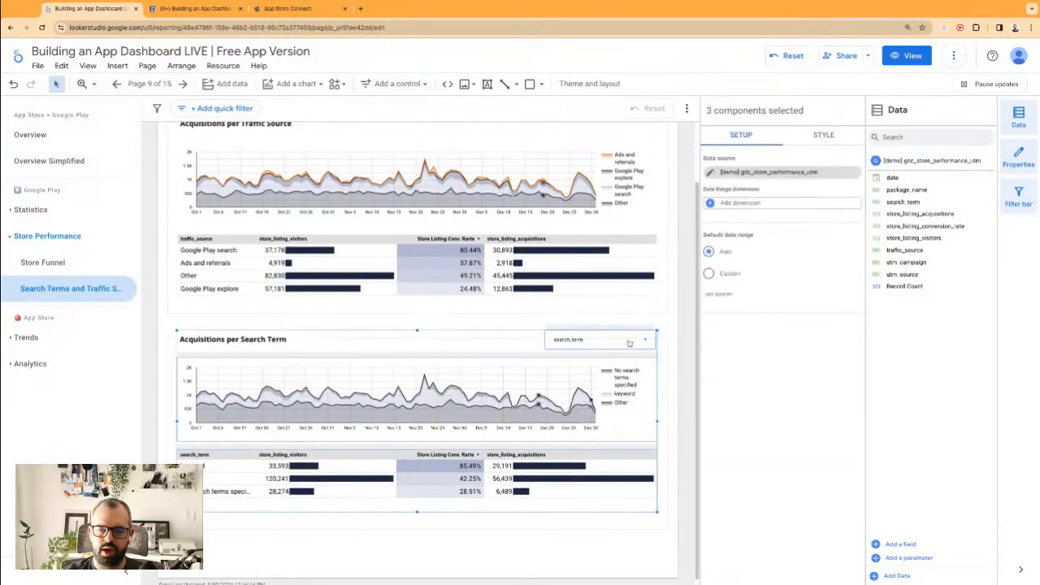
pyautogui.rightClick(573, 396)
pyautogui.click(615, 218)
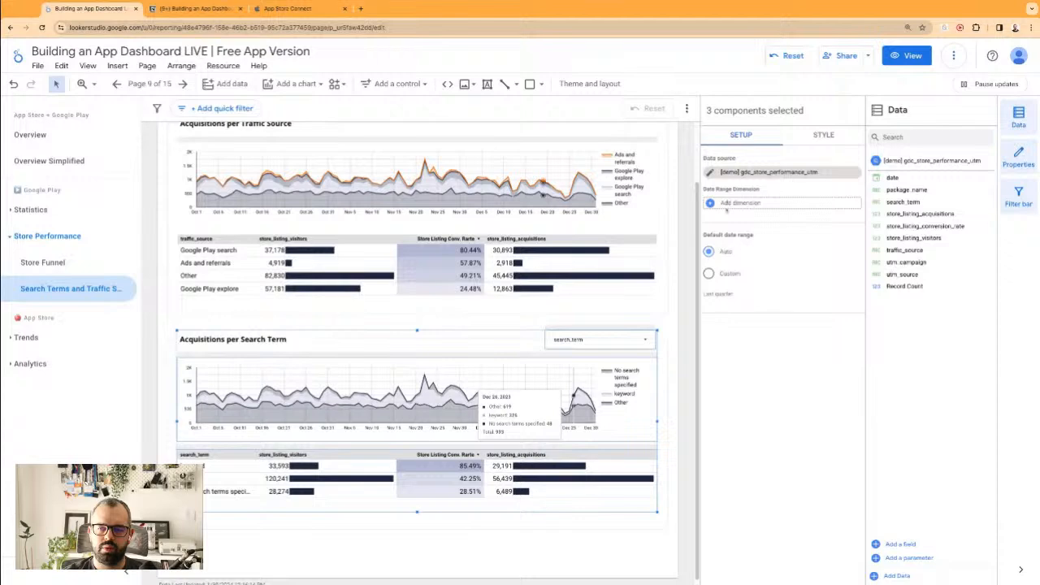
pyautogui.click(668, 330)
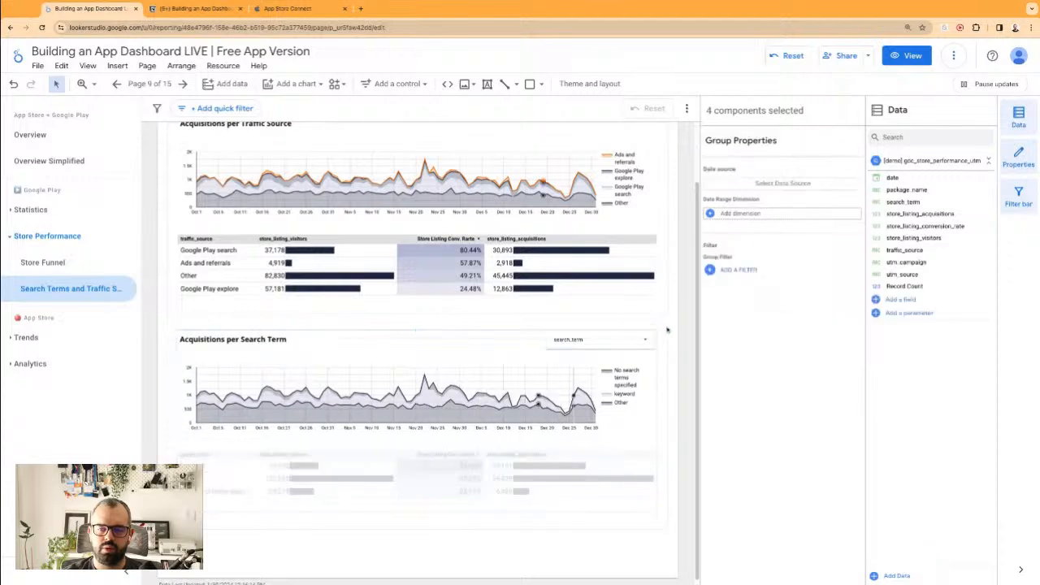
pyautogui.click(620, 333)
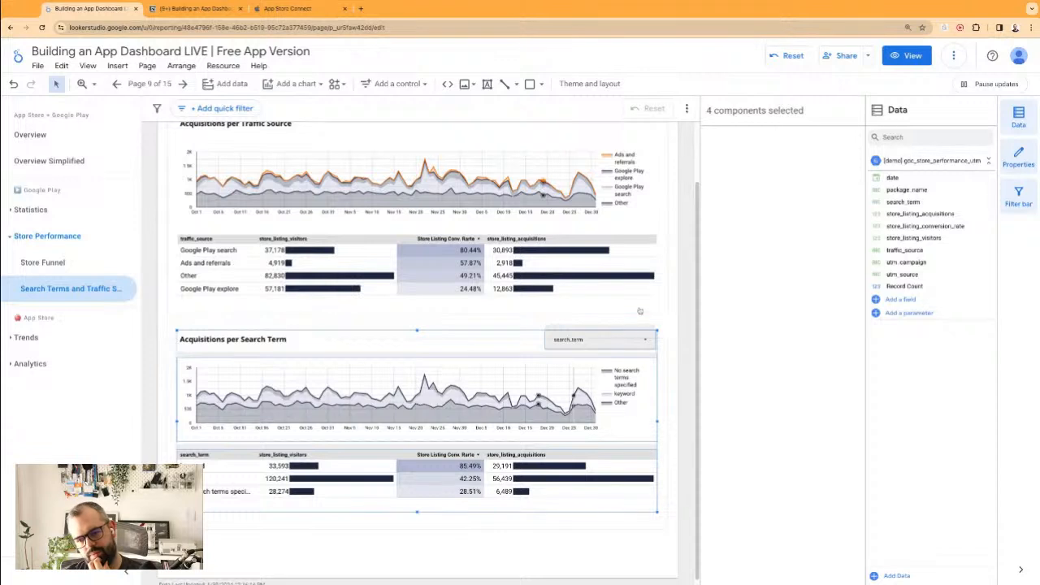
pyautogui.click(610, 331)
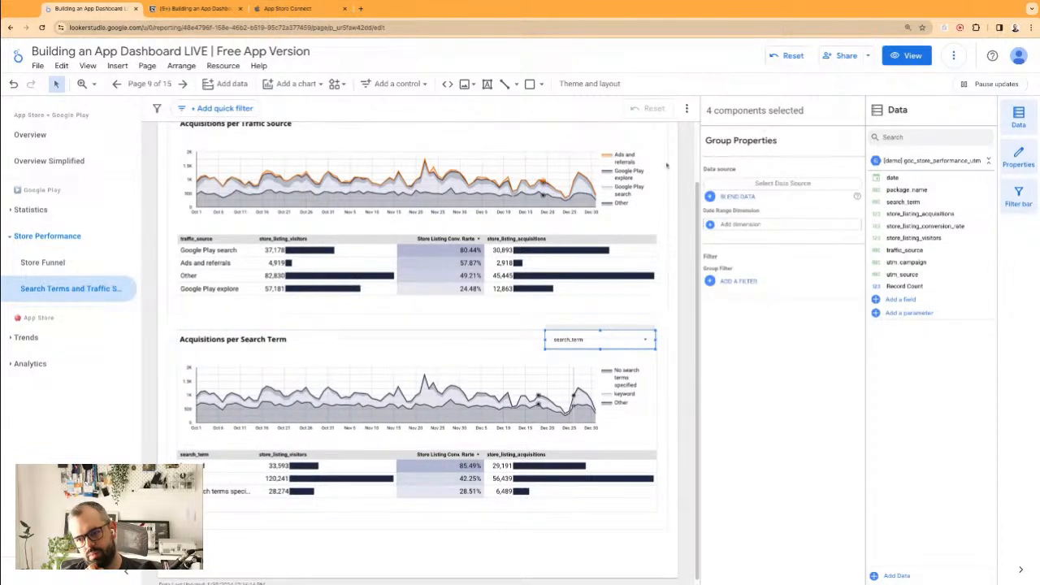
pyautogui.click(560, 328)
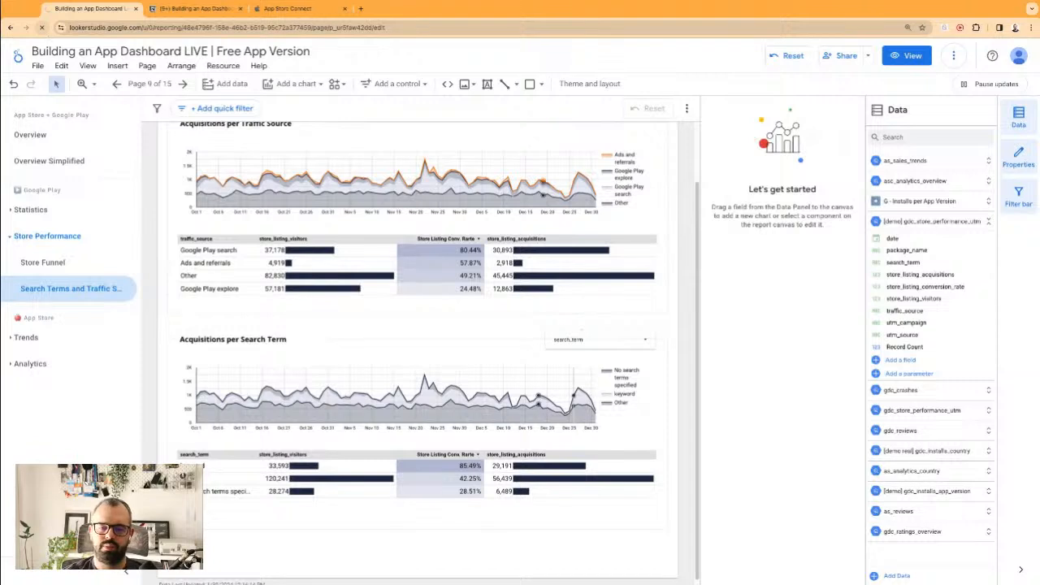
pyautogui.click(600, 339)
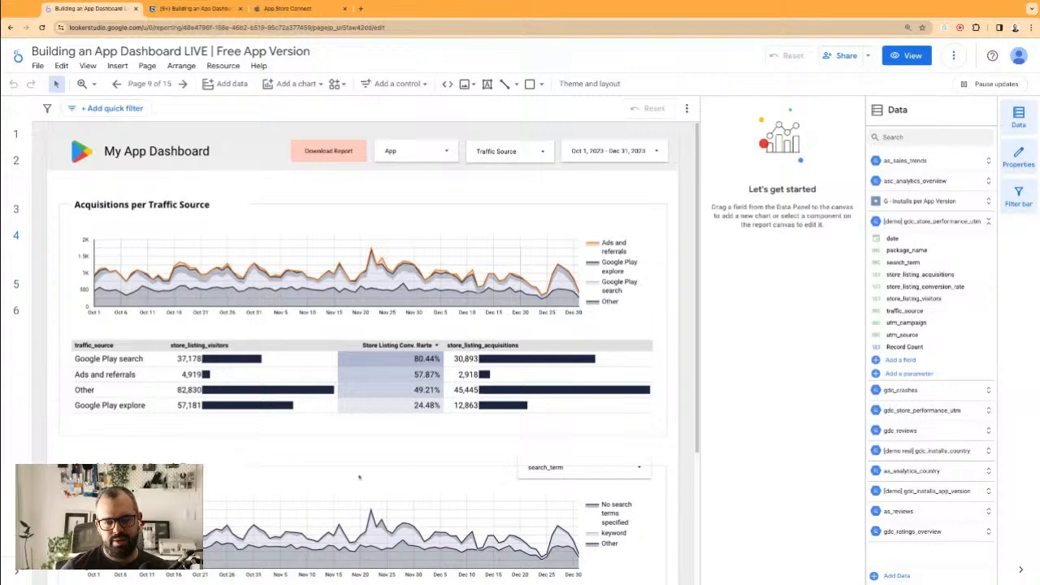
# - Narrow the "Acquisitions per Search Term" heading box so it covers less of the section's border line
pyautogui.click(237, 473)
pyautogui.moveTo(249, 469); pyautogui.dragTo(221, 468)
pyautogui.click(243, 462)
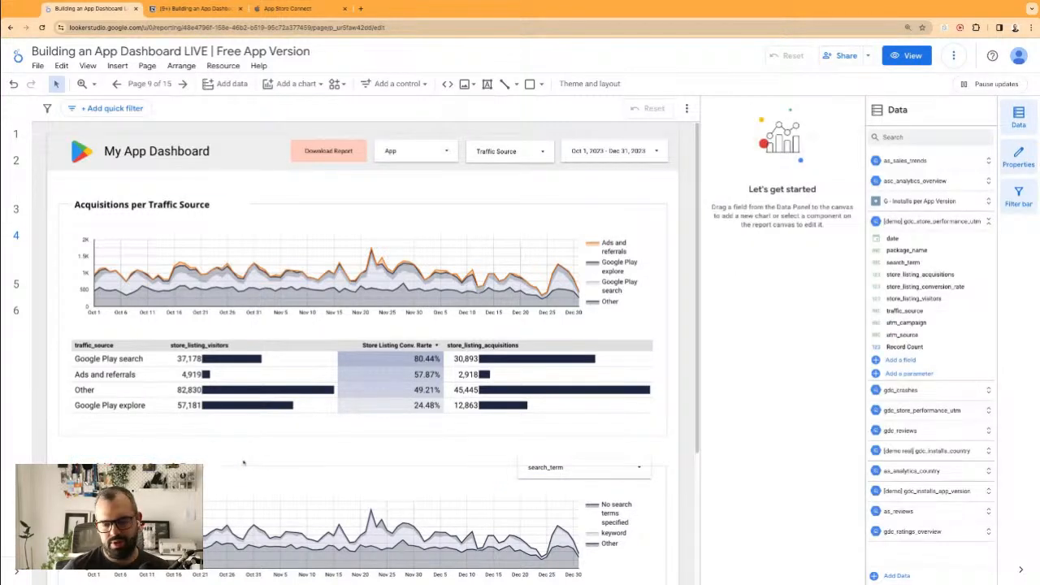
# - Set the background colour of the search_term drop-down control to white
pyautogui.scroll(-3, 278, 453)
pyautogui.click(588, 271)
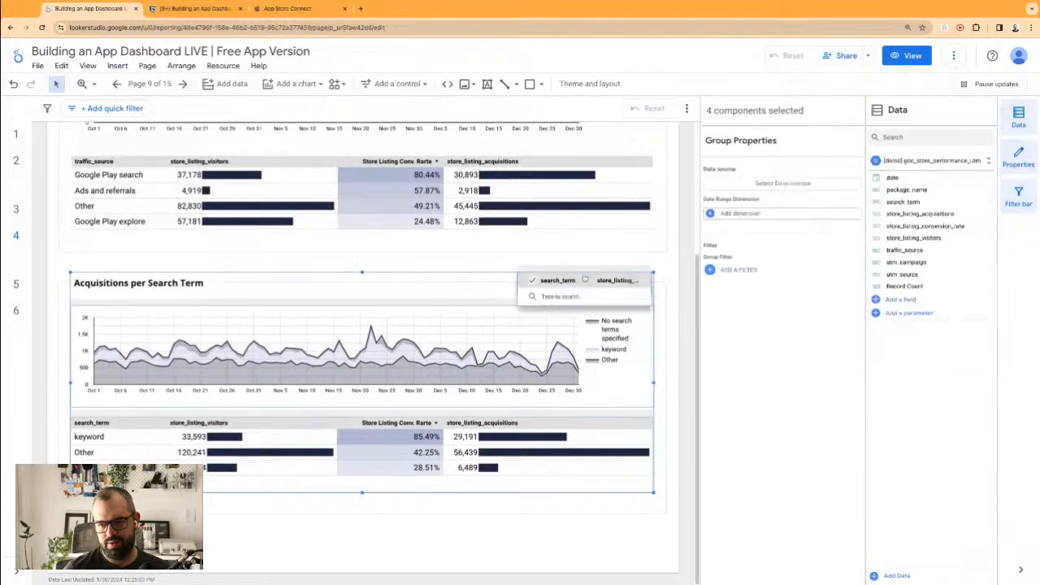
pyautogui.click(589, 271)
pyautogui.click(589, 272)
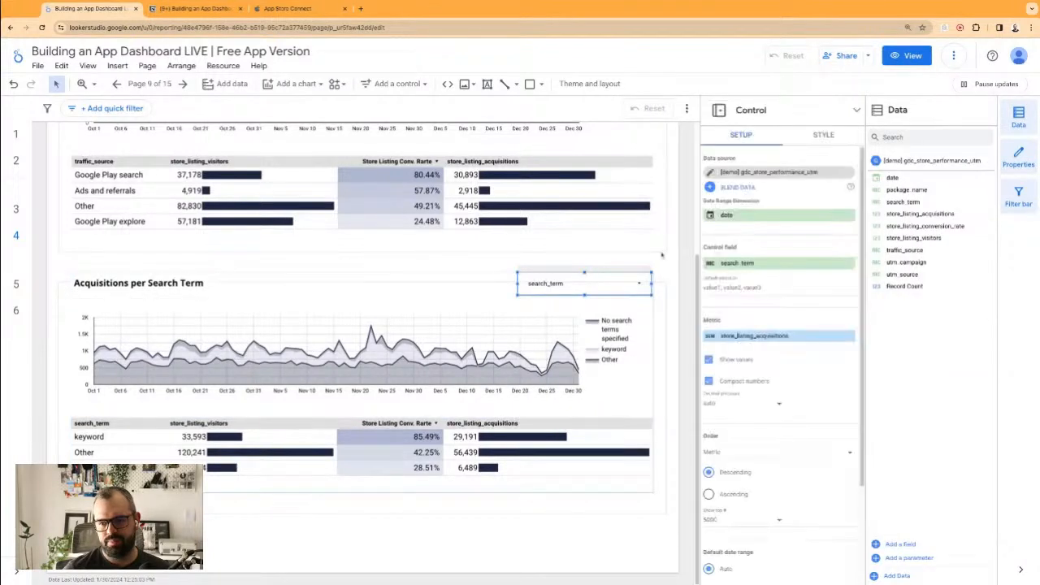
pyautogui.scroll(-1, 810, 417)
pyautogui.scroll(-1, 810, 417)
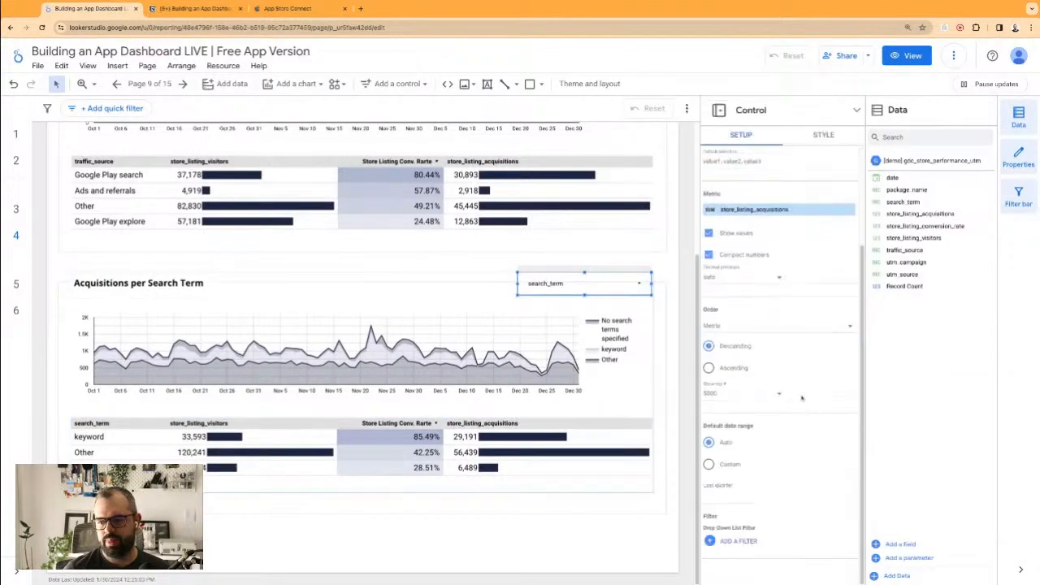
pyautogui.click(823, 144)
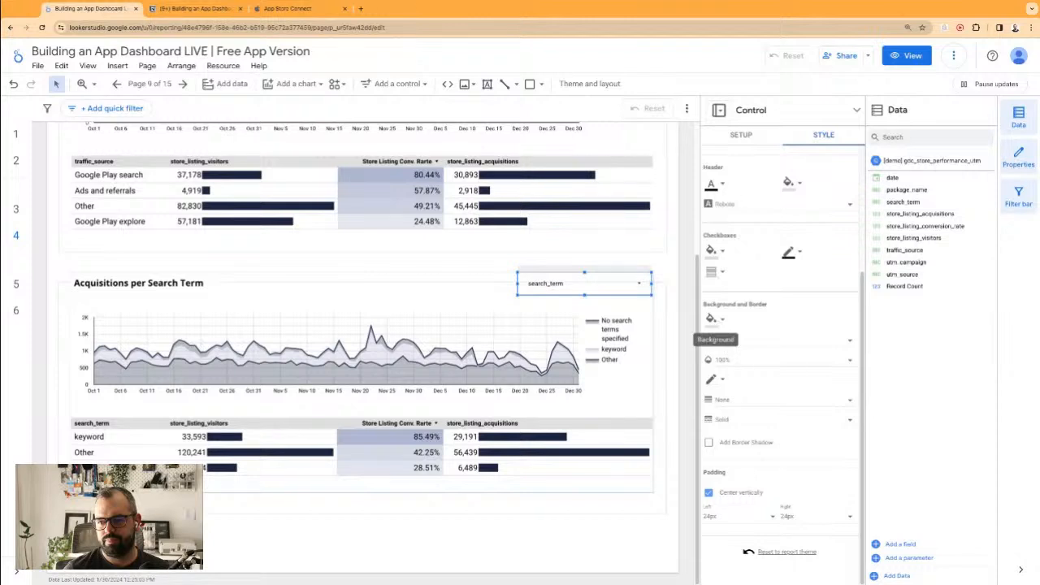
pyautogui.click(712, 319)
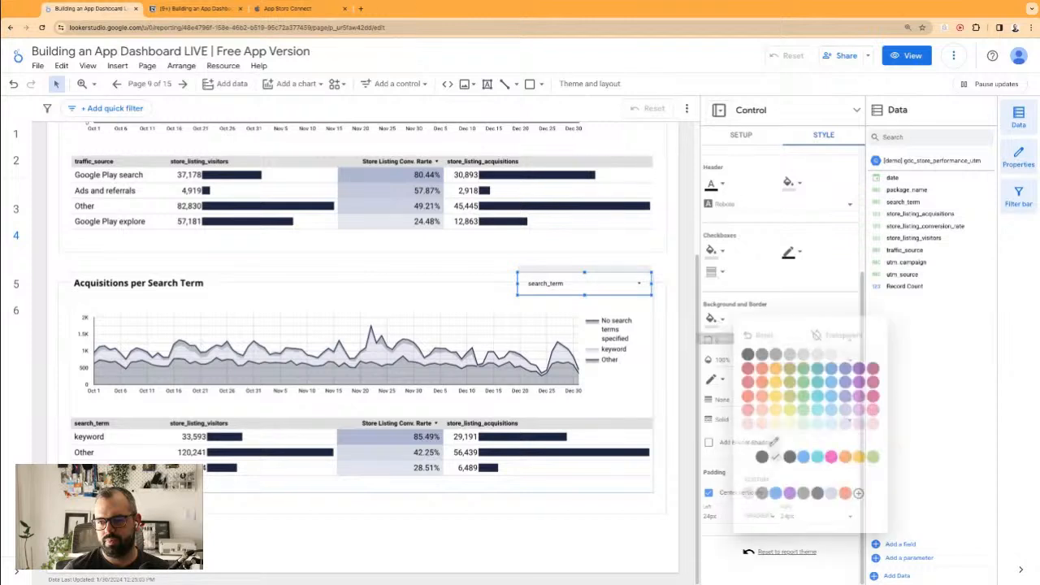
pyautogui.click(876, 354)
pyautogui.click(681, 326)
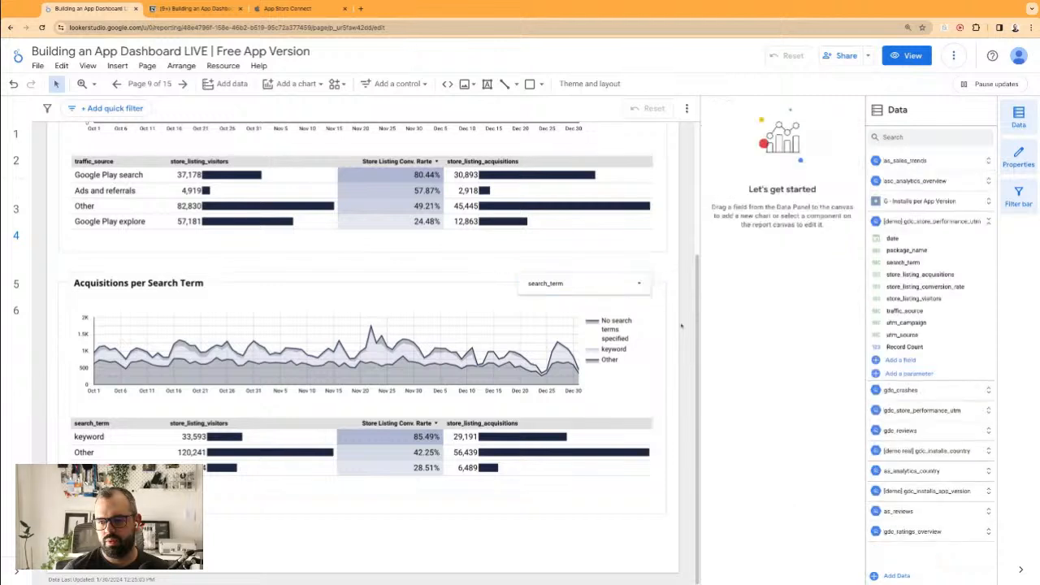
# - Test the search_term drop-down by filtering its section to keyword only, and clear the filter again
pyautogui.click(601, 283)
pyautogui.click(622, 330)
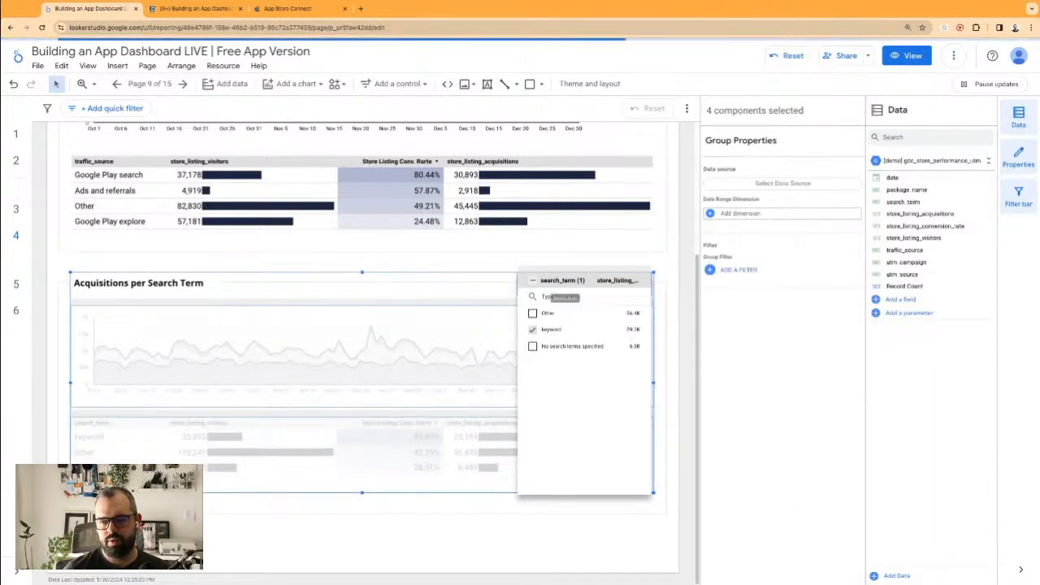
pyautogui.click(497, 266)
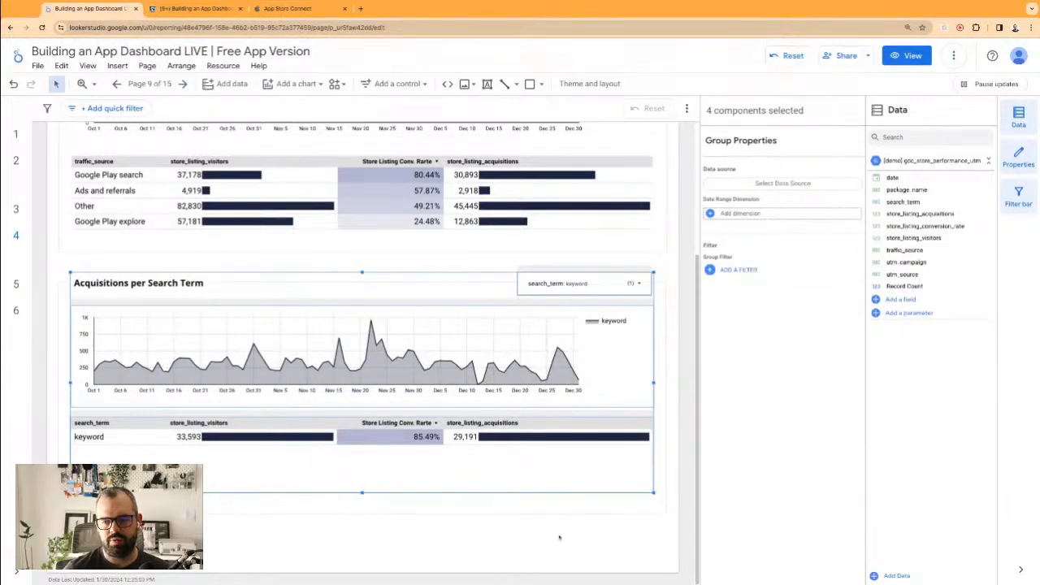
pyautogui.click(615, 282)
pyautogui.click(534, 329)
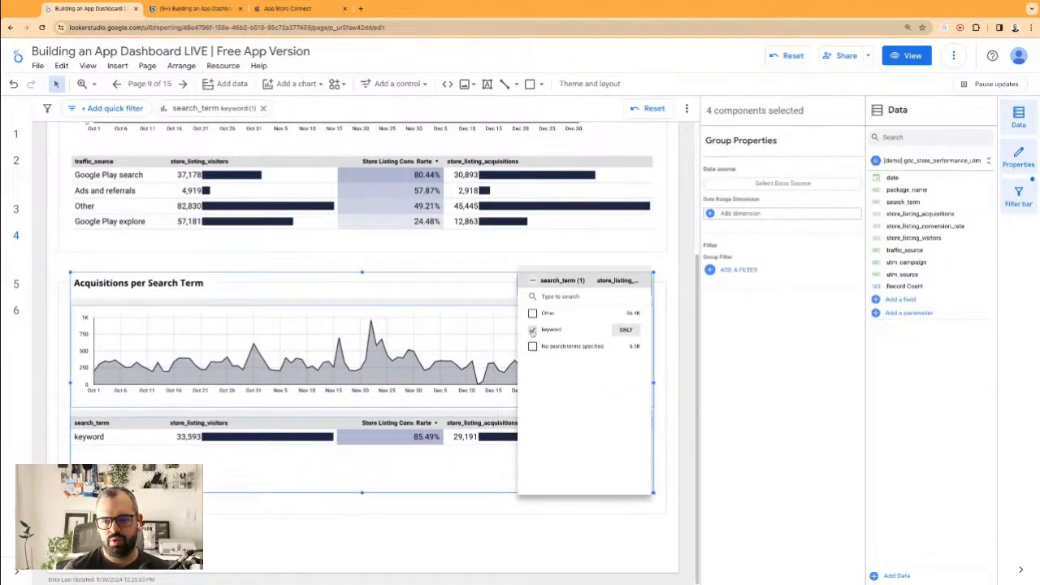
pyautogui.click(667, 415)
pyautogui.scroll(3, 297, 199)
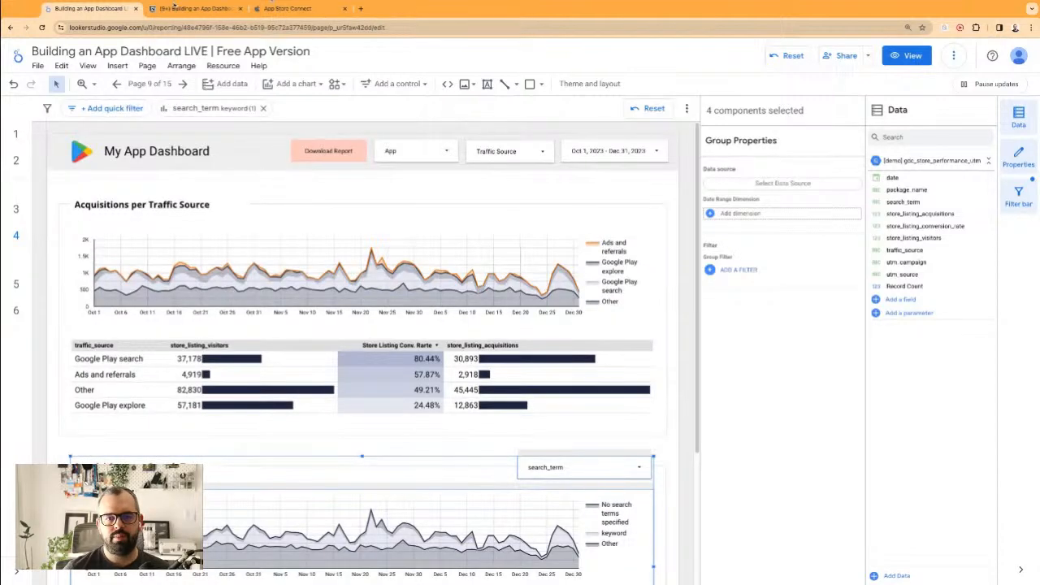
# - Switch to the Notion plan and strike through "GP: Search Term / UTMs" in the metrics and dimensions table
pyautogui.click(174, 7)
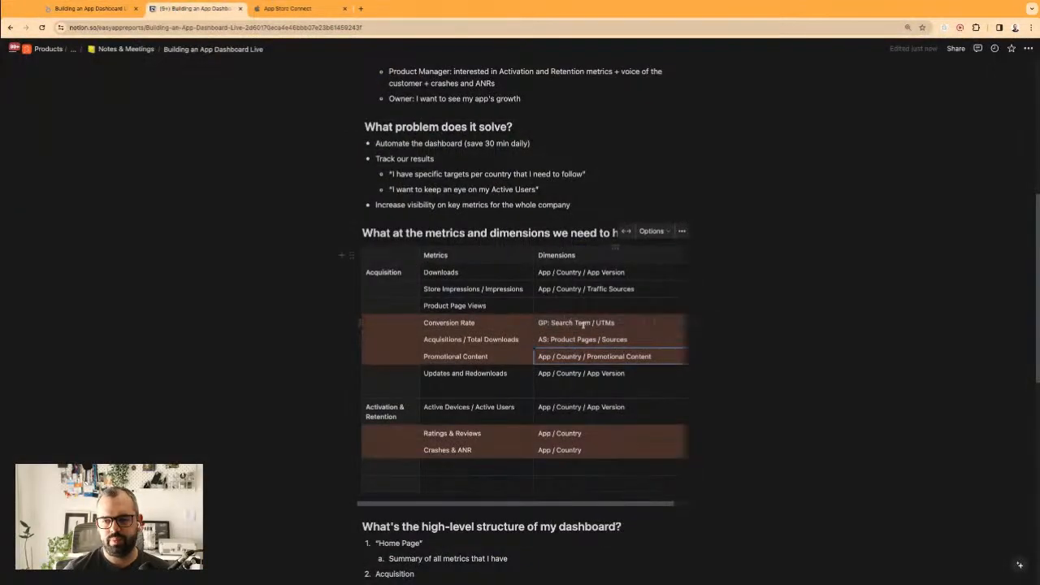
pyautogui.tripleClick(565, 324)
pyautogui.press('super+shift+s')
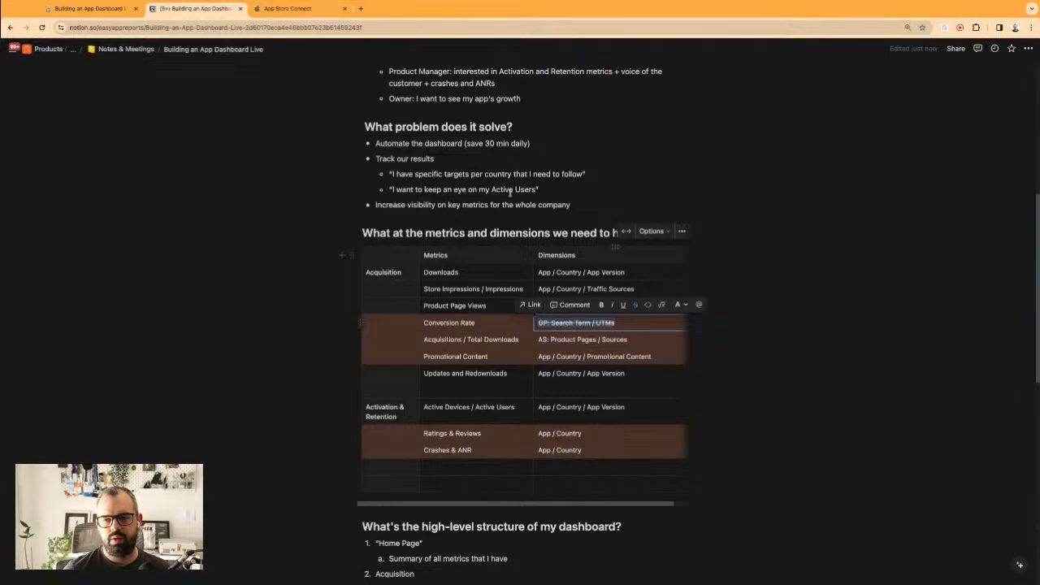
# - Switch back to the Looker Studio dashboard and duplicate the Search Terms and Traffic Sources page
pyautogui.click(276, 9)
pyautogui.click(195, 9)
pyautogui.click(96, 9)
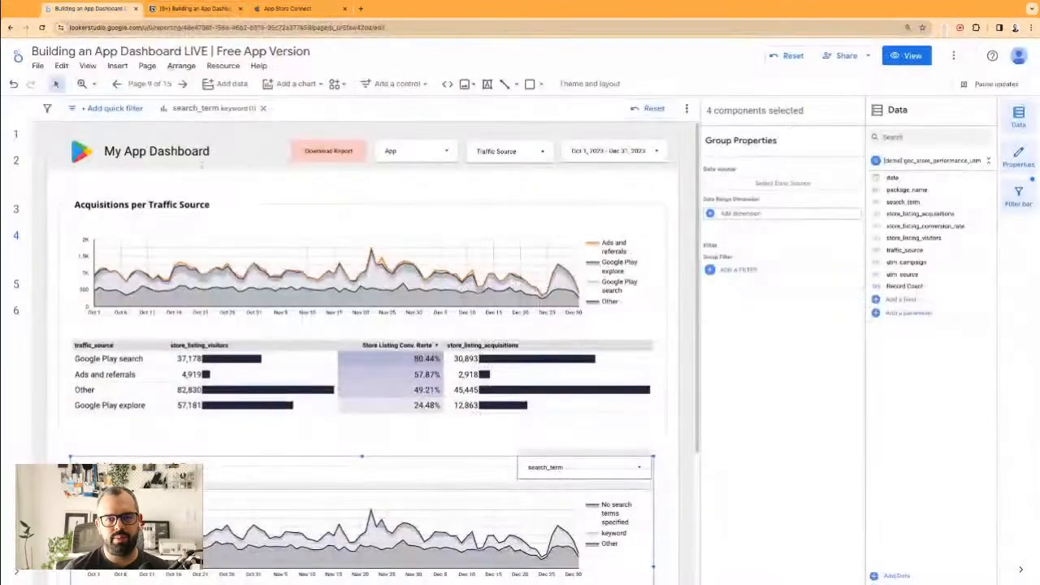
pyautogui.click(259, 206)
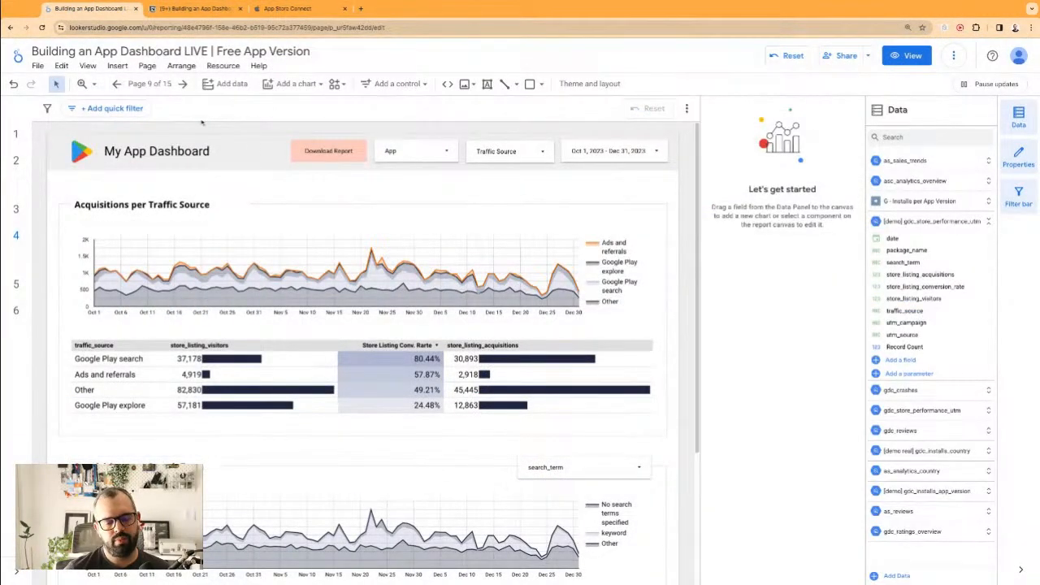
pyautogui.scroll(-5, 321, 360)
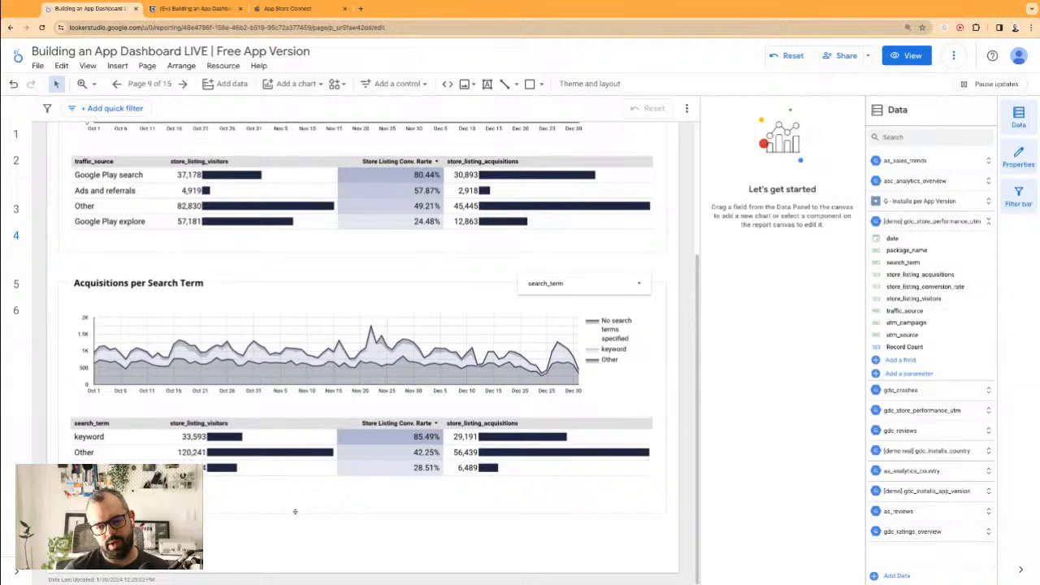
pyautogui.scroll(3, 313, 358)
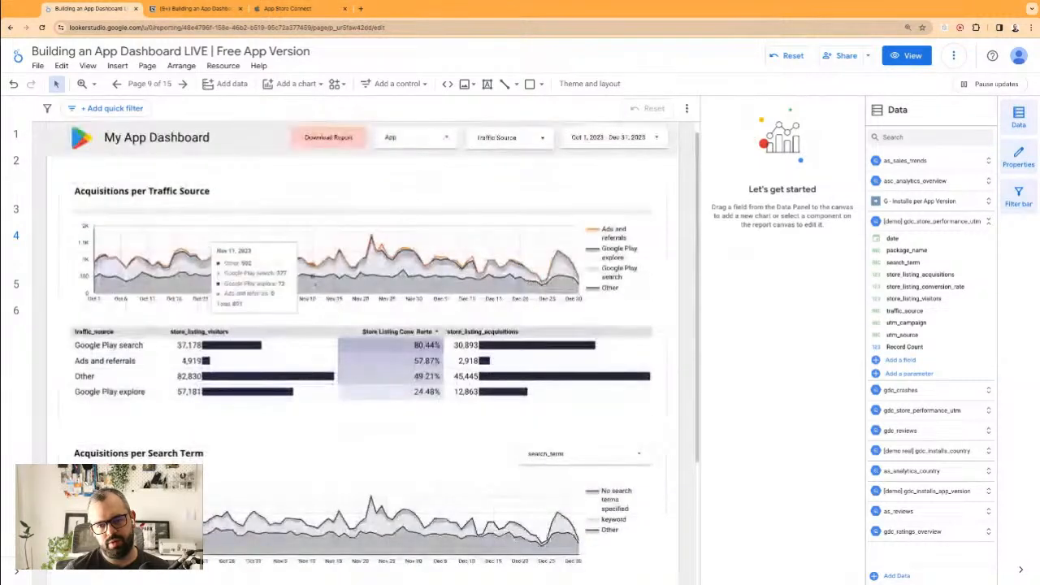
pyautogui.click(149, 83)
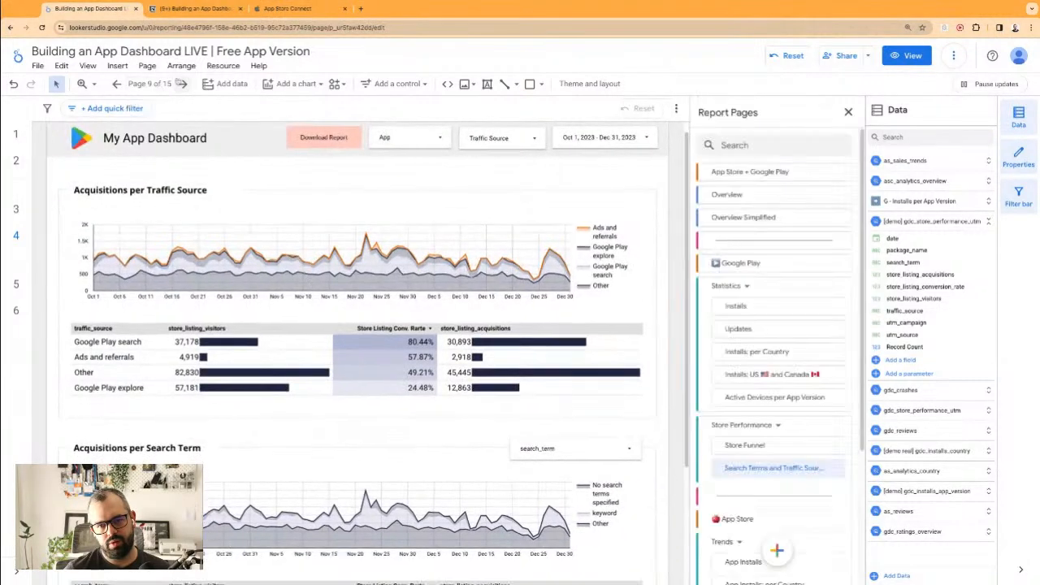
pyautogui.click(834, 469)
pyautogui.click(851, 345)
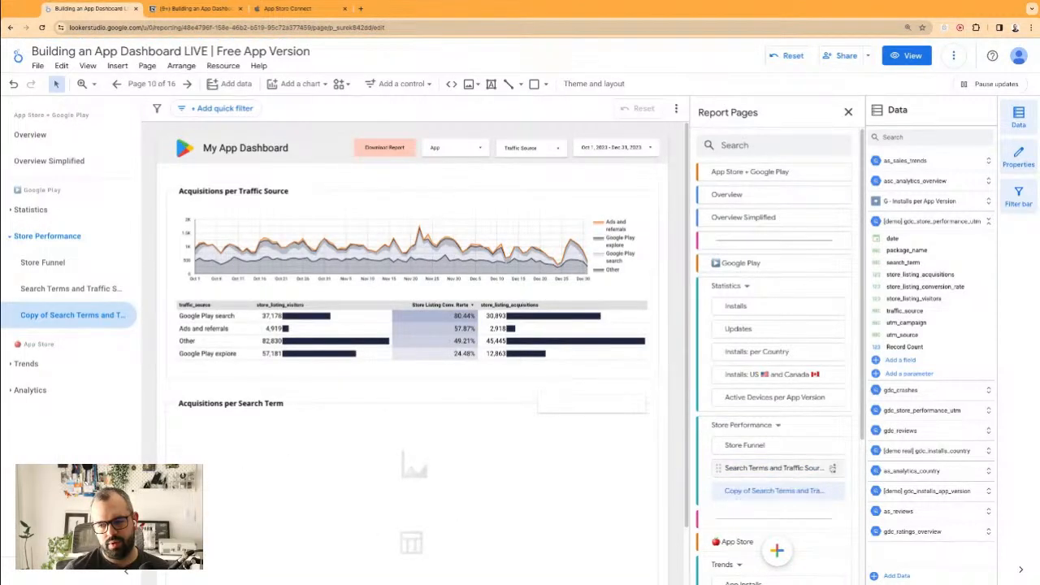
# - Rename the original Search Terms and Traffic Sources page as "Search Terms"
pyautogui.click(833, 469)
pyautogui.click(852, 265)
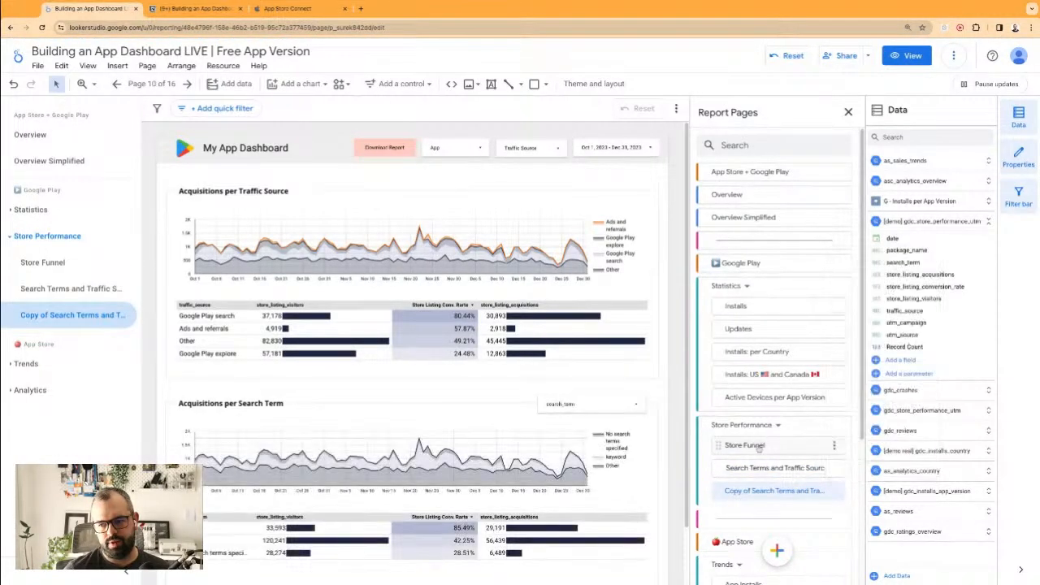
pyautogui.moveTo(770, 468); pyautogui.dragTo(825, 469)
pyautogui.press('BackSpace')
pyautogui.press('Return')
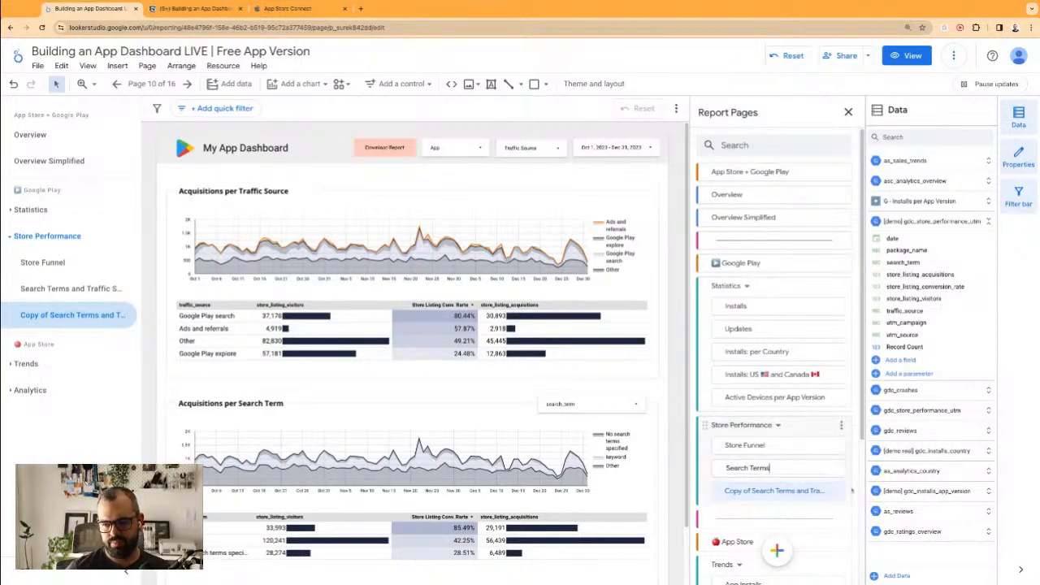
# - Rename the duplicated Search Terms and Traffic Sources page as "Traffic Sources & UTMs"
pyautogui.doubleClick(776, 491)
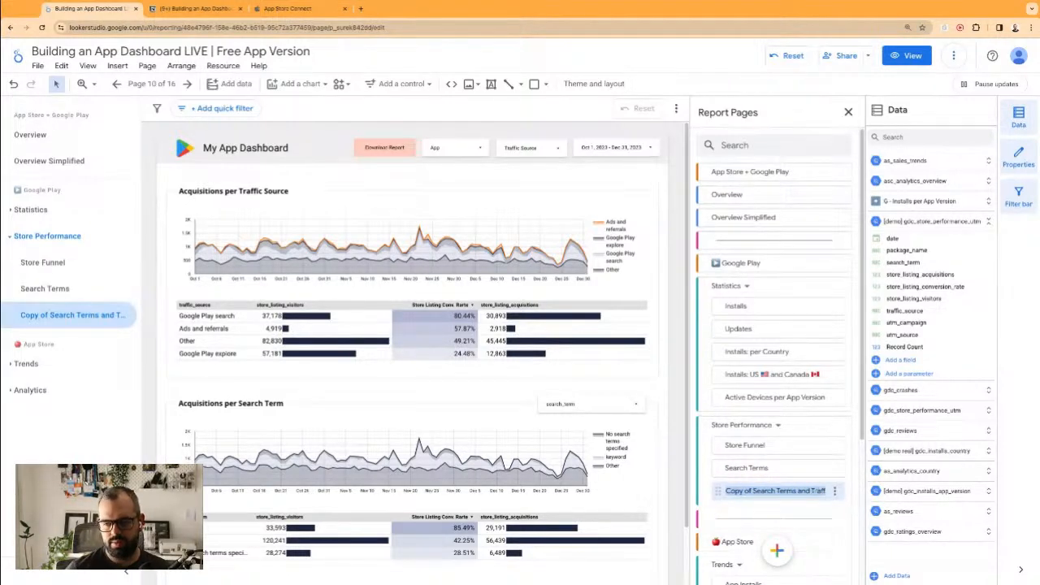
pyautogui.press('Left')
pyautogui.hotkey('alt', 'shift', 'Right')
pyautogui.hotkey('alt', 'shift', 'Right')
pyautogui.hotkey('alt', 'shift', 'Right')
pyautogui.hotkey('alt', 'shift', 'Right')
pyautogui.hotkey('alt', 'shift', 'Right')
pyautogui.write('Traffic')
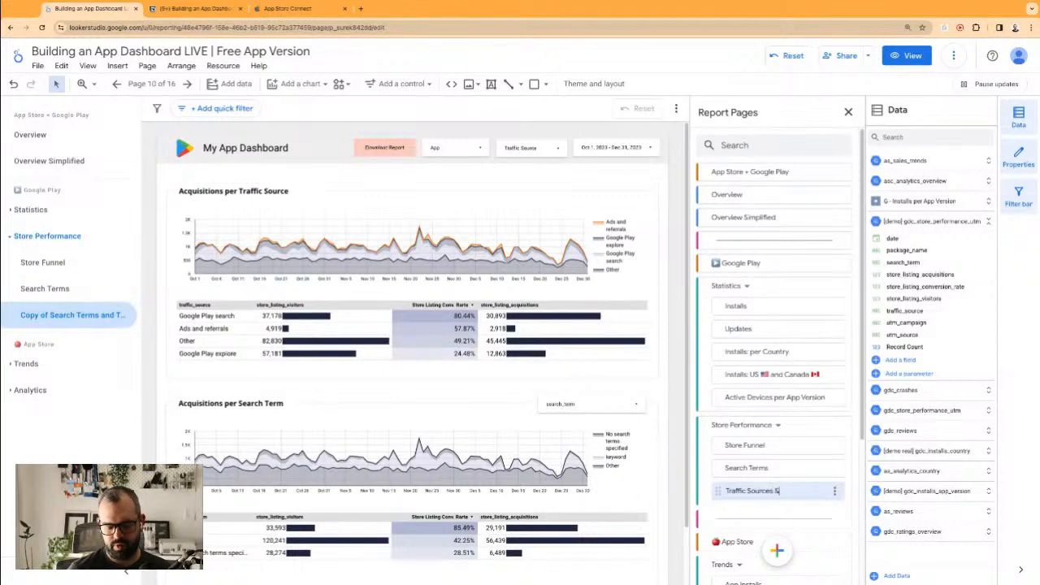
pyautogui.press('Return')
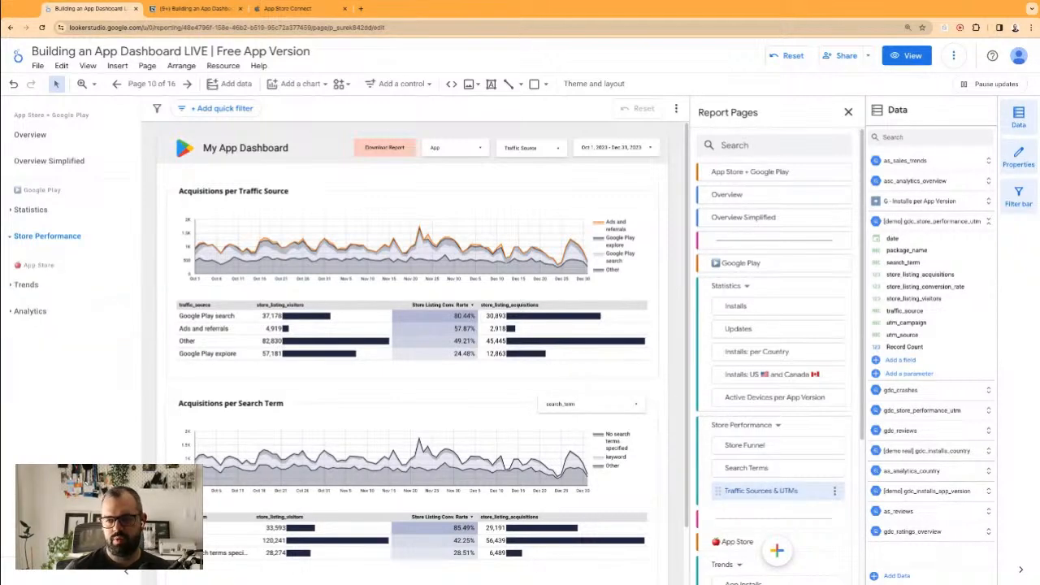
# - Delete the whole Acquisitions per Search Term section from the Traffic Sources & UTMs page
pyautogui.scroll(-1, 454, 536)
pyautogui.click(489, 540)
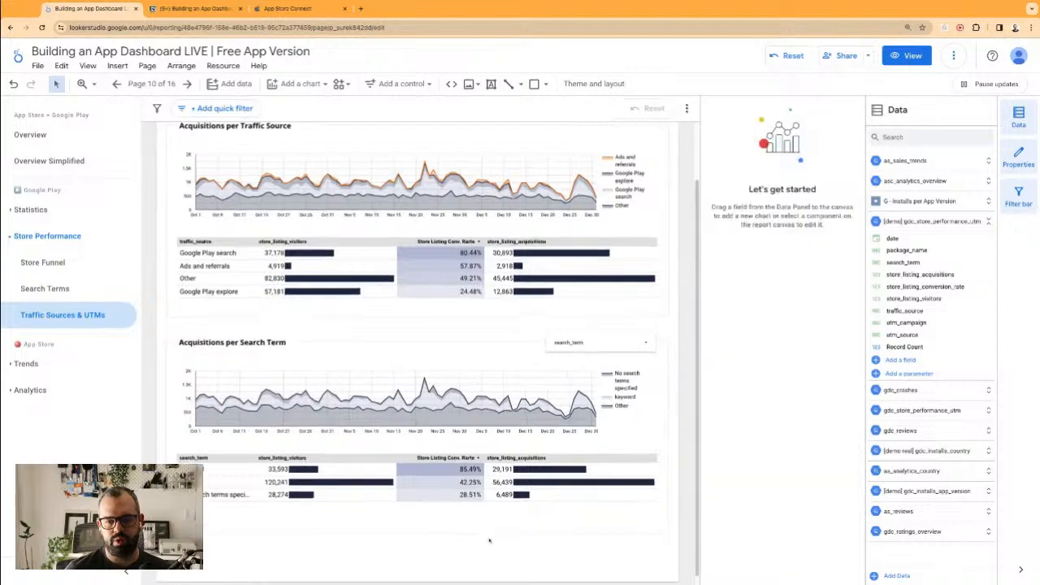
pyautogui.moveTo(554, 550); pyautogui.dragTo(186, 342)
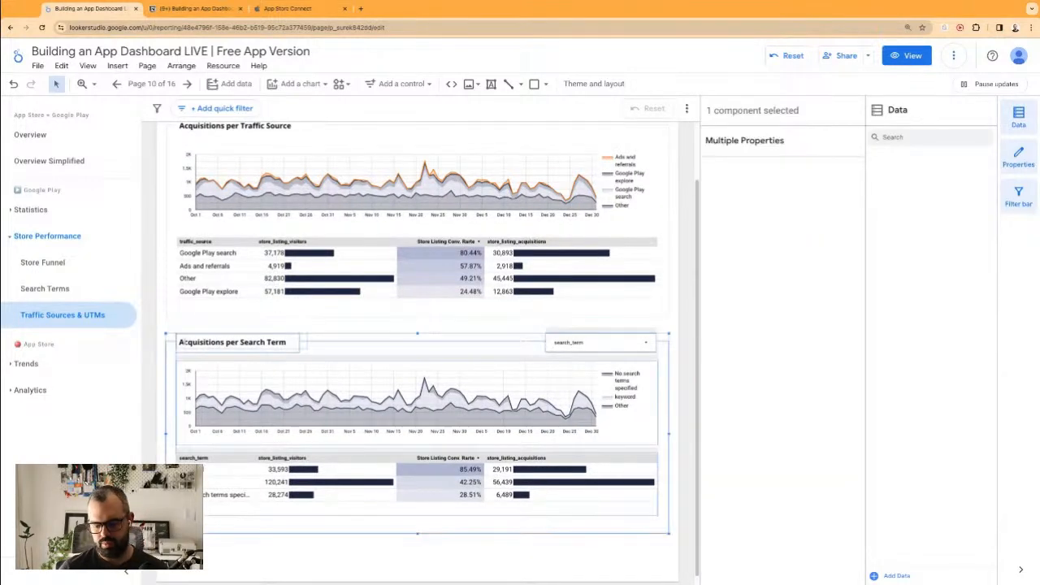
pyautogui.press('Delete')
# - Duplicate the Acquisitions per Traffic Source section and place the copy directly below the original
pyautogui.scroll(1, 244, 370)
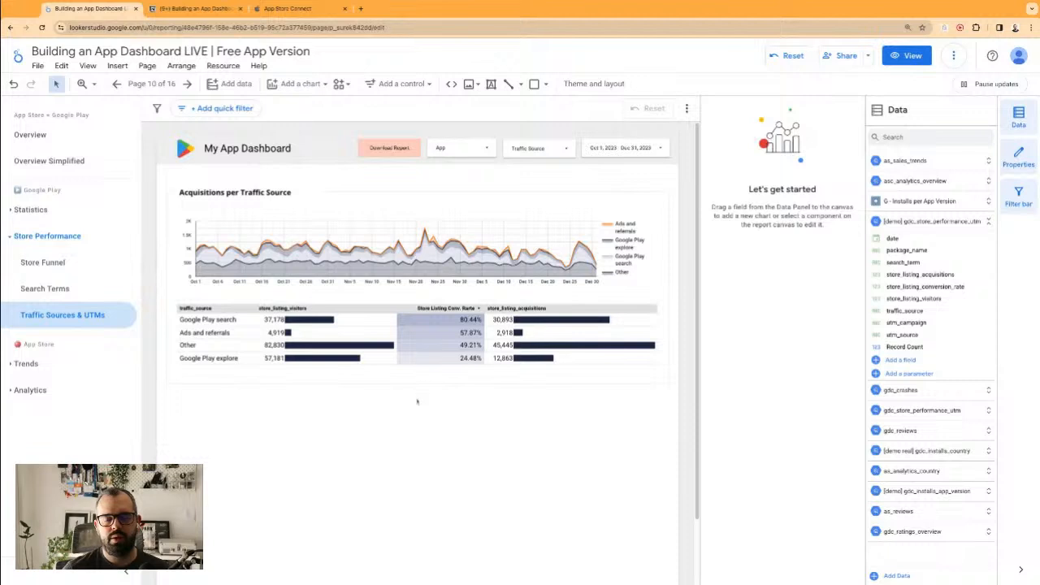
pyautogui.moveTo(622, 440); pyautogui.dragTo(240, 452)
pyautogui.scroll(-2, 616, 413)
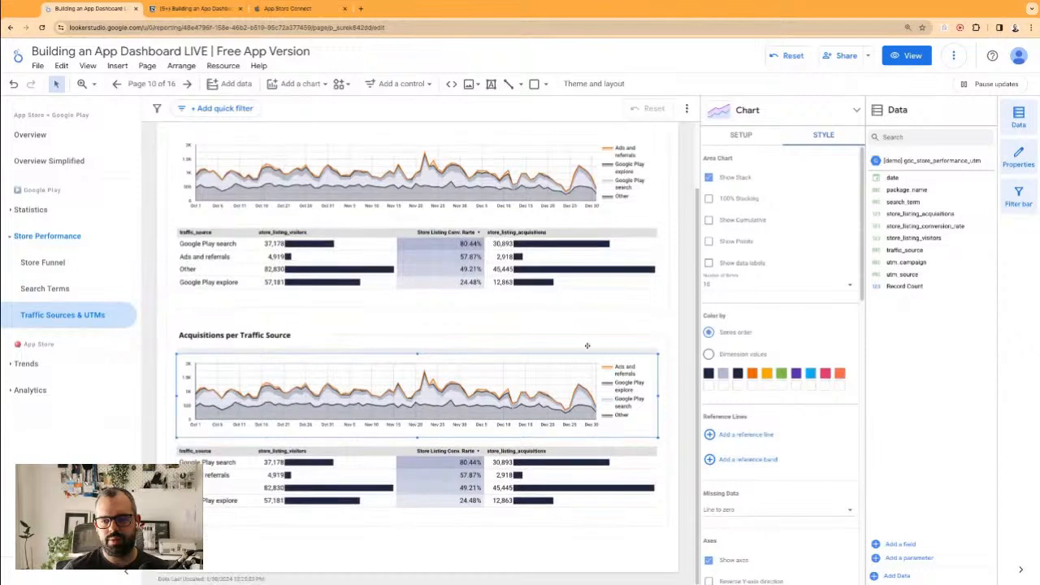
pyautogui.click(579, 322)
# - Set the breakdown dimension of the lower area chart to utm_source
pyautogui.click(528, 397)
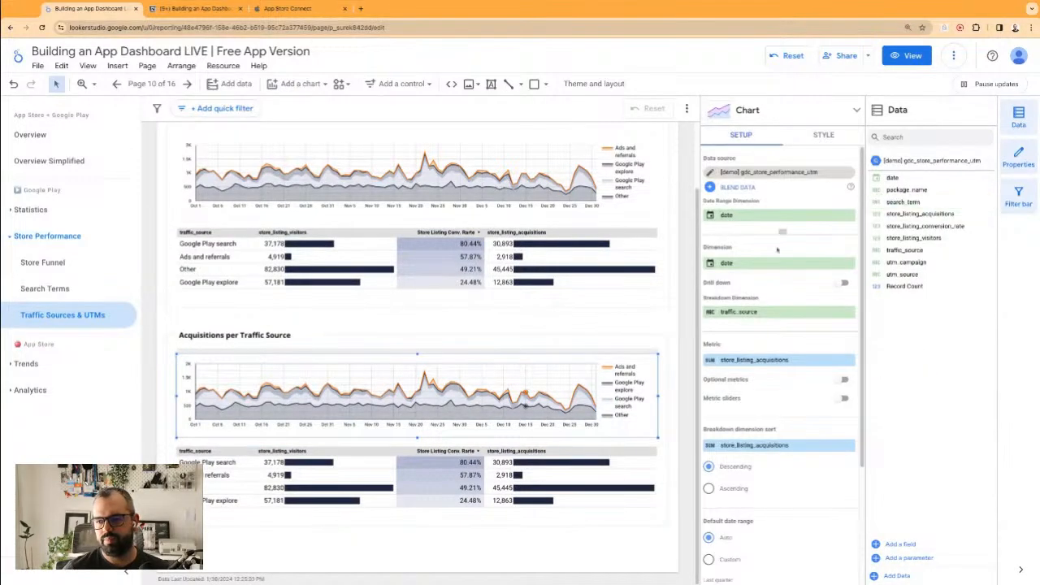
pyautogui.click(744, 269)
pyautogui.click(732, 312)
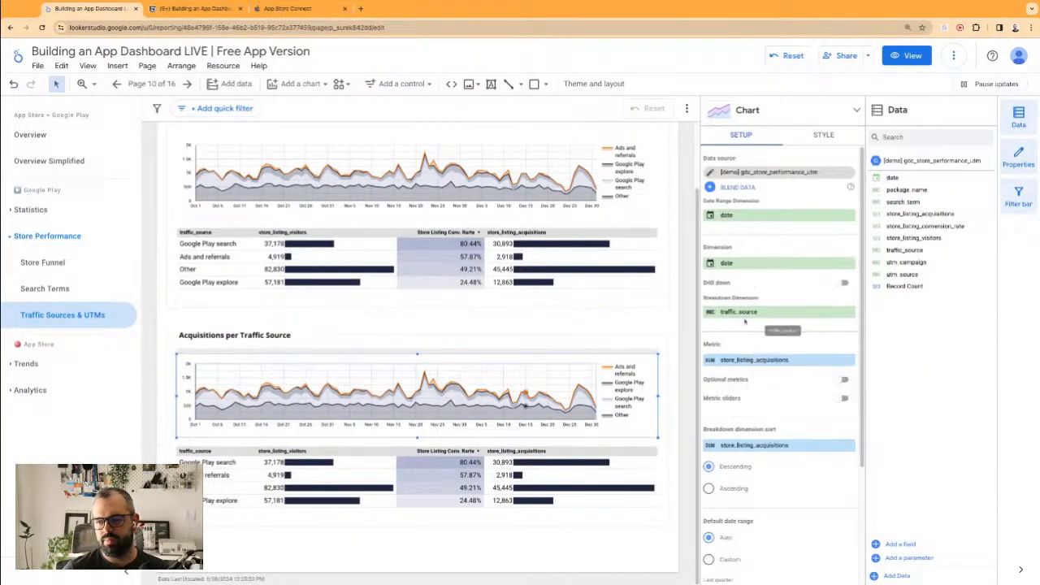
pyautogui.click(731, 312)
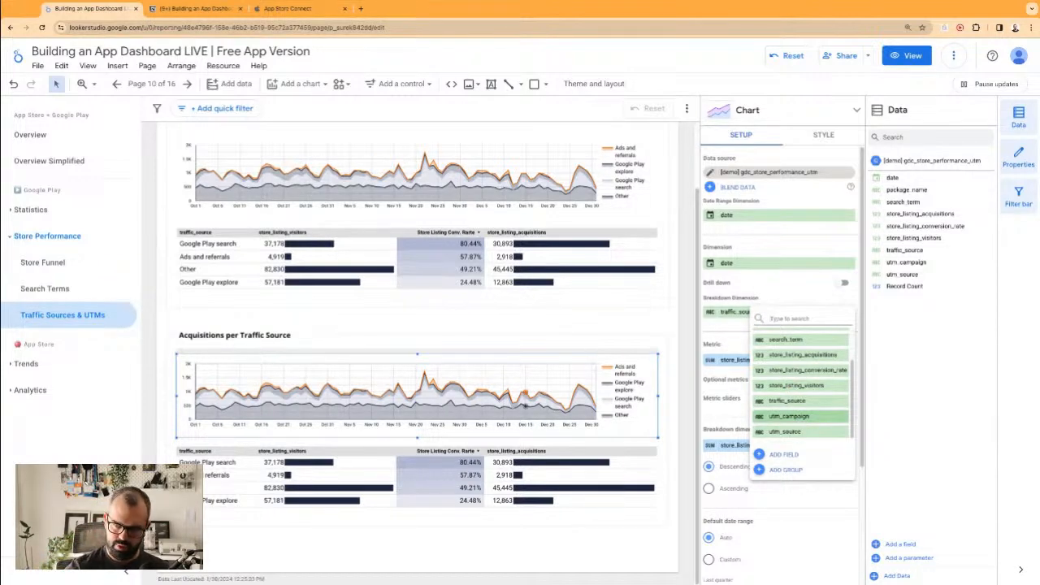
pyautogui.click(785, 432)
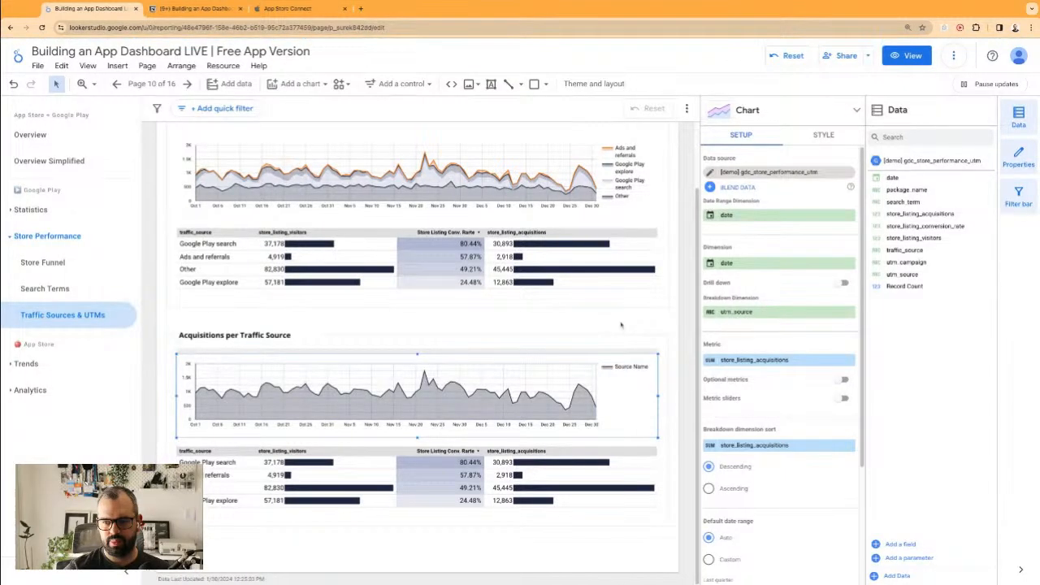
# - Change the lower table's dimension to utm_source and add utm_campaign as a second dimension
pyautogui.click(539, 493)
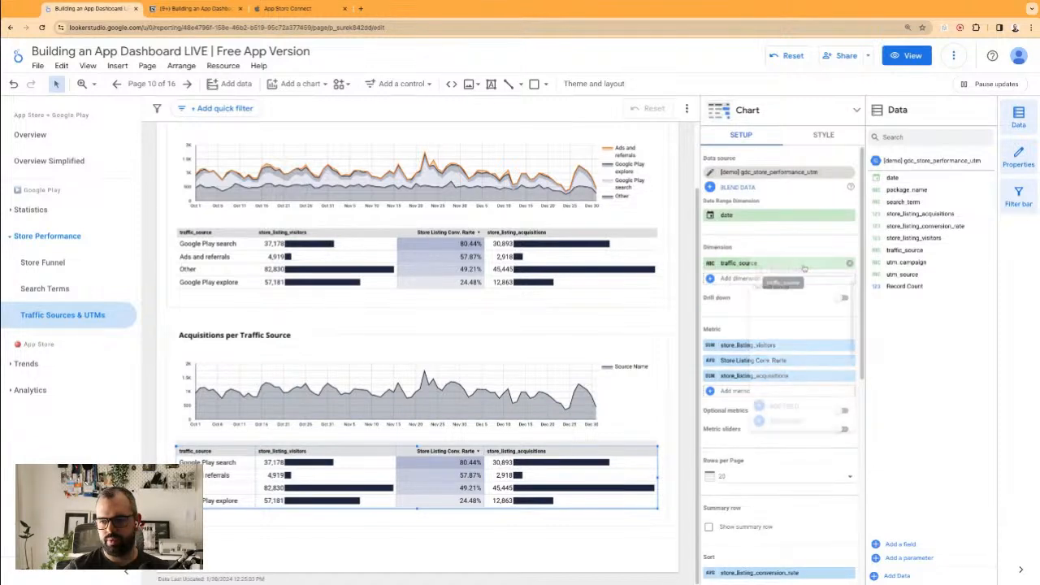
pyautogui.click(740, 263)
pyautogui.scroll(-2, 809, 368)
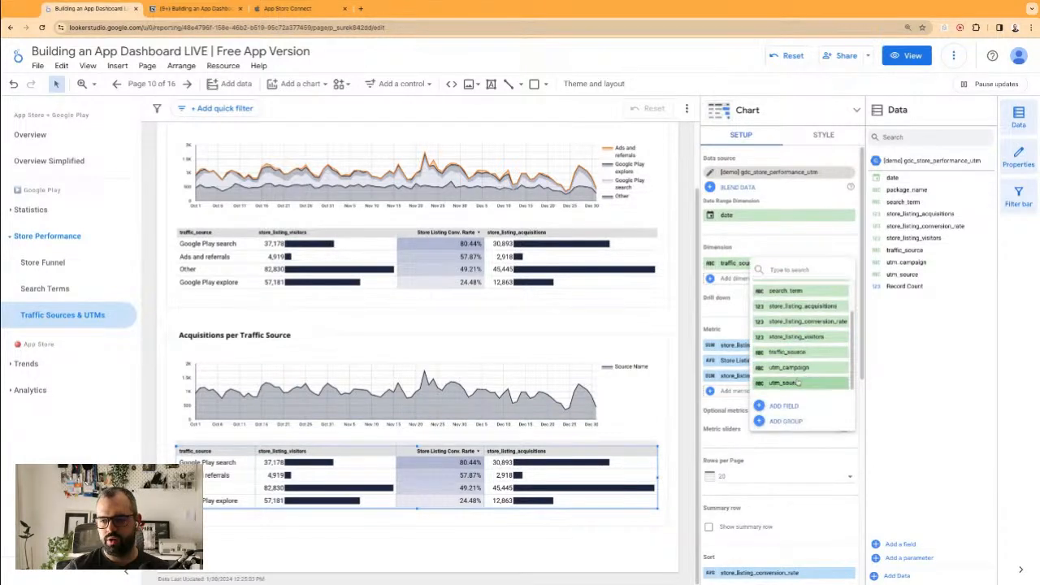
pyautogui.moveTo(800, 381); pyautogui.dragTo(802, 324)
pyautogui.scroll(2, 801, 323)
pyautogui.scroll(-2, 800, 337)
pyautogui.click(792, 383)
pyautogui.click(759, 279)
pyautogui.scroll(-2, 800, 367)
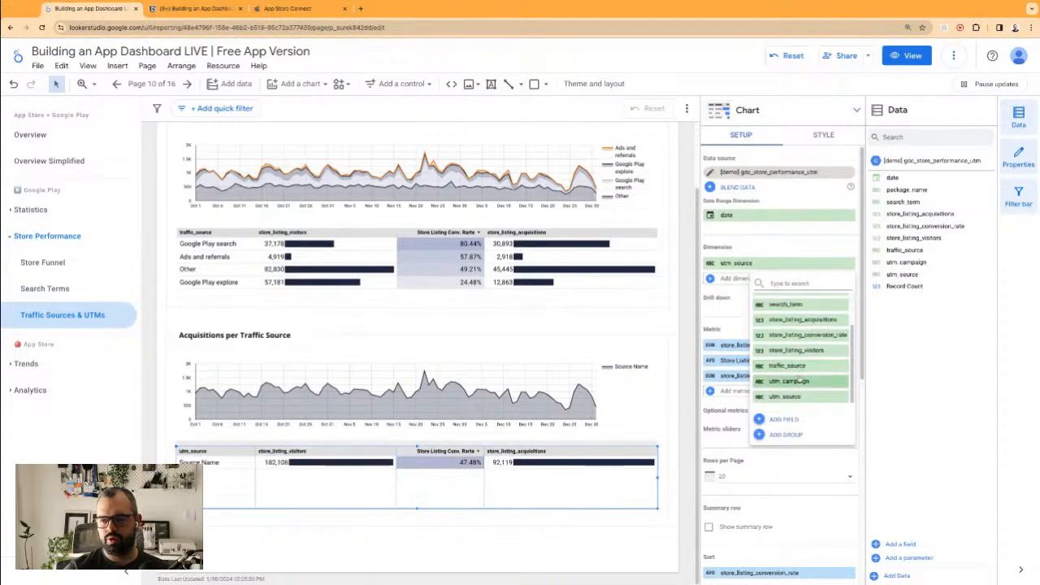
pyautogui.click(790, 381)
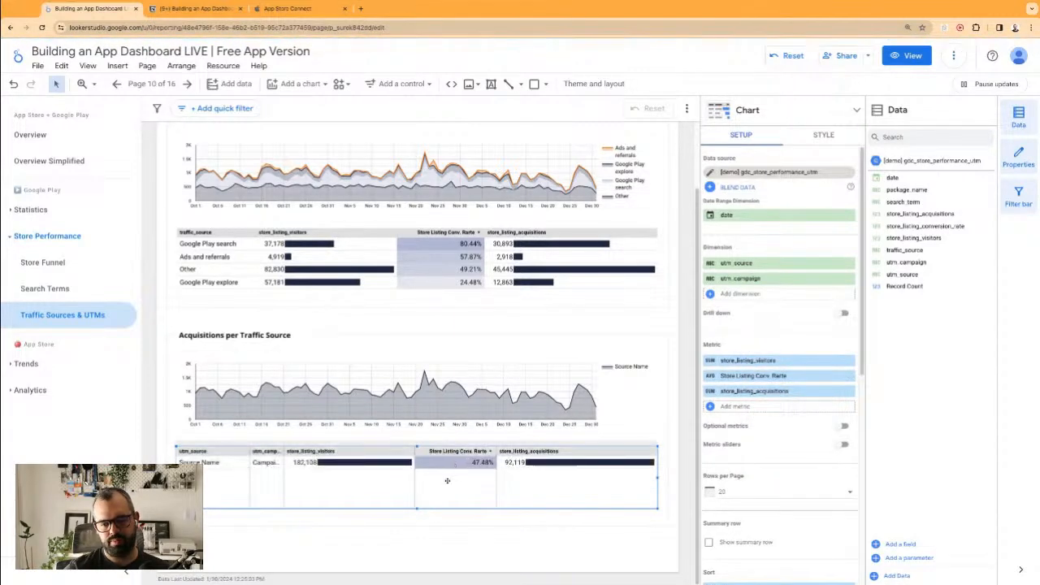
# - Adjust the lower table's column widths, giving utm_campaign more room and narrowing the store_listing_acquisitions column
pyautogui.moveTo(246, 449); pyautogui.dragTo(226, 450)
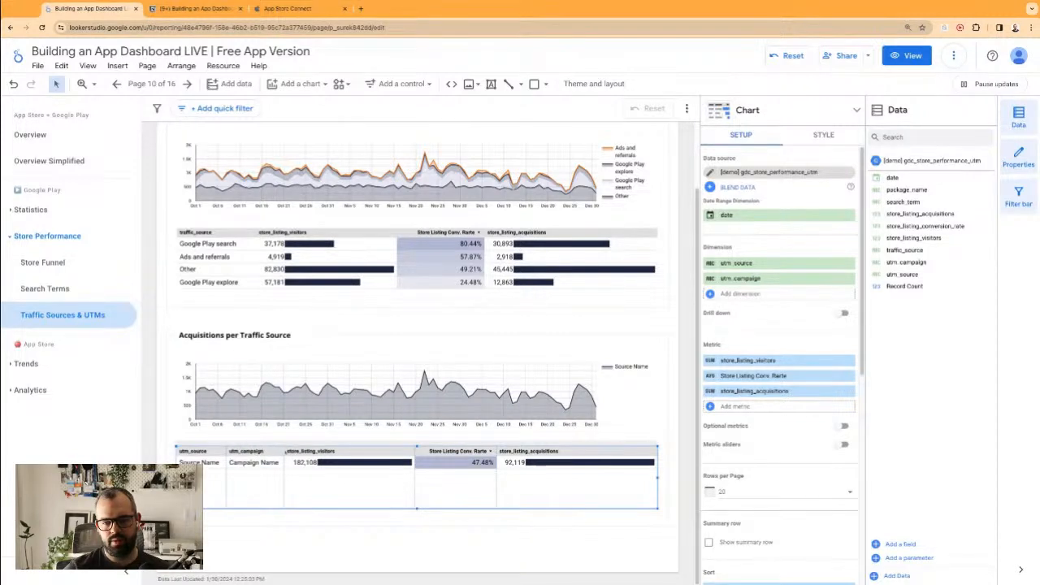
pyautogui.moveTo(283, 450); pyautogui.dragTo(303, 450)
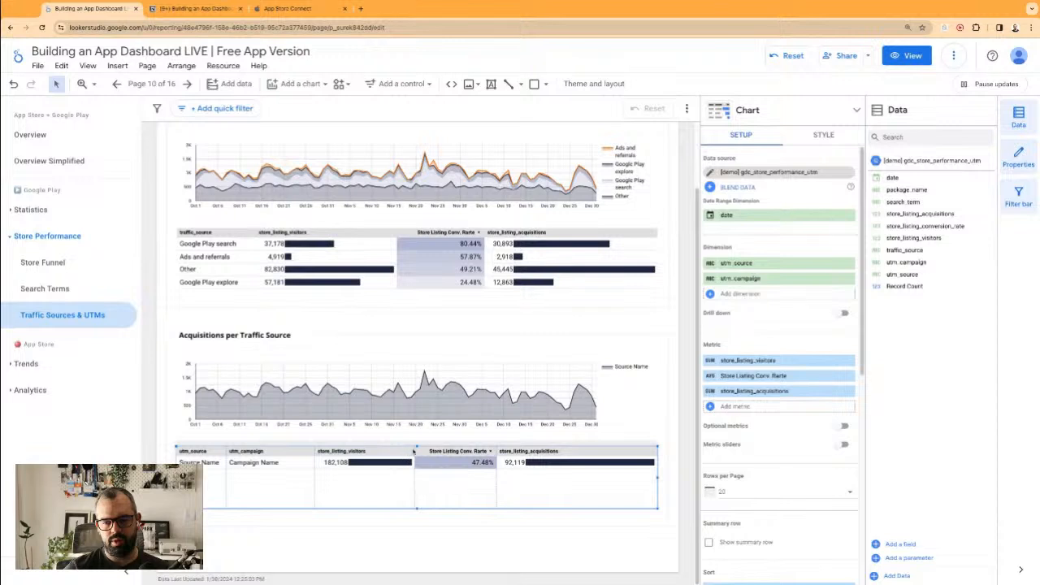
pyautogui.moveTo(415, 450); pyautogui.dragTo(424, 450)
pyautogui.moveTo(496, 451); pyautogui.dragTo(535, 451)
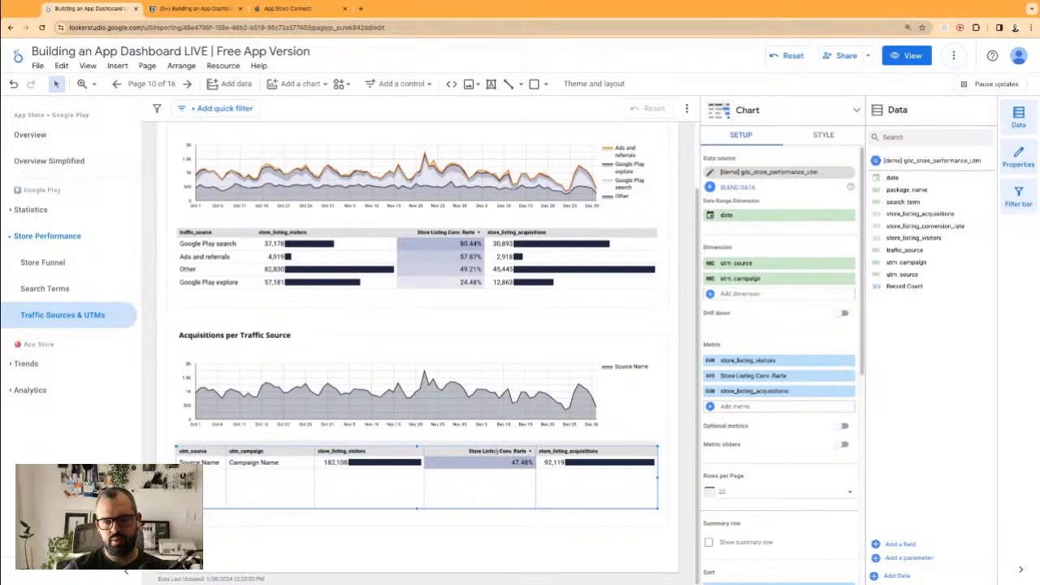
pyautogui.moveTo(424, 451); pyautogui.dragTo(447, 452)
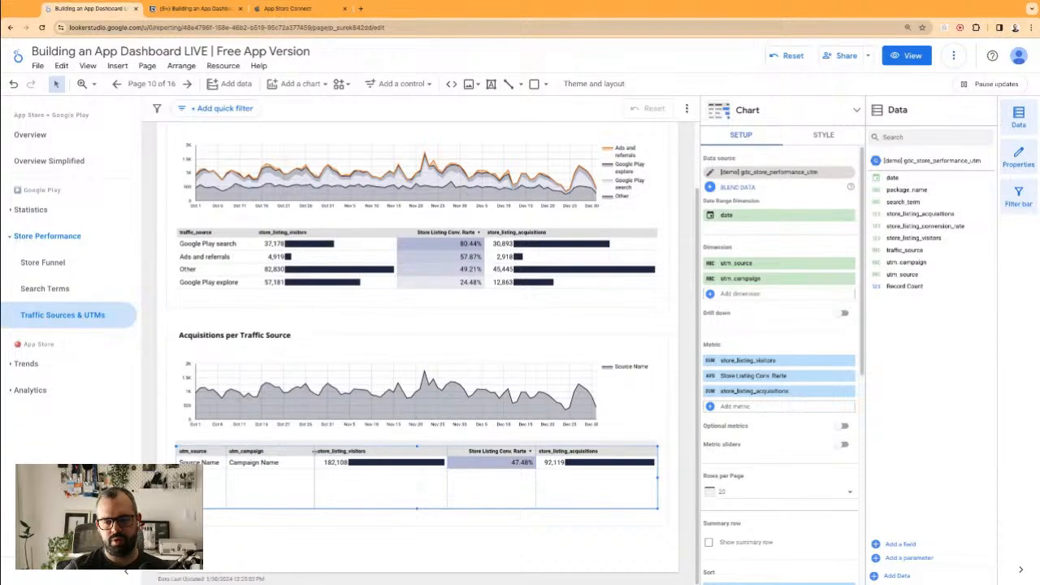
pyautogui.moveTo(313, 450); pyautogui.dragTo(337, 451)
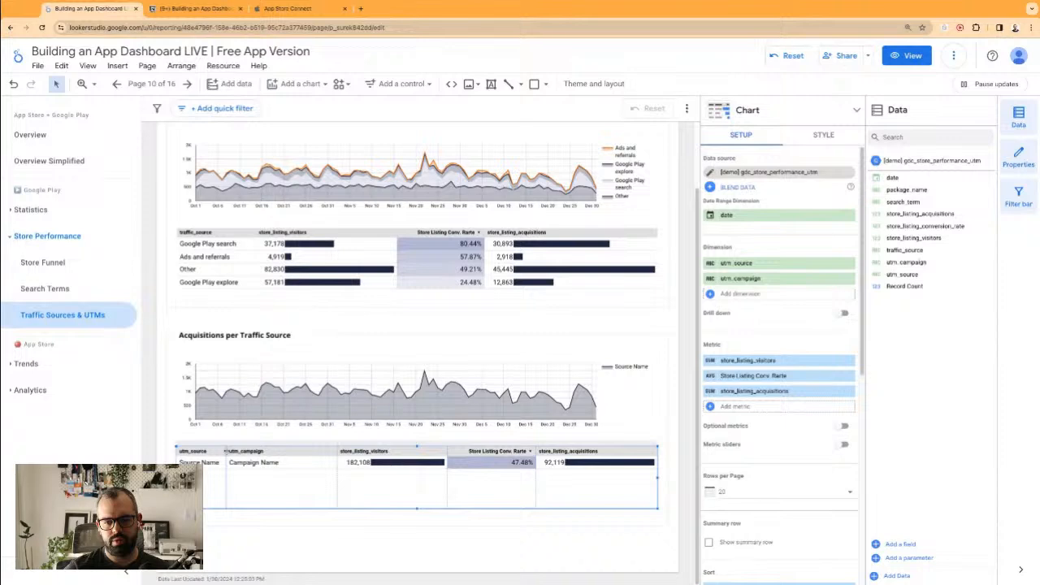
pyautogui.moveTo(225, 451); pyautogui.dragTo(247, 451)
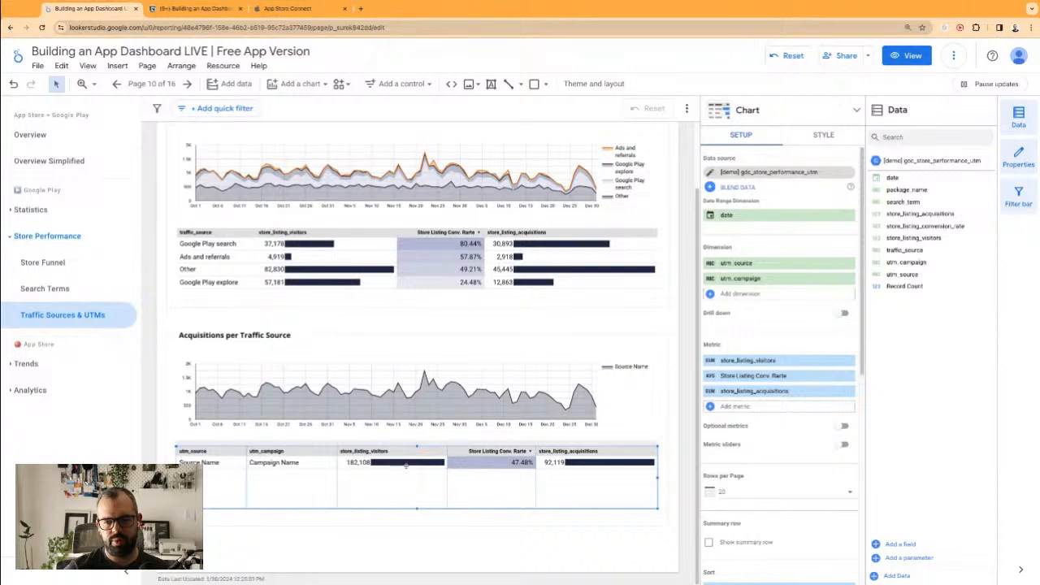
pyautogui.click(525, 526)
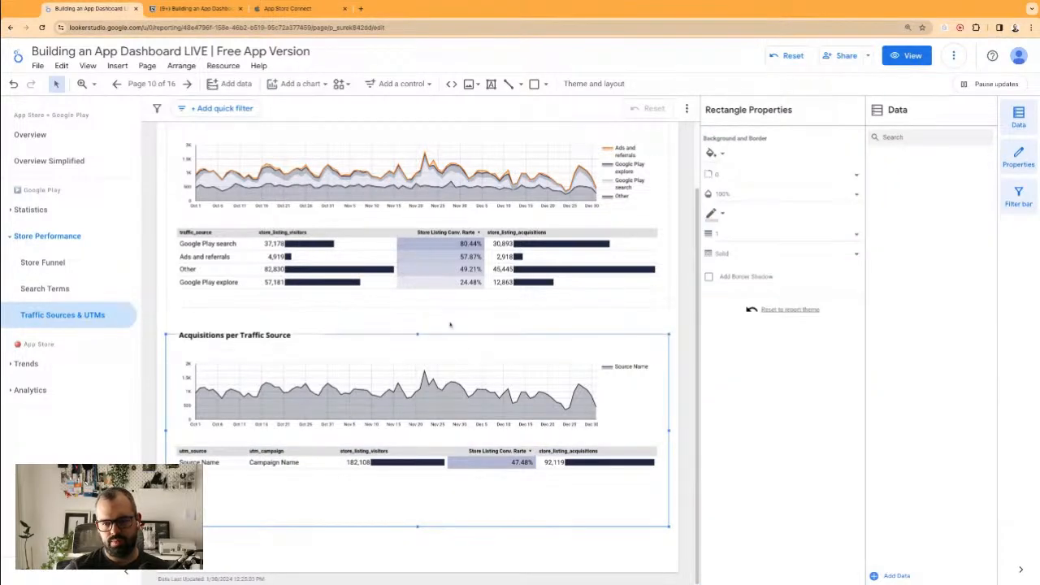
# - Change the title of the lower section to "Acquisitions per UTM"
pyautogui.click(286, 325)
pyautogui.click(260, 334)
pyautogui.doubleClick(266, 335)
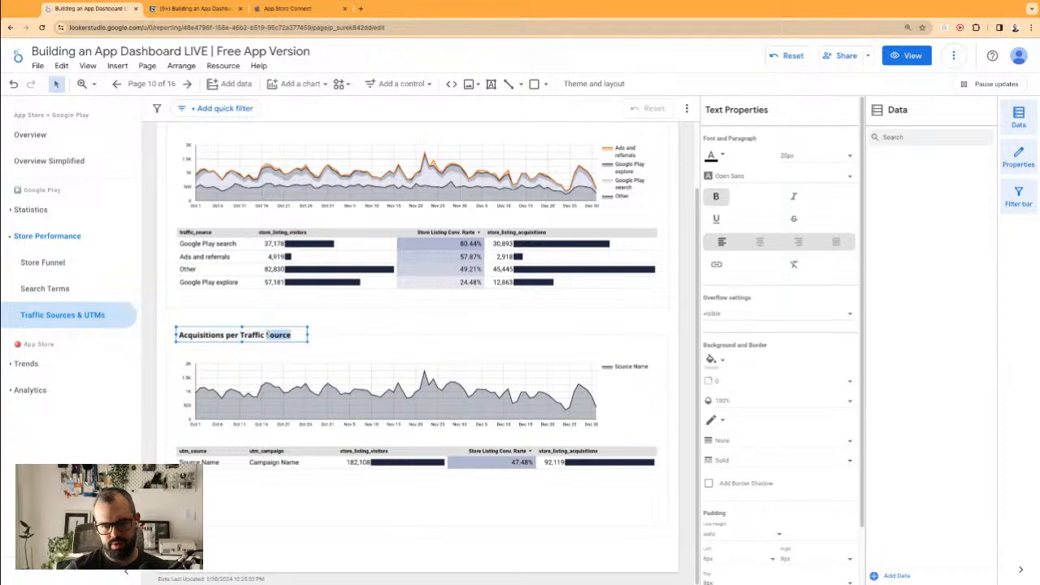
pyautogui.moveTo(292, 335); pyautogui.dragTo(242, 335)
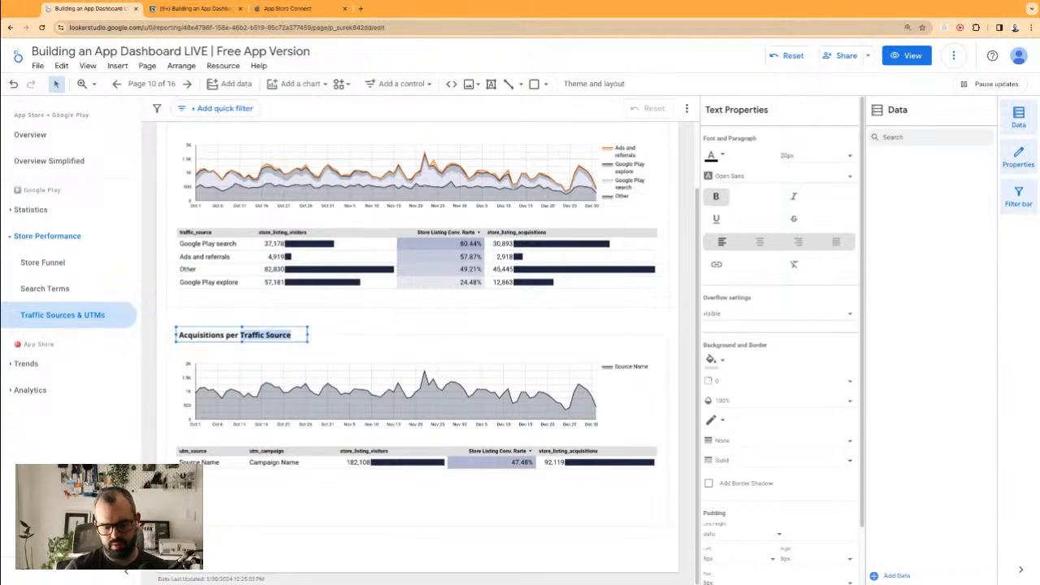
pyautogui.write('UTM')
pyautogui.click(357, 320)
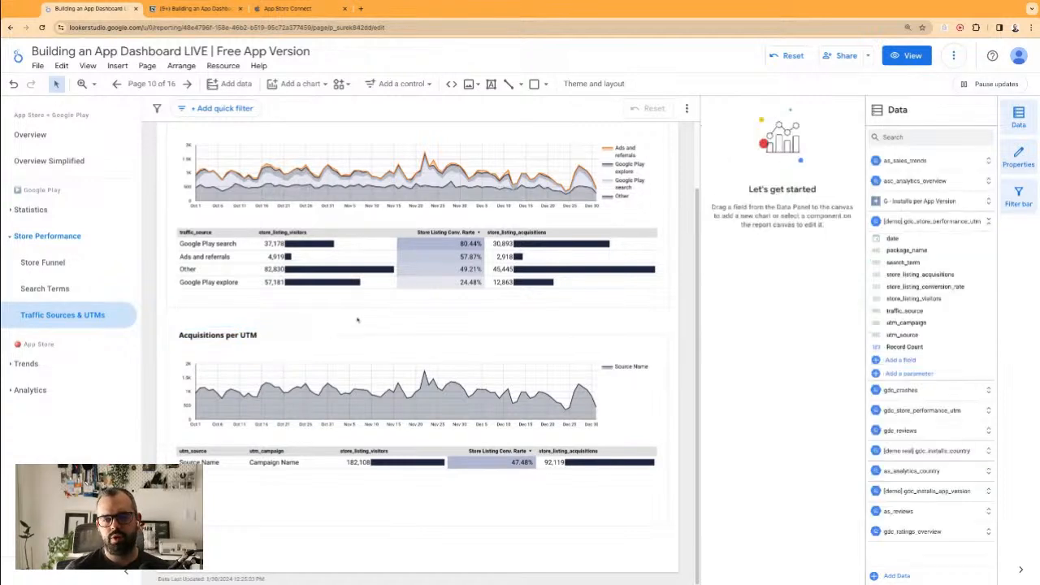
pyautogui.scroll(2, 355, 318)
pyautogui.scroll(-1, 340, 355)
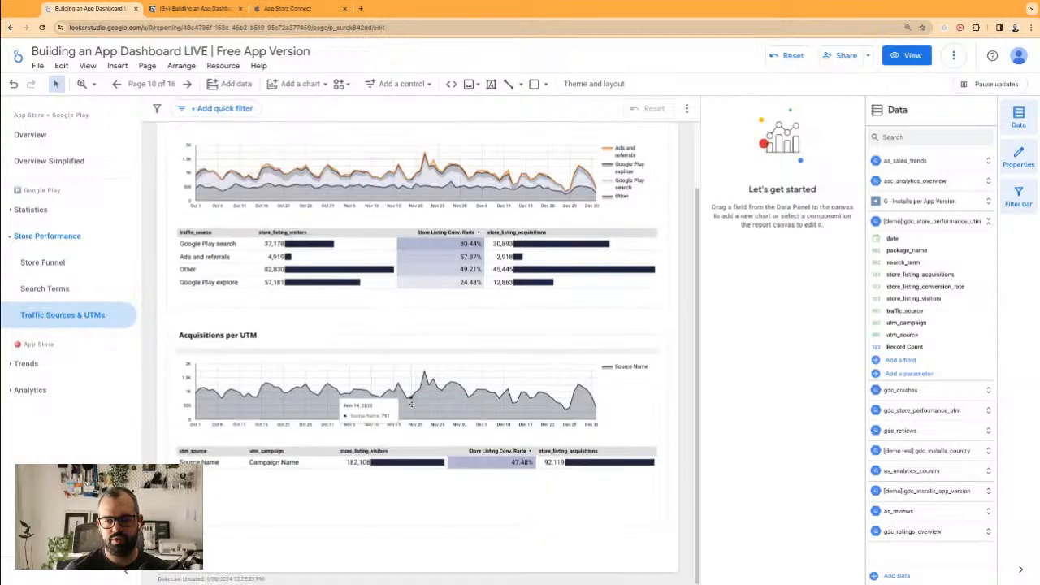
# - Open the Search Terms page and delete its Acquisitions per Traffic Source section
pyautogui.click(86, 289)
pyautogui.scroll(1, 253, 302)
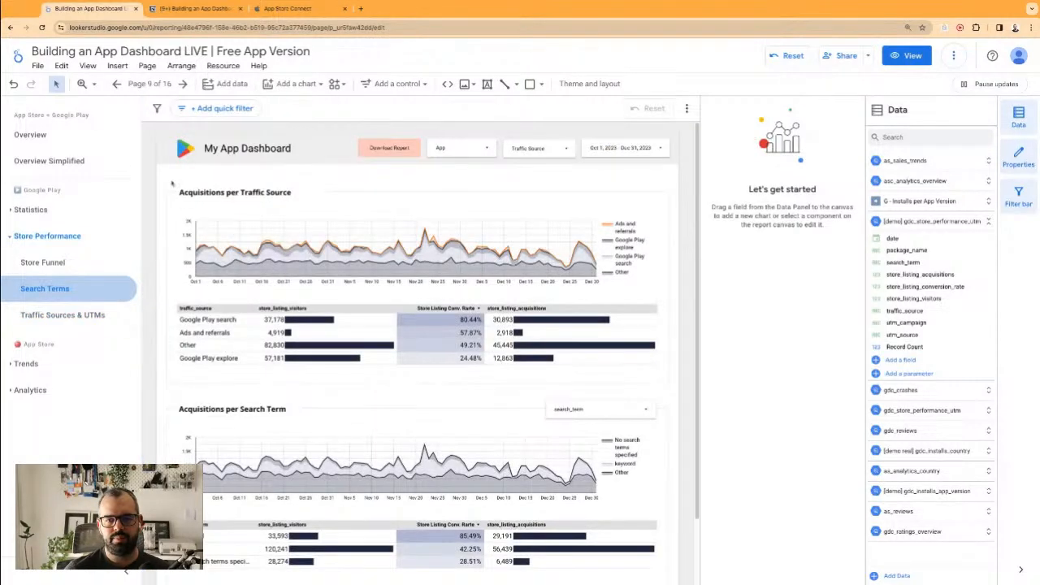
pyautogui.moveTo(171, 184); pyautogui.dragTo(625, 383)
pyautogui.press('Delete')
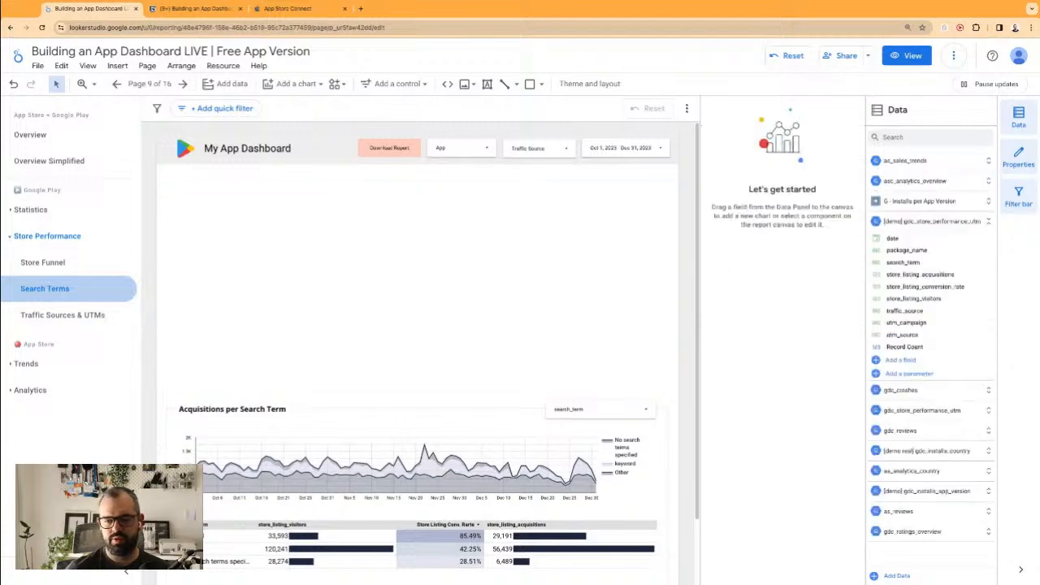
# - Move the Acquisitions per Search Term section up into the empty space below the page header
pyautogui.moveTo(184, 341); pyautogui.dragTo(598, 339)
pyautogui.moveTo(597, 559); pyautogui.dragTo(597, 336)
pyautogui.click(602, 426)
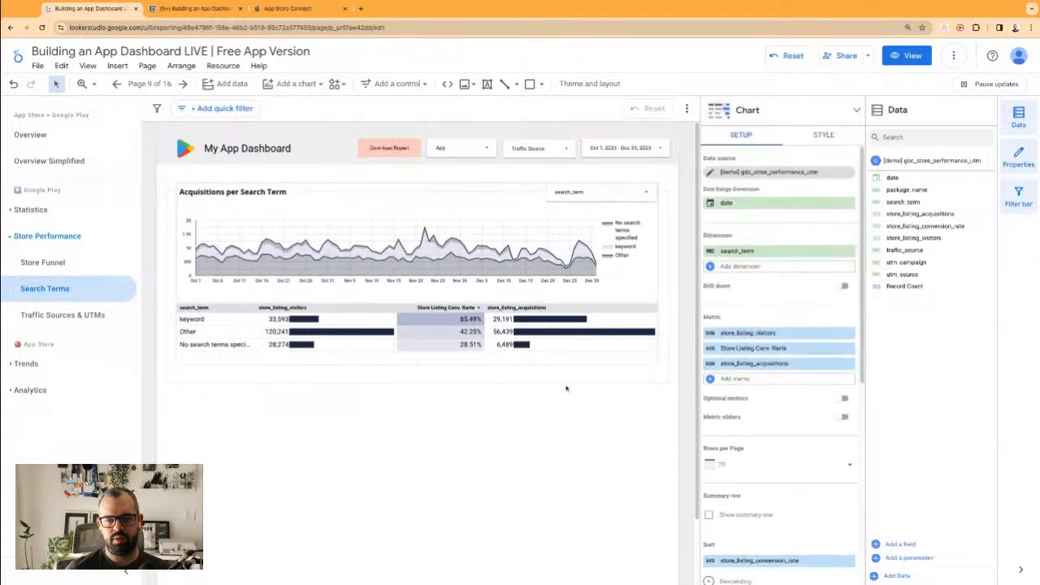
# - Extend the section's background rectangle and the search term table downward to make room for more rows
pyautogui.click(554, 383)
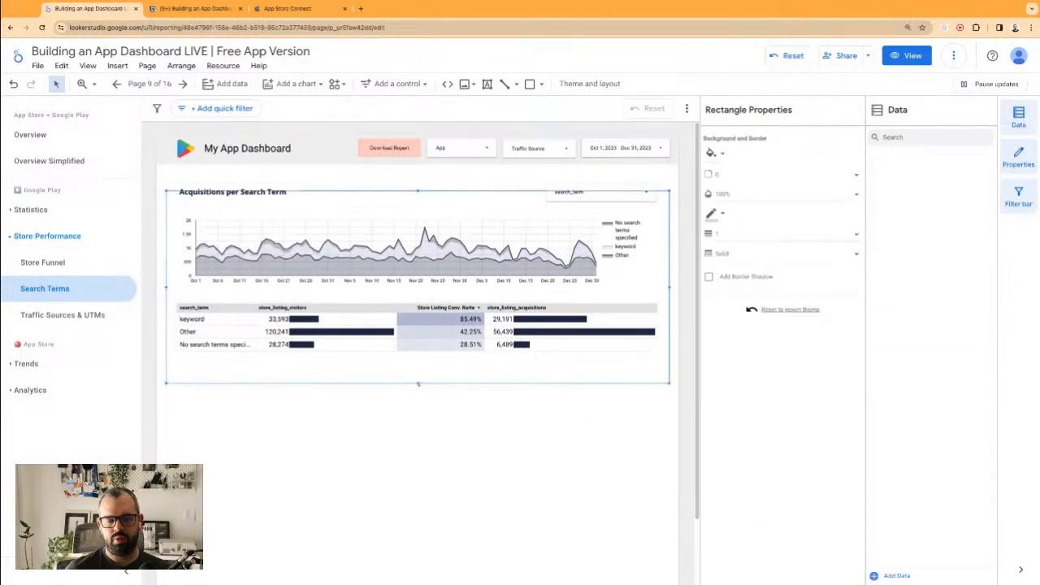
pyautogui.moveTo(418, 384); pyautogui.dragTo(417, 456)
pyautogui.click(432, 354)
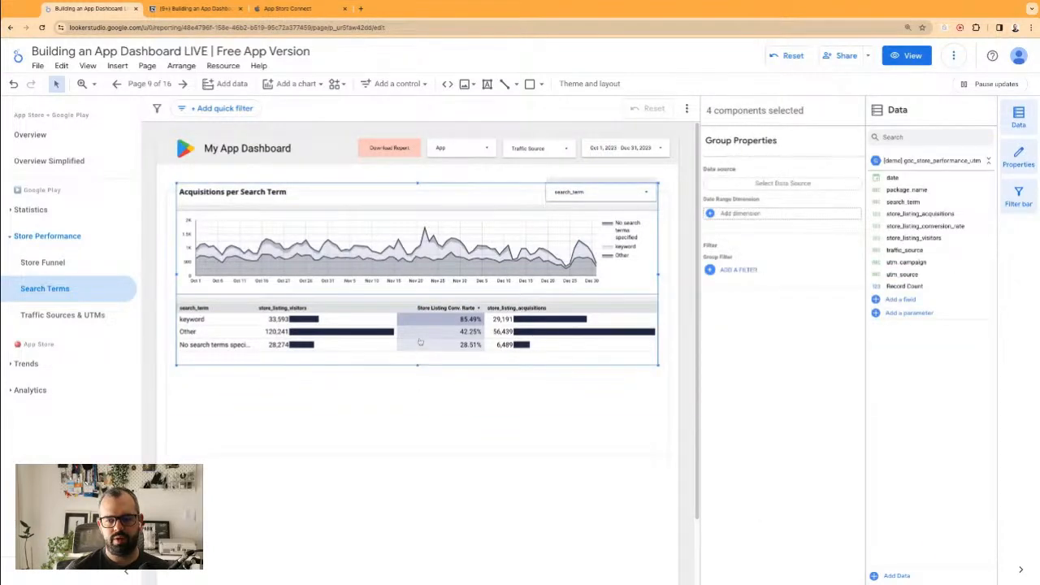
pyautogui.click(421, 342)
pyautogui.moveTo(418, 366); pyautogui.dragTo(417, 443)
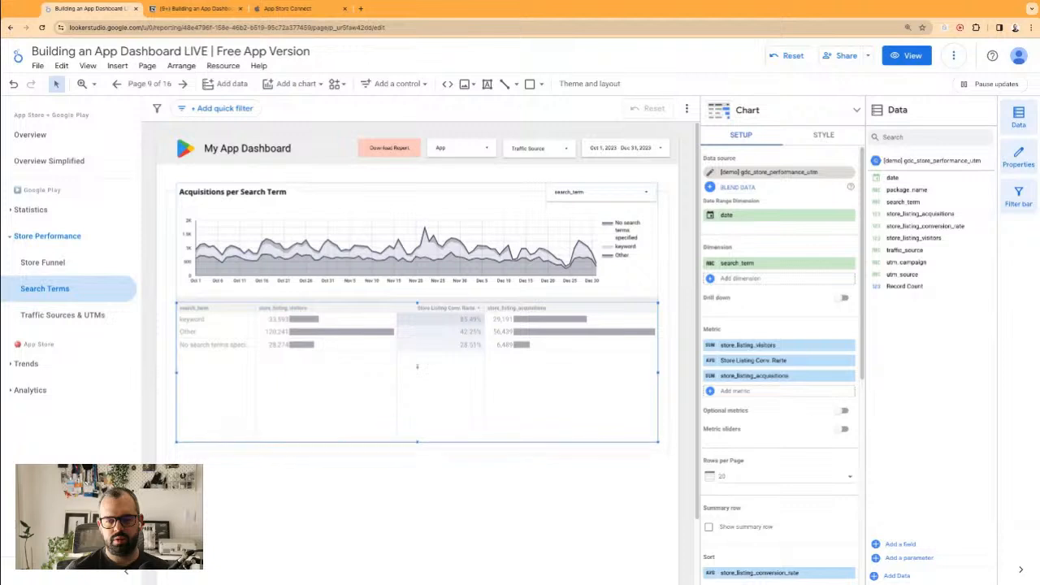
pyautogui.click(597, 192)
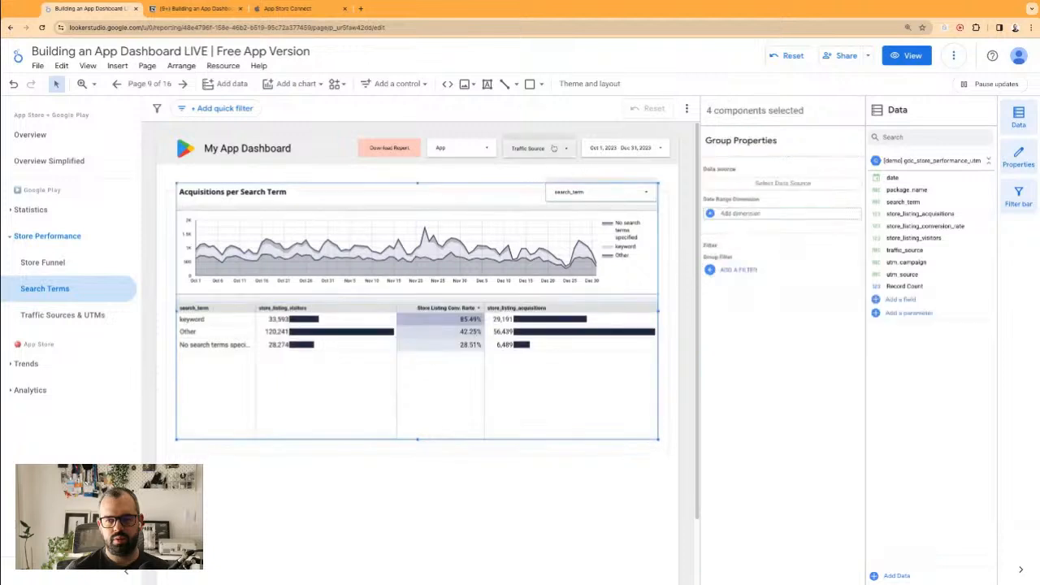
pyautogui.click(594, 175)
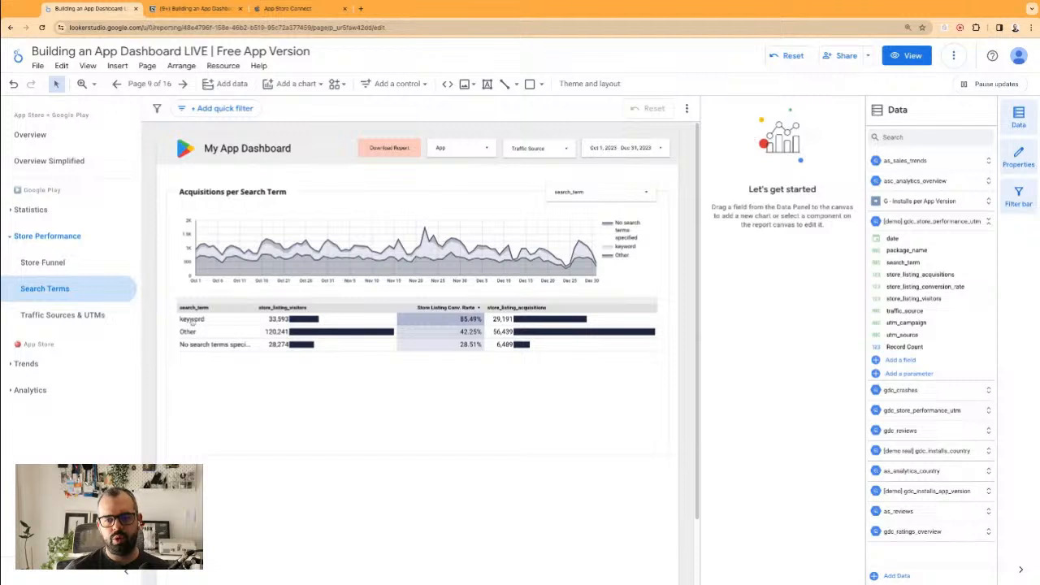
# - Review the charts and tables on the Traffic Sources & UTMs page against the Search Terms page
pyautogui.click(65, 314)
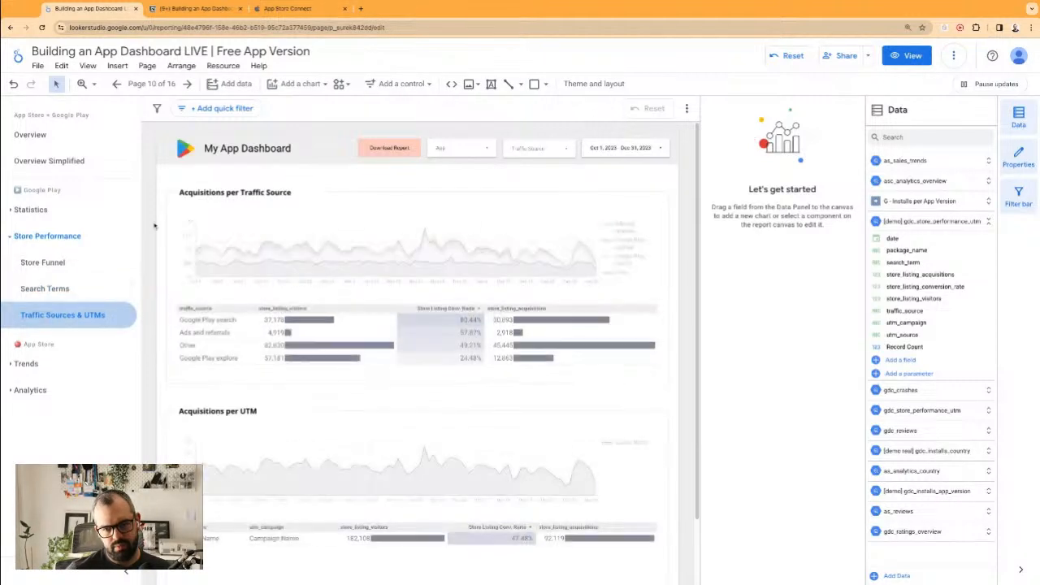
pyautogui.scroll(-1, 325, 366)
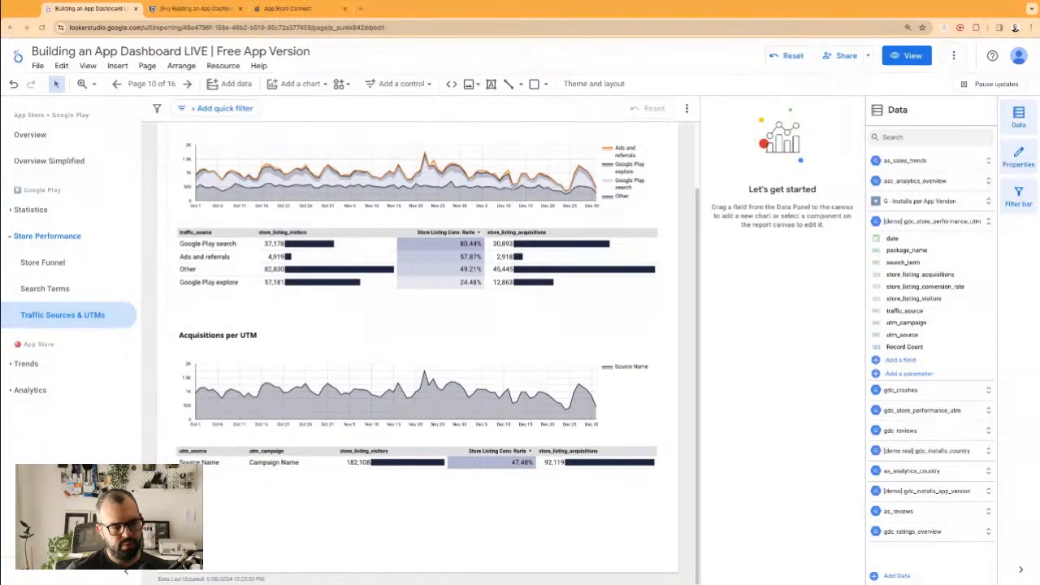
pyautogui.scroll(1, 418, 349)
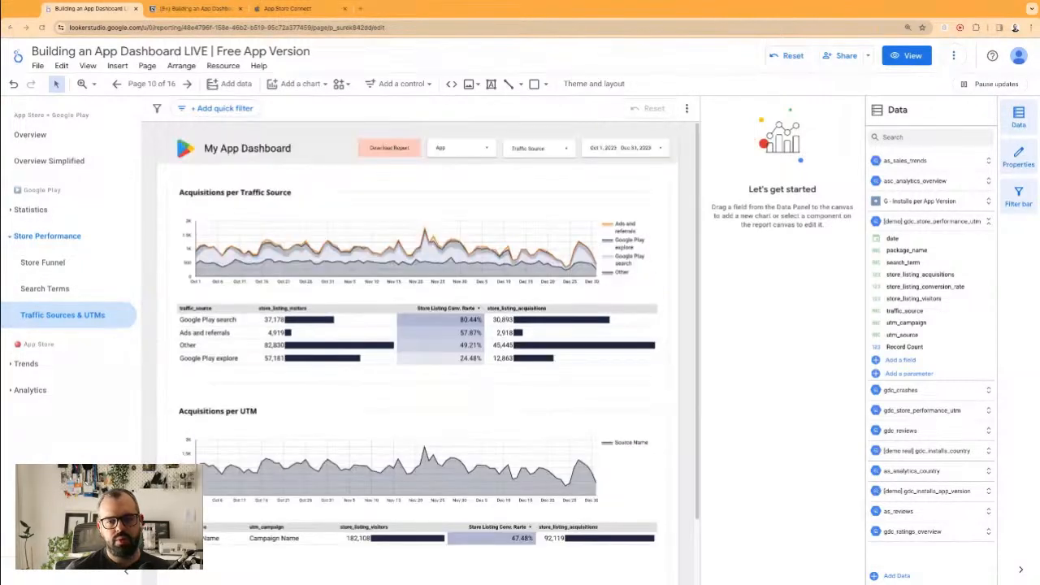
pyautogui.click(45, 289)
pyautogui.click(73, 315)
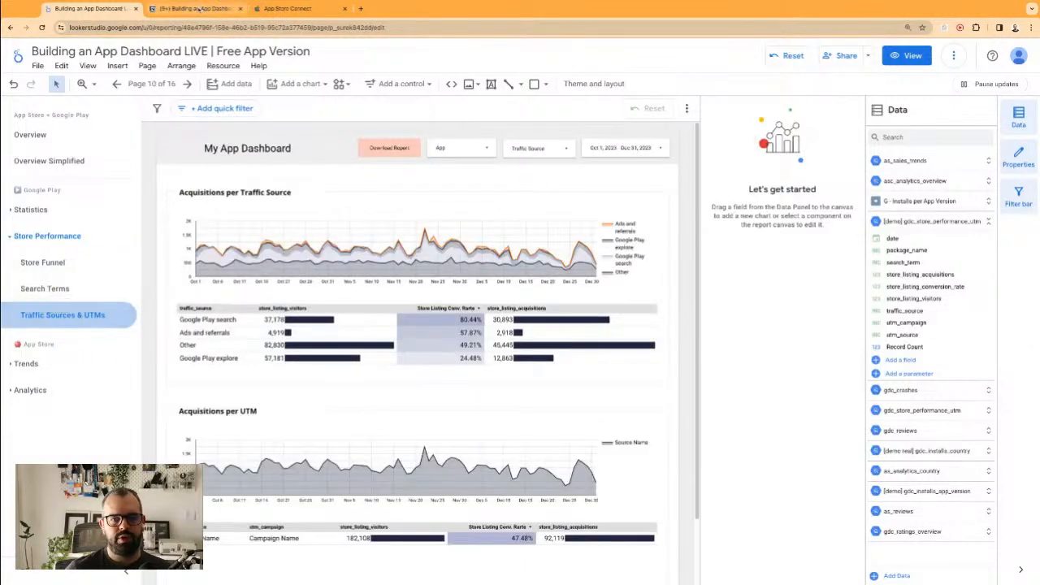
# - Check the Promotional Content row and its dimensions in the Notion plan, then return to the dashboard
pyautogui.click(195, 8)
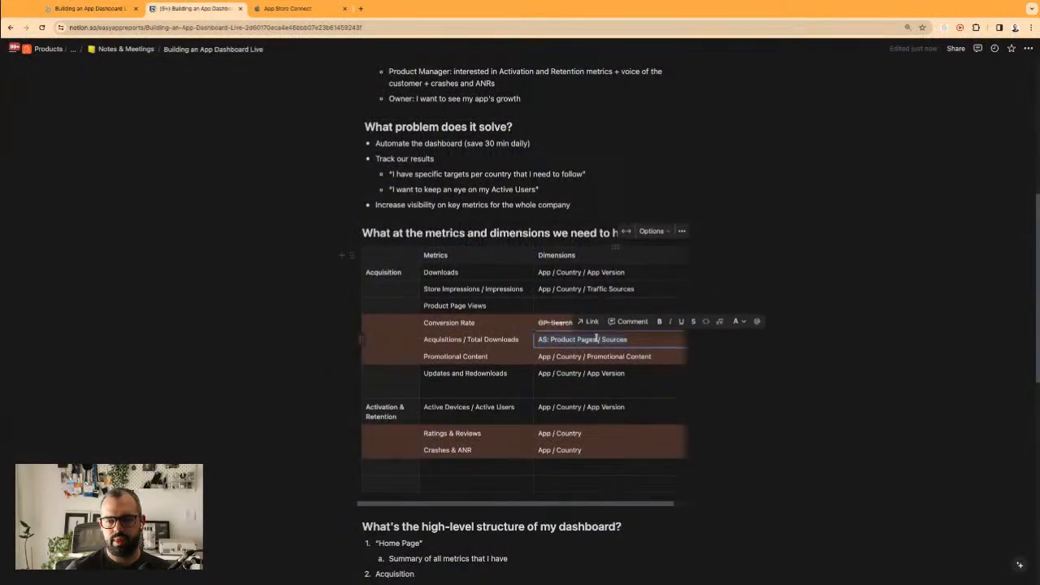
pyautogui.click(615, 358)
pyautogui.tripleClick(616, 358)
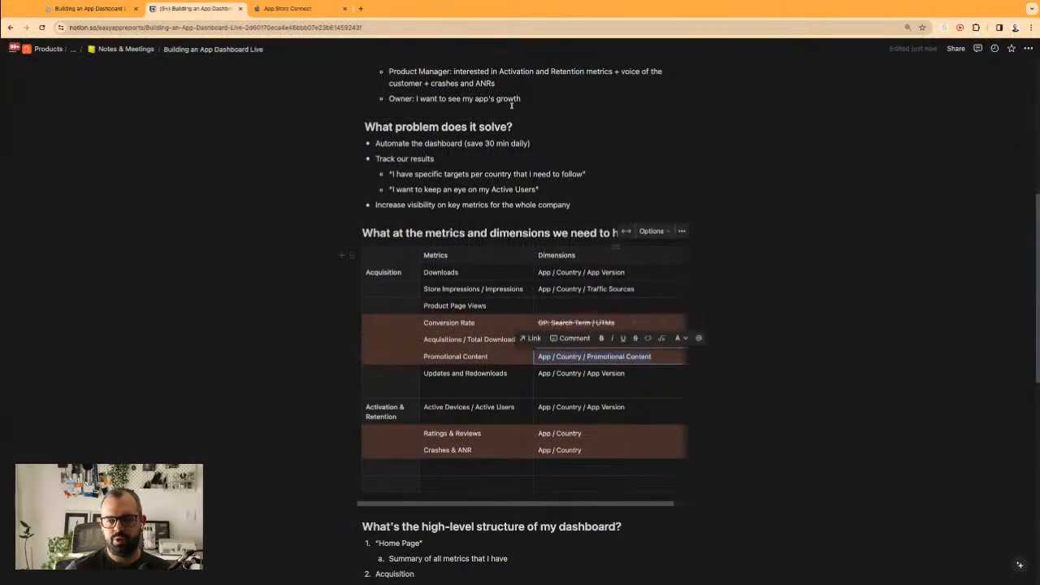
pyautogui.click(90, 8)
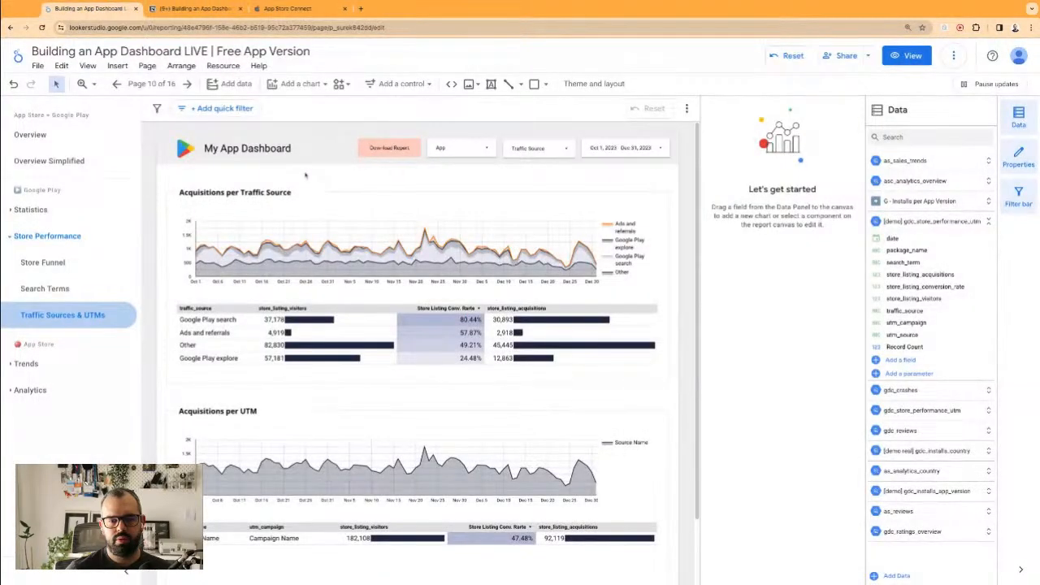
# - Open app.easyappreports.com in a new browser tab and log in with the saved subscriber credentials
pyautogui.press('super+t')
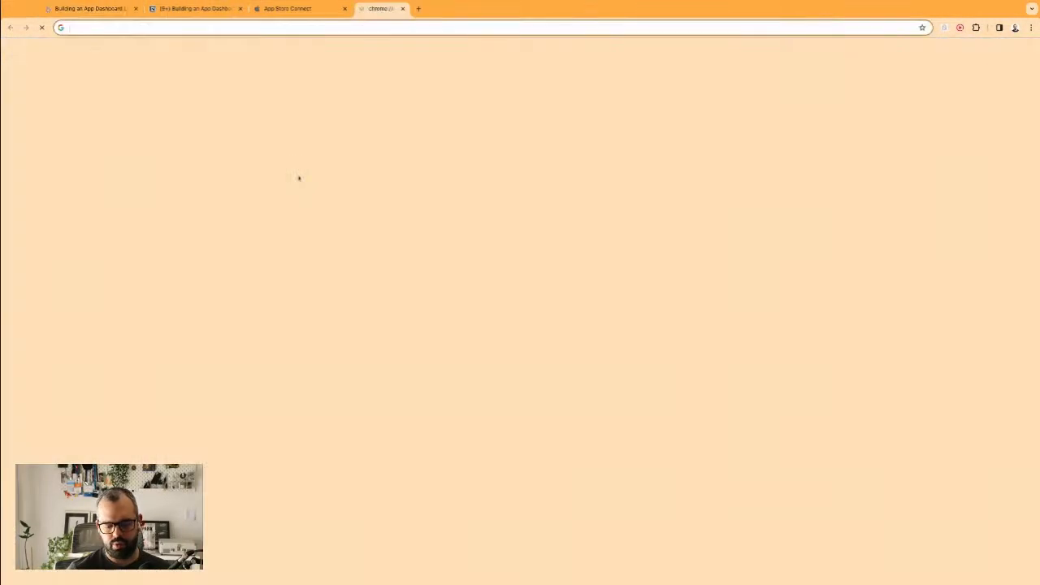
pyautogui.write('app.easyappreports.com')
pyautogui.press('Return')
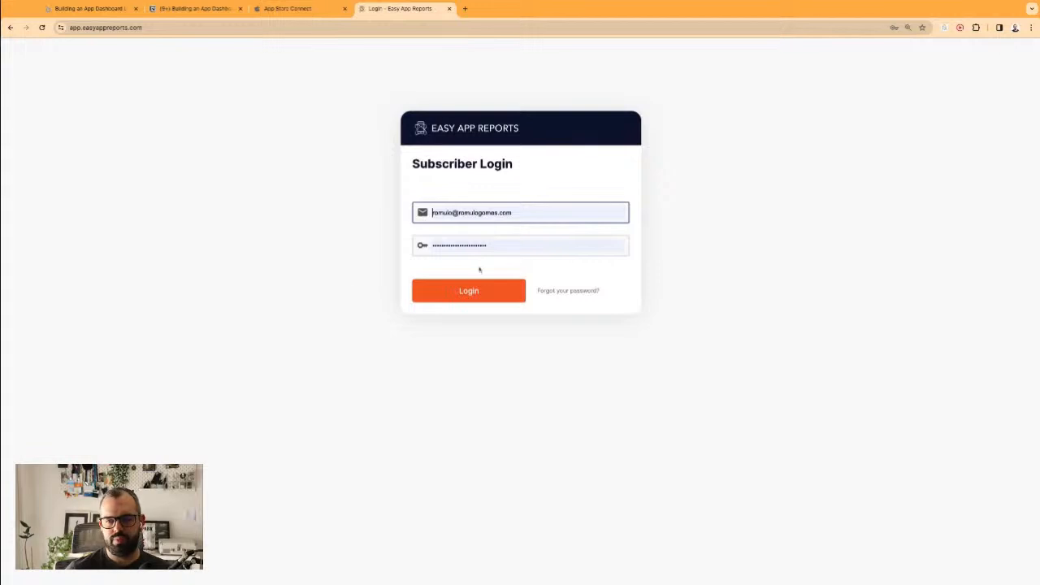
pyautogui.click(480, 291)
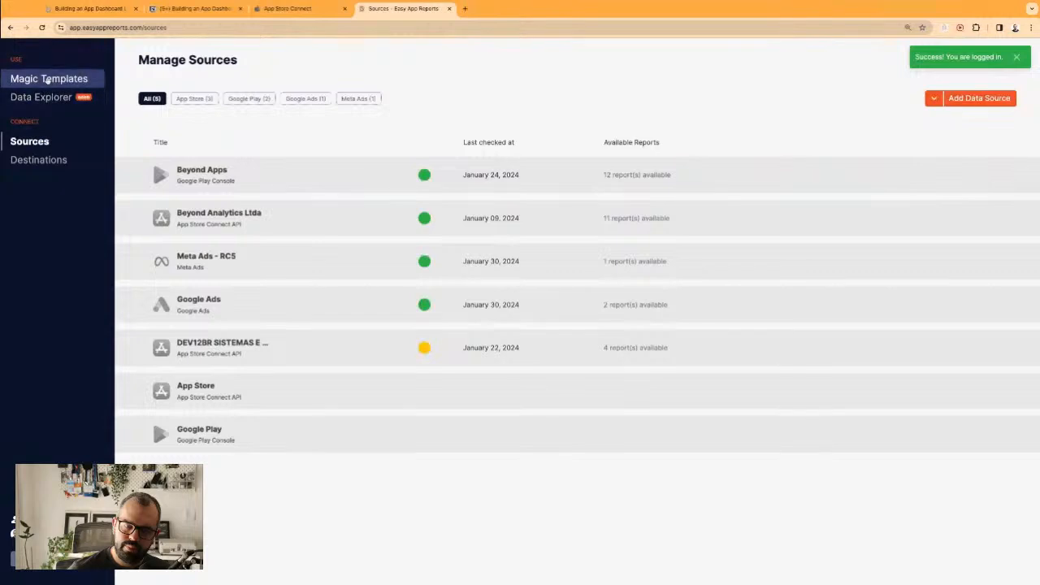
# - Open the Promotional Content template from the Magic Templates and look through its preview
pyautogui.click(48, 78)
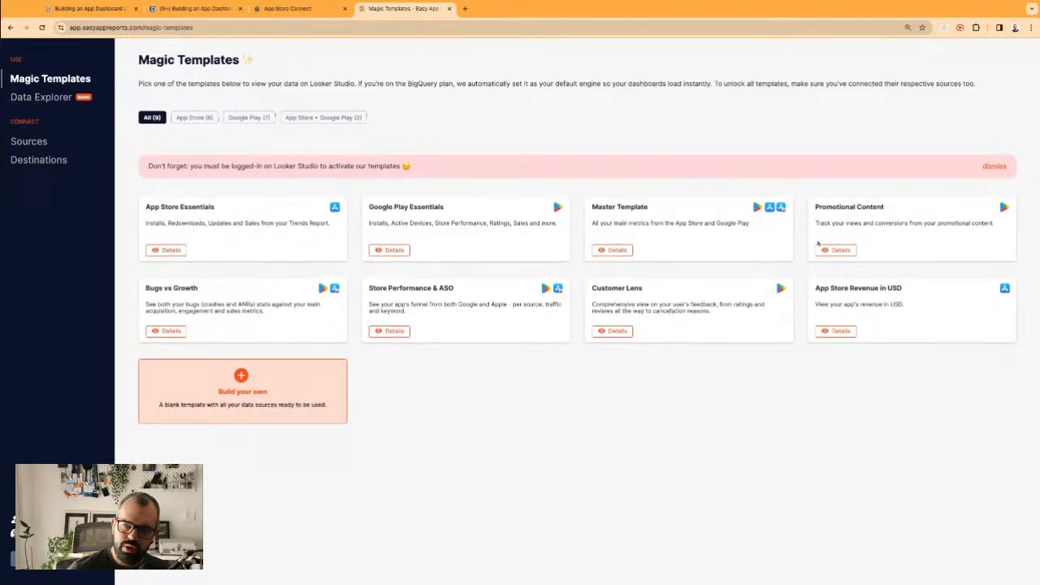
pyautogui.moveTo(858, 209); pyautogui.dragTo(883, 236)
pyautogui.click(881, 238)
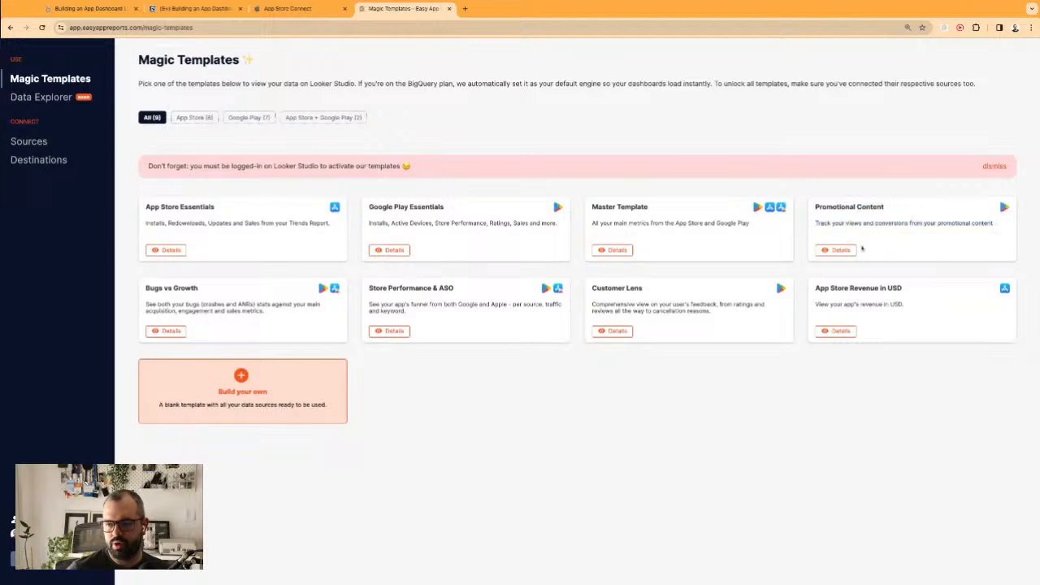
pyautogui.click(837, 249)
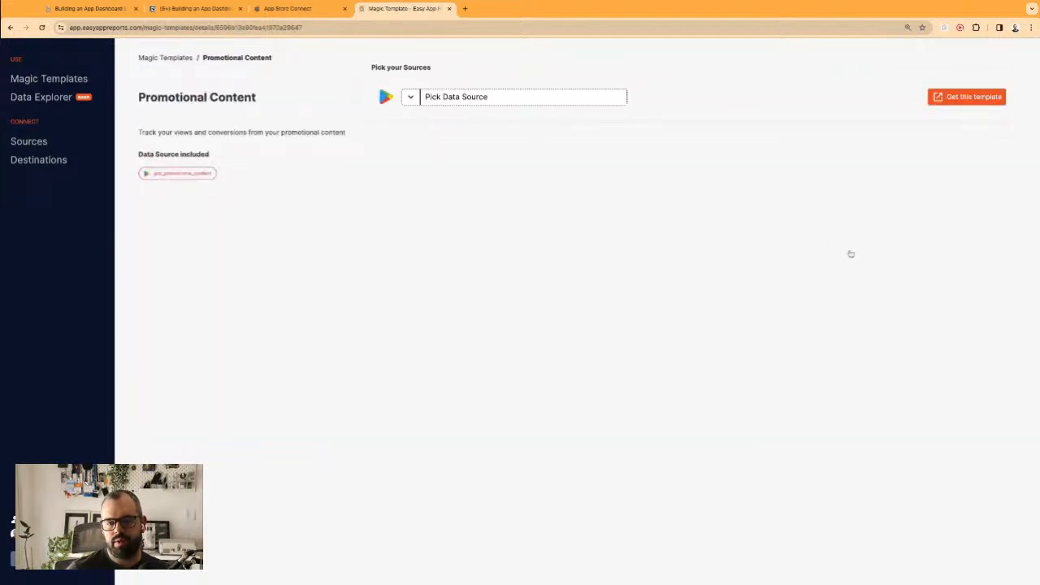
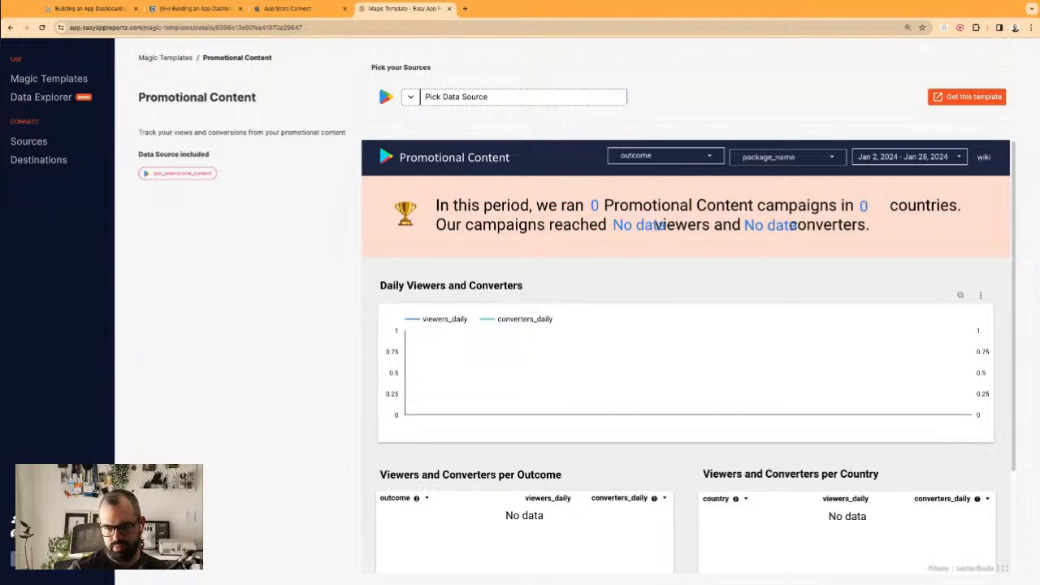
pyautogui.scroll(-2, 379, 141)
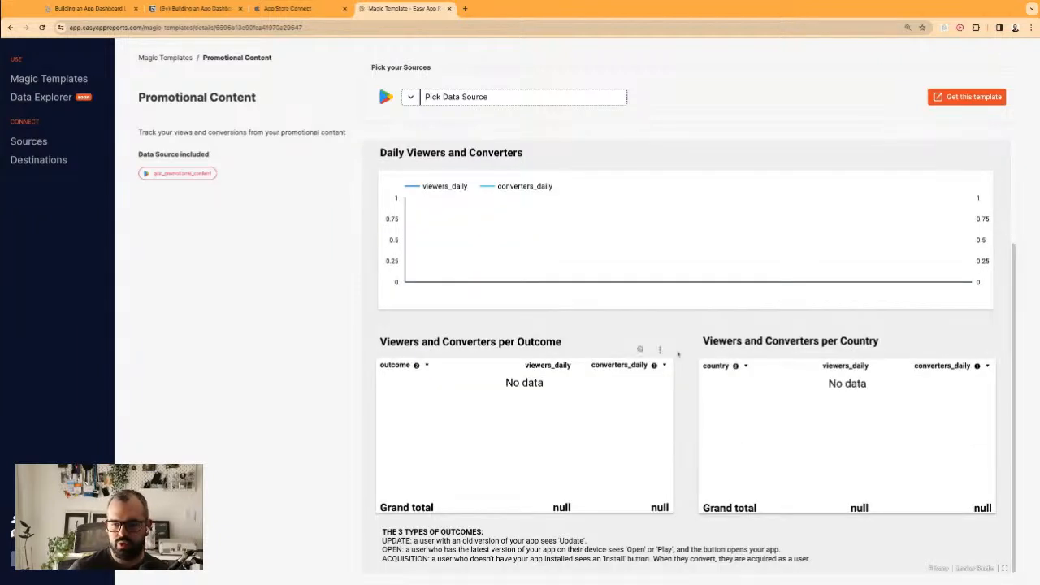
pyautogui.scroll(2, 824, 355)
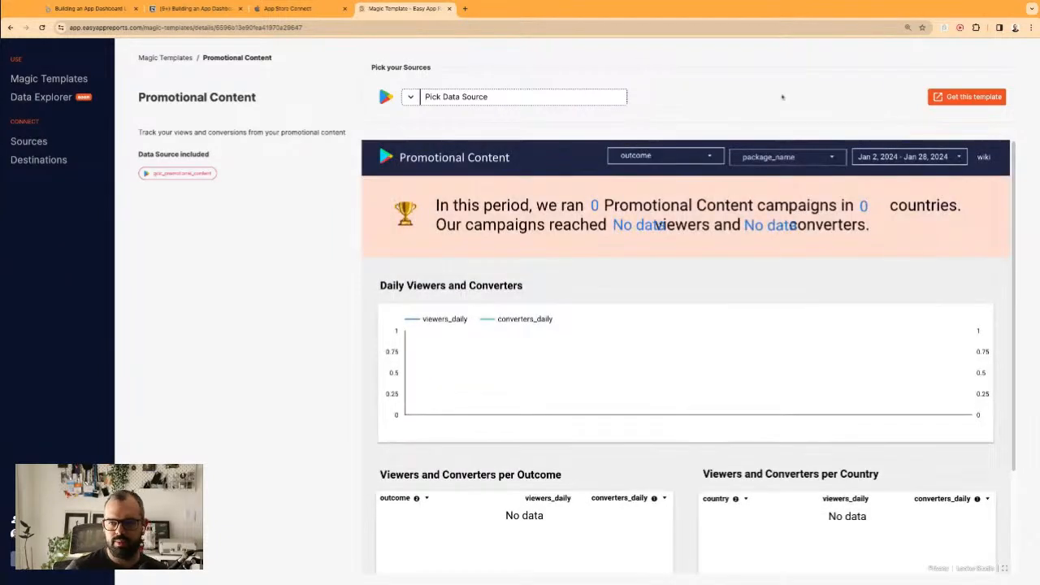
# - Get the Promotional Content template in Looker Studio and save it as an editable report, acknowledging the data access review
pyautogui.click(965, 99)
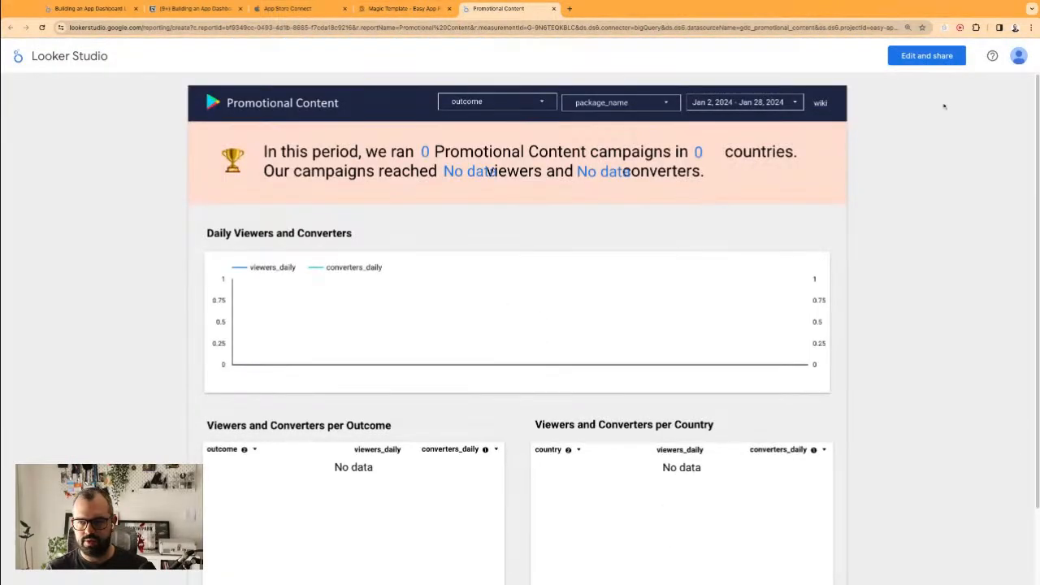
pyautogui.click(934, 60)
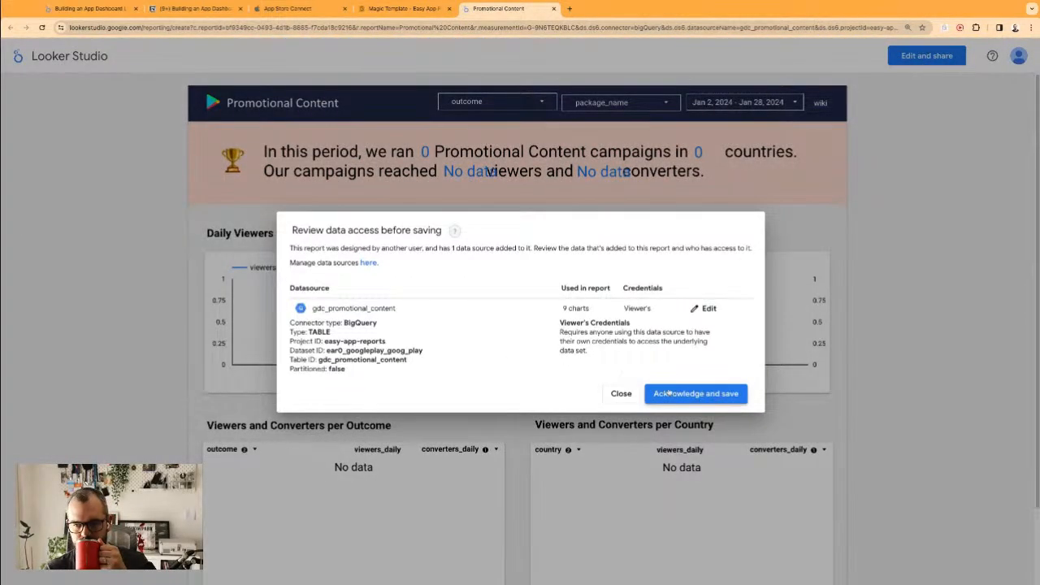
pyautogui.click(667, 395)
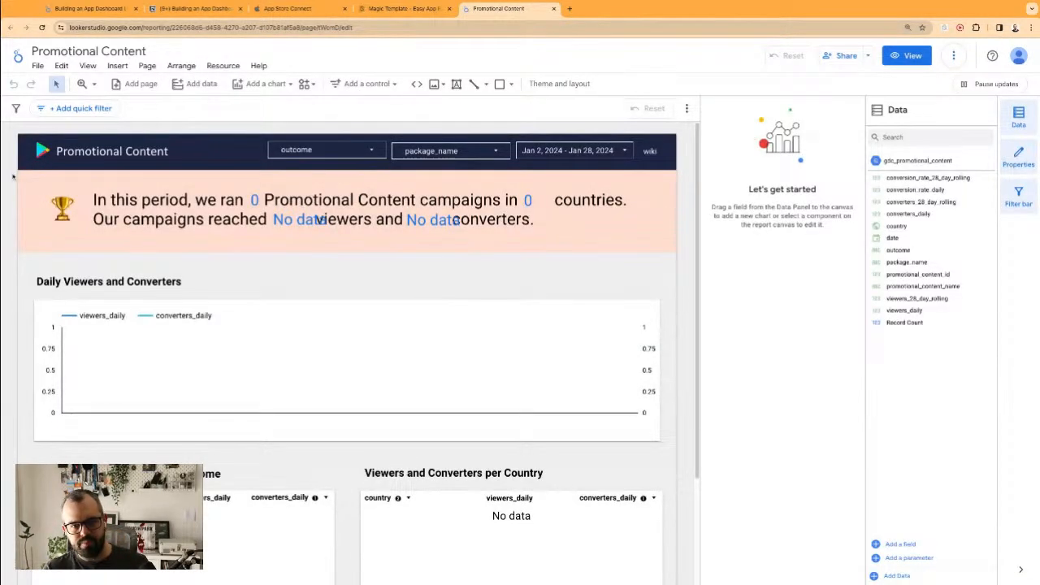
# - Select all components on the Promotional Content report page
pyautogui.scroll(-1, 13, 167)
pyautogui.moveTo(12, 142); pyautogui.dragTo(555, 473)
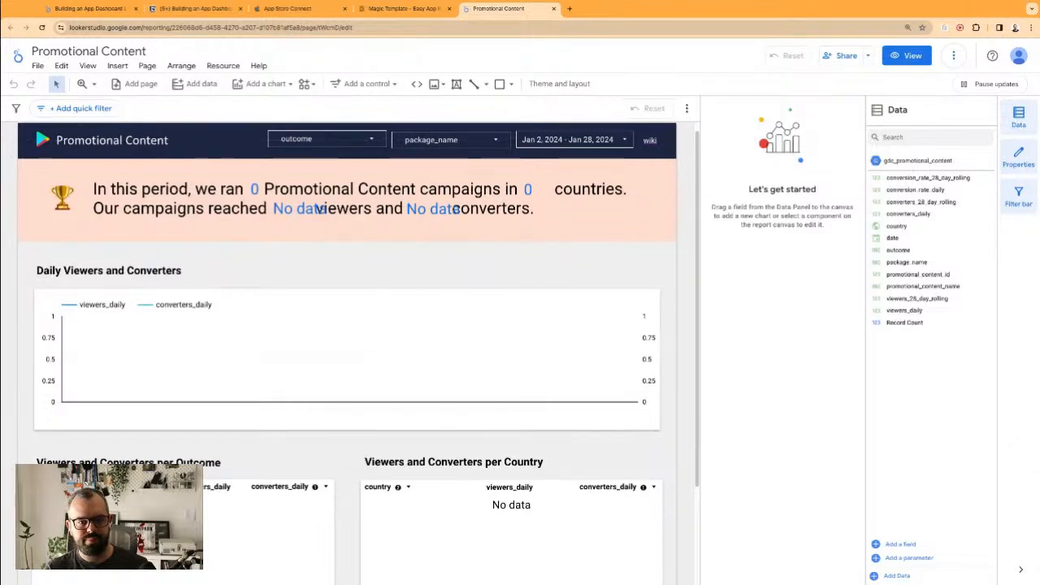
pyautogui.scroll(-2, 11, 185)
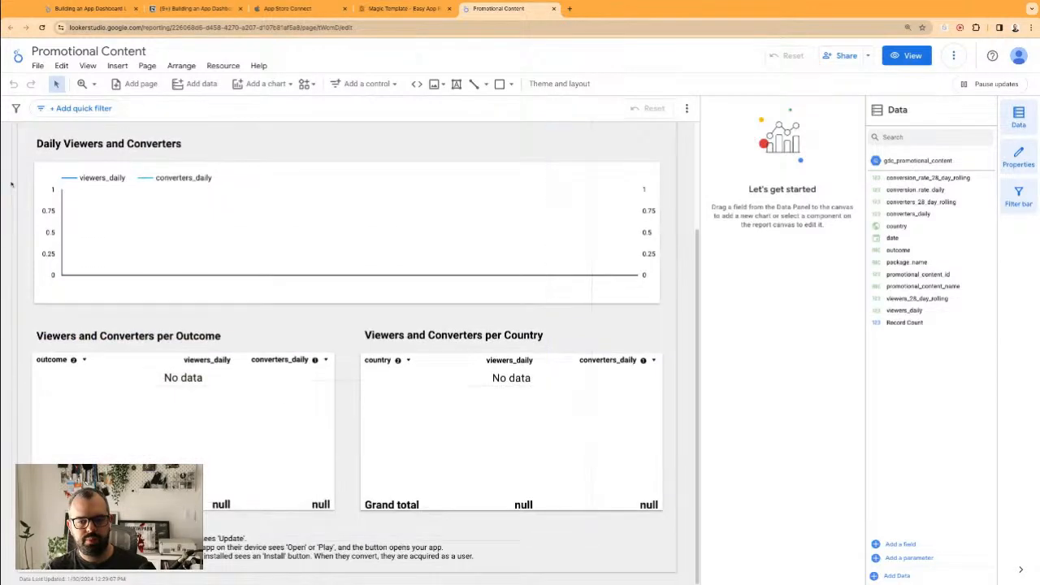
pyautogui.hotkey('ctrl', 'a')
# - Duplicate the Store Funnel page in the App Dashboard report
pyautogui.click(115, 10)
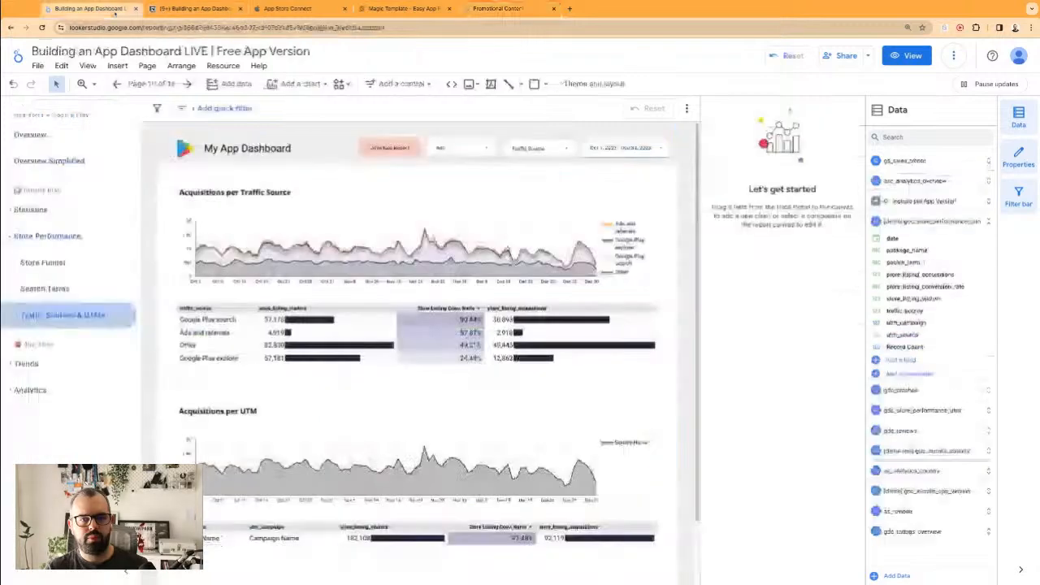
pyautogui.click(125, 263)
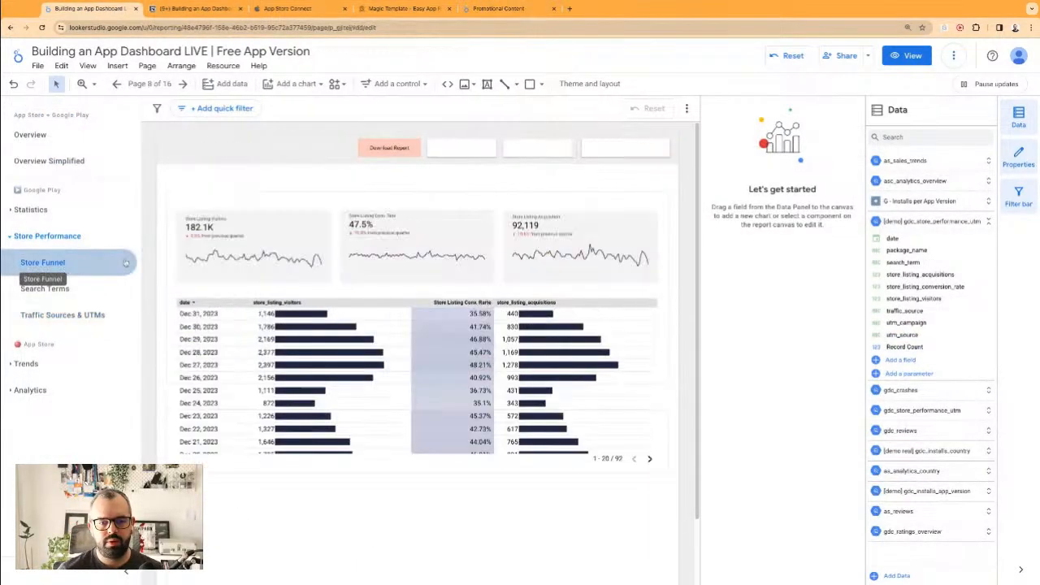
pyautogui.click(154, 84)
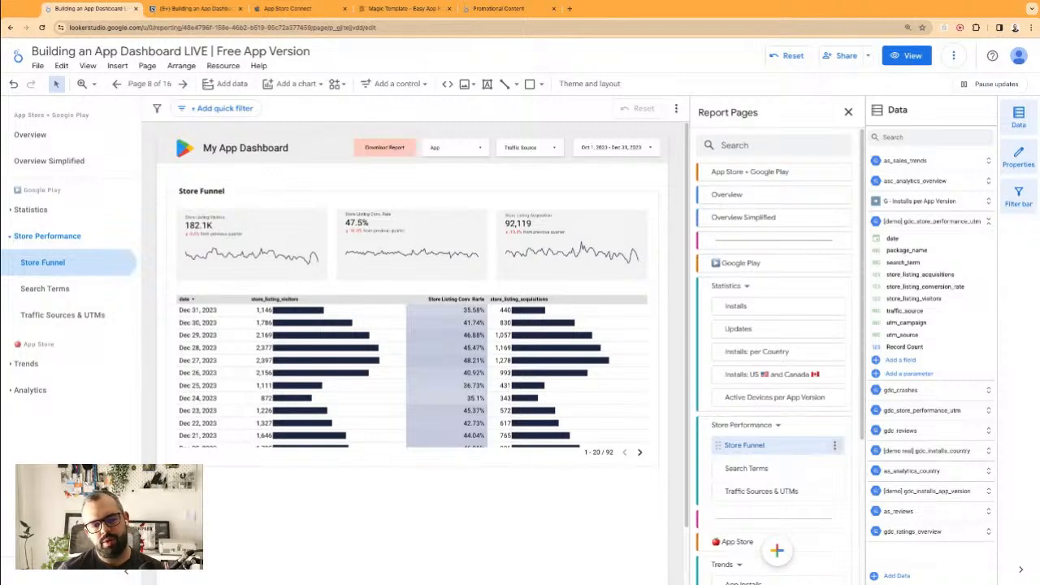
pyautogui.click(835, 446)
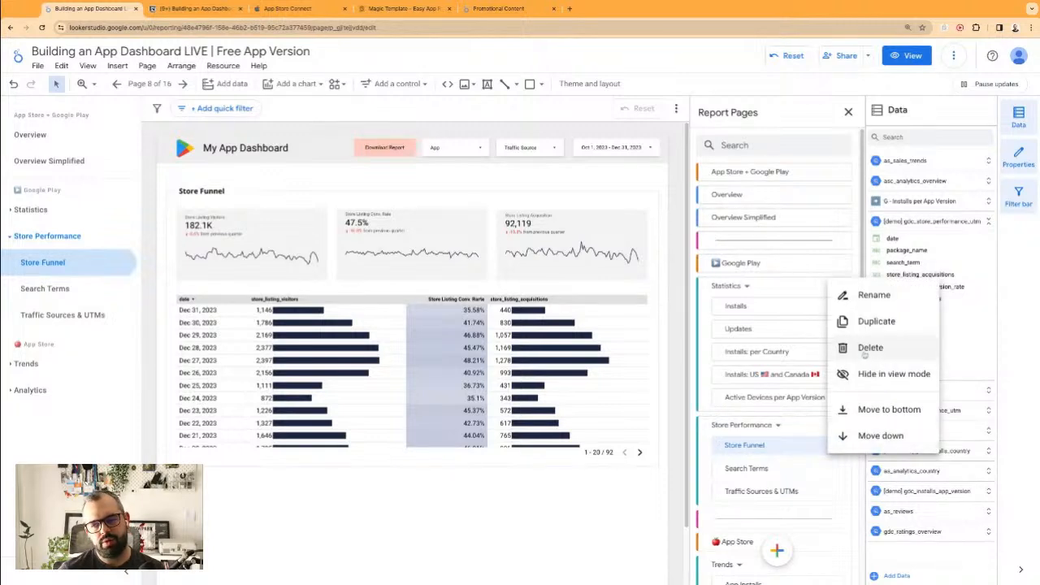
pyautogui.click(886, 322)
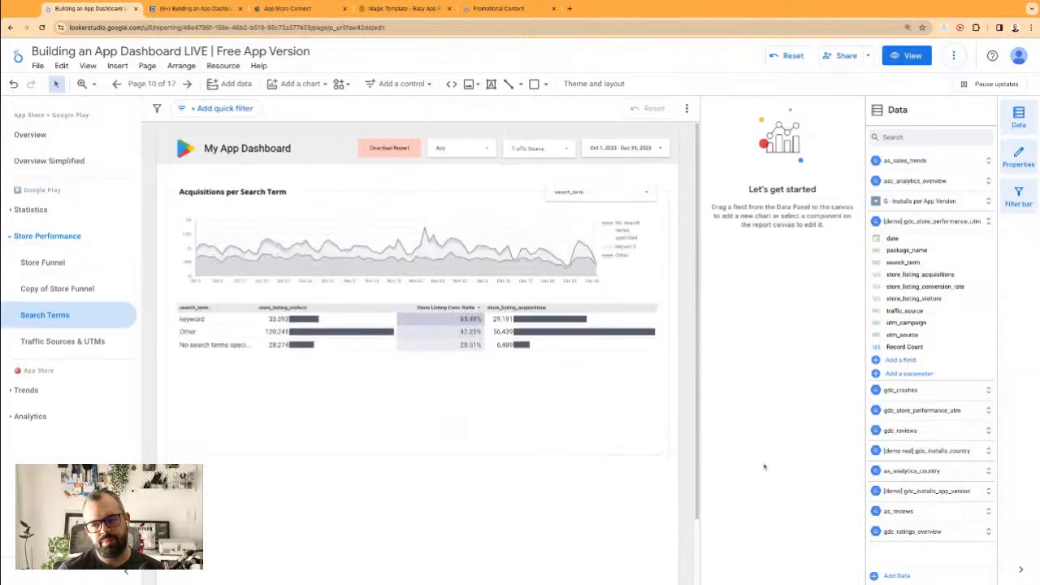
# - Open the Copy of Store Funnel page and delete the whole Store Funnel section, keeping the page header
pyautogui.click(59, 290)
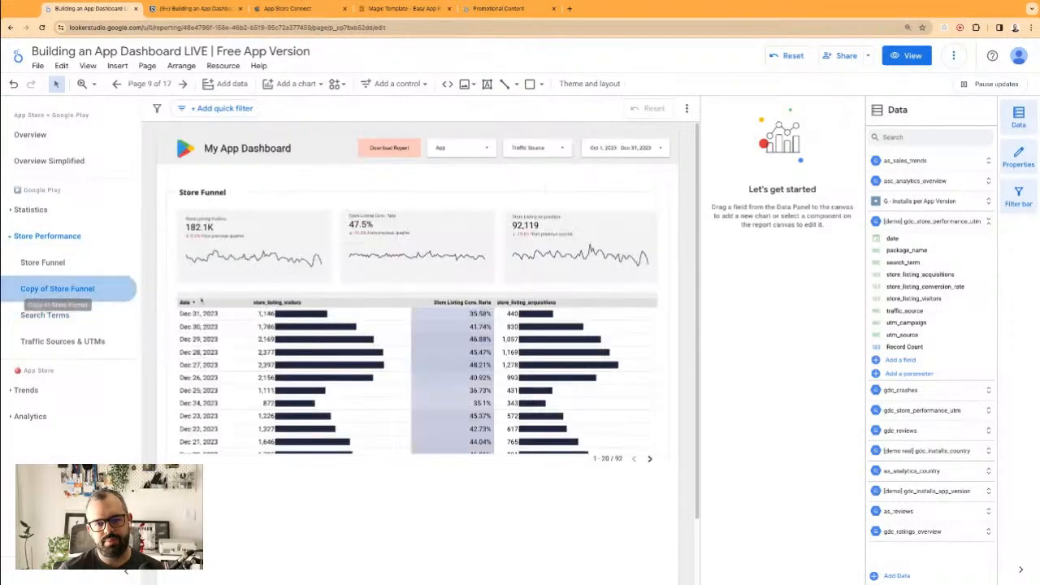
pyautogui.moveTo(319, 403); pyautogui.dragTo(581, 520)
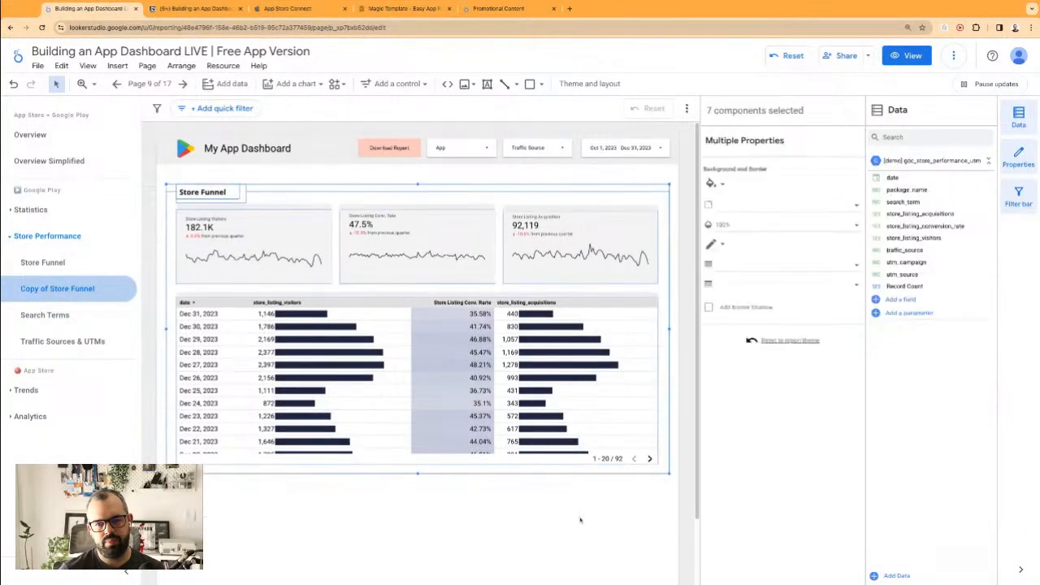
pyautogui.press('Delete')
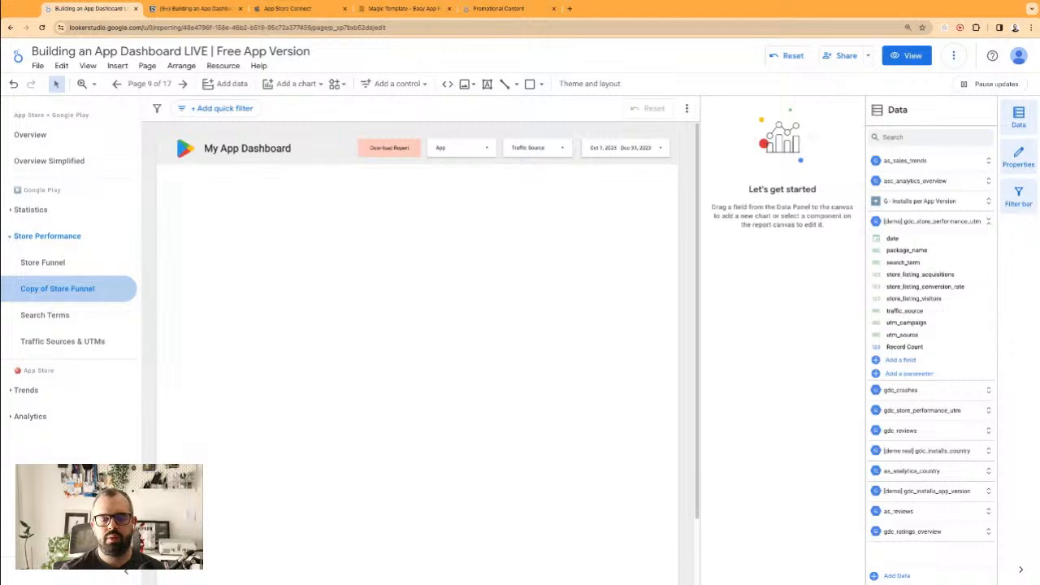
# - Copy the selected components from the Promotional Content report and paste them onto the Copy of Store Funnel page
pyautogui.click(492, 9)
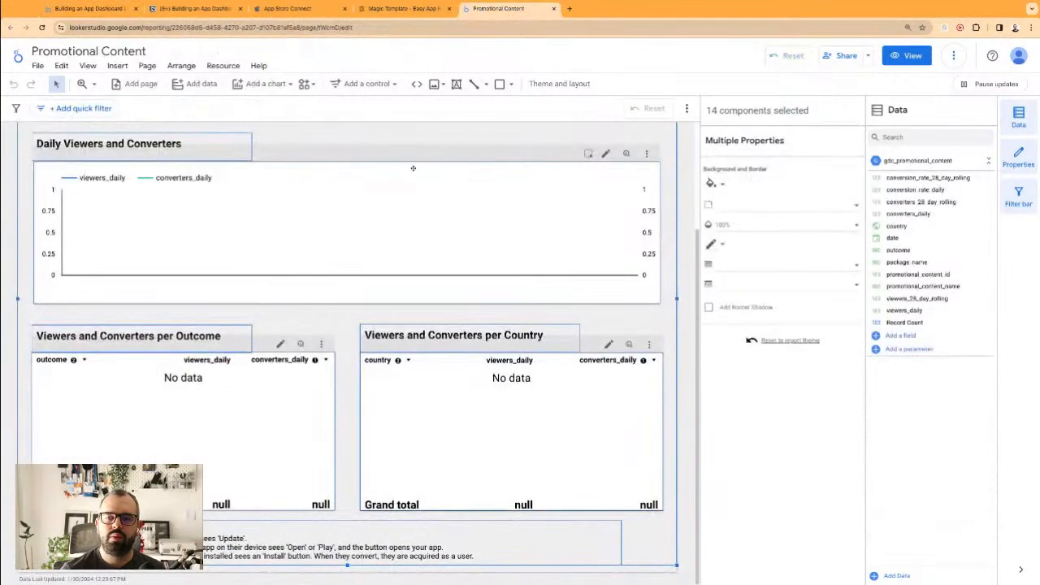
pyautogui.rightClick(375, 197)
pyautogui.click(394, 233)
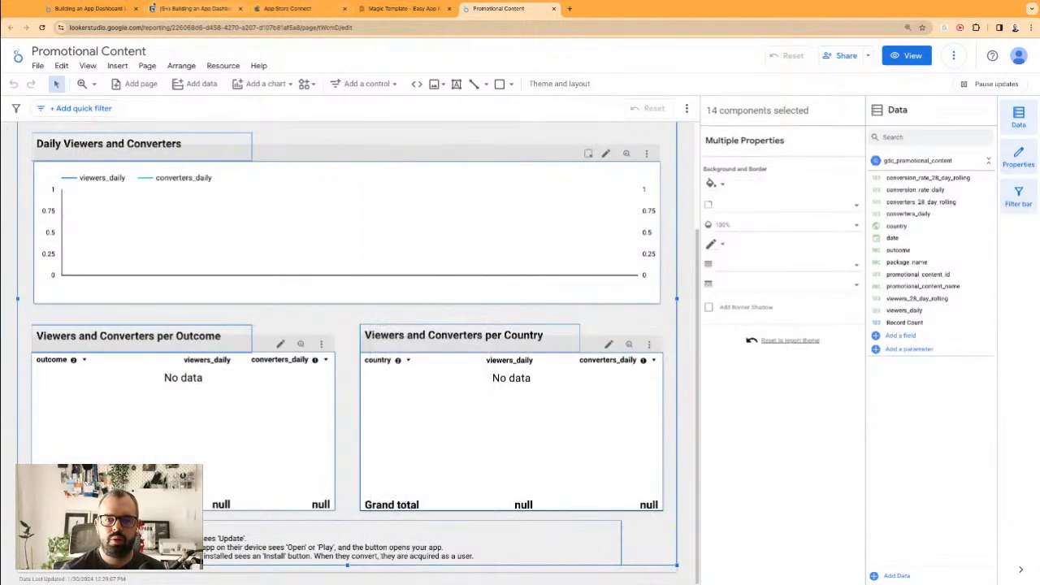
pyautogui.click(114, 9)
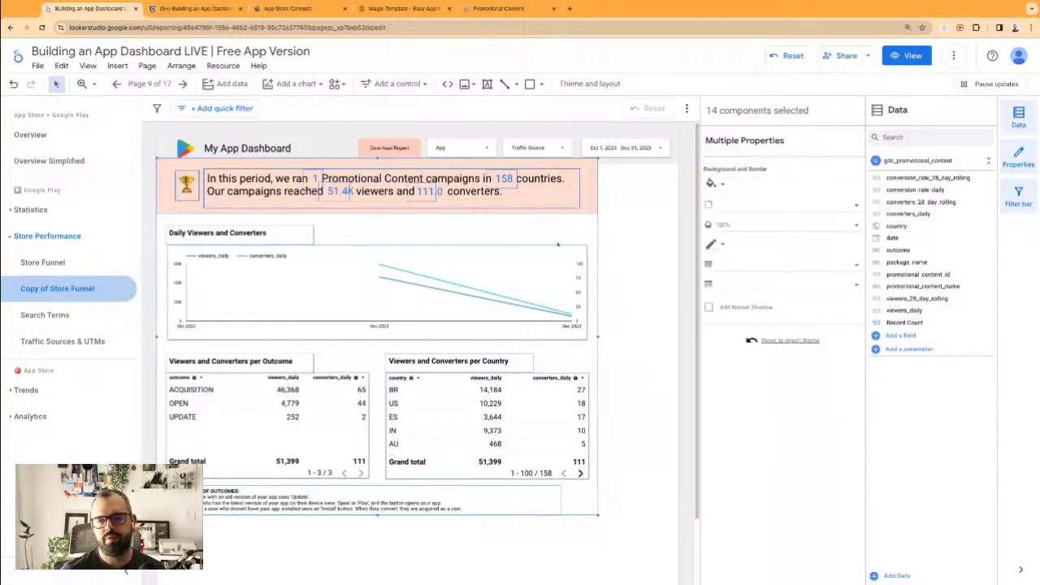
# - Move the pasted components just below the page header and widen the summary banner's background rectangle to the full page width
pyautogui.moveTo(582, 163); pyautogui.dragTo(680, 193)
pyautogui.click(635, 218)
pyautogui.click(596, 196)
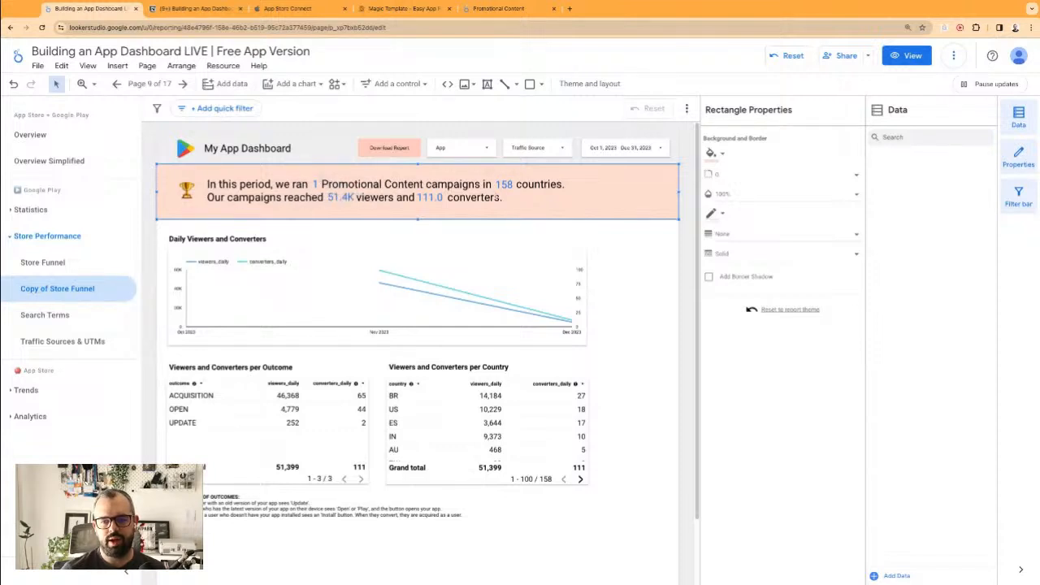
# - Widen the daily viewers chart and the outcome and country tables together toward the page's right margin
pyautogui.click(621, 341)
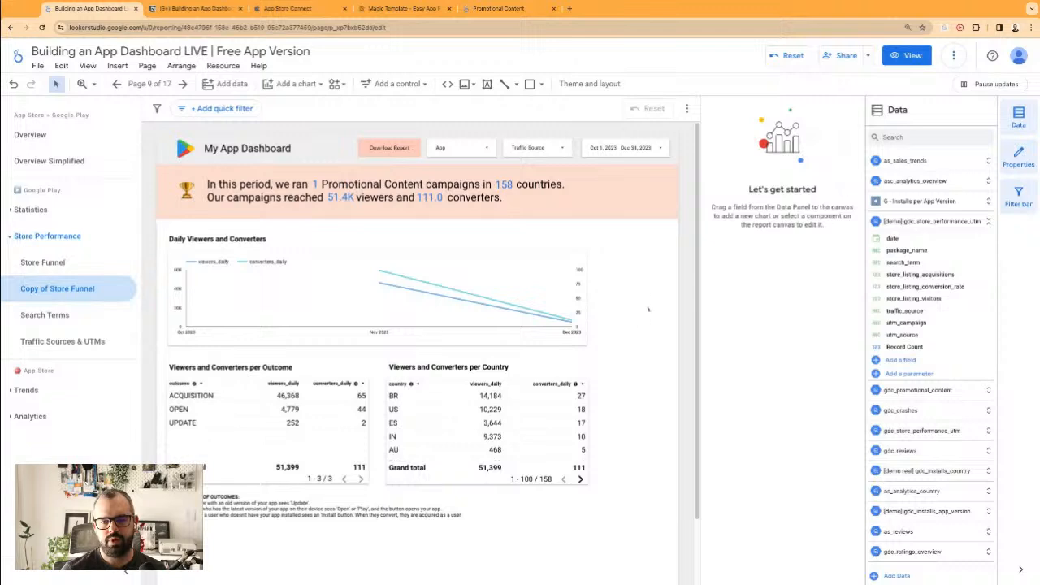
pyautogui.moveTo(647, 288); pyautogui.dragTo(213, 477)
pyautogui.moveTo(590, 368); pyautogui.dragTo(631, 370)
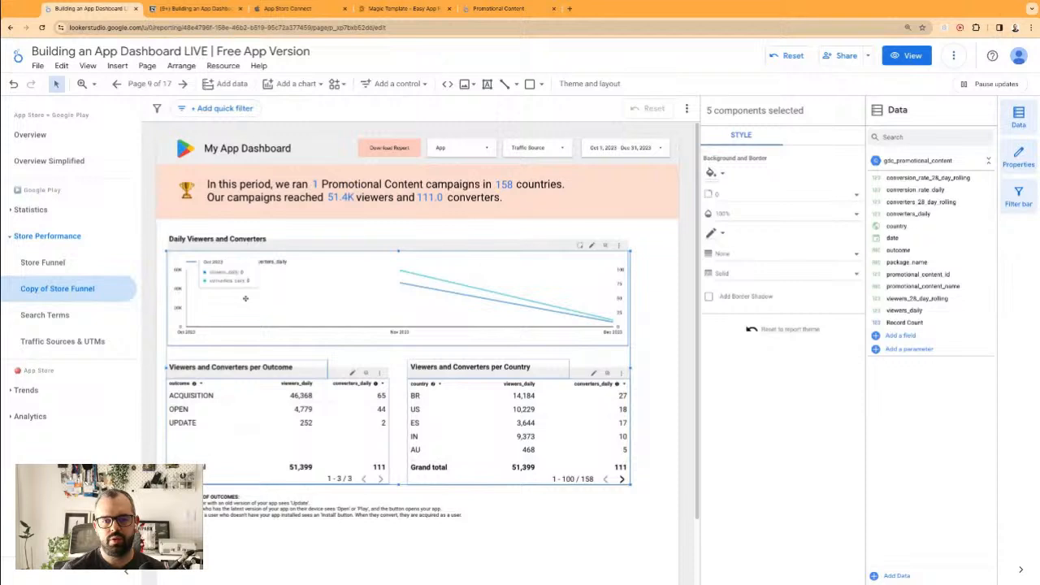
# - Nudge the chart and tables slightly right and align the outcomes note with the tables' left edge
pyautogui.moveTo(246, 299); pyautogui.dragTo(252, 297)
pyautogui.click(245, 342)
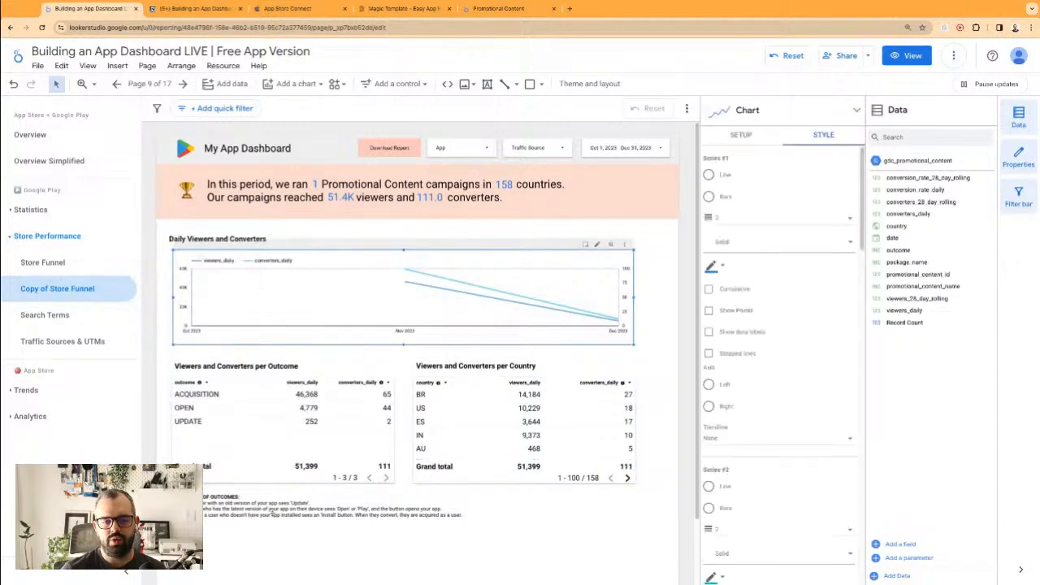
pyautogui.click(276, 508)
pyautogui.scroll(-1, 276, 511)
pyautogui.moveTo(186, 421); pyautogui.dragTo(214, 428)
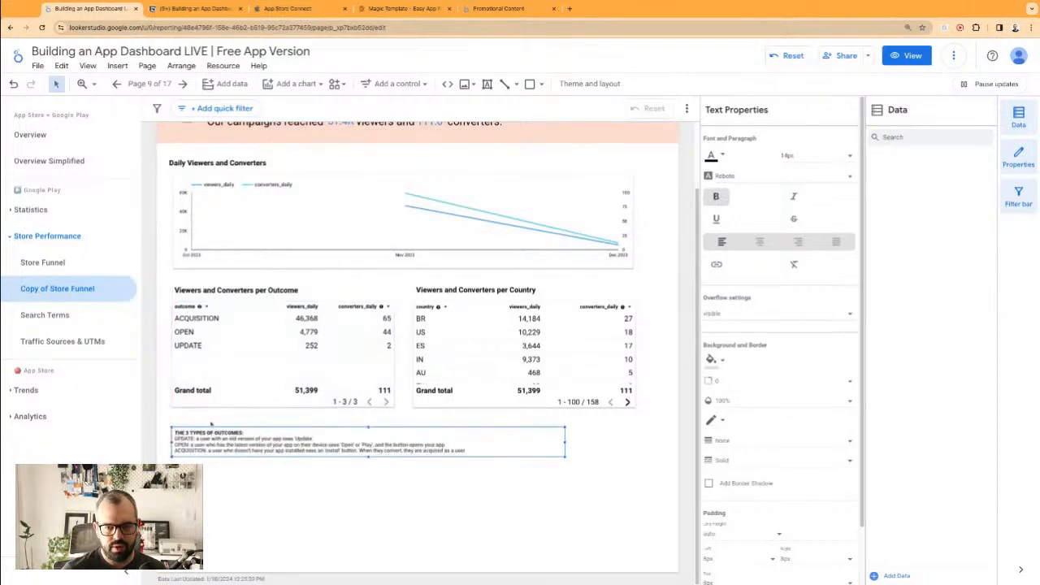
# - Copy the section frame rectangle from the Store Funnel page and paste it onto the Copy of Store Funnel page
pyautogui.click(42, 262)
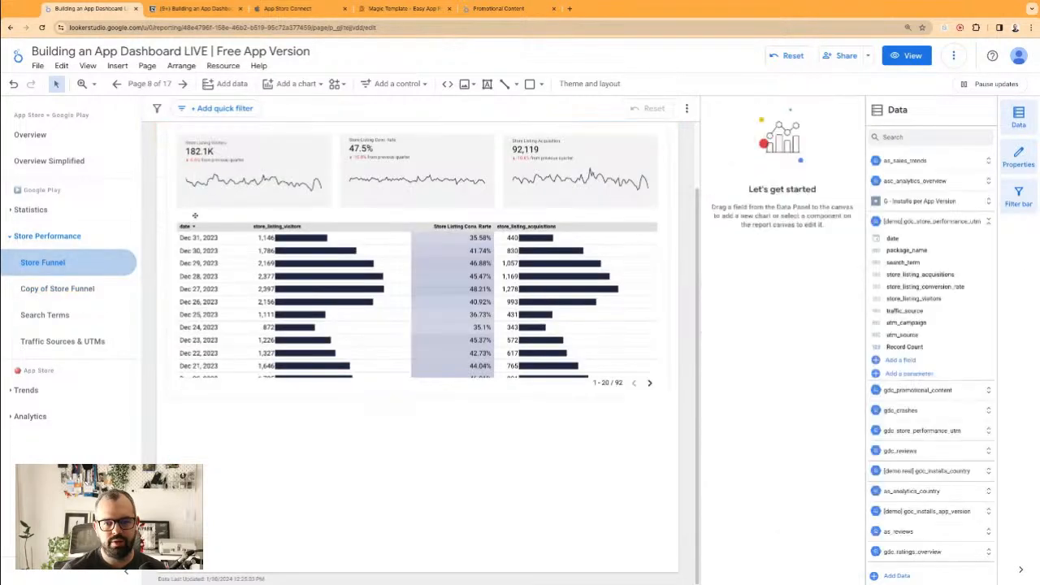
pyautogui.moveTo(189, 188); pyautogui.dragTo(164, 180)
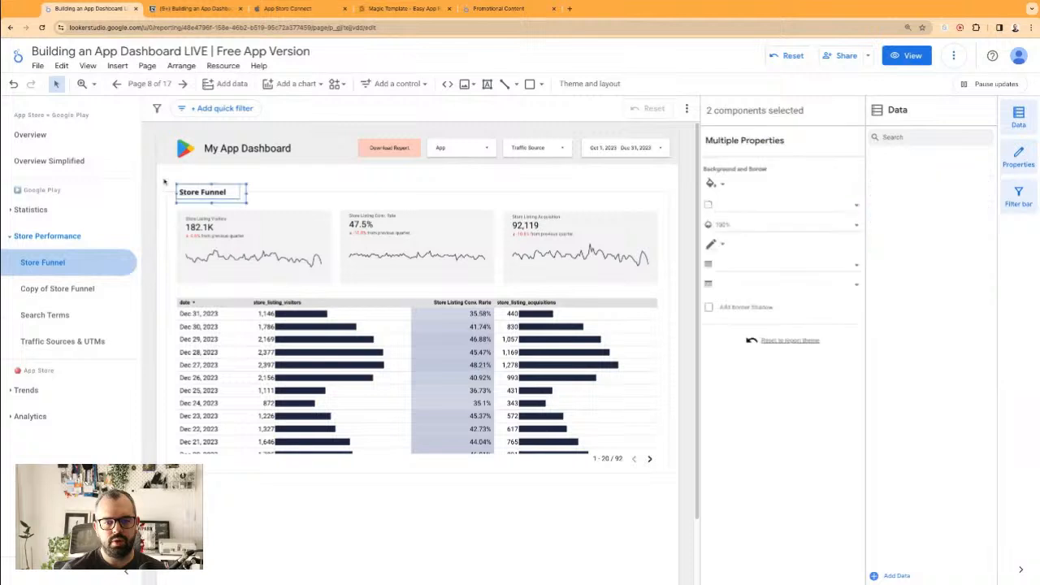
pyautogui.click(165, 186)
pyautogui.click(167, 192)
pyautogui.click(61, 292)
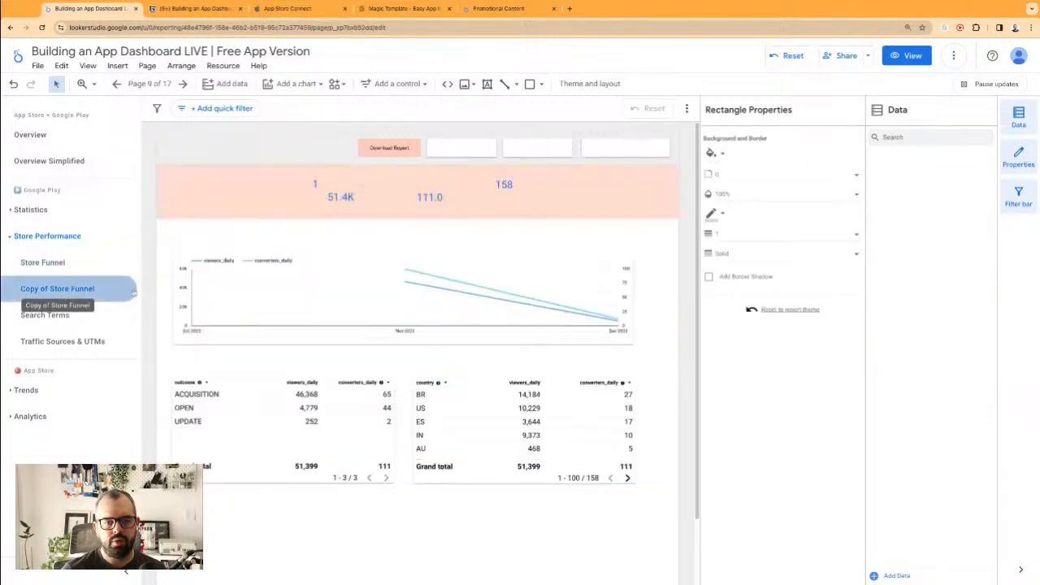
pyautogui.click(219, 208)
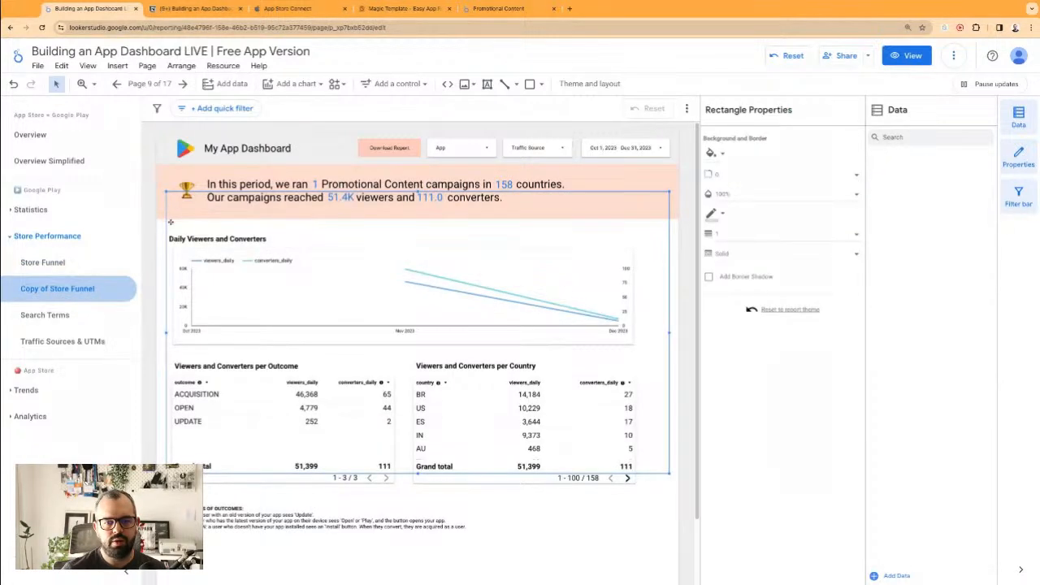
# - Move the pasted frame down until its upper edge is level with the Daily Viewers and Converters heading
pyautogui.press('Down')
pyautogui.press('Down')
pyautogui.press('Down')
pyautogui.press('Down')
pyautogui.press('Down')
pyautogui.press('Down')
pyautogui.press('Down')
pyautogui.press('Down')
pyautogui.press('Down')
pyautogui.press('Down')
pyautogui.press('Down')
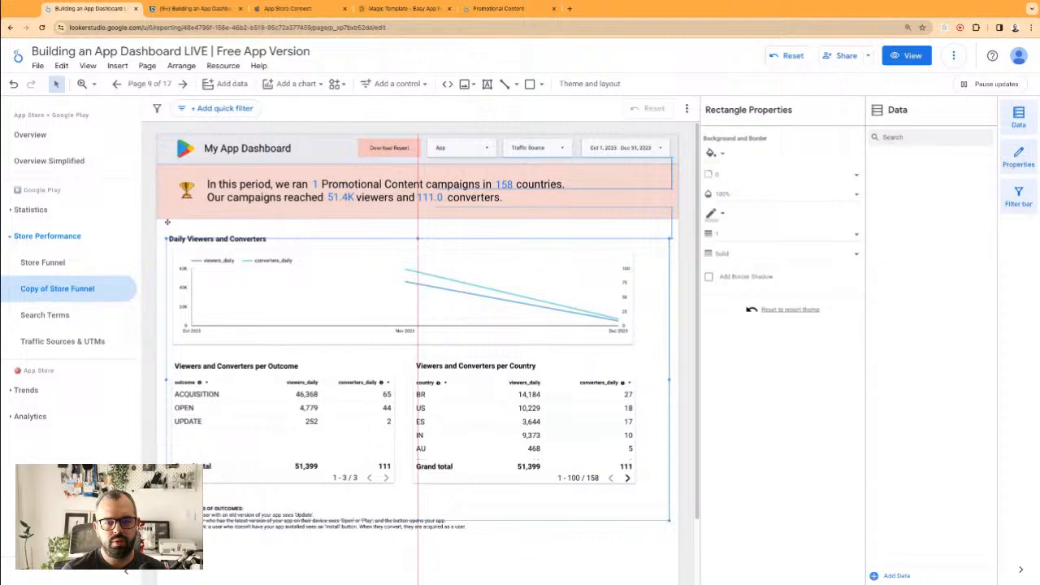
# - Shorten the frame so it ends just below the tables, and move the outcomes note down beneath it
pyautogui.click(601, 543)
pyautogui.click(584, 522)
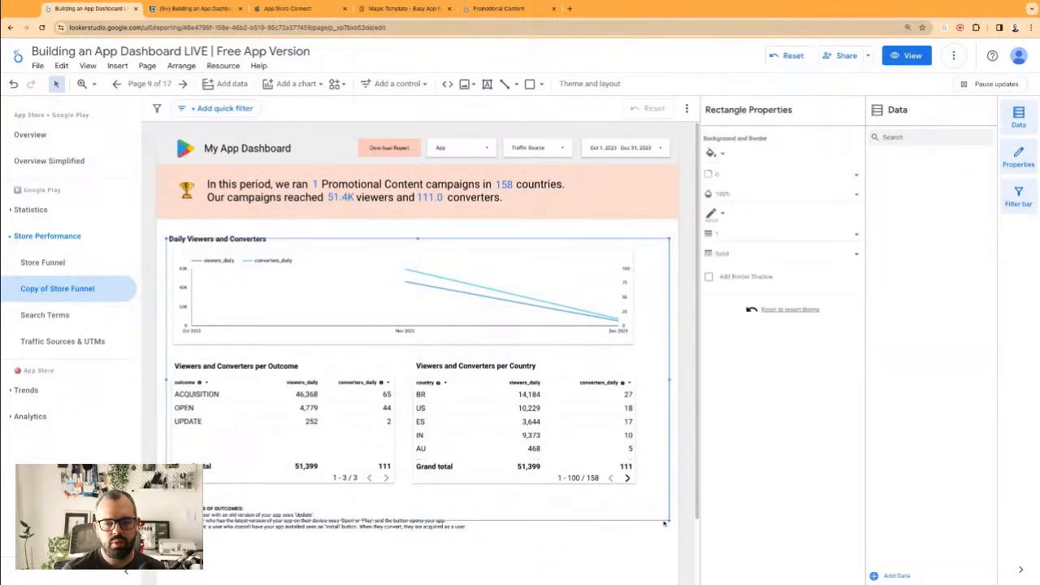
pyautogui.moveTo(671, 521); pyautogui.dragTo(671, 503)
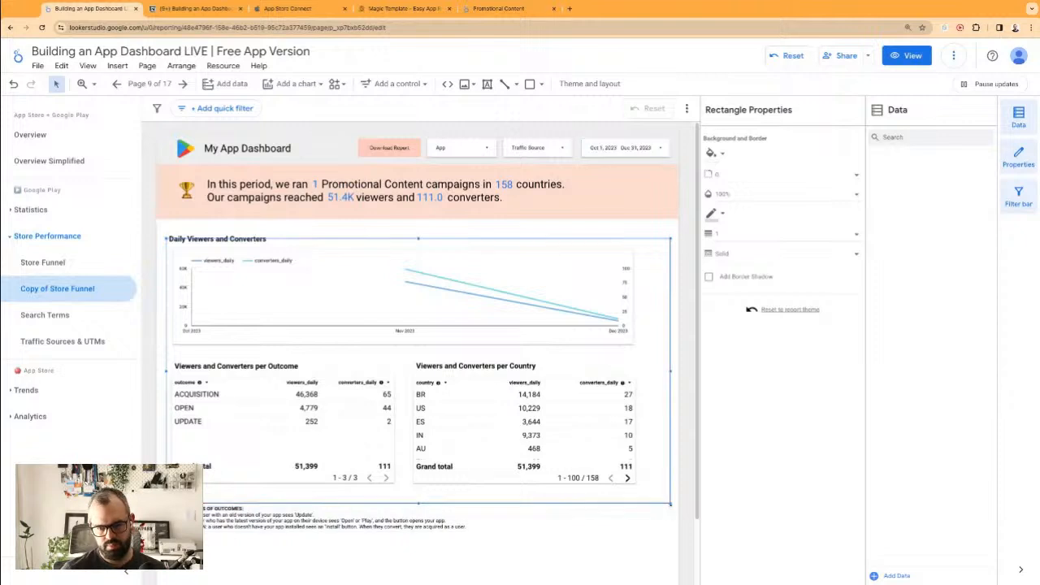
pyautogui.click(509, 521)
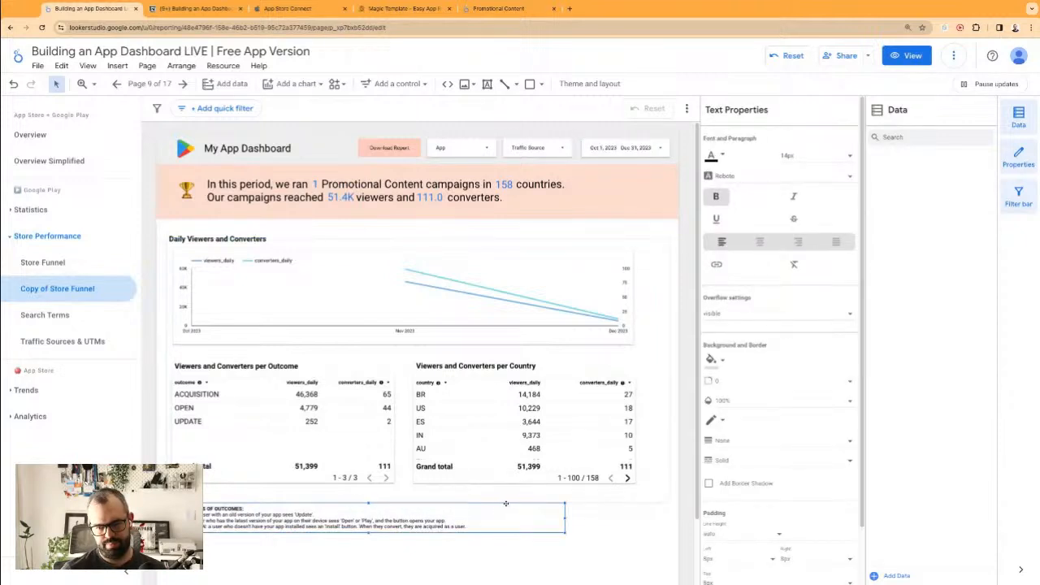
pyautogui.moveTo(506, 504)
pyautogui.mouseDown()
pyautogui.moveTo(505, 561)
pyautogui.moveTo(506, 523)
pyautogui.mouseUp()
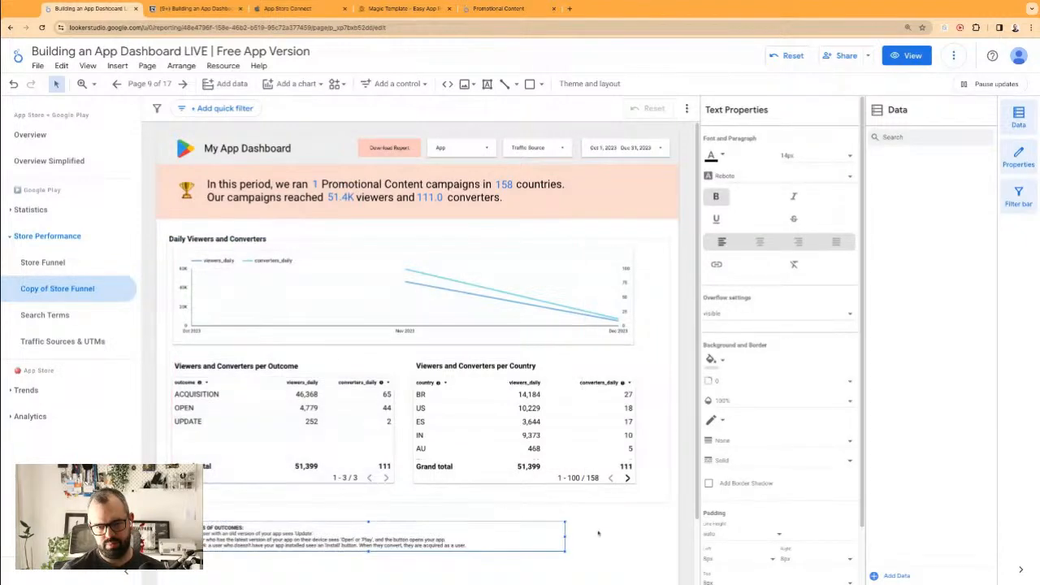
pyautogui.click(598, 533)
# - Send the frame rectangle behind all the other components on the page
pyautogui.click(333, 268)
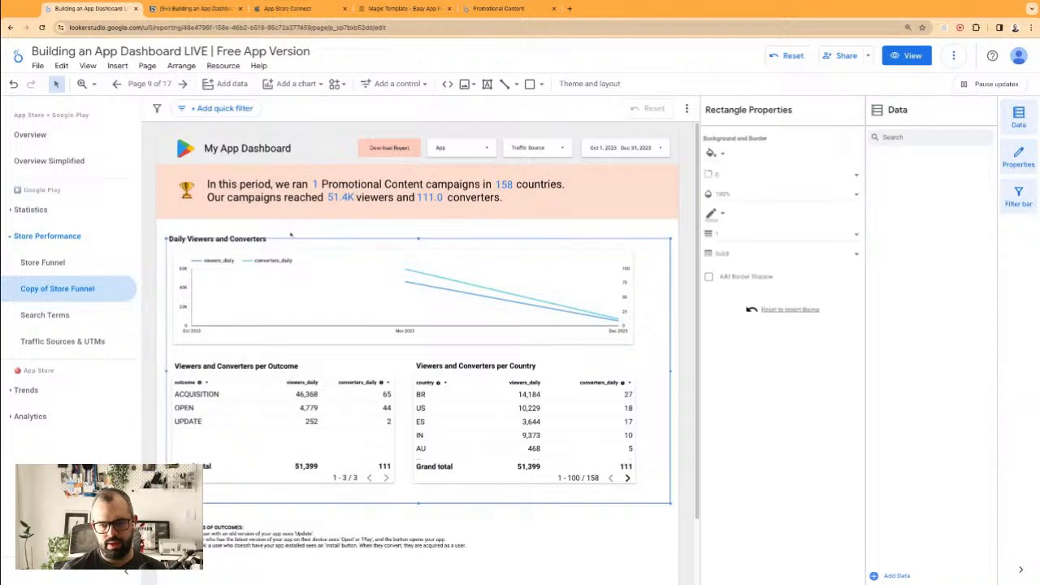
pyautogui.rightClick(658, 280)
pyautogui.moveTo(715, 463)
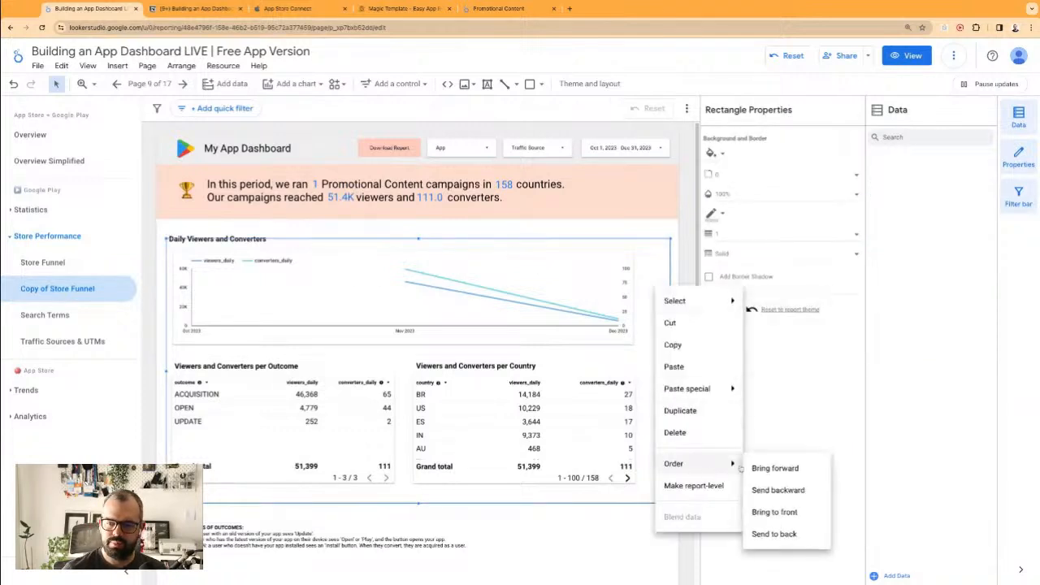
pyautogui.click(764, 529)
pyautogui.click(628, 232)
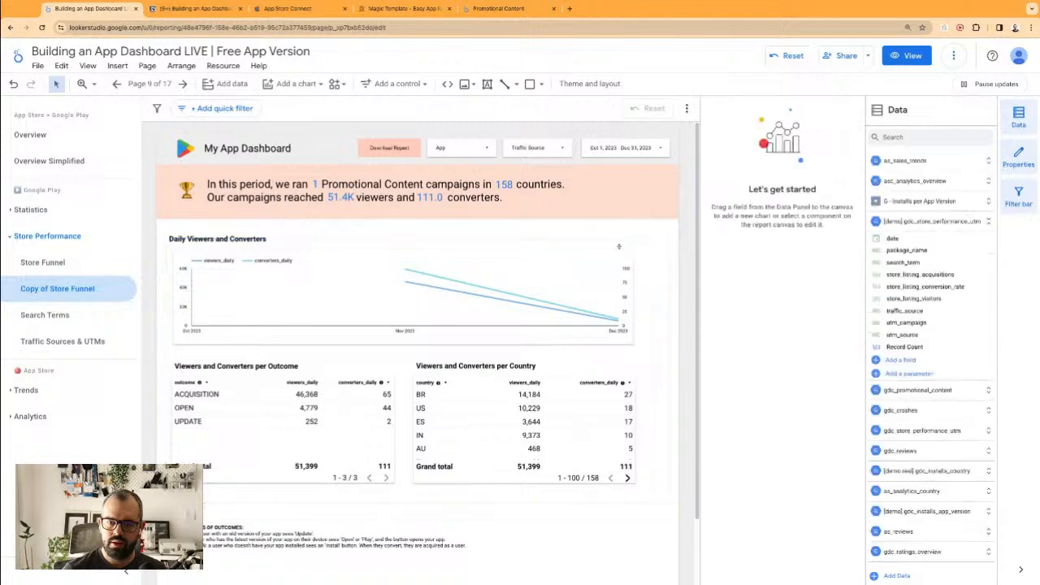
# - Move the Daily Viewers and Converters heading slightly right and up to line up with the chart's left edge
pyautogui.click(197, 236)
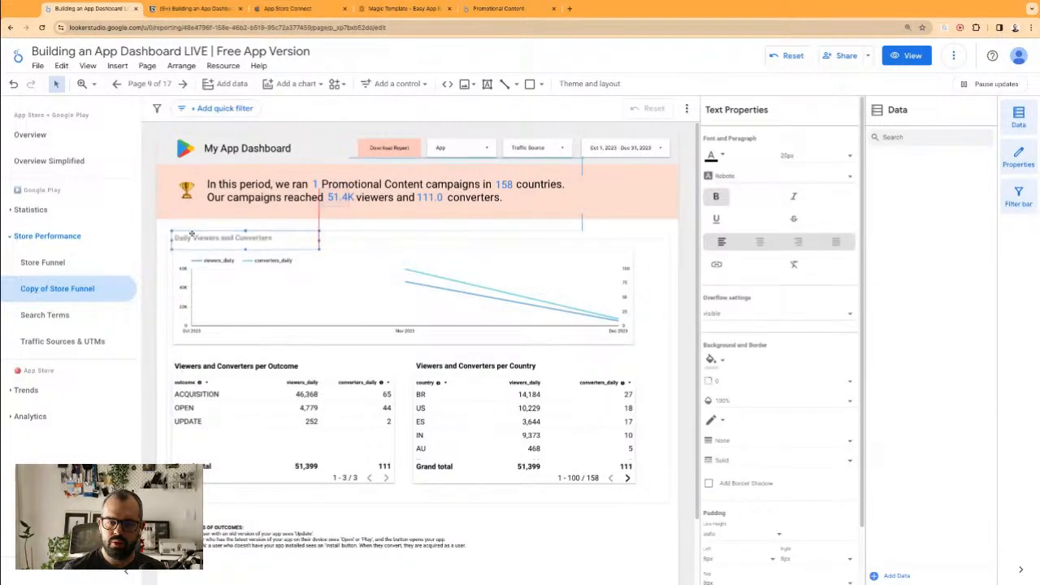
pyautogui.moveTo(191, 234); pyautogui.dragTo(192, 234)
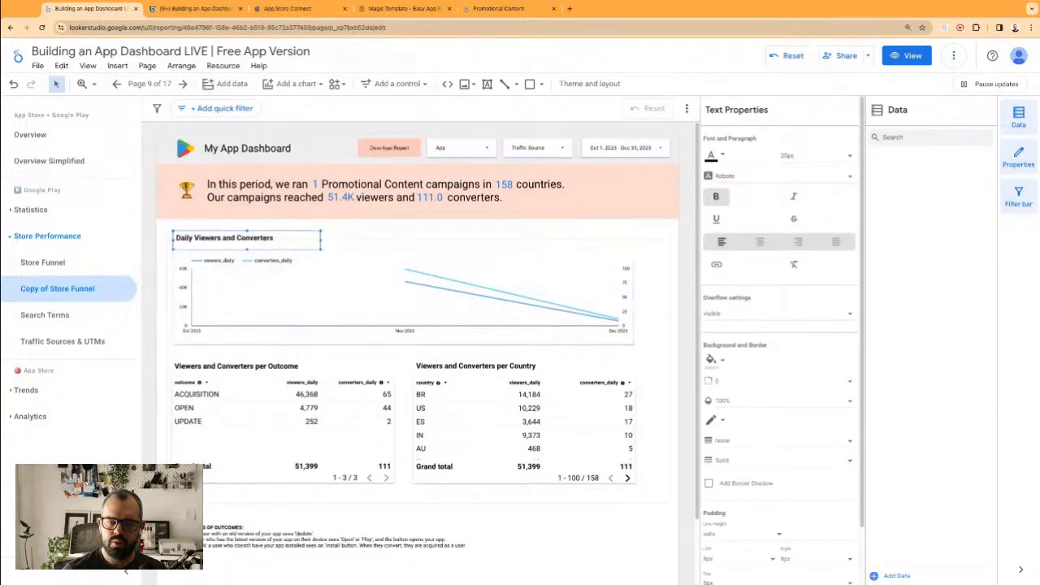
pyautogui.click(229, 223)
pyautogui.click(260, 238)
pyautogui.click(379, 233)
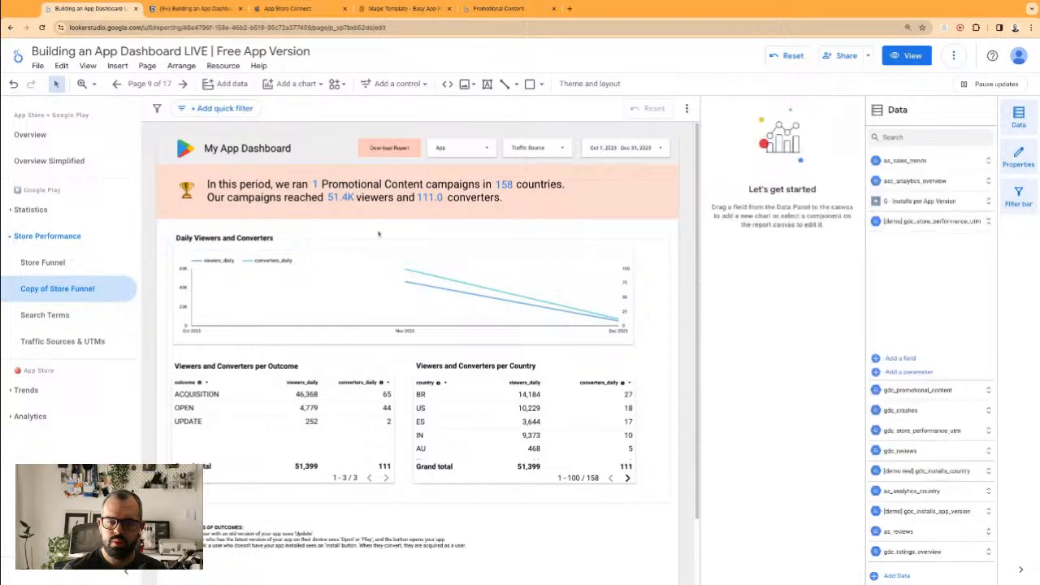
# - Shift the country table and its heading right, and widen the daily viewers chart to match the table's right edge
pyautogui.click(409, 362)
pyautogui.keyDown('shift'); pyautogui.click(447, 397); pyautogui.keyUp('shift')
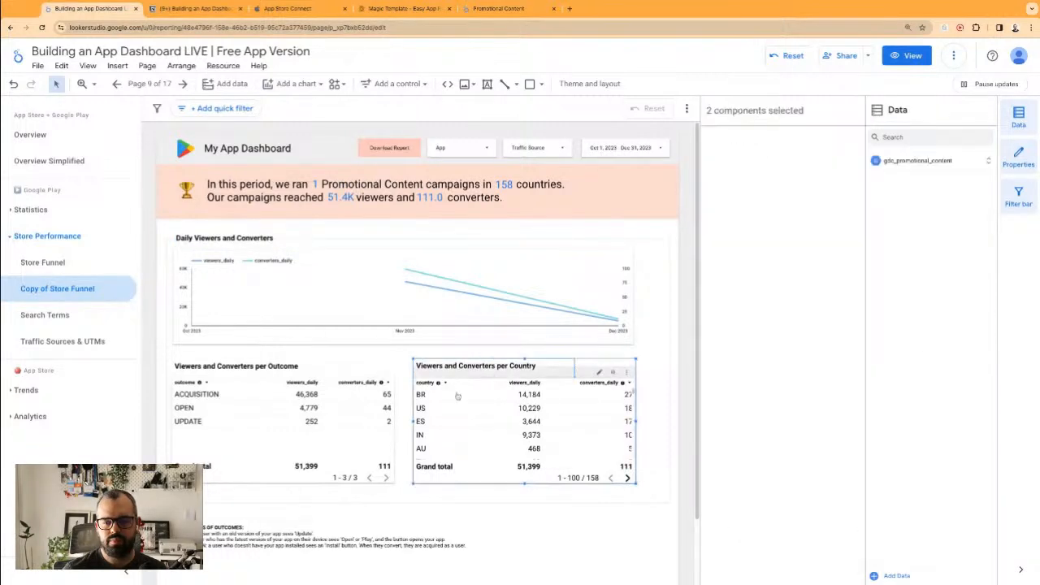
pyautogui.moveTo(443, 399); pyautogui.dragTo(459, 399)
pyautogui.click(604, 292)
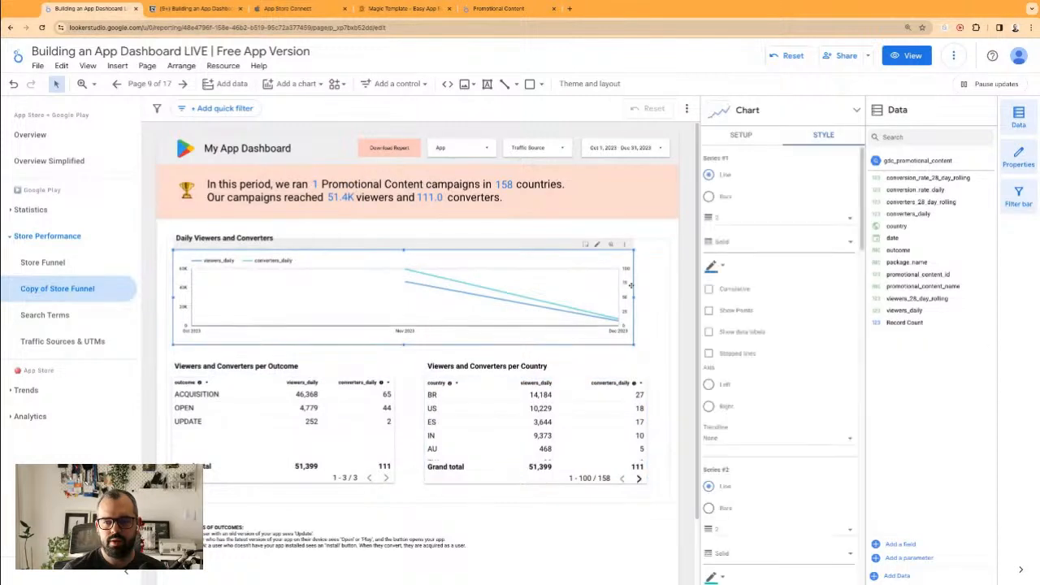
pyautogui.moveTo(634, 298)
pyautogui.mouseDown()
pyautogui.moveTo(660, 297)
pyautogui.moveTo(648, 297)
pyautogui.mouseUp()
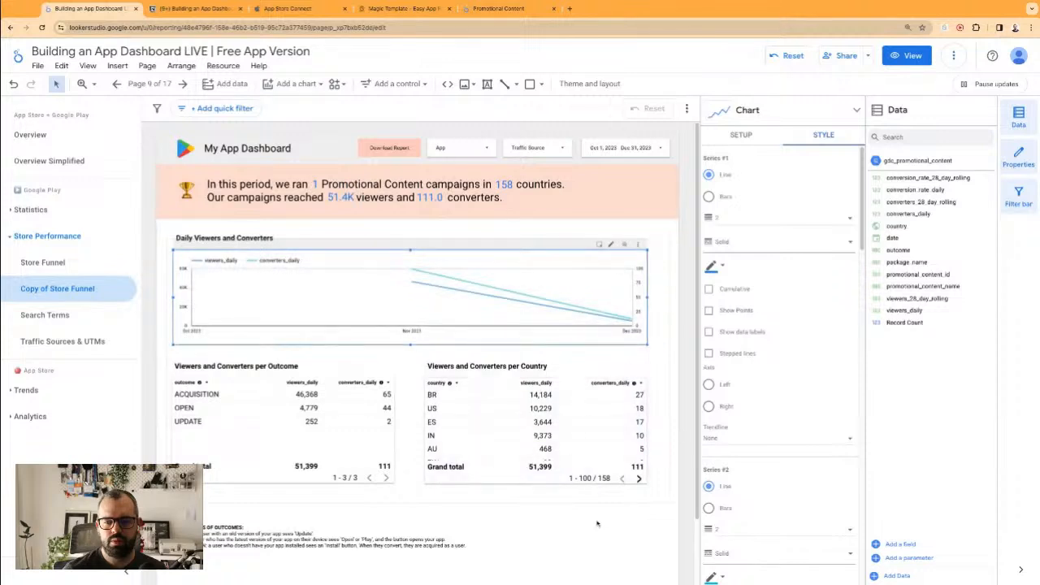
# - Move the chart, both tables and the table headings together slightly right and down to centre them in the frame
pyautogui.moveTo(617, 533); pyautogui.dragTo(242, 287)
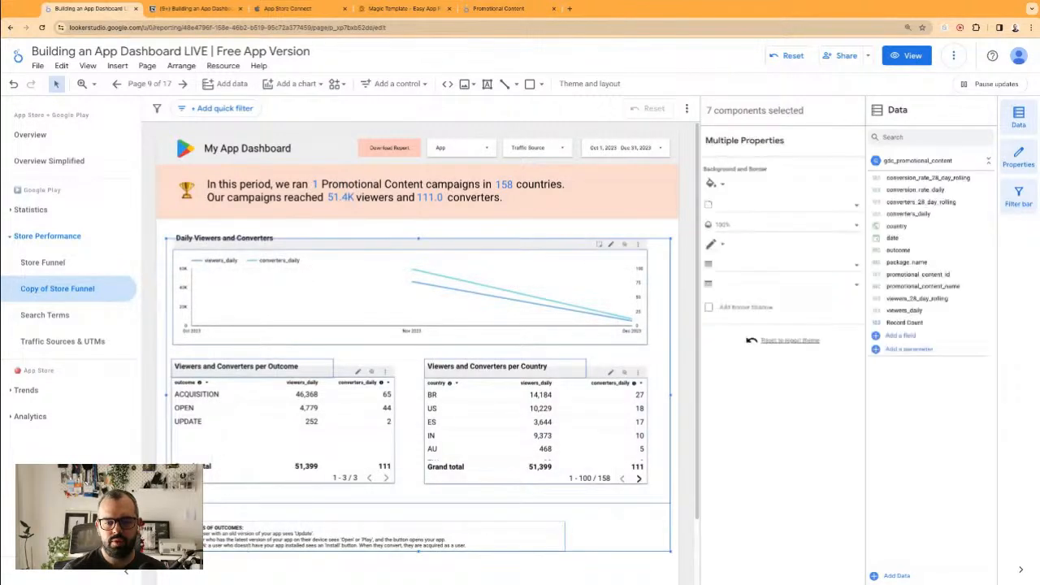
pyautogui.press('super+c')
pyautogui.keyDown('shift'); pyautogui.click(231, 505); pyautogui.keyUp('shift')
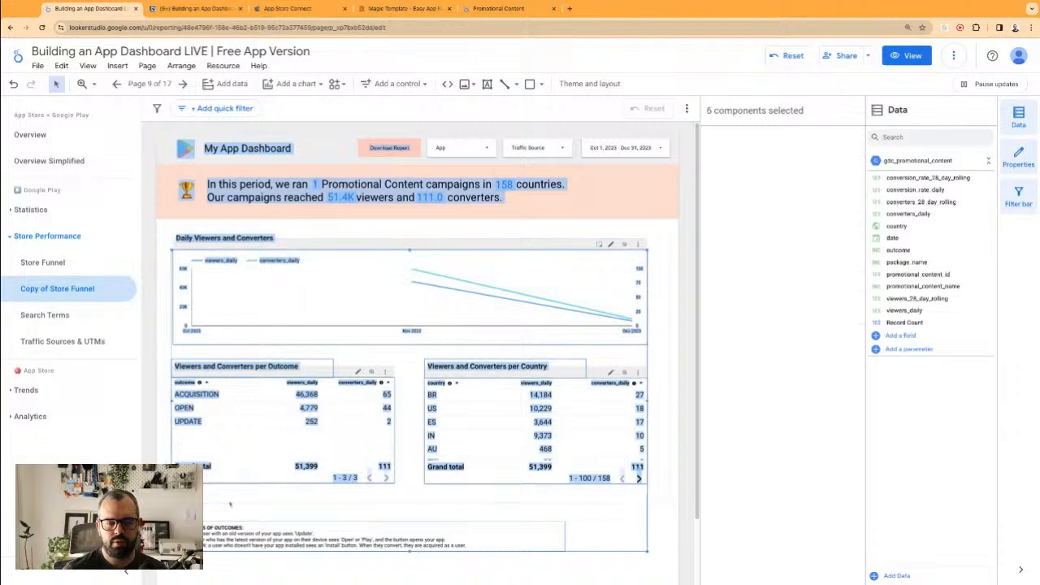
pyautogui.keyDown('shift'); pyautogui.click(195, 534); pyautogui.keyUp('shift')
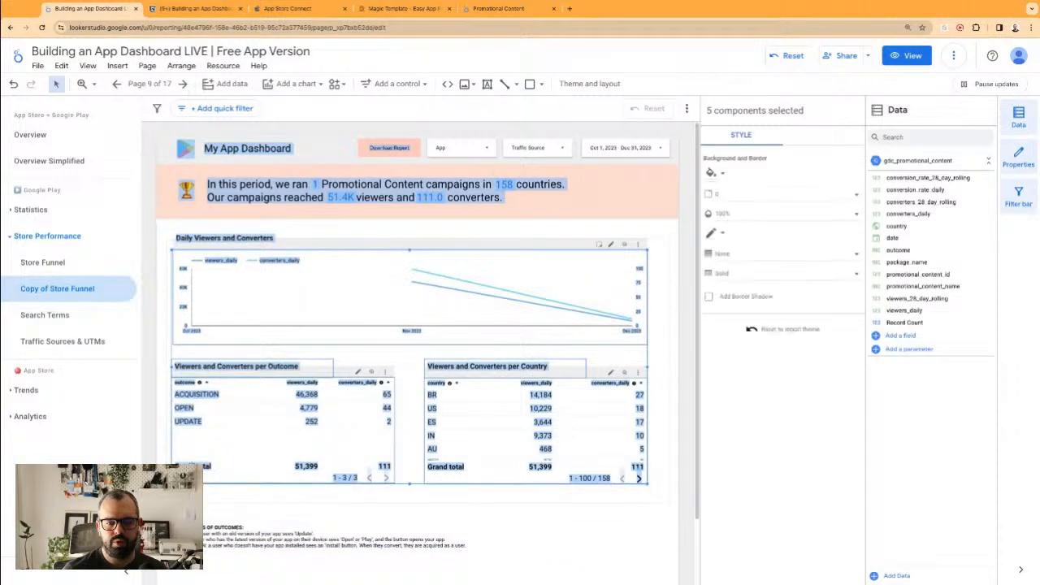
pyautogui.moveTo(187, 459); pyautogui.dragTo(192, 462)
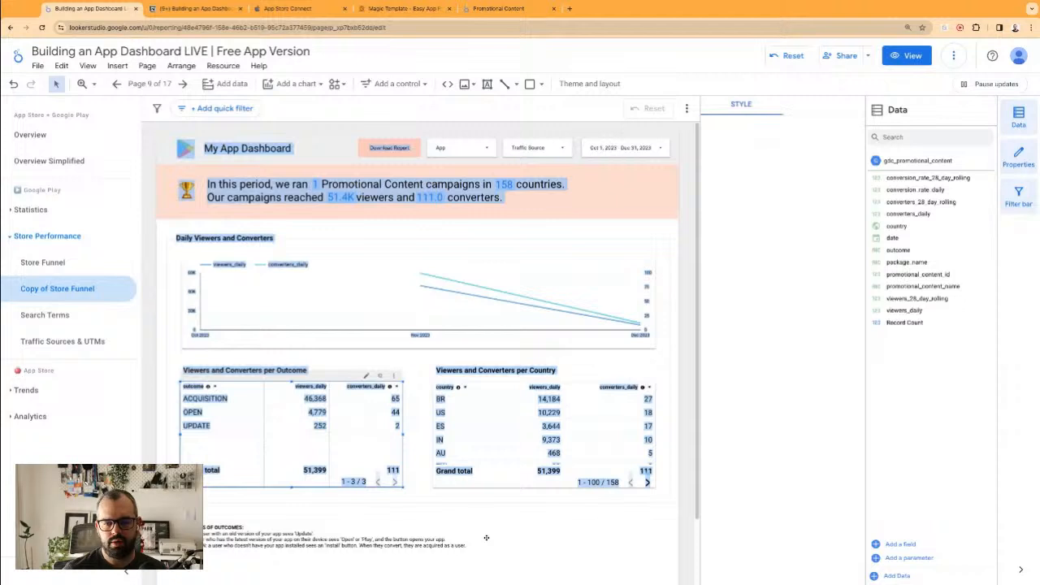
pyautogui.click(446, 540)
pyautogui.click(608, 535)
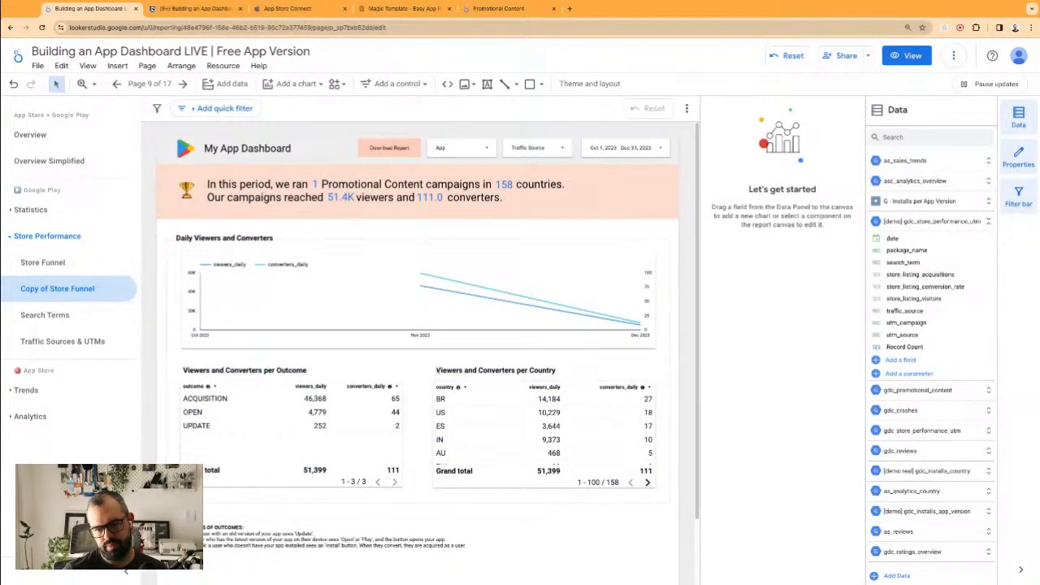
# - Set the font of the daily, outcome and country headings to Lato
pyautogui.click(437, 371)
pyautogui.keyDown('shift'); pyautogui.click(244, 371); pyautogui.keyUp('shift')
pyautogui.keyDown('shift'); pyautogui.click(243, 236); pyautogui.keyUp('shift')
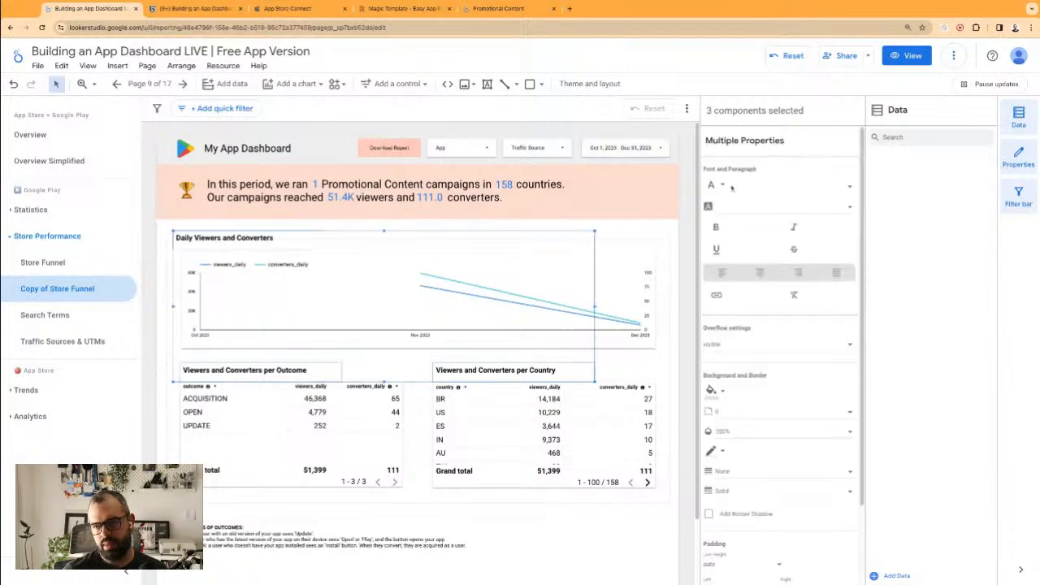
pyautogui.click(799, 187)
pyautogui.click(739, 186)
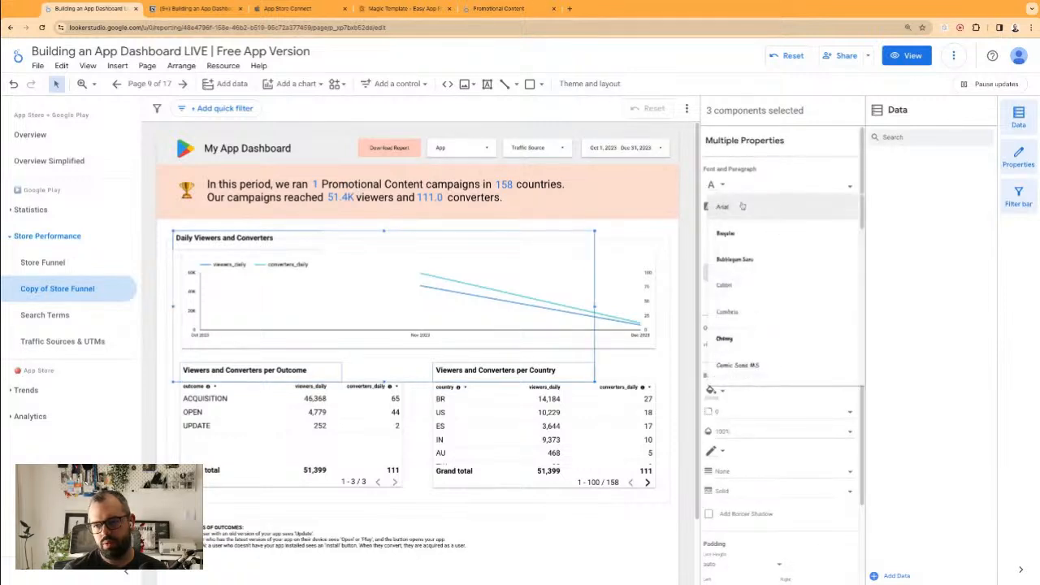
pyautogui.scroll(-5, 754, 301)
pyautogui.scroll(-5, 753, 301)
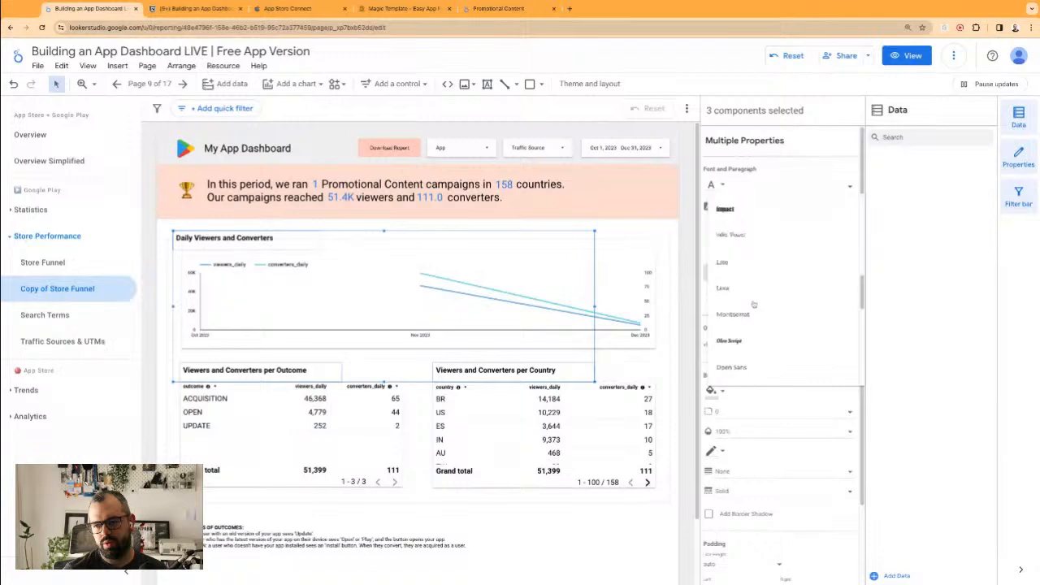
pyautogui.click(740, 268)
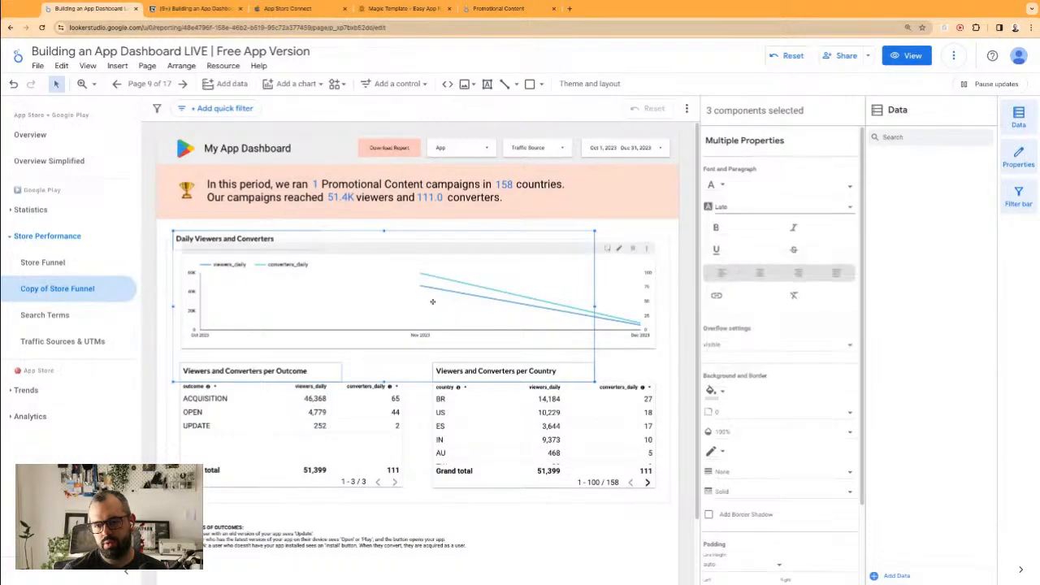
pyautogui.click(487, 518)
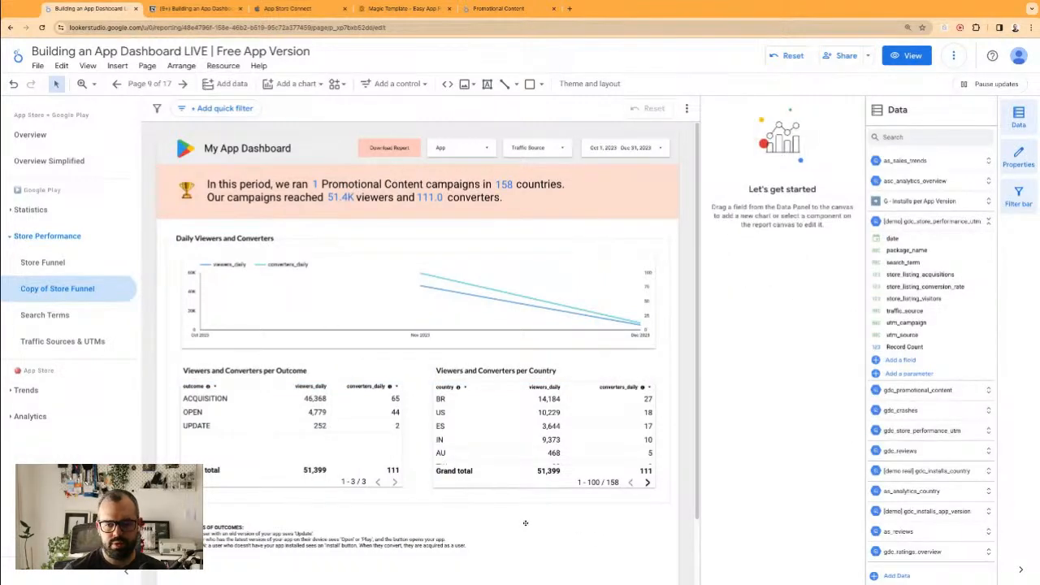
# - Set the data type of the daily viewers chart's date dimension to Date
pyautogui.click(564, 258)
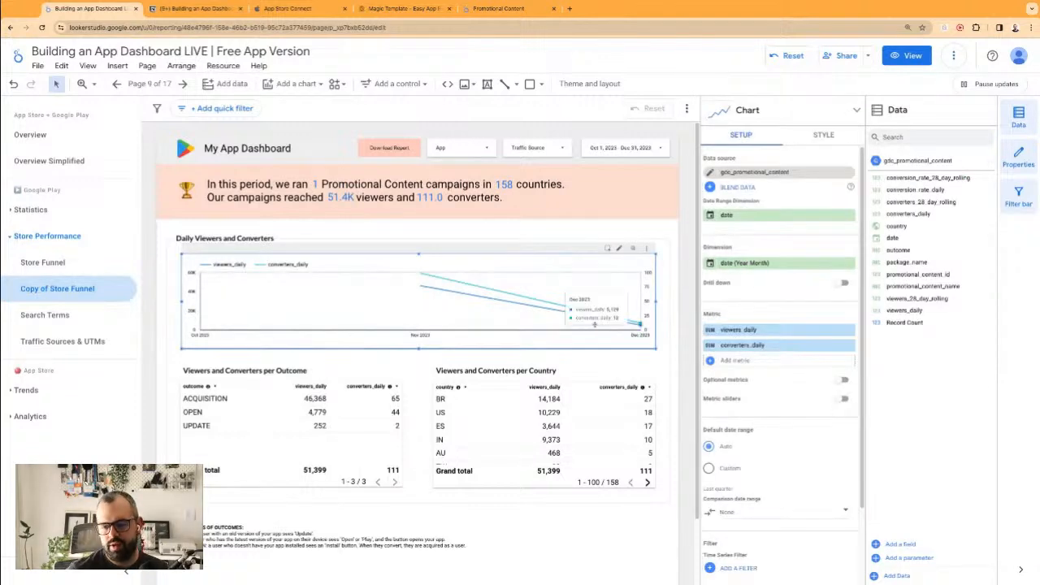
pyautogui.click(711, 264)
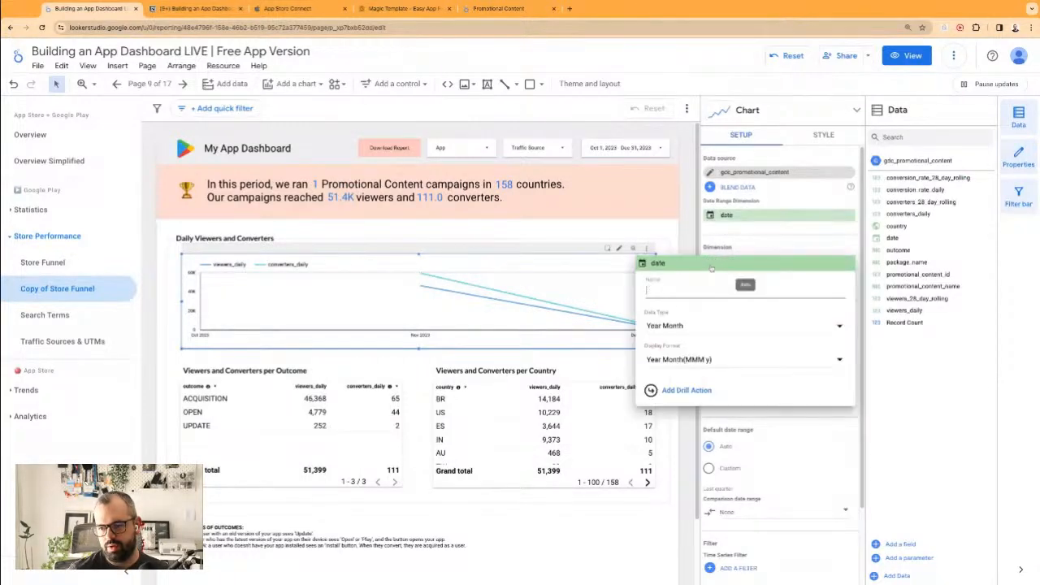
pyautogui.click(674, 325)
pyautogui.moveTo(792, 371)
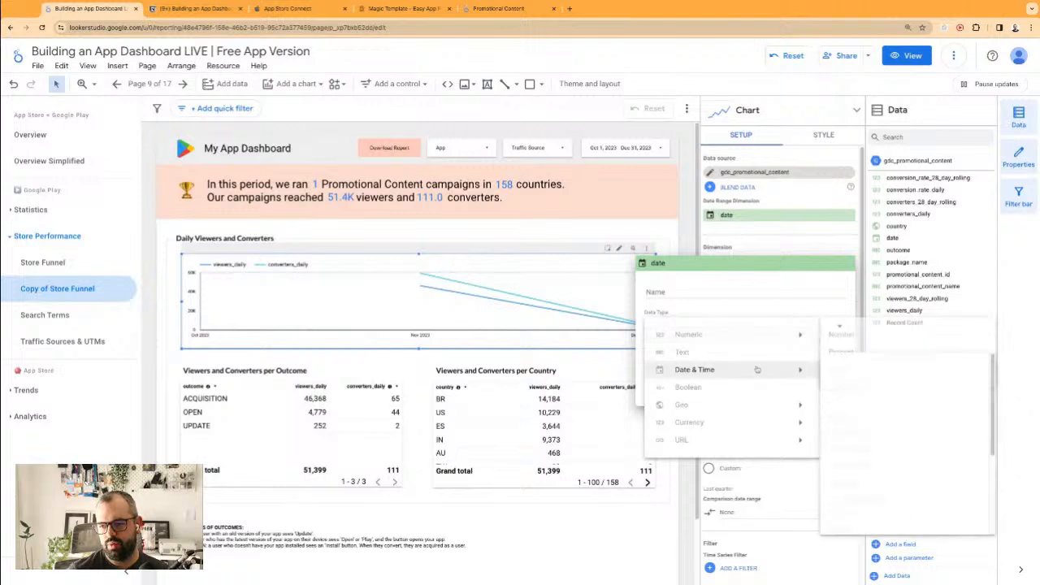
pyautogui.click(836, 372)
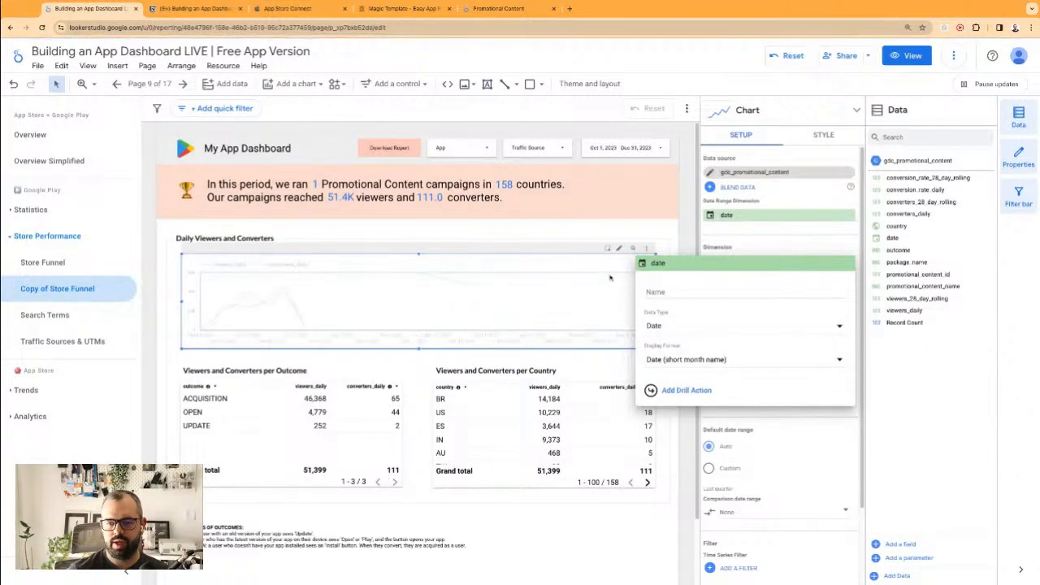
pyautogui.click(543, 232)
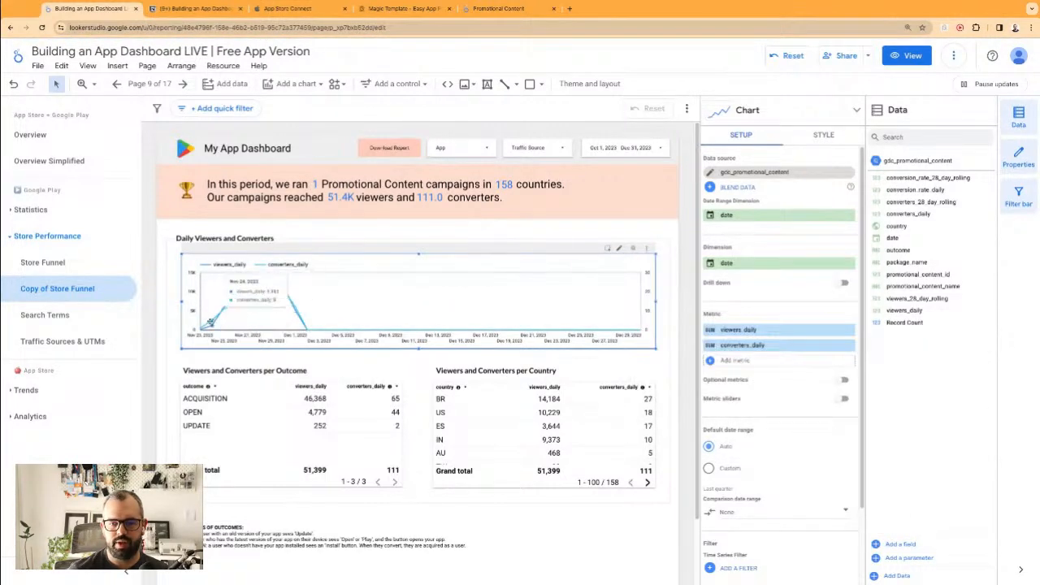
# - Delete the Traffic Source filter from the page header and move the App filter into its place beside the date range
pyautogui.click(513, 235)
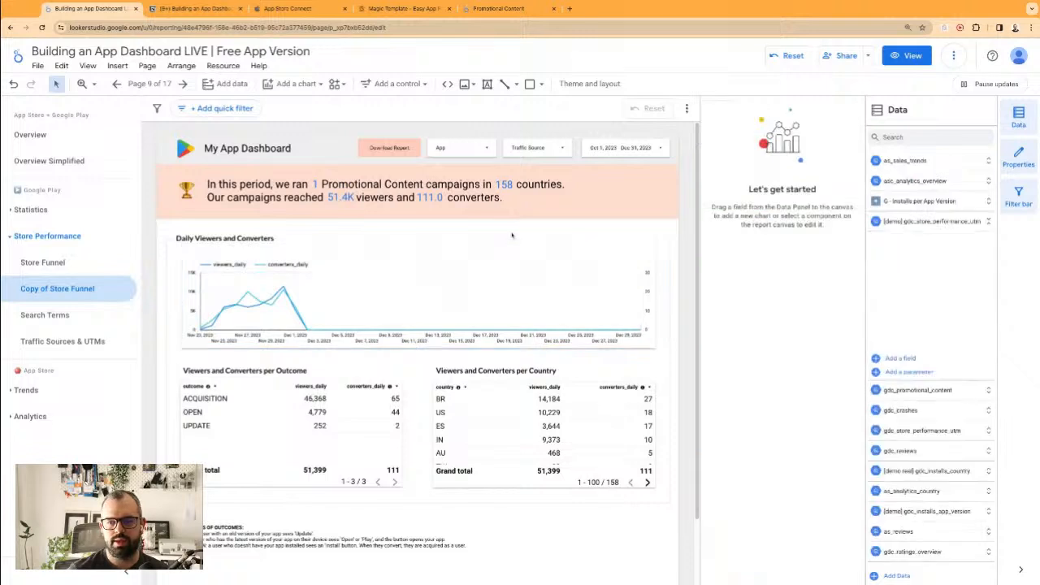
pyautogui.click(526, 141)
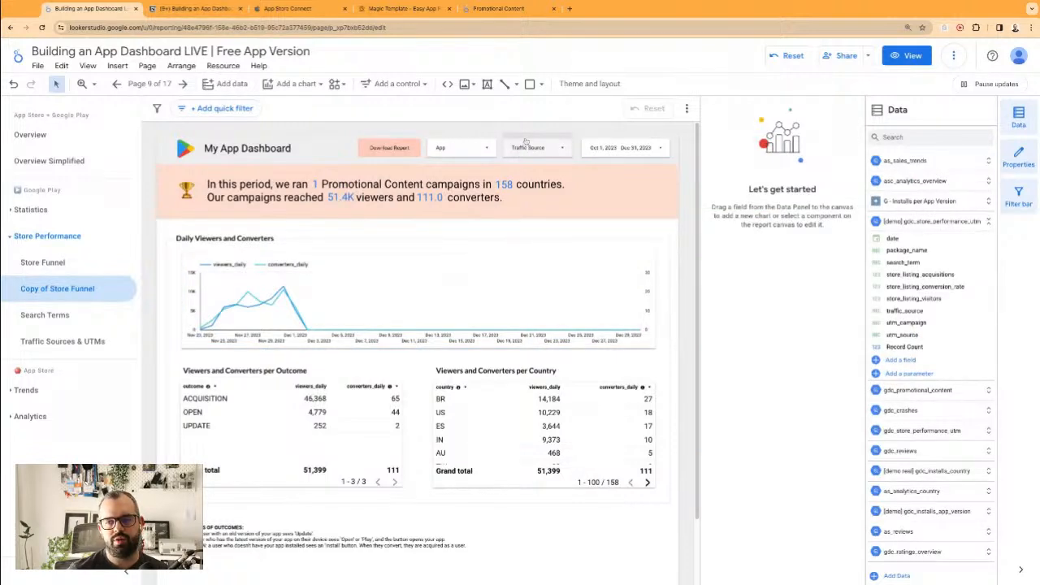
pyautogui.press('Delete')
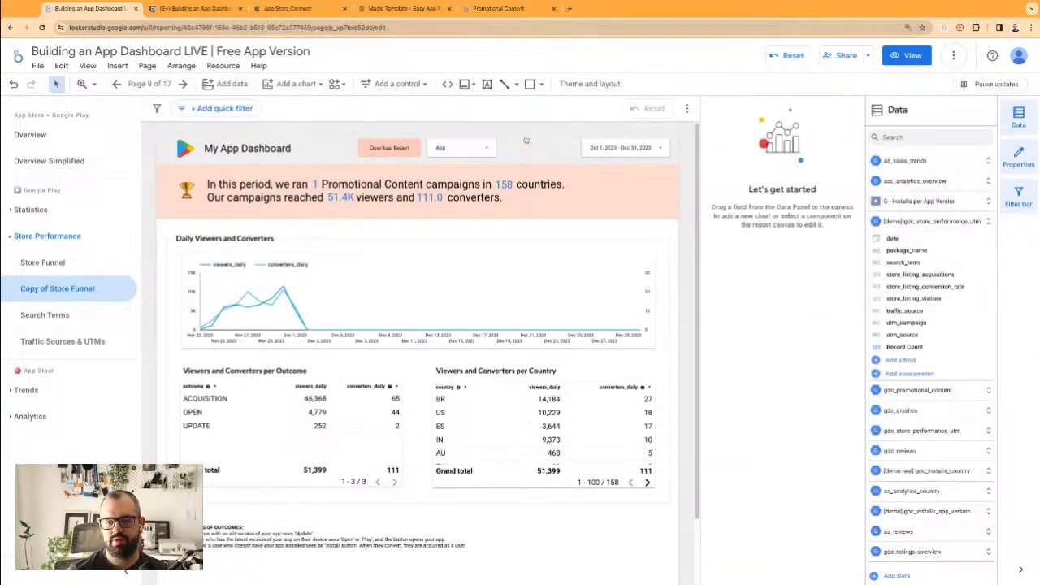
pyautogui.moveTo(458, 141); pyautogui.dragTo(536, 143)
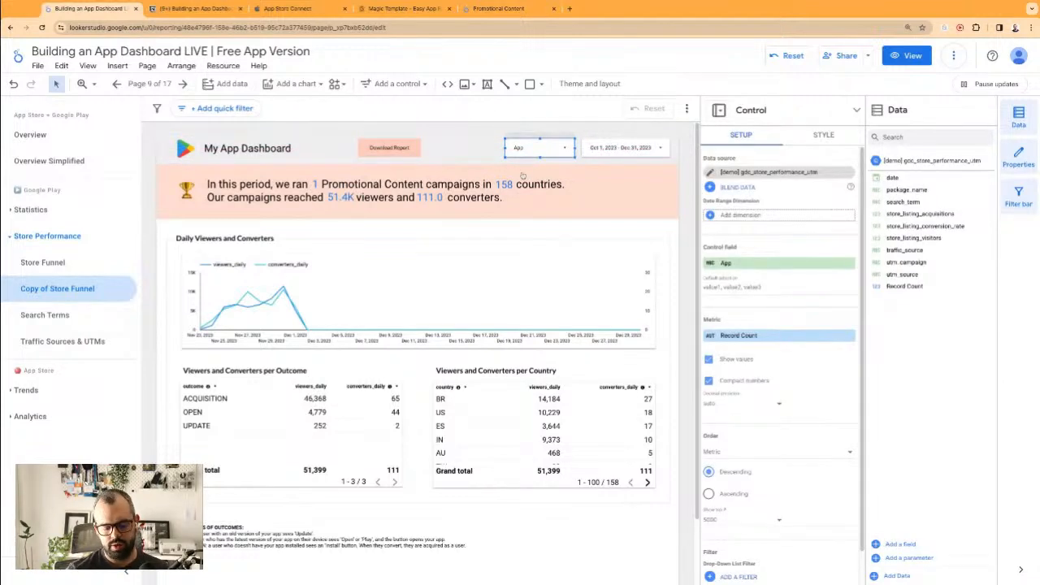
# - Remove the data source from the App filter, the daily chart and both tables together, and start adding a new data source for them
pyautogui.keyDown('shift'); pyautogui.click(550, 425); pyautogui.keyUp('shift')
pyautogui.keyDown('shift'); pyautogui.click(488, 319); pyautogui.keyUp('shift')
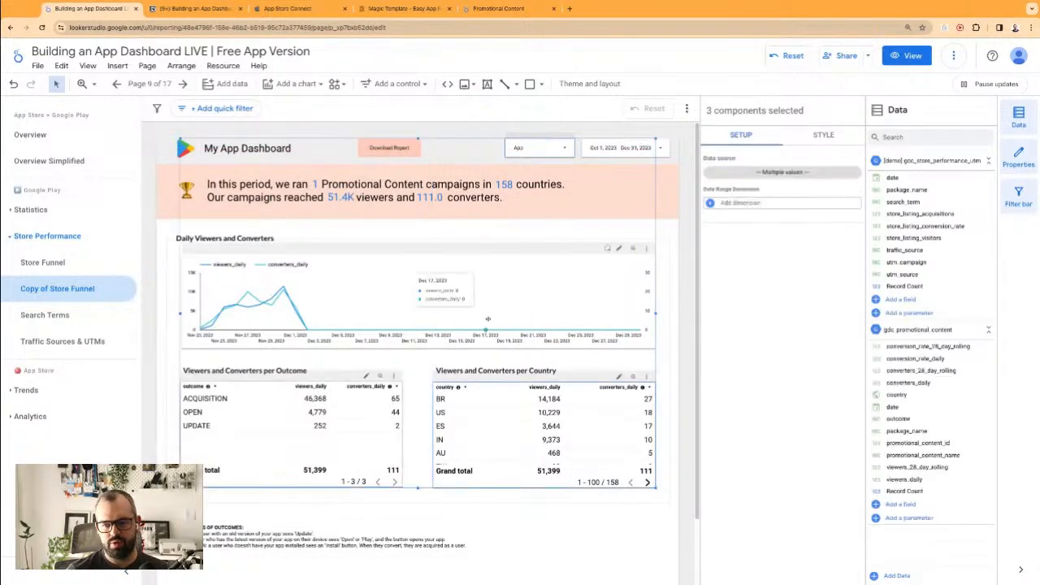
pyautogui.keyDown('shift'); pyautogui.click(488, 319); pyautogui.keyUp('shift')
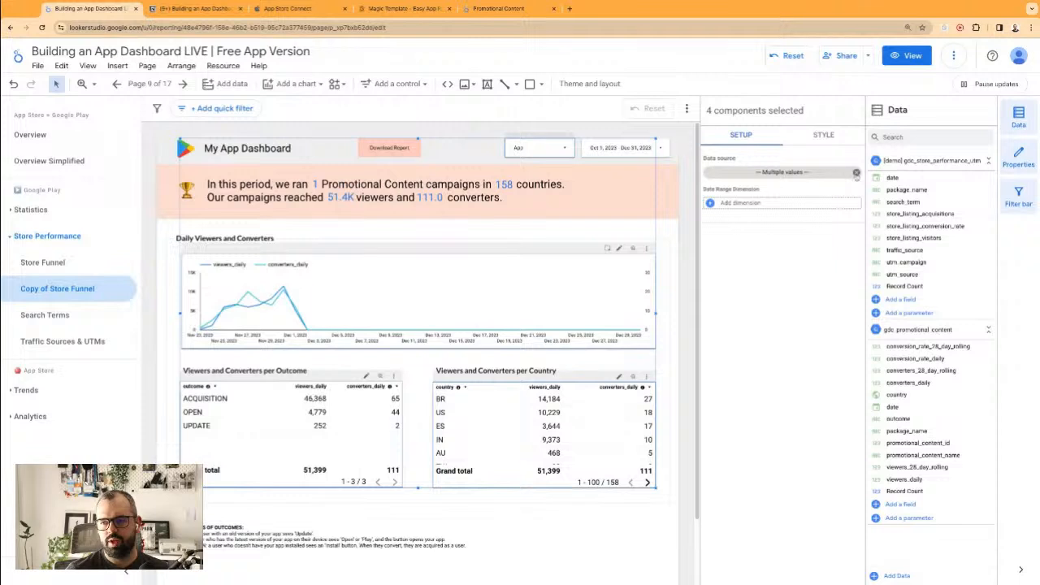
pyautogui.click(856, 172)
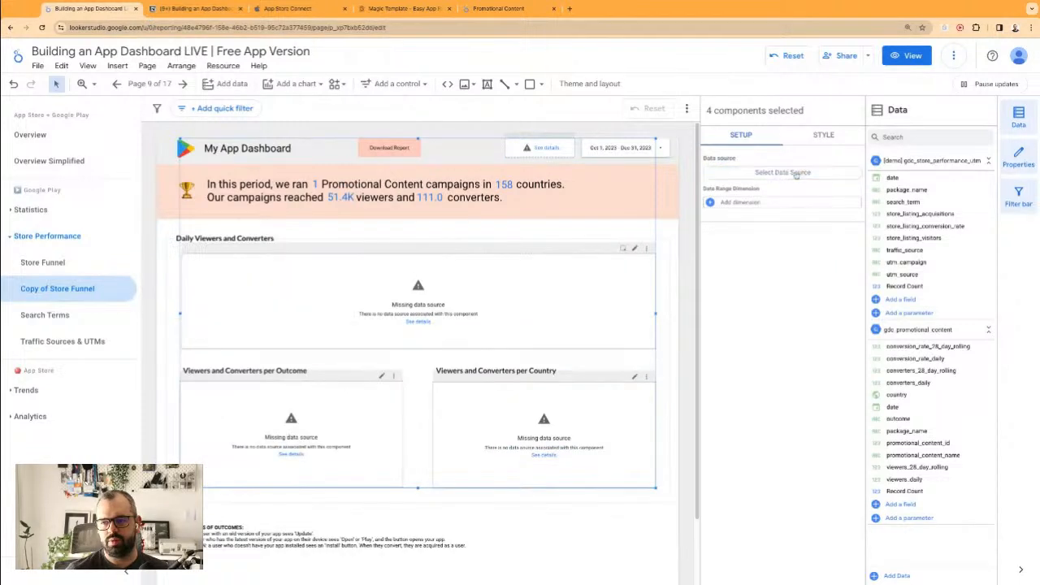
pyautogui.click(797, 173)
pyautogui.click(790, 330)
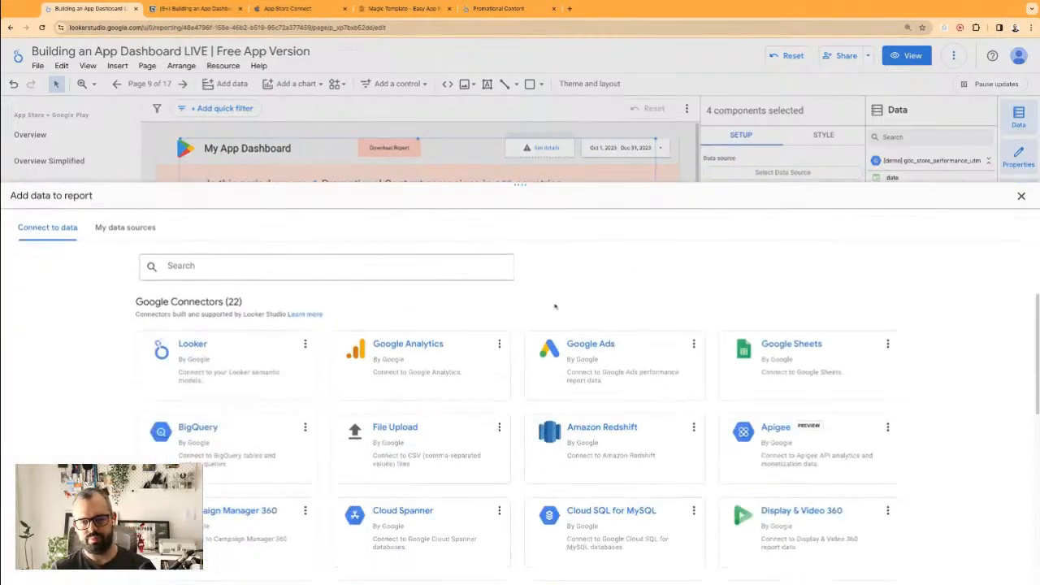
# - Connect the selected components to the BigQuery table gdc_promotional_content from the demo_data dataset in the easy-app-reports project
pyautogui.click(202, 435)
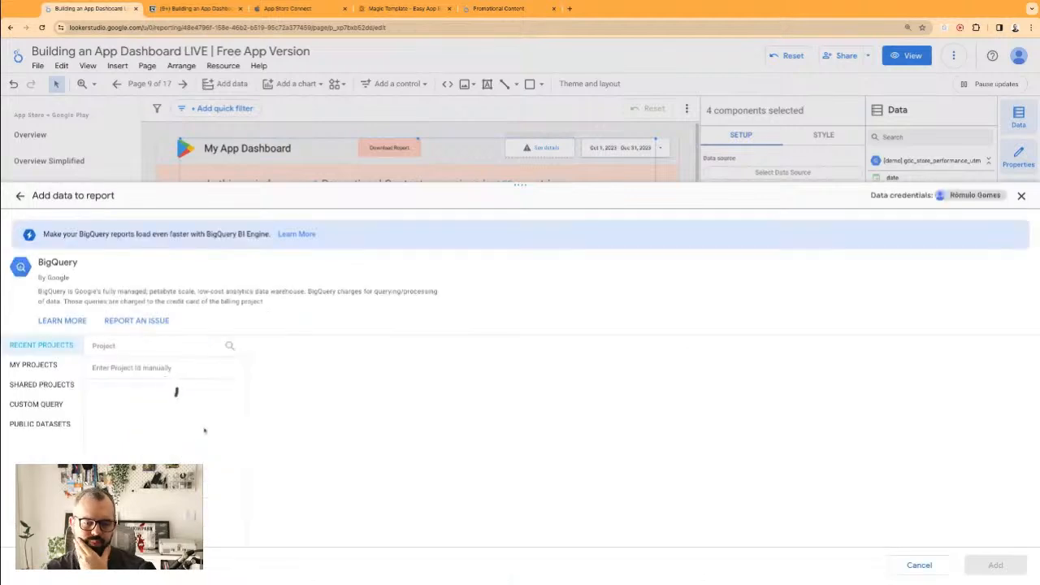
pyautogui.click(114, 387)
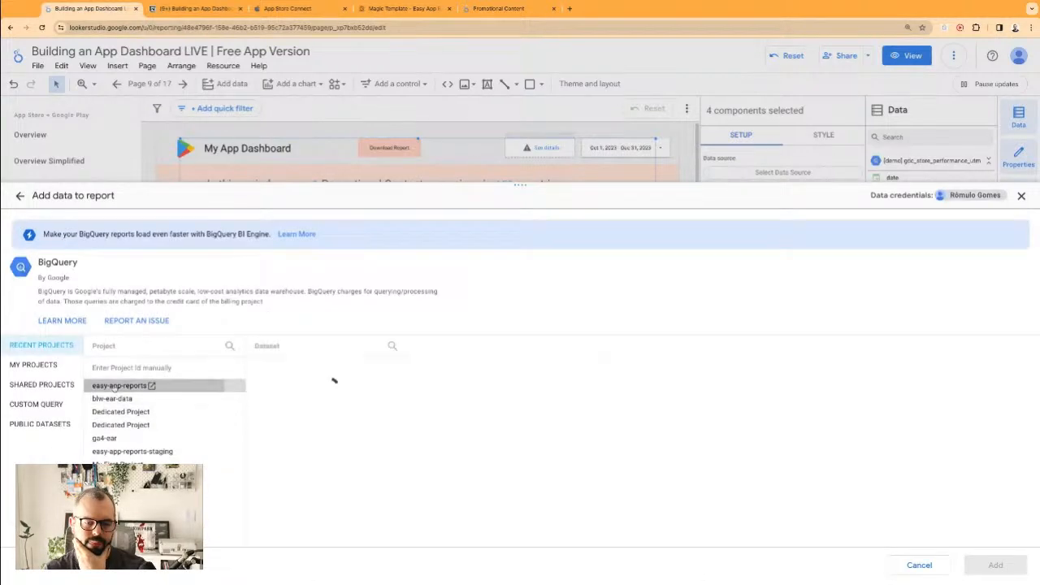
pyautogui.click(274, 365)
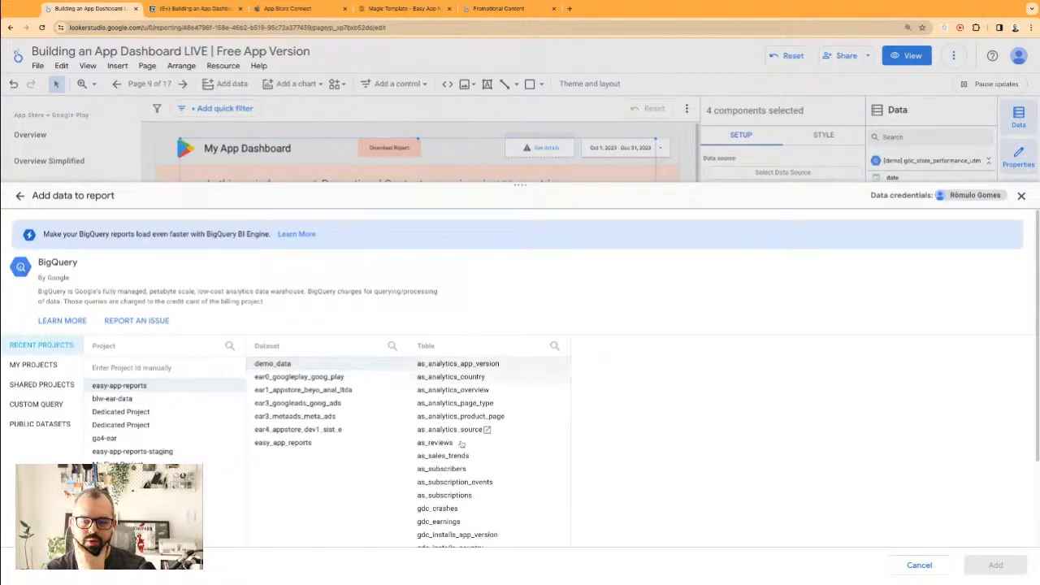
pyautogui.scroll(-2, 485, 445)
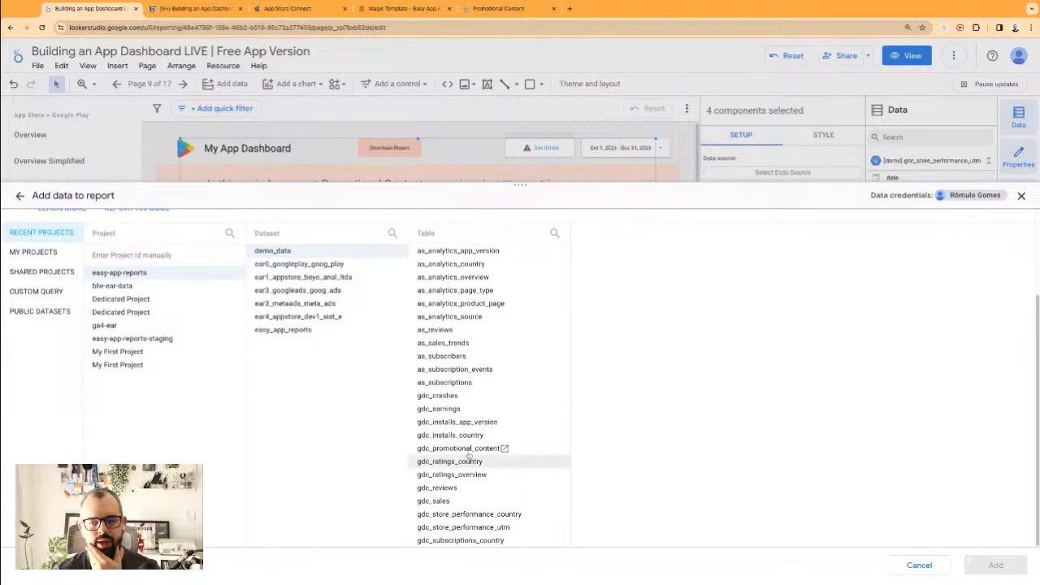
pyautogui.click(457, 449)
pyautogui.click(993, 565)
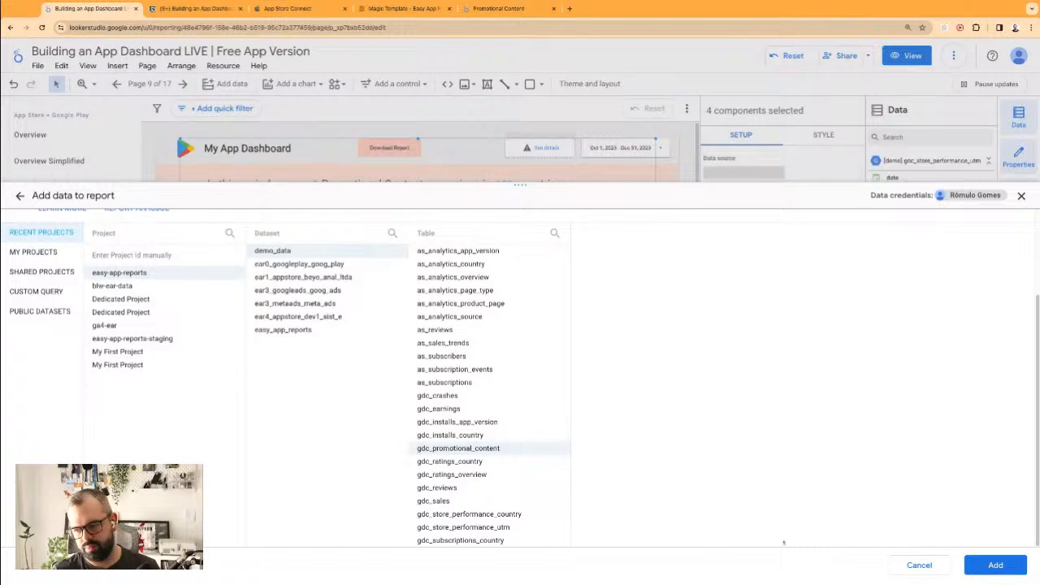
pyautogui.click(978, 566)
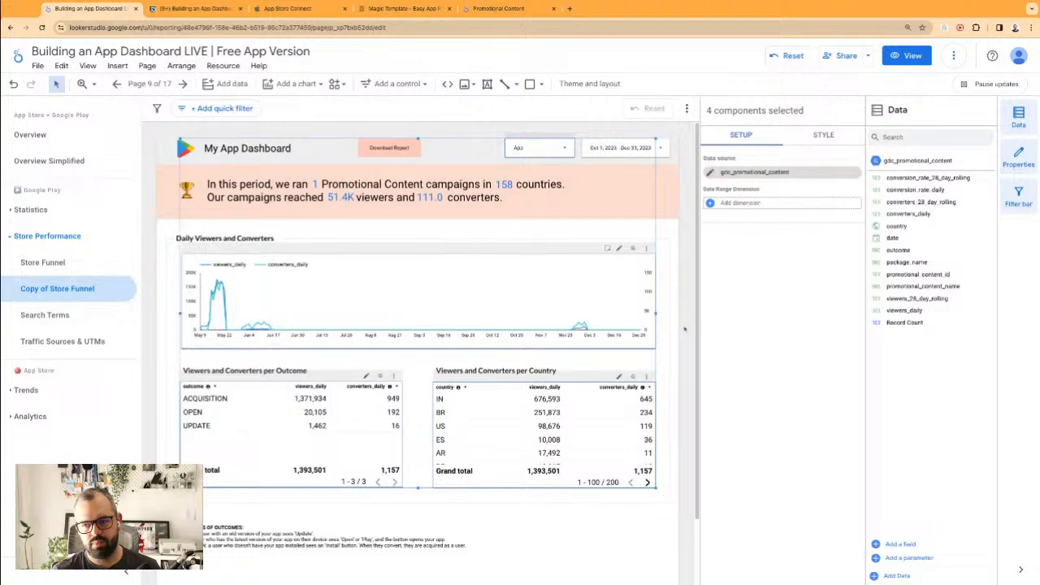
pyautogui.click(684, 329)
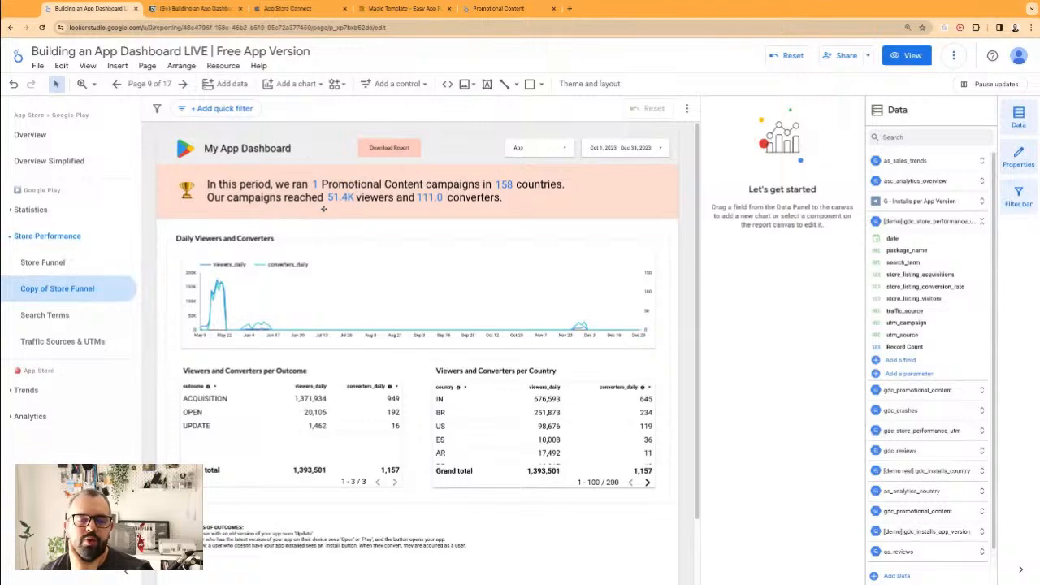
# - Set the decimal precision of the converters scorecard in the summary banner to 0
pyautogui.click(428, 196)
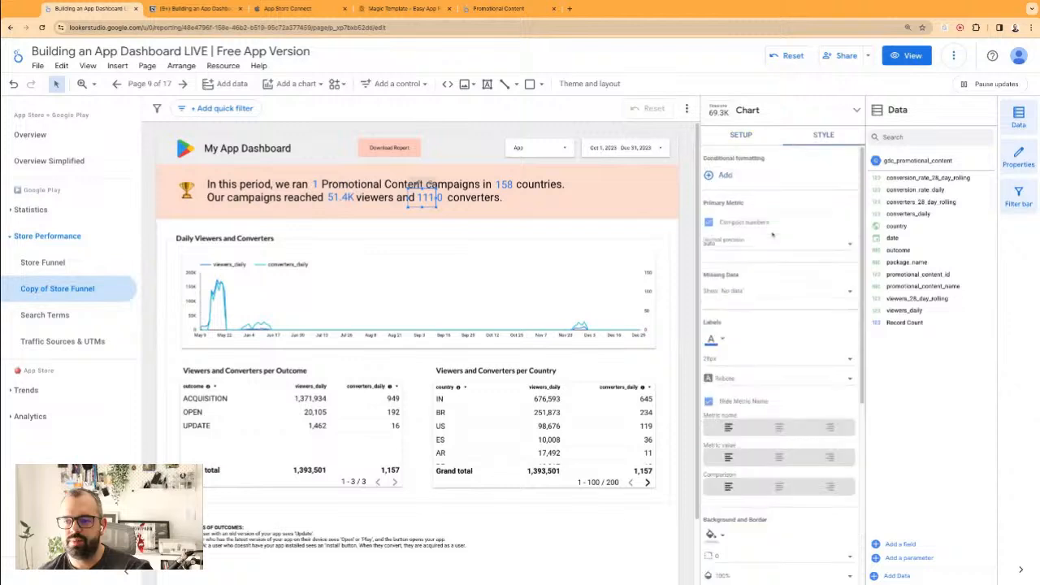
pyautogui.click(720, 246)
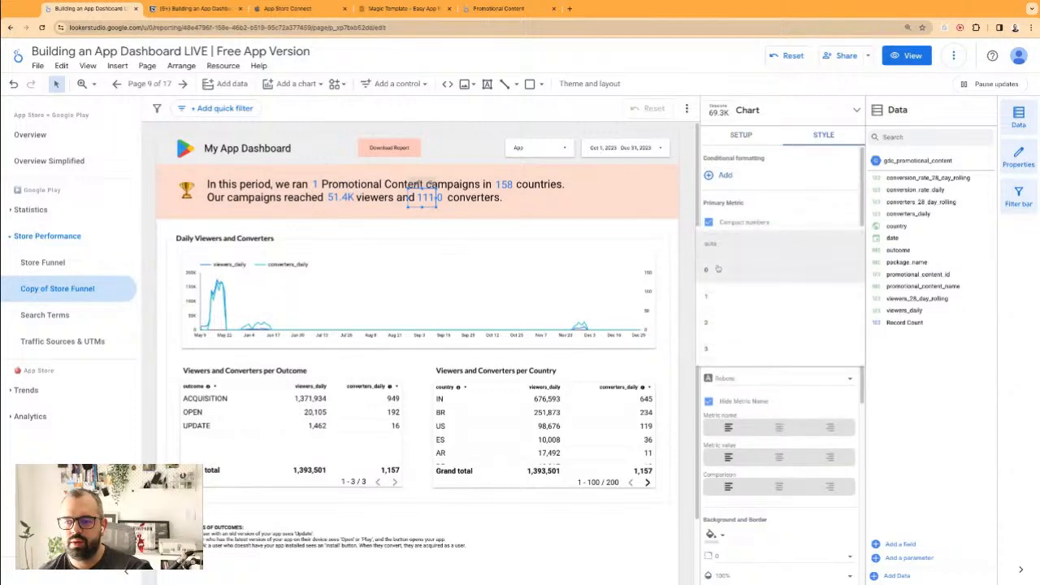
pyautogui.click(718, 269)
pyautogui.click(611, 237)
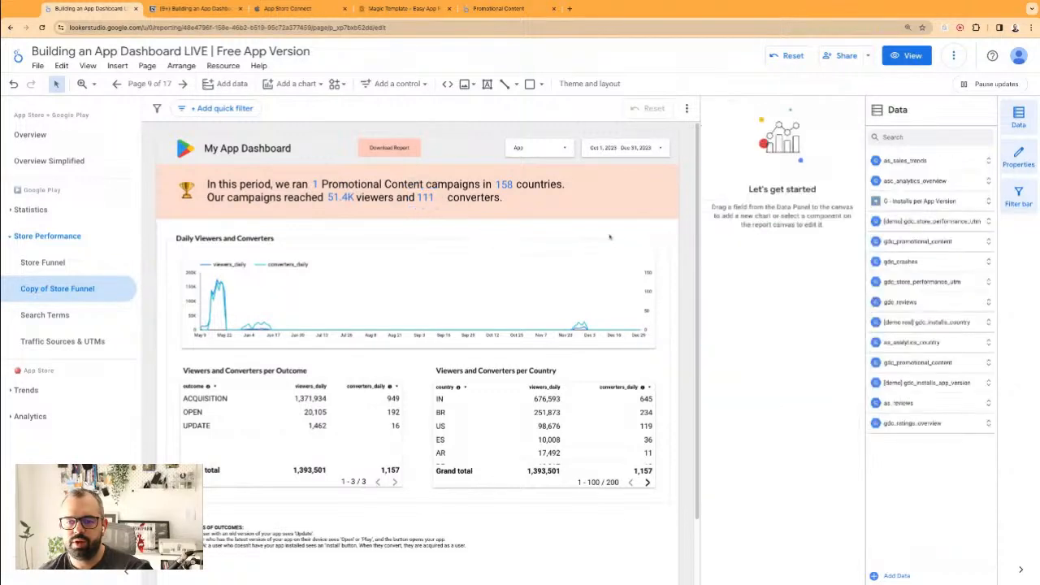
# - Shift the converters scorecard slightly right to centre it in the gap between "and" and "converters" in the banner sentence
pyautogui.click(424, 198)
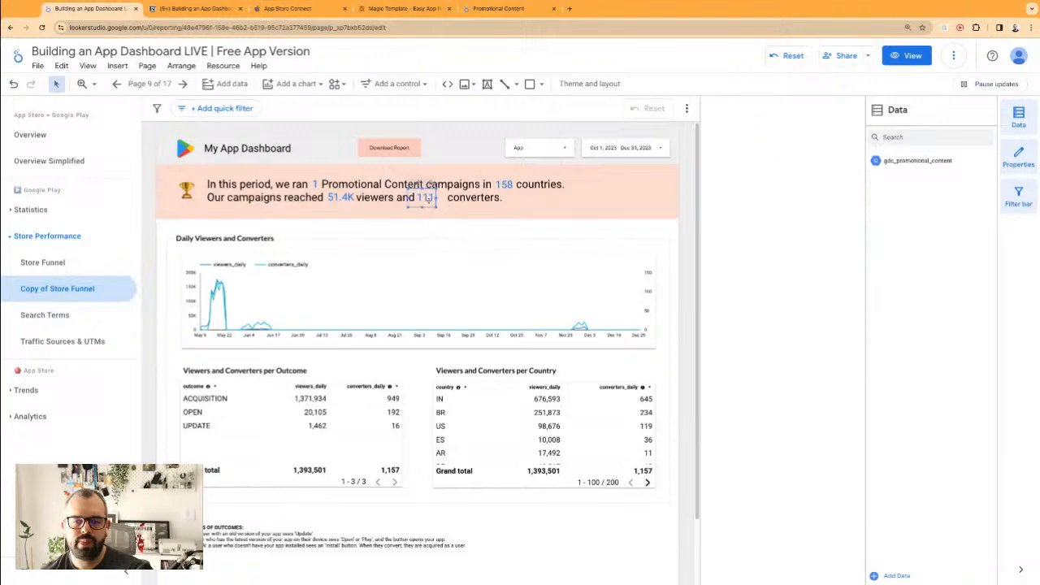
pyautogui.click(823, 135)
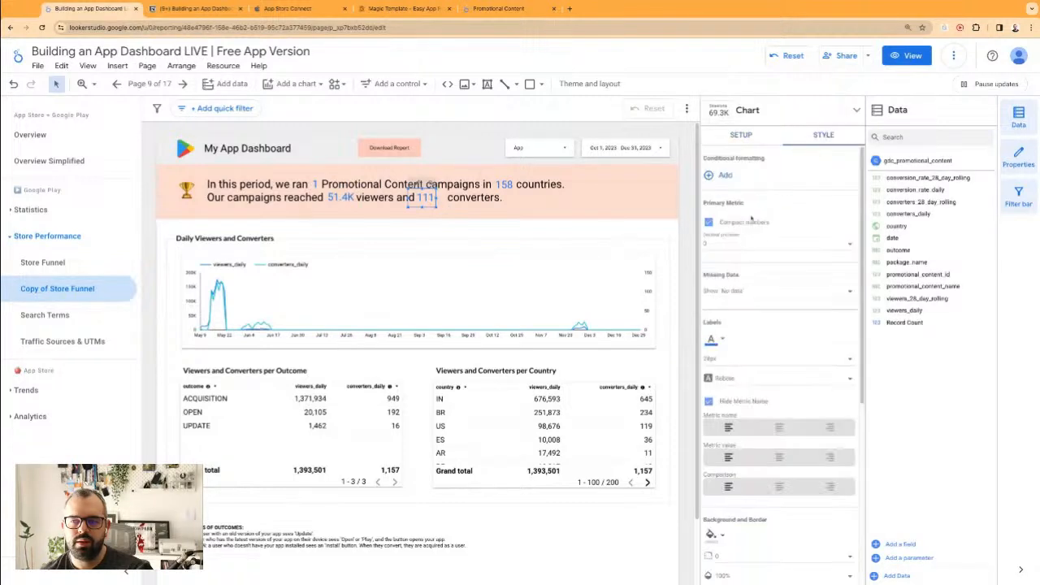
pyautogui.click(606, 230)
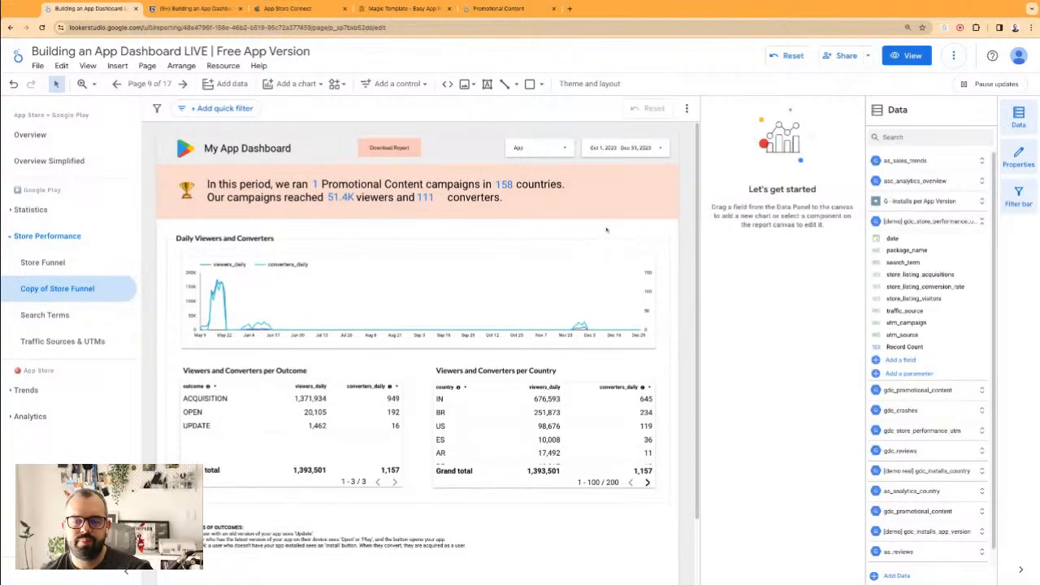
pyautogui.click(424, 197)
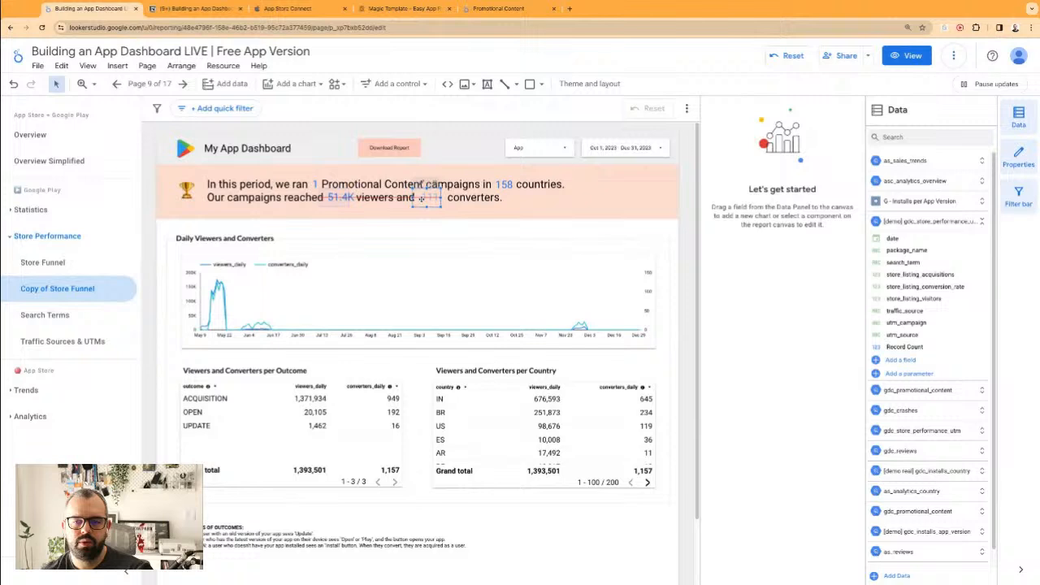
pyautogui.click(529, 230)
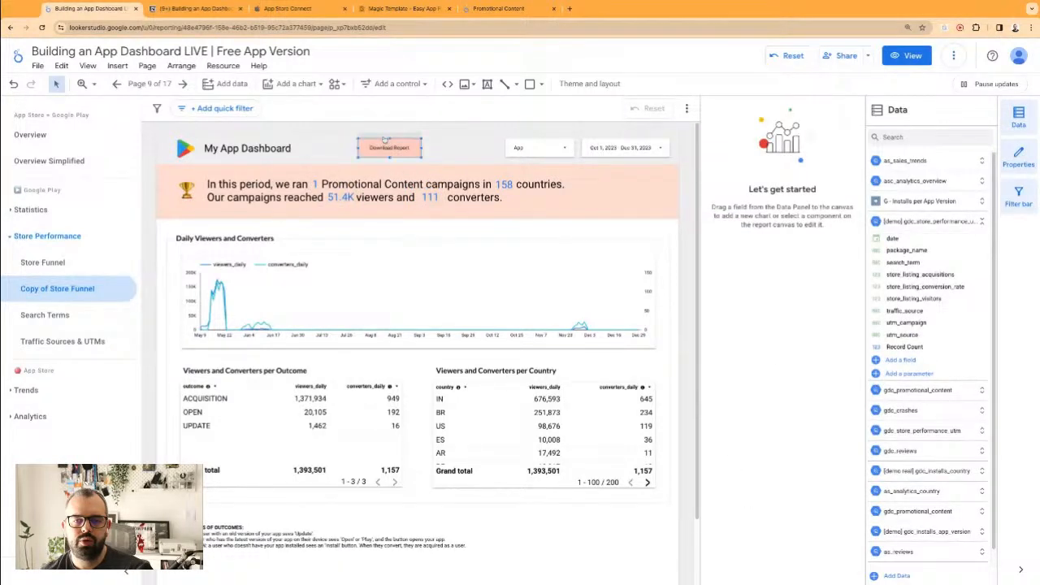
# - Move the Download Report button slightly left and shift the App filter left to sit beside it in the page header
pyautogui.moveTo(384, 140)
pyautogui.mouseDown()
pyautogui.moveTo(454, 141)
pyautogui.moveTo(385, 141)
pyautogui.mouseUp()
pyautogui.moveTo(529, 147); pyautogui.dragTo(458, 147)
pyautogui.click(485, 154)
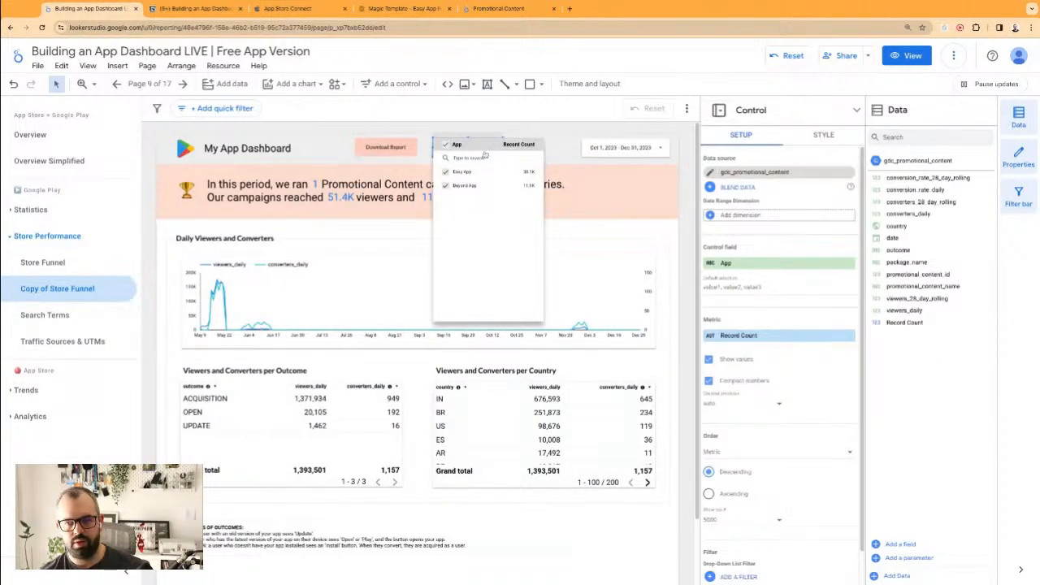
# - Duplicate the App filter control and position the copy between the original and the date range control
pyautogui.click(479, 155)
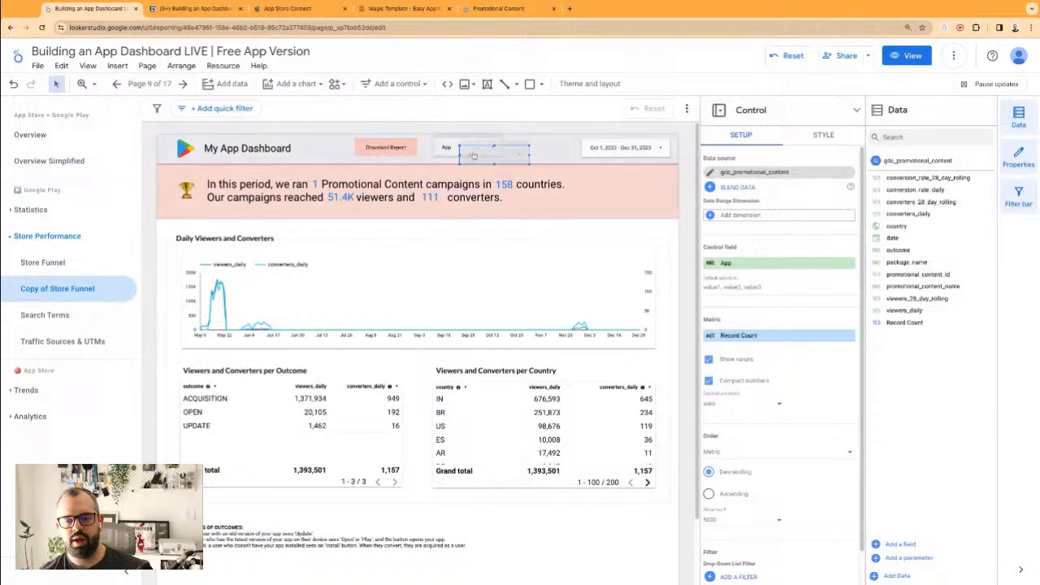
pyautogui.press('Up')
pyautogui.press('Up')
pyautogui.press('Right')
pyautogui.press('Right')
pyautogui.press('Right')
pyautogui.press('Right')
pyautogui.press('Right')
pyautogui.press('Right')
pyautogui.press('Right')
pyautogui.press('Right')
pyautogui.press('Right')
pyautogui.press('Right')
pyautogui.press('Right')
pyautogui.click(536, 150)
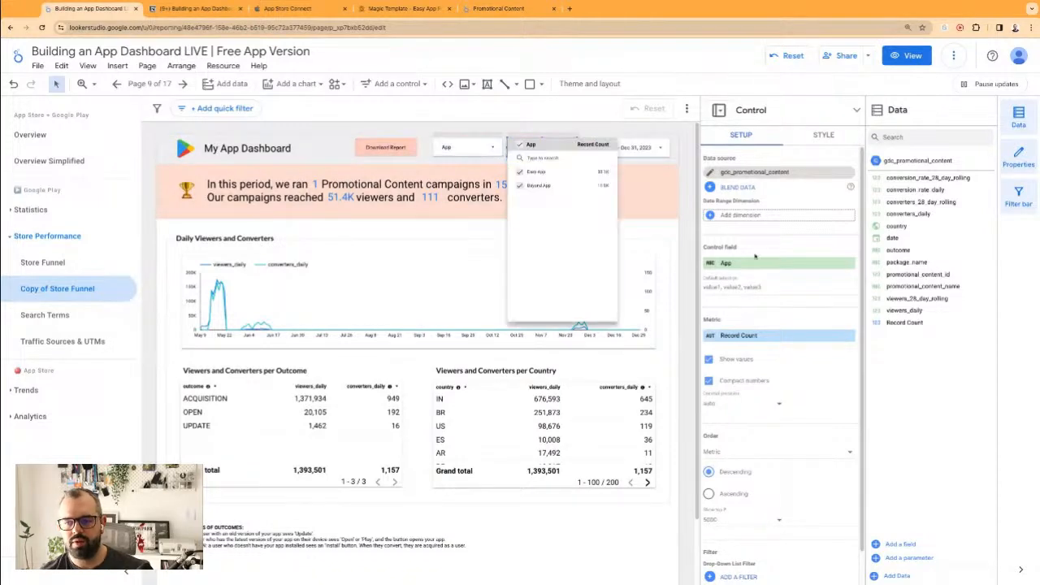
# - Set the copied control's field to promotional_content_name and its metric to viewers_daily
pyautogui.click(908, 241)
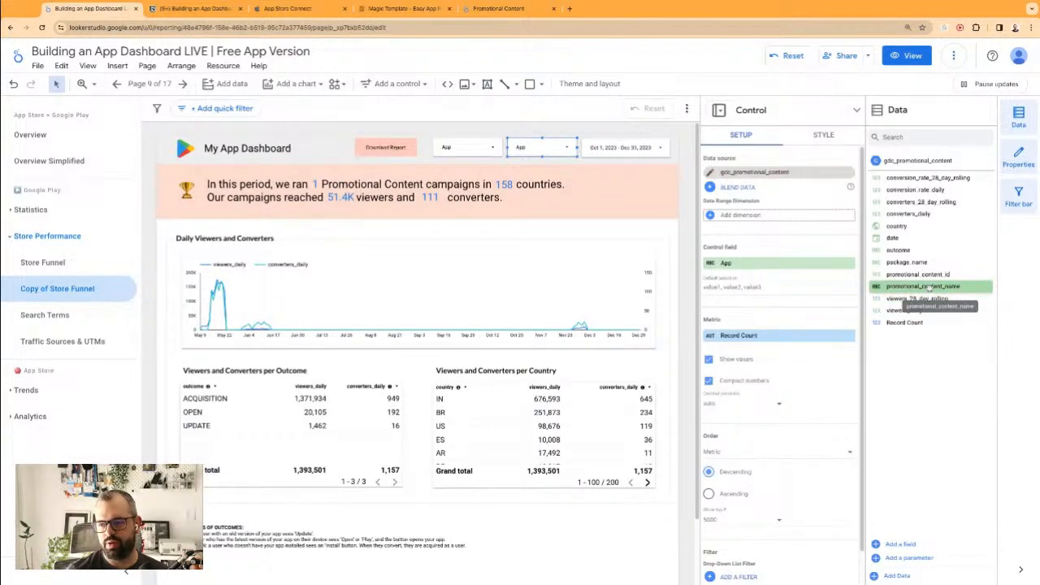
pyautogui.moveTo(929, 288); pyautogui.dragTo(780, 264)
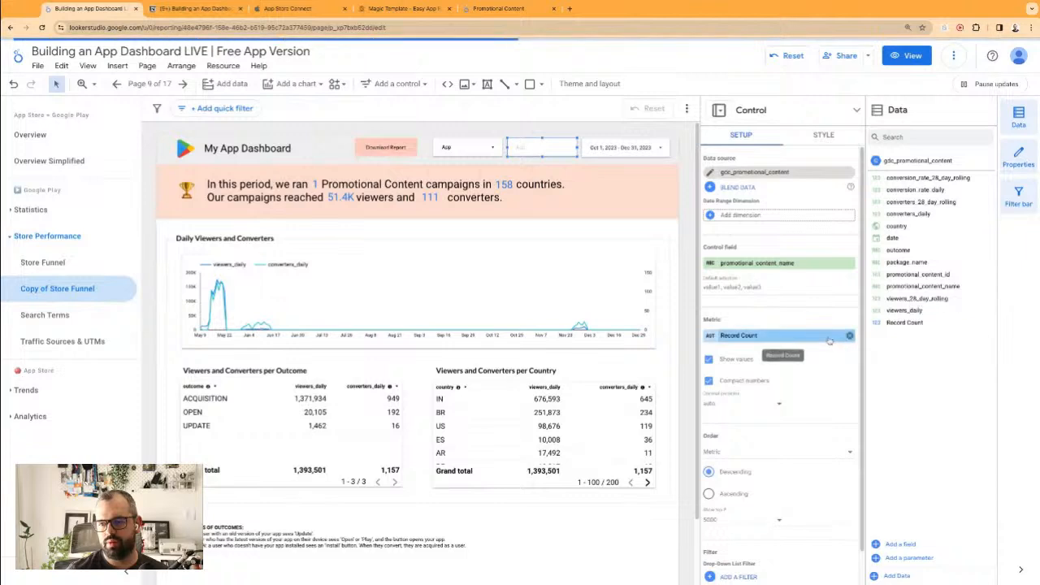
pyautogui.click(823, 335)
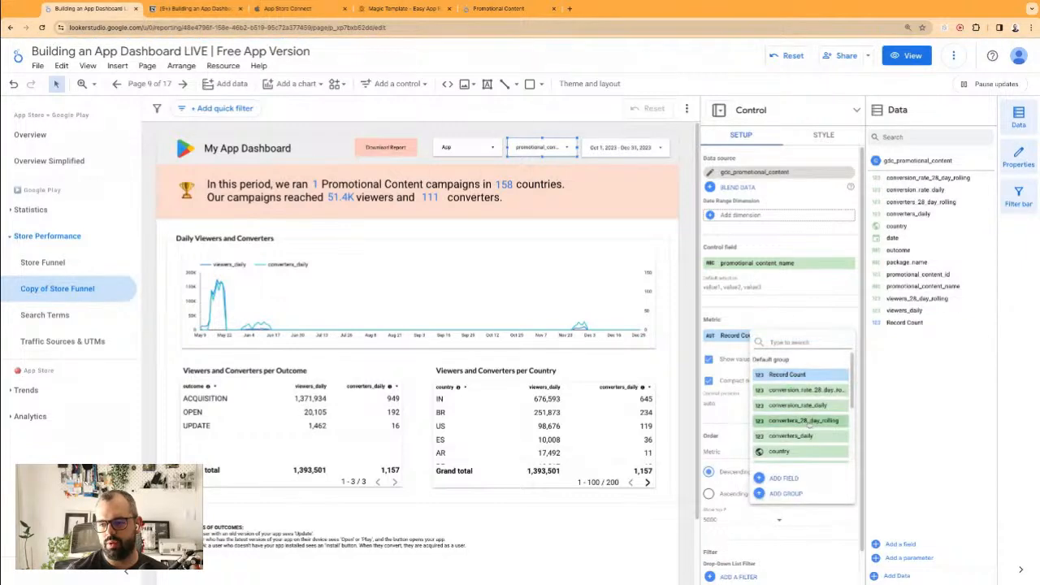
pyautogui.scroll(-3, 810, 421)
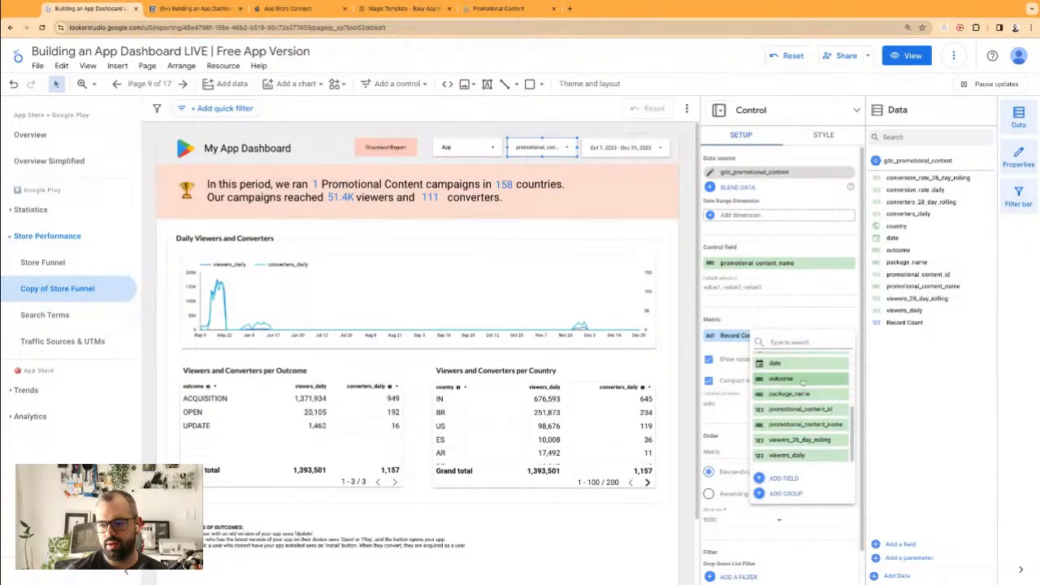
pyautogui.click(809, 456)
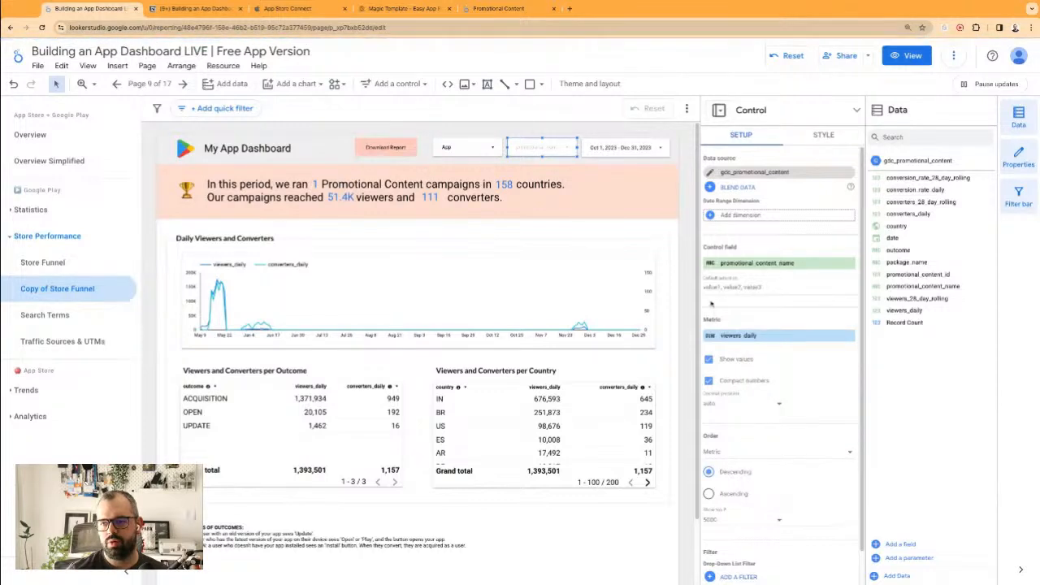
# - Give the copied control's promotional_content_name field the display name "Promotional Content"
pyautogui.click(710, 263)
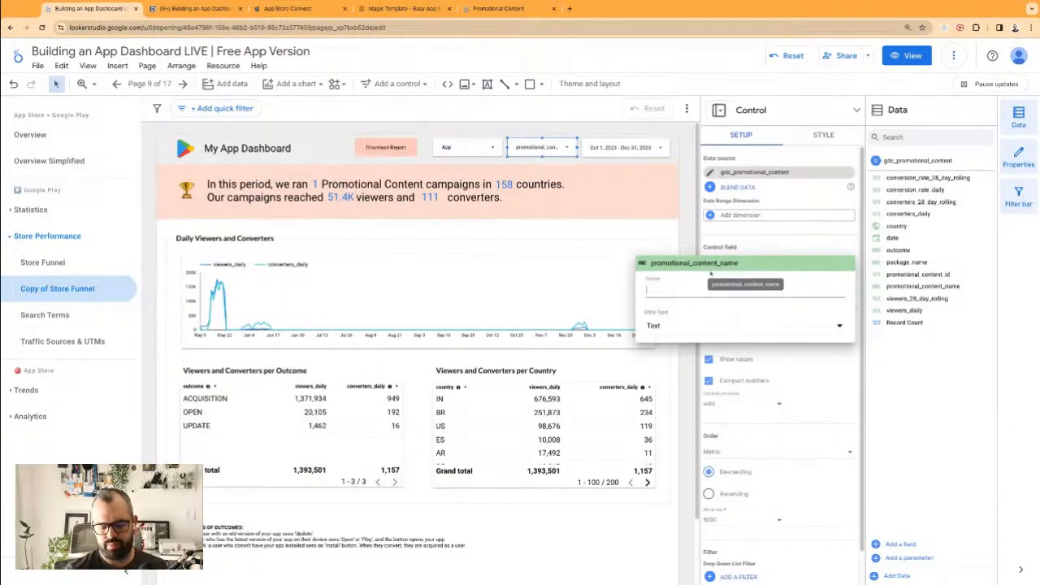
pyautogui.write('a')
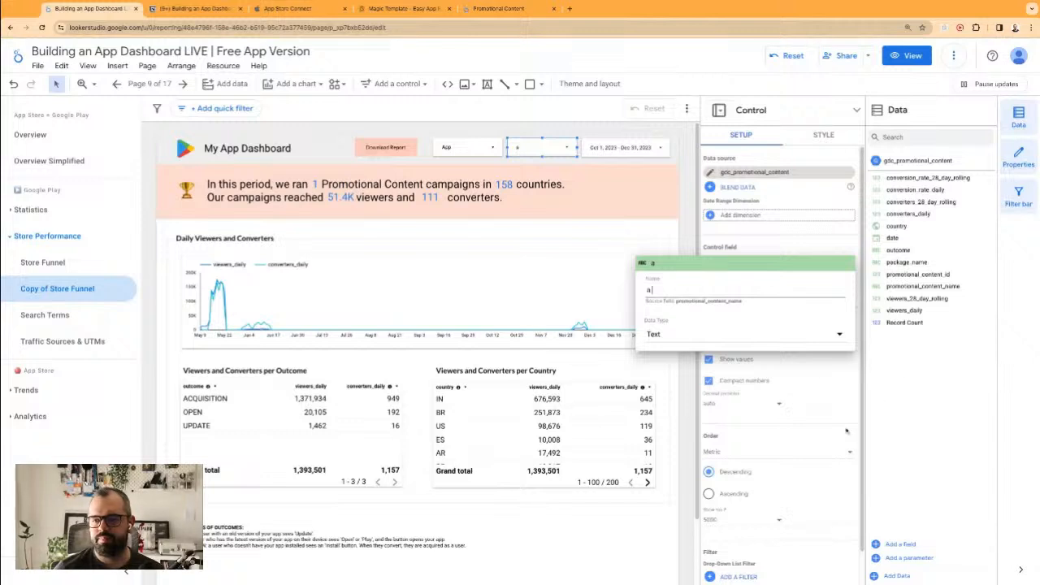
pyautogui.press('BackSpace')
pyautogui.write('P')
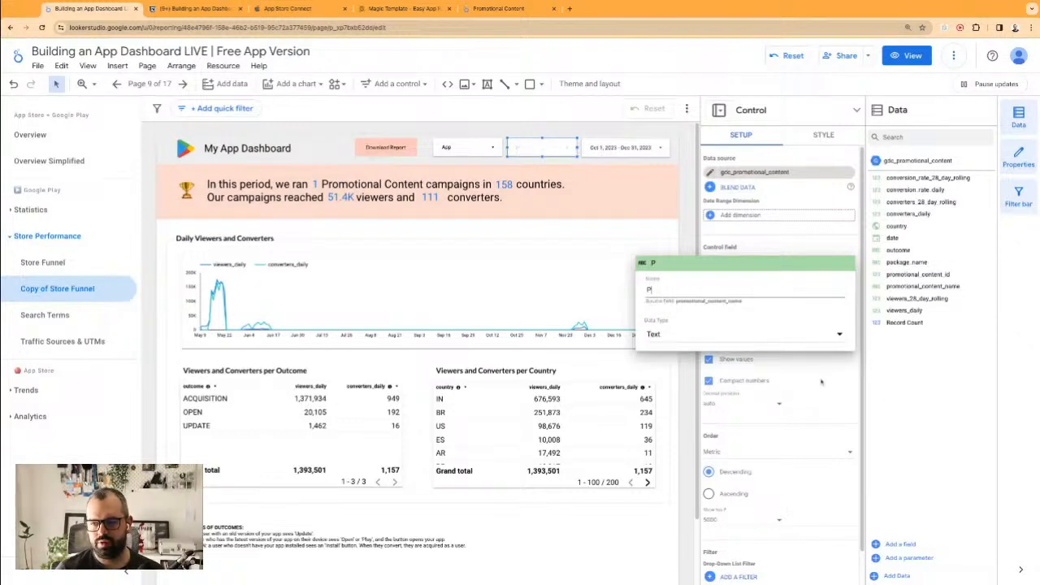
pyautogui.write('romo')
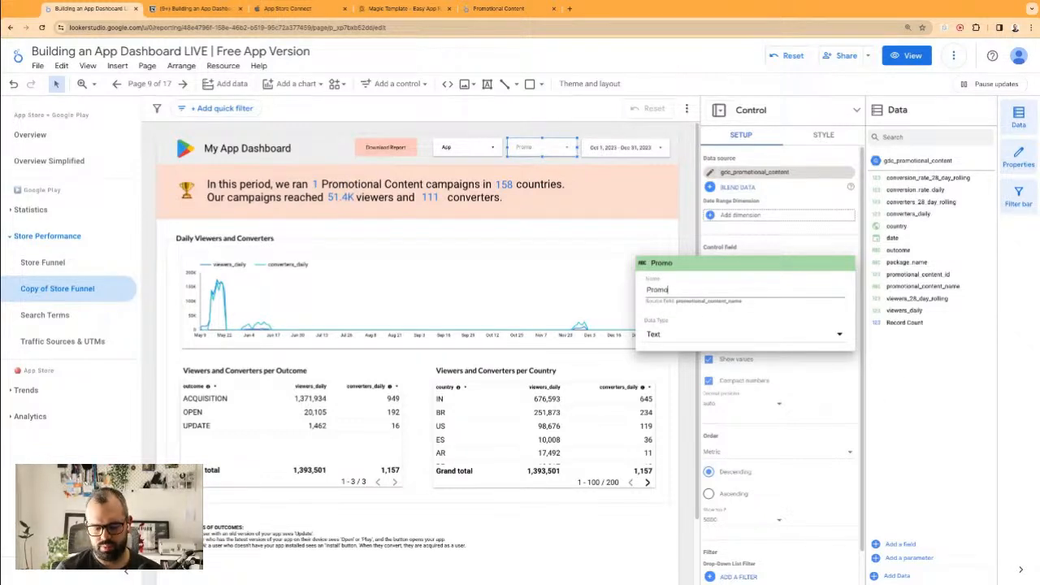
pyautogui.write('tion')
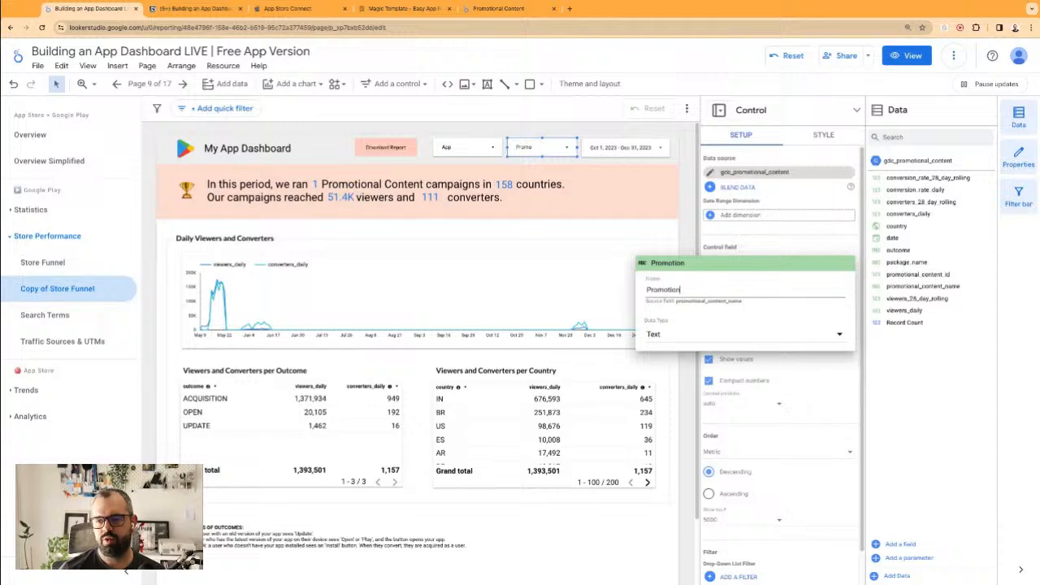
pyautogui.write('al COntent')
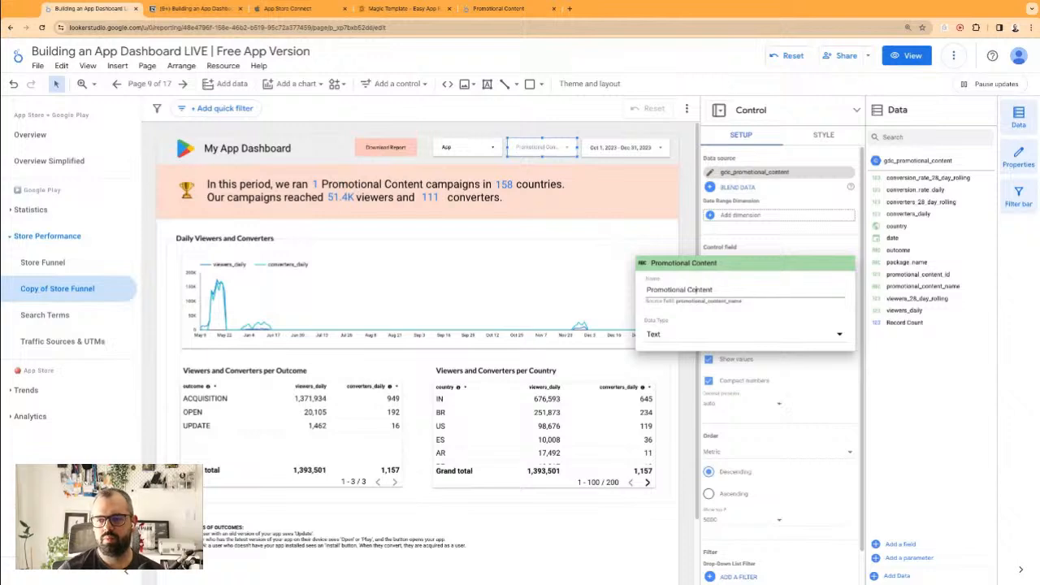
pyautogui.click(603, 230)
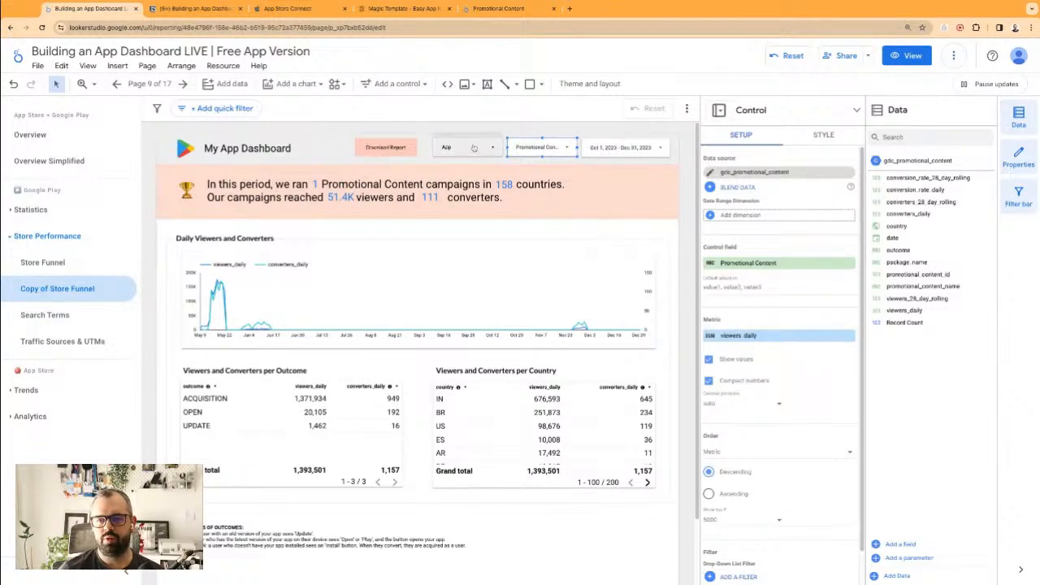
# - Shift the App control slightly toward Download Report and widen the Promotional Content control so its full label fits
pyautogui.moveTo(484, 150); pyautogui.dragTo(475, 150)
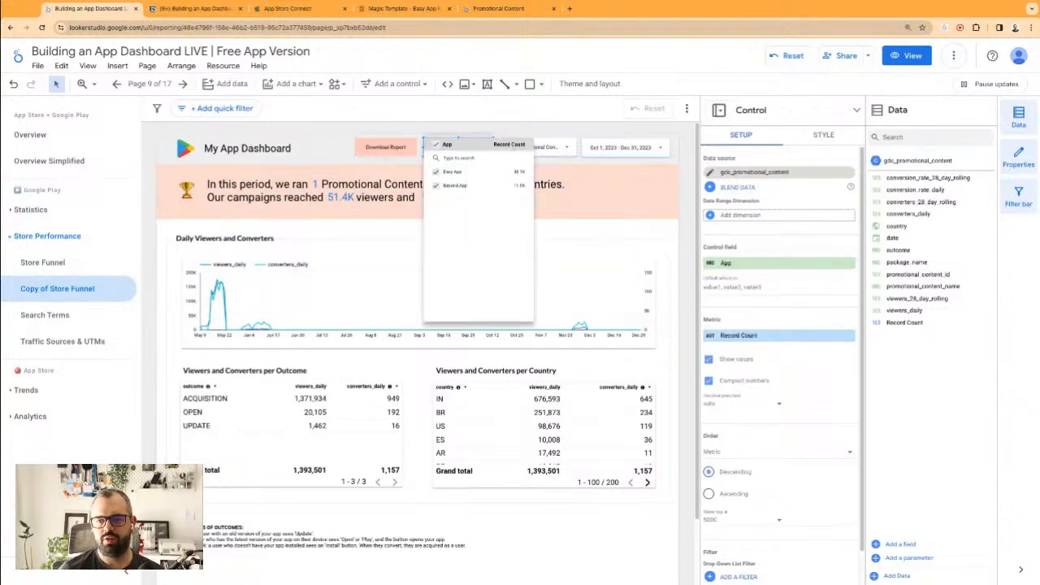
pyautogui.click(530, 132)
pyautogui.click(527, 140)
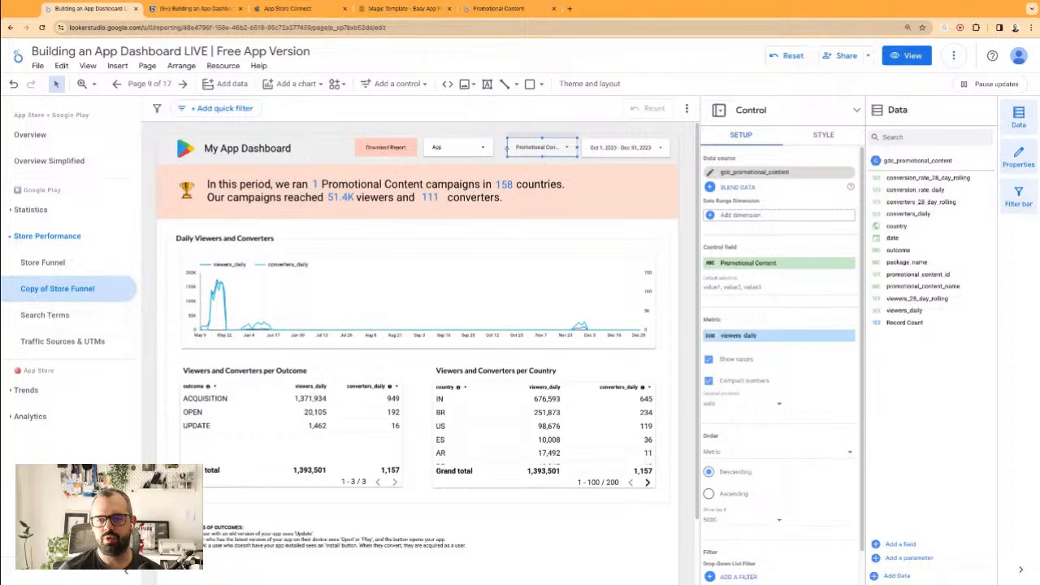
pyautogui.moveTo(508, 147); pyautogui.dragTo(502, 148)
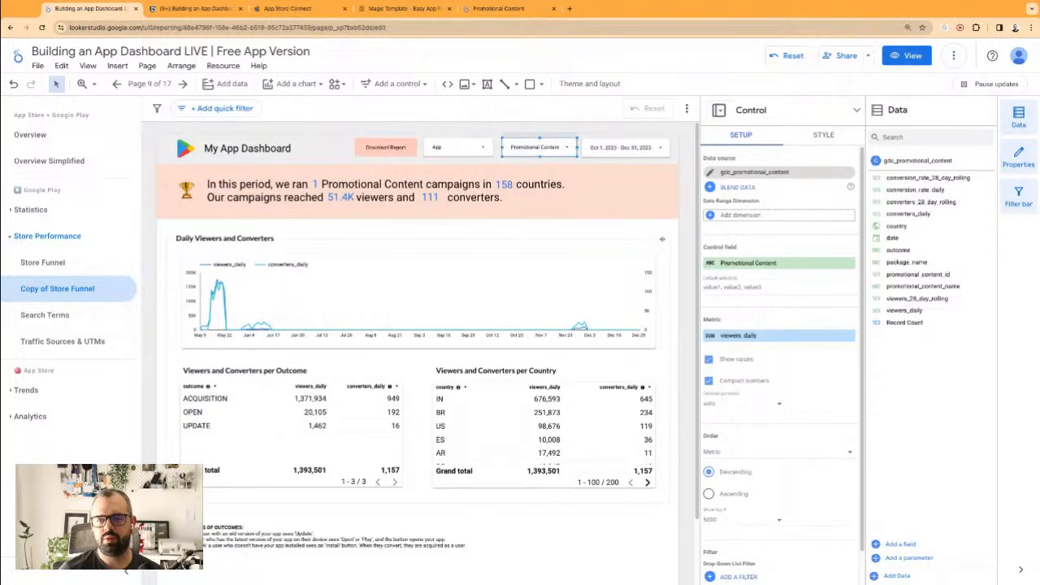
pyautogui.click(664, 238)
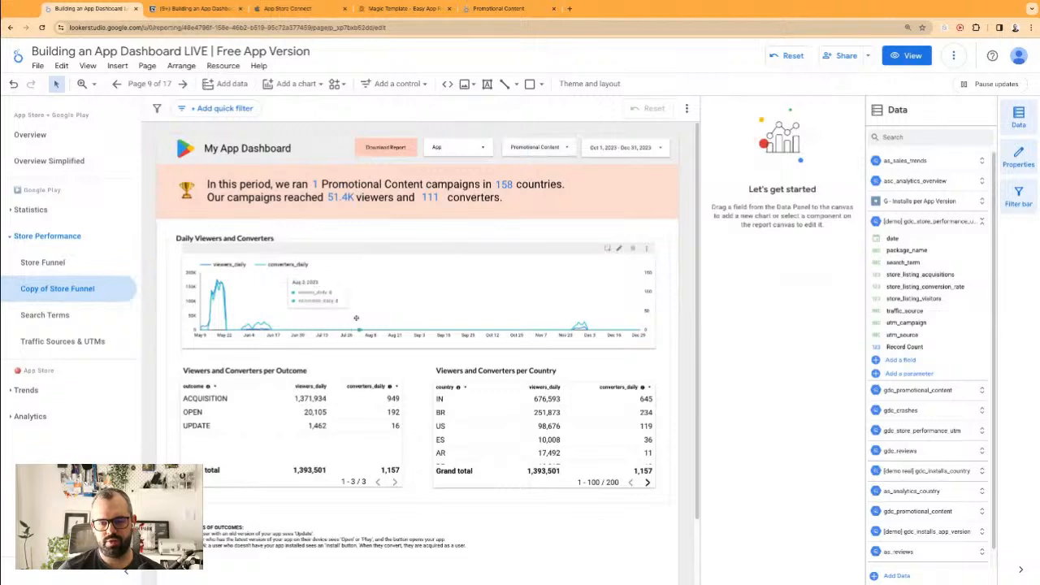
# - Rename the report page "Copy of Store Funnel" as "Promotional Content"
pyautogui.click(530, 526)
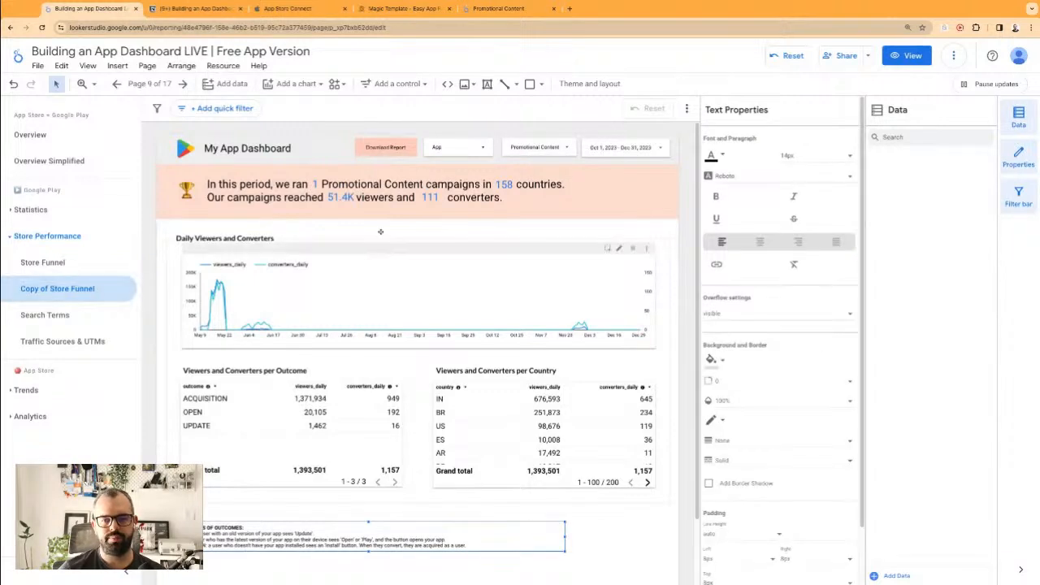
pyautogui.click(149, 84)
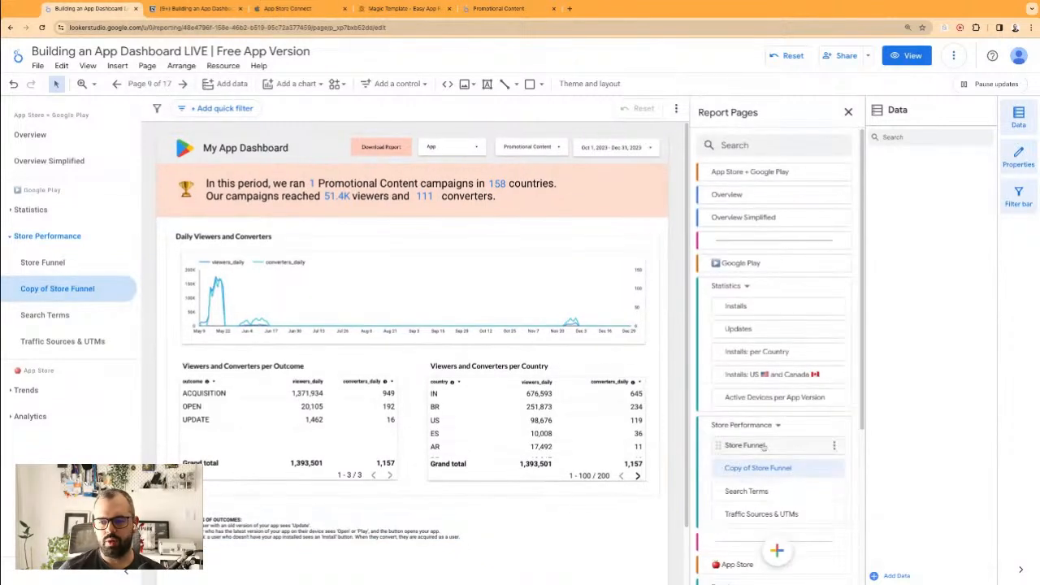
pyautogui.click(836, 469)
pyautogui.doubleClick(777, 468)
pyautogui.hotkey('ctrl', 'a')
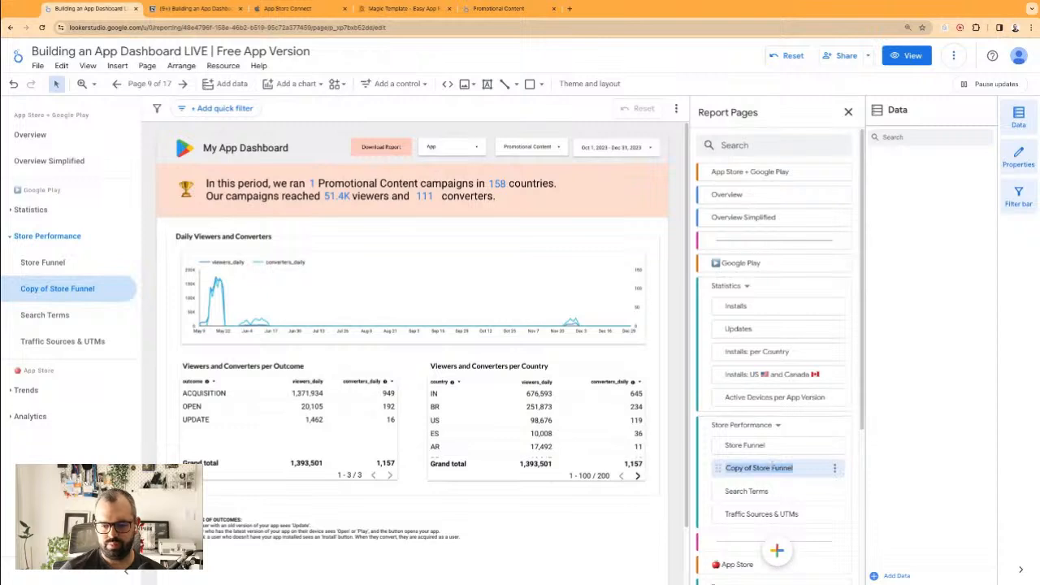
pyautogui.write('Promotional')
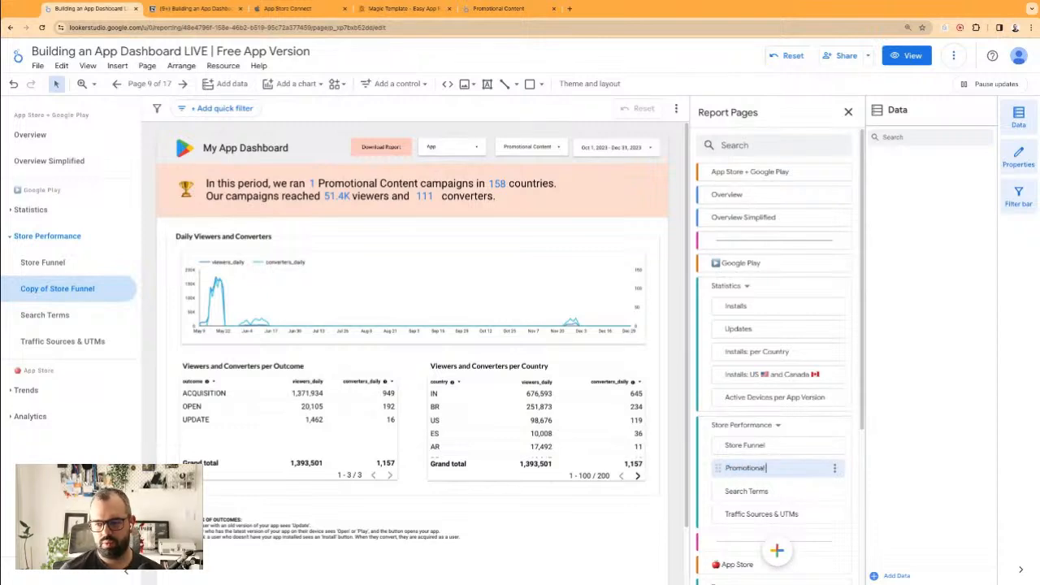
pyautogui.write(' COntent')
pyautogui.press('BackSpace')
pyautogui.press('BackSpace')
pyautogui.press('BackSpace')
pyautogui.press('BackSpace')
pyautogui.press('BackSpace')
pyautogui.press('BackSpace')
pyautogui.write('ontent')
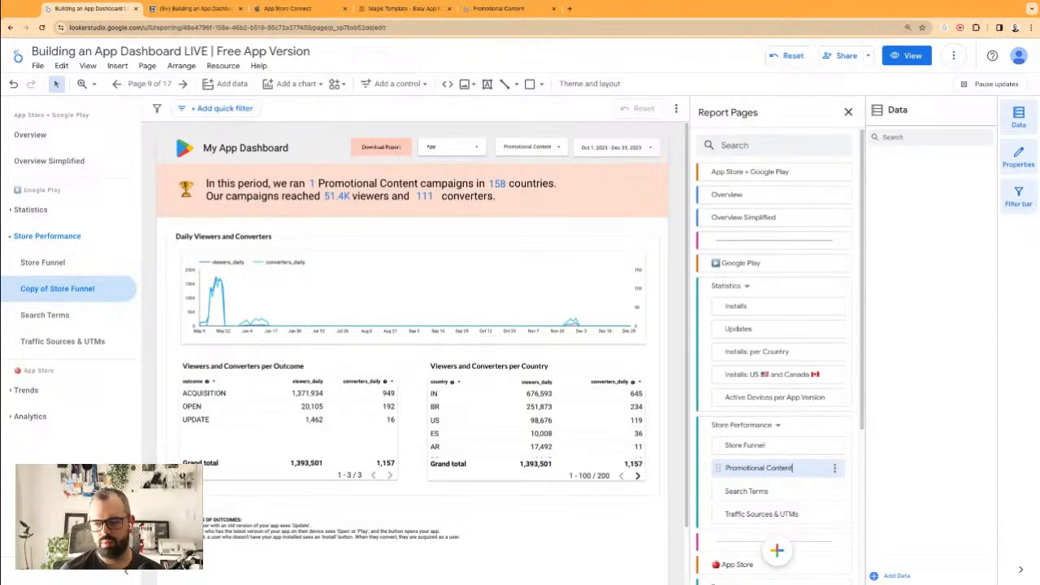
pyautogui.press('Return')
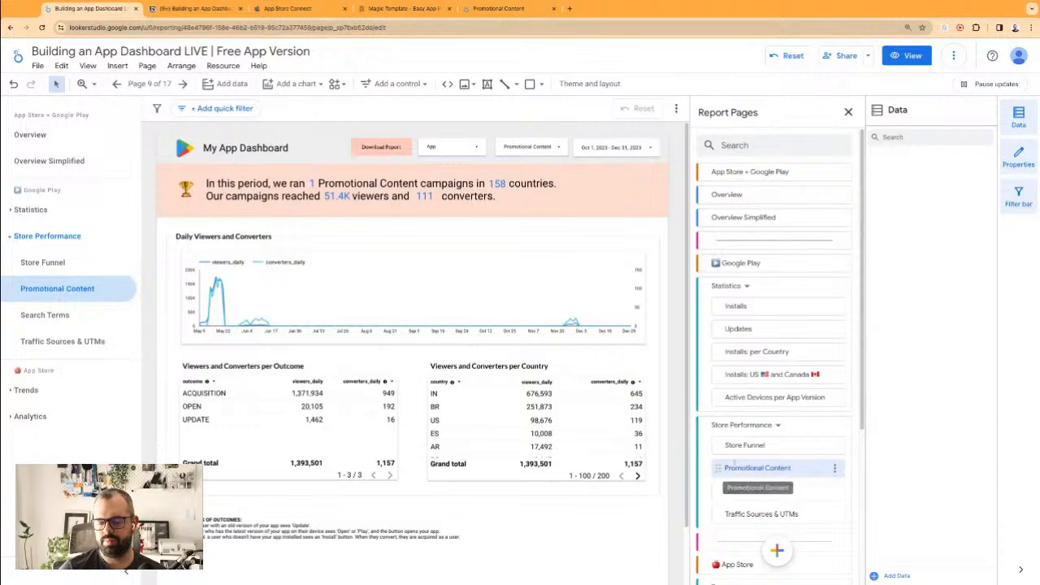
pyautogui.click(678, 302)
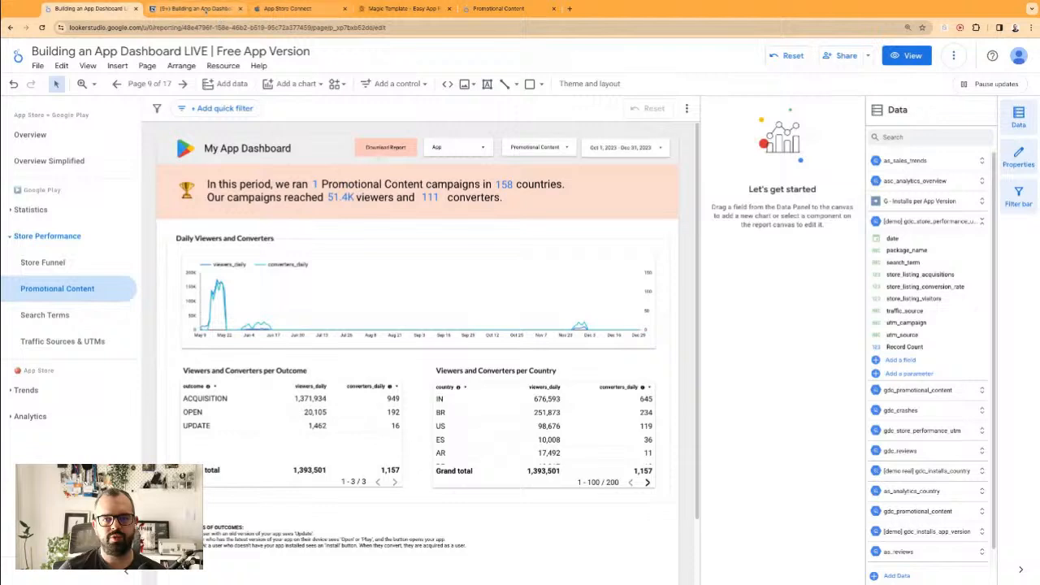
# - Switch to the Notion planning page and strike through the Promotional Content row's dimensions in the metrics table
pyautogui.click(195, 8)
pyautogui.tripleClick(563, 356)
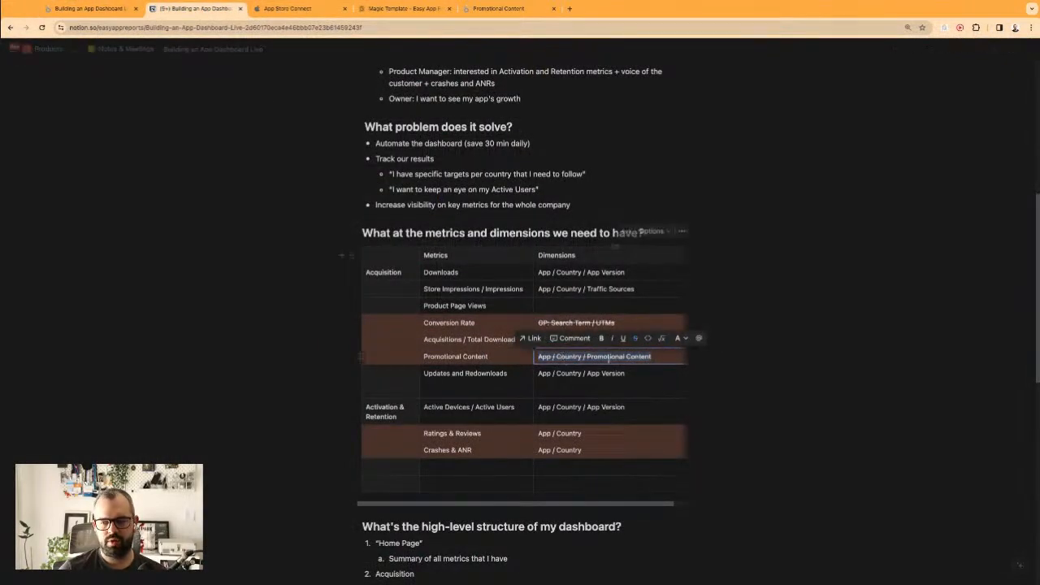
pyautogui.hotkey('ctrl', 'shift', 's')
pyautogui.tripleClick(564, 338)
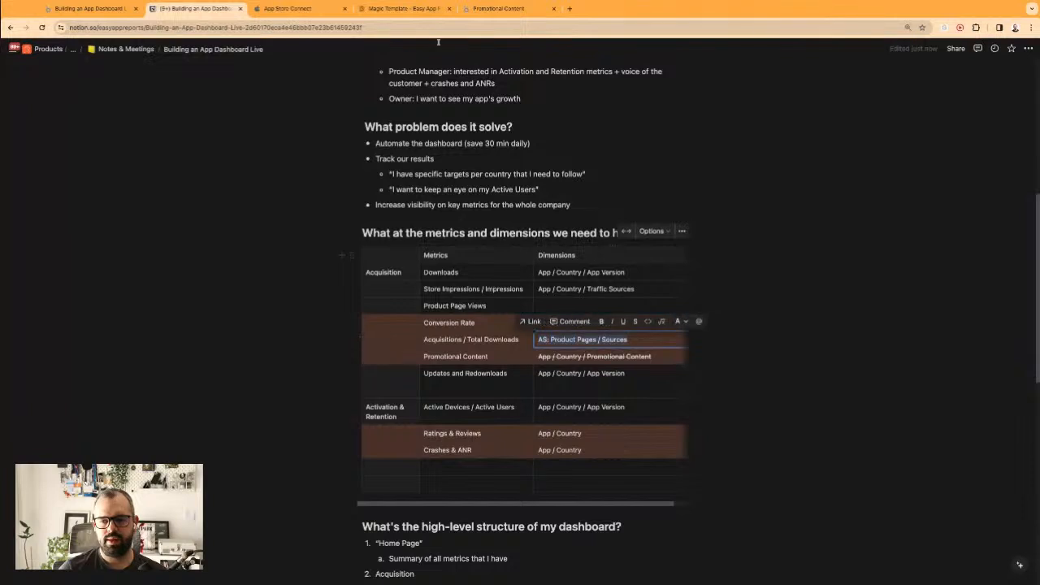
# - Return to Looker Studio and inspect the daily table on the App Store Analytics Store Funnel page
pyautogui.click(93, 8)
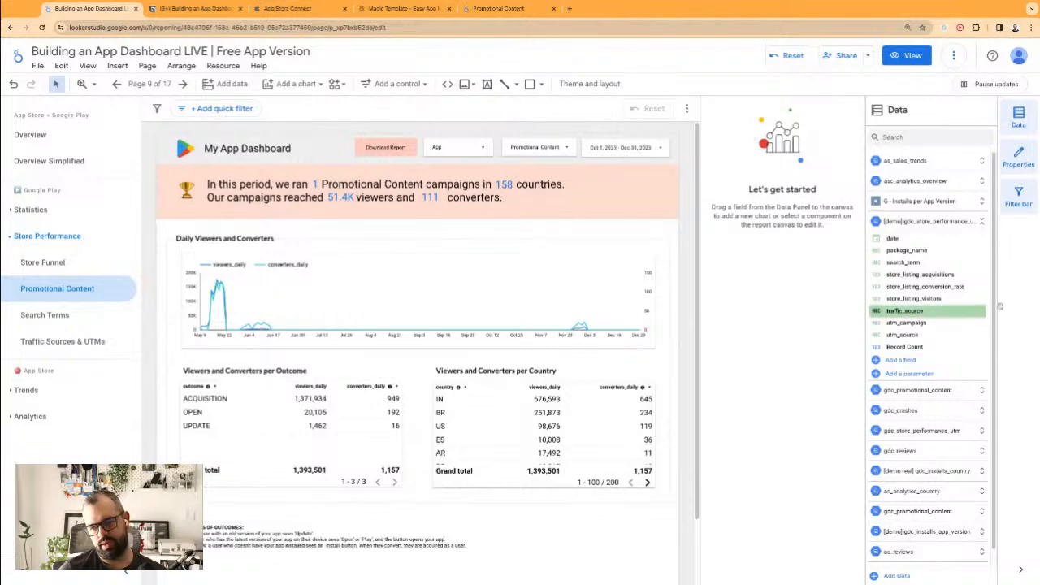
pyautogui.click(478, 259)
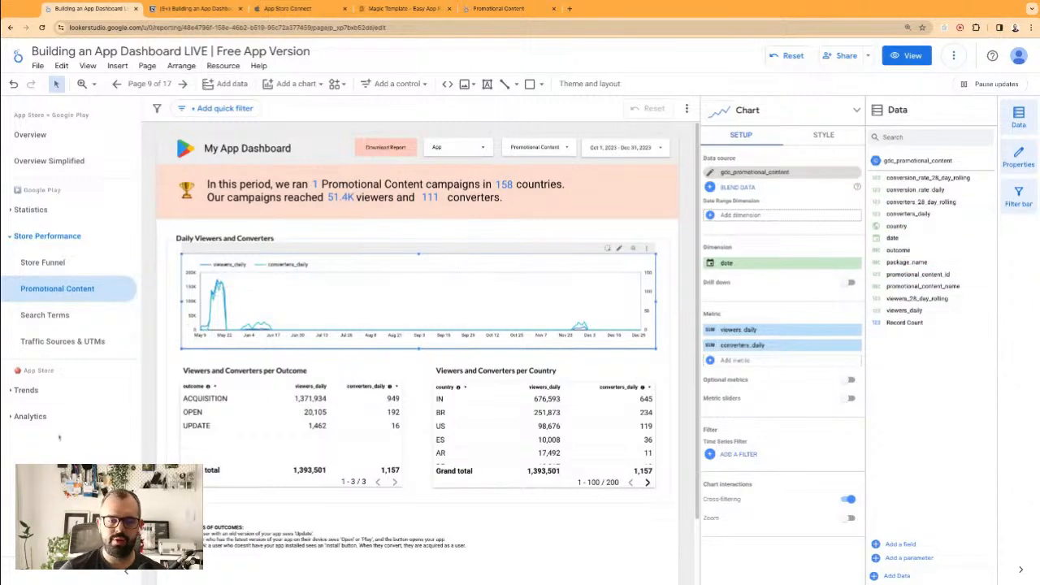
pyautogui.click(30, 416)
pyautogui.click(42, 442)
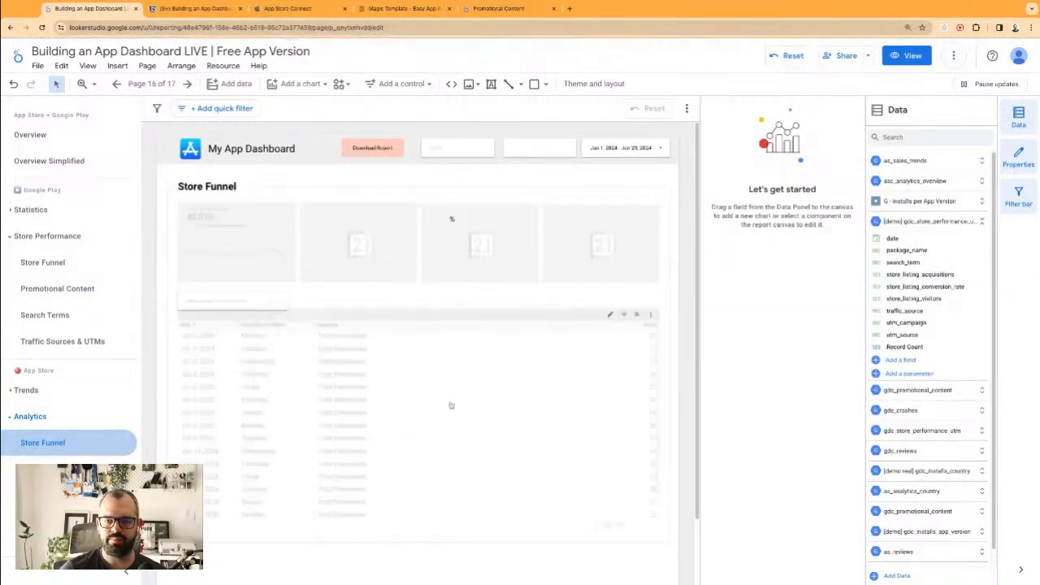
pyautogui.click(452, 405)
pyautogui.click(558, 401)
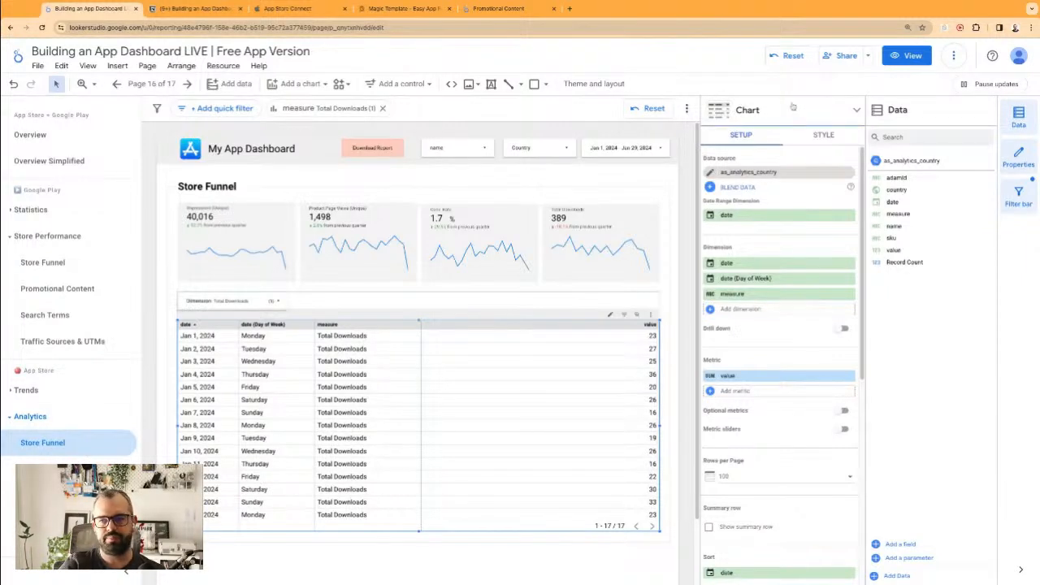
# - Look through the Traffic Sources & UTMs and Search Terms pages and return to the Promotional Content page
pyautogui.click(48, 345)
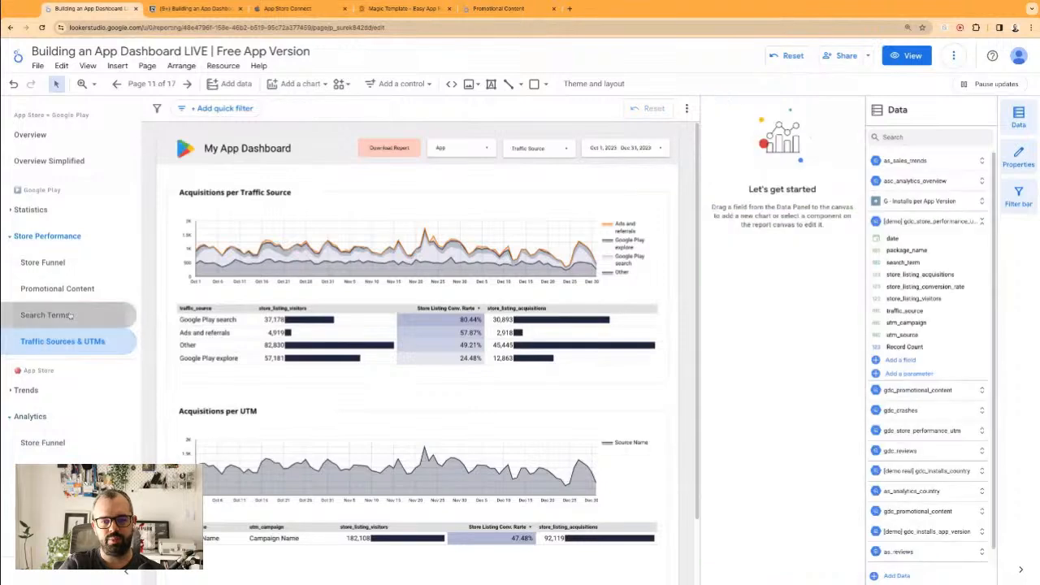
pyautogui.click(57, 314)
pyautogui.click(52, 289)
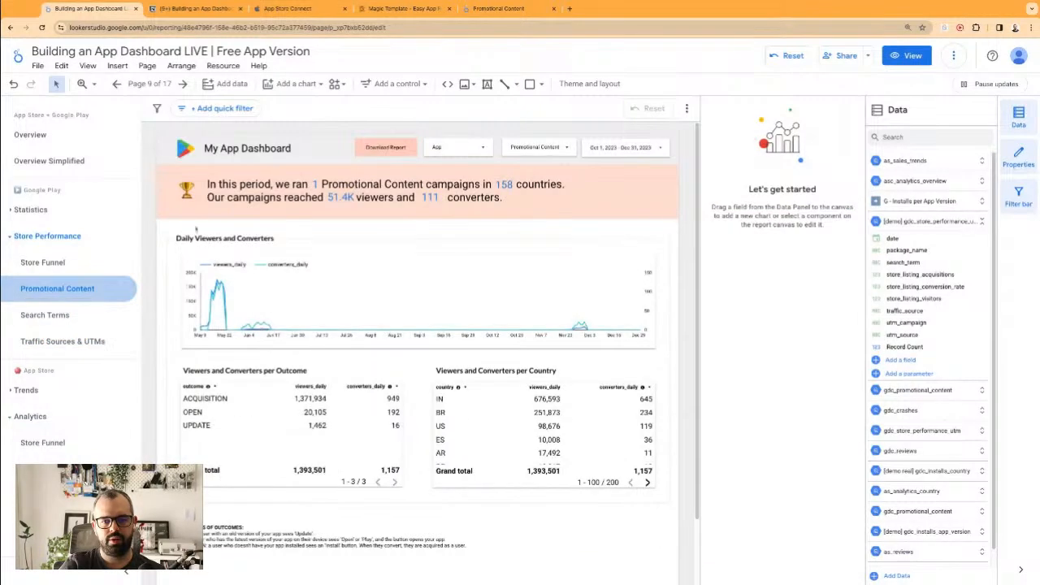
pyautogui.click(200, 238)
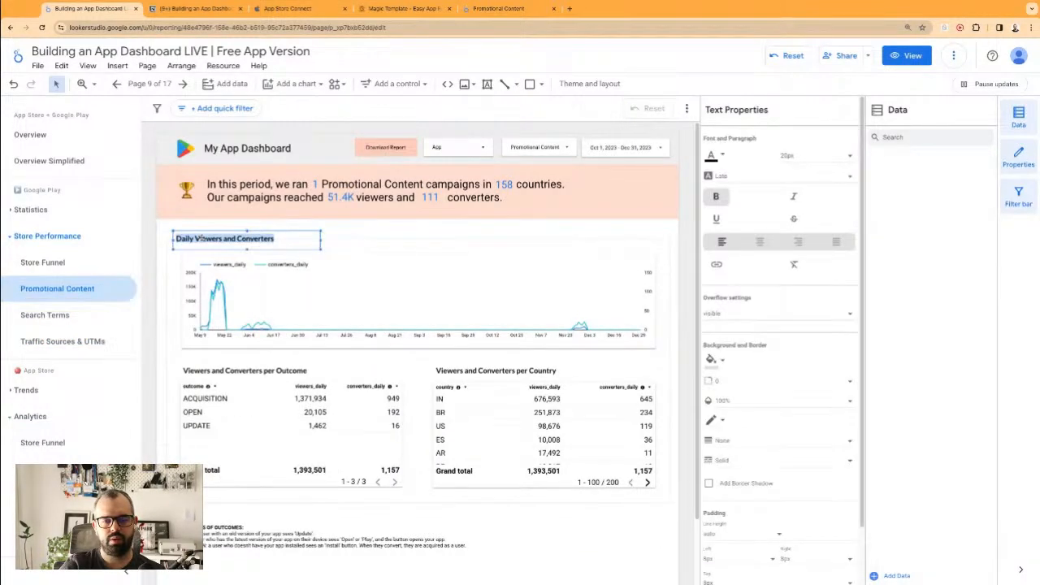
pyautogui.click(368, 232)
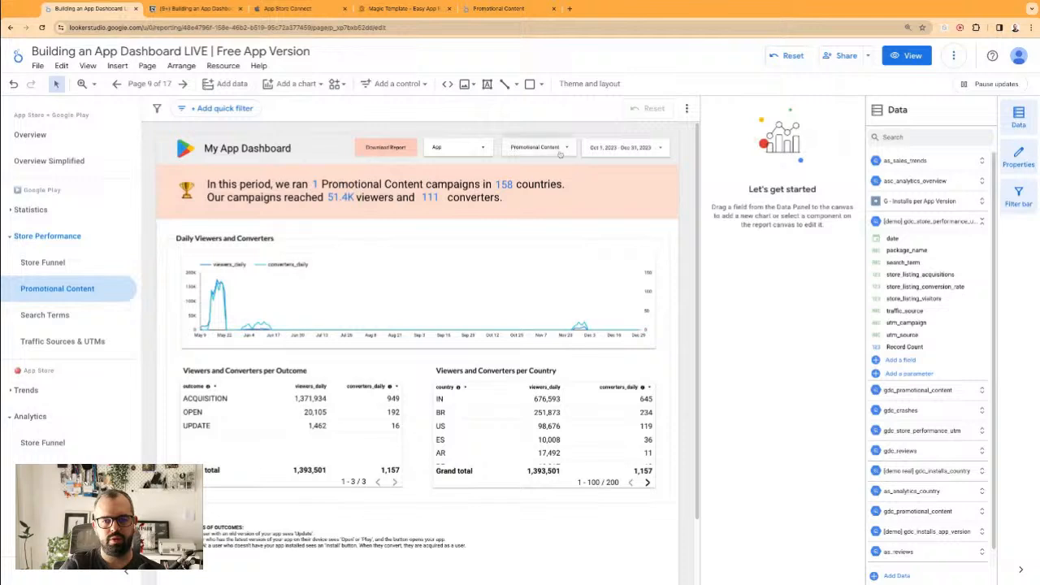
# - Extend the background rectangle on the Google Play Search Terms page slightly downward, after comparing it with the Traffic Sources & UTMs page
pyautogui.click(44, 317)
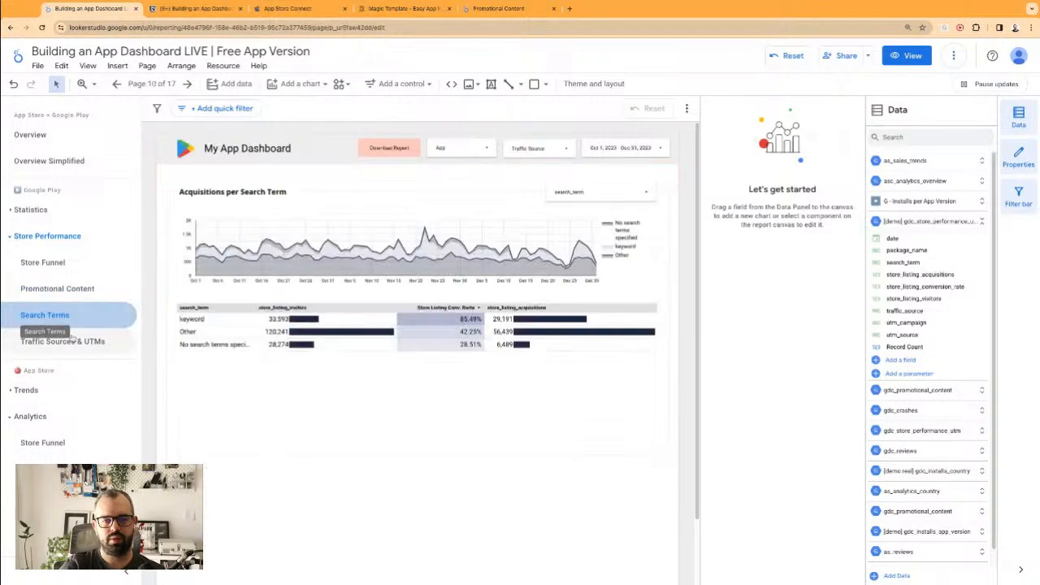
pyautogui.click(71, 340)
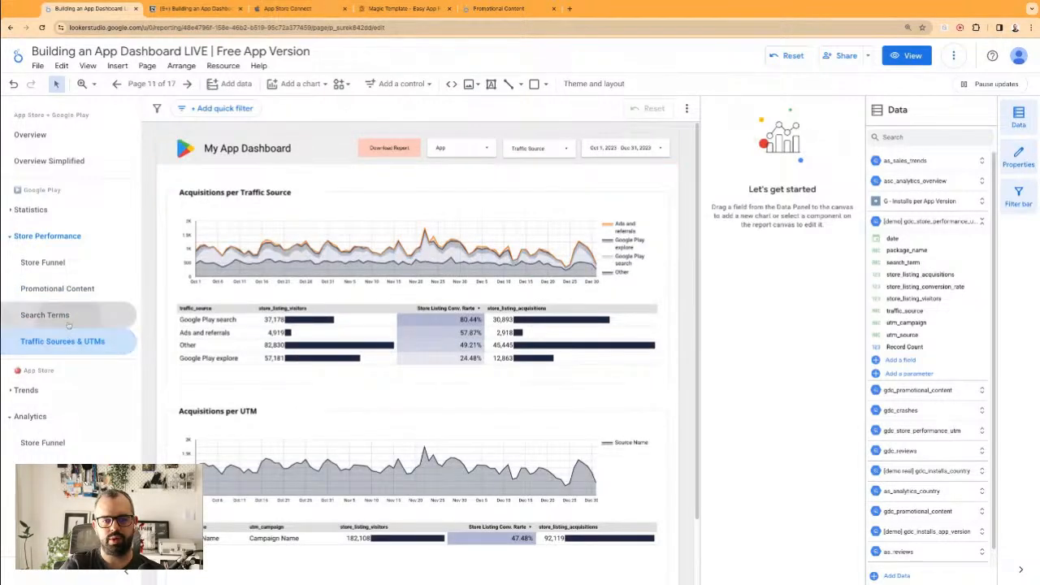
pyautogui.click(69, 319)
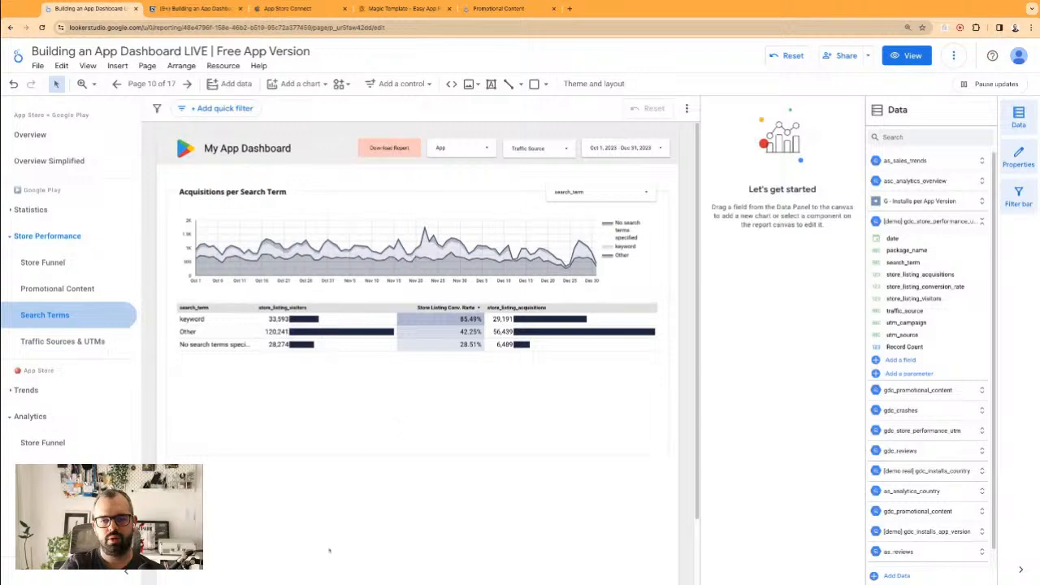
pyautogui.click(388, 456)
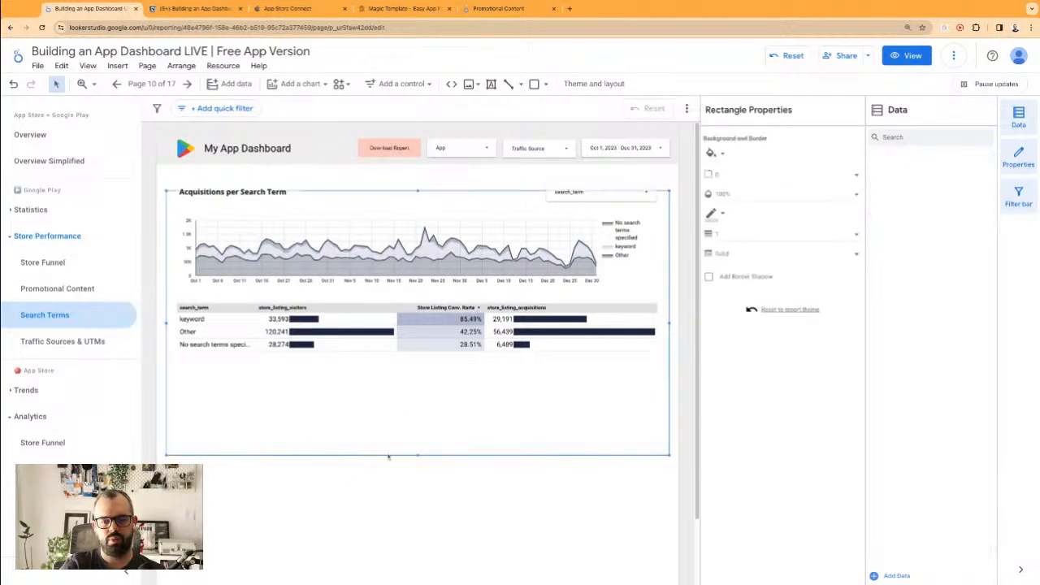
pyautogui.click(425, 516)
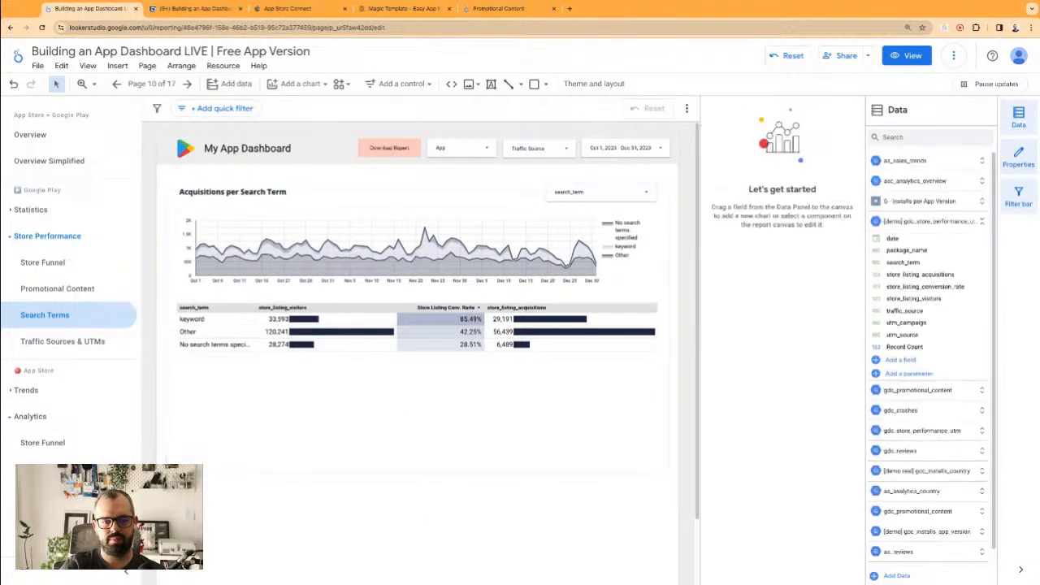
# - Duplicate the Store Funnel report page in the App Store Analytics section
pyautogui.click(33, 390)
pyautogui.click(26, 390)
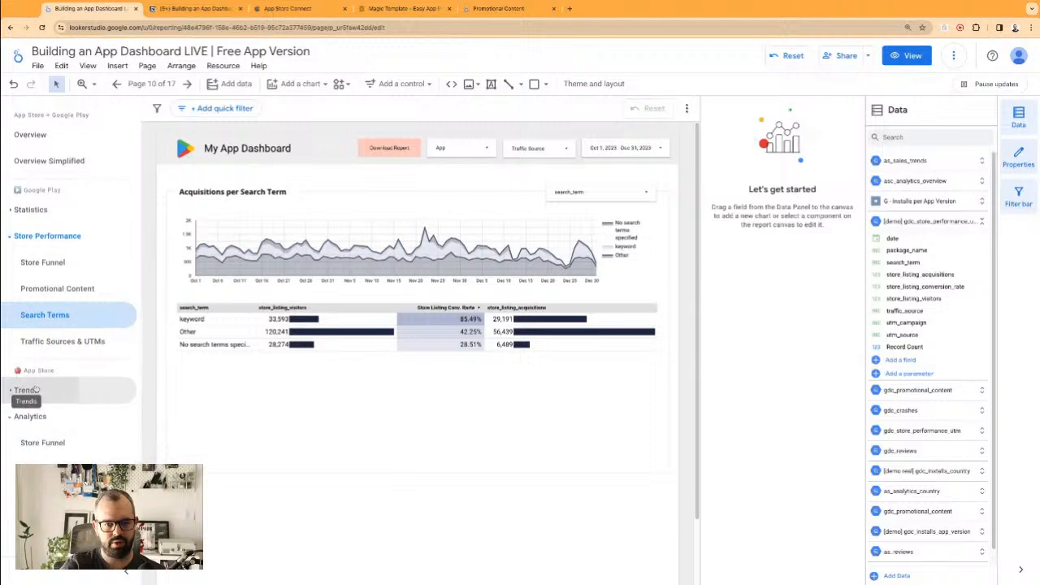
pyautogui.click(42, 236)
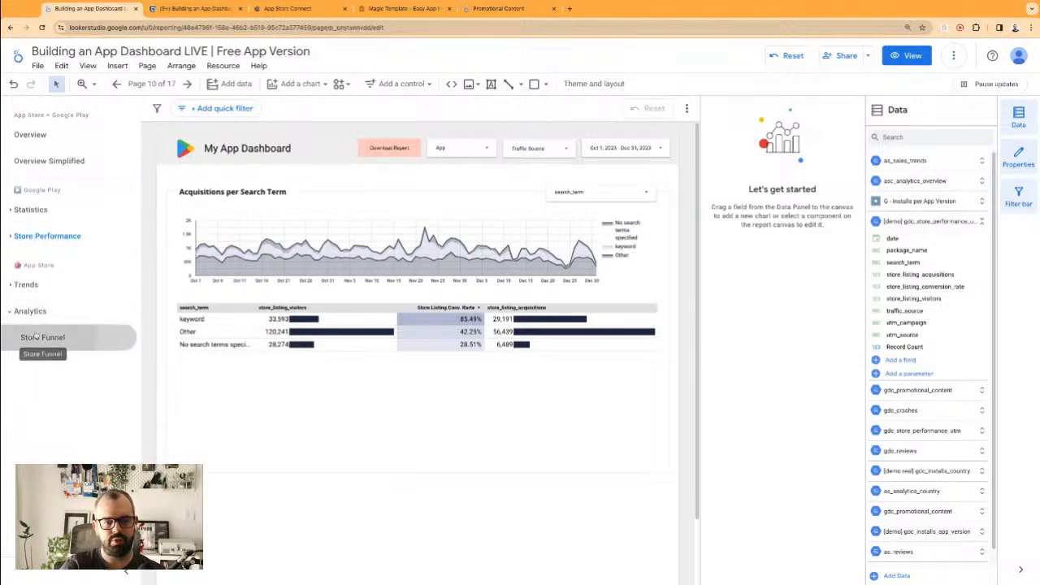
pyautogui.click(36, 338)
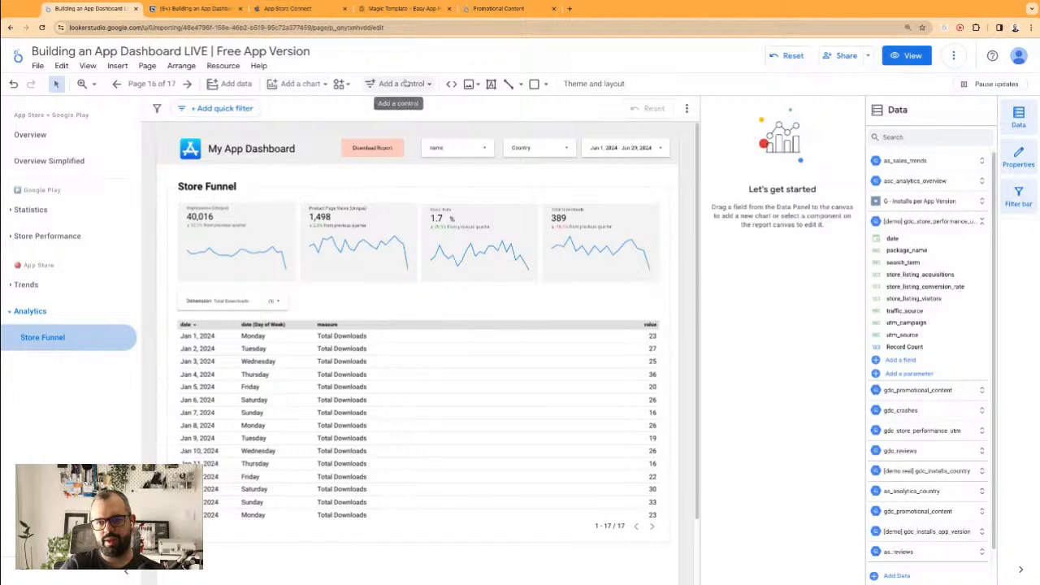
pyautogui.click(151, 83)
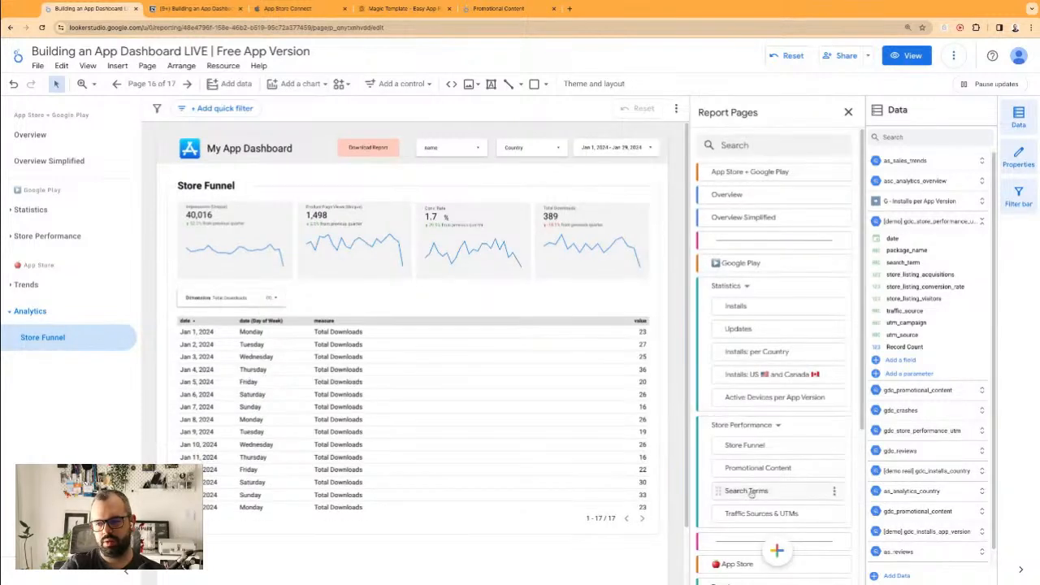
pyautogui.scroll(-3, 764, 504)
pyautogui.click(842, 517)
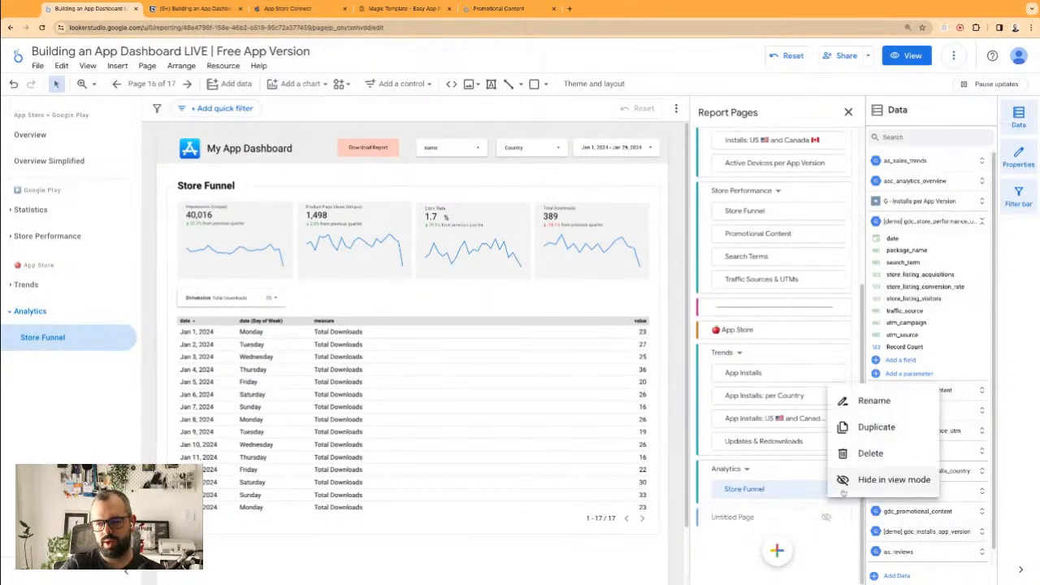
pyautogui.click(873, 425)
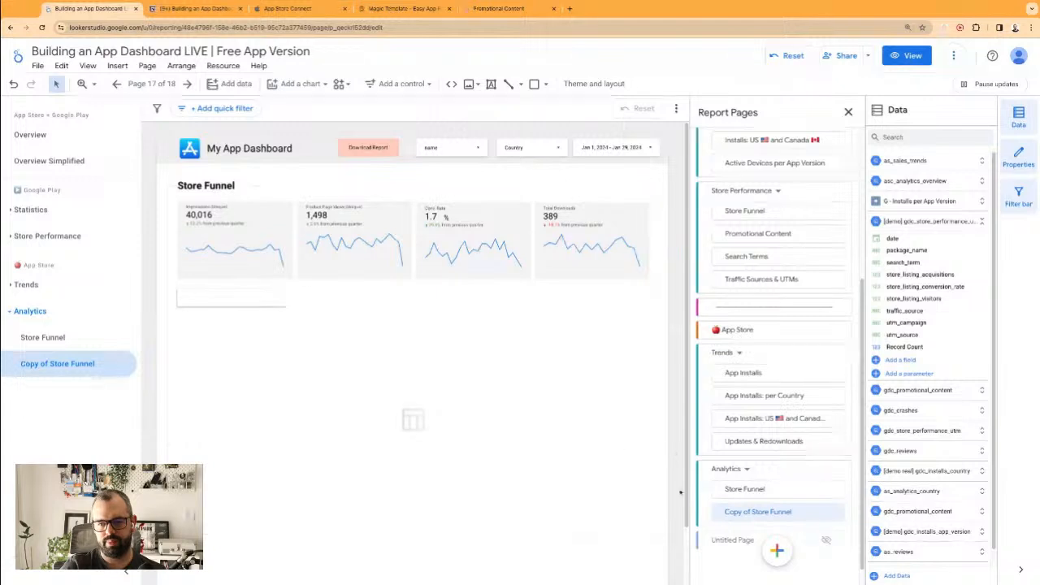
# - Try to rename the duplicated page "Copy of Store Funnel" as "Product Pages"
pyautogui.doubleClick(763, 512)
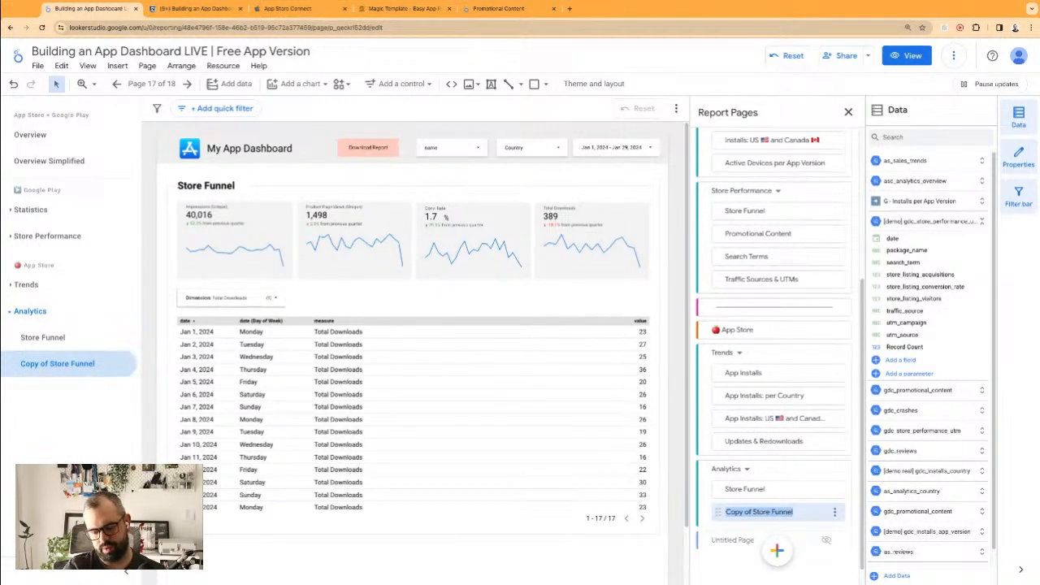
pyautogui.write('Product Pages')
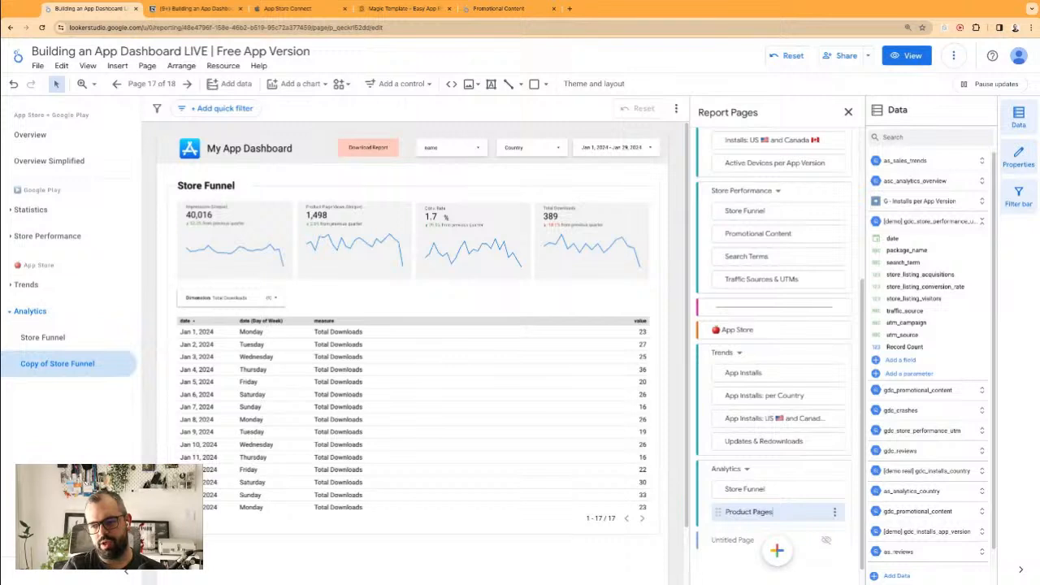
pyautogui.click(569, 550)
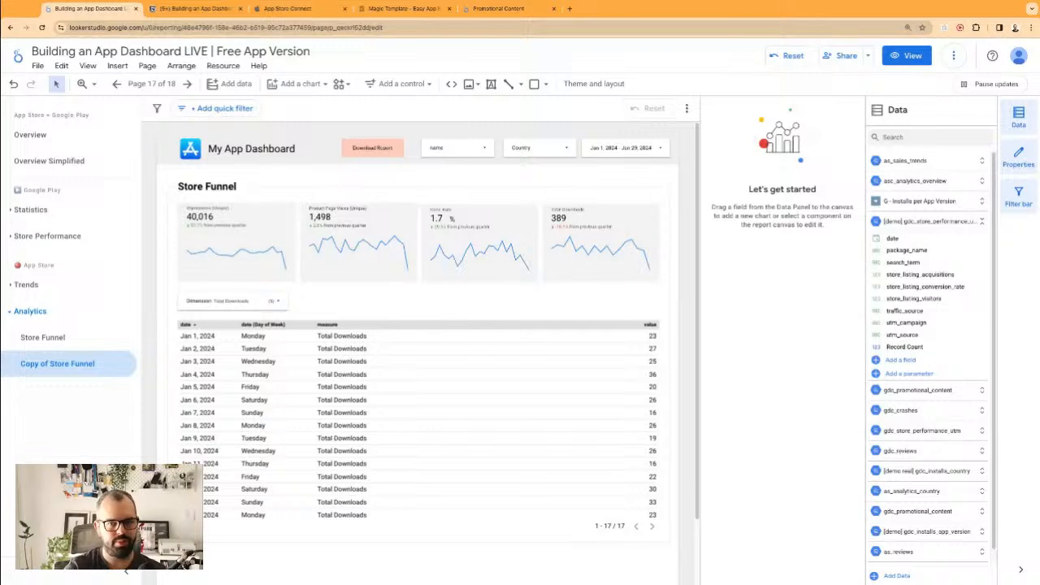
pyautogui.click(412, 420)
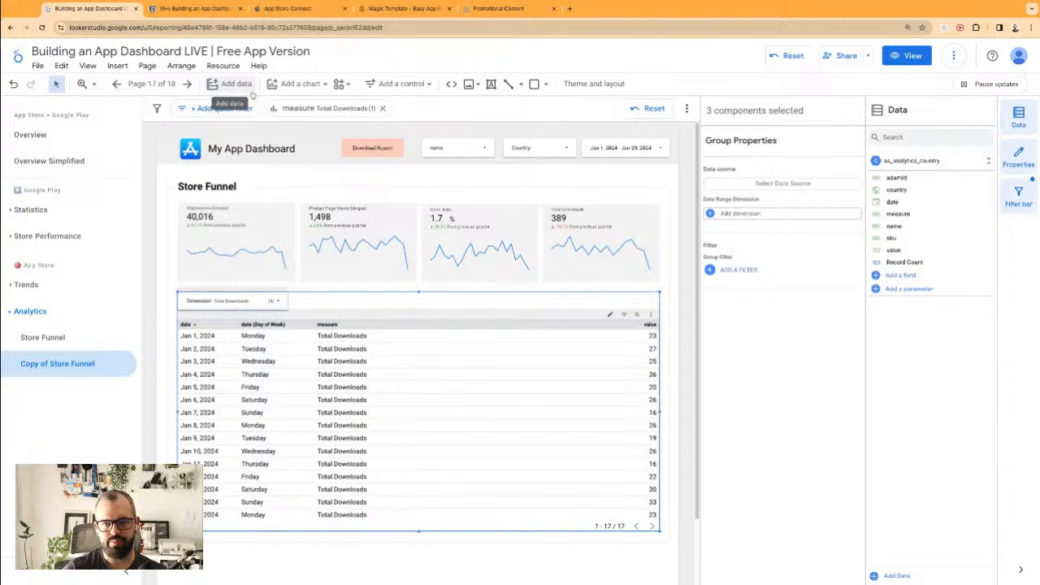
# - Rename the duplicated Analytics page "Copy of Store Funnel" as "Product Pages" and close the page list
pyautogui.click(167, 84)
pyautogui.scroll(-5, 772, 455)
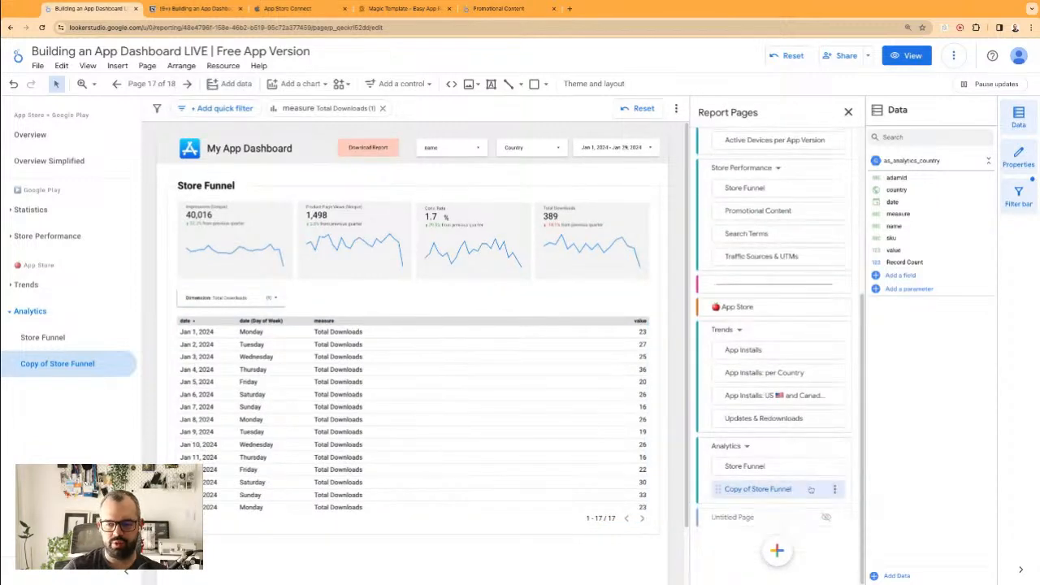
pyautogui.click(833, 491)
pyautogui.click(845, 365)
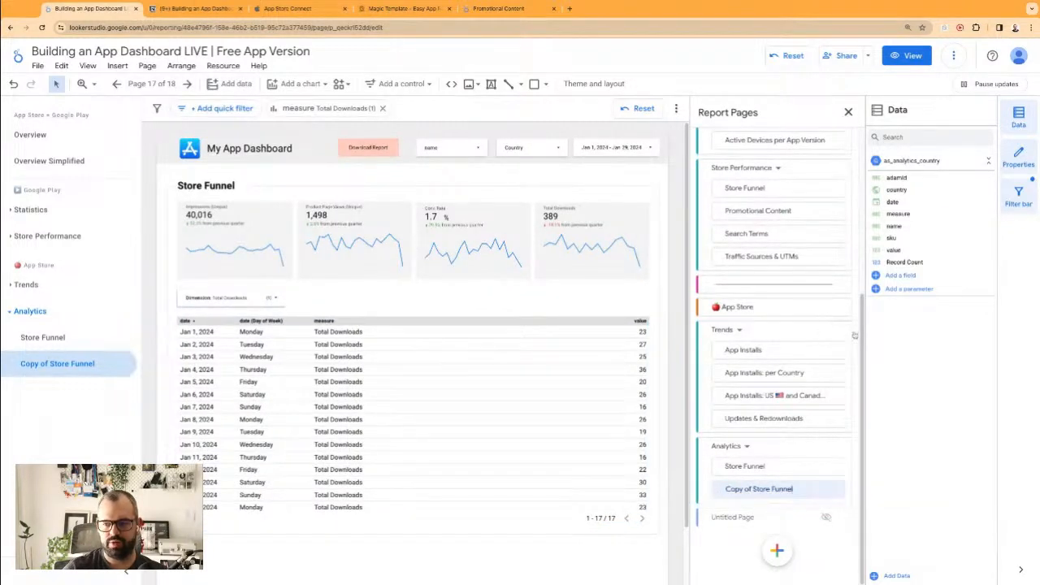
pyautogui.hotkey('ctrl', 'shift', 'Left')
pyautogui.hotkey('ctrl', 'shift', 'Left')
pyautogui.hotkey('ctrl', 'shift', 'Left')
pyautogui.hotkey('ctrl', 'shift', 'Left')
pyautogui.write('P')
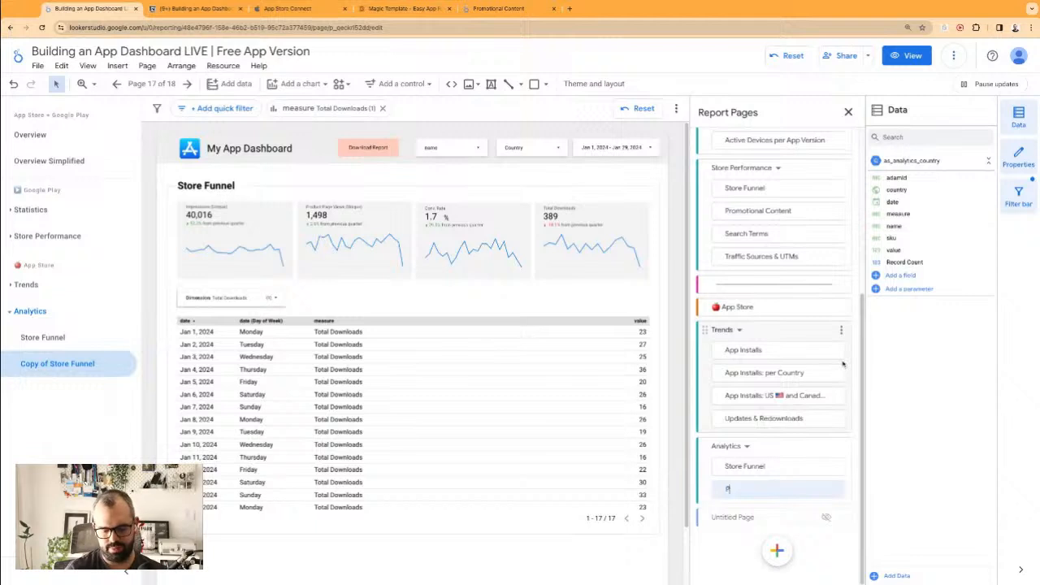
pyautogui.write('roduct Page')
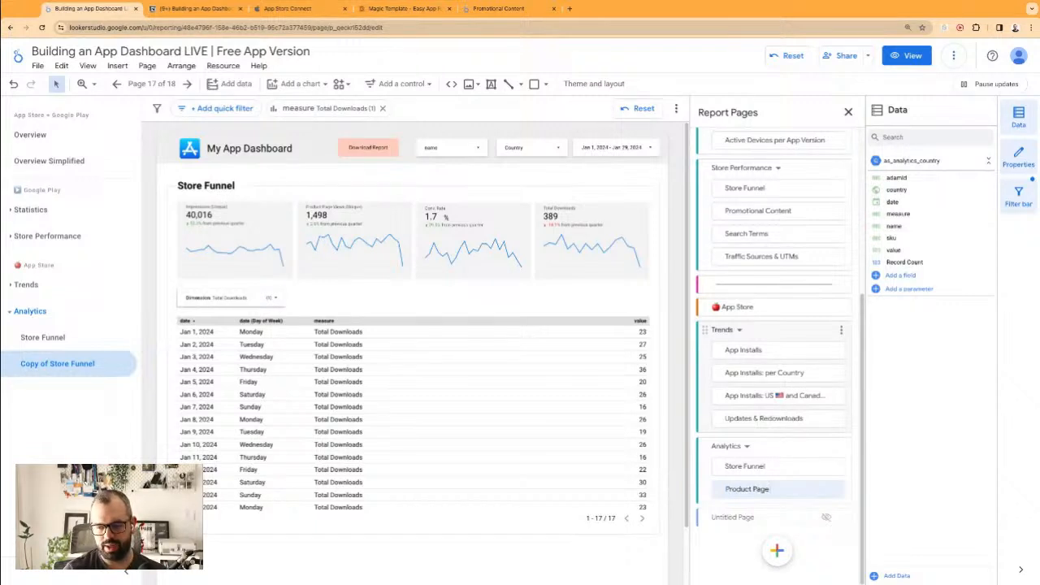
pyautogui.write('s')
pyautogui.press('Return')
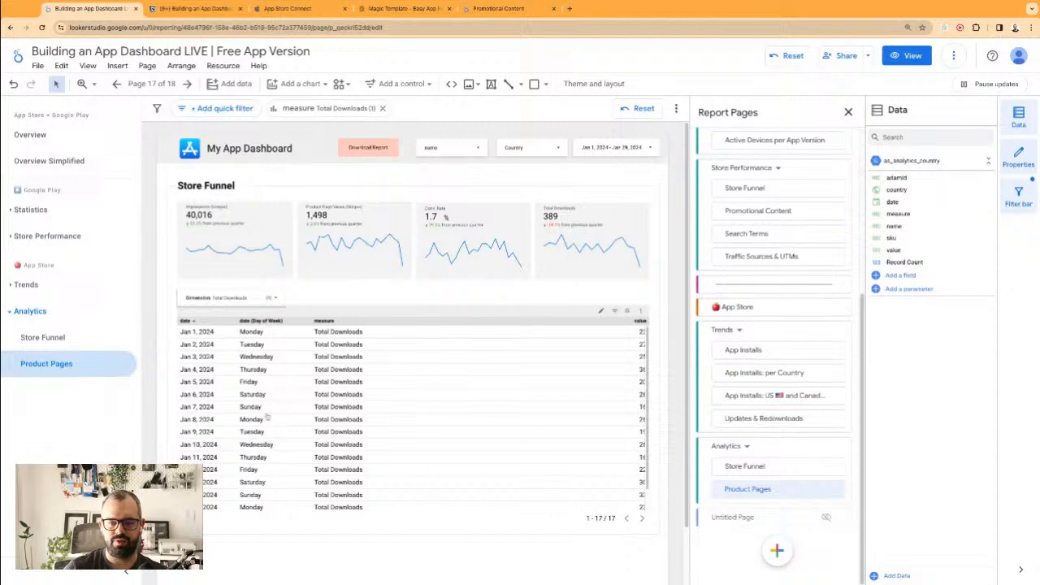
pyautogui.click(518, 551)
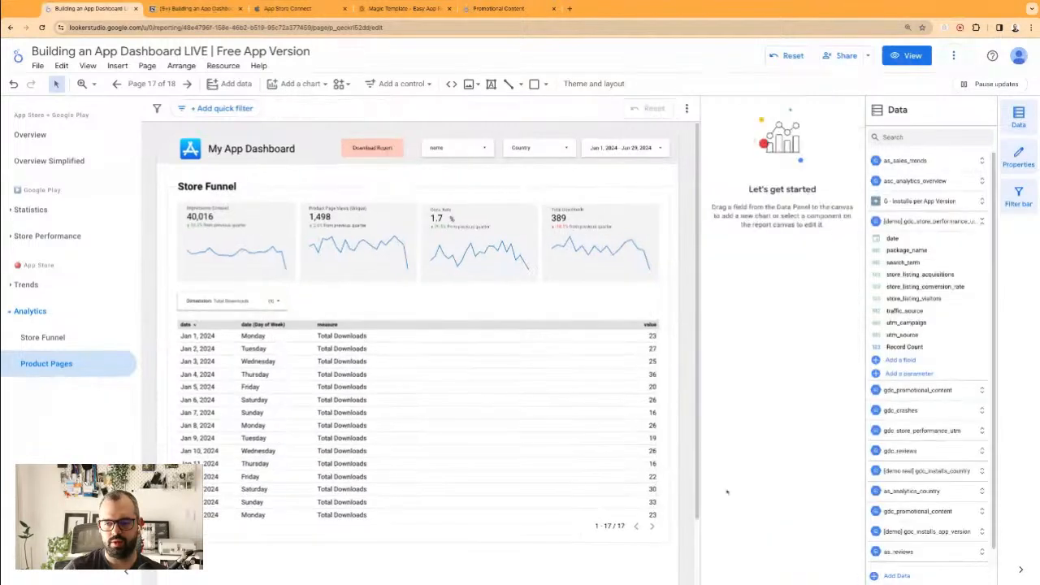
# - Rename the new page under App Store Analytics as "Sources"
pyautogui.click(138, 84)
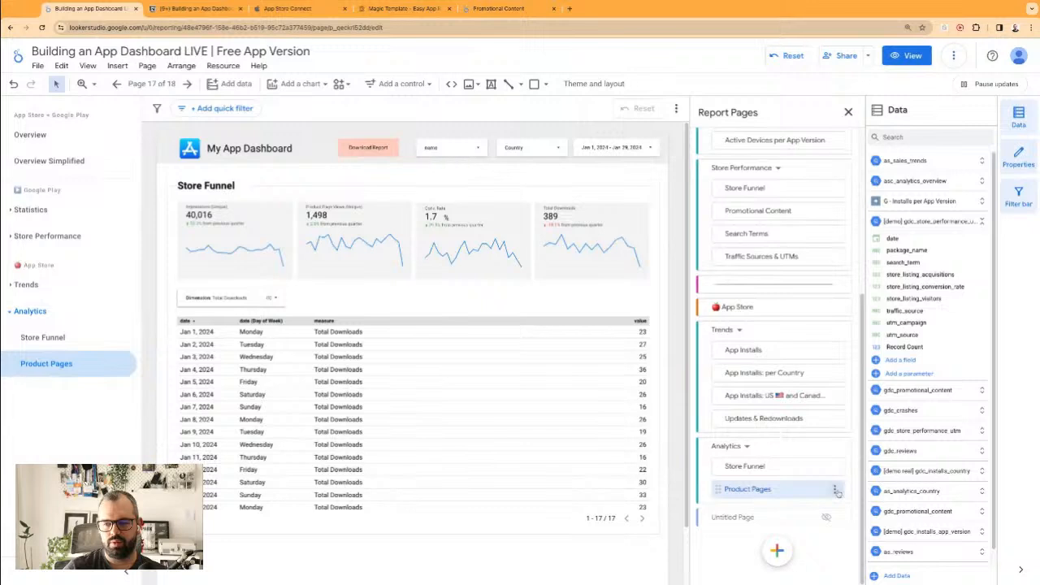
pyautogui.tripleClick(746, 490)
pyautogui.write('Grou')
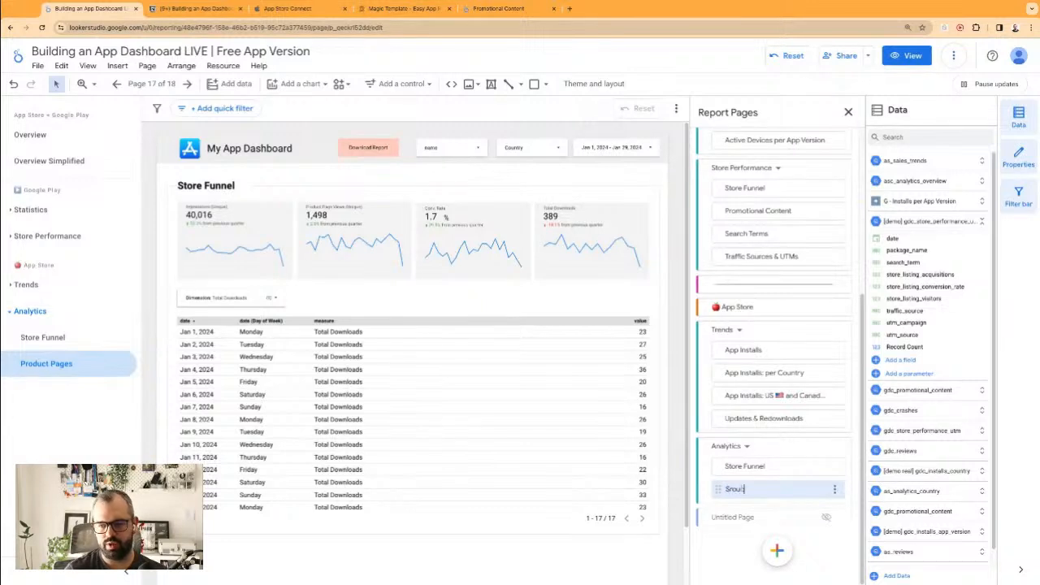
pyautogui.write('c')
pyautogui.press('BackSpace')
pyautogui.press('BackSpace')
pyautogui.press('BackSpace')
pyautogui.write('ources')
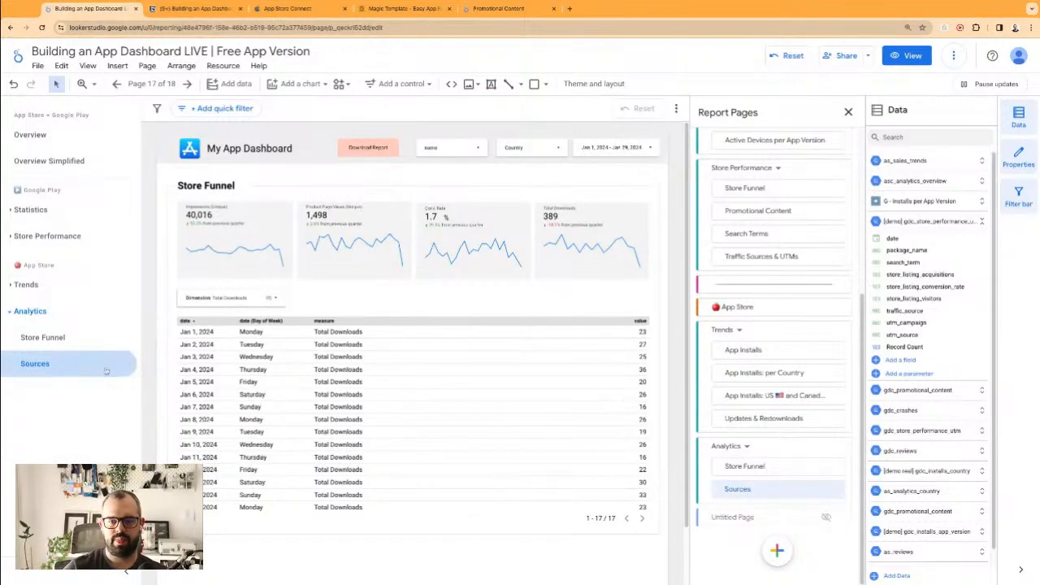
# - View the Google Play Traffic Sources & UTMs page for reference and return to the Sources page under App Store Analytics
pyautogui.click(54, 244)
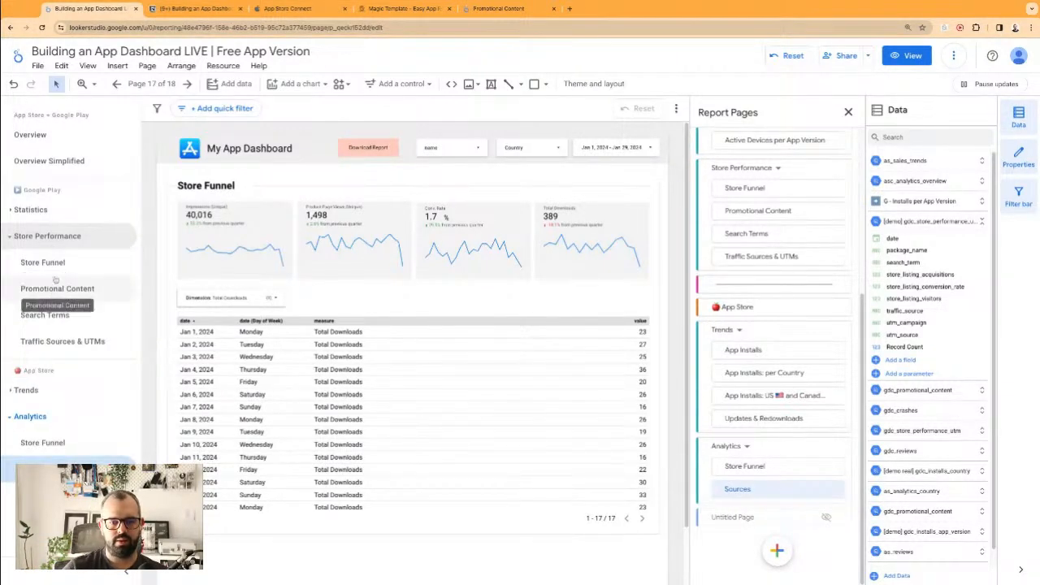
pyautogui.click(65, 341)
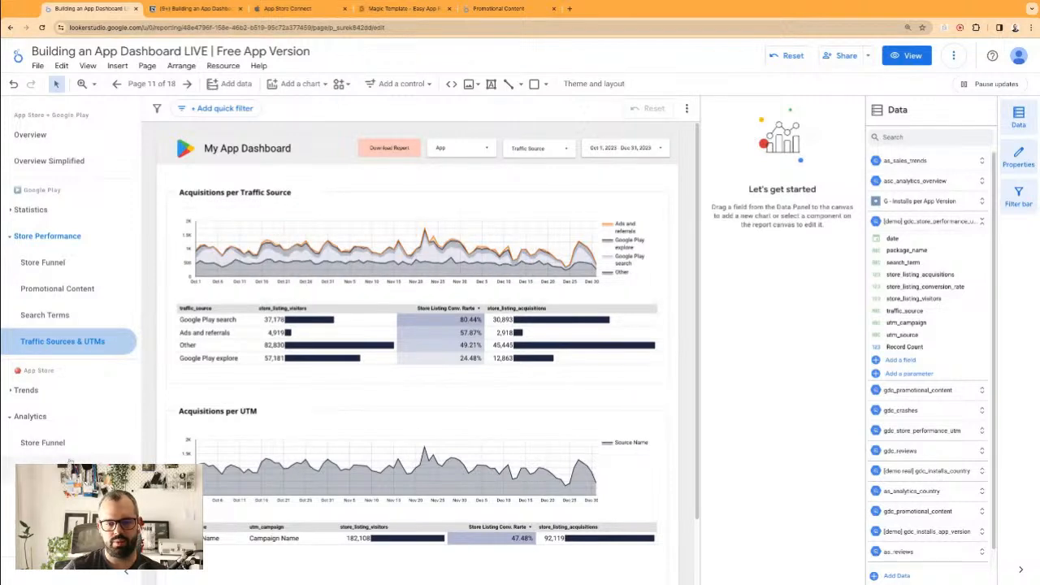
pyautogui.click(70, 461)
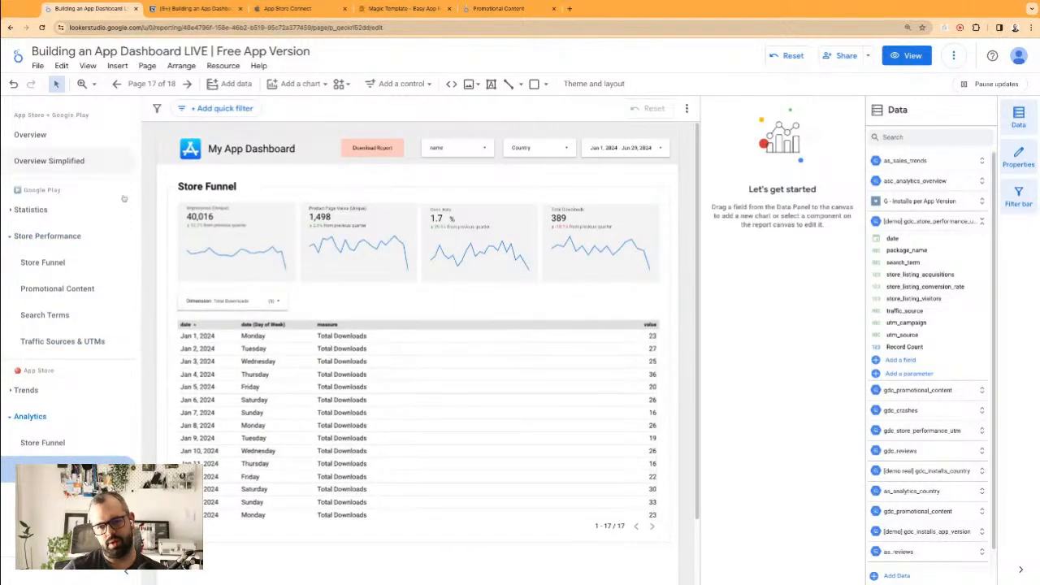
# - Delete the four scorecards and the percent label above the table on the Sources page
pyautogui.click(408, 412)
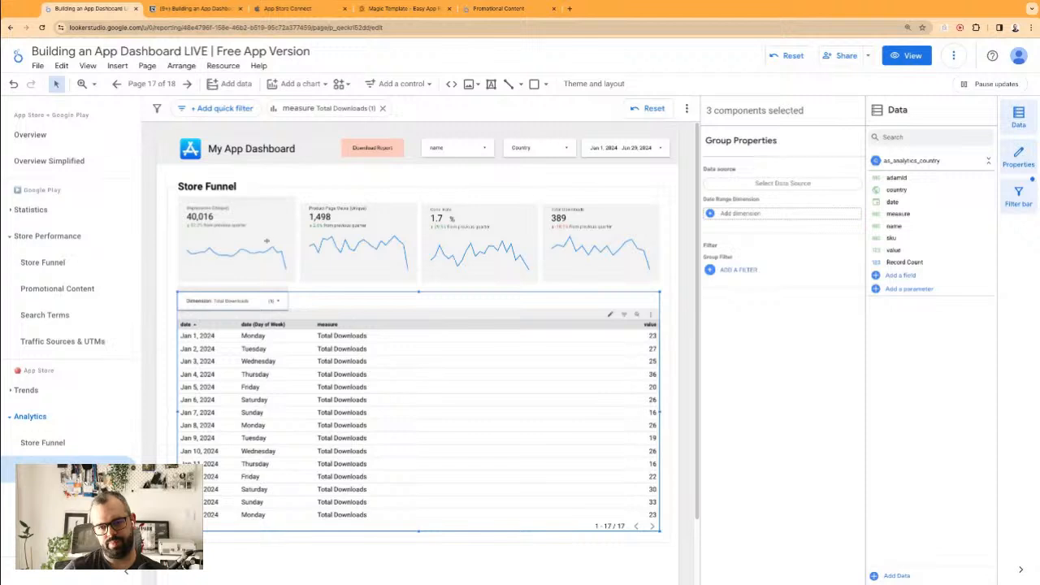
pyautogui.click(161, 213)
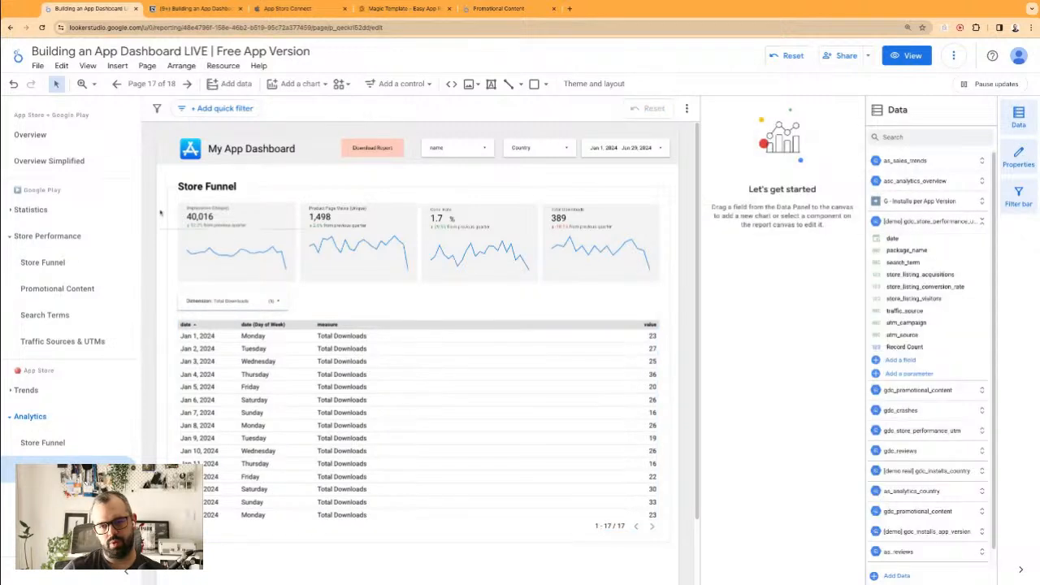
pyautogui.moveTo(161, 212); pyautogui.dragTo(581, 190)
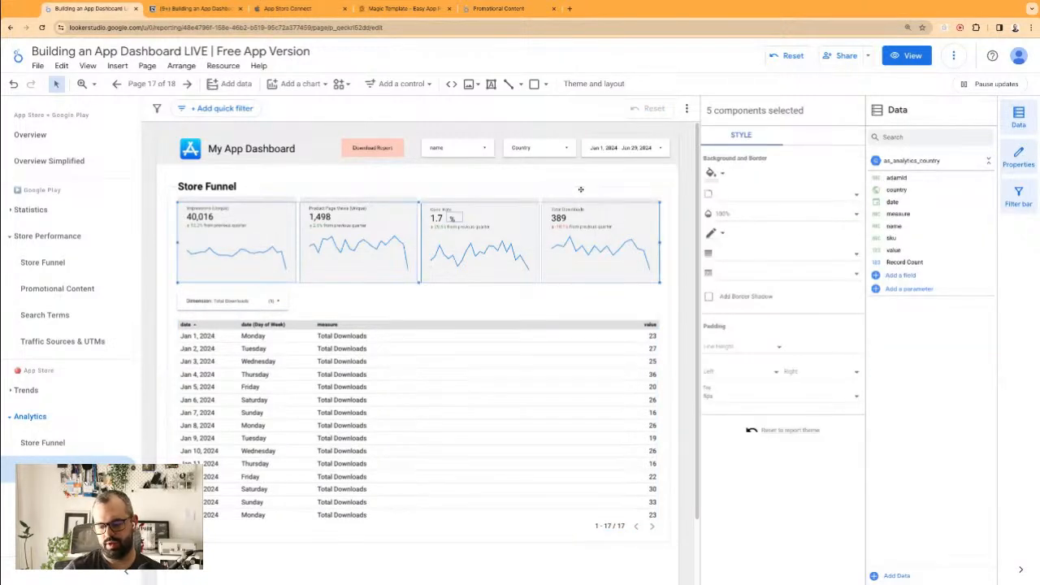
pyautogui.press('Delete')
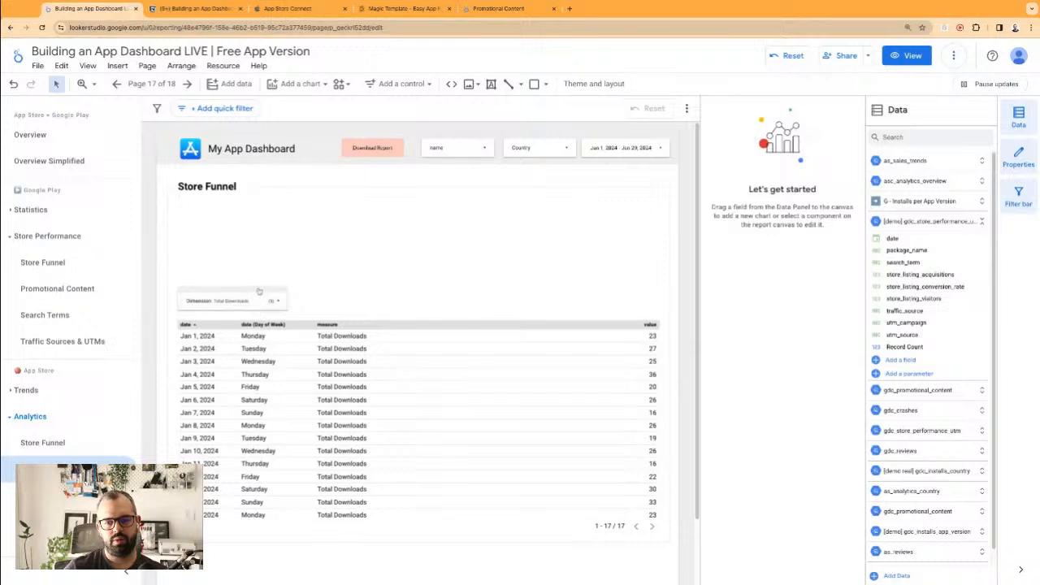
# - Shorten the grouped control and daily table on the Sources page by lowering the group's upper edge
pyautogui.click(280, 316)
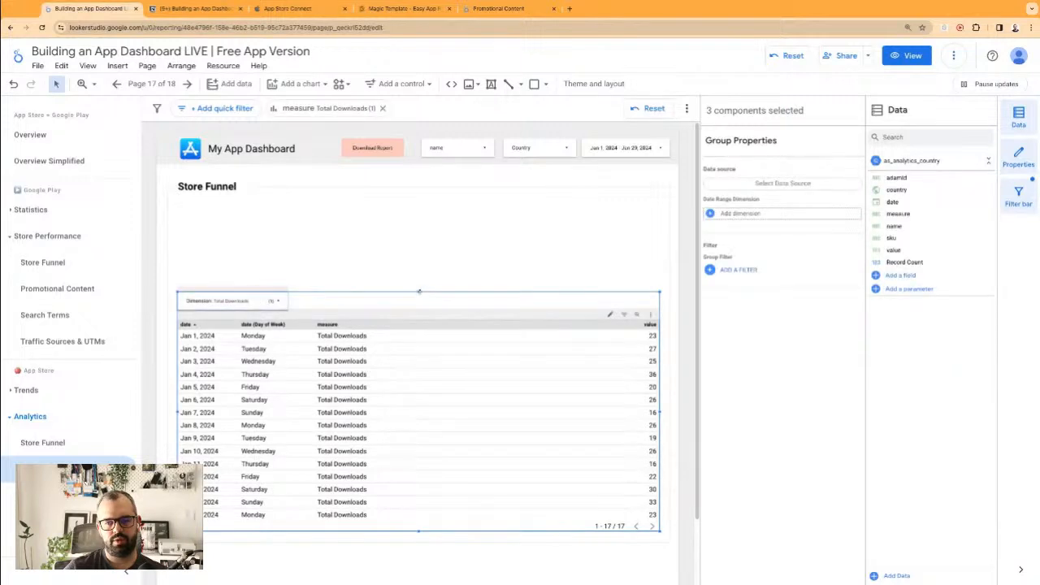
pyautogui.moveTo(420, 291); pyautogui.dragTo(420, 343)
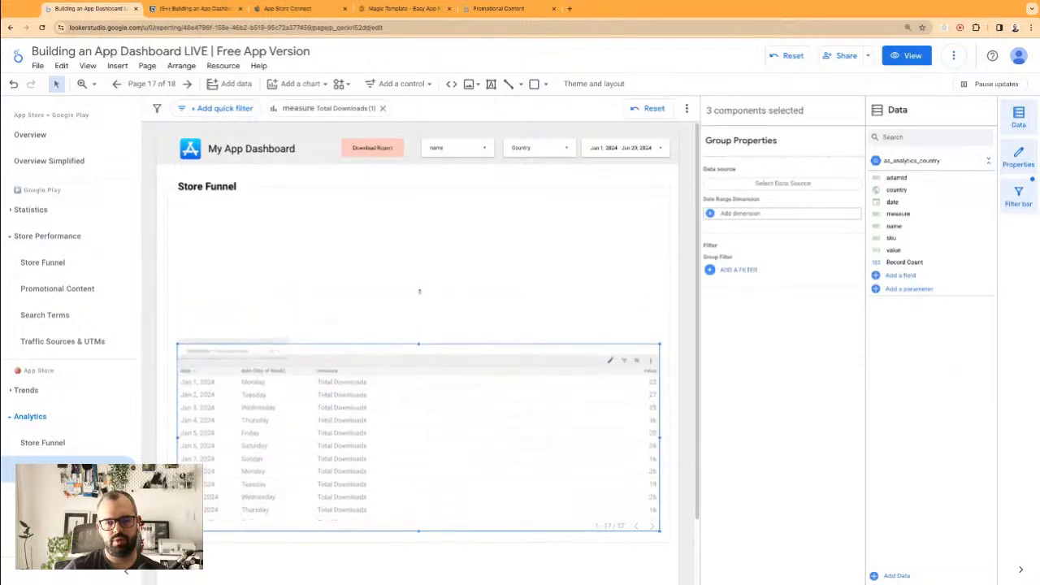
pyautogui.click(468, 554)
# - Make the Dimension control above the daily table slightly taller by raising its upper edge
pyautogui.click(226, 344)
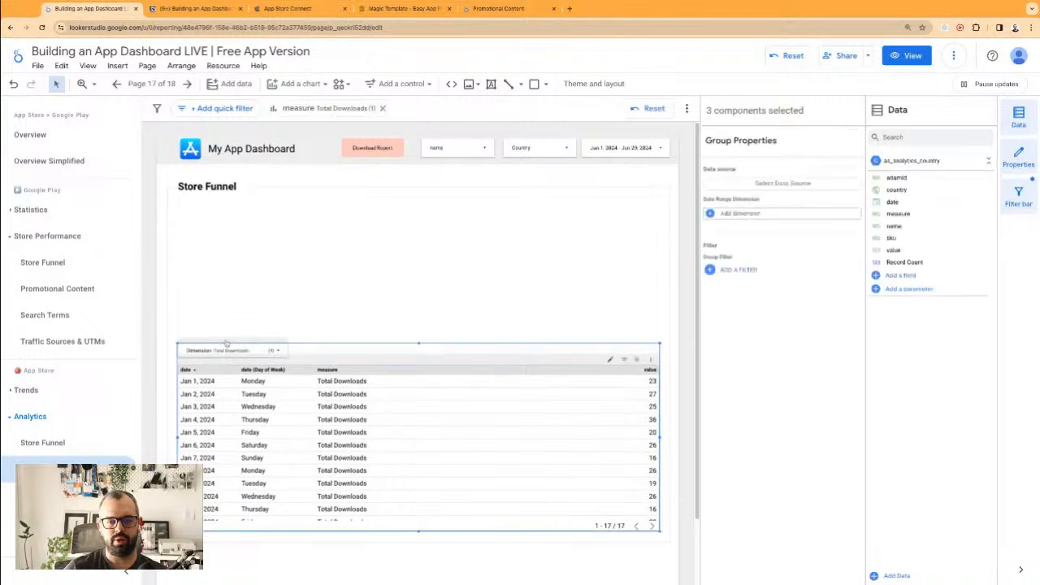
pyautogui.click(232, 348)
pyautogui.moveTo(235, 342); pyautogui.dragTo(233, 337)
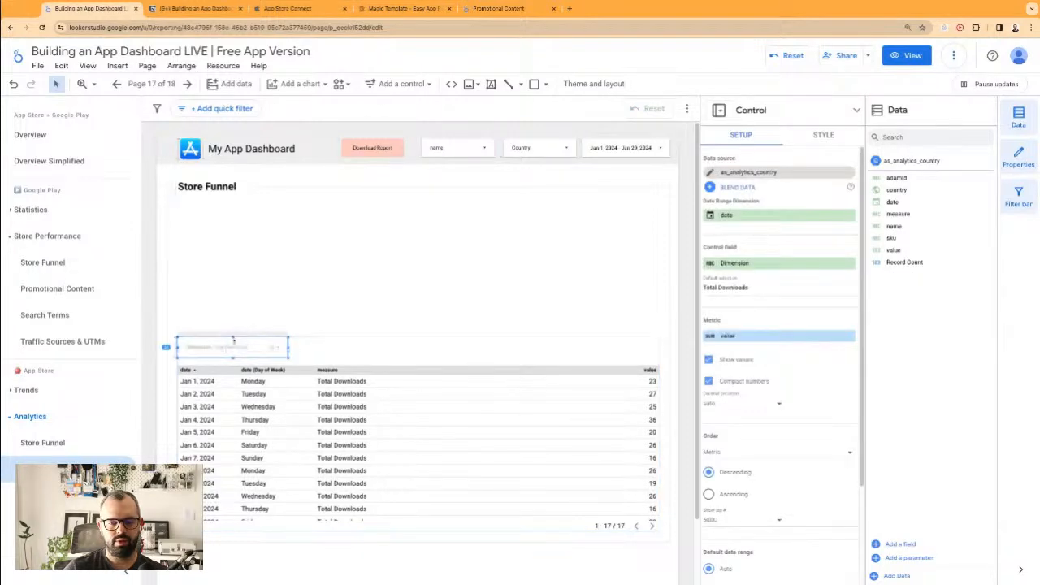
# - Review the measures offered in the Dimension control above the daily table
pyautogui.click(276, 349)
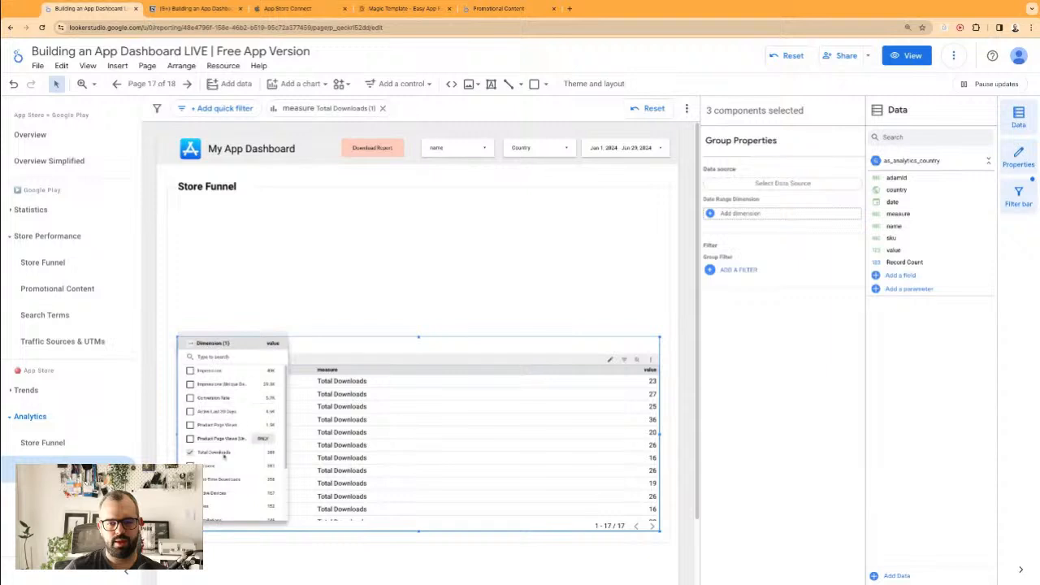
pyautogui.scroll(-2, 225, 455)
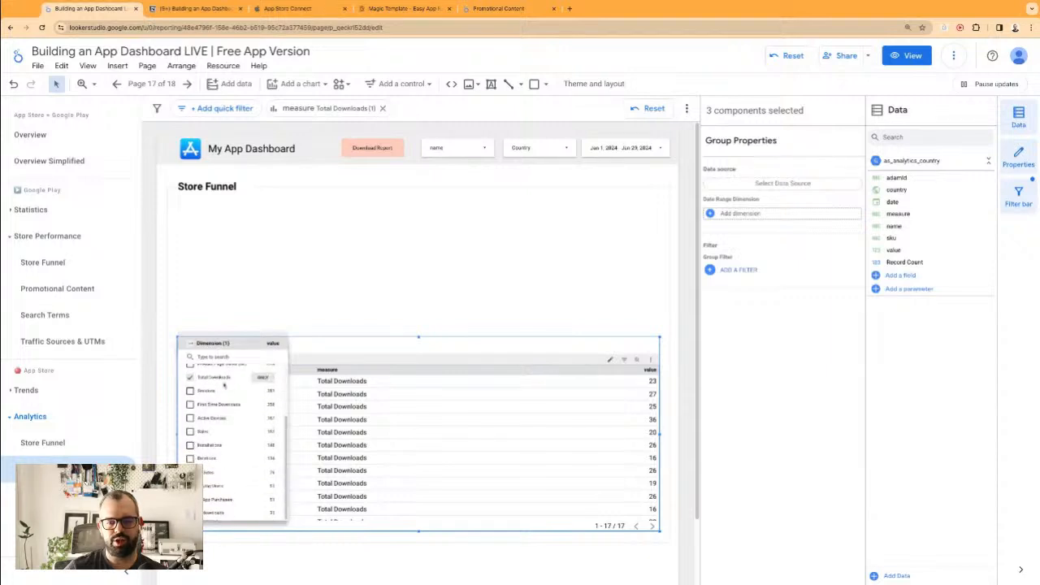
pyautogui.scroll(2, 240, 415)
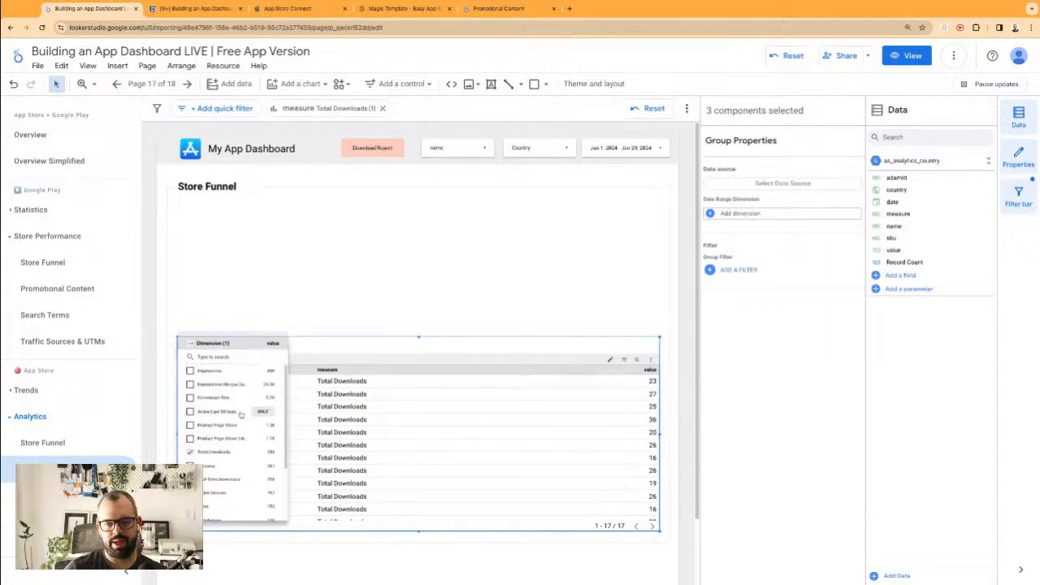
pyautogui.click(345, 552)
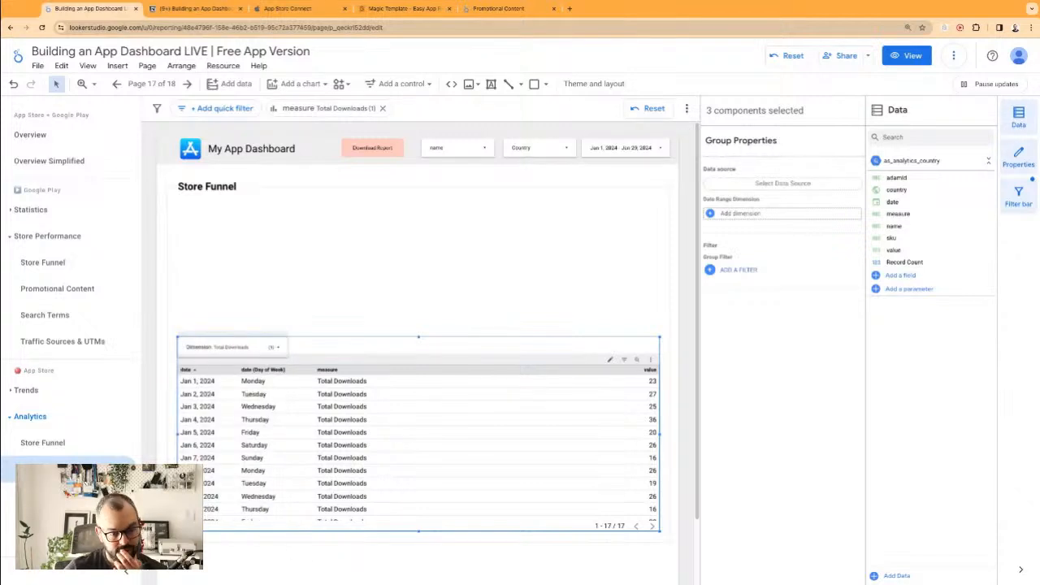
# - Change the Store Funnel heading on the page to Source Type
pyautogui.click(295, 280)
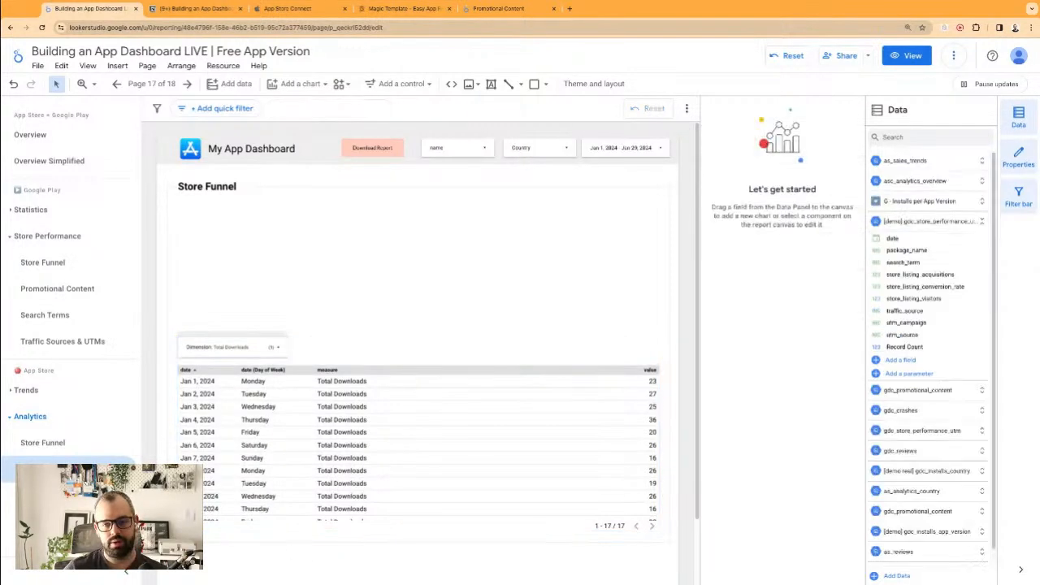
pyautogui.click(218, 189)
pyautogui.write('S')
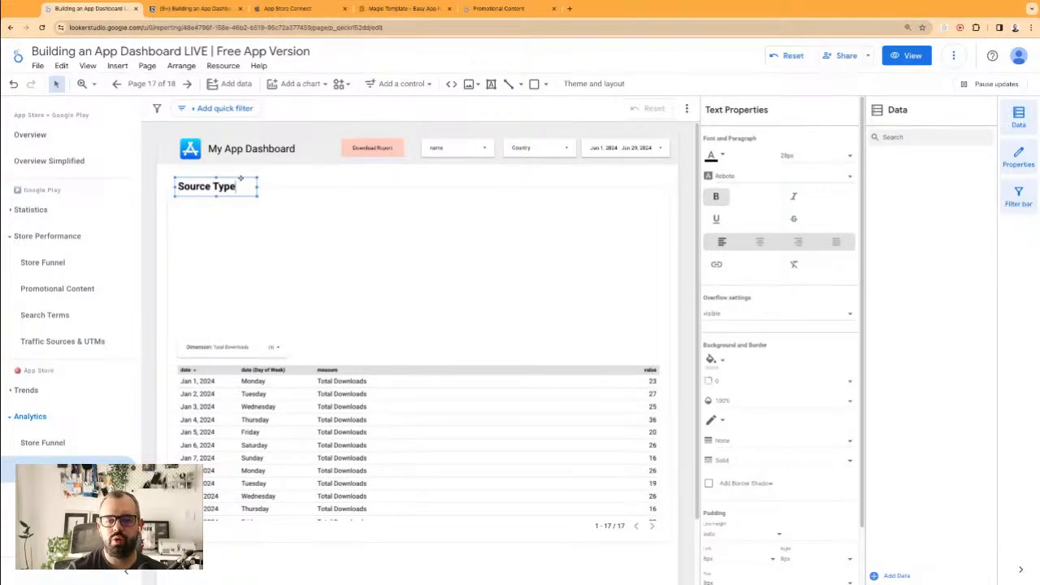
# - Switch the header's name and Country filter controls, together with the table group, to the as_analytics_source data source
pyautogui.click(330, 440)
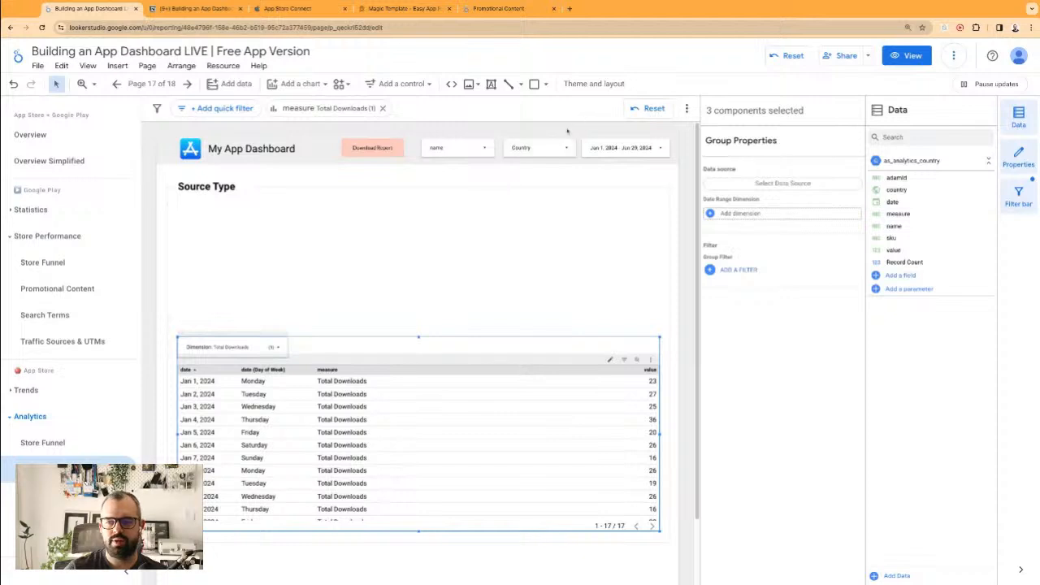
pyautogui.click(533, 147)
pyautogui.click(463, 148)
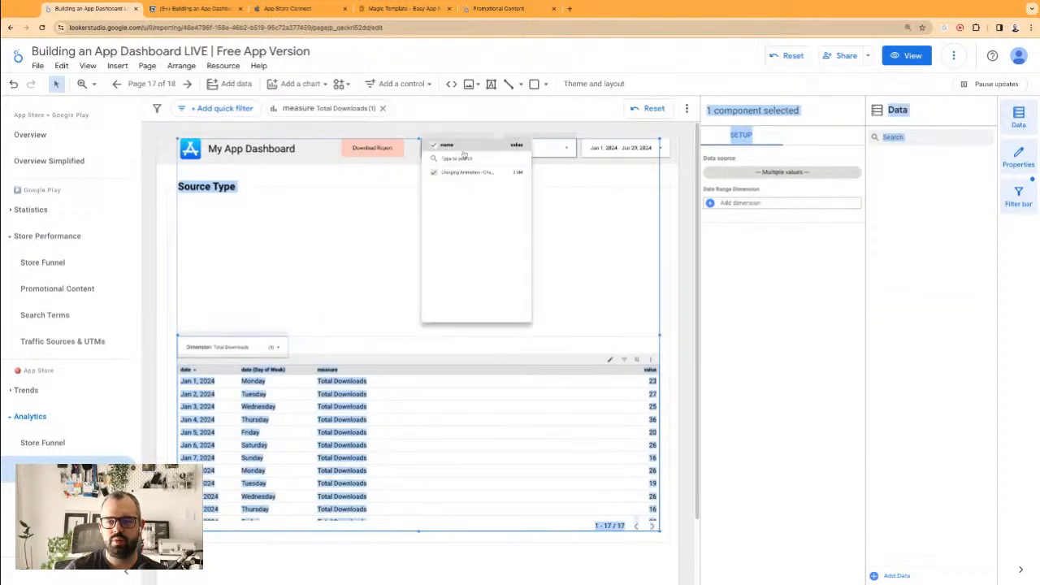
pyautogui.click(464, 151)
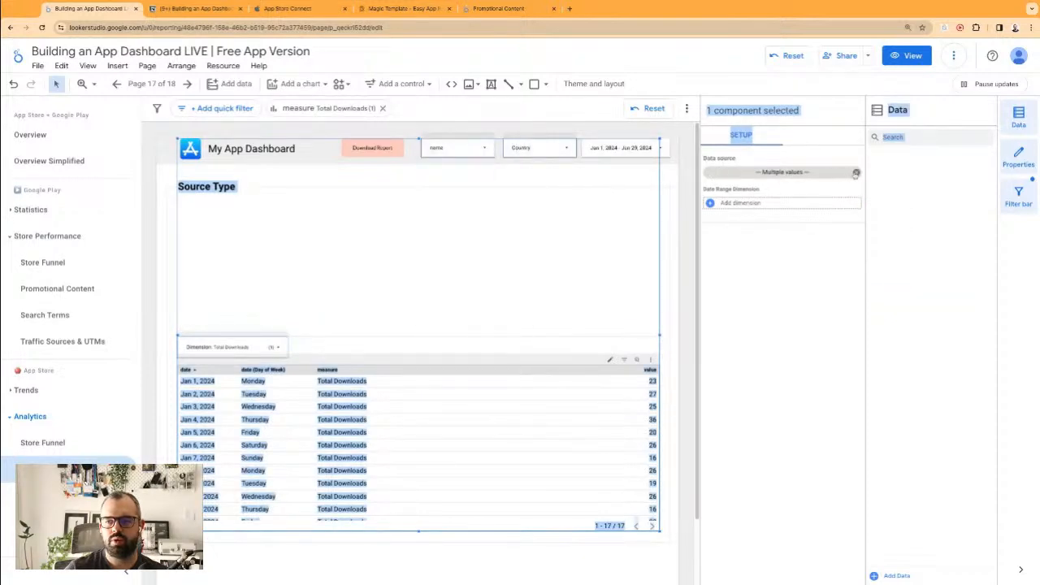
pyautogui.click(793, 173)
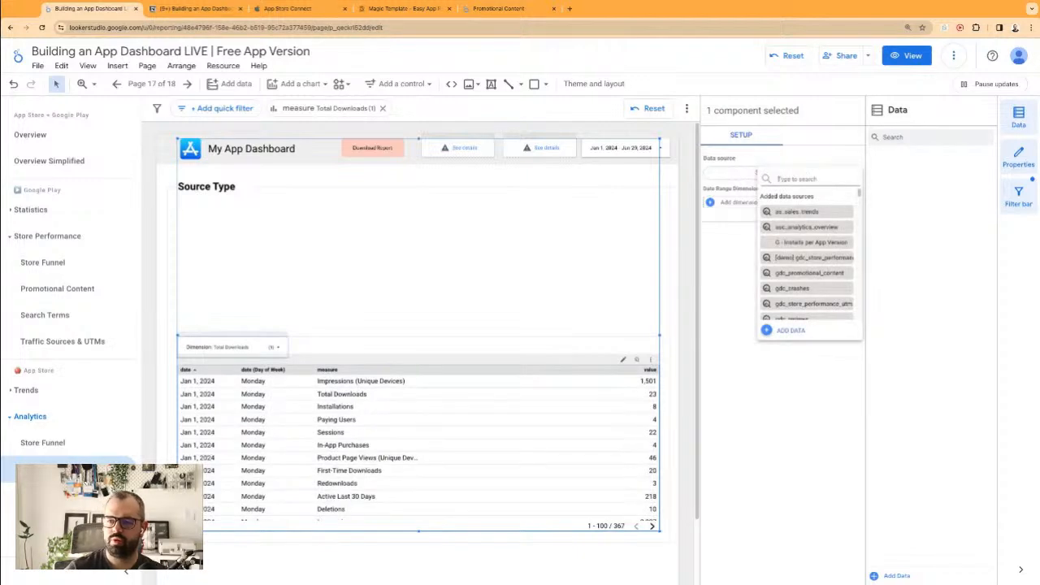
pyautogui.write('source')
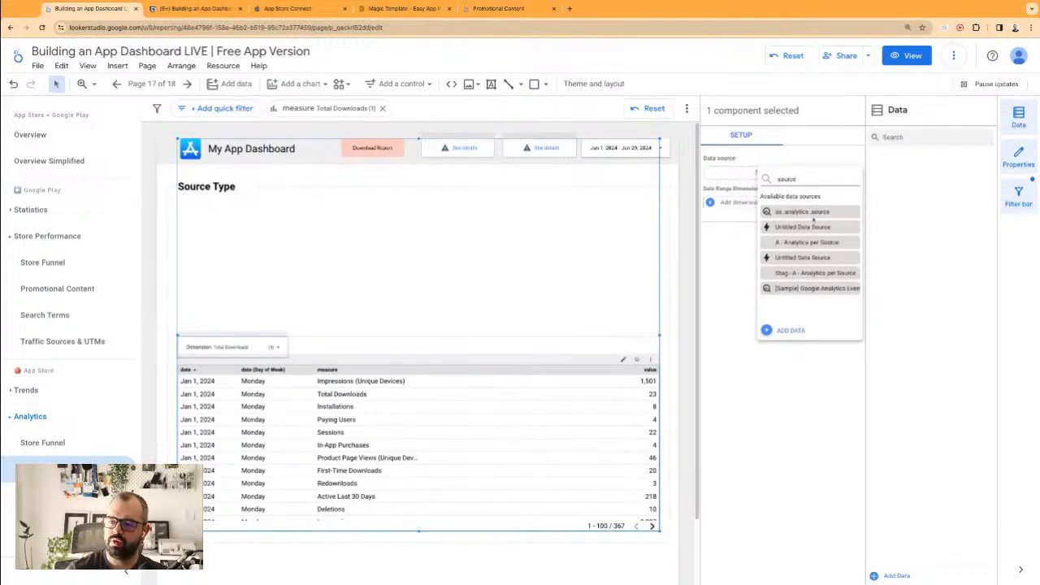
pyautogui.click(812, 216)
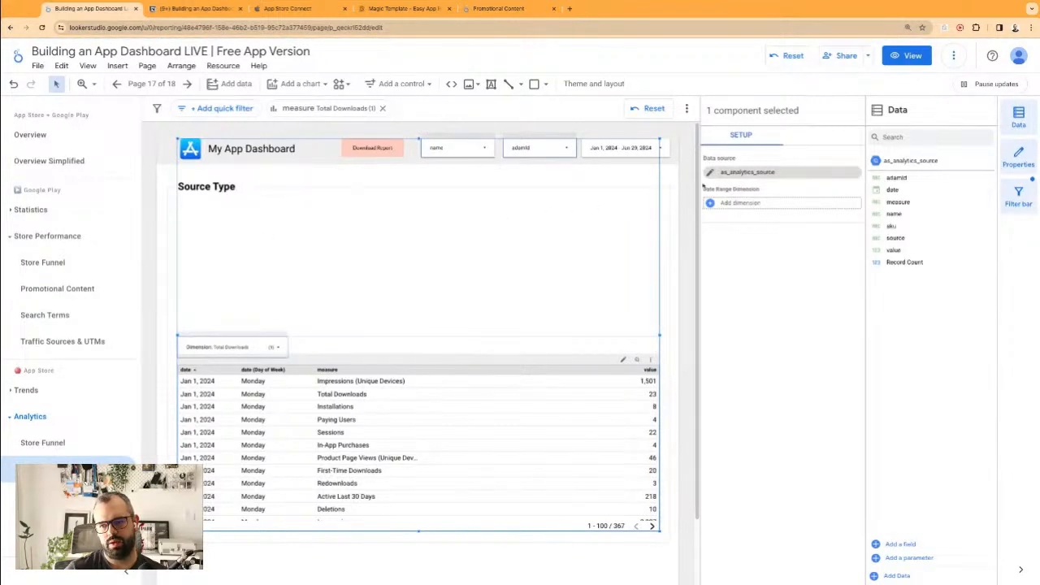
# - Set the header's adamId filter control to the source field and rename that field Source
pyautogui.click(557, 144)
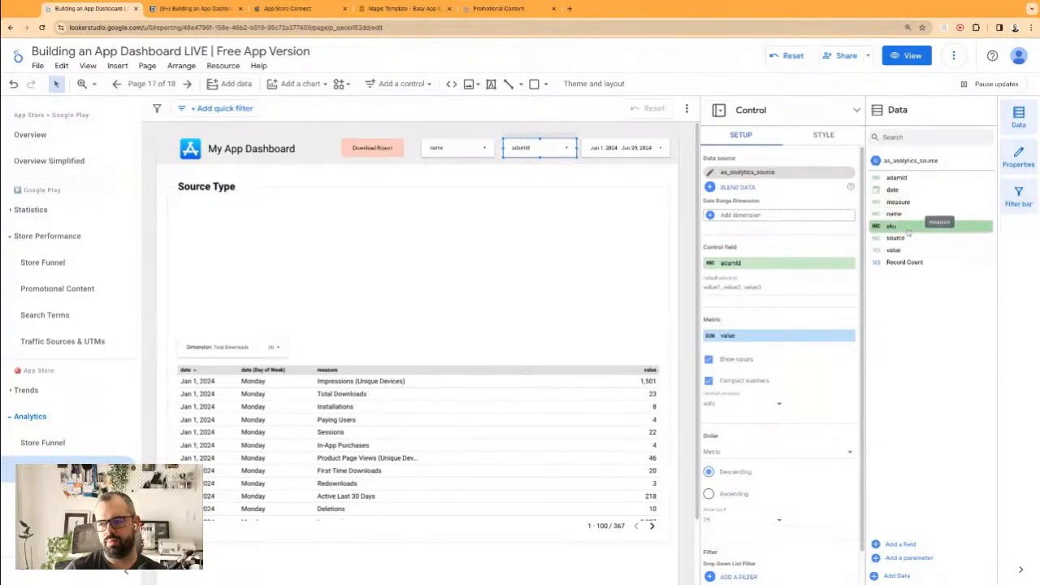
pyautogui.moveTo(908, 238); pyautogui.dragTo(539, 148)
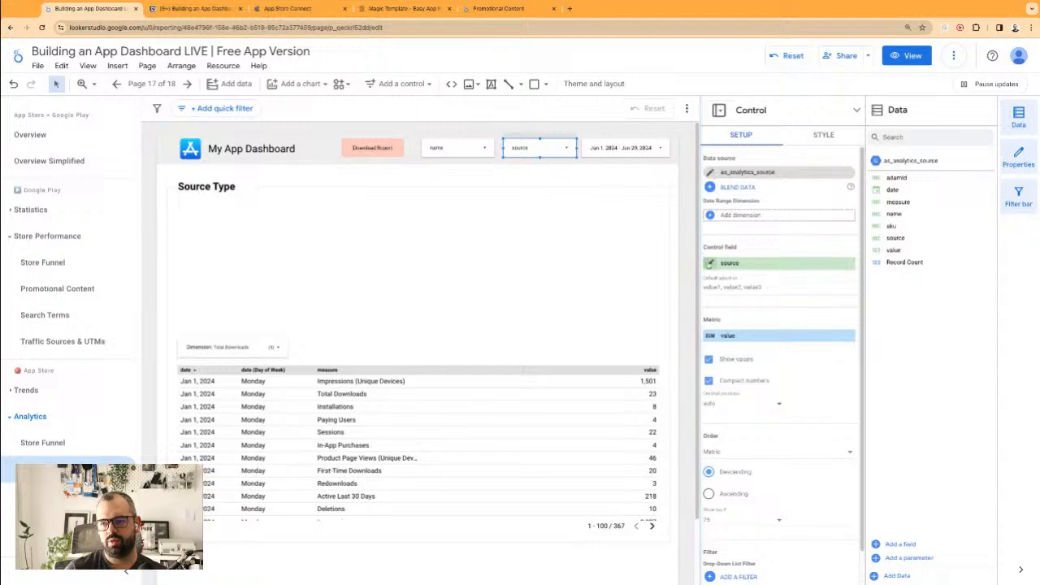
pyautogui.click(709, 263)
pyautogui.write('Source')
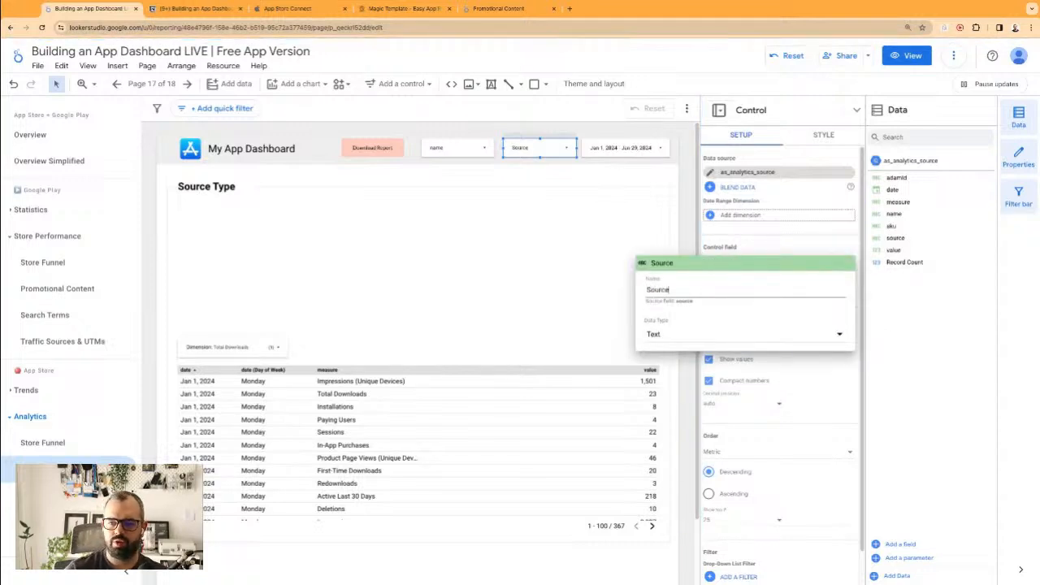
pyautogui.click(722, 240)
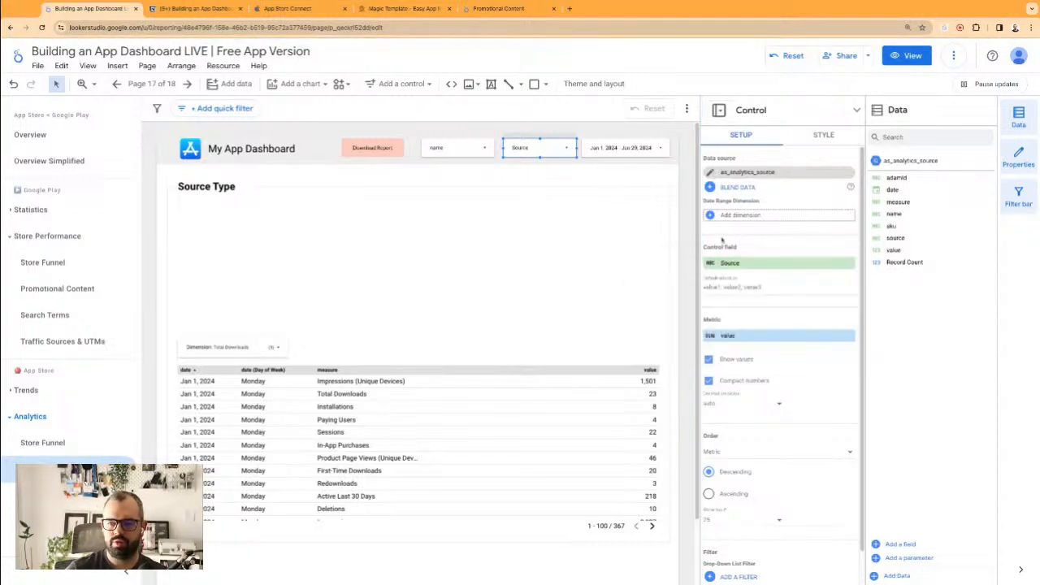
# - Rename the control field of the header's name filter to App Name
pyautogui.click(463, 143)
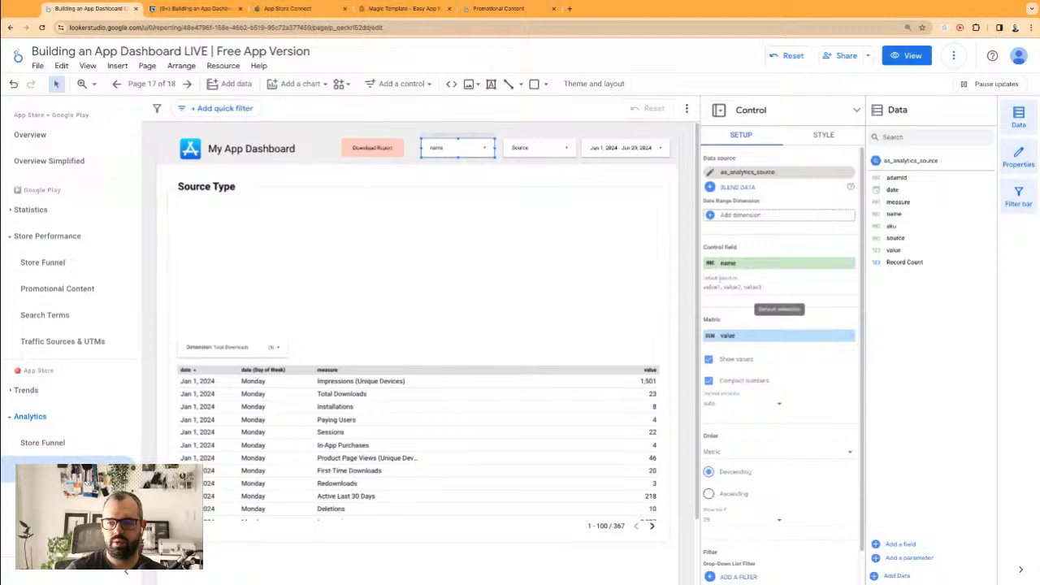
pyautogui.click(710, 263)
pyautogui.write('App Name')
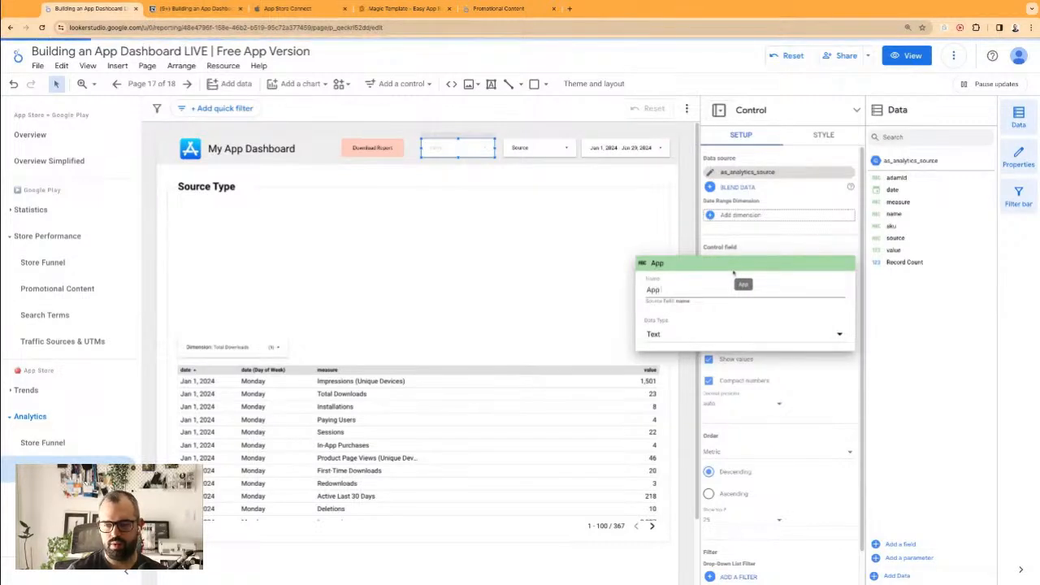
pyautogui.press('Return')
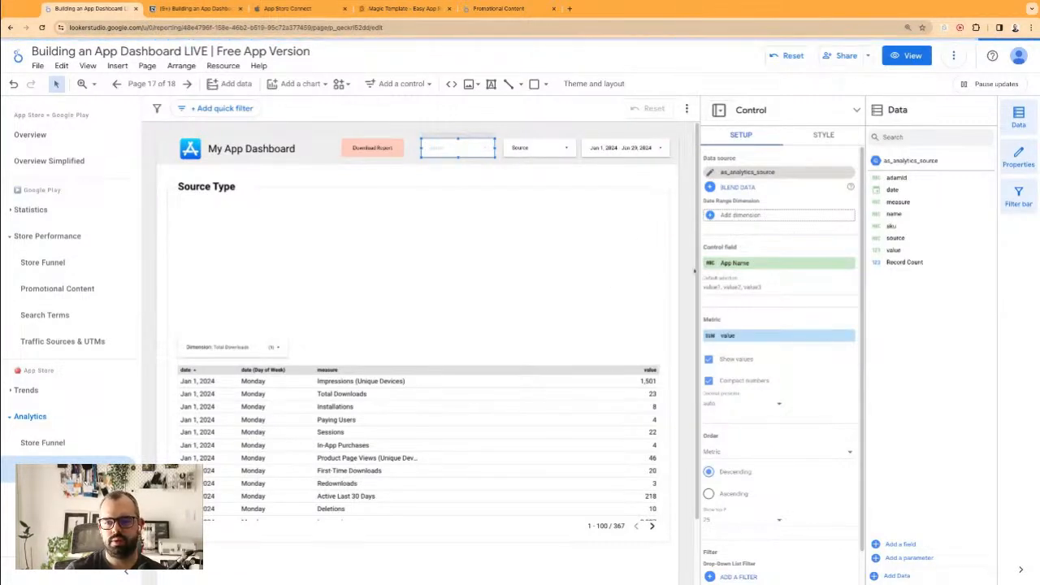
# - Check which measure is selected in the Dimension control above the daily table
pyautogui.click(392, 394)
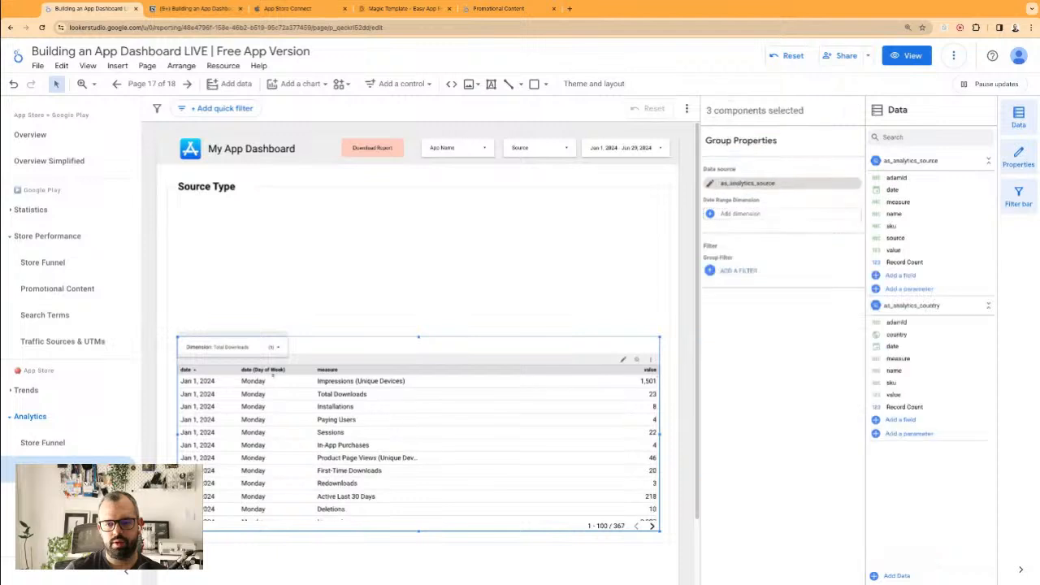
pyautogui.click(273, 349)
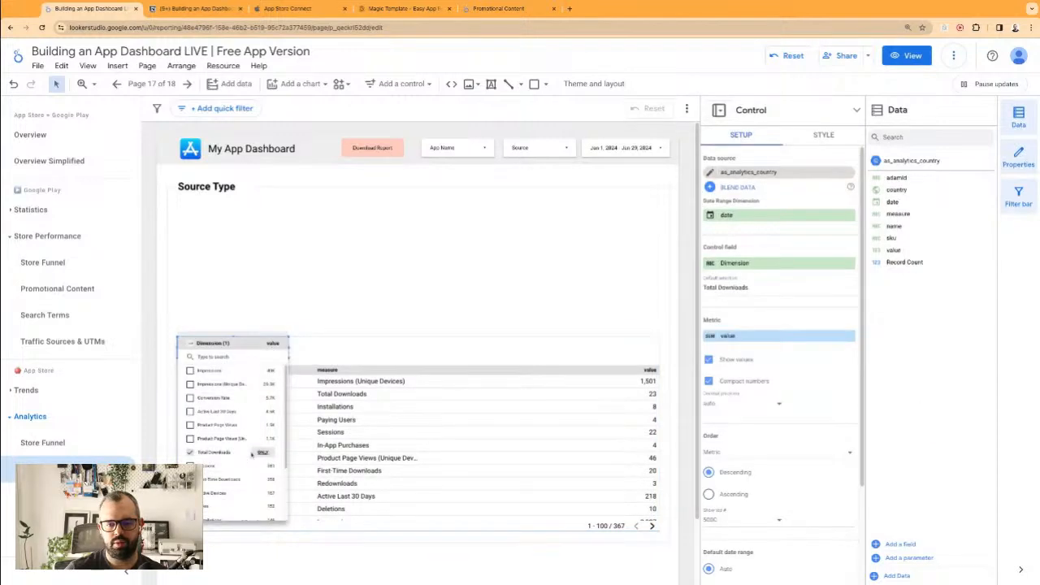
pyautogui.click(503, 553)
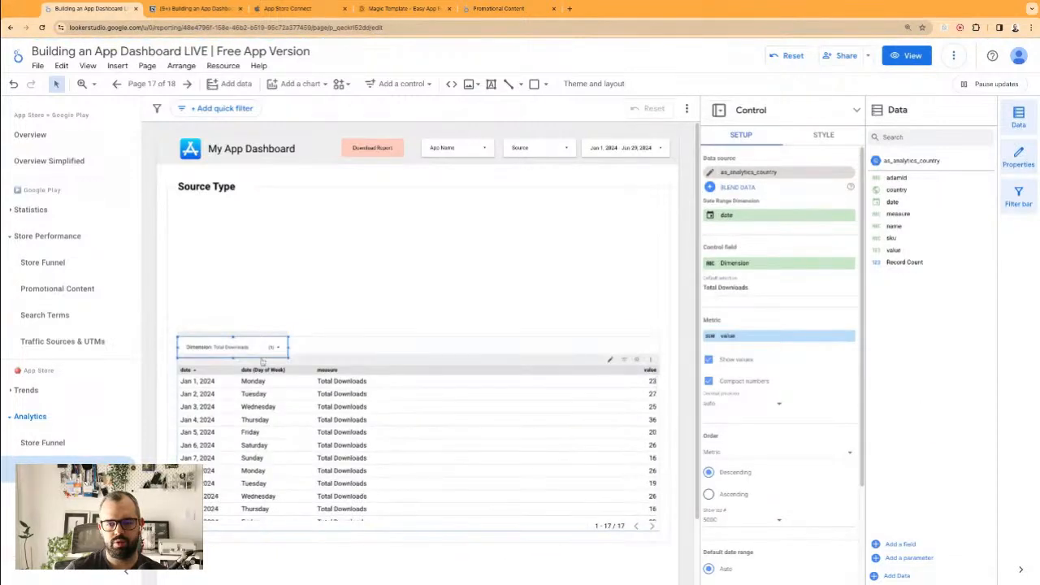
# - Place a copy of the daily table below the Source Type heading, shortened to end above the Dimension control
pyautogui.click(355, 394)
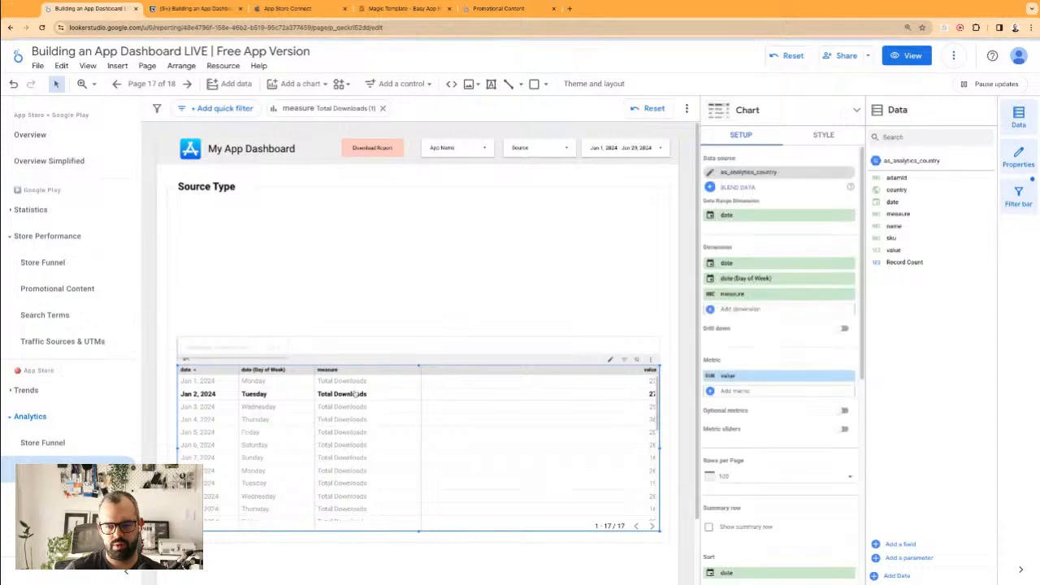
pyautogui.click(383, 372)
pyautogui.click(387, 366)
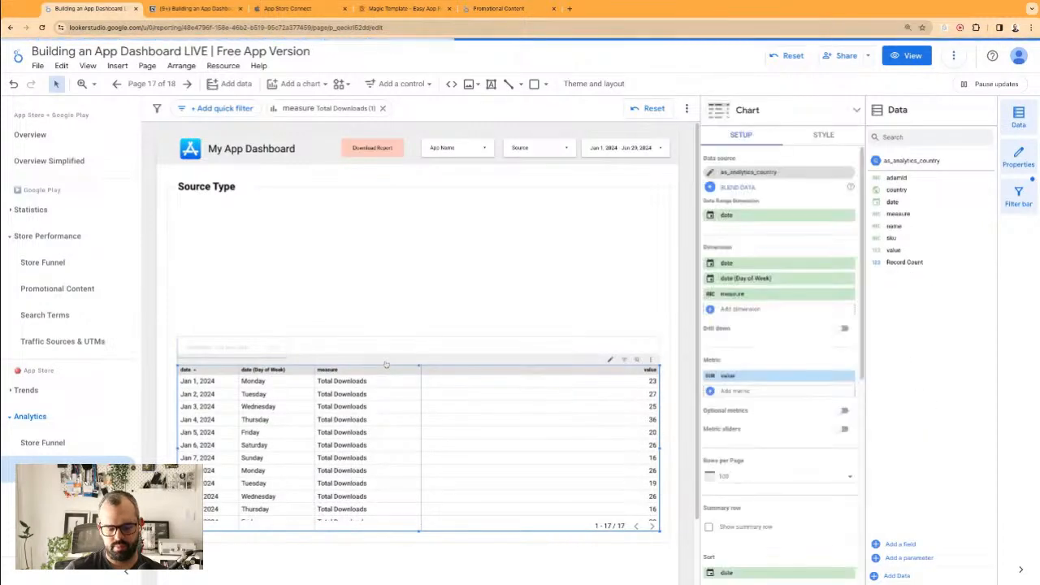
pyautogui.press('super+v')
pyautogui.press('Left')
pyautogui.press('Up')
pyautogui.press('Up')
pyautogui.press('Up')
pyautogui.press('Up')
pyautogui.press('Up')
pyautogui.press('Up')
pyautogui.press('Up')
pyautogui.press('Up')
pyautogui.press('Up')
pyautogui.press('Up')
pyautogui.press('Up')
pyautogui.press('Up')
pyautogui.press('Up')
pyautogui.press('Up')
pyautogui.press('Up')
pyautogui.press('Up')
pyautogui.press('Up')
pyautogui.press('Up')
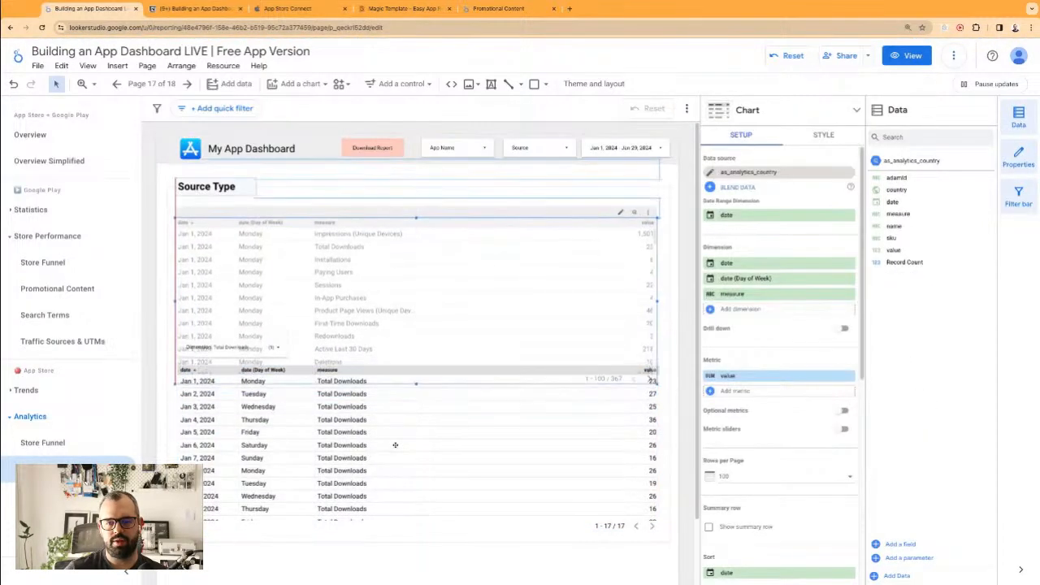
pyautogui.moveTo(416, 384); pyautogui.dragTo(416, 329)
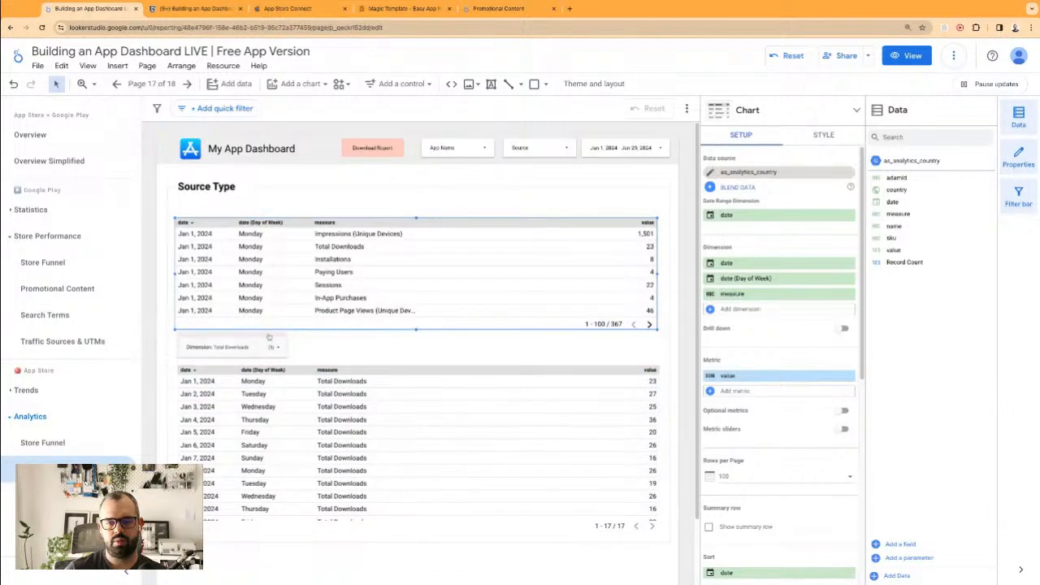
# - Ungroup the Dimension control and the lower daily table
pyautogui.moveTo(267, 337)
pyautogui.mouseDown()
pyautogui.moveTo(471, 285)
pyautogui.moveTo(554, 221)
pyautogui.mouseUp()
pyautogui.hotkey('ctrl', 'z')
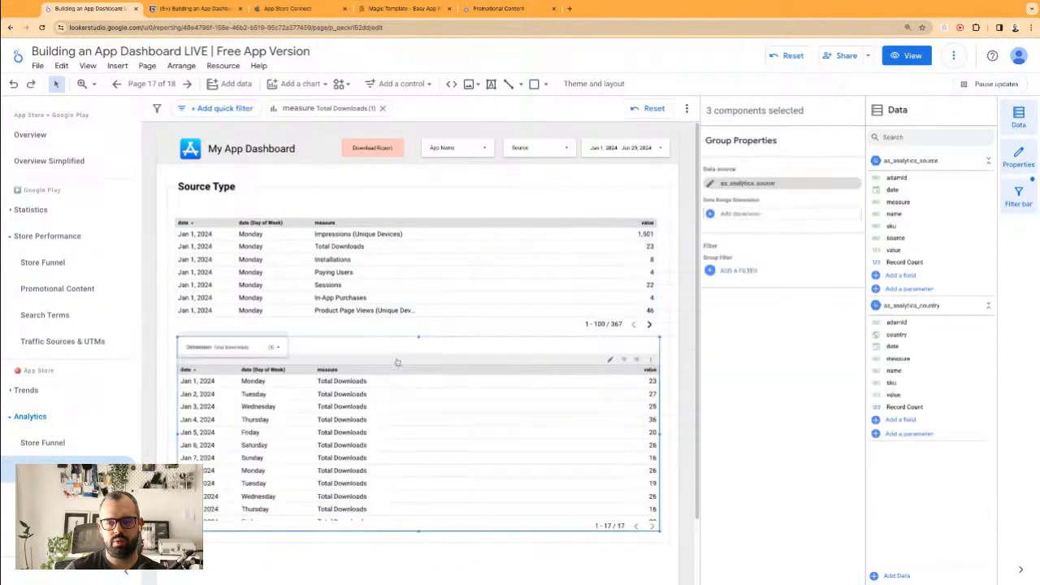
pyautogui.rightClick(413, 410)
pyautogui.moveTo(478, 245)
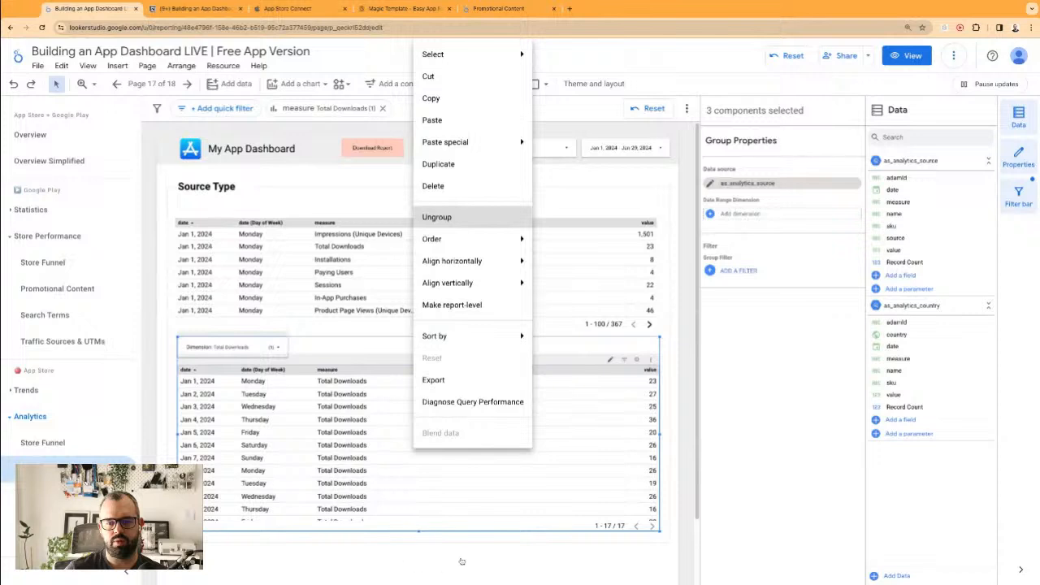
pyautogui.click(438, 217)
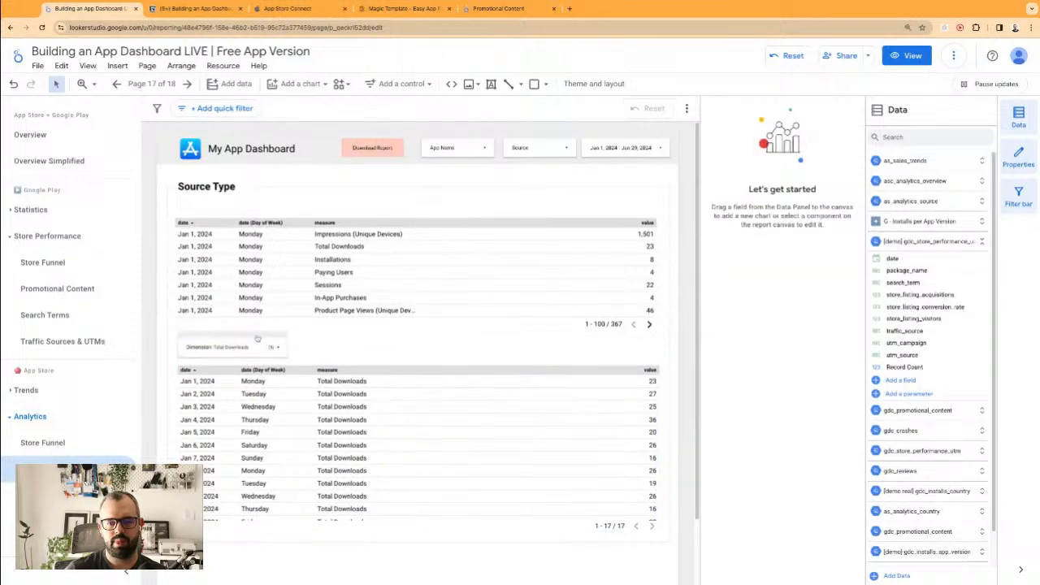
# - Move the Dimension control up to the far end of the Source Type heading row and raise the lower daily table slightly
pyautogui.moveTo(257, 339)
pyautogui.mouseDown()
pyautogui.moveTo(528, 177)
pyautogui.moveTo(626, 177)
pyautogui.mouseUp()
pyautogui.moveTo(379, 366)
pyautogui.mouseDown()
pyautogui.moveTo(383, 357)
pyautogui.moveTo(376, 365)
pyautogui.mouseUp()
# - Convert the upper copy of the daily table into a stacked area chart
pyautogui.click(405, 270)
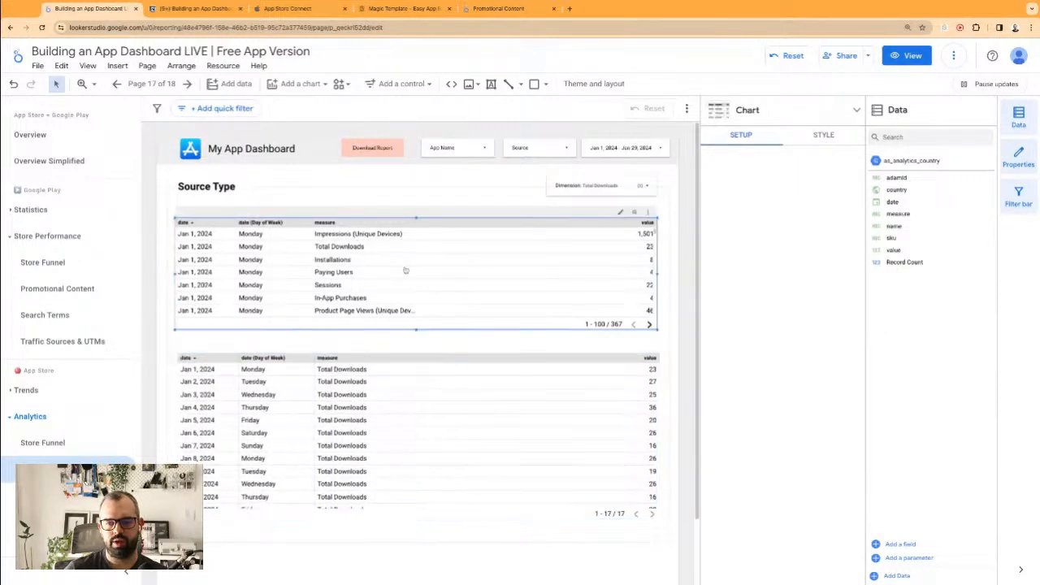
pyautogui.click(789, 119)
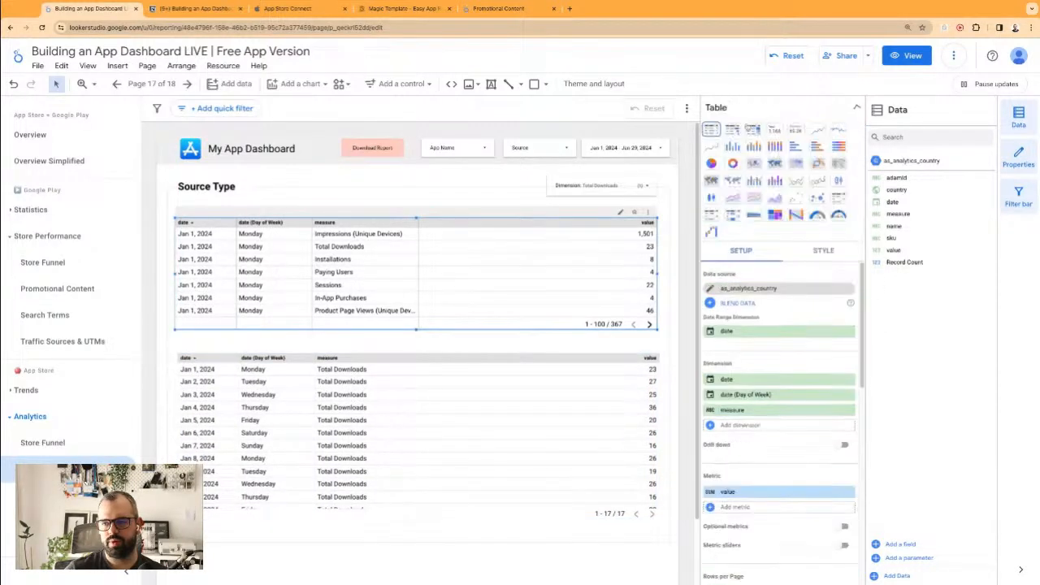
pyautogui.click(733, 197)
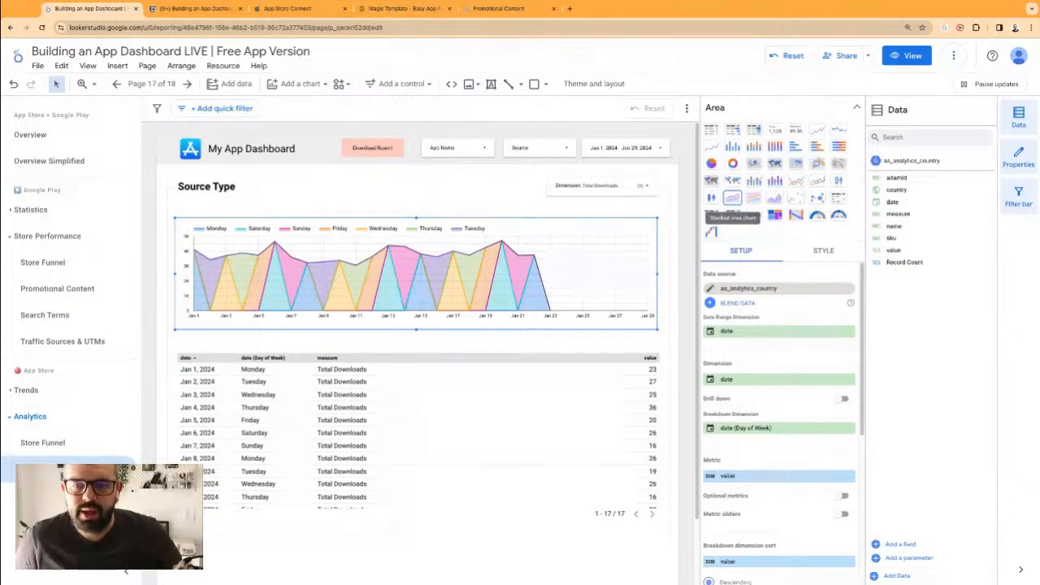
# - Look through the fields available as the area chart's breakdown dimension
pyautogui.scroll(-1, 665, 251)
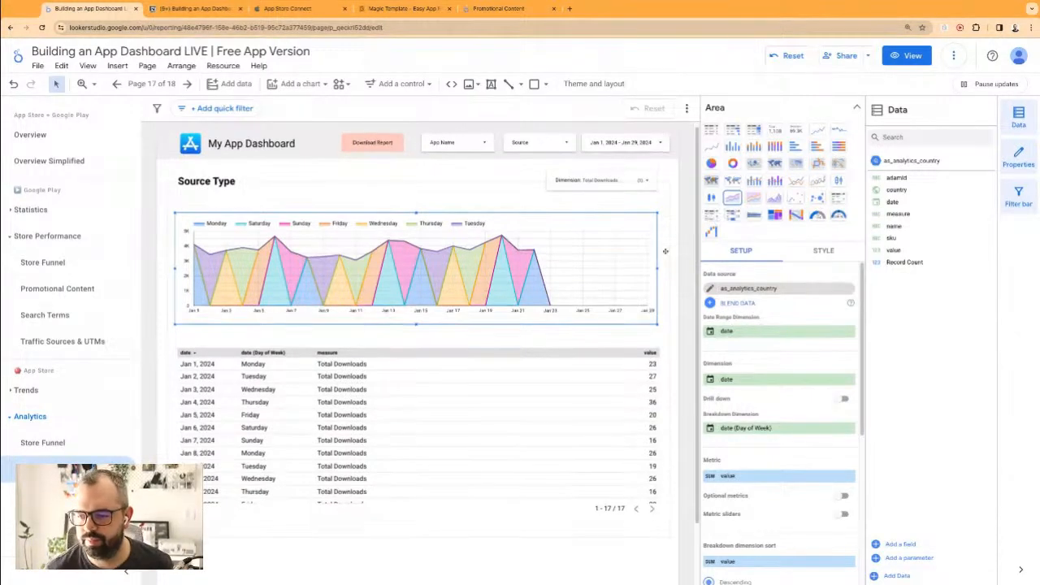
pyautogui.click(845, 435)
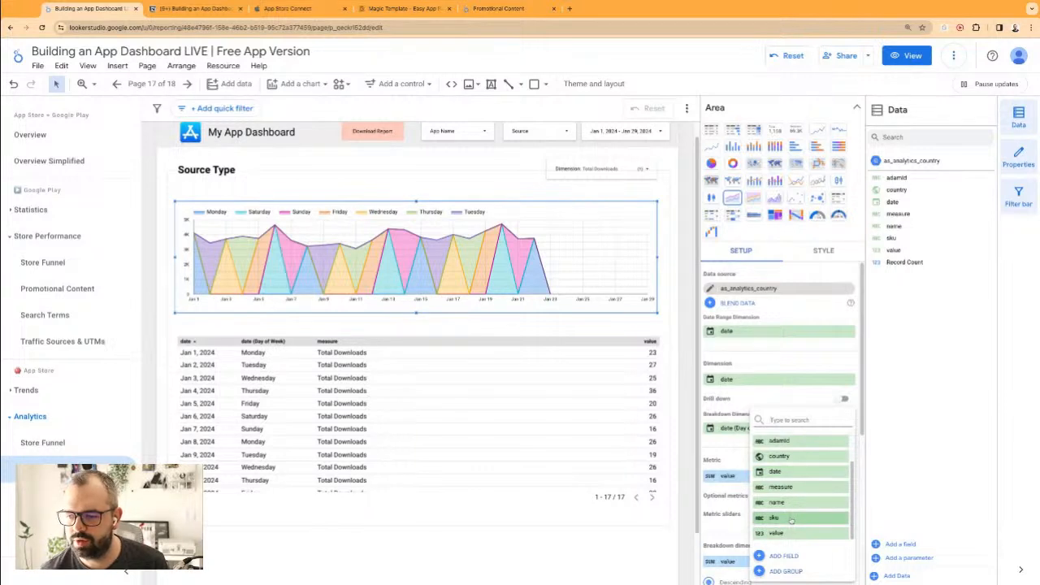
pyautogui.click(798, 309)
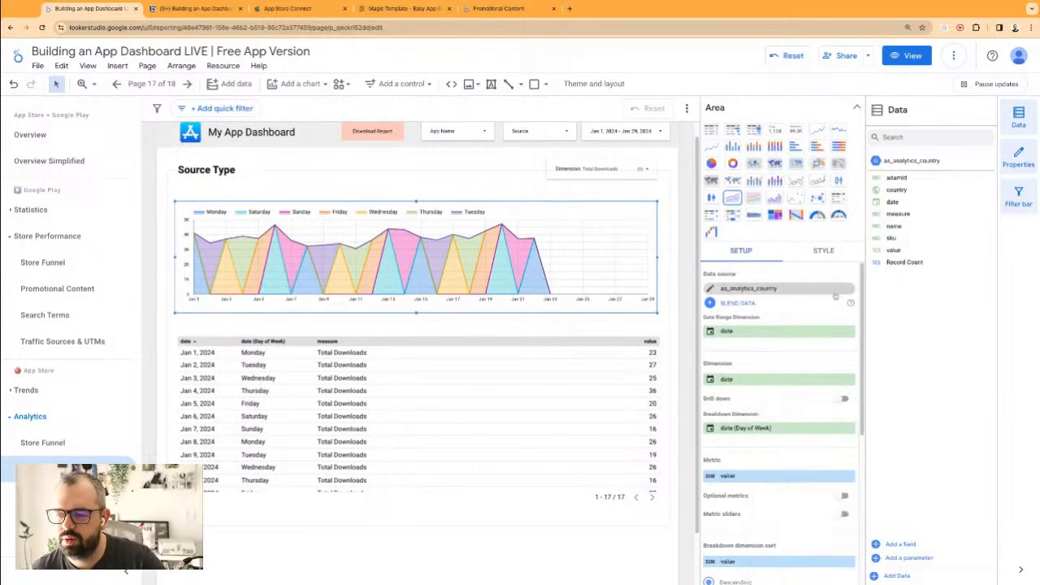
# - Switch the area chart's data source to as_analytics_source
pyautogui.click(849, 288)
pyautogui.click(808, 294)
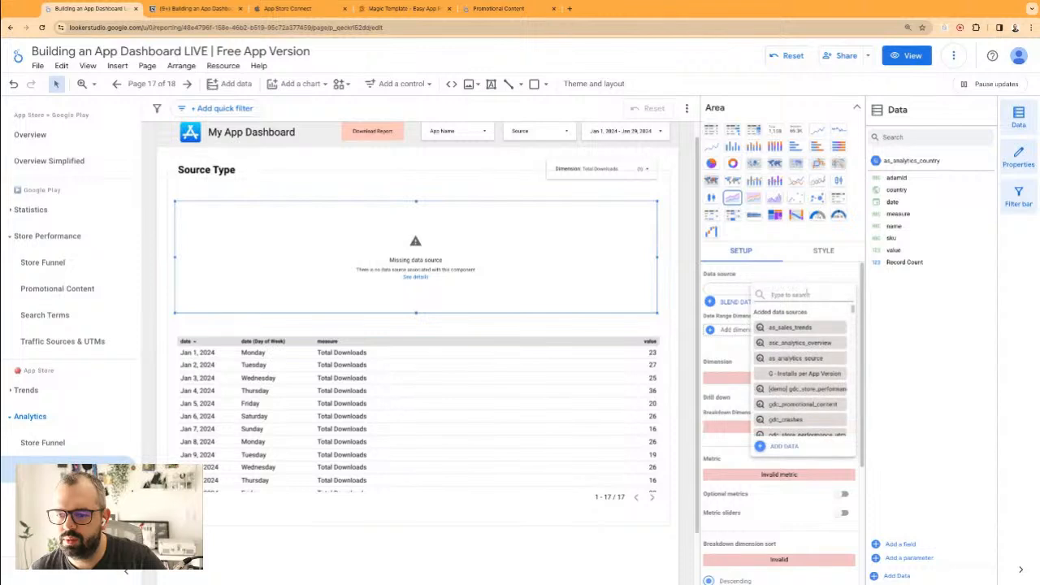
pyautogui.click(800, 359)
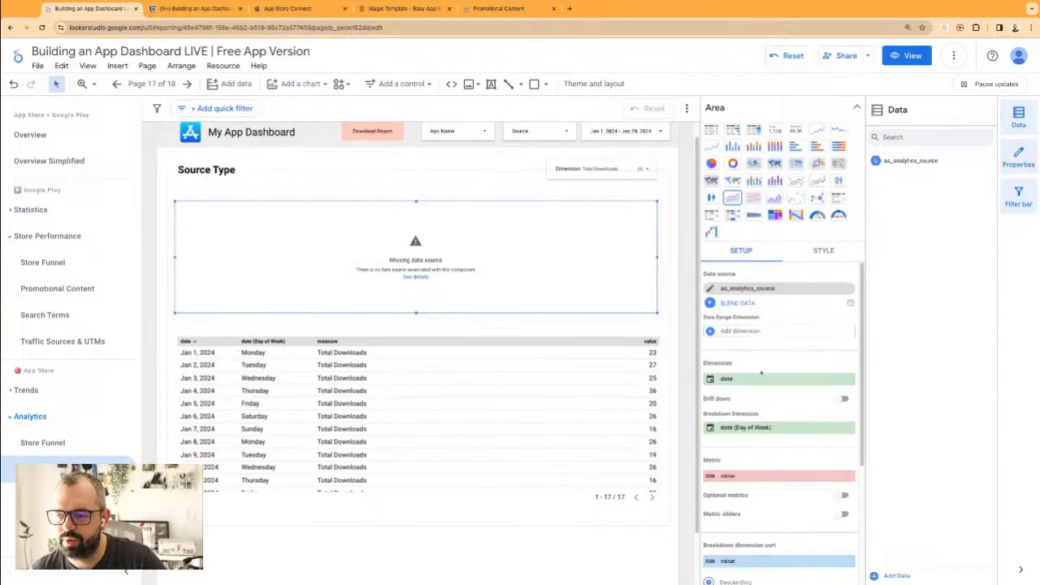
# - Switch the daily table below the area chart to the as_analytics_source data source
pyautogui.click(596, 414)
pyautogui.click(849, 288)
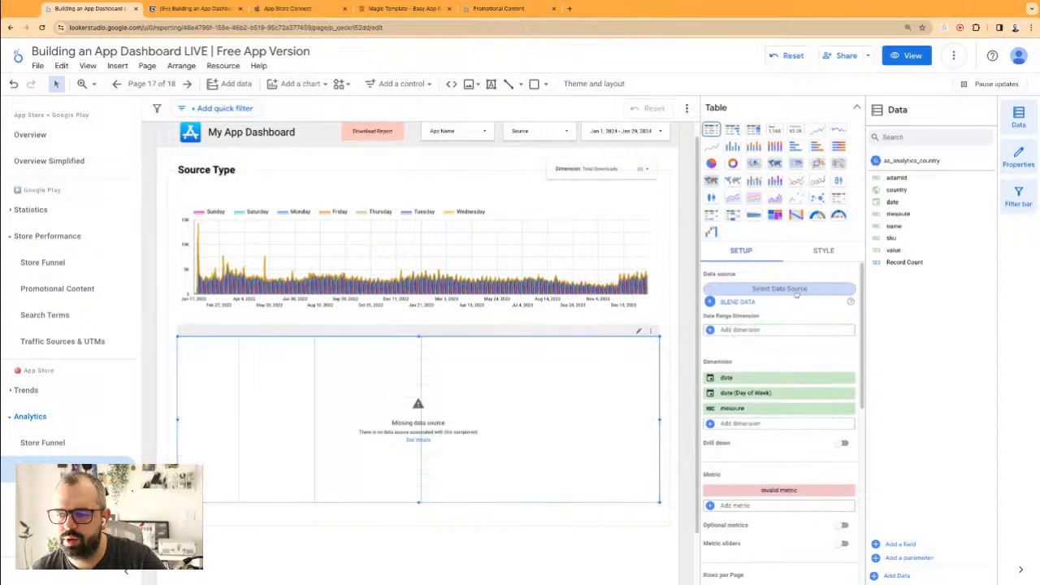
pyautogui.click(796, 294)
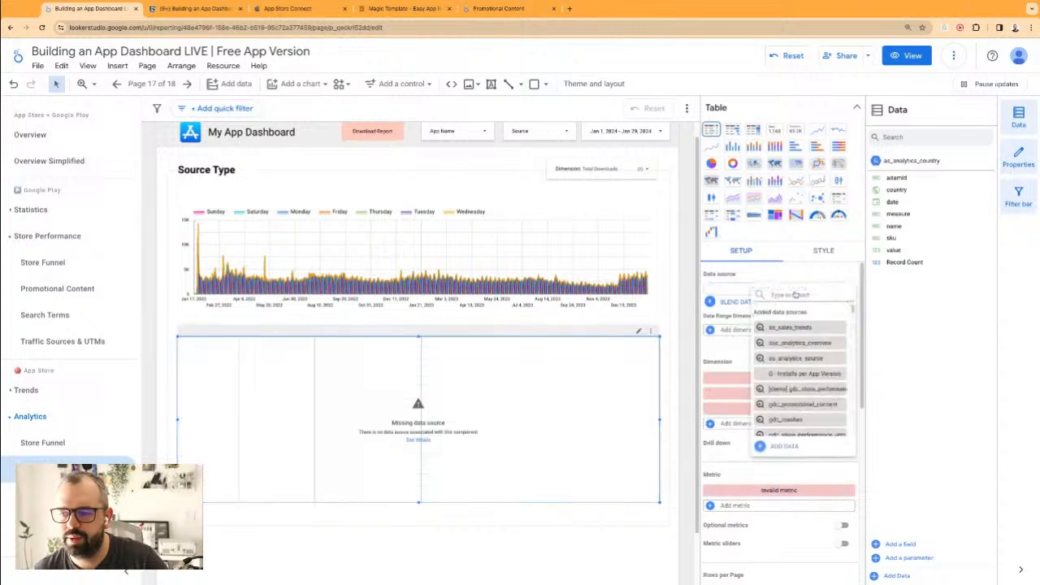
pyautogui.click(788, 360)
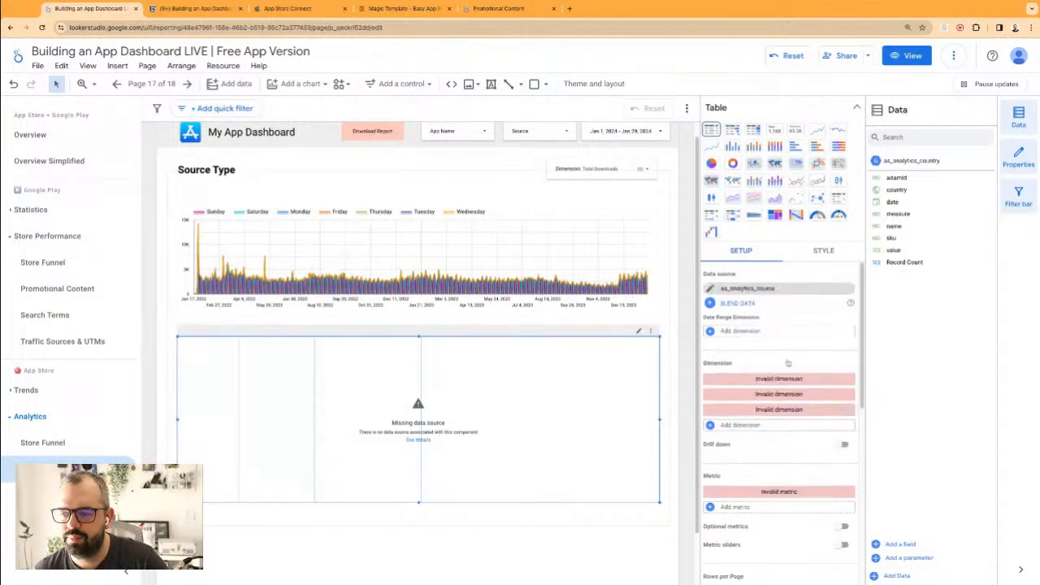
# - Set the area chart's breakdown dimension to source and reload the report
pyautogui.click(453, 203)
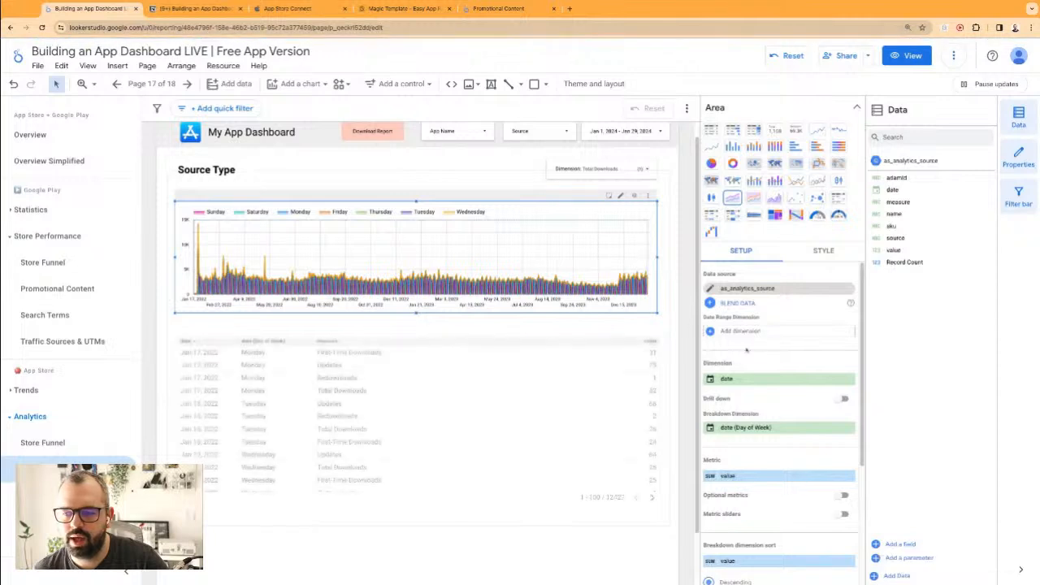
pyautogui.click(830, 429)
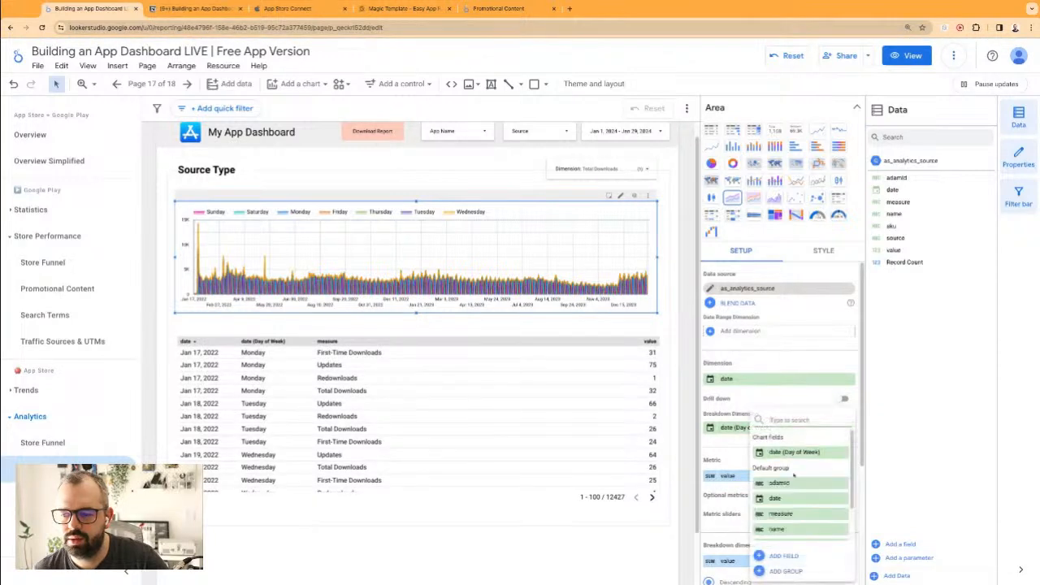
pyautogui.click(779, 522)
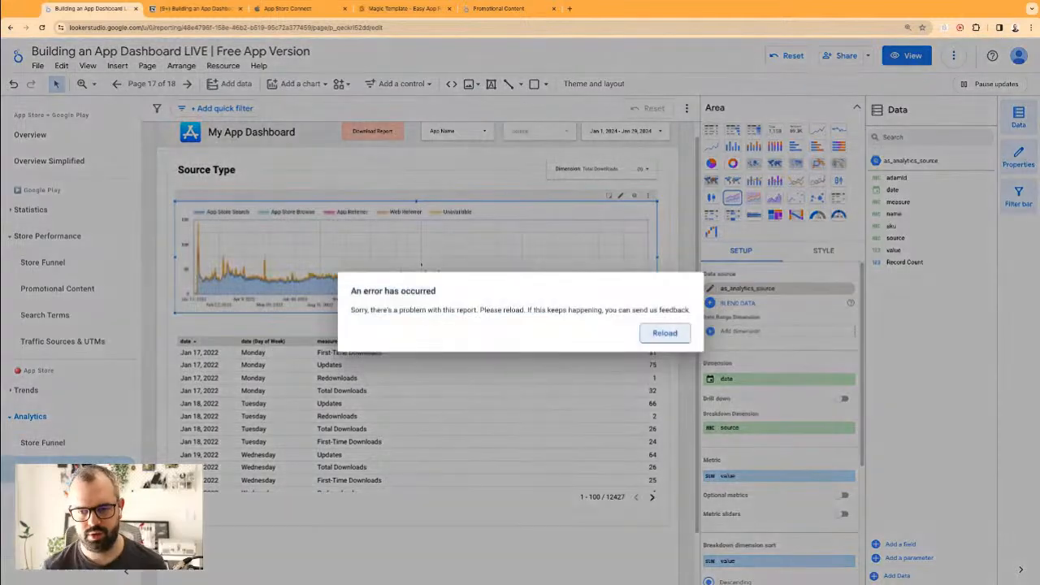
pyautogui.click(665, 334)
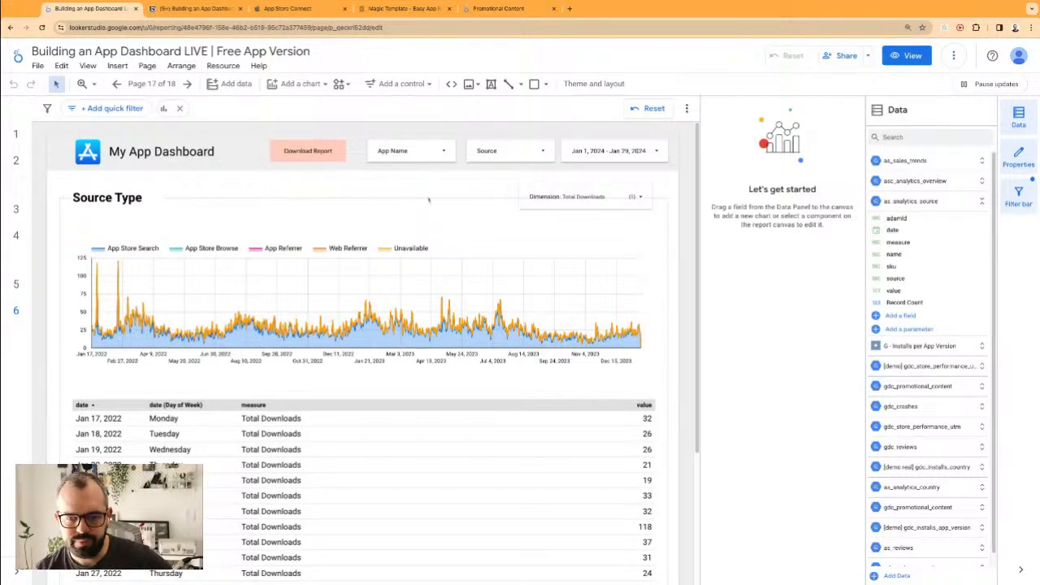
# - Color the area chart by series order and make the fifth series light gray
pyautogui.click(323, 236)
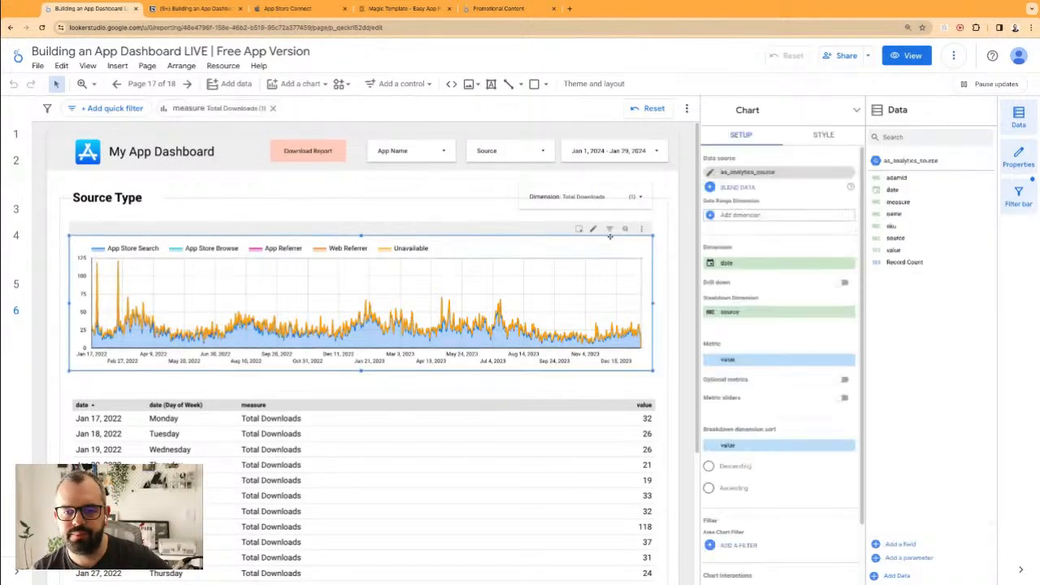
pyautogui.click(823, 135)
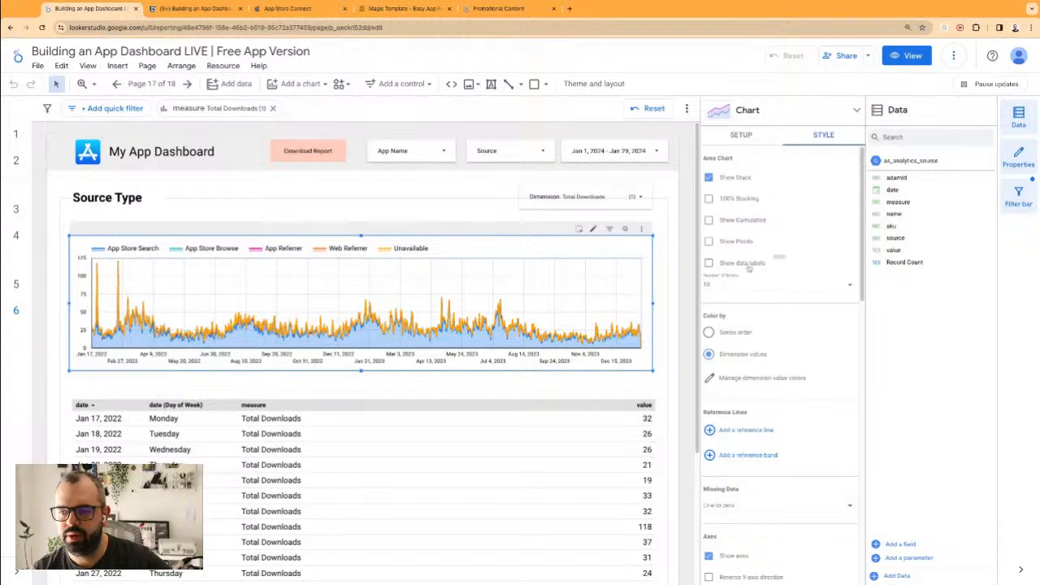
pyautogui.click(719, 337)
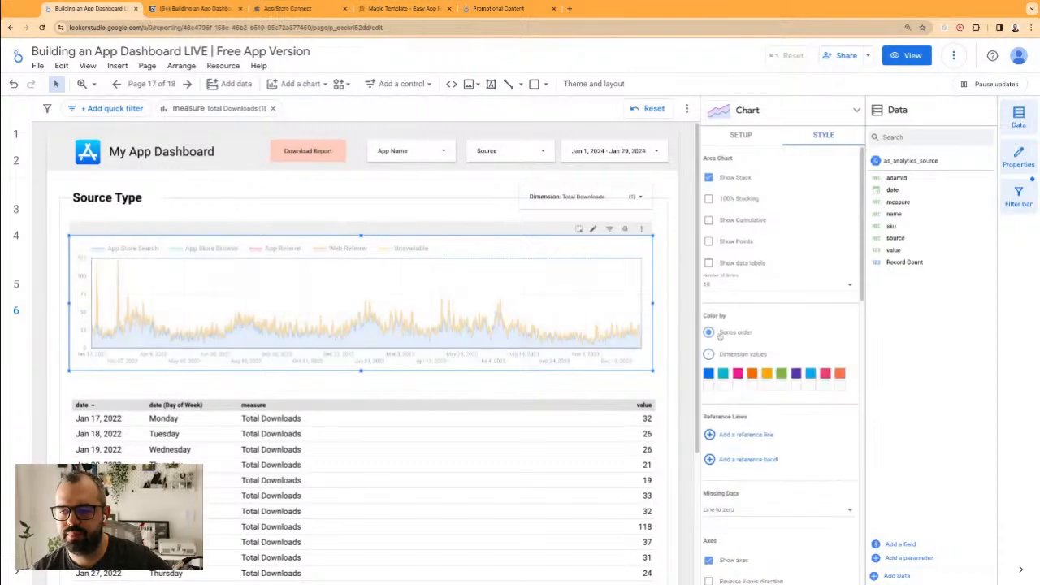
pyautogui.click(766, 374)
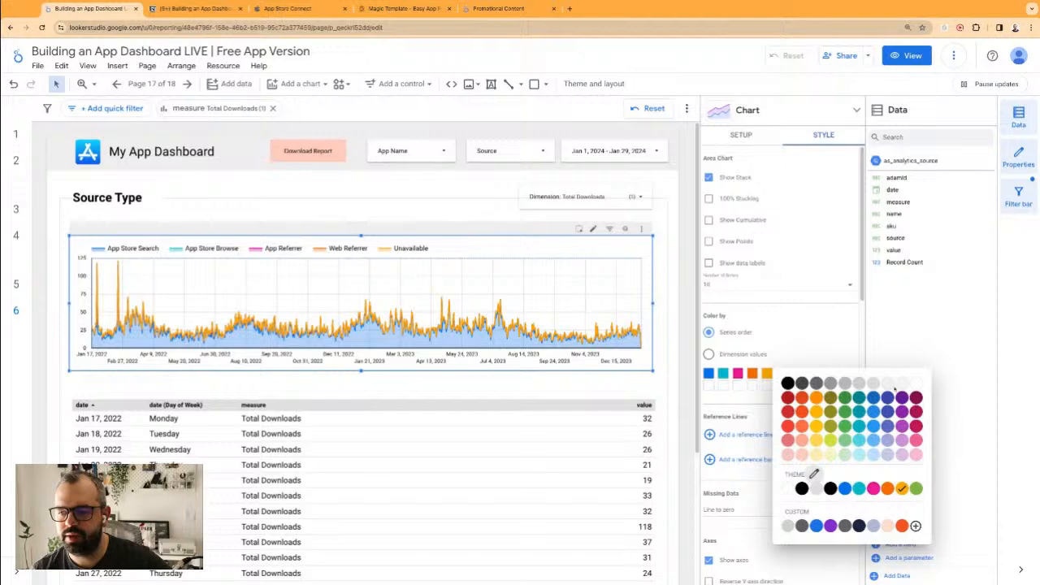
pyautogui.click(887, 385)
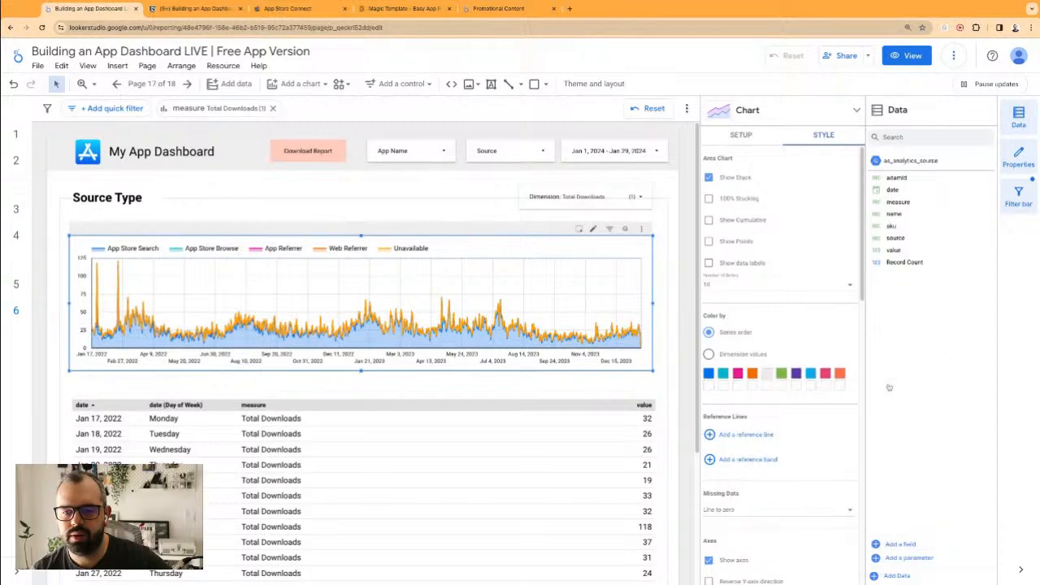
# - Color the area chart by dimension values and give the last listed value, Unavailable, a light gray color
pyautogui.click(741, 354)
pyautogui.click(731, 376)
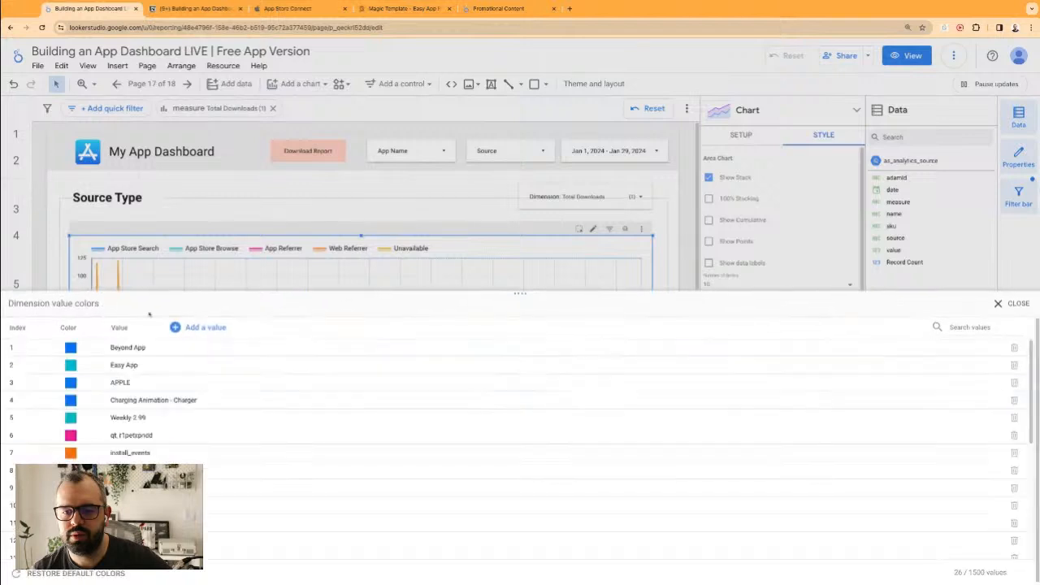
pyautogui.scroll(-3, 487, 394)
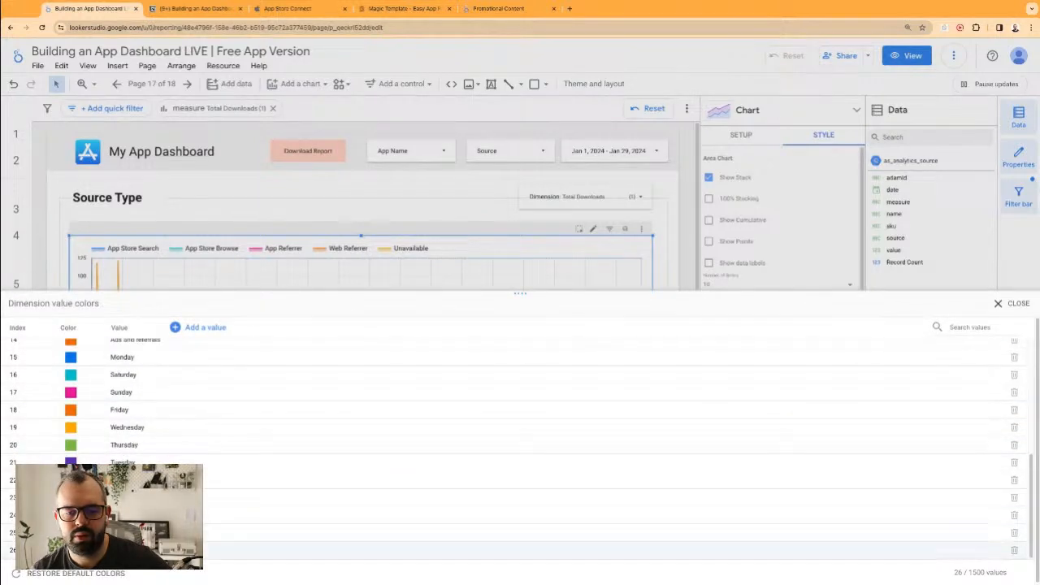
pyautogui.click(70, 550)
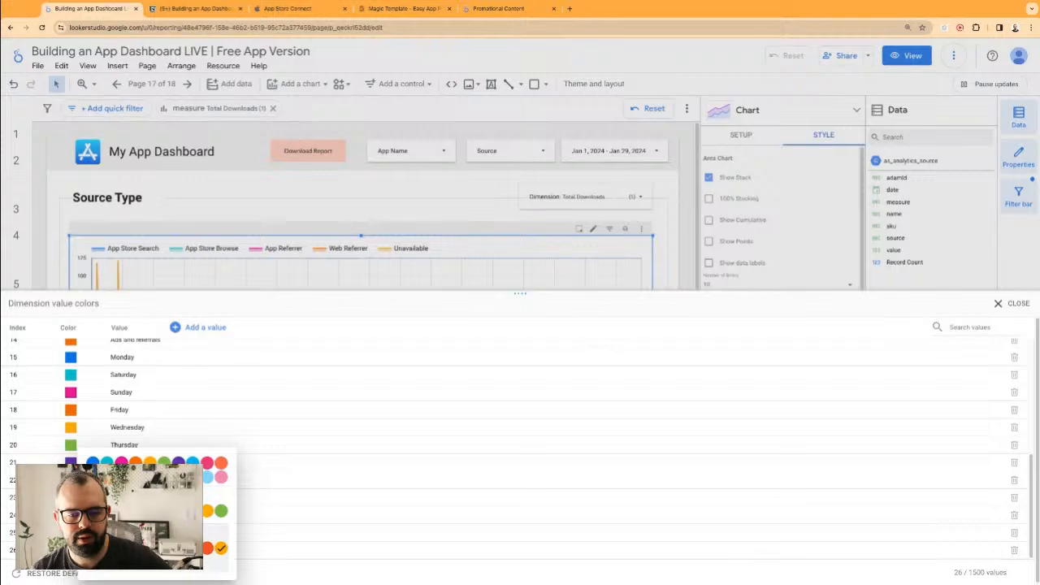
pyautogui.click(192, 549)
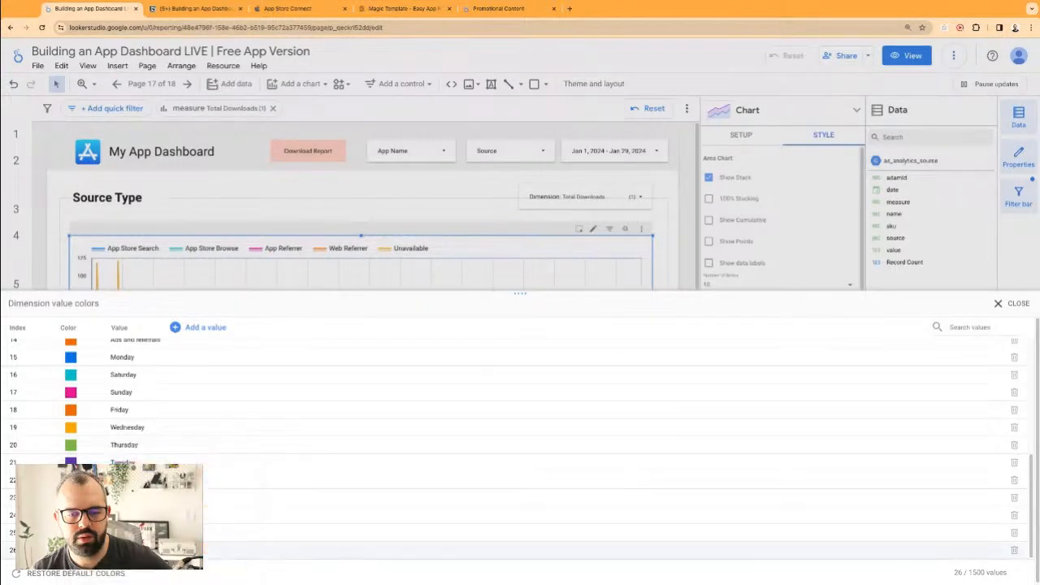
pyautogui.click(1019, 305)
pyautogui.click(276, 198)
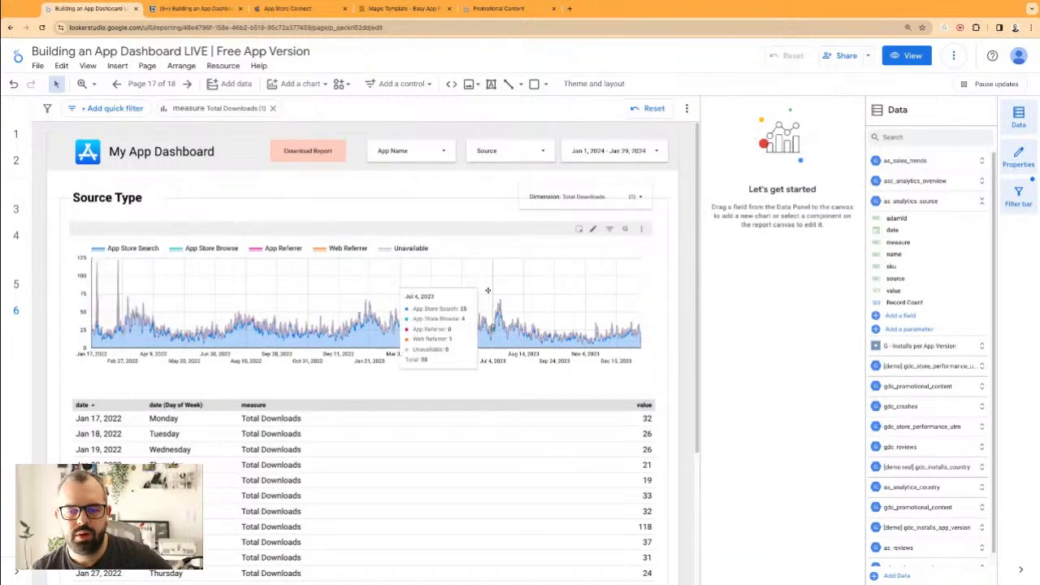
# - Limit the area chart's number of series to 4
pyautogui.click(402, 321)
pyautogui.click(815, 135)
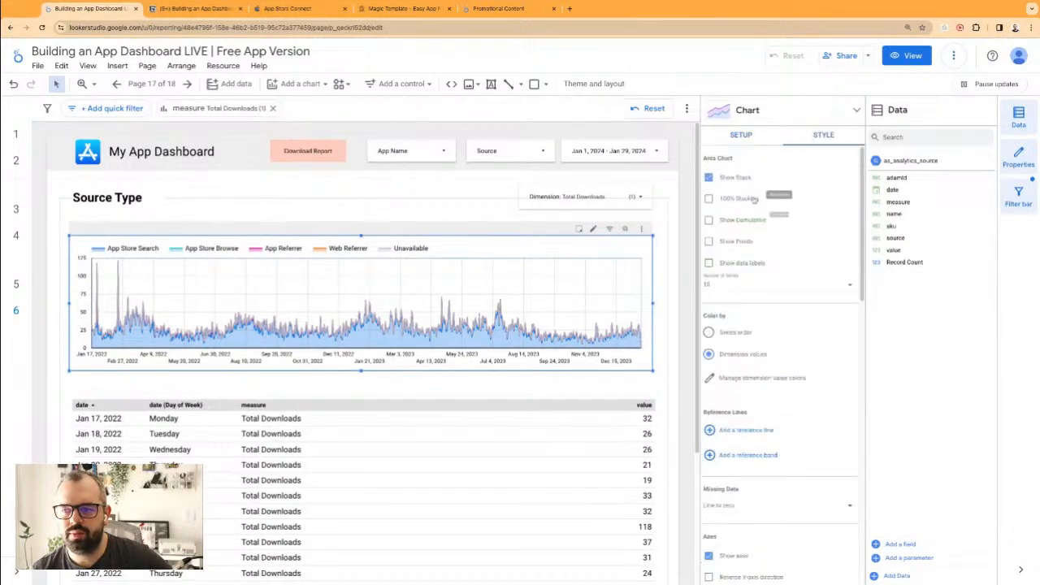
pyautogui.click(717, 291)
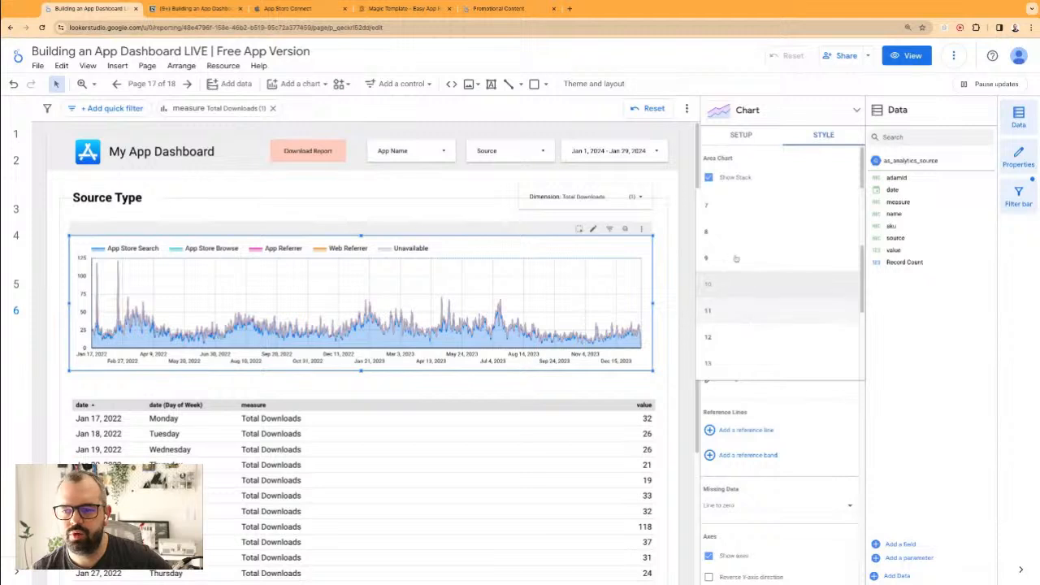
pyautogui.click(721, 286)
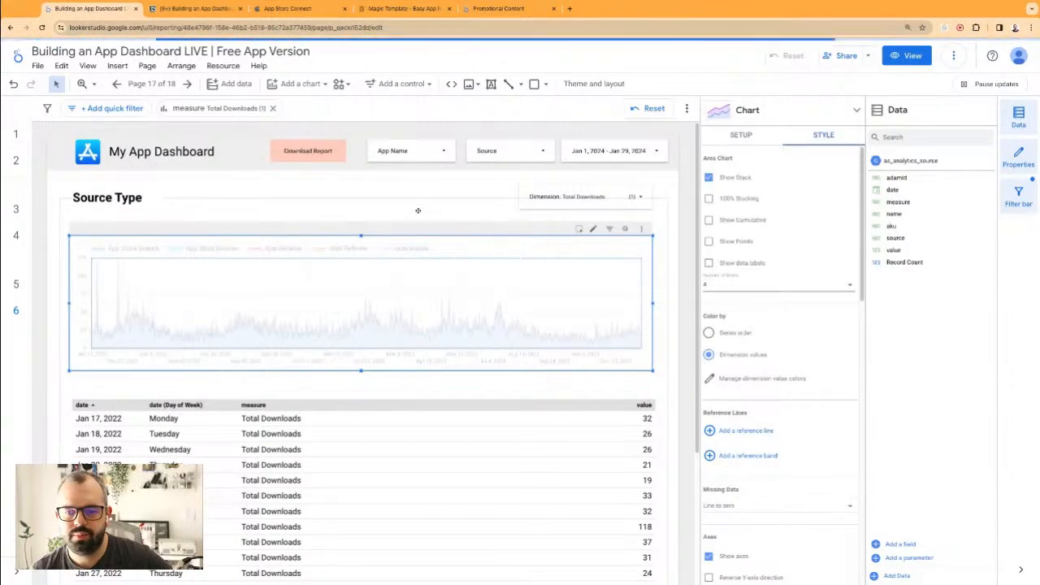
pyautogui.click(418, 213)
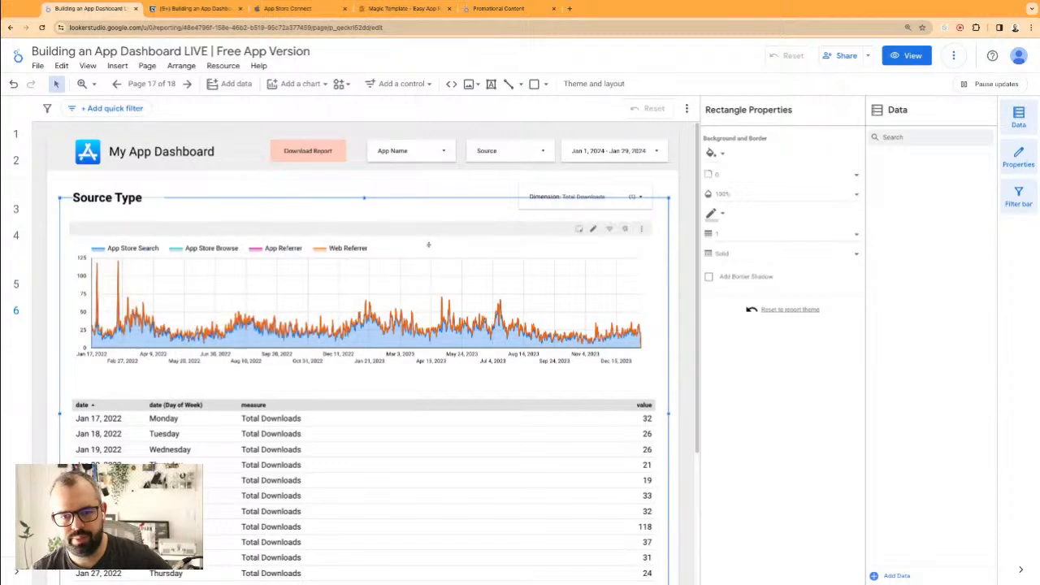
# - Color the area chart by series order and place its legend to the right of the plot
pyautogui.click(428, 235)
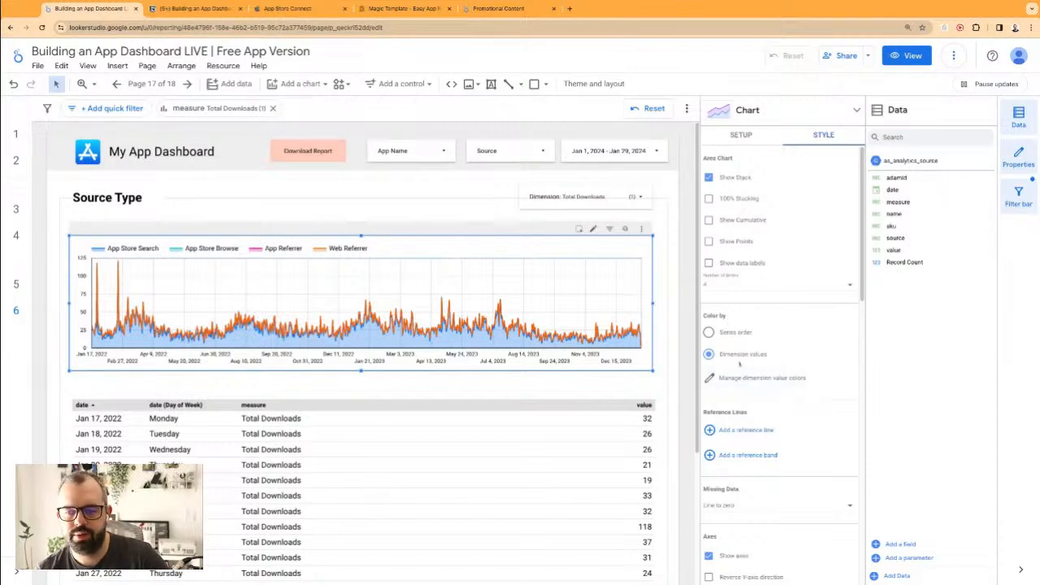
pyautogui.click(741, 335)
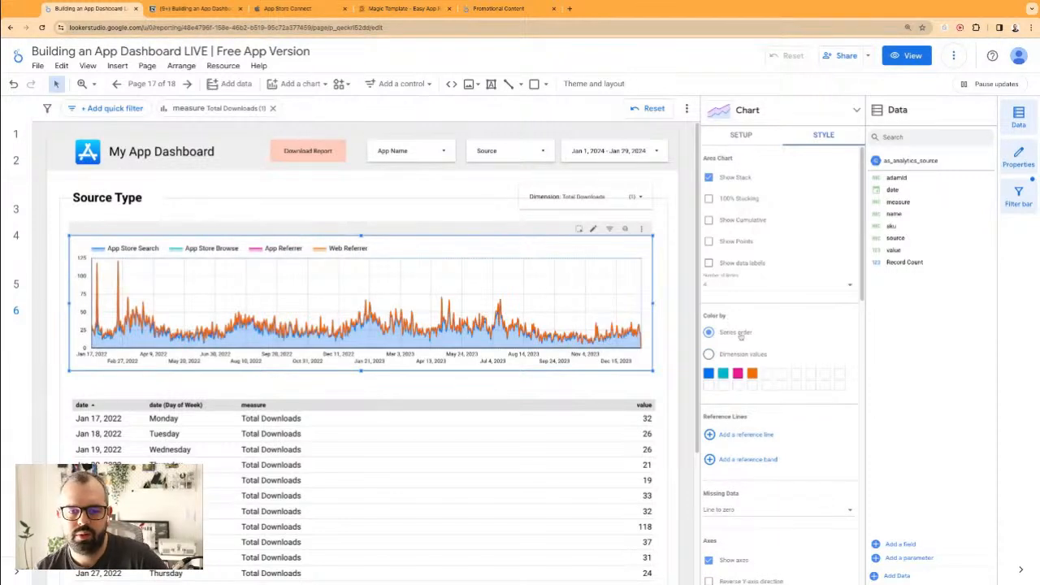
pyautogui.scroll(-8, 735, 412)
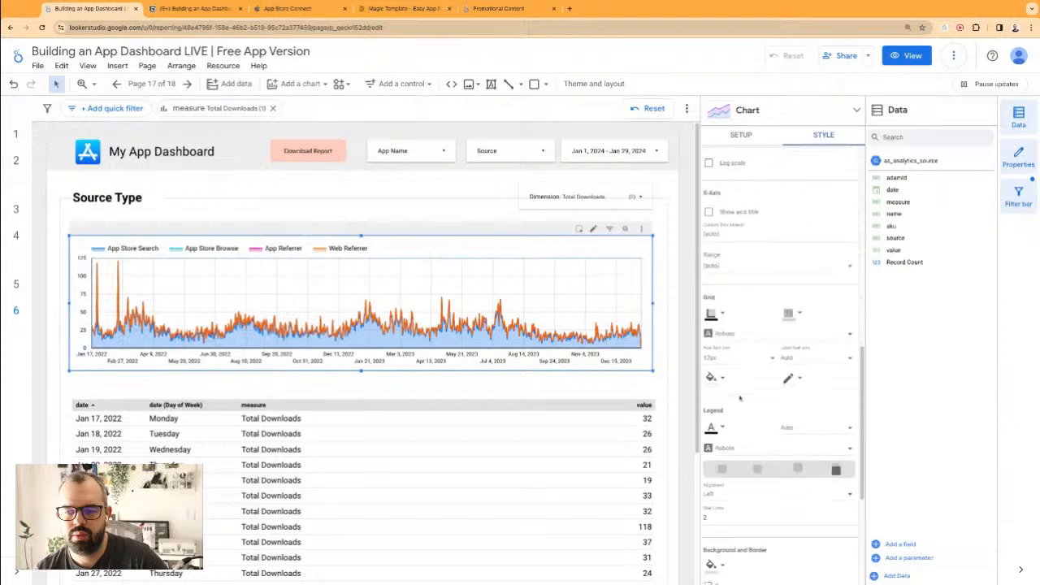
pyautogui.click(756, 463)
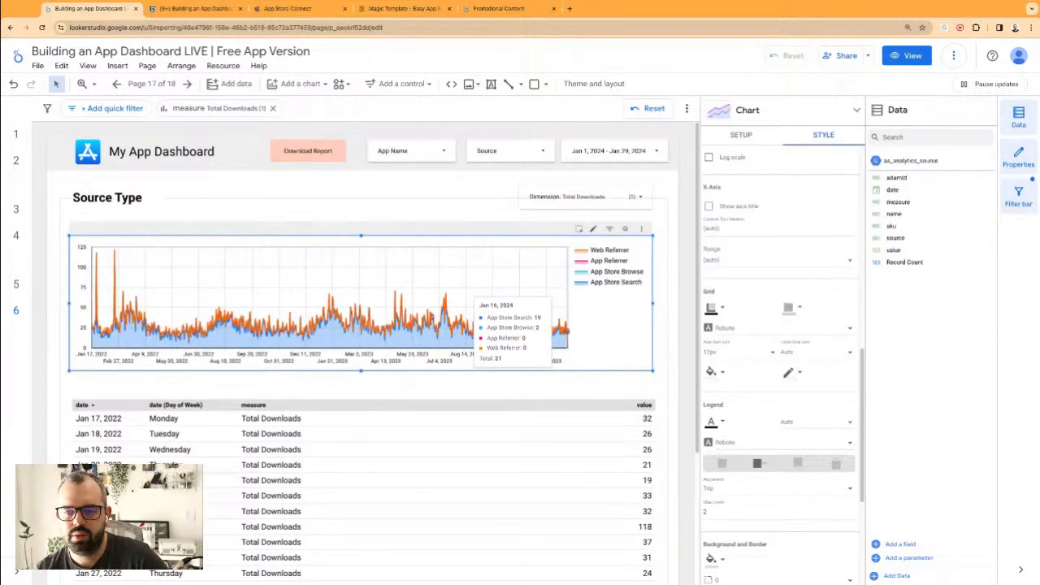
pyautogui.click(481, 212)
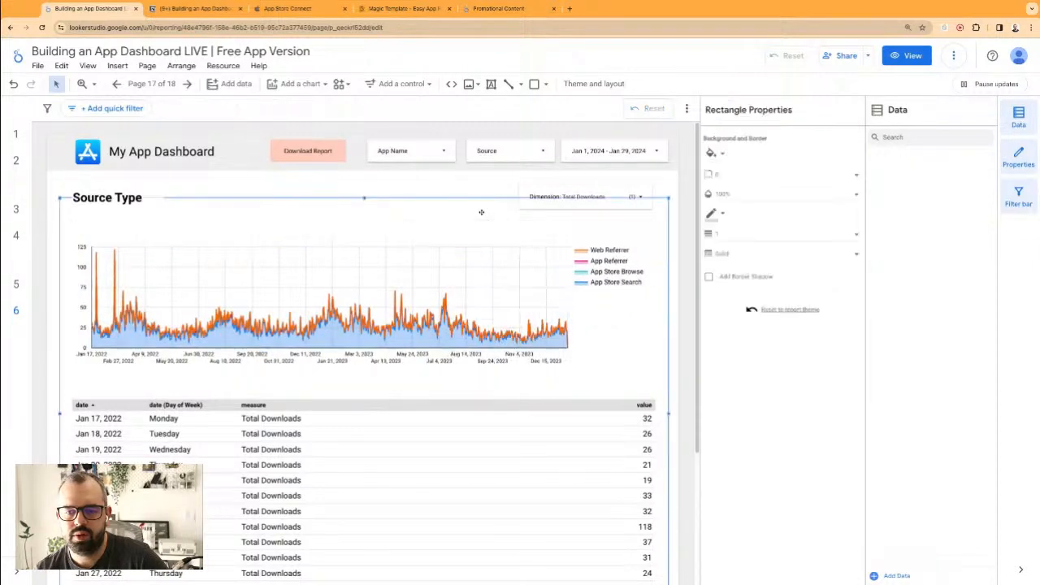
# - Recolor the area chart's first series dark navy and its second series dark gray using the custom colors
pyautogui.click(431, 286)
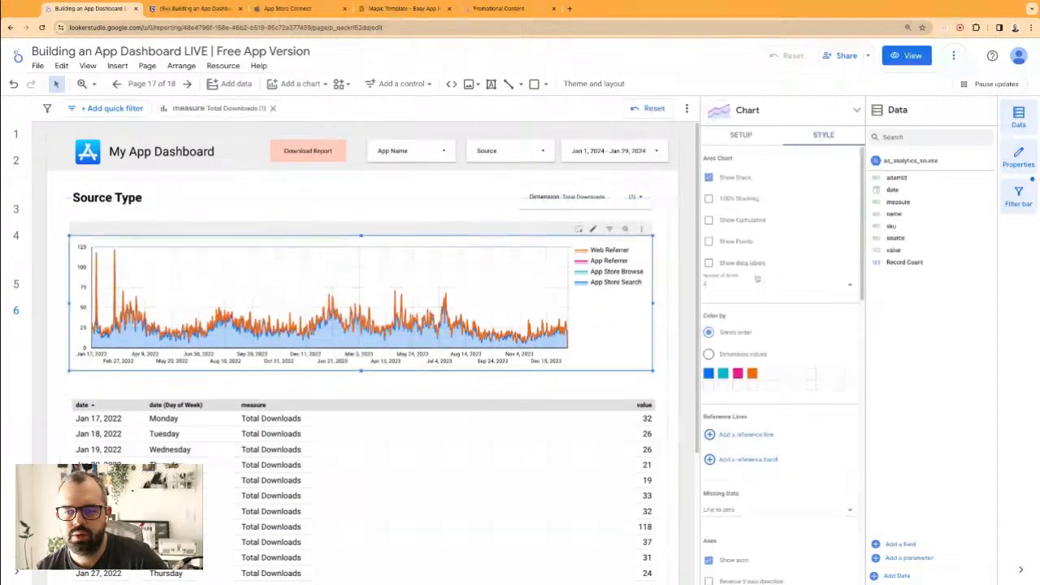
pyautogui.click(708, 373)
pyautogui.click(800, 527)
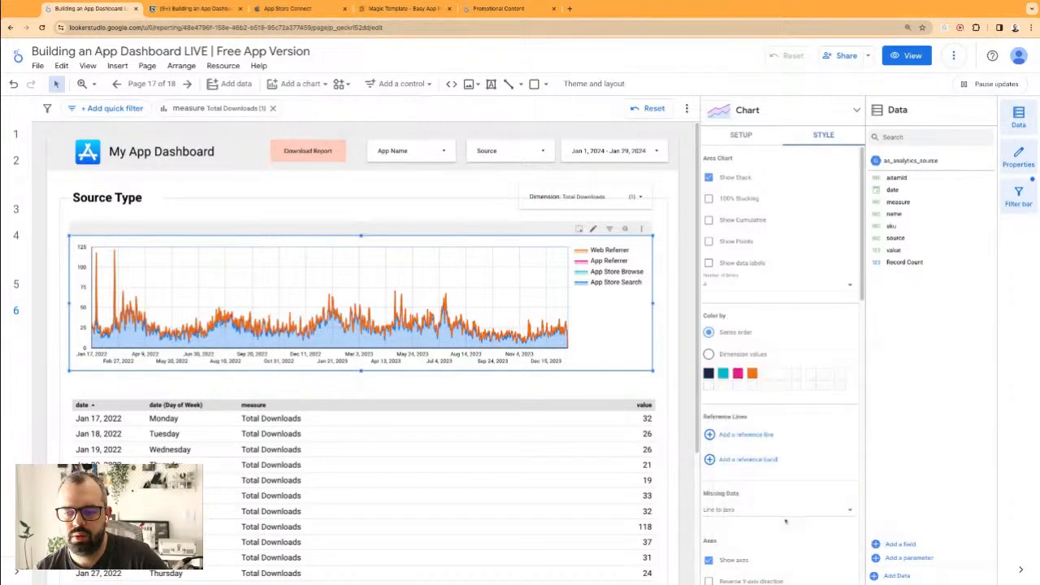
pyautogui.click(722, 374)
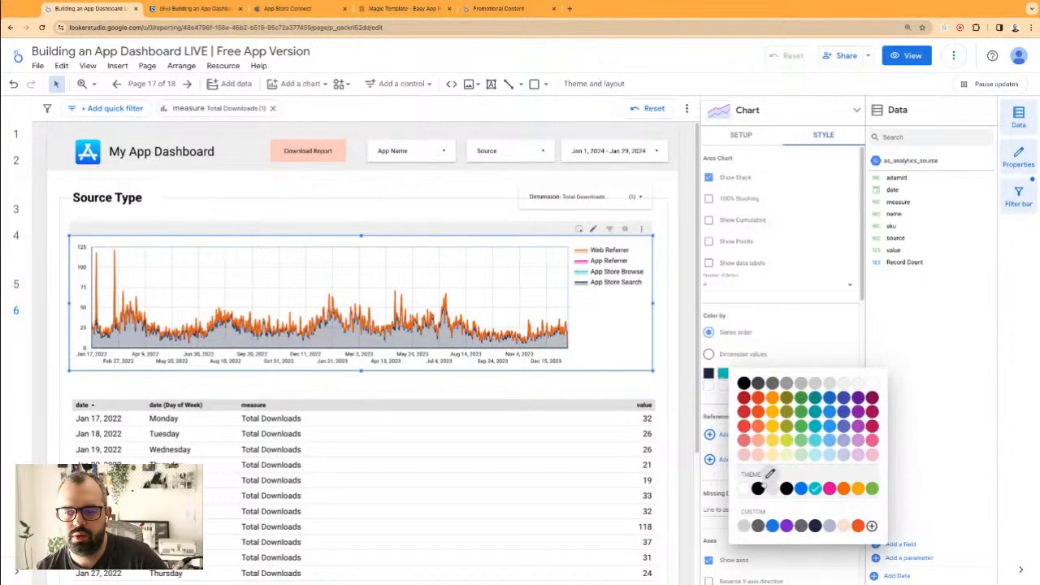
pyautogui.click(801, 526)
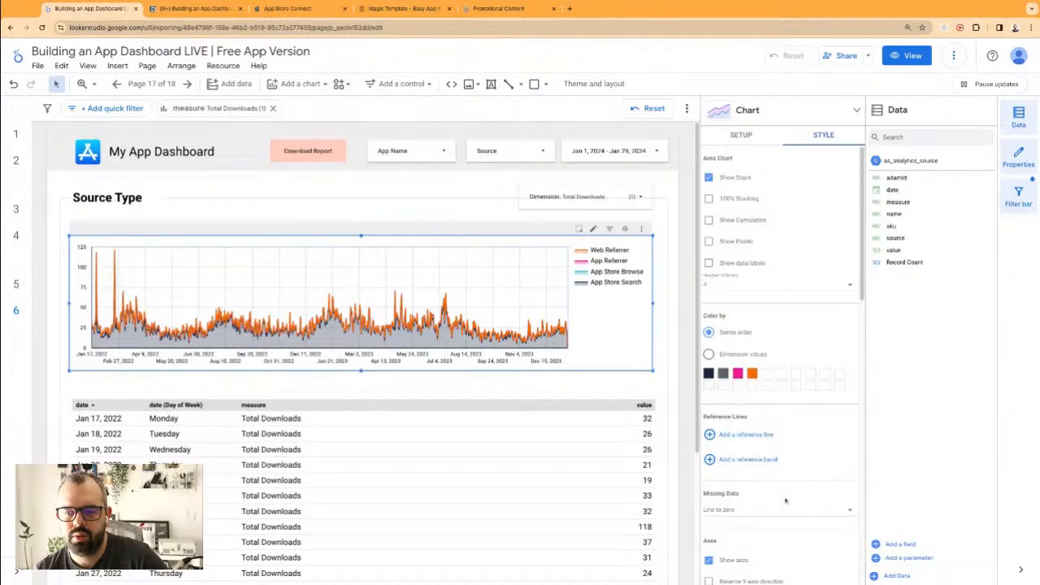
# - Try the custom color #ffffff on the area chart's third series
pyautogui.click(737, 373)
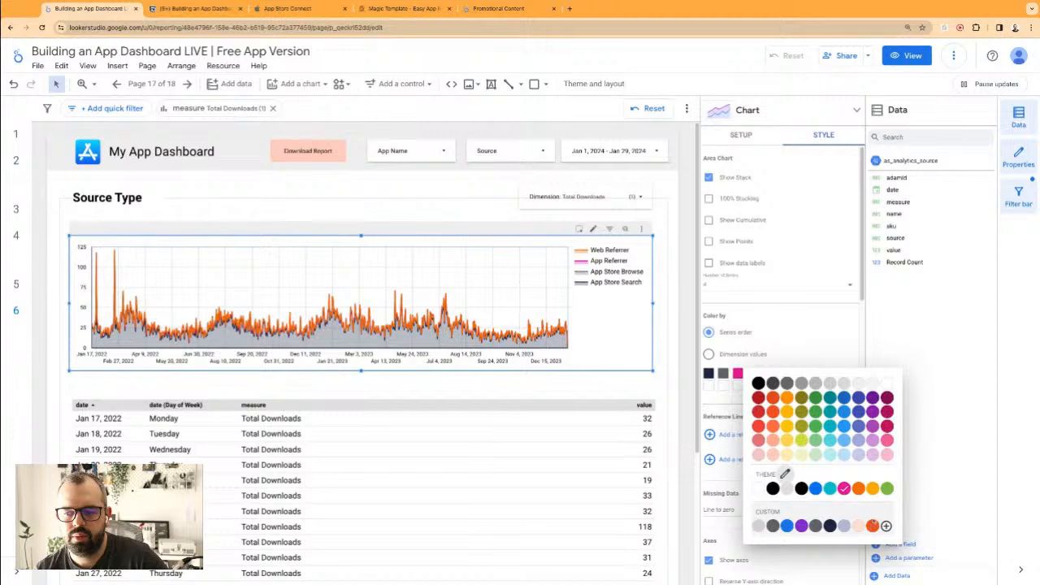
pyautogui.click(886, 525)
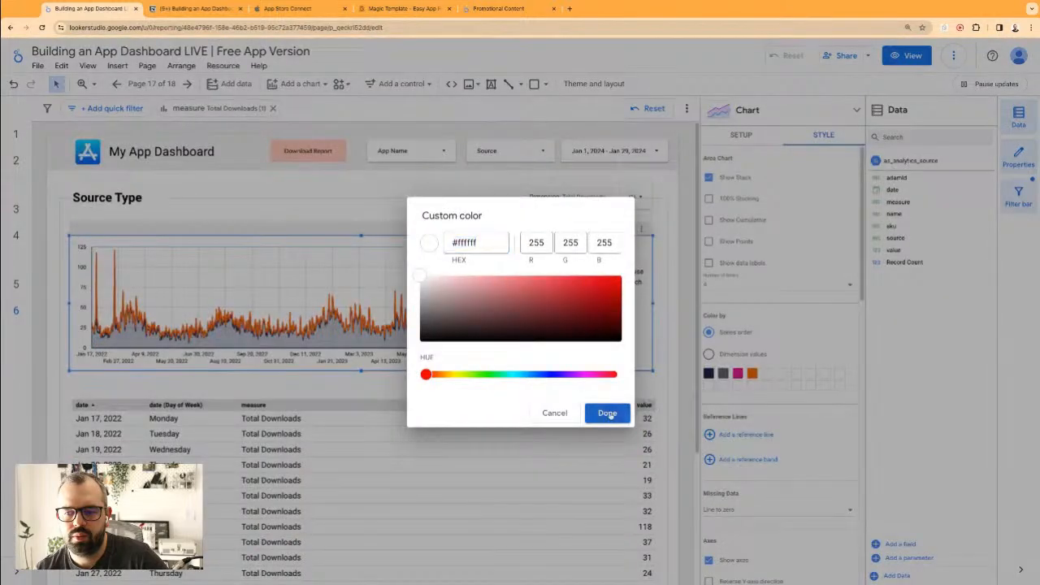
pyautogui.click(607, 413)
# - Recolor the area chart's third series orange-red and its fourth series light peach using the custom colors
pyautogui.click(739, 374)
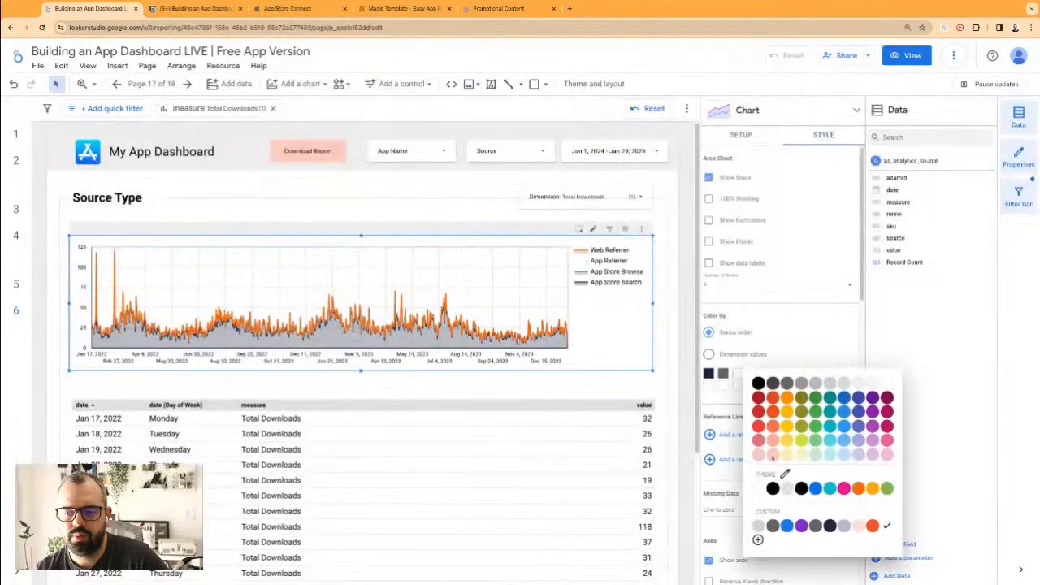
pyautogui.click(870, 526)
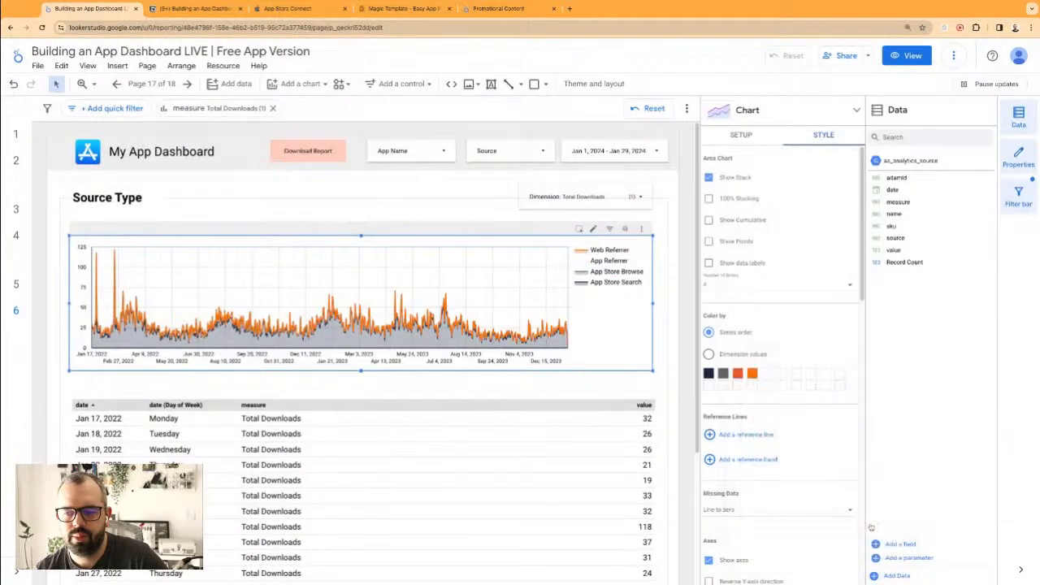
pyautogui.click(753, 374)
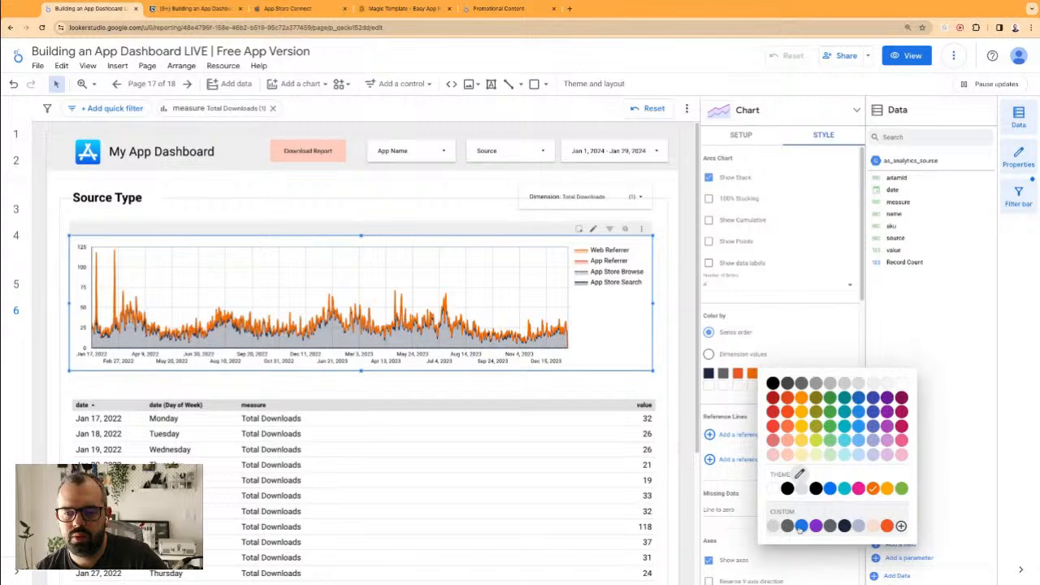
pyautogui.click(872, 526)
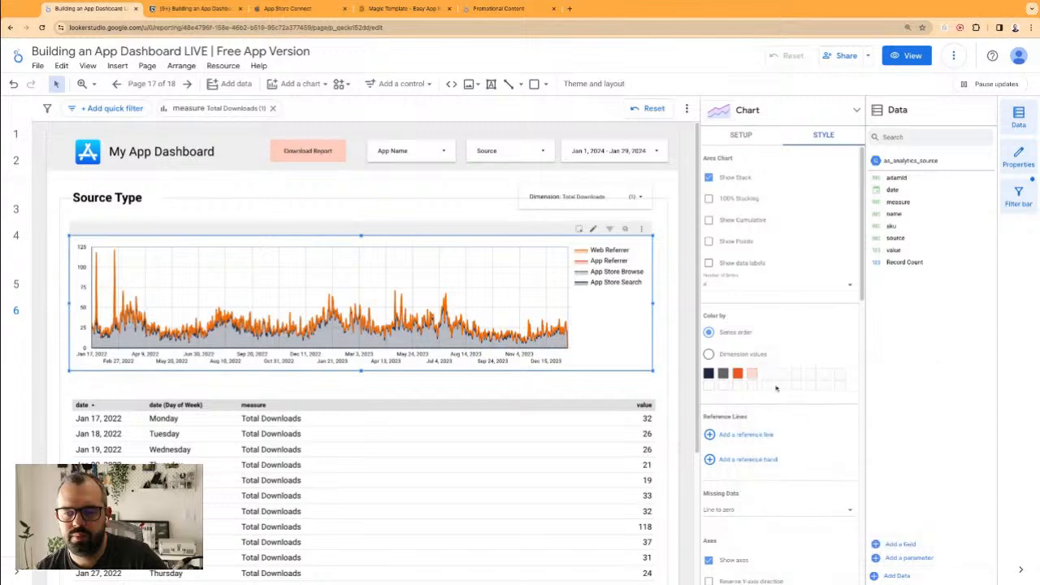
pyautogui.click(446, 200)
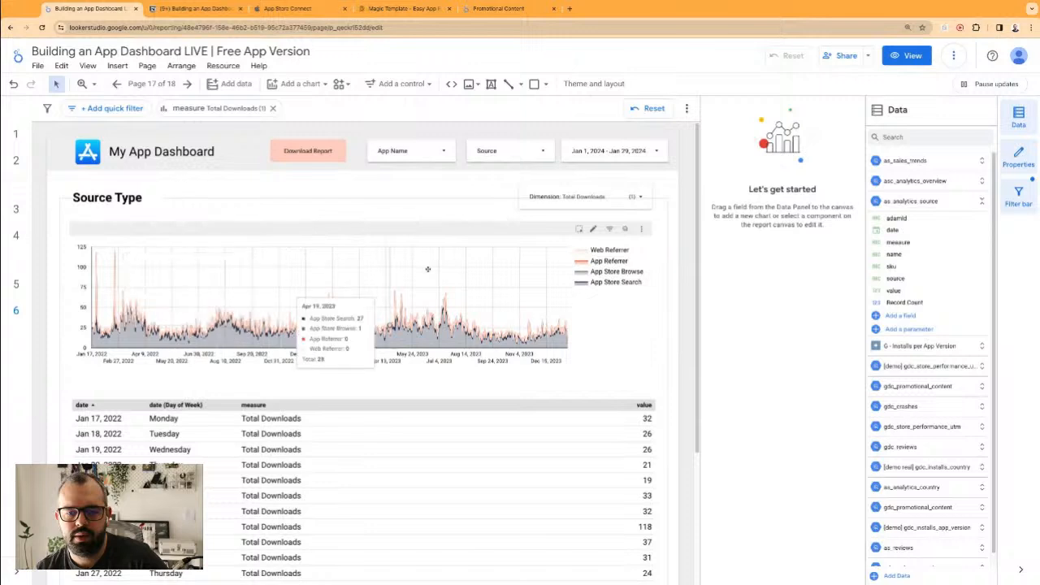
pyautogui.click(509, 238)
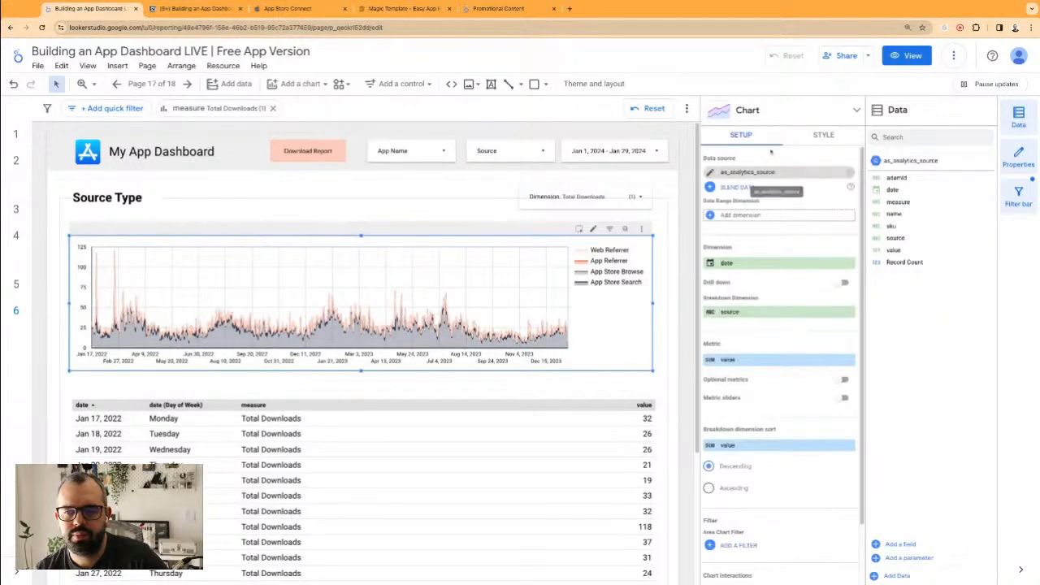
pyautogui.click(746, 113)
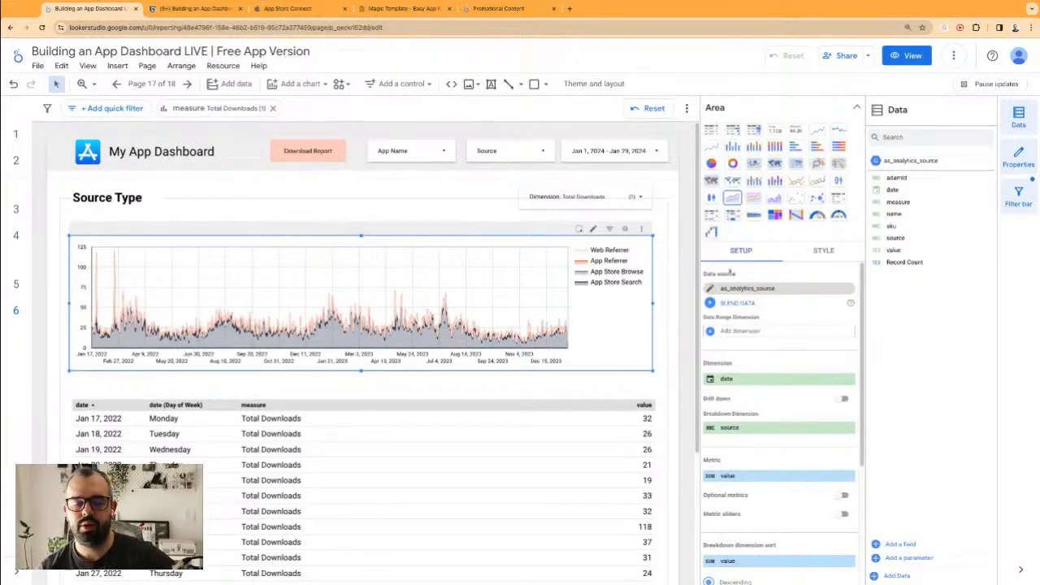
pyautogui.scroll(-2, 796, 378)
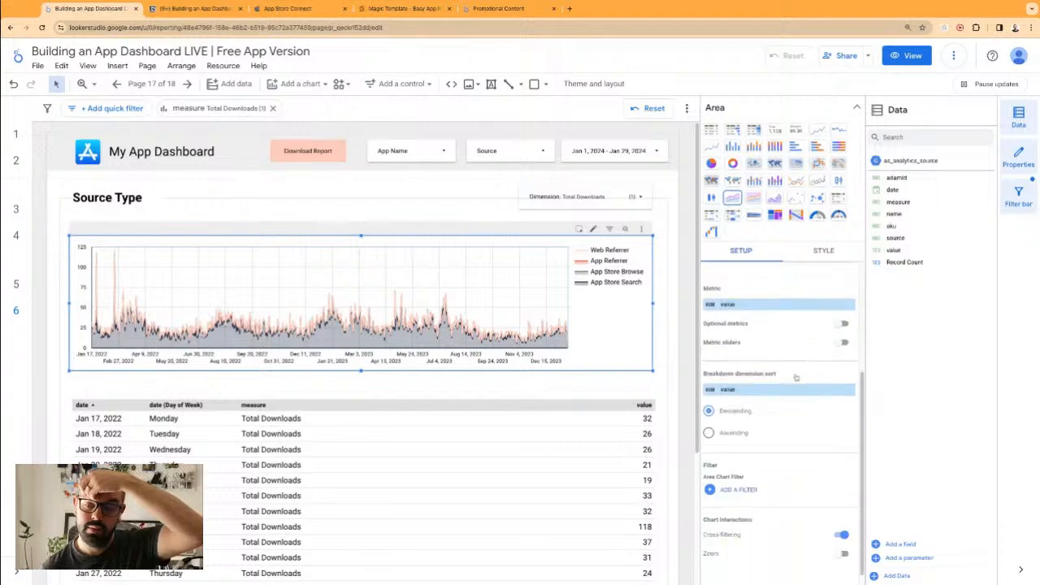
pyautogui.scroll(3, 796, 377)
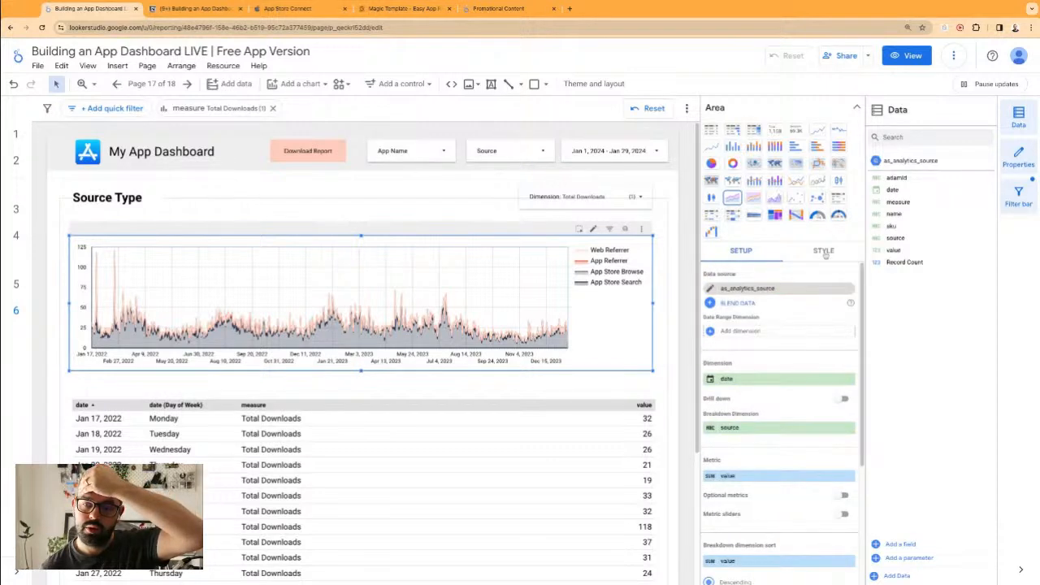
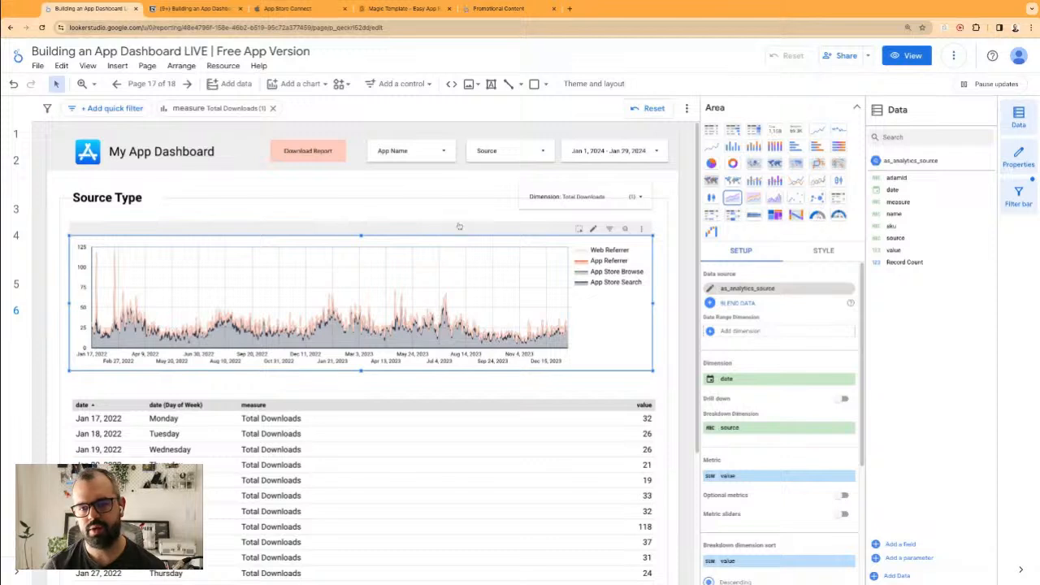
pyautogui.click(446, 199)
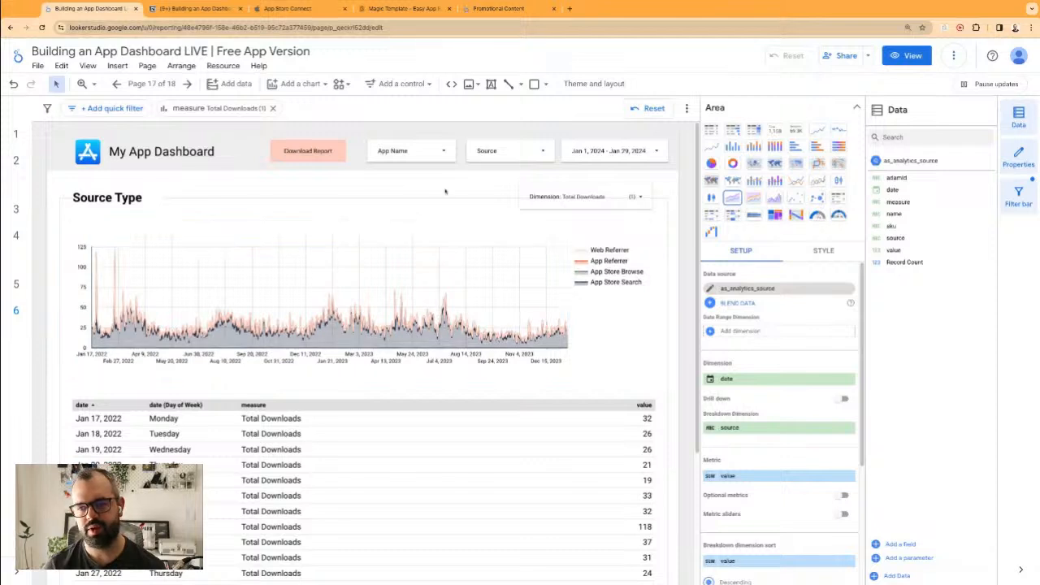
# - Set the background of the Dimension drop-down control beside the Source Type heading to white
pyautogui.click(582, 188)
pyautogui.click(823, 135)
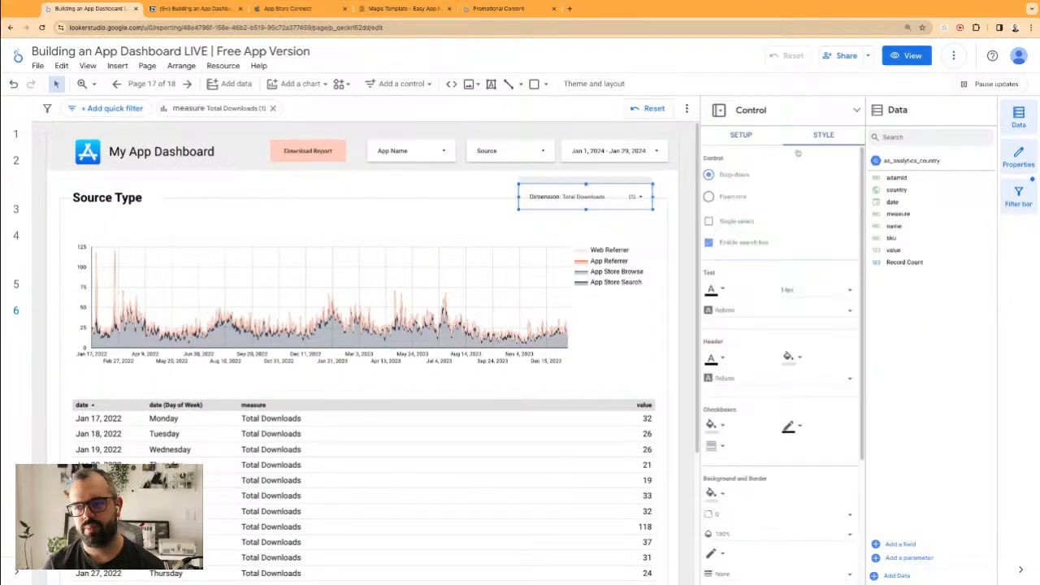
pyautogui.scroll(-3, 781, 390)
pyautogui.click(711, 319)
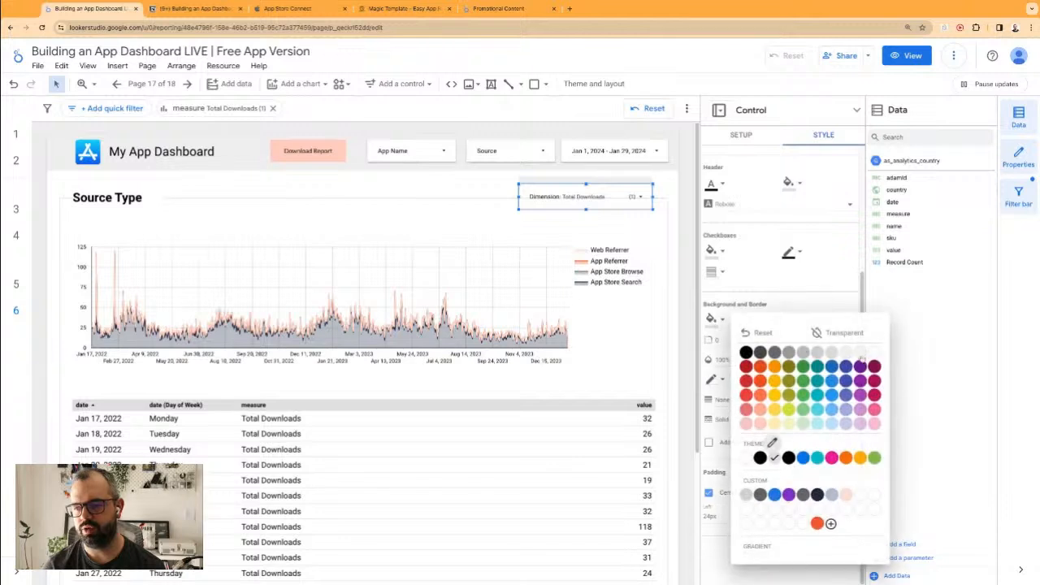
pyautogui.click(869, 359)
pyautogui.click(453, 179)
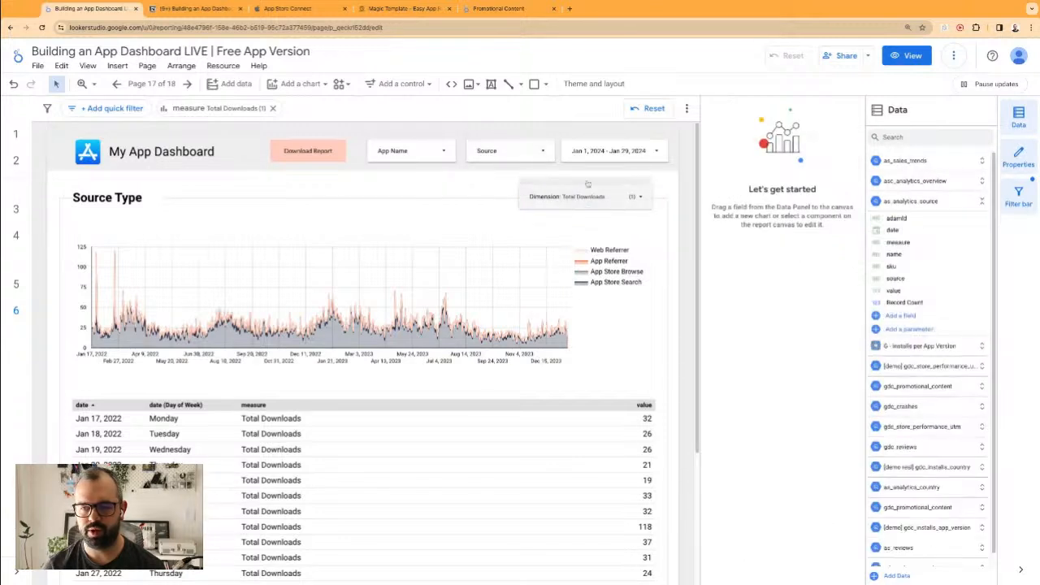
# - Nudge the area chart up slightly and extend its lower edge toward the table
pyautogui.click(308, 293)
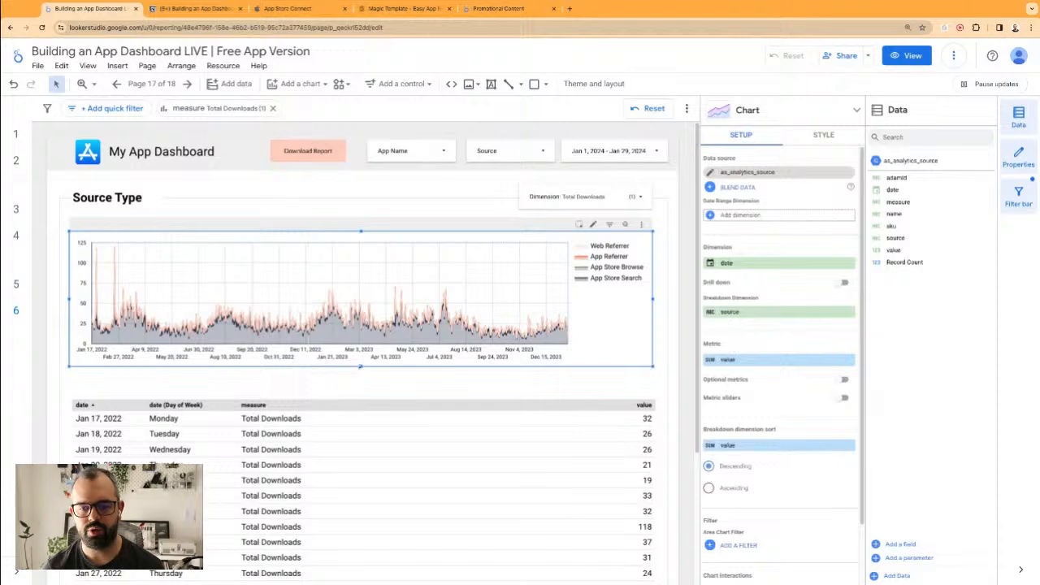
pyautogui.moveTo(361, 366); pyautogui.dragTo(360, 375)
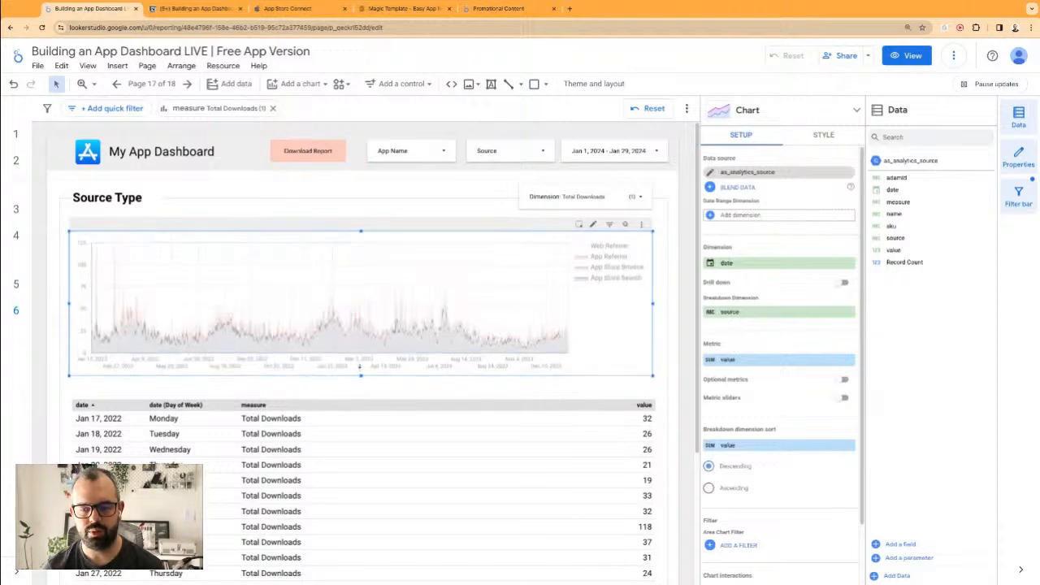
# - Set date as the date range dimension for both the area chart and the table below it
pyautogui.click(373, 423)
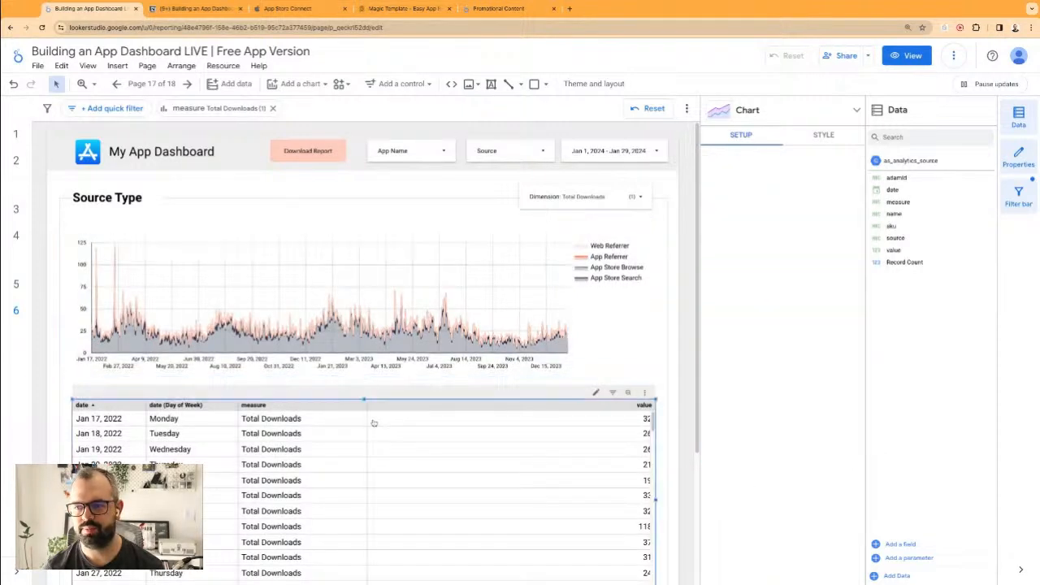
pyautogui.keyDown('shift'); pyautogui.click(406, 326); pyautogui.keyUp('shift')
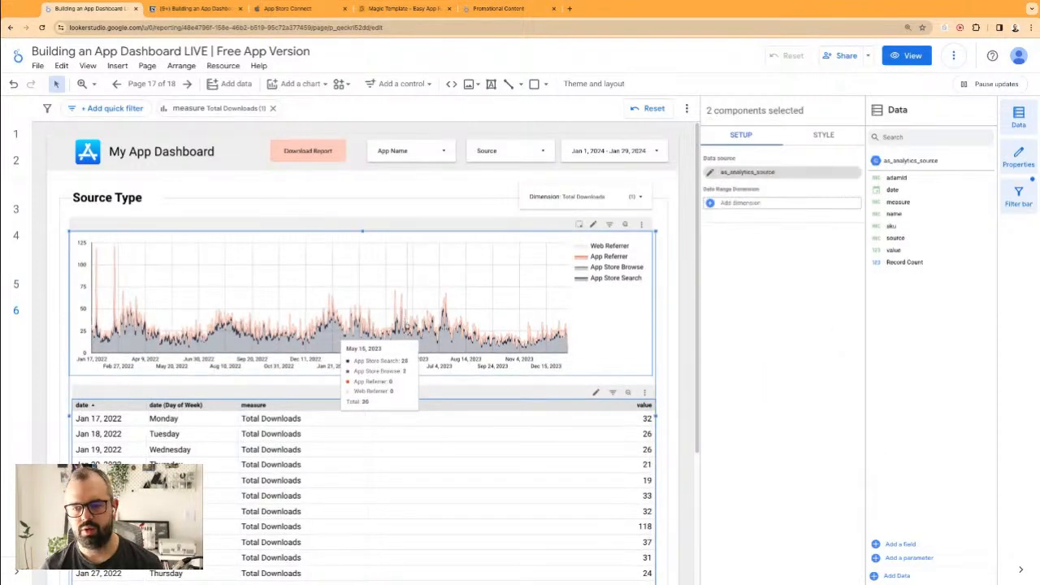
pyautogui.click(741, 203)
pyautogui.click(795, 240)
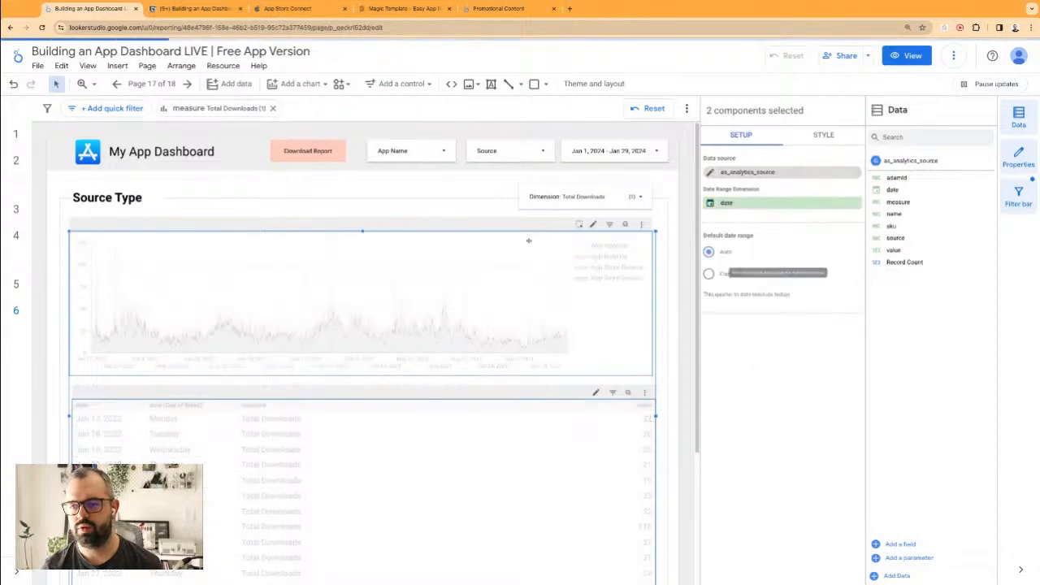
pyautogui.click(448, 188)
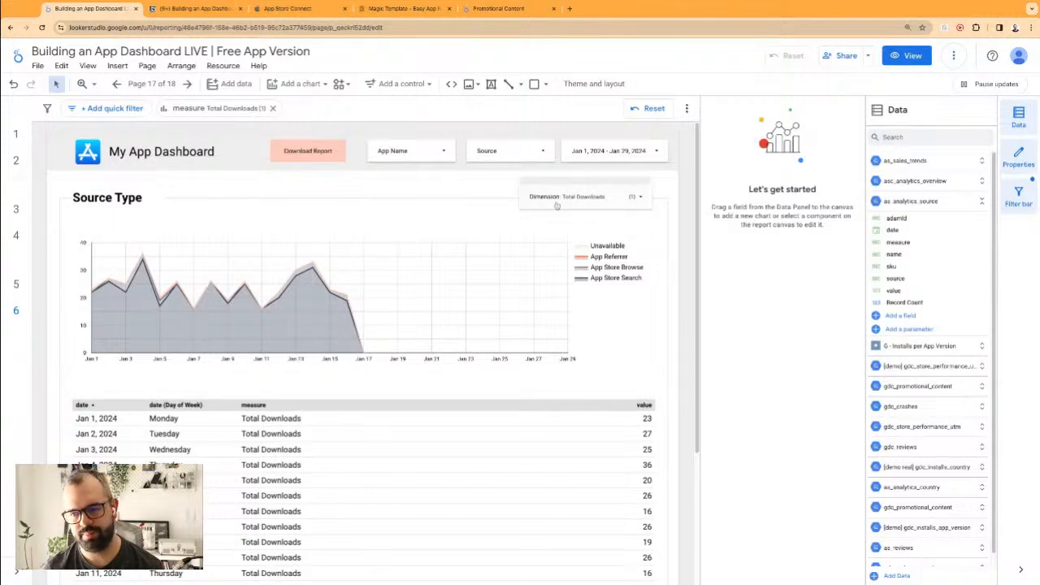
# - Try an advanced default range for the header's date range control, with the start date at today minus 35 quarters
pyautogui.click(622, 157)
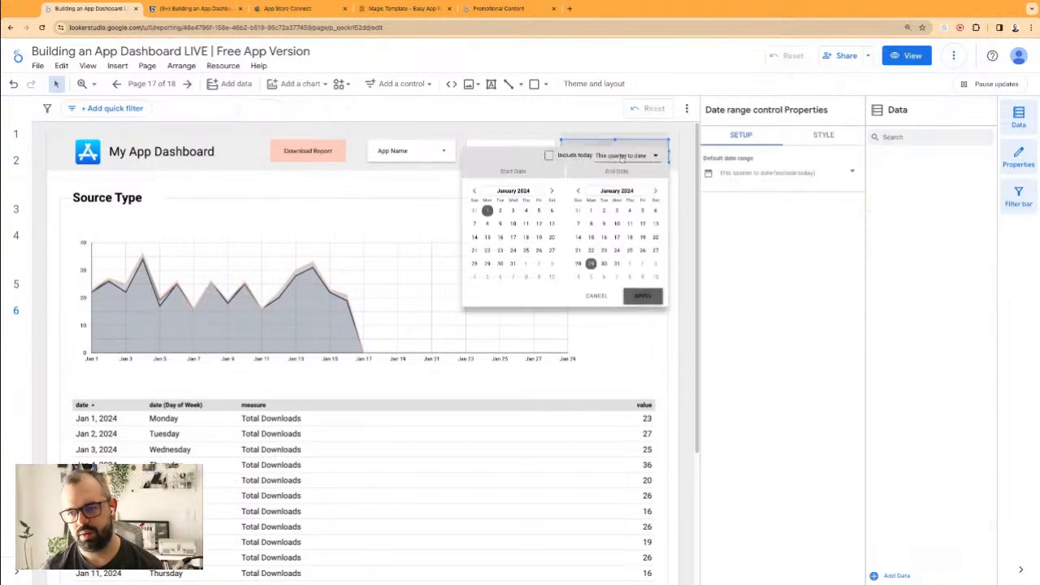
pyautogui.click(645, 144)
pyautogui.click(824, 172)
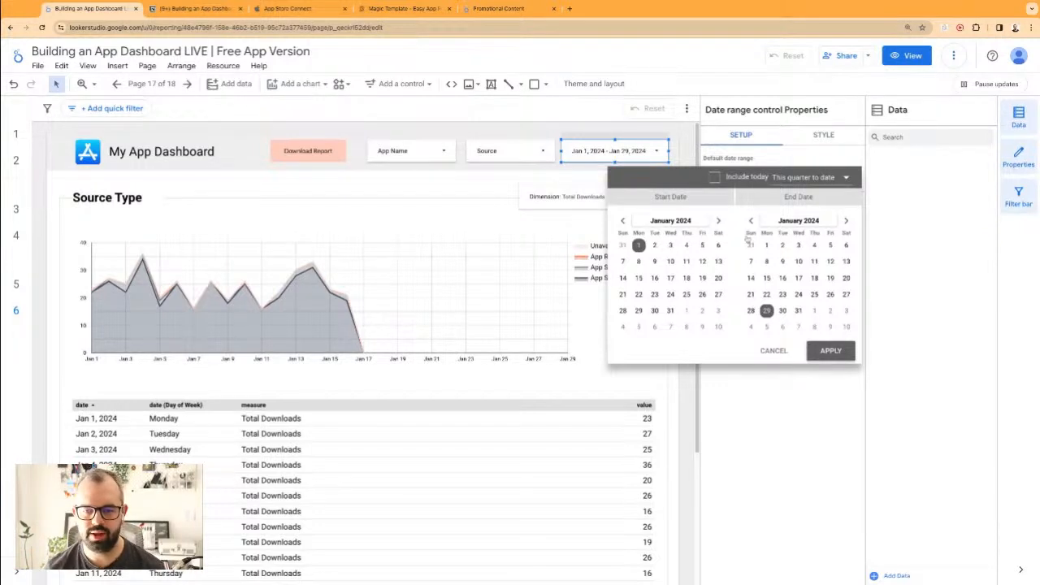
pyautogui.click(815, 180)
pyautogui.scroll(-2, 825, 222)
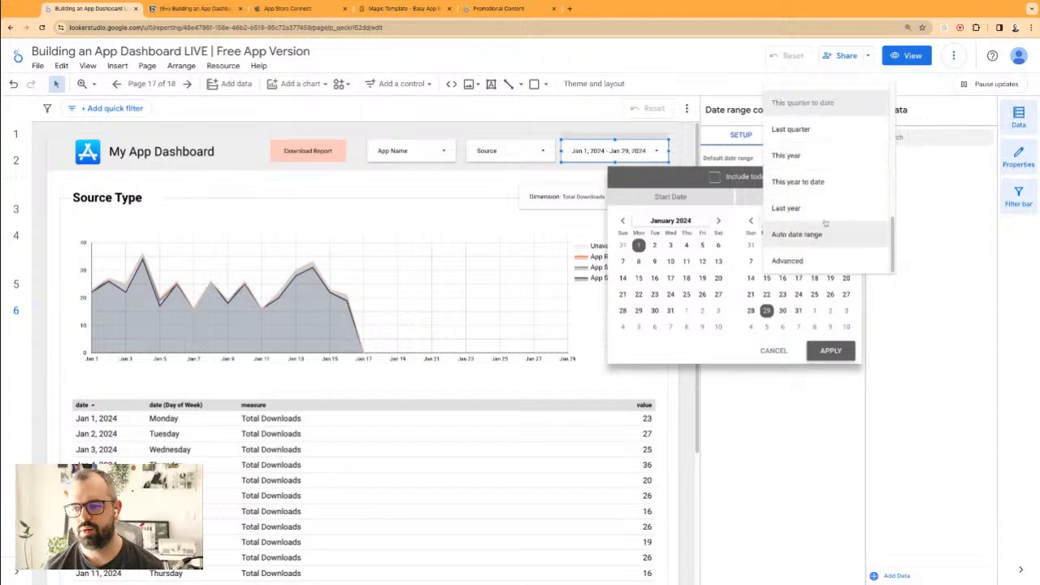
pyautogui.click(785, 261)
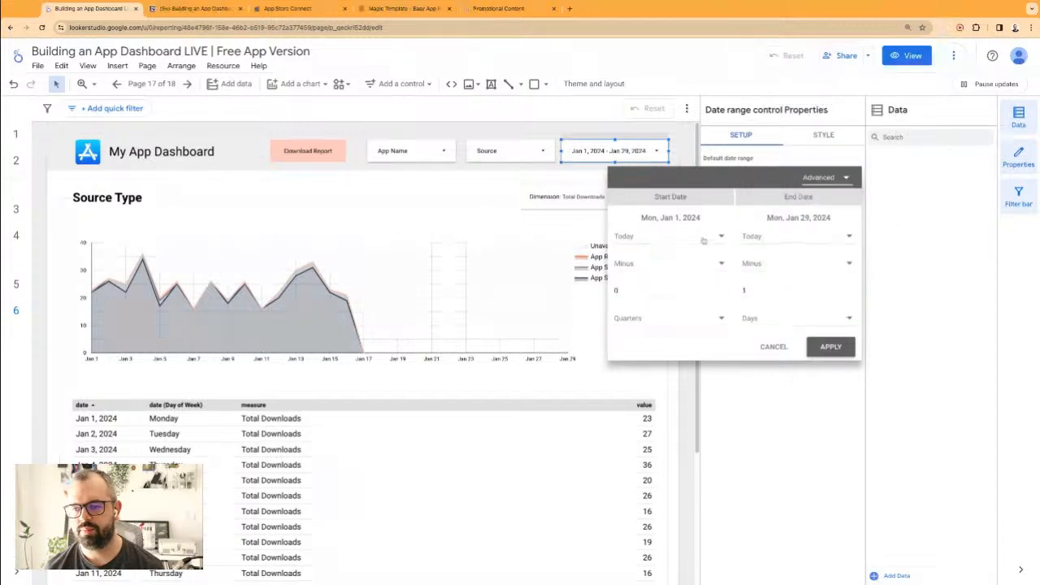
pyautogui.click(657, 290)
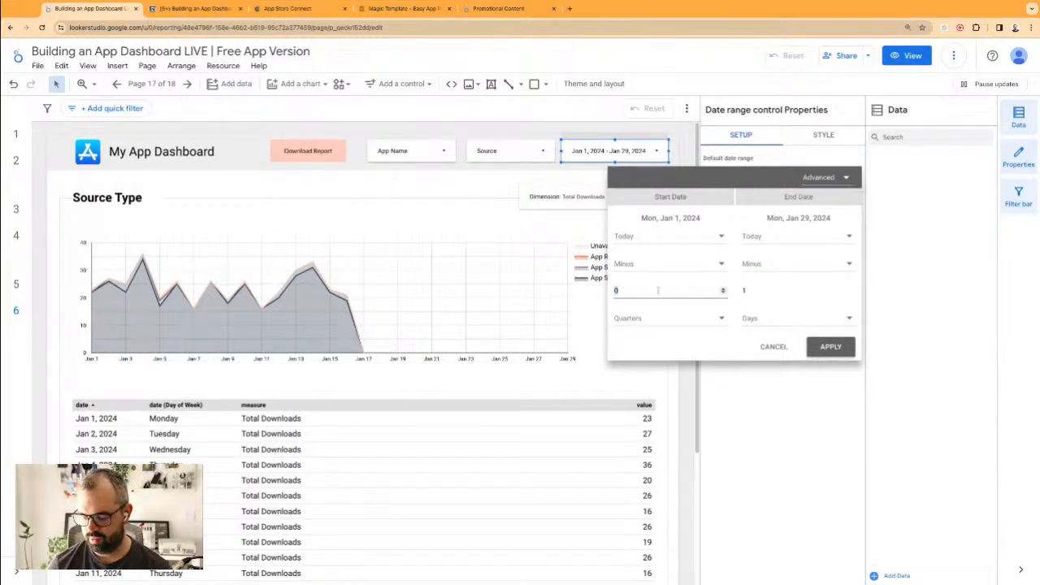
pyautogui.write('35')
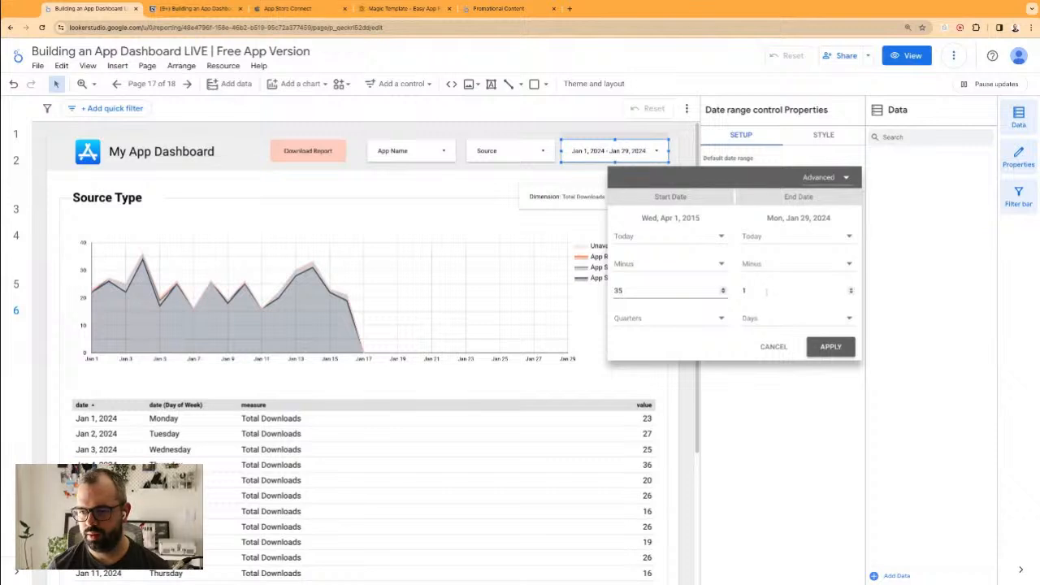
# - Try setting the advanced range's end date to today minus 2 days and dismiss the date picker
pyautogui.click(767, 291)
pyautogui.press('BackSpace')
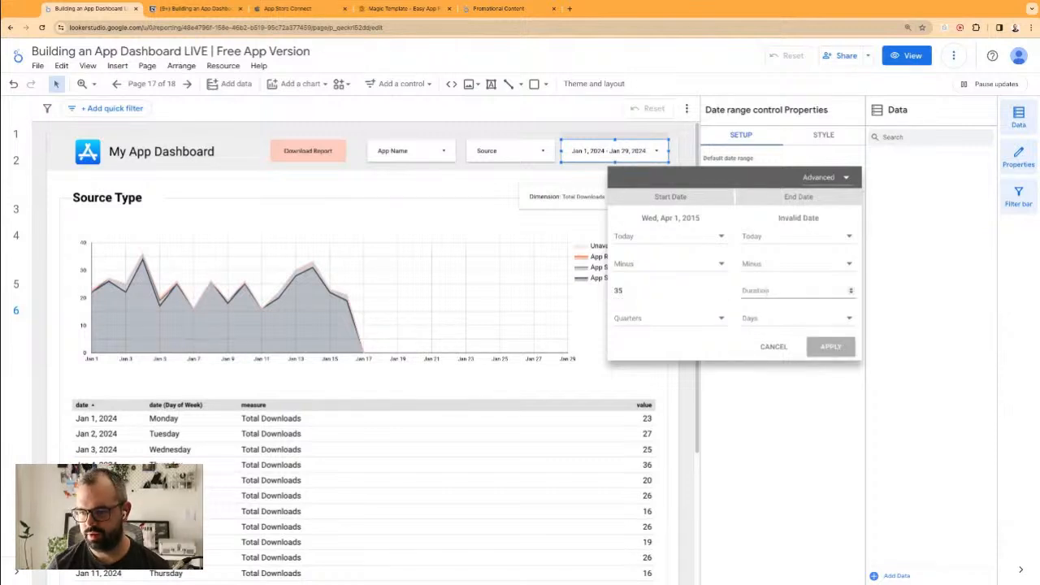
pyautogui.write('7')
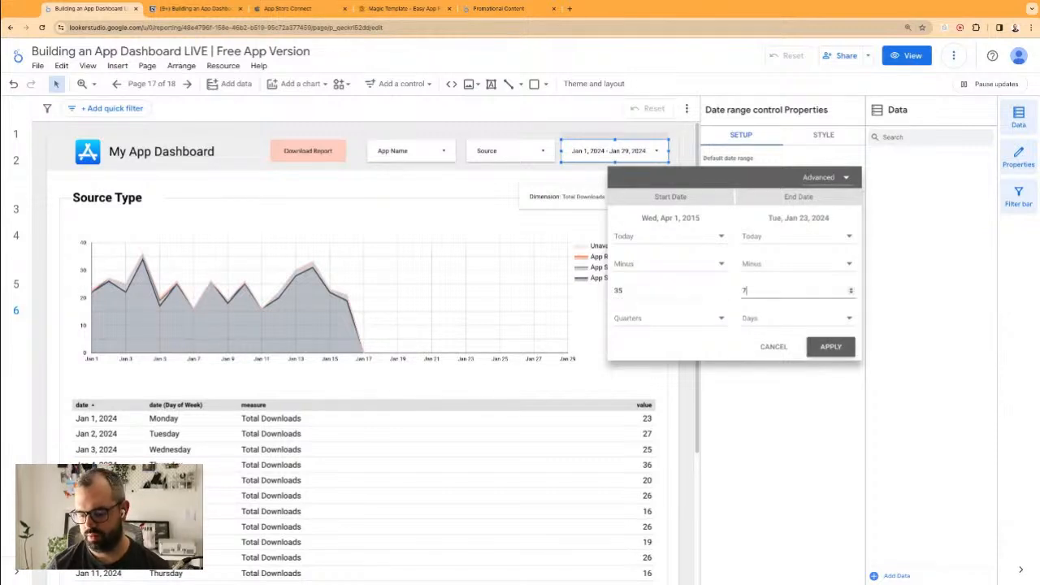
pyautogui.press('BackSpace')
pyautogui.write('2')
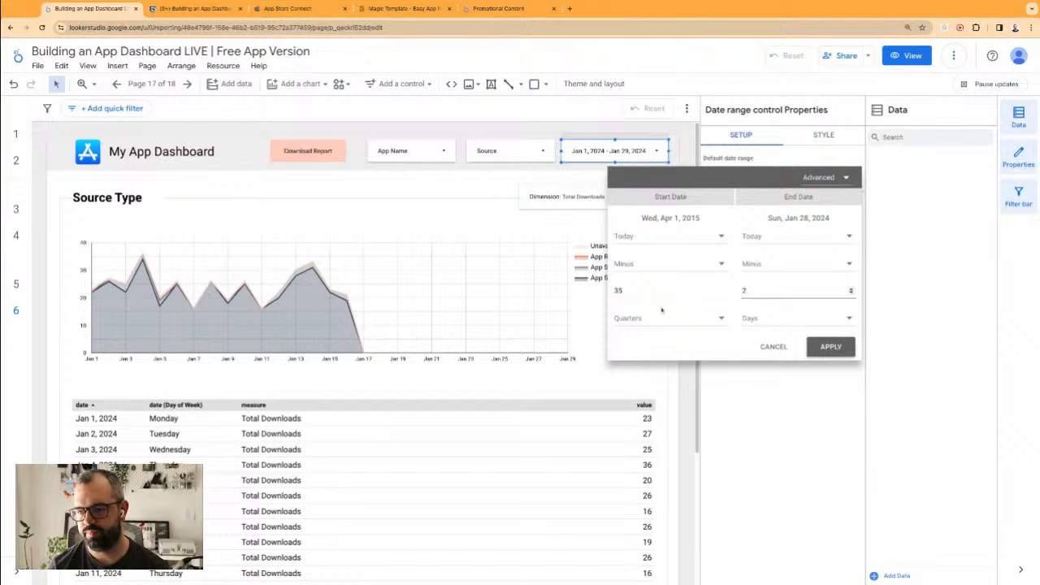
pyautogui.click(633, 294)
pyautogui.press('Escape')
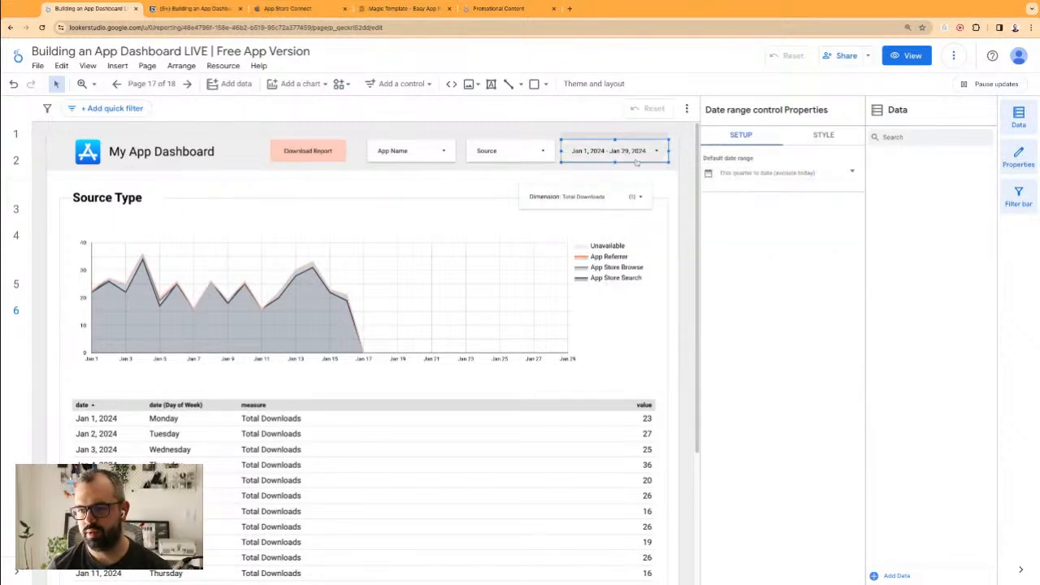
# - Try again to switch the date range control's default range to Advanced and edit its start date offset
pyautogui.click(762, 174)
pyautogui.click(821, 176)
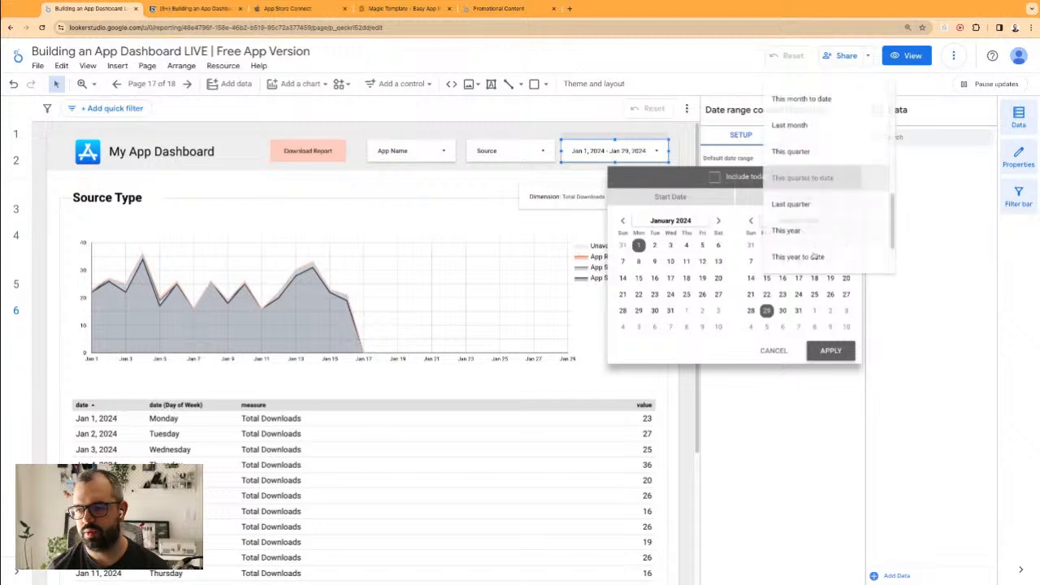
pyautogui.scroll(-3, 813, 228)
pyautogui.click(788, 260)
pyautogui.click(678, 291)
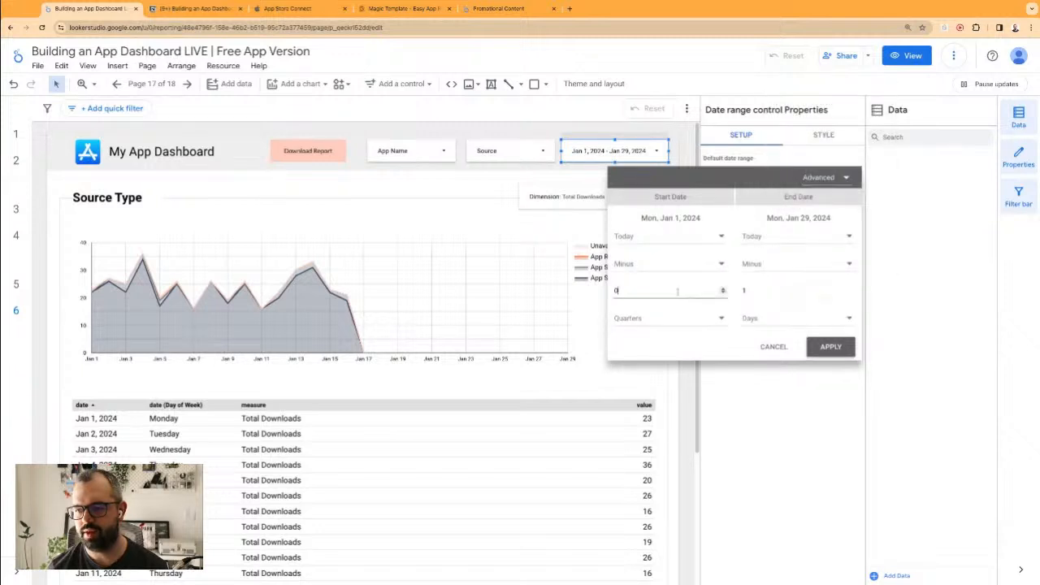
pyautogui.press('Return')
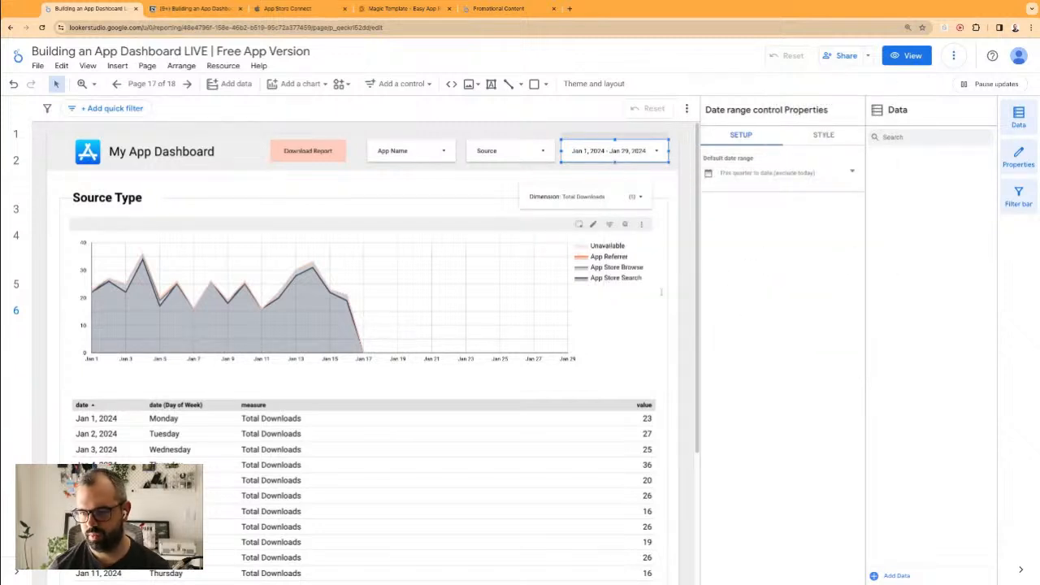
# - Check the Analytics page in App Store Connect and return to the Looker Studio report
pyautogui.click(272, 200)
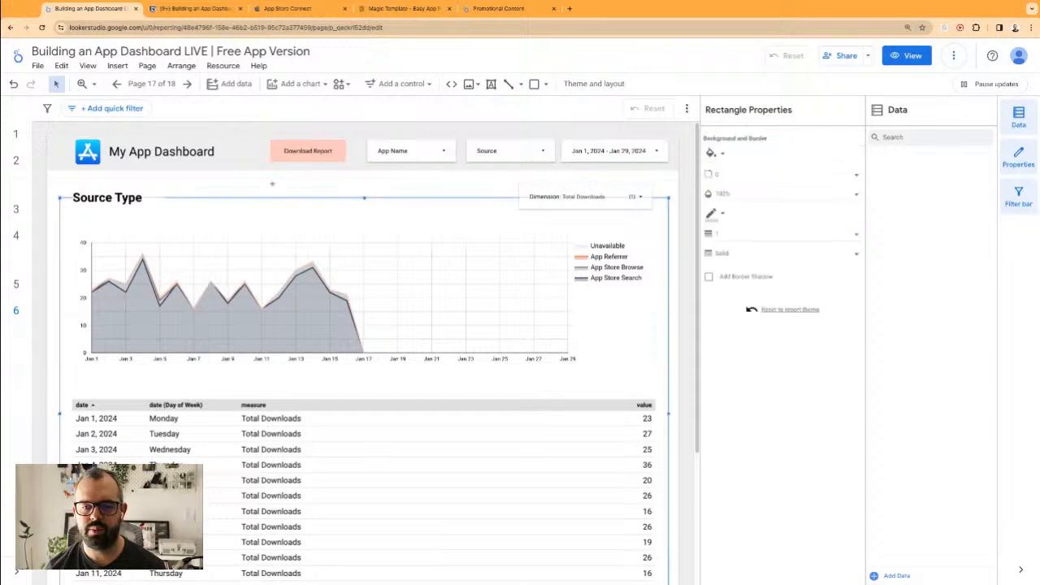
pyautogui.click(346, 187)
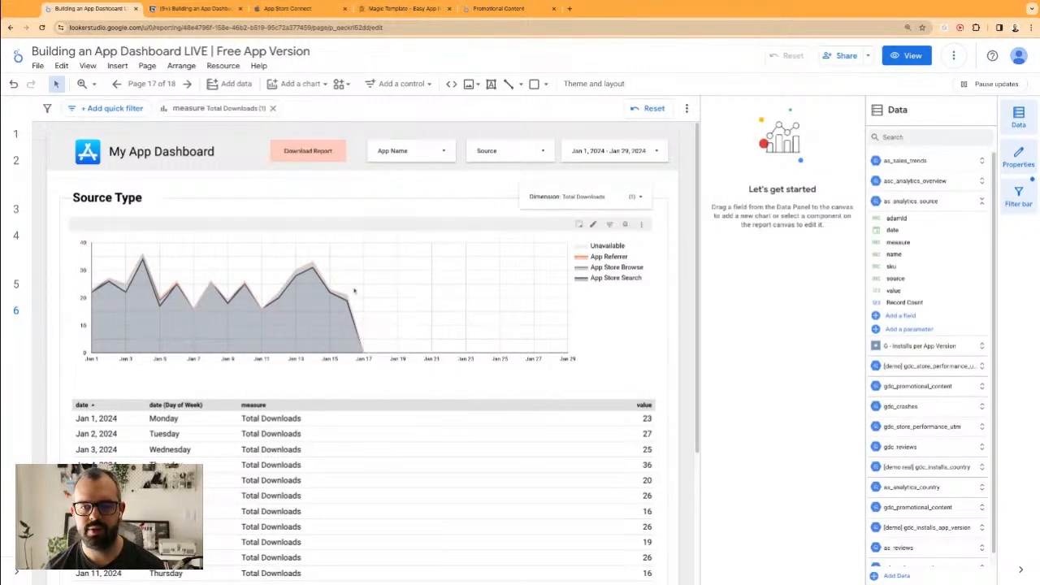
pyautogui.click(276, 10)
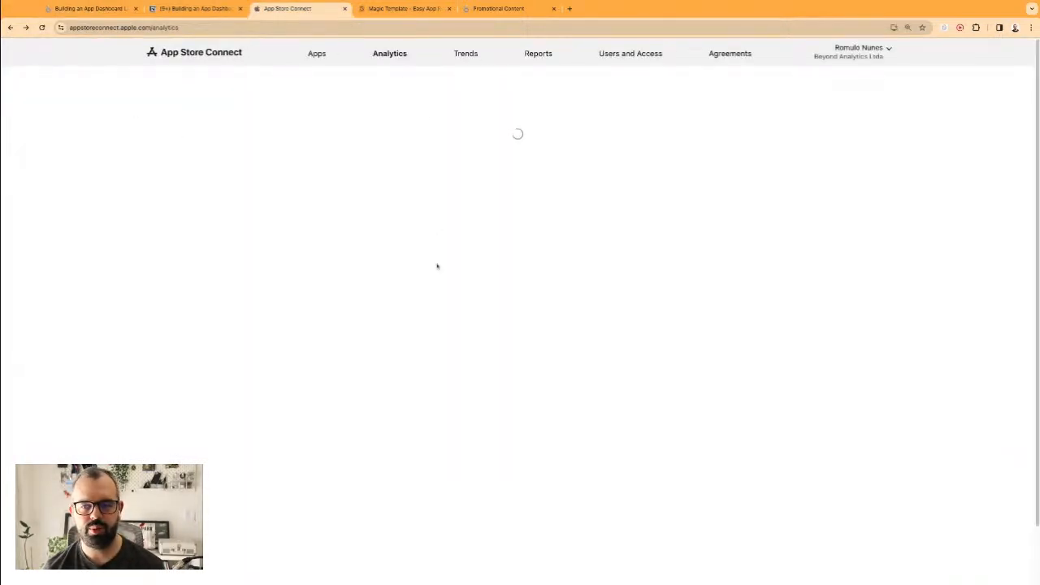
pyautogui.moveTo(172, 119); pyautogui.dragTo(278, 130)
pyautogui.tripleClick(279, 128)
pyautogui.doubleClick(279, 127)
pyautogui.click(90, 8)
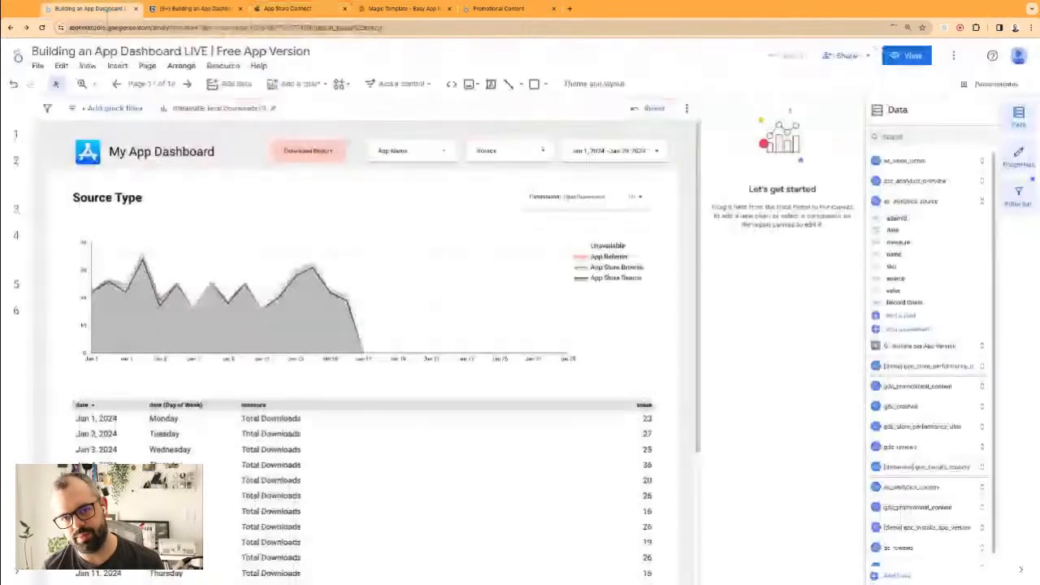
# - Add source as a dimension of the table below the area chart and remove date and date (Day of Week)
pyautogui.click(361, 202)
pyautogui.scroll(-1, 361, 201)
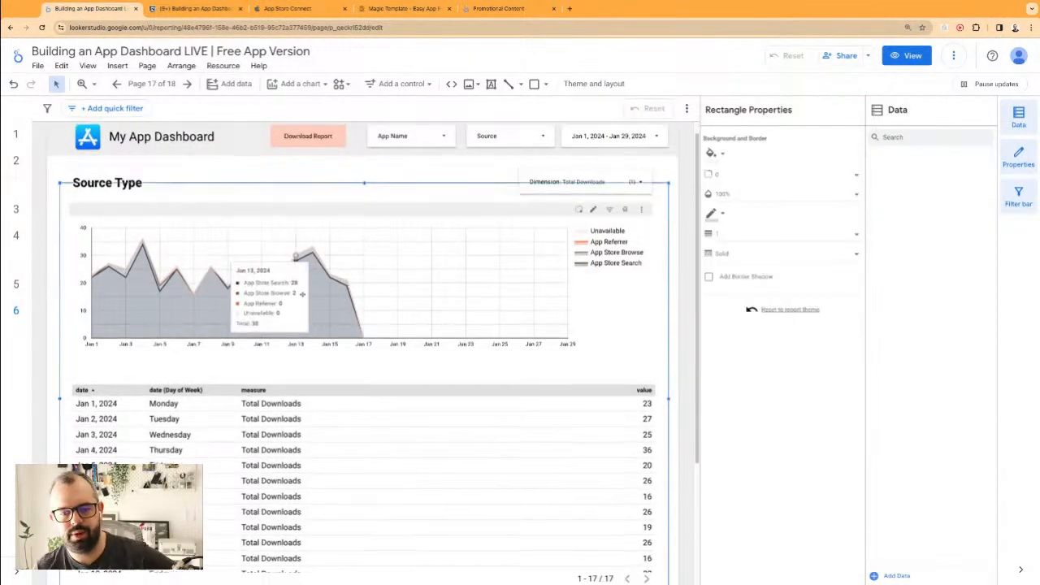
pyautogui.click(334, 372)
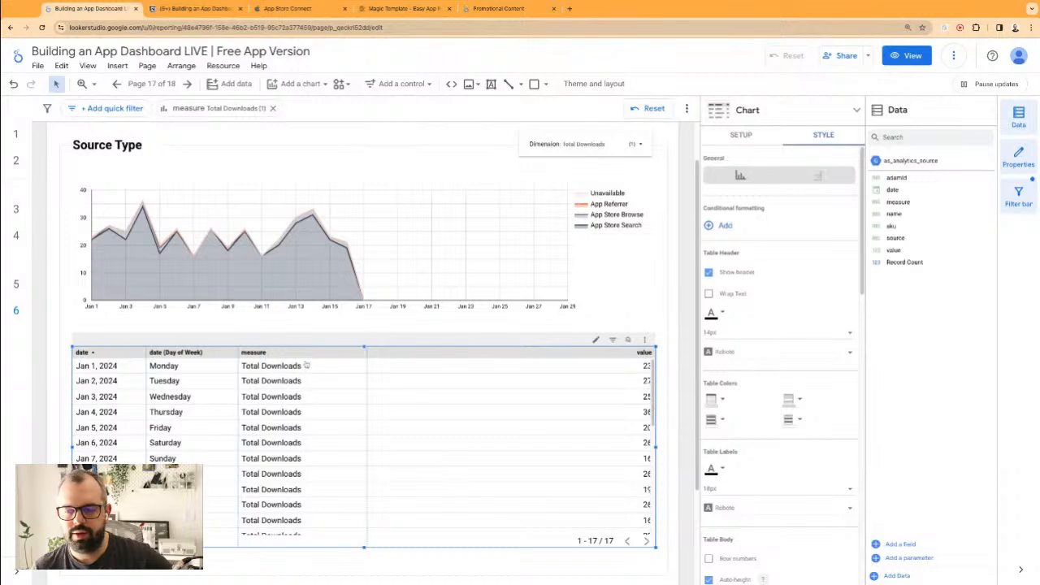
pyautogui.click(757, 136)
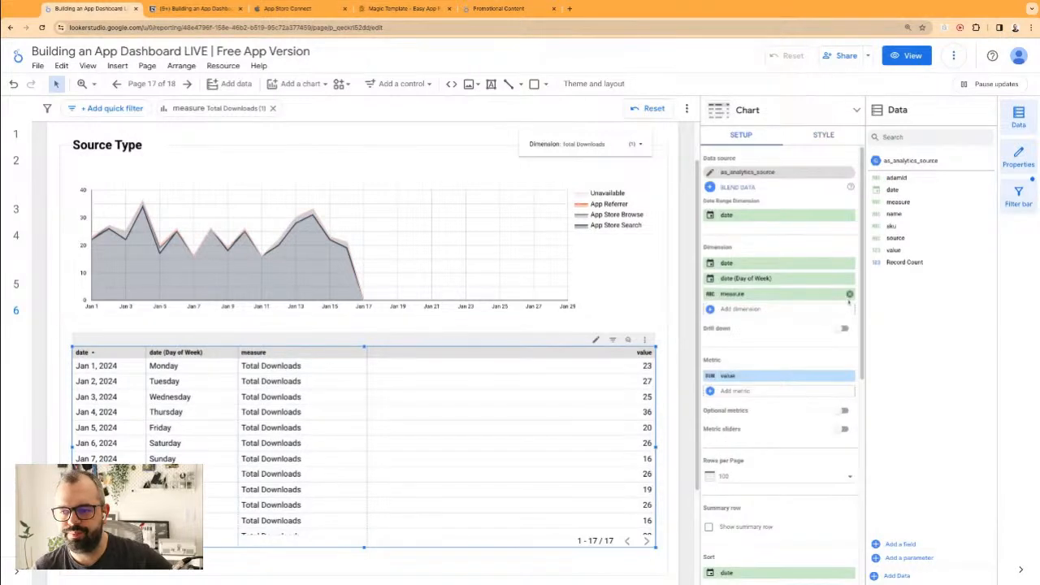
pyautogui.moveTo(900, 233); pyautogui.dragTo(760, 307)
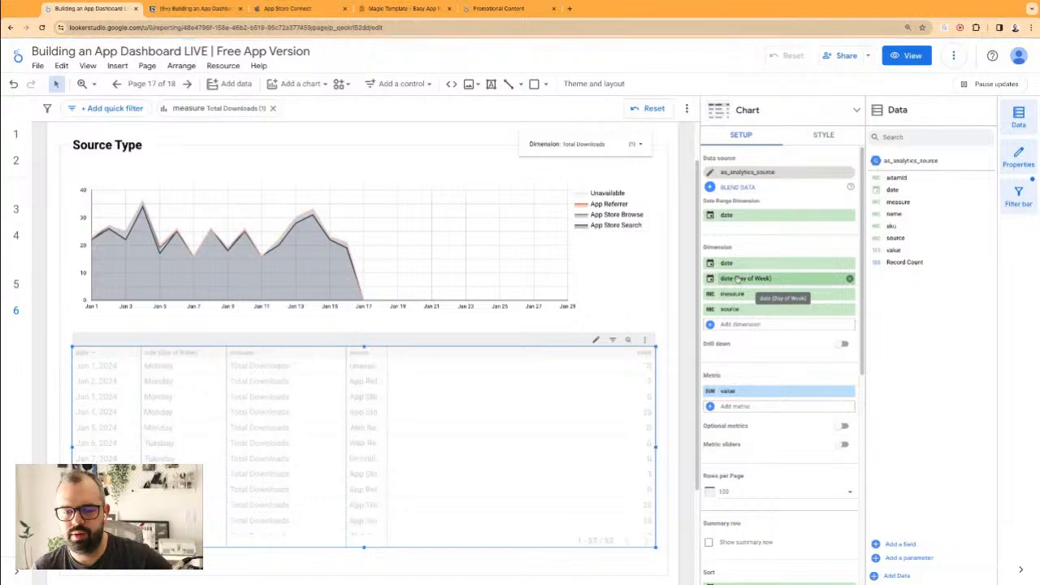
pyautogui.click(850, 263)
pyautogui.click(849, 264)
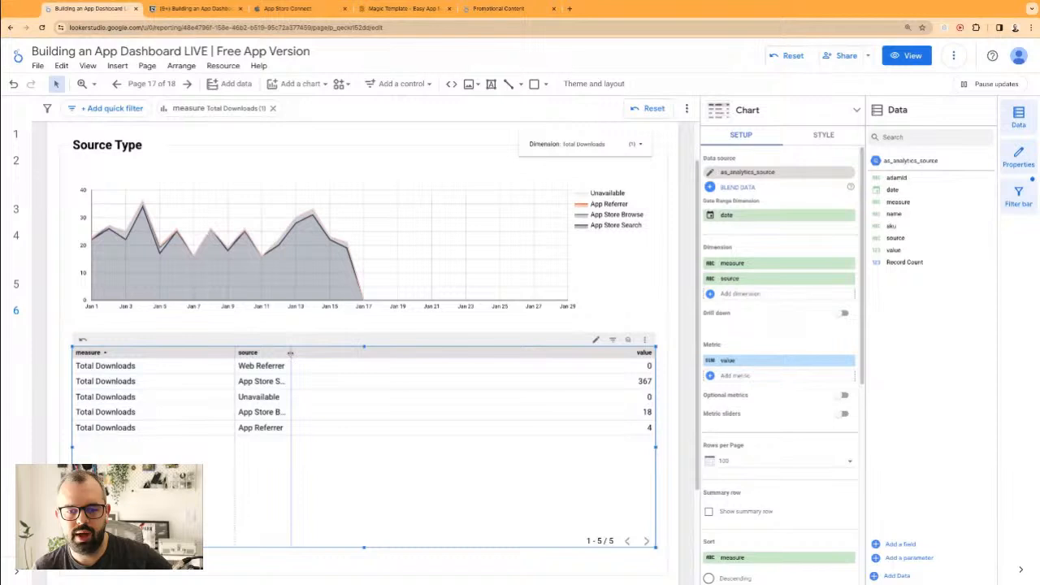
# - Widen the table's source column, narrow its measure column and sort the table by value in descending order
pyautogui.moveTo(290, 353); pyautogui.dragTo(331, 353)
pyautogui.moveTo(234, 353); pyautogui.dragTo(164, 352)
pyautogui.scroll(-1, 734, 448)
pyautogui.scroll(-3, 734, 448)
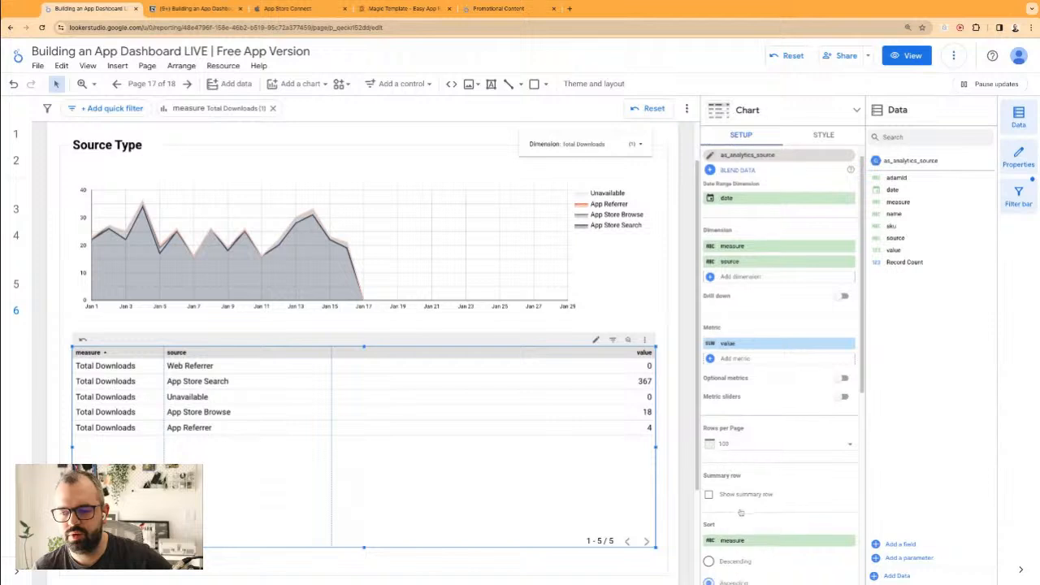
pyautogui.click(751, 446)
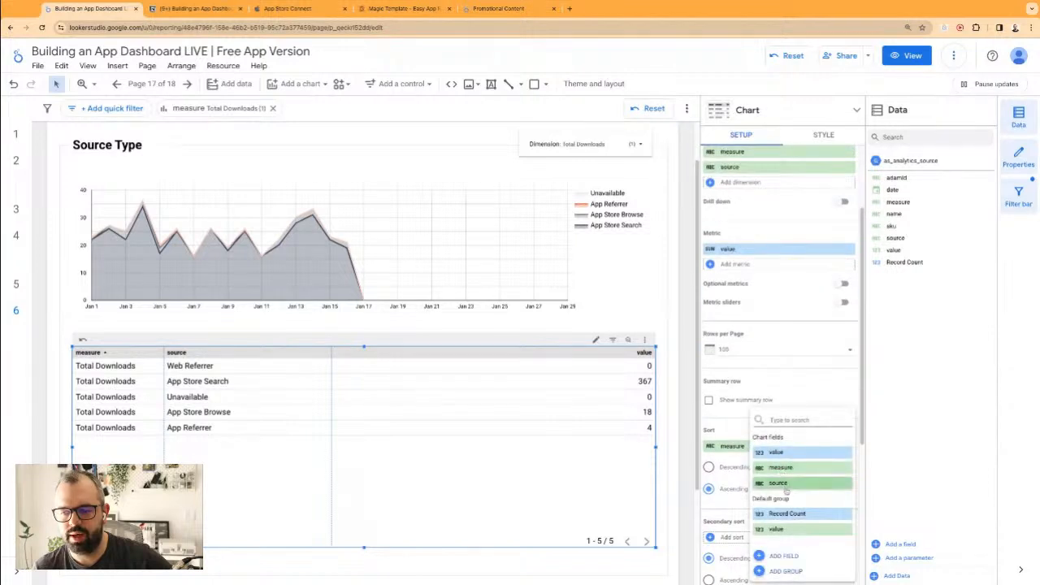
pyautogui.click(793, 452)
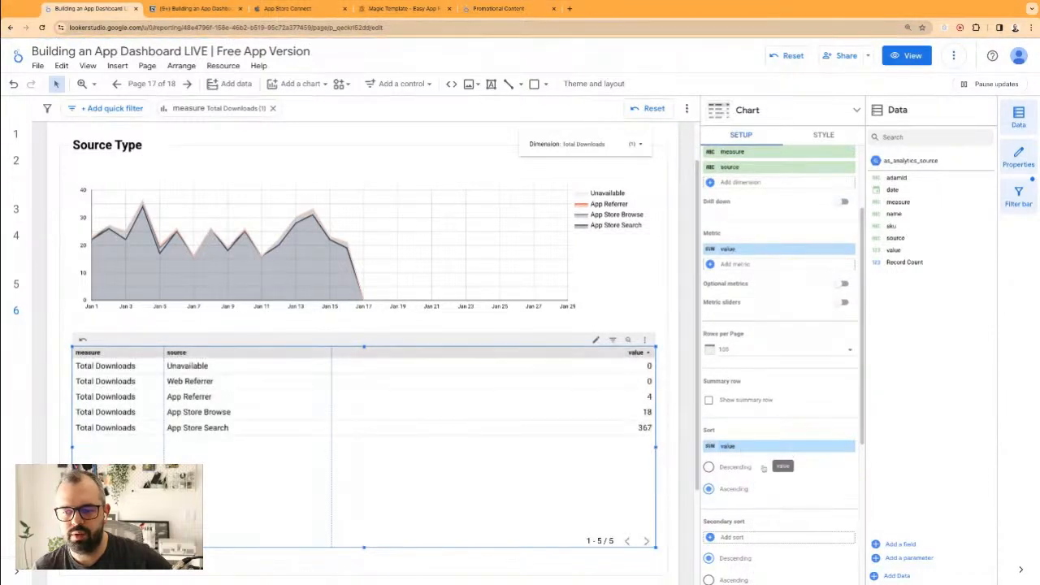
pyautogui.click(738, 468)
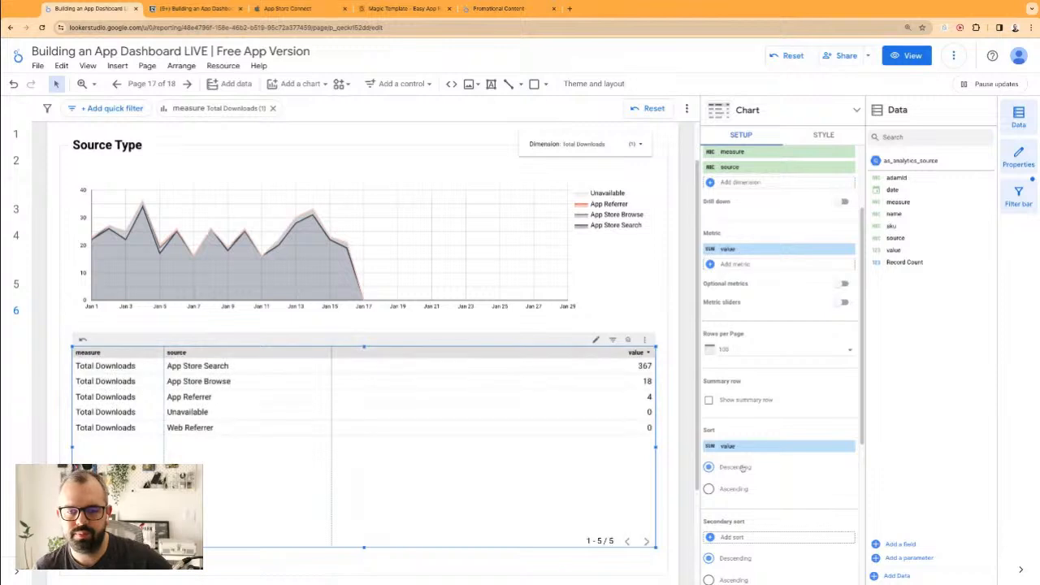
# - Show the table's value metric as dark navy bars with their numbers displayed
pyautogui.click(824, 135)
pyautogui.scroll(-5, 816, 416)
pyautogui.scroll(-2, 816, 416)
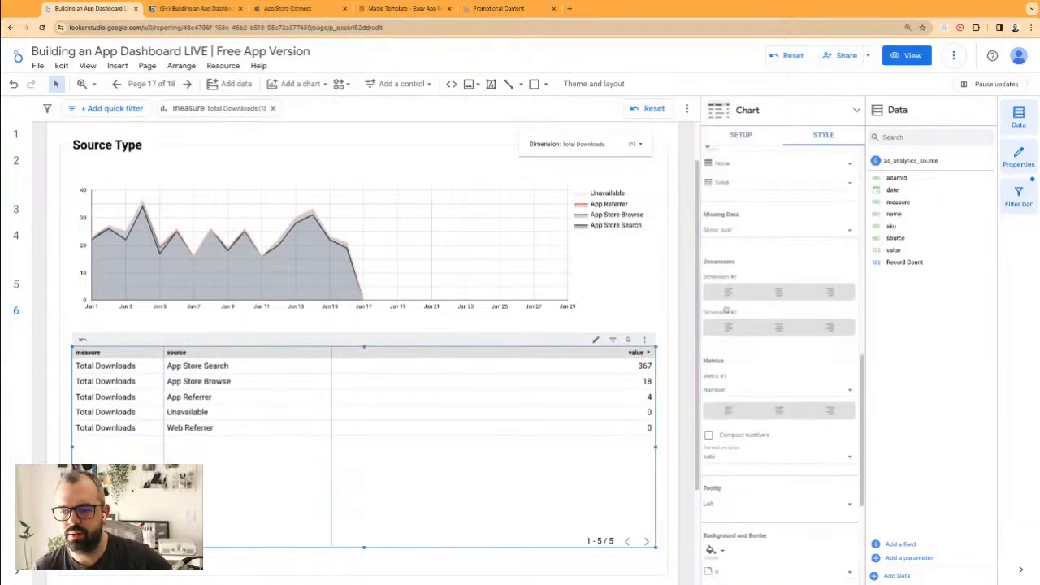
pyautogui.click(734, 393)
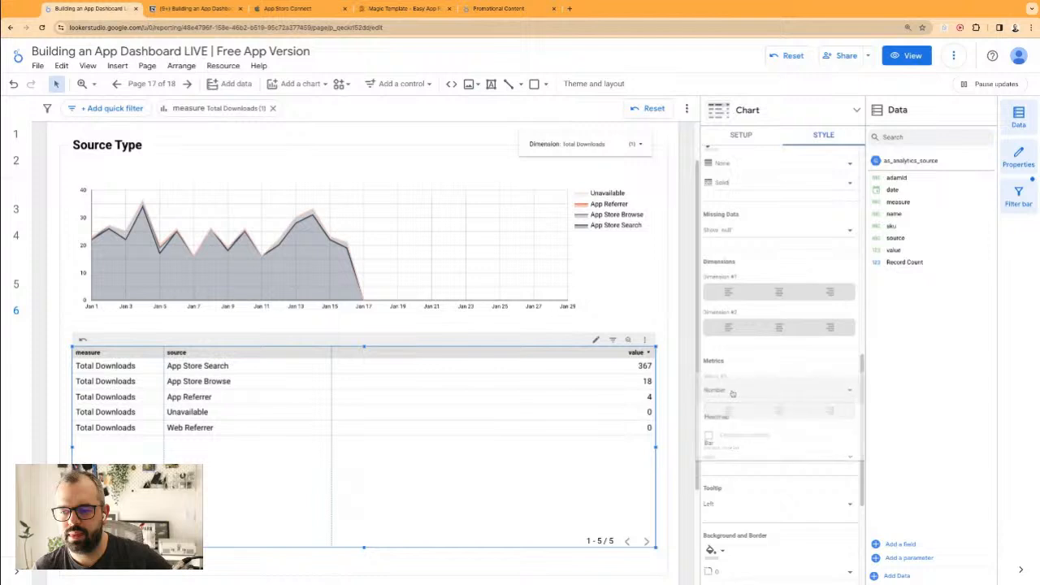
pyautogui.click(709, 443)
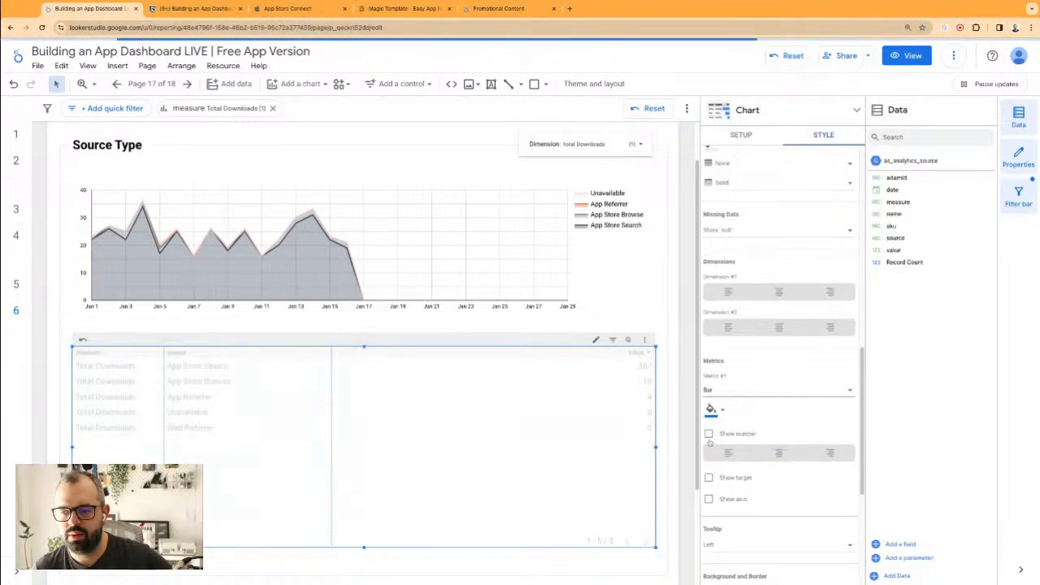
pyautogui.click(709, 434)
pyautogui.click(712, 409)
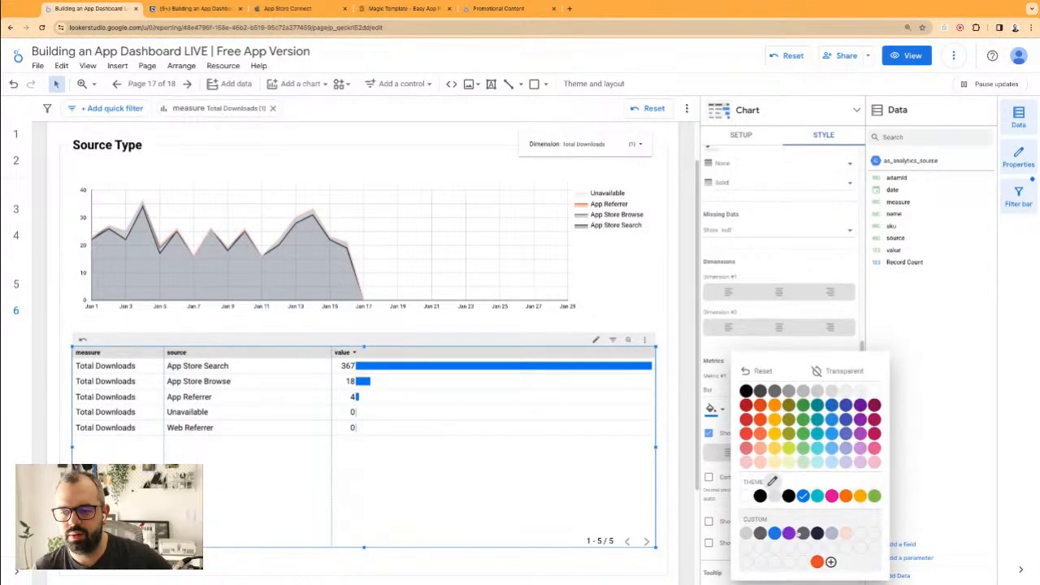
pyautogui.click(818, 533)
pyautogui.click(666, 321)
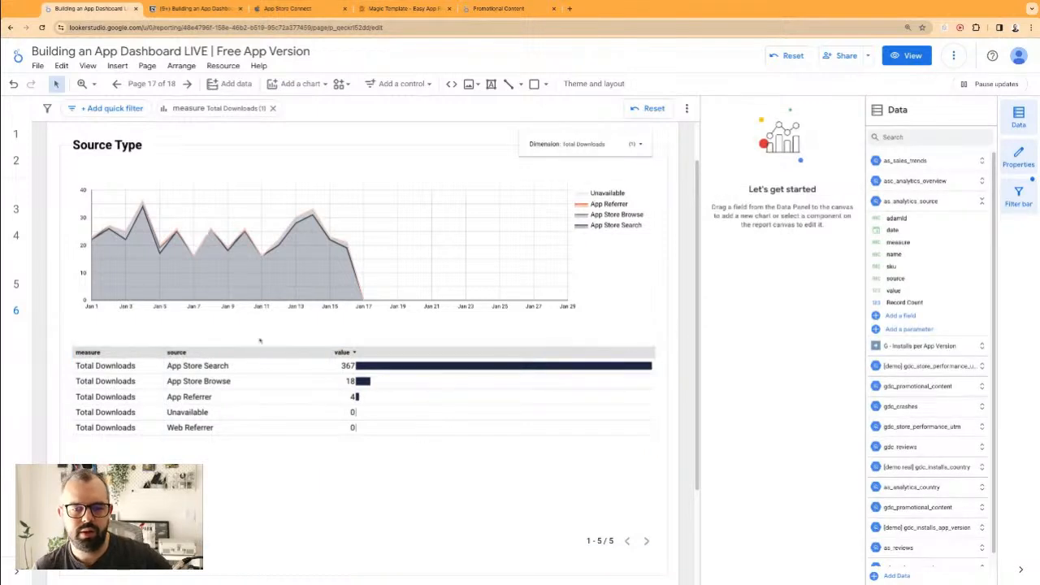
# - Narrow the table's source column slightly and move the header's Download Report button closer to the App Name control
pyautogui.click(325, 425)
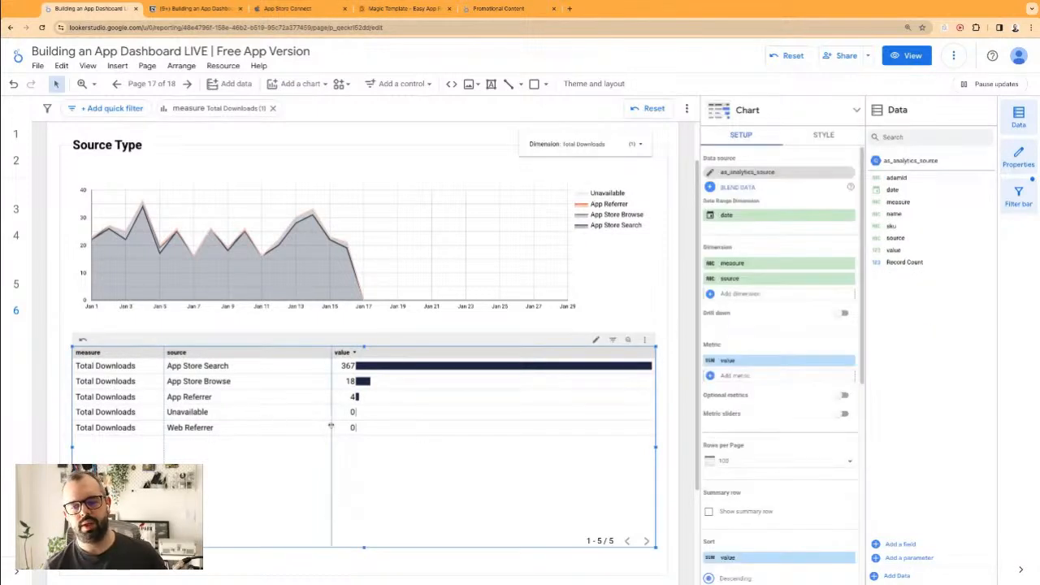
pyautogui.moveTo(330, 424); pyautogui.dragTo(310, 424)
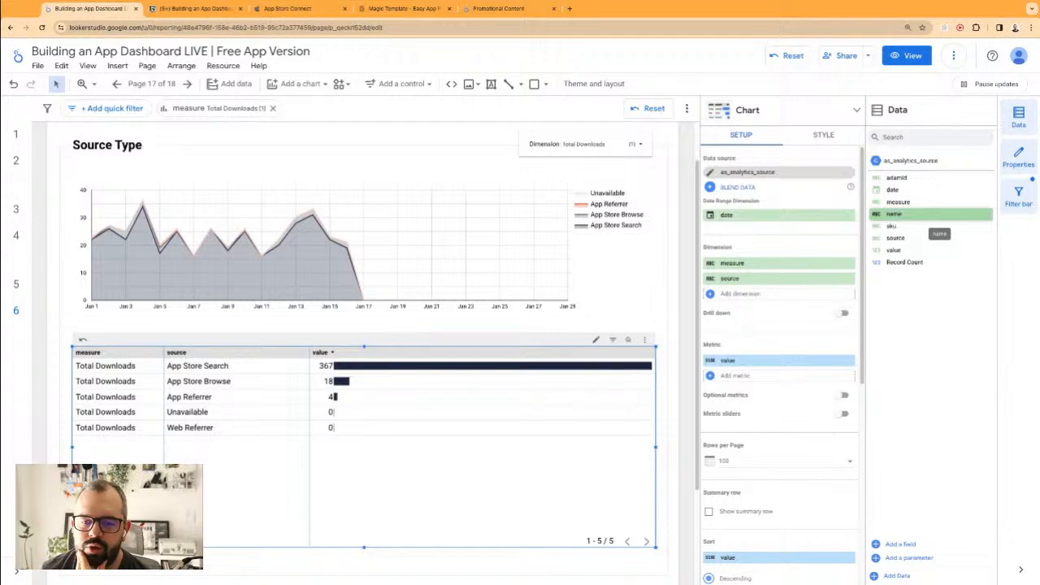
pyautogui.scroll(1, 337, 162)
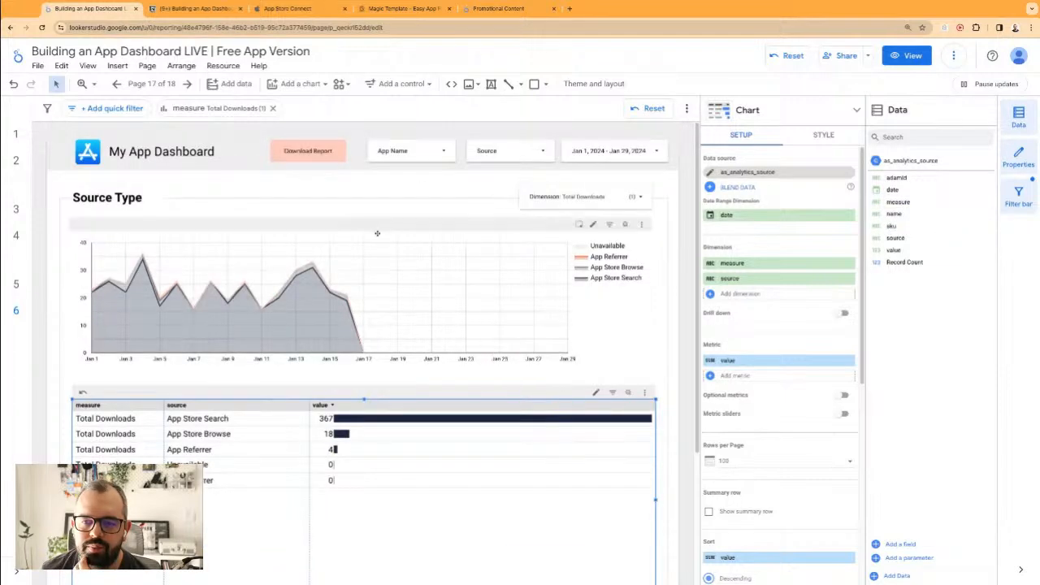
pyautogui.moveTo(315, 147); pyautogui.dragTo(326, 148)
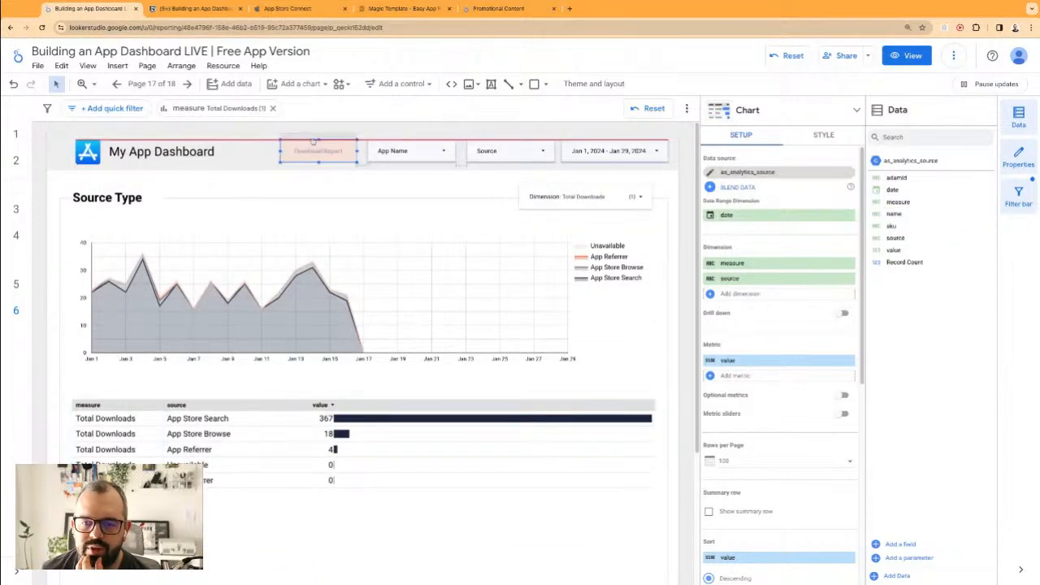
pyautogui.click(202, 433)
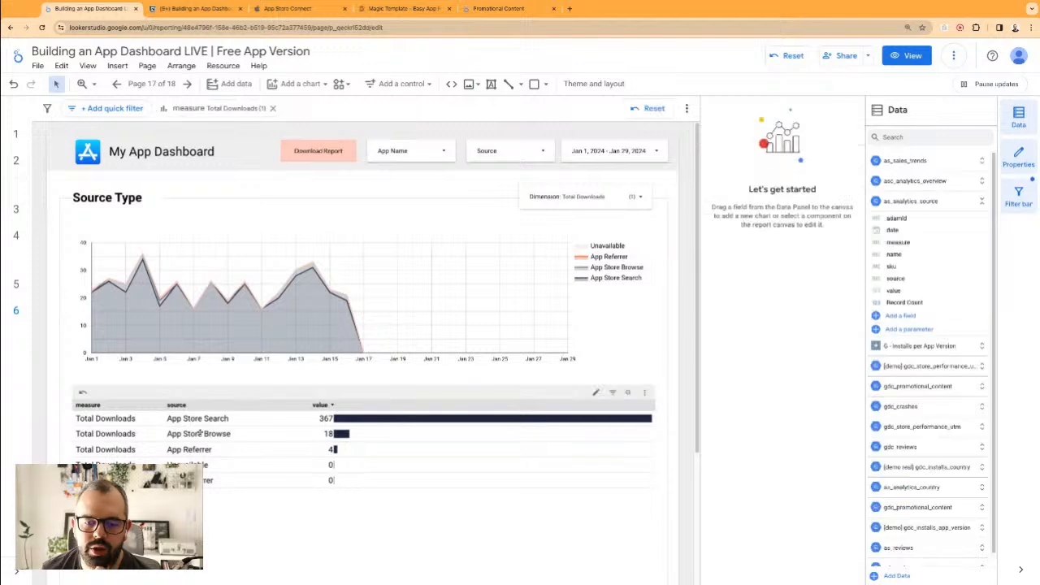
# - Try name as the table's first dimension with the columns fitted to their data, and remove it again
pyautogui.click(459, 482)
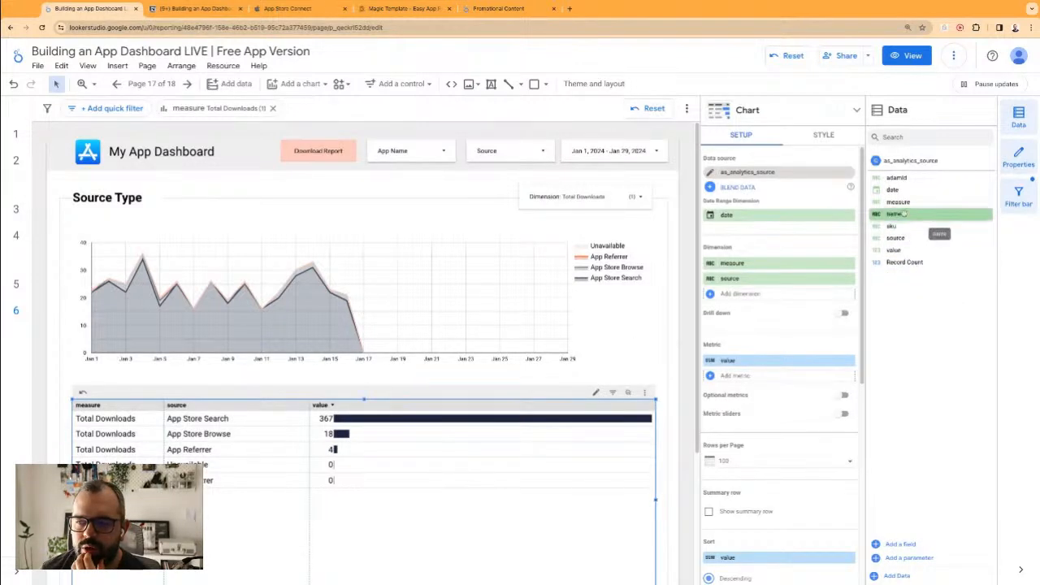
pyautogui.moveTo(904, 226); pyautogui.dragTo(403, 396)
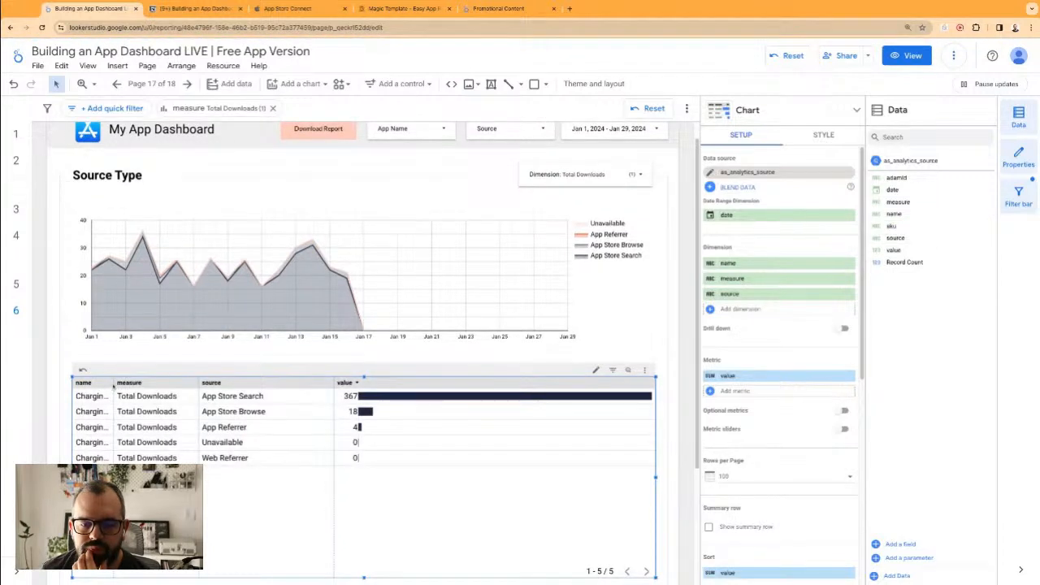
pyautogui.doubleClick(114, 382)
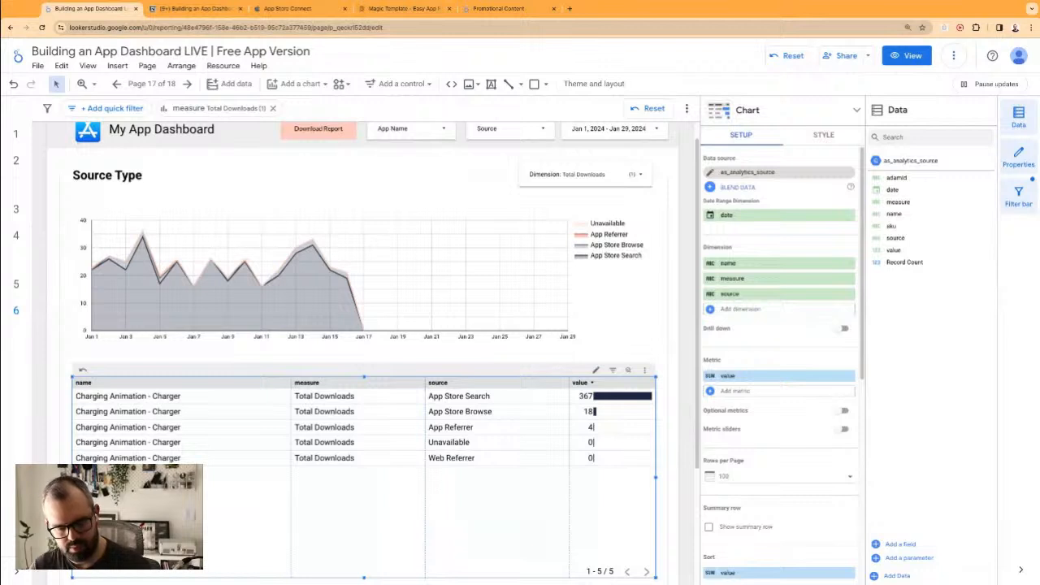
pyautogui.hotkey('ctrl', 'z')
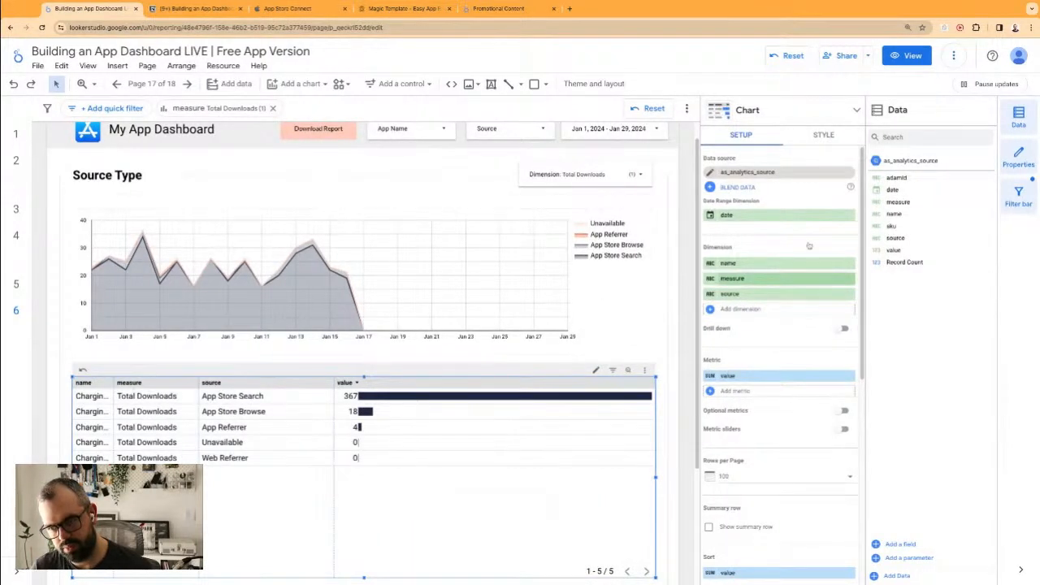
pyautogui.click(849, 263)
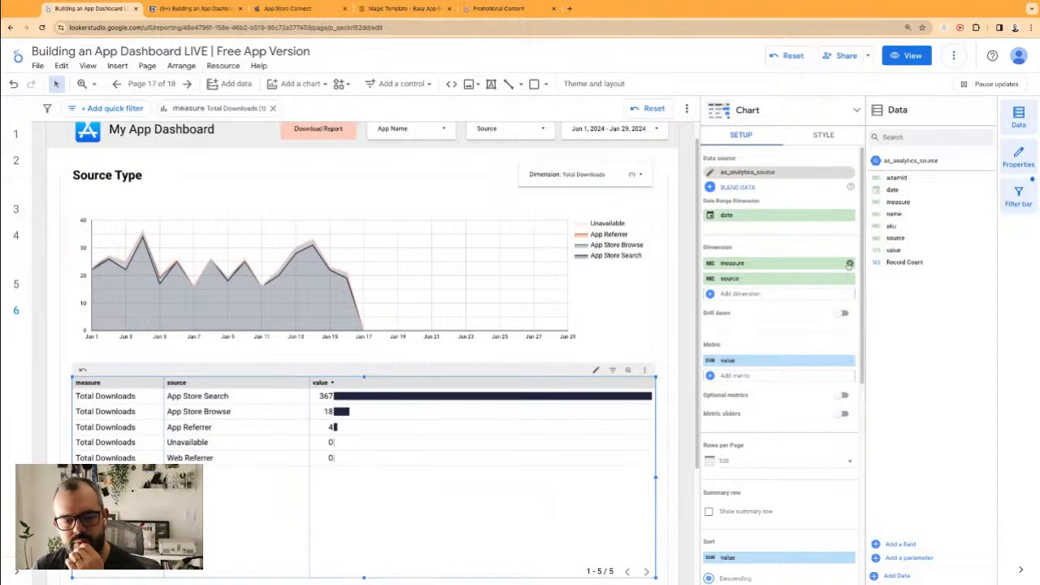
# - Slightly widen the measure and source columns of the table
pyautogui.moveTo(163, 382); pyautogui.dragTo(173, 382)
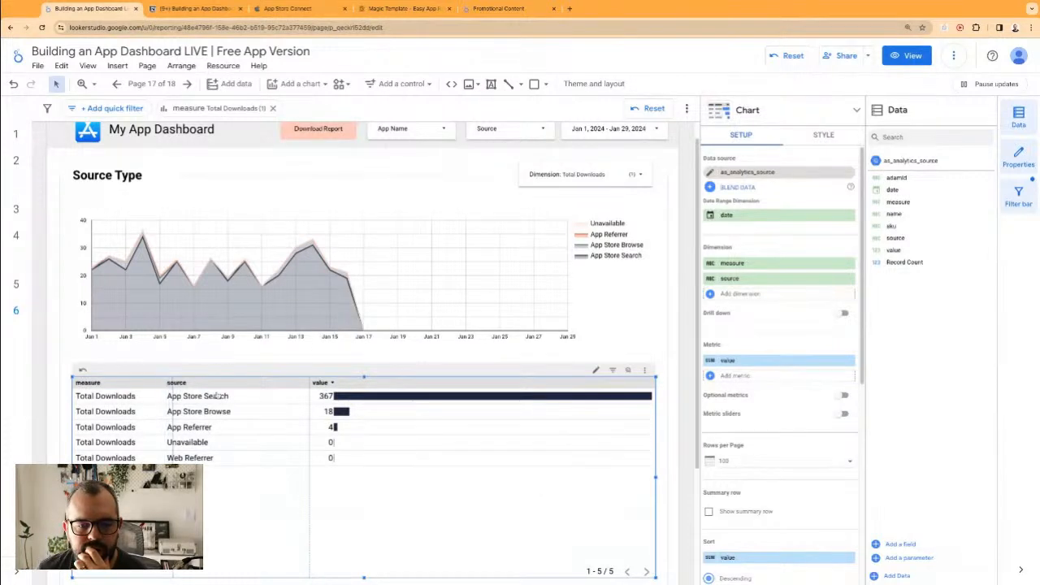
pyautogui.moveTo(310, 387); pyautogui.dragTo(321, 387)
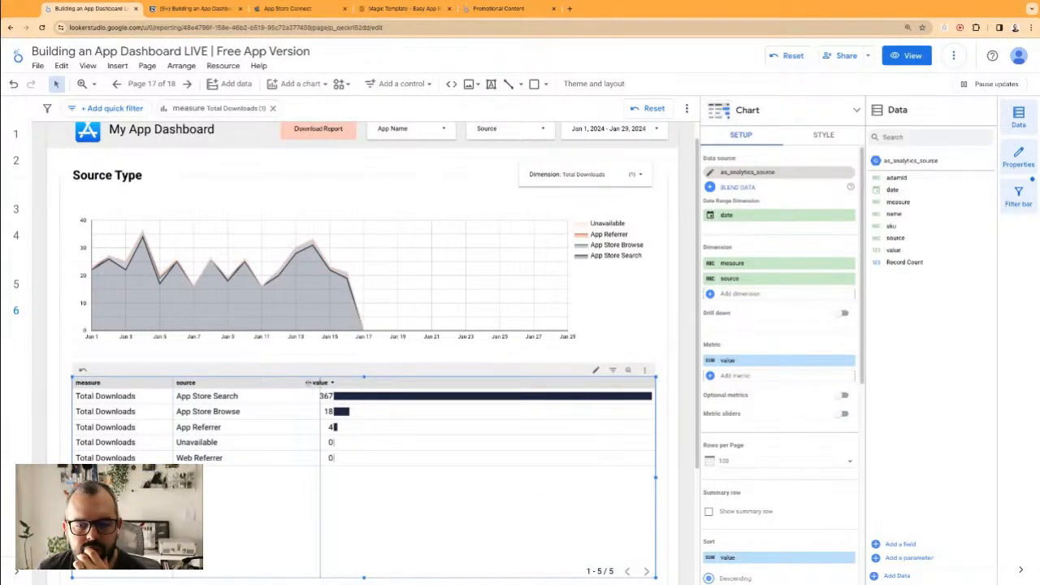
pyautogui.click(650, 358)
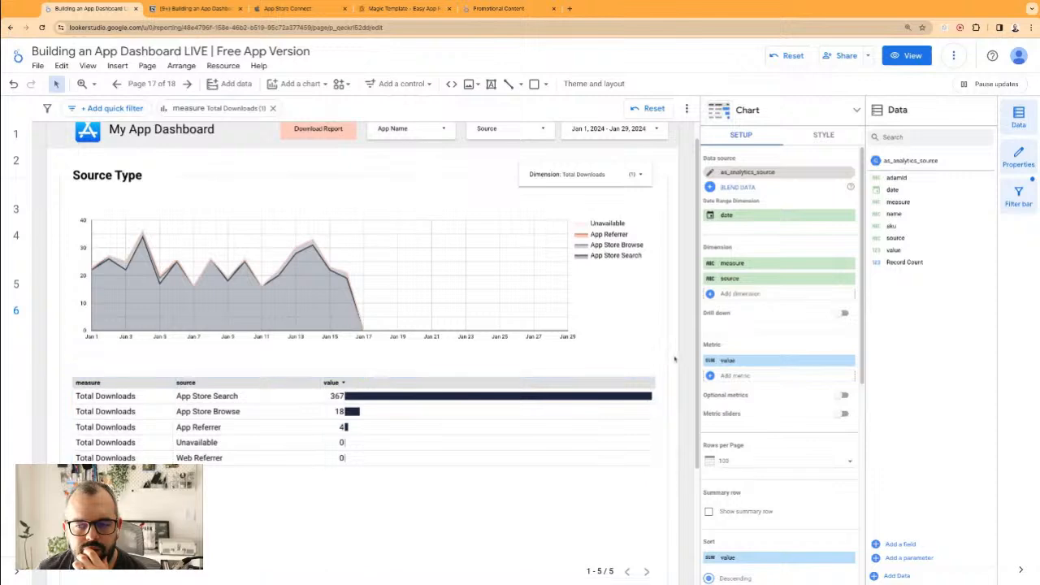
# - Shorten the table to just fit its five source rows and reduce the height of the surrounding background frame
pyautogui.click(442, 510)
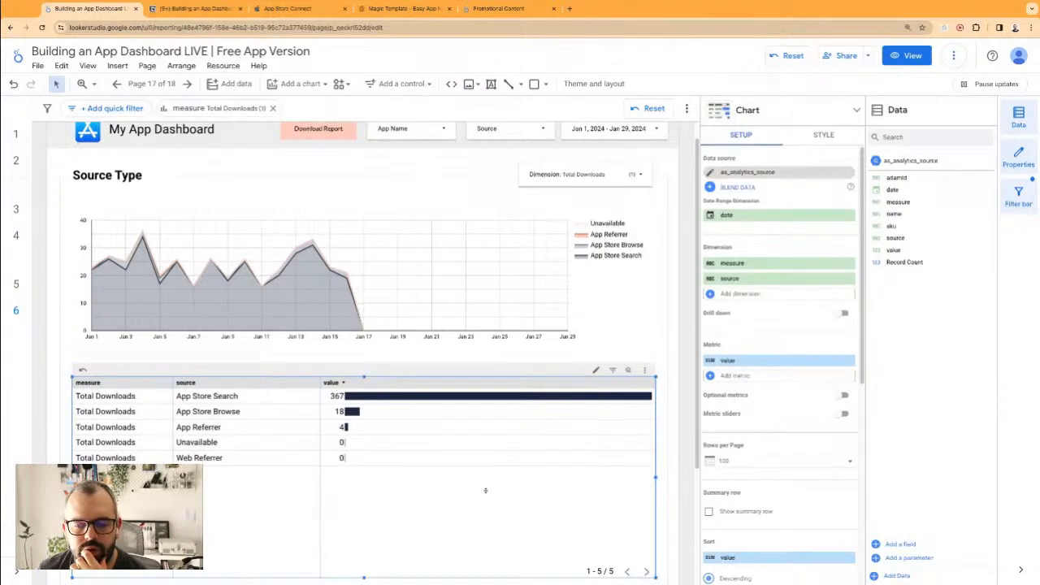
pyautogui.scroll(-2, 485, 491)
pyautogui.moveTo(366, 417); pyautogui.dragTo(364, 338)
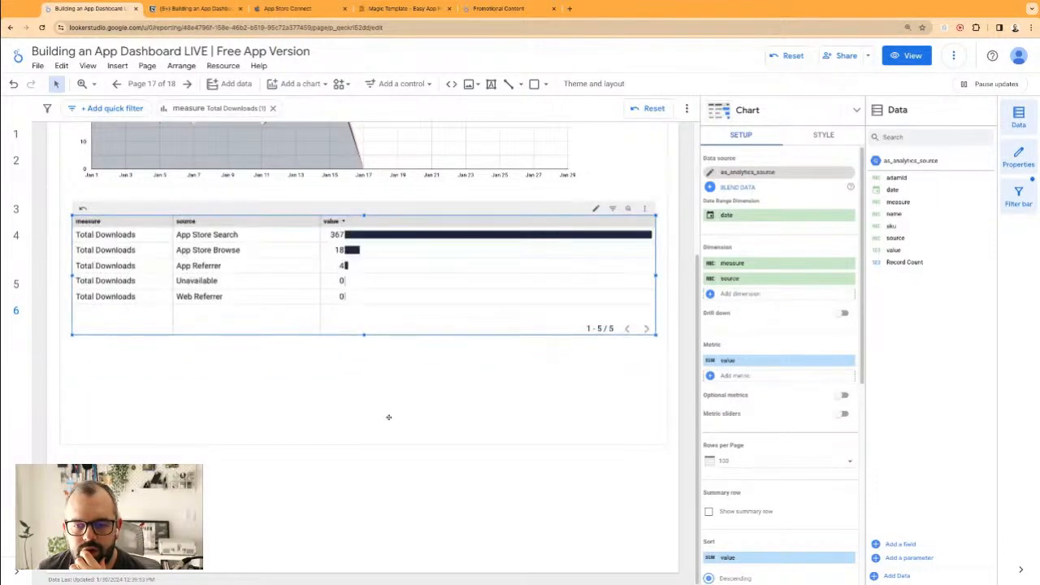
pyautogui.click(388, 418)
pyautogui.moveTo(364, 446); pyautogui.dragTo(363, 359)
pyautogui.click(454, 419)
# - Filter the Source Type page to only Impressions with the Dimension control
pyautogui.scroll(3, 453, 419)
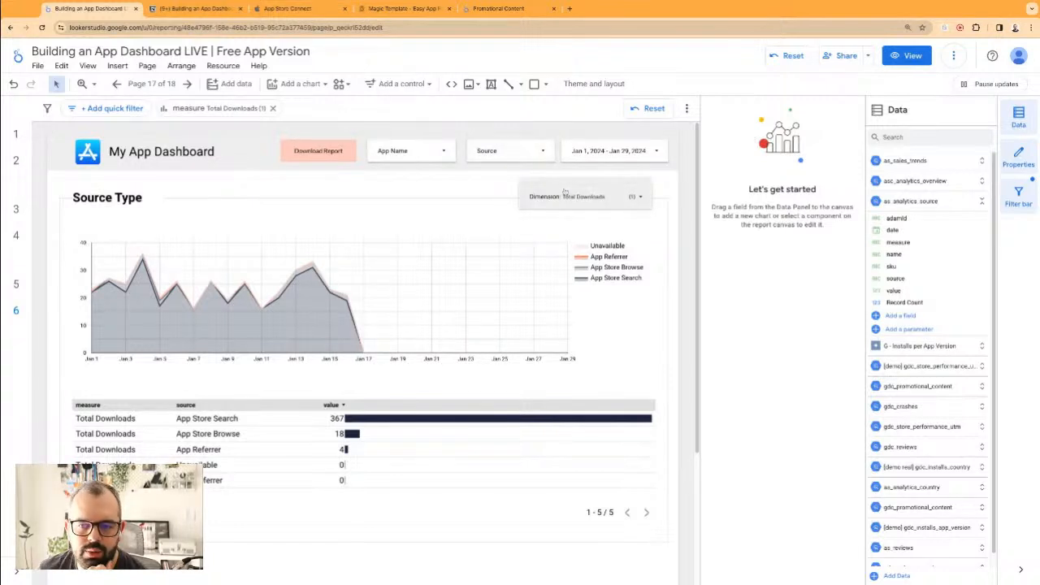
pyautogui.click(615, 196)
pyautogui.click(615, 197)
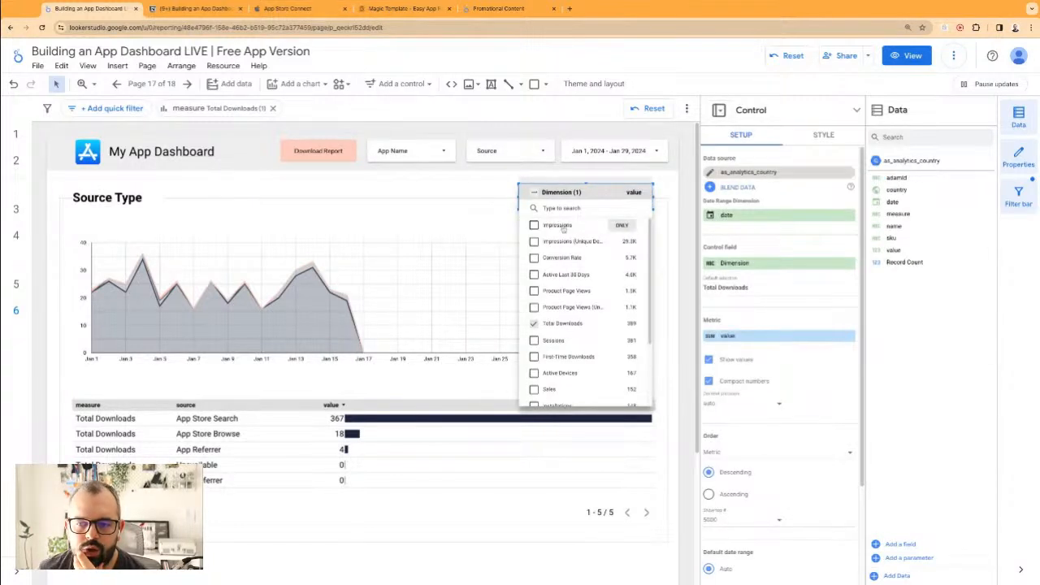
pyautogui.click(621, 225)
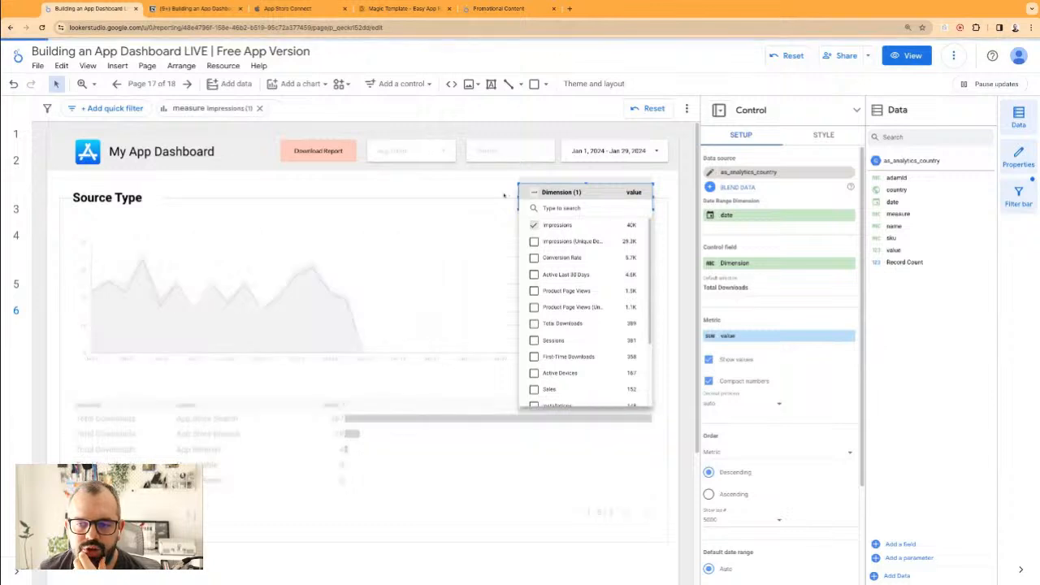
pyautogui.click(486, 189)
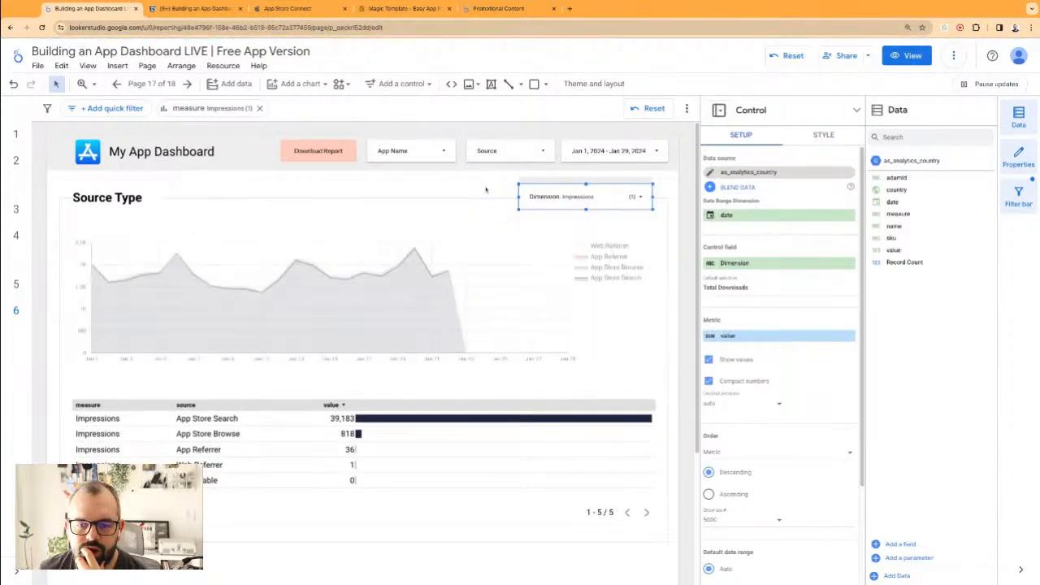
# - Filter the page to only App Store Search with the Source control and check the App Name control
pyautogui.click(496, 151)
pyautogui.click(499, 151)
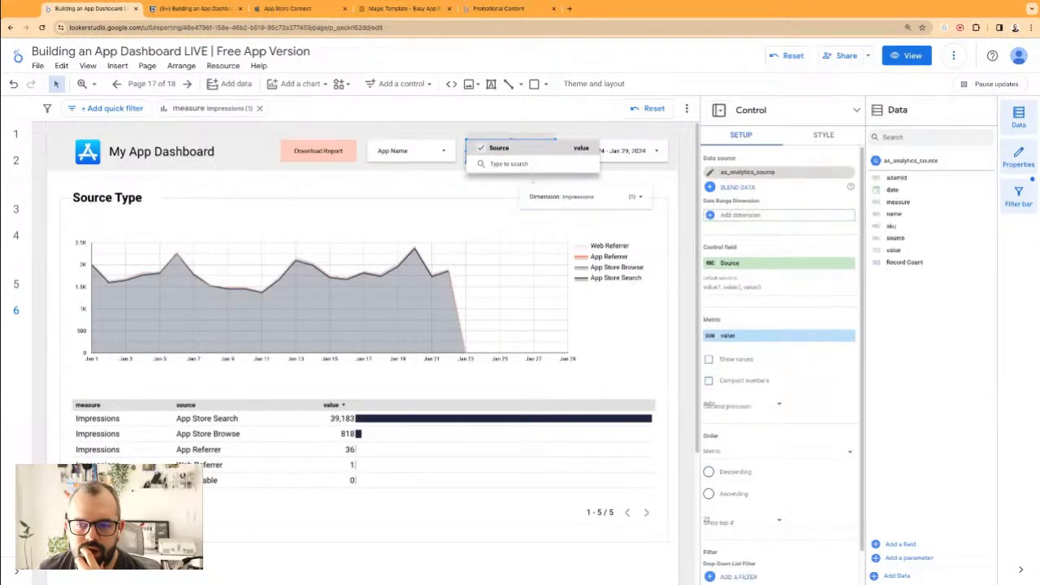
pyautogui.click(573, 181)
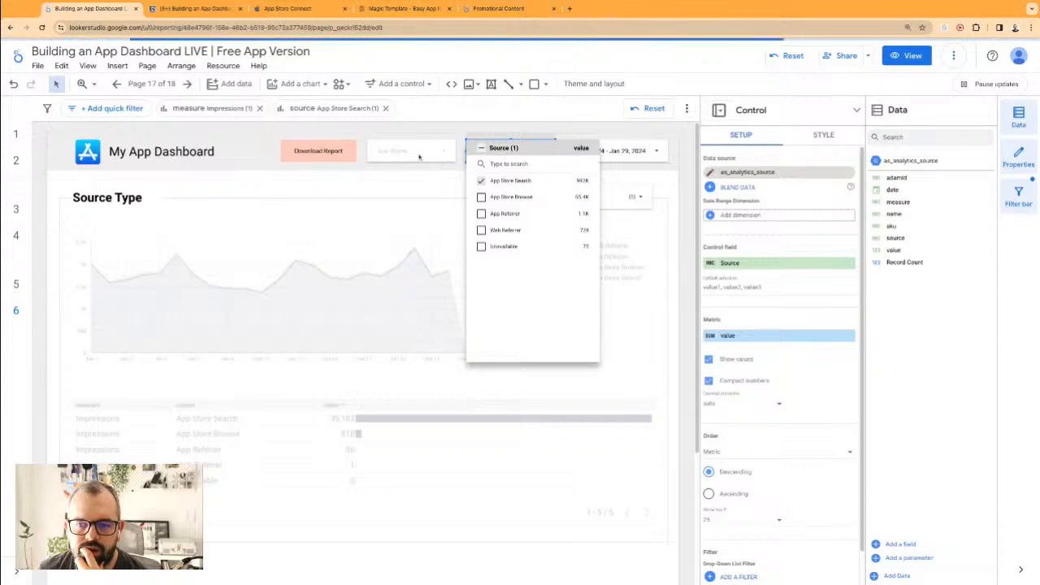
pyautogui.click(425, 158)
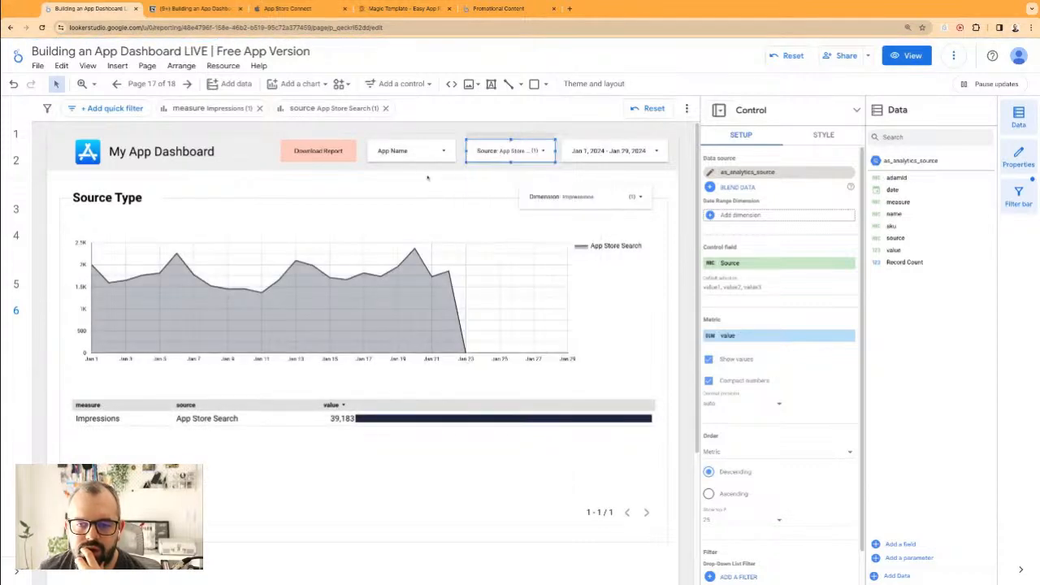
pyautogui.click(428, 160)
pyautogui.click(360, 187)
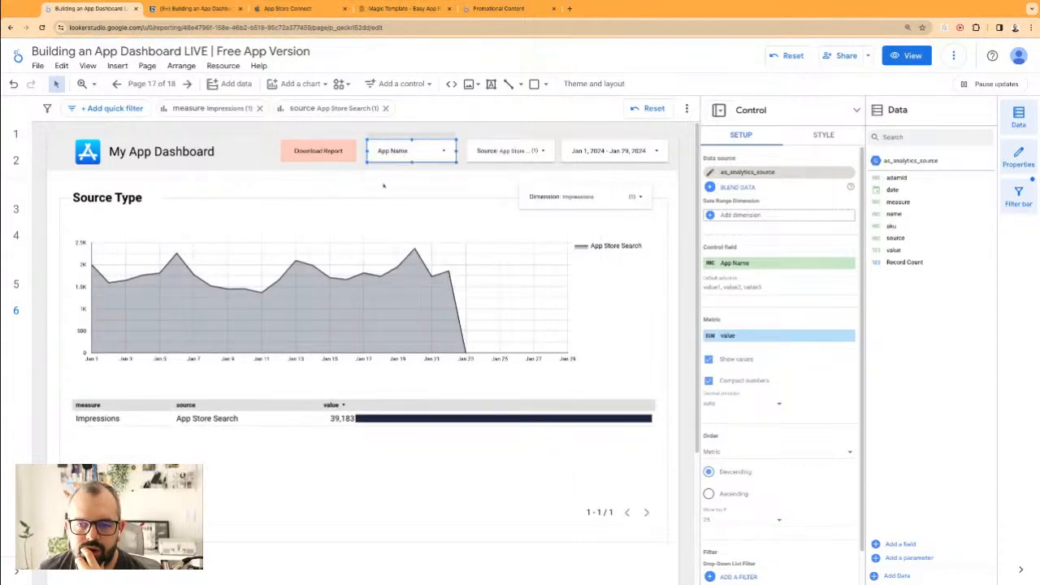
pyautogui.click(462, 189)
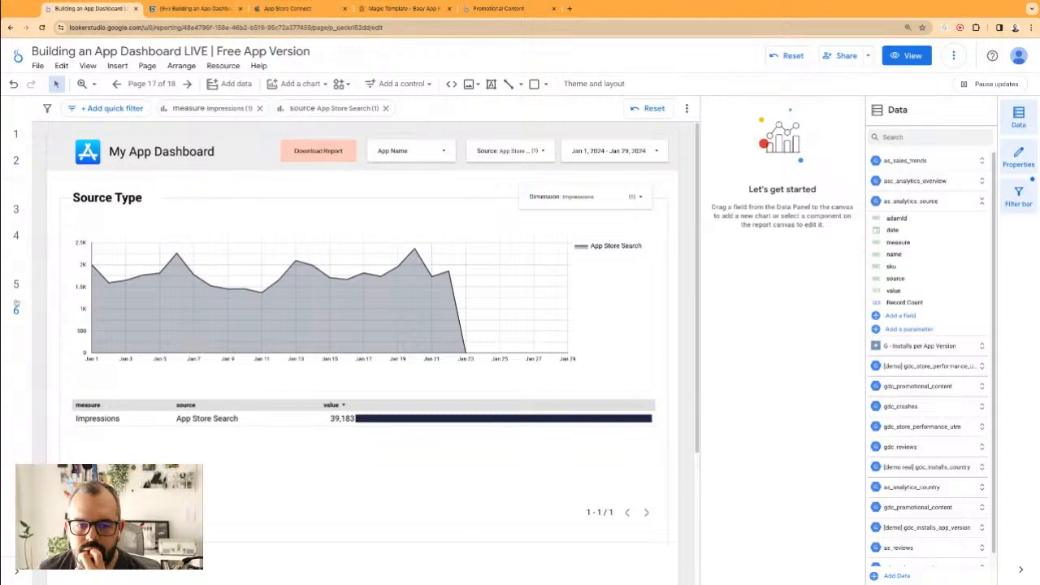
# - Show the report's page list and clear the Impressions measure filter and the App Store Search source filter
pyautogui.click(150, 84)
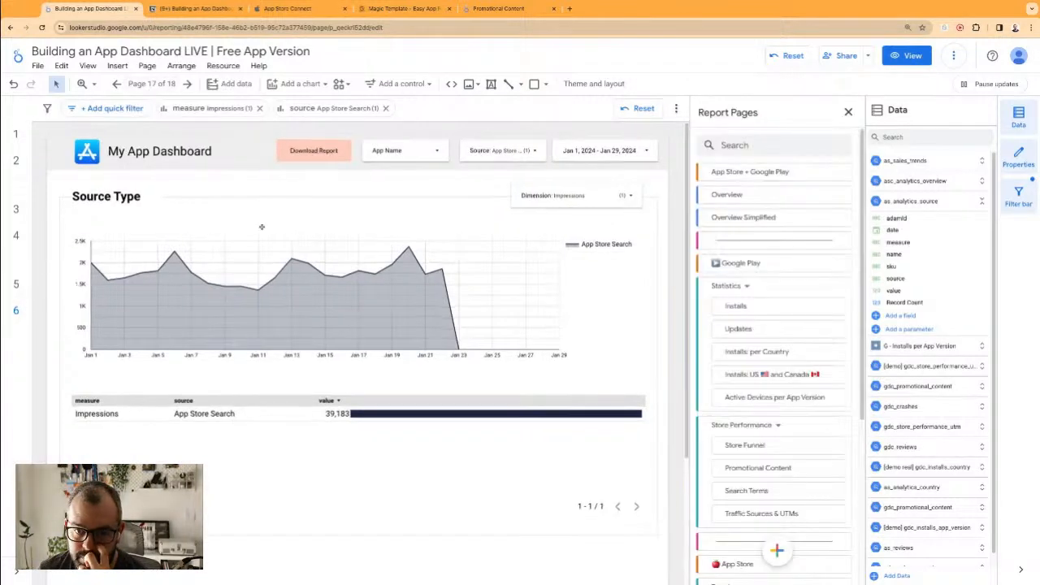
pyautogui.click(259, 108)
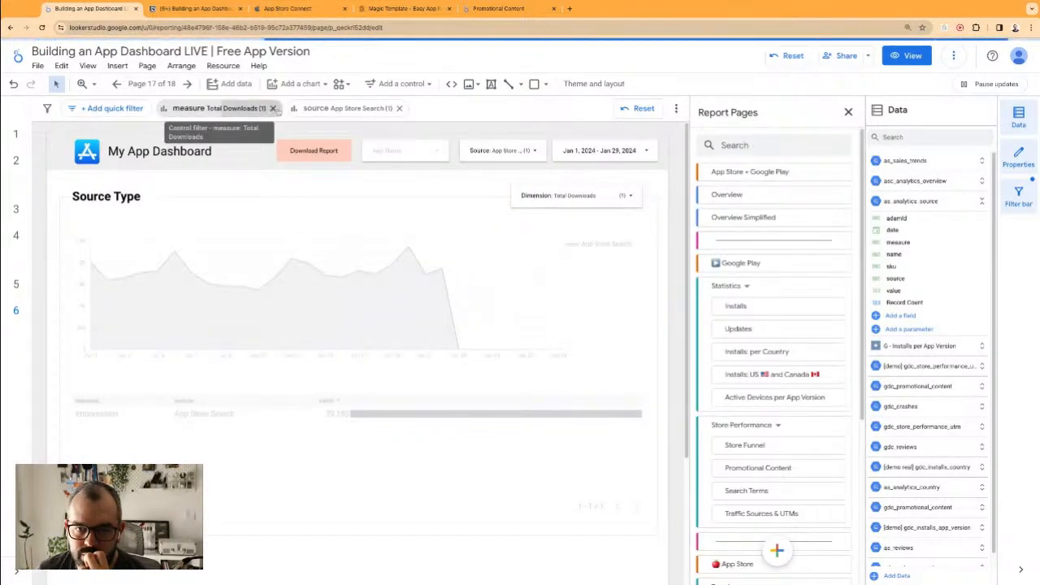
pyautogui.click(269, 108)
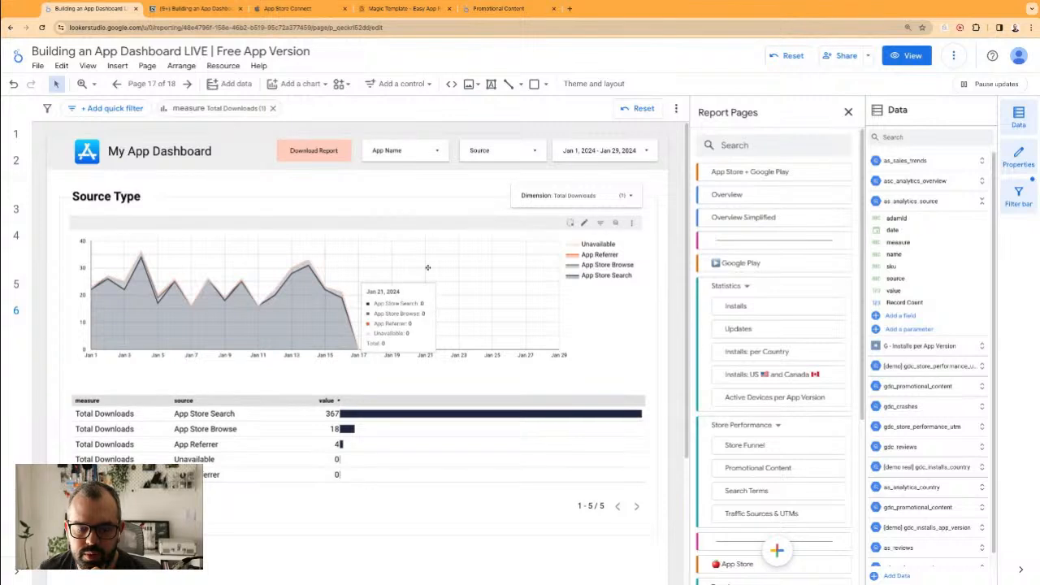
# - Duplicate the Sources page in the Analytics section
pyautogui.scroll(-5, 813, 506)
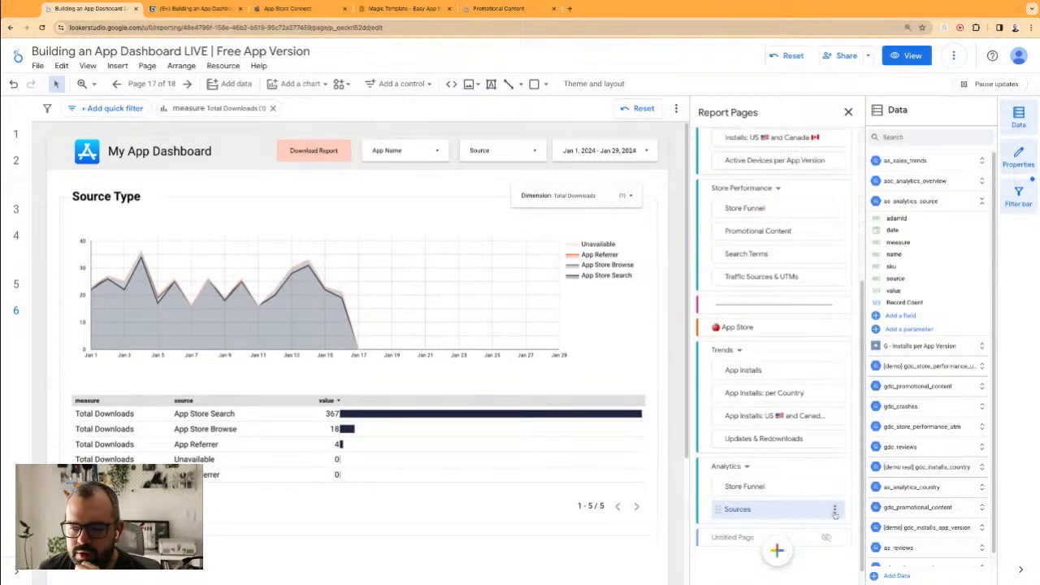
pyautogui.click(835, 510)
pyautogui.click(874, 385)
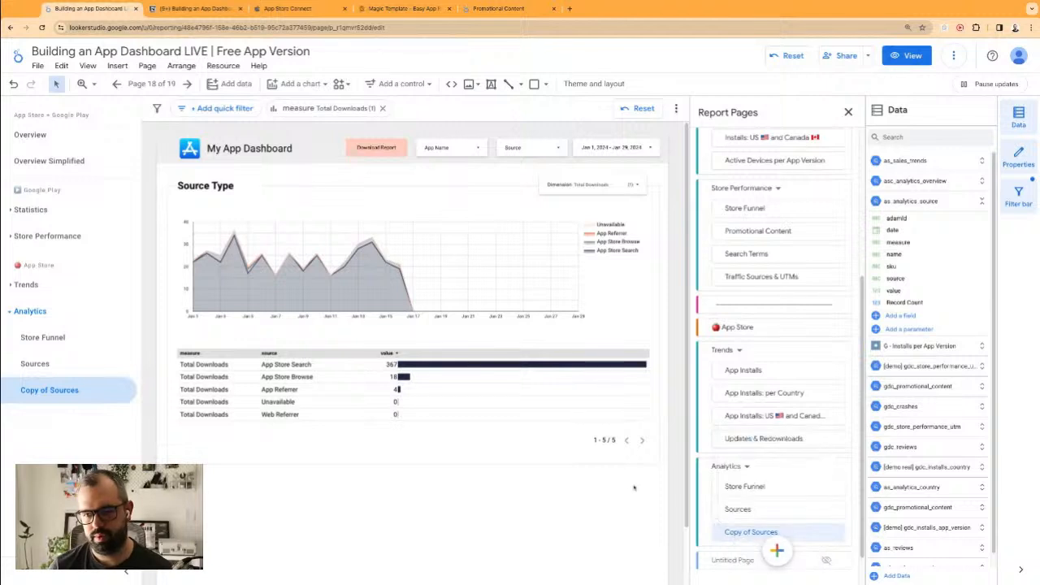
pyautogui.scroll(-1, 756, 496)
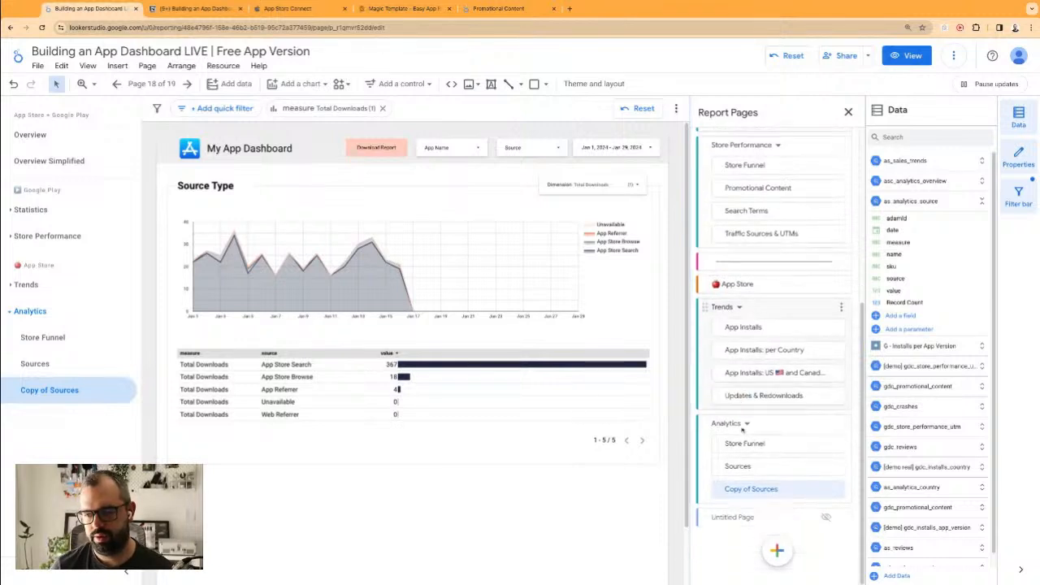
# - Rename the copied page as Custom Product Pages (CPPs)
pyautogui.doubleClick(751, 489)
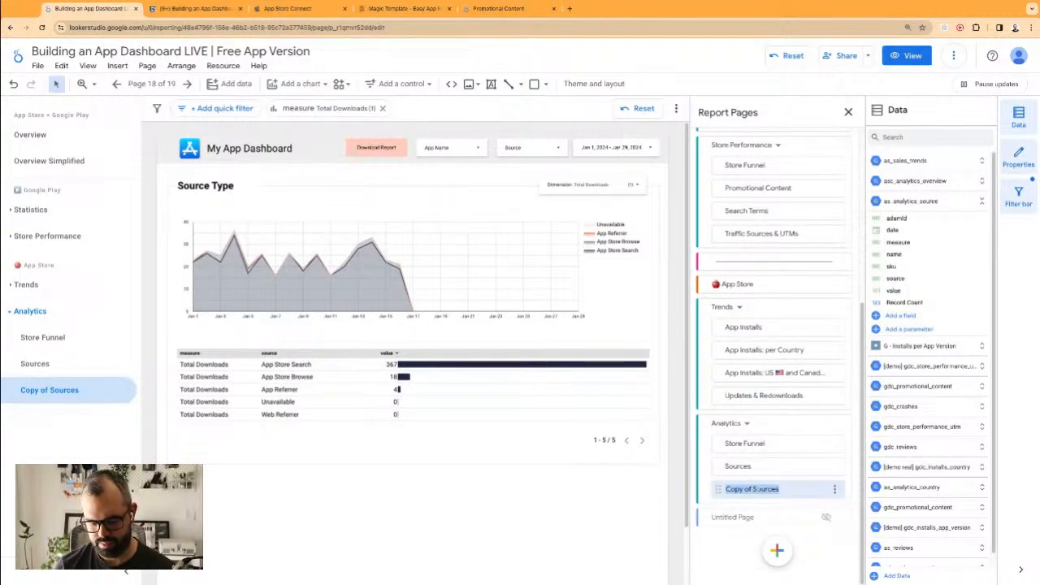
pyautogui.write('Country')
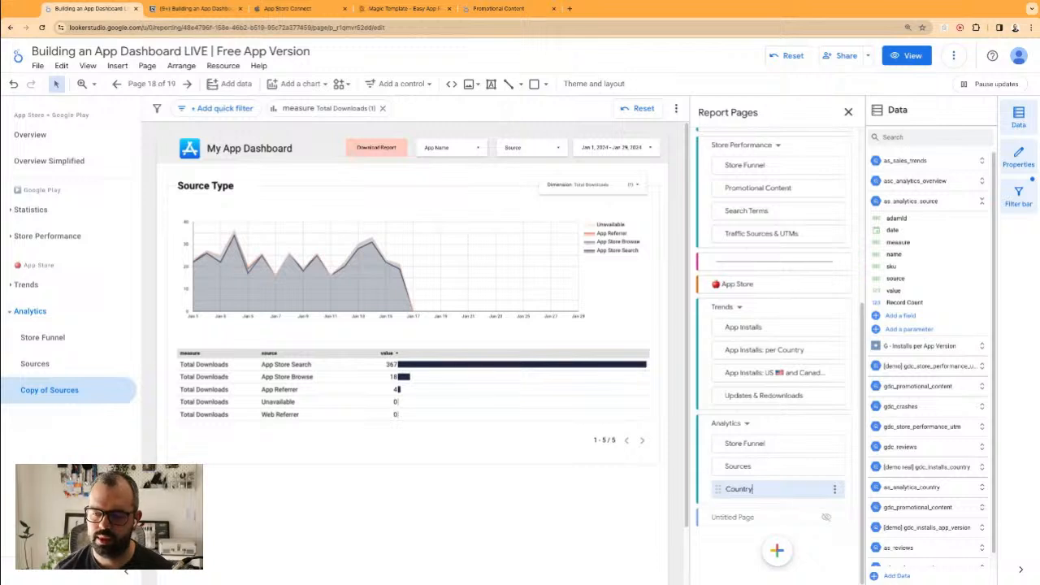
pyautogui.press('Return')
pyautogui.write('Produyct Pag')
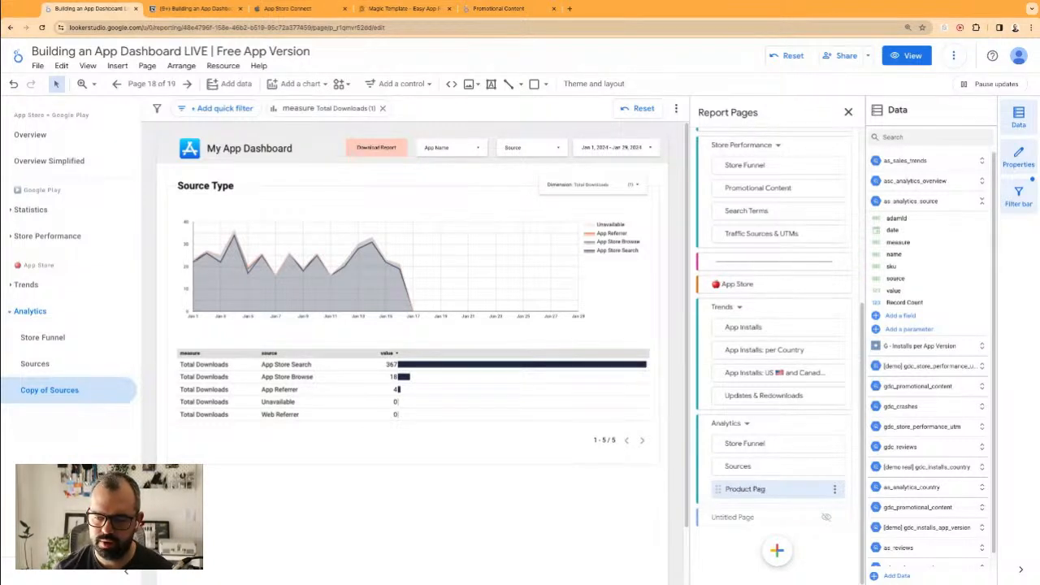
pyautogui.write('Custom')
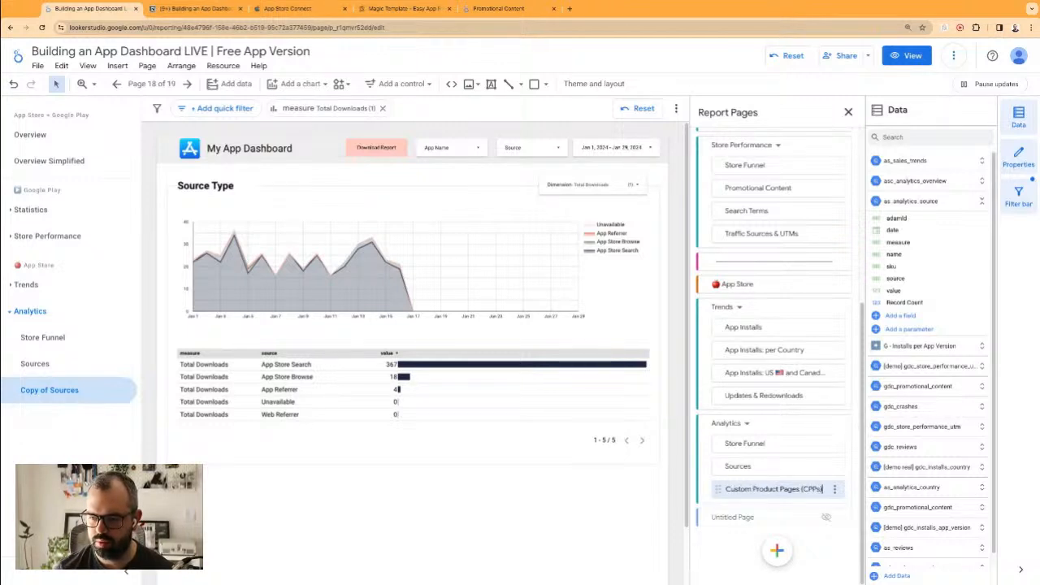
pyautogui.press('Return')
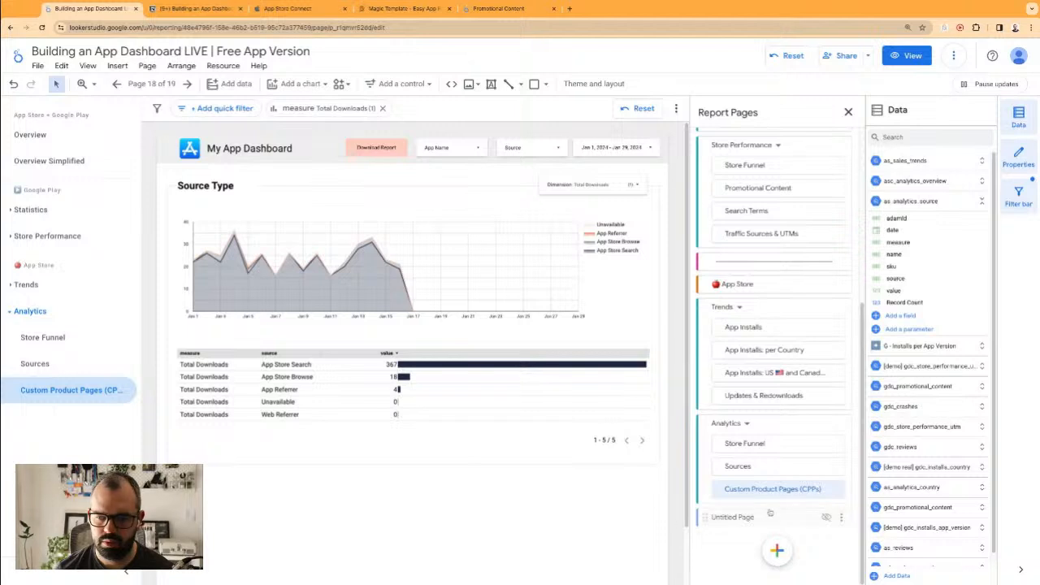
# - Try to shorten the new page's name to Product Pages (CPPs)
pyautogui.doubleClick(815, 491)
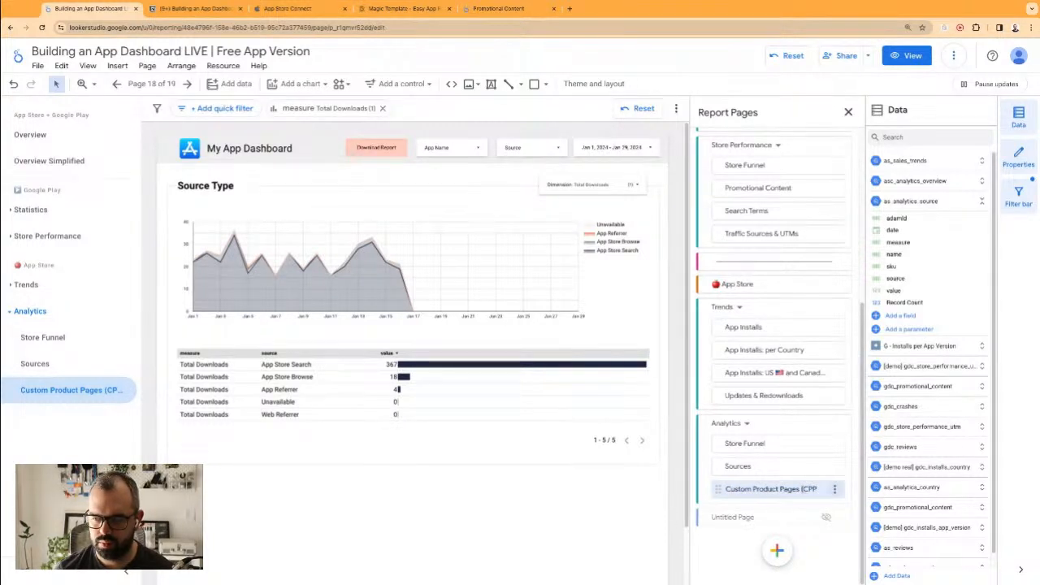
pyautogui.write('s')
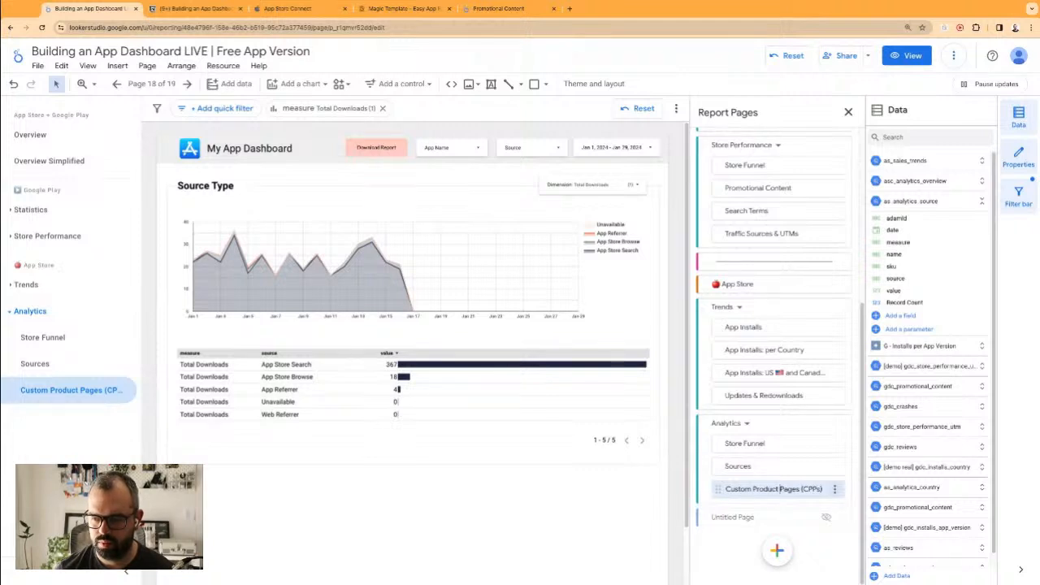
pyautogui.hotkey('alt', 'shift', 'Left')
pyautogui.press('BackSpace')
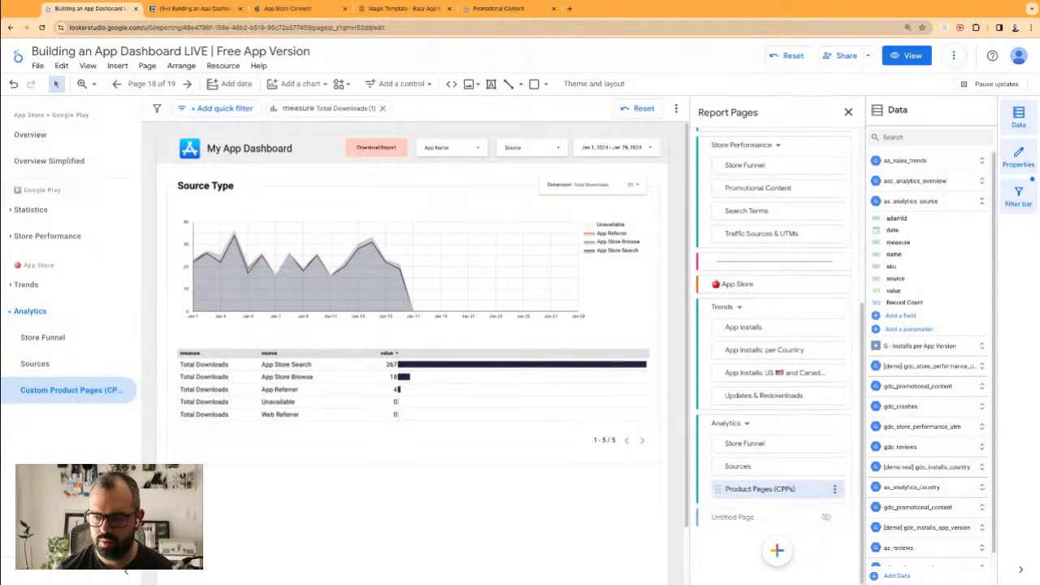
pyautogui.click(566, 517)
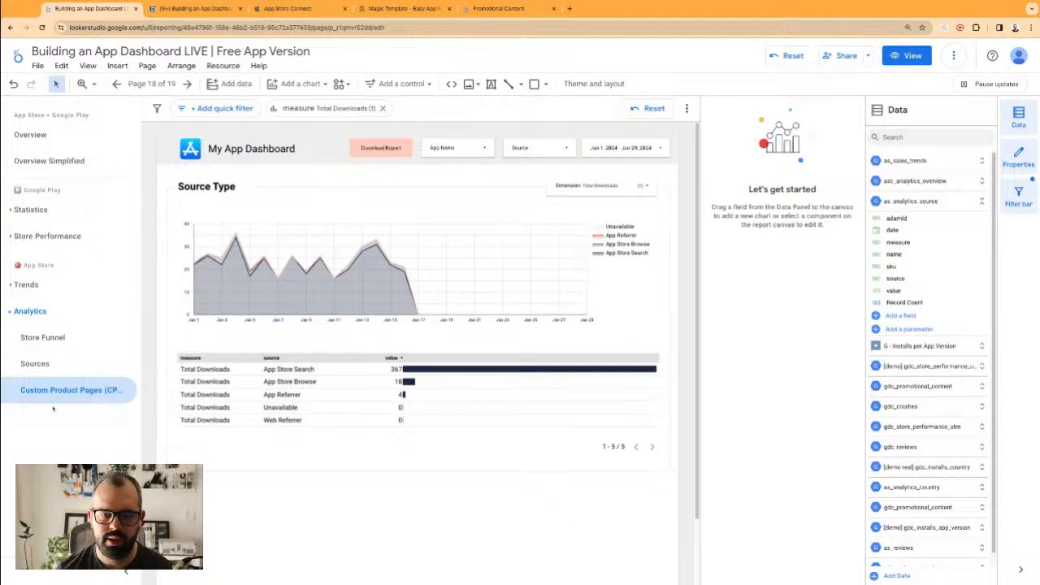
# - Return to the Sources page and create another duplicate of it in the Analytics section
pyautogui.click(38, 368)
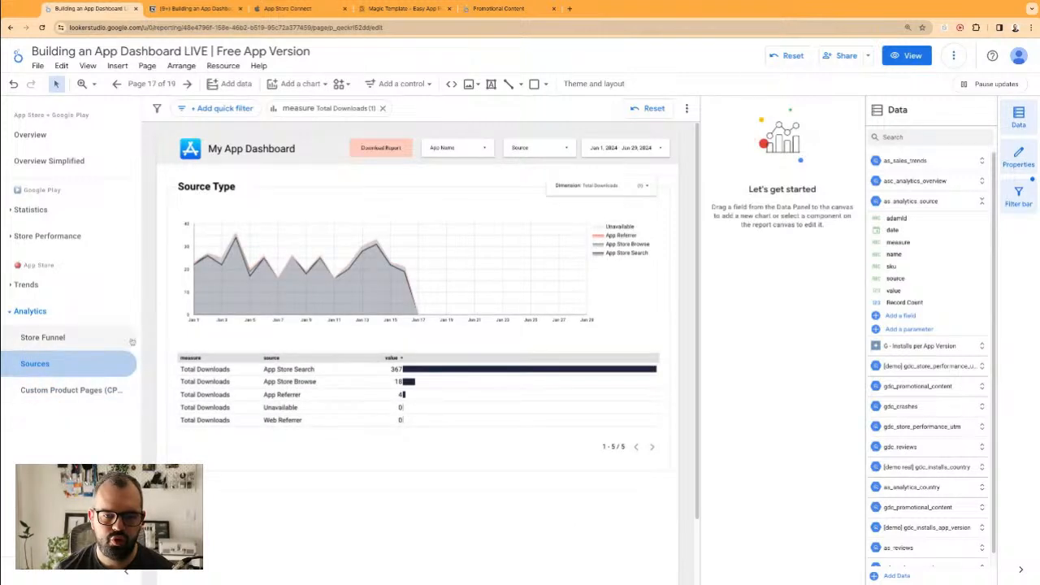
pyautogui.click(47, 236)
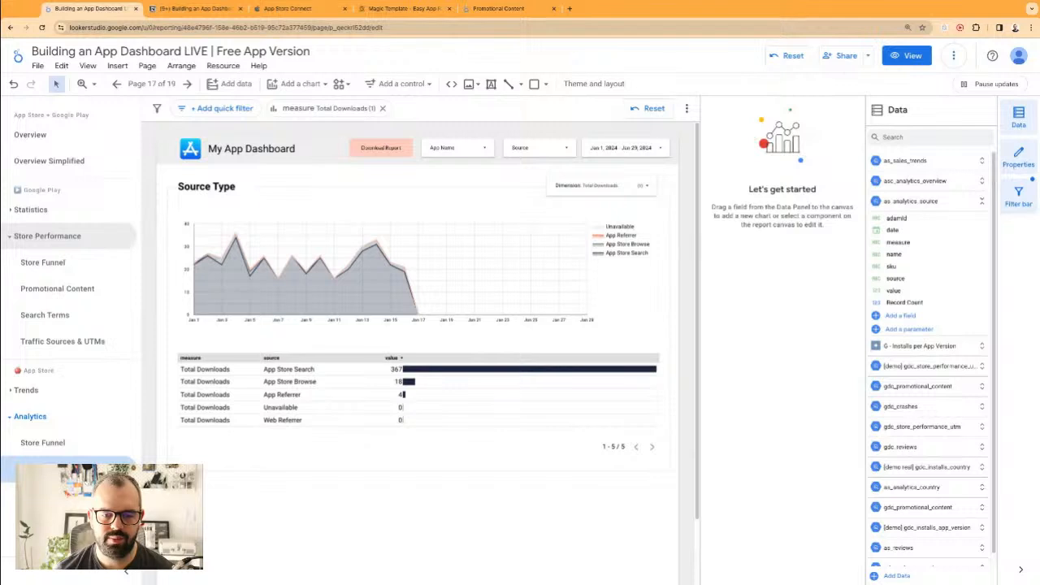
pyautogui.click(151, 84)
pyautogui.scroll(-5, 772, 455)
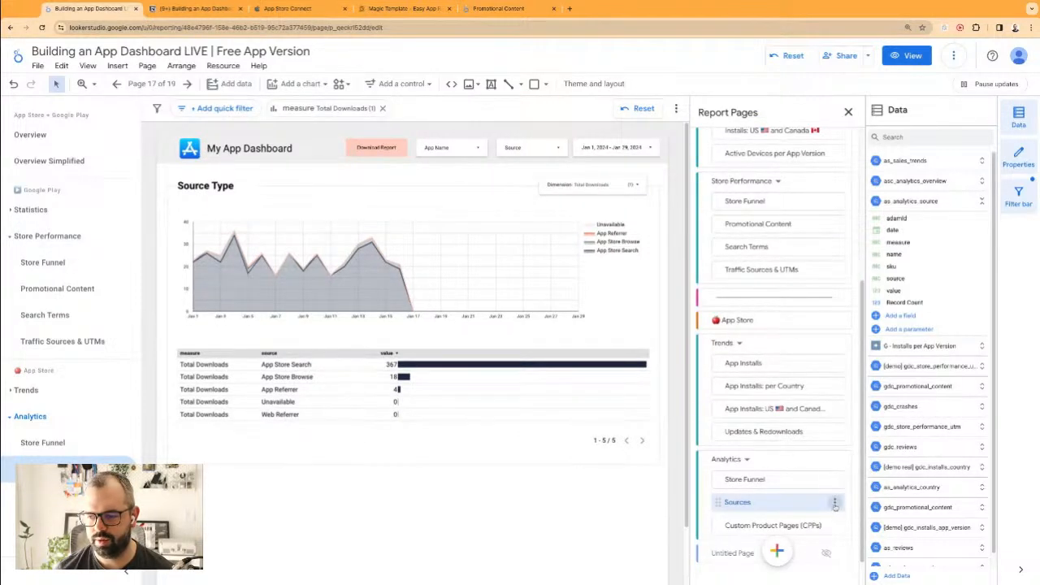
pyautogui.click(835, 503)
pyautogui.click(873, 325)
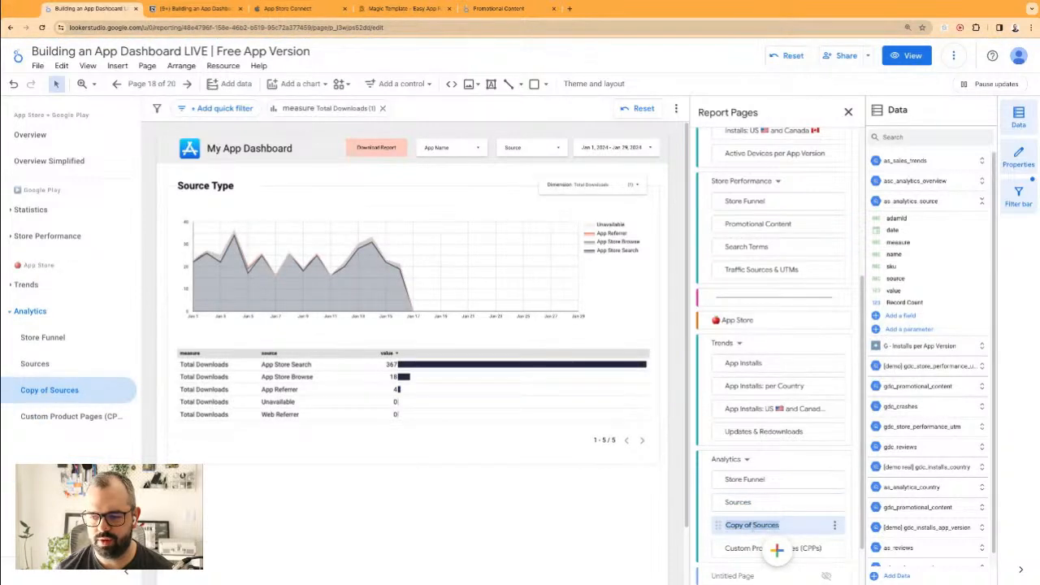
# - Rename the second copied page as Store Search per Country
pyautogui.write('Store Search')
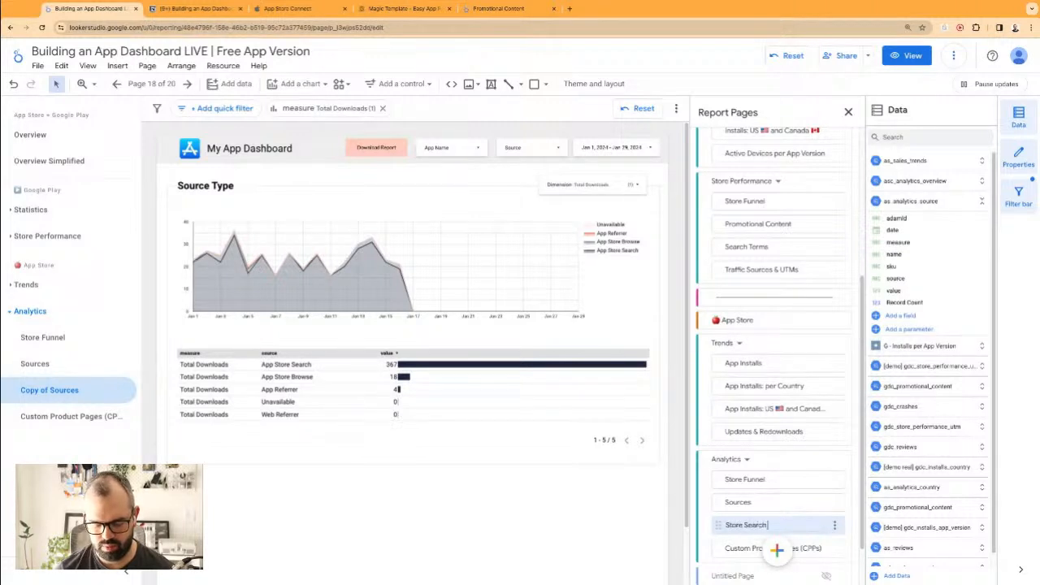
pyautogui.press('BackSpace')
pyautogui.press('BackSpace')
pyautogui.press('BackSpace')
pyautogui.press('BackSpace')
pyautogui.press('BackSpace')
pyautogui.press('BackSpace')
pyautogui.press('BackSpace')
pyautogui.press('BackSpace')
pyautogui.press('BackSpace')
pyautogui.press('BackSpace')
pyautogui.press('BackSpace')
pyautogui.press('BackSpace')
pyautogui.press('BackSpace')
pyautogui.press('BackSpace')
pyautogui.press('BackSpace')
pyautogui.press('BackSpace')
pyautogui.press('BackSpace')
pyautogui.press('BackSpace')
pyautogui.press('BackSpace')
pyautogui.press('BackSpace')
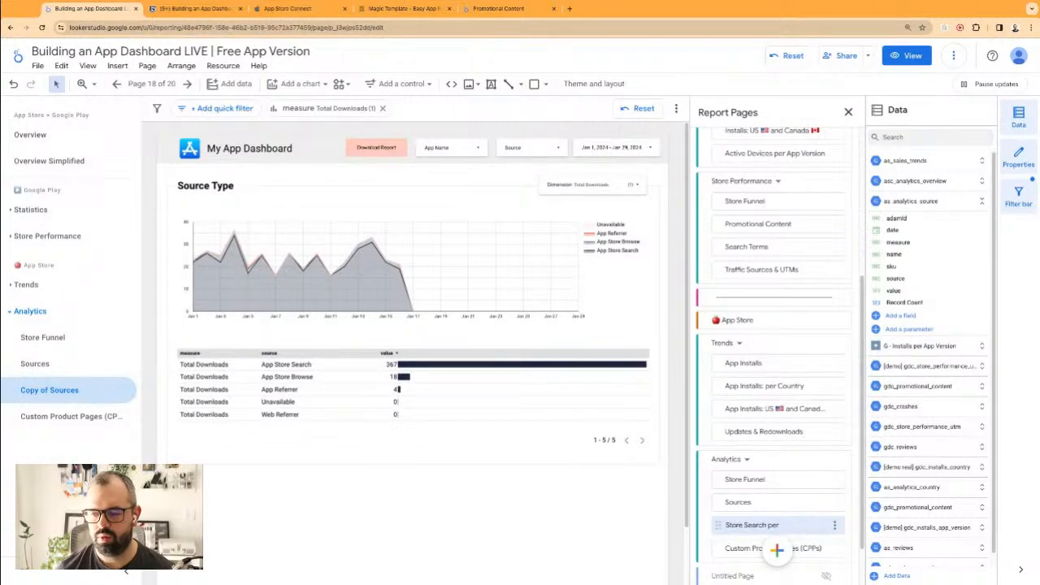
pyautogui.write('Store Sea')
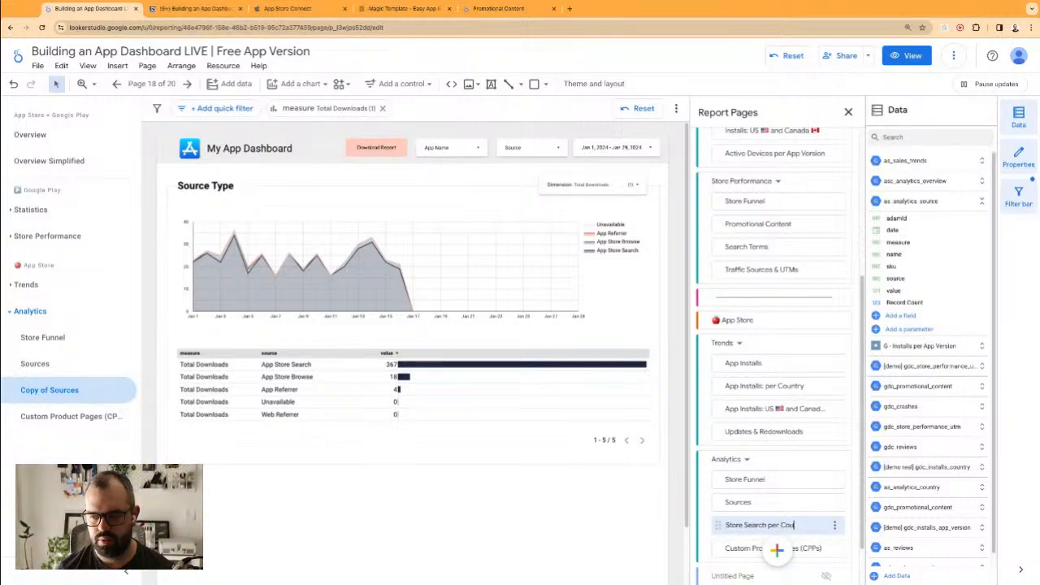
pyautogui.press('Return')
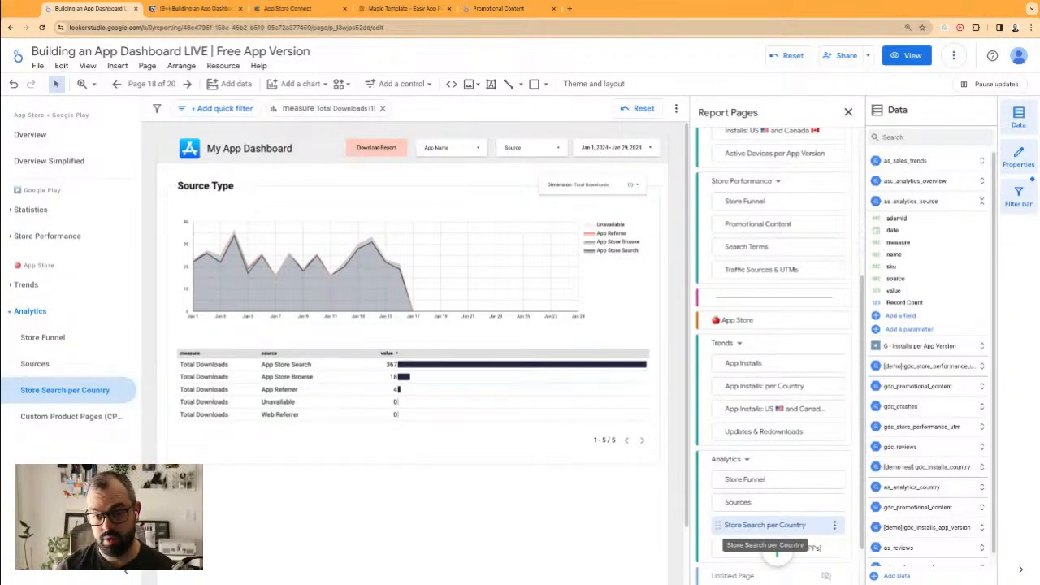
# - Switch the data source of both charts and the measure, Source and App Name controls to as_analytics_country
pyautogui.click(512, 420)
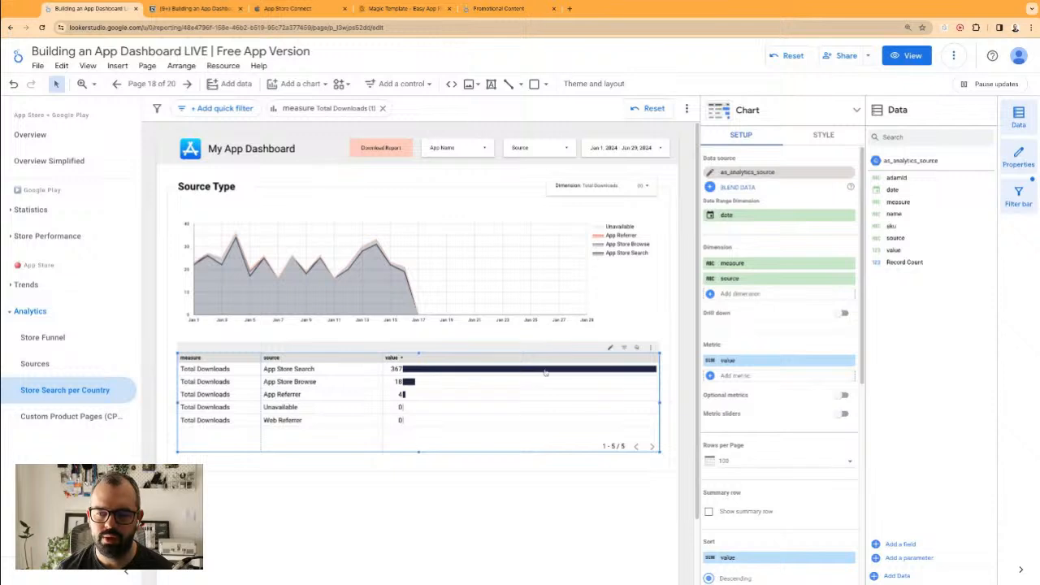
pyautogui.keyDown('shift'); pyautogui.click(523, 302); pyautogui.keyUp('shift')
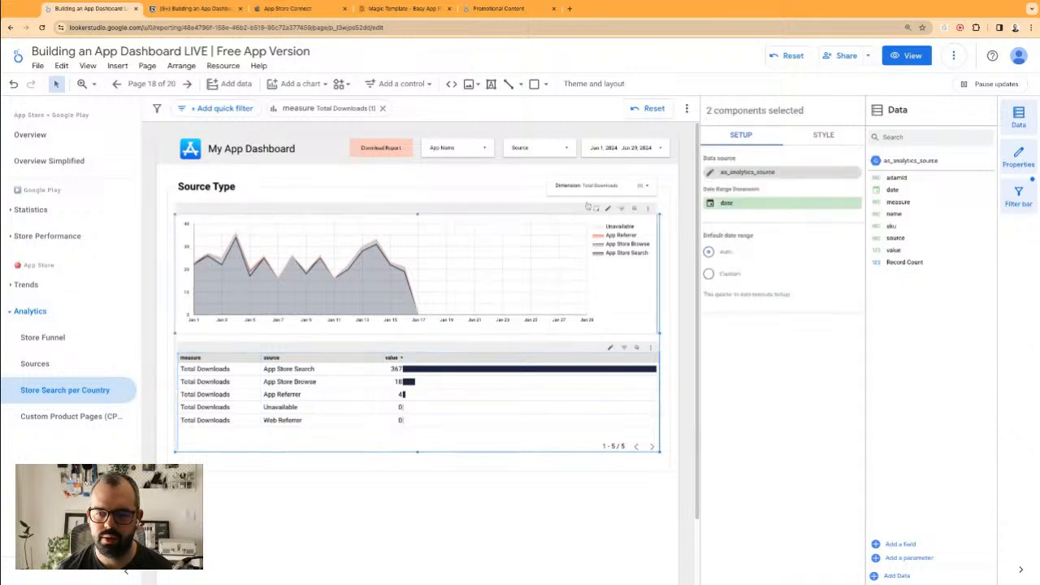
pyautogui.keyDown('shift'); pyautogui.click(592, 185); pyautogui.keyUp('shift')
pyautogui.keyDown('shift'); pyautogui.click(541, 149); pyautogui.keyUp('shift')
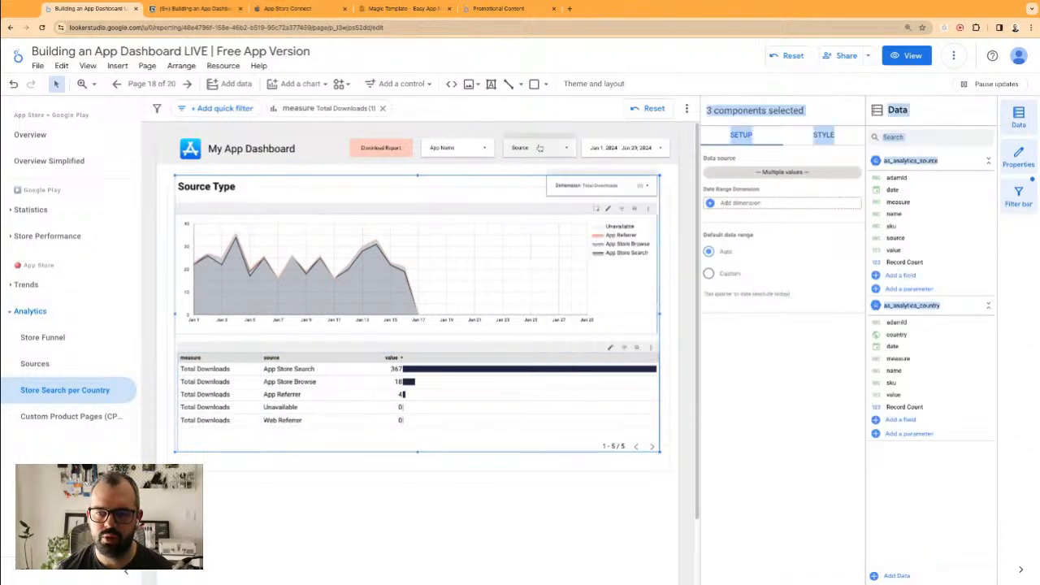
pyautogui.keyDown('shift'); pyautogui.click(543, 147); pyautogui.keyUp('shift')
pyautogui.keyDown('shift'); pyautogui.click(455, 147); pyautogui.keyUp('shift')
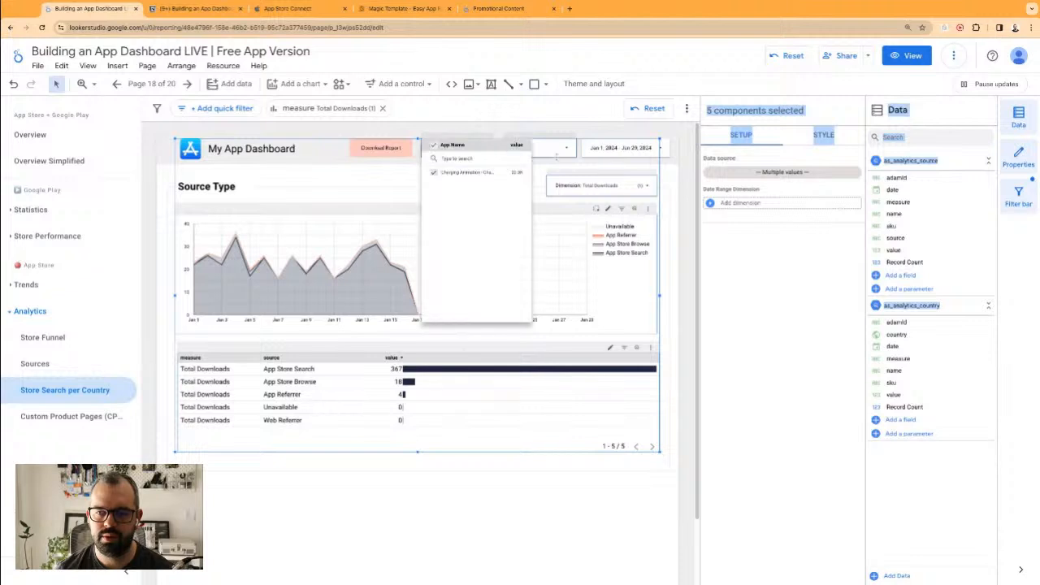
pyautogui.click(792, 173)
pyautogui.click(855, 176)
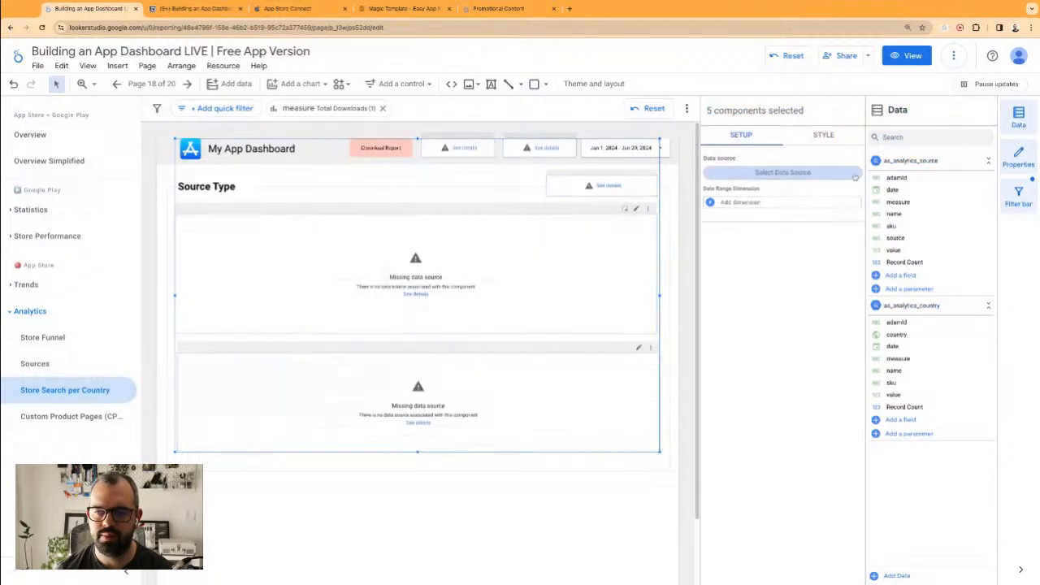
pyautogui.click(824, 175)
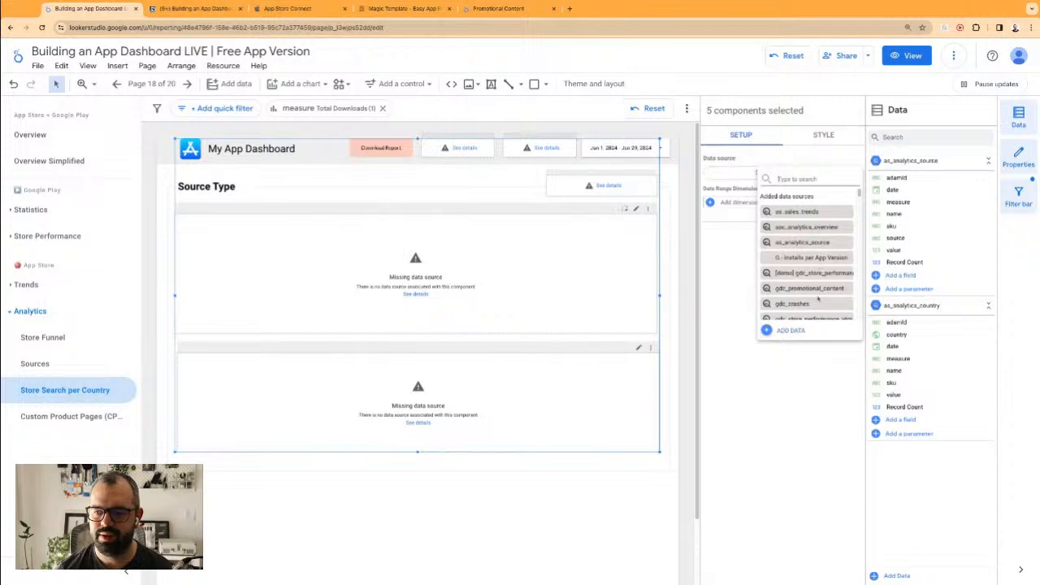
pyautogui.write('countr')
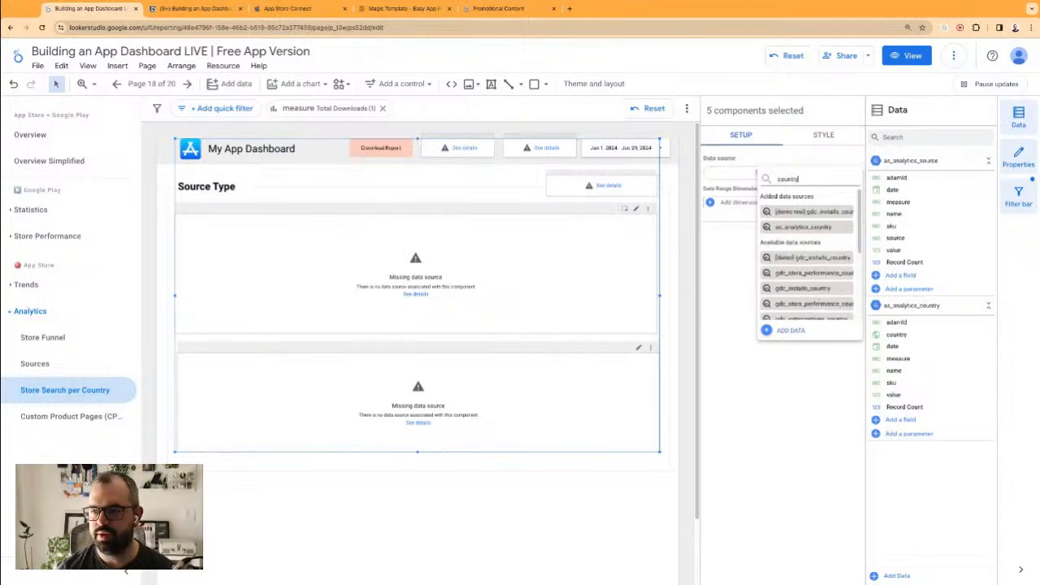
pyautogui.write('y')
pyautogui.click(815, 227)
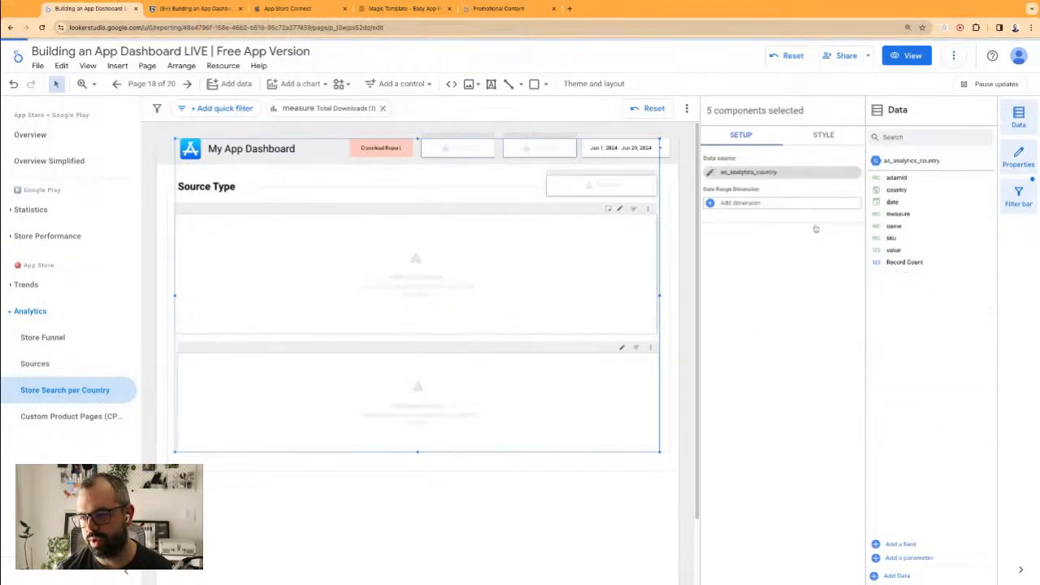
# - Set the area chart's breakdown dimension to country
pyautogui.click(461, 512)
pyautogui.click(445, 280)
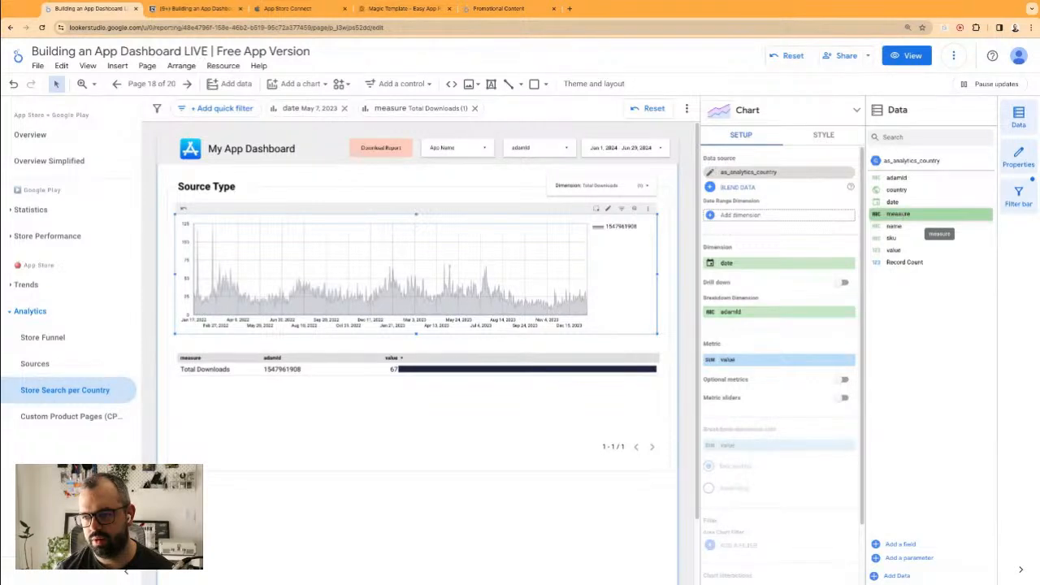
pyautogui.click(902, 189)
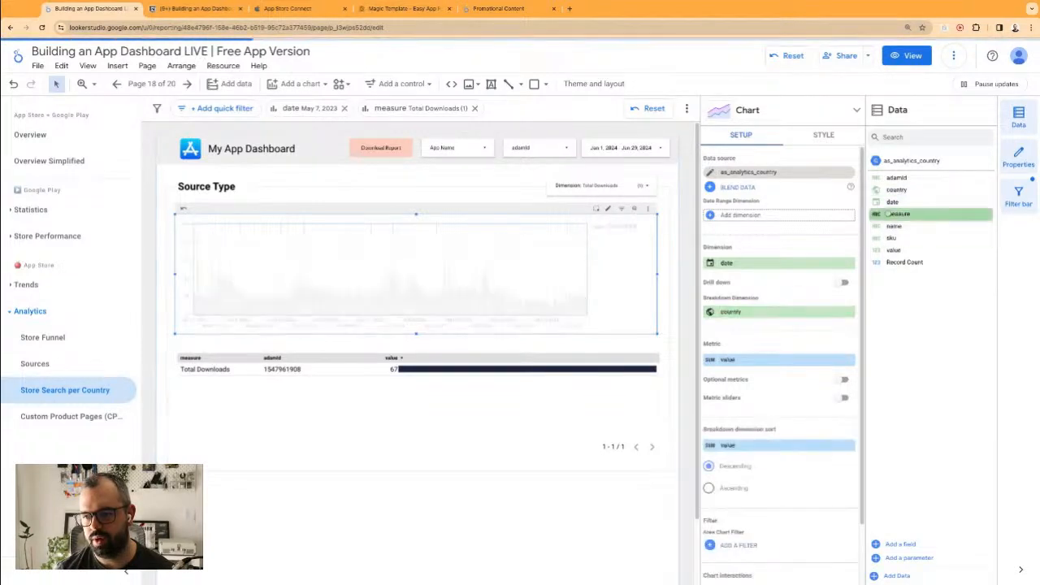
# - Replace the adamId dimension with country in the table, keeping value as its only metric
pyautogui.click(517, 427)
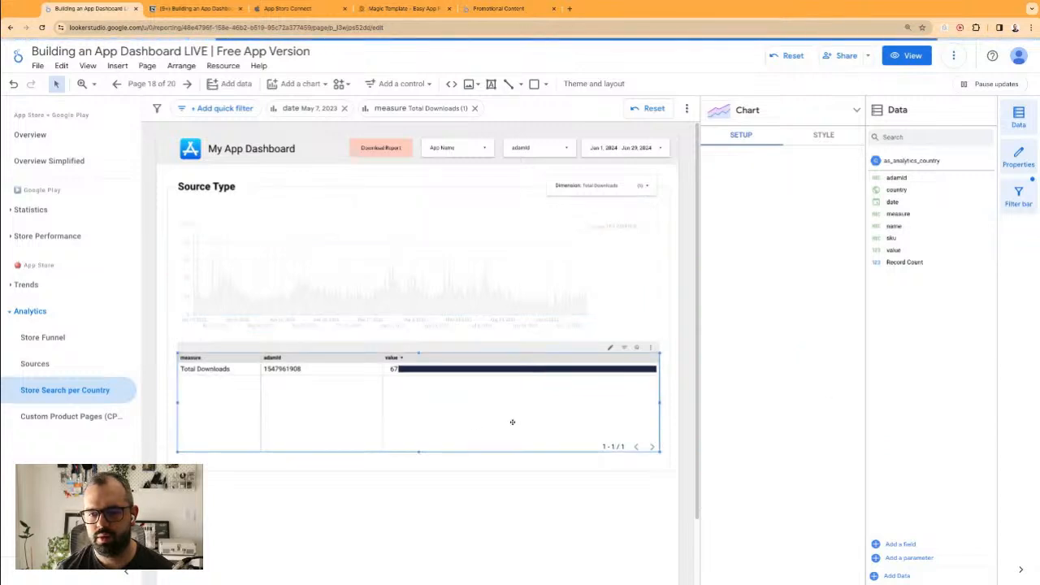
pyautogui.click(900, 192)
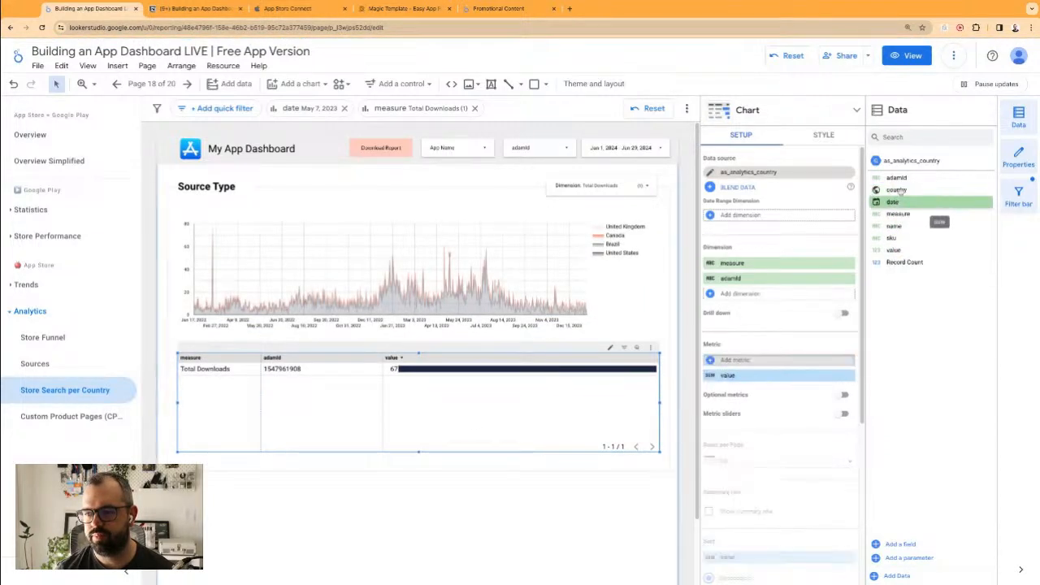
pyautogui.moveTo(900, 192); pyautogui.dragTo(779, 360)
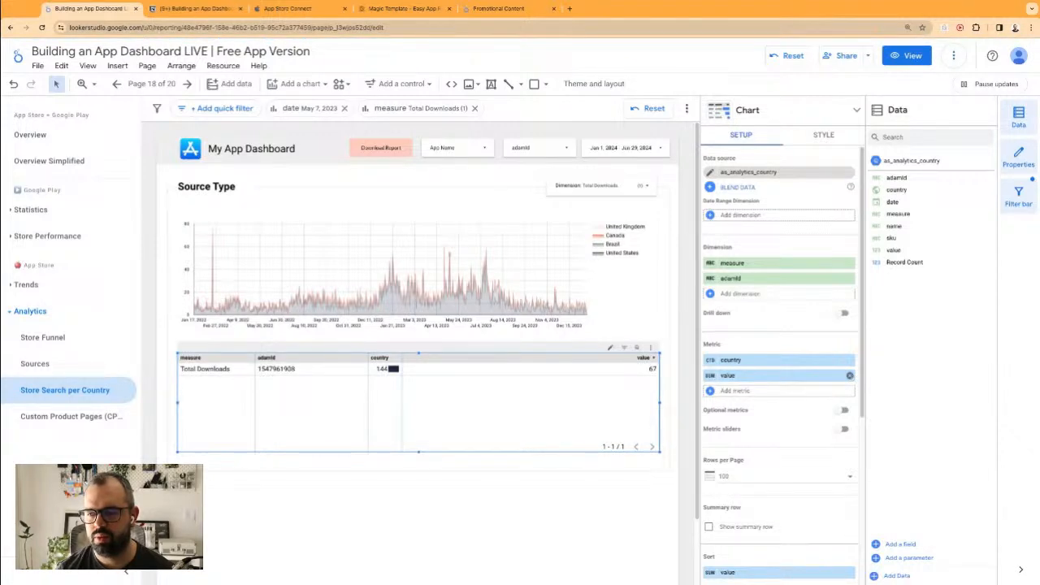
pyautogui.click(850, 361)
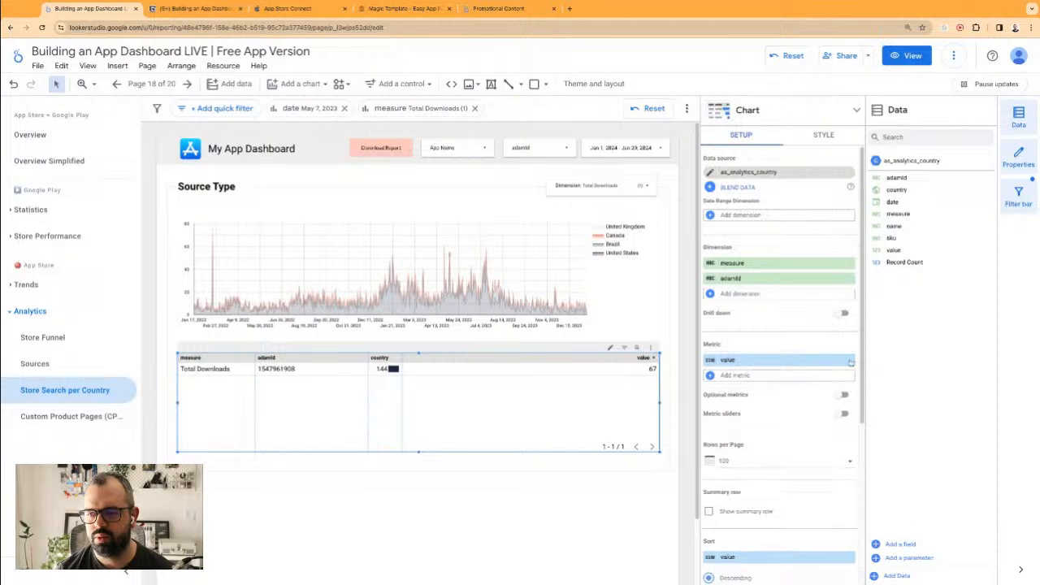
pyautogui.moveTo(896, 189); pyautogui.dragTo(765, 291)
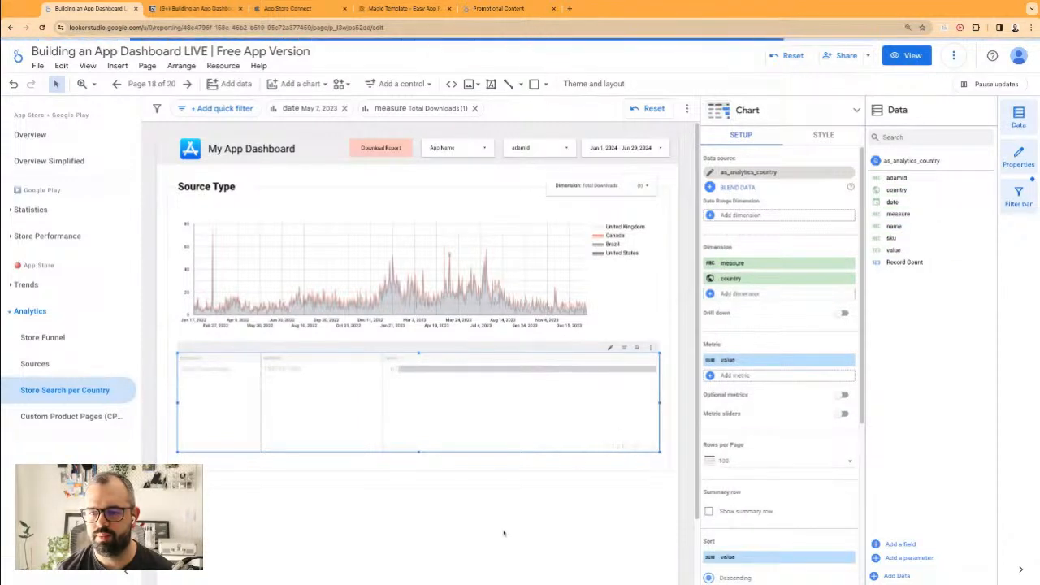
pyautogui.click(407, 484)
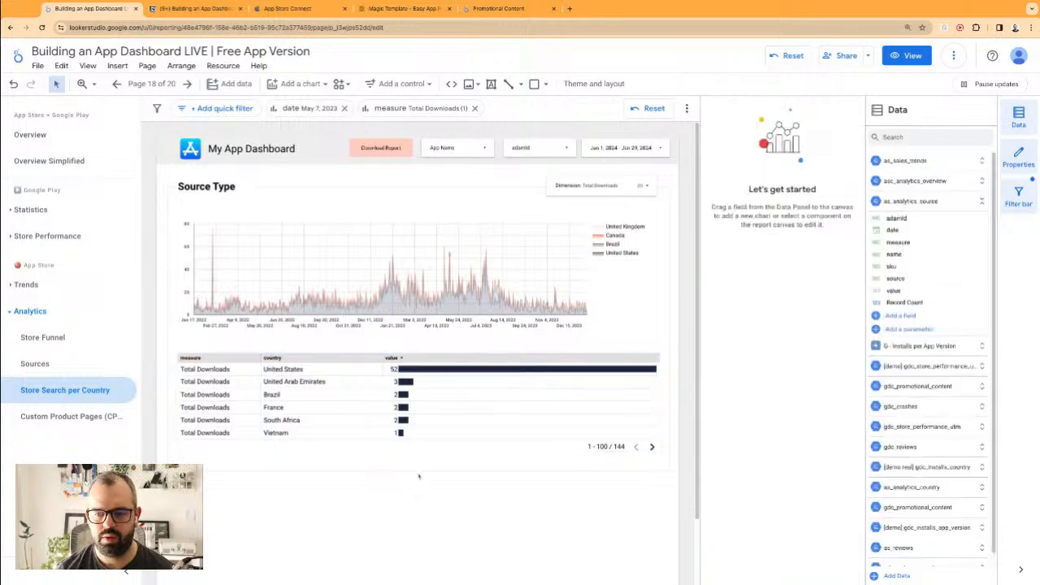
# - Extend the white background rectangle and the country table downward to make room for more rows
pyautogui.click(418, 471)
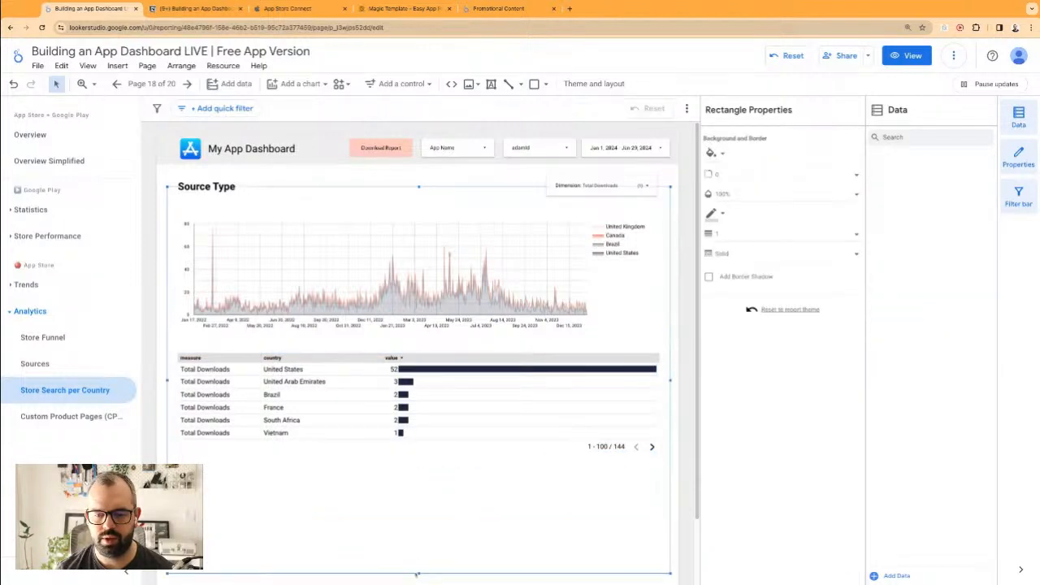
pyautogui.click(329, 398)
pyautogui.moveTo(422, 454); pyautogui.dragTo(409, 559)
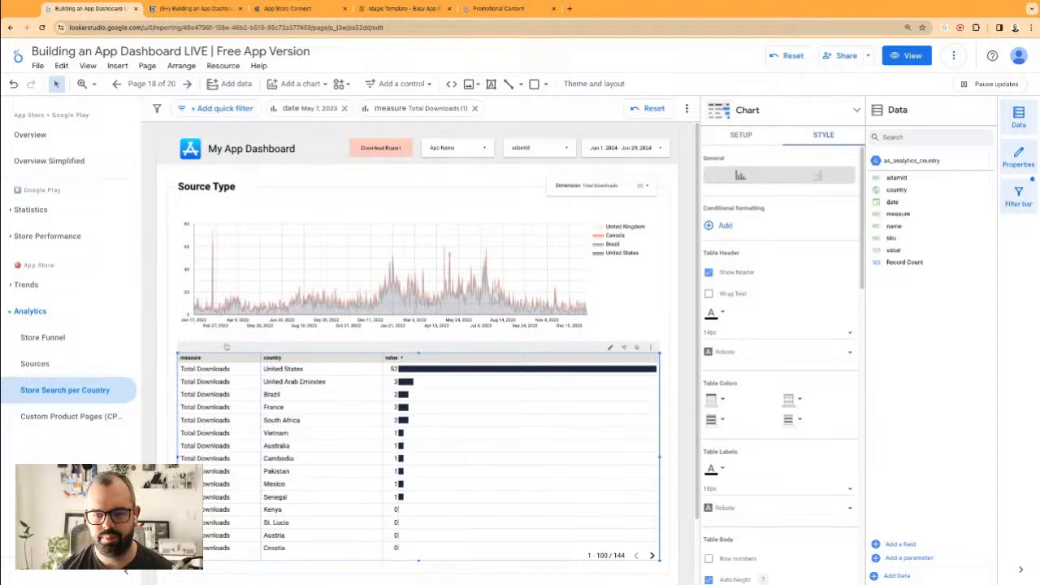
# - Remove the date cross-filter that was applied by selecting points on the area chart
pyautogui.click(350, 280)
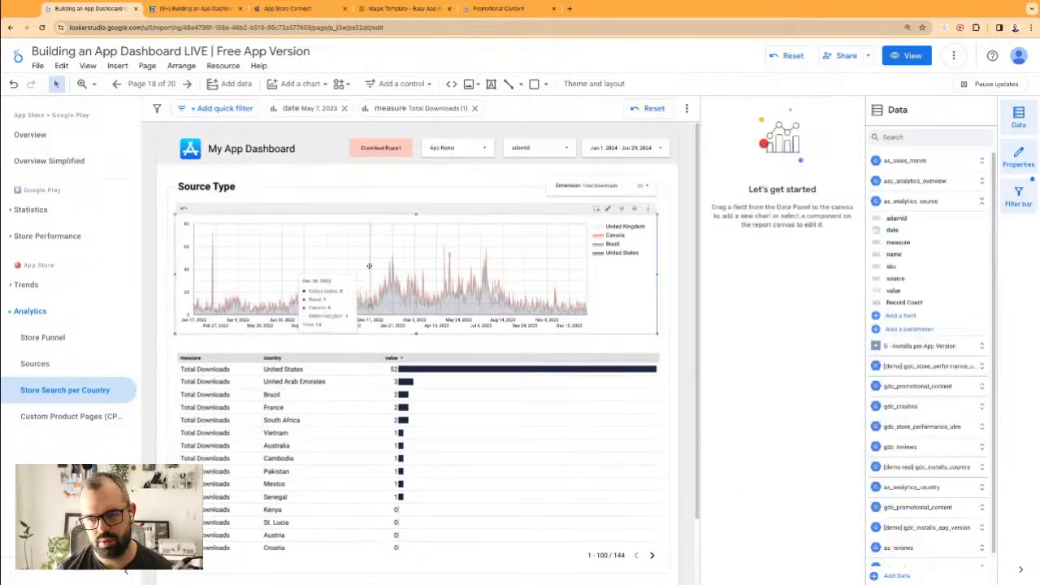
pyautogui.click(355, 304)
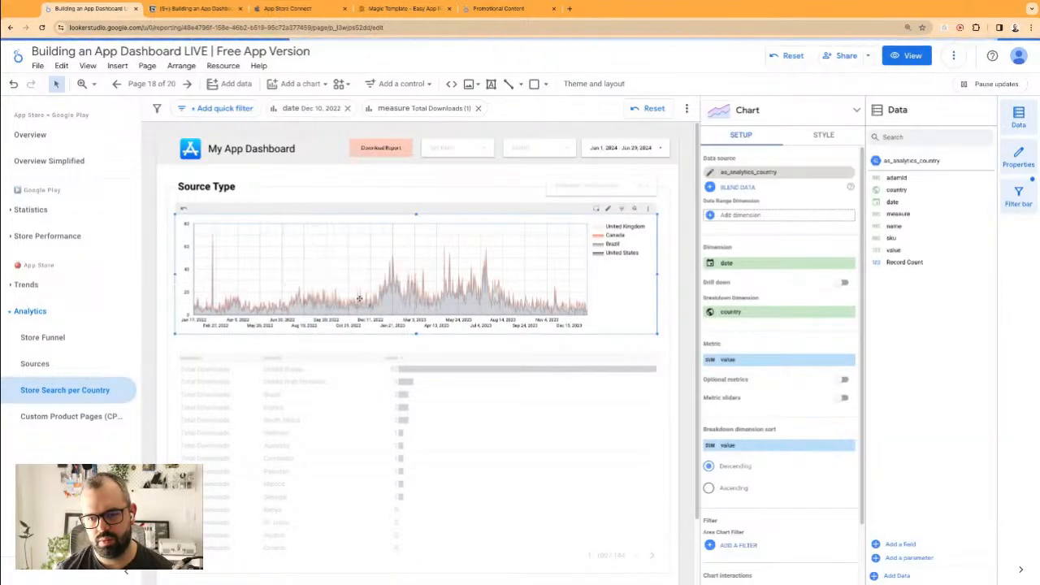
pyautogui.click(314, 202)
pyautogui.click(315, 184)
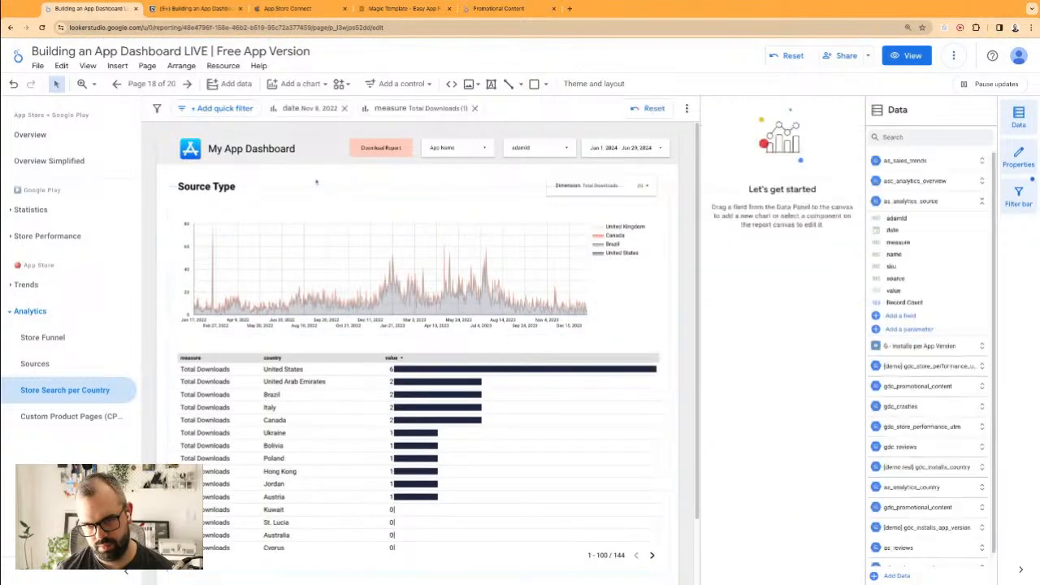
pyautogui.click(343, 108)
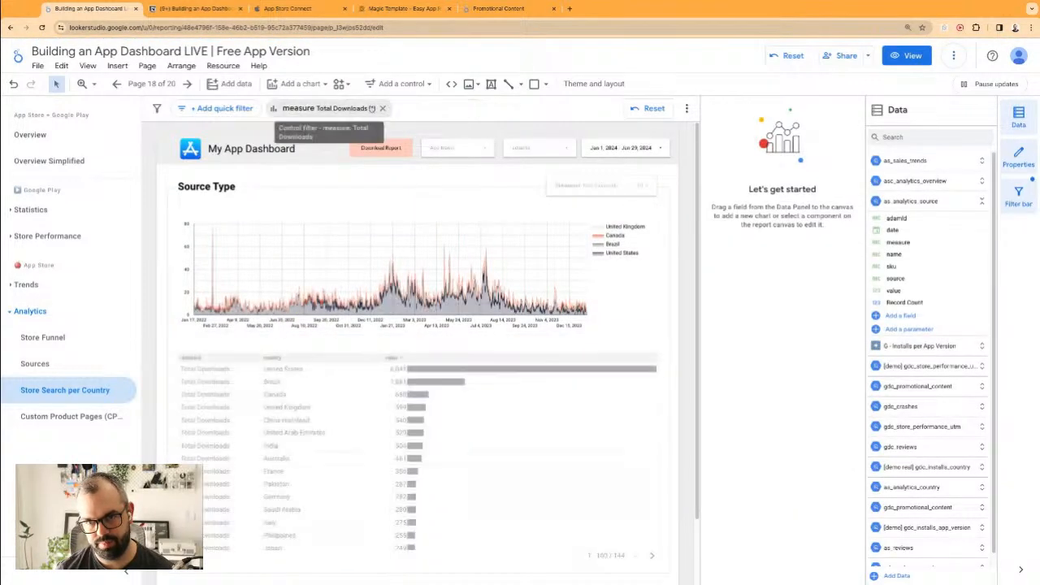
pyautogui.click(379, 108)
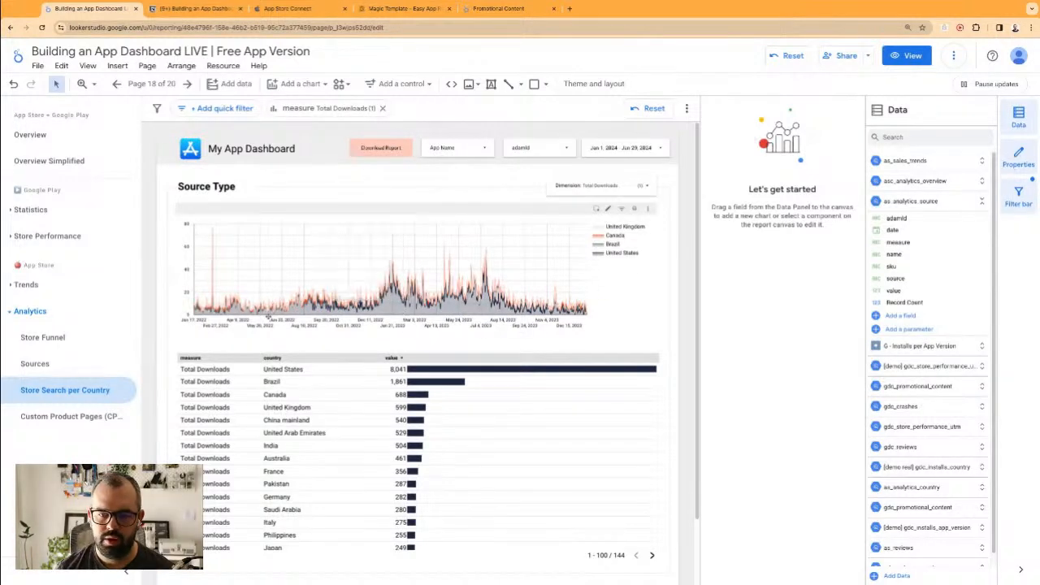
# - Limit the area chart to 3 series
pyautogui.click(588, 283)
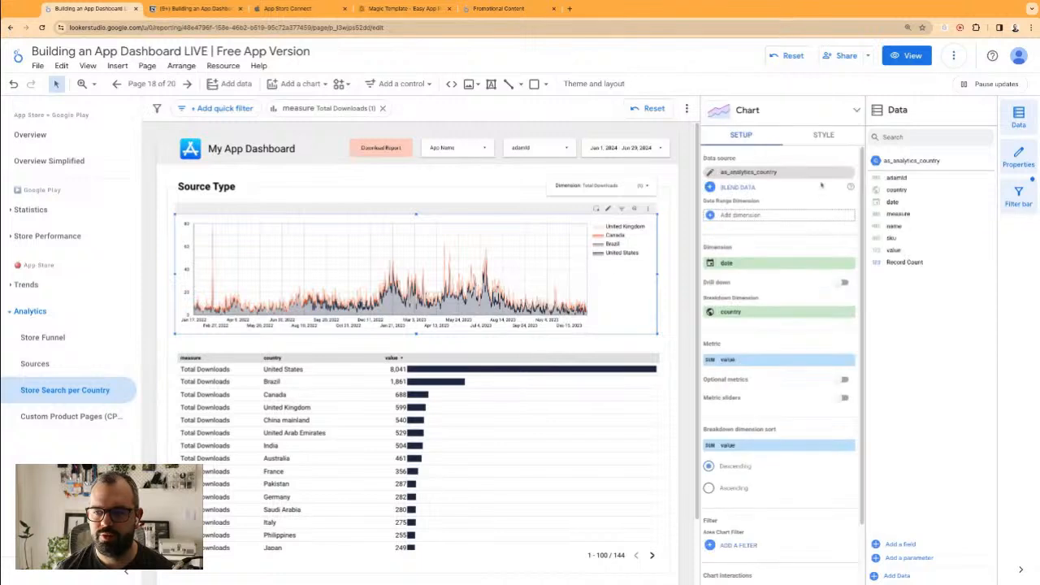
pyautogui.click(824, 135)
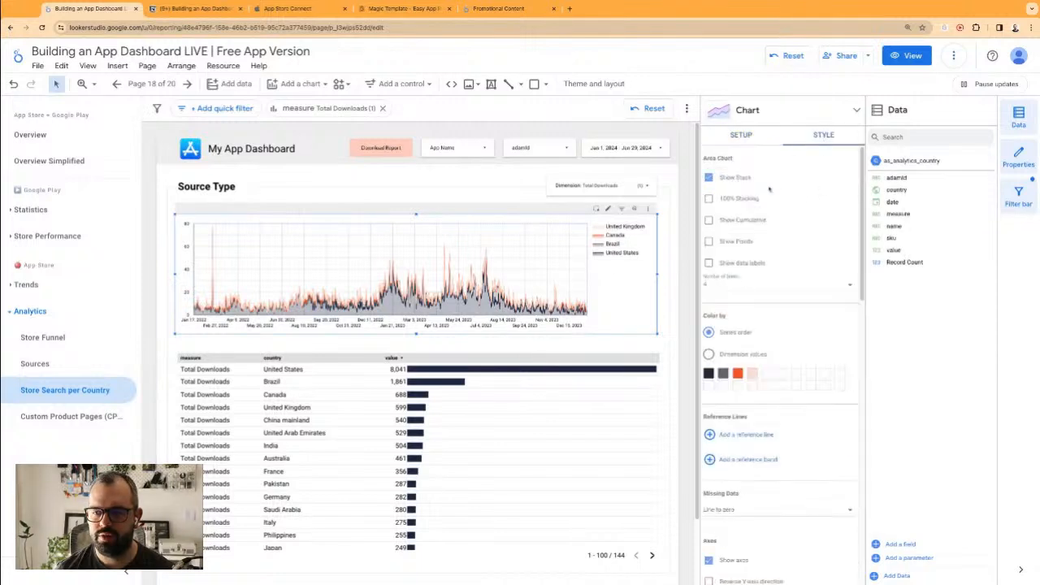
pyautogui.click(742, 286)
pyautogui.click(741, 272)
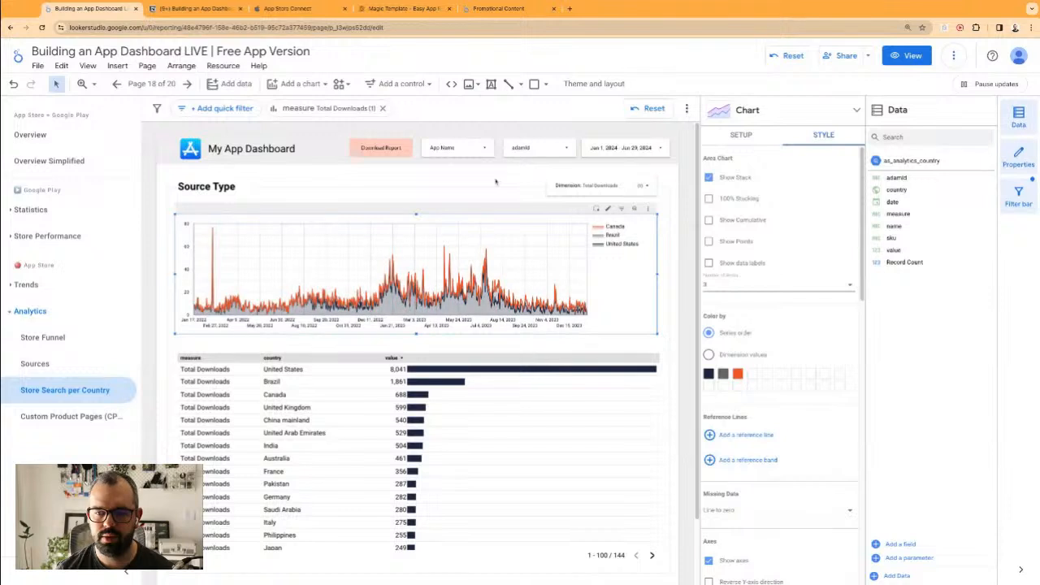
pyautogui.click(422, 186)
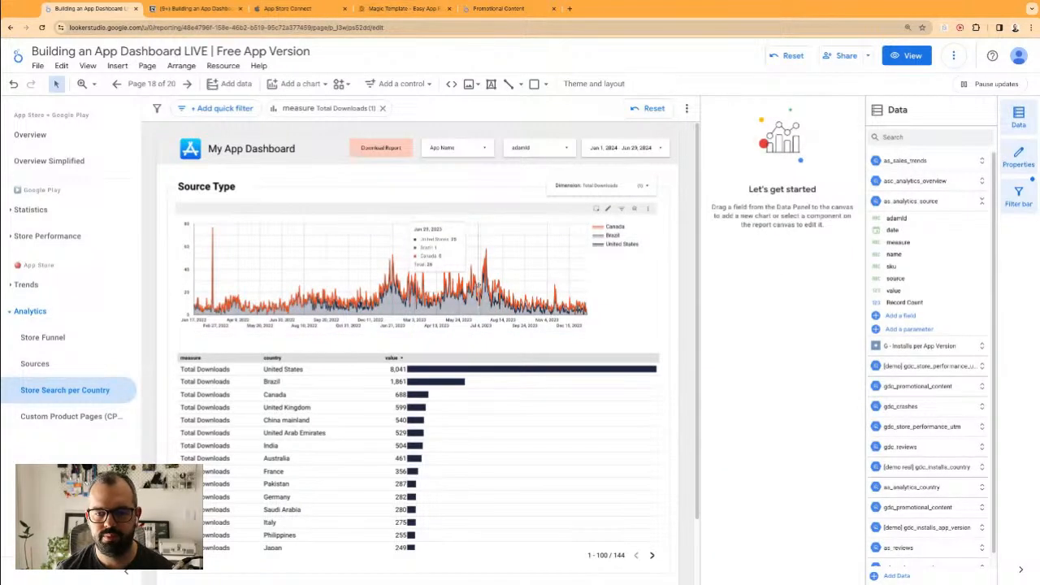
# - Set date as the date range dimension for both the area chart and the country table
pyautogui.click(439, 244)
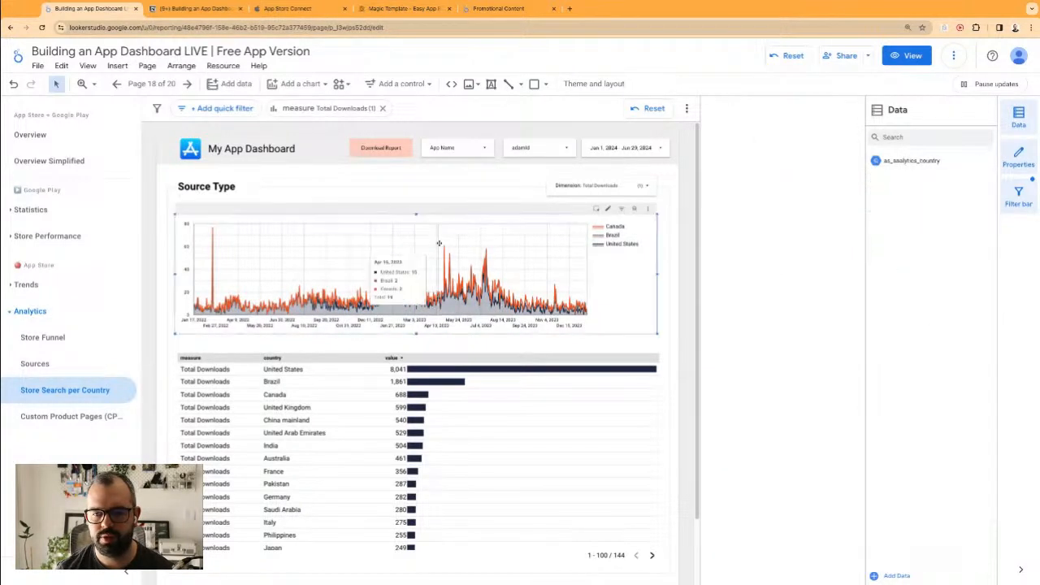
pyautogui.keyDown('shift'); pyautogui.click(591, 393); pyautogui.keyUp('shift')
pyautogui.click(746, 203)
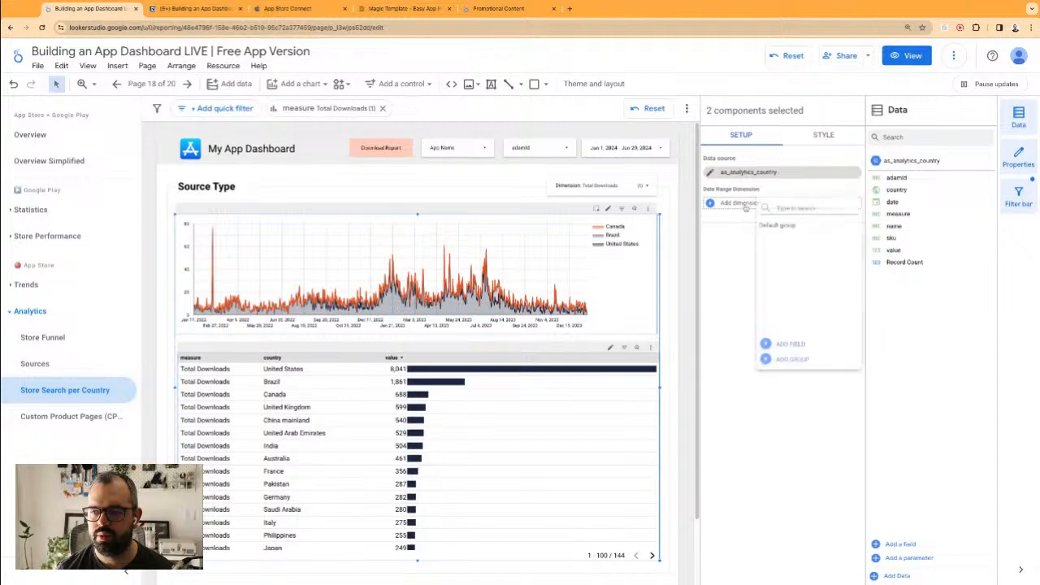
pyautogui.click(772, 239)
pyautogui.click(458, 185)
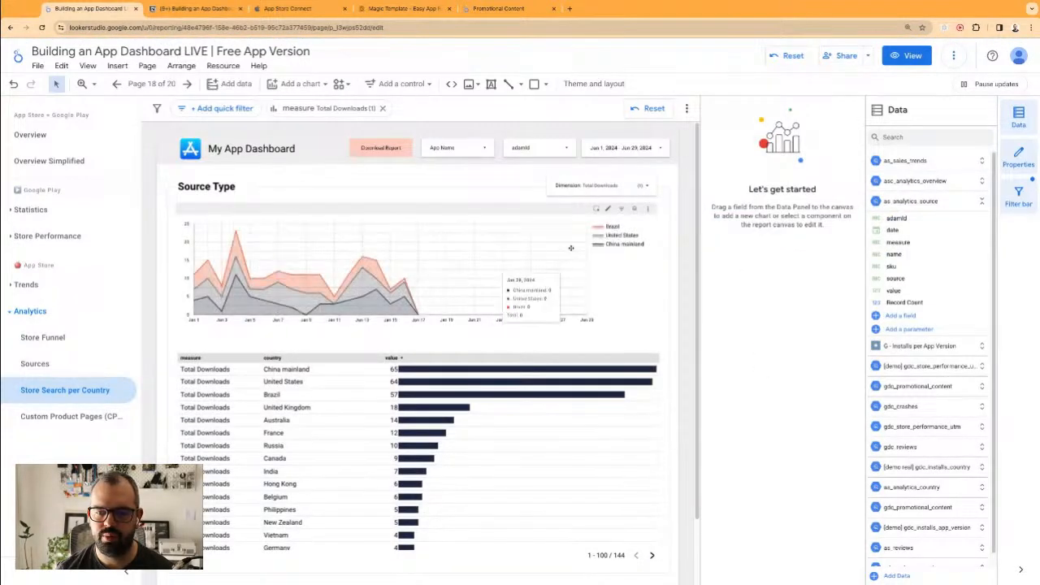
# - Set the area chart to 5 series and give the fifth series the custom light grey-purple colour
pyautogui.click(452, 280)
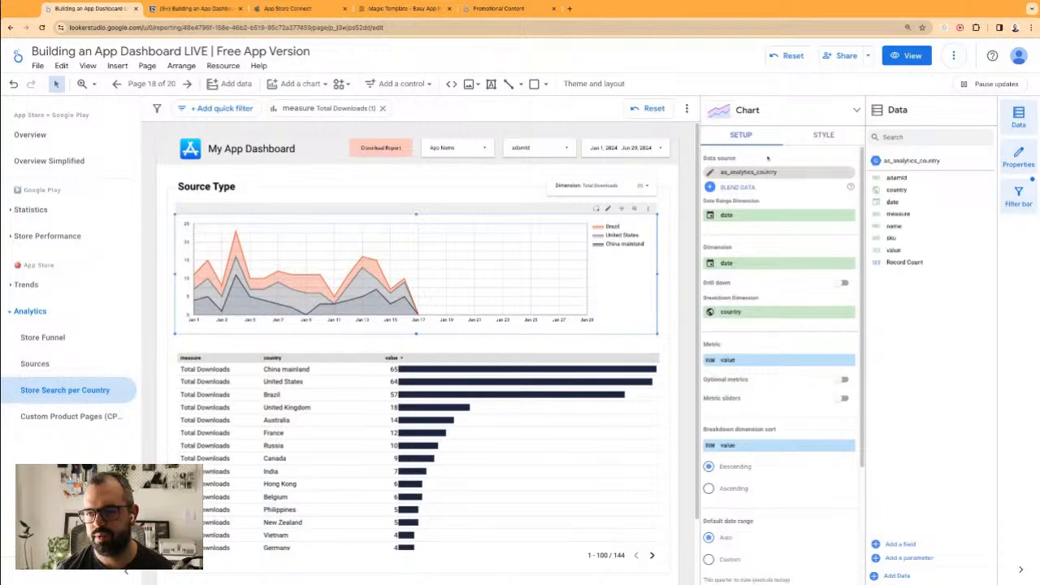
pyautogui.click(819, 136)
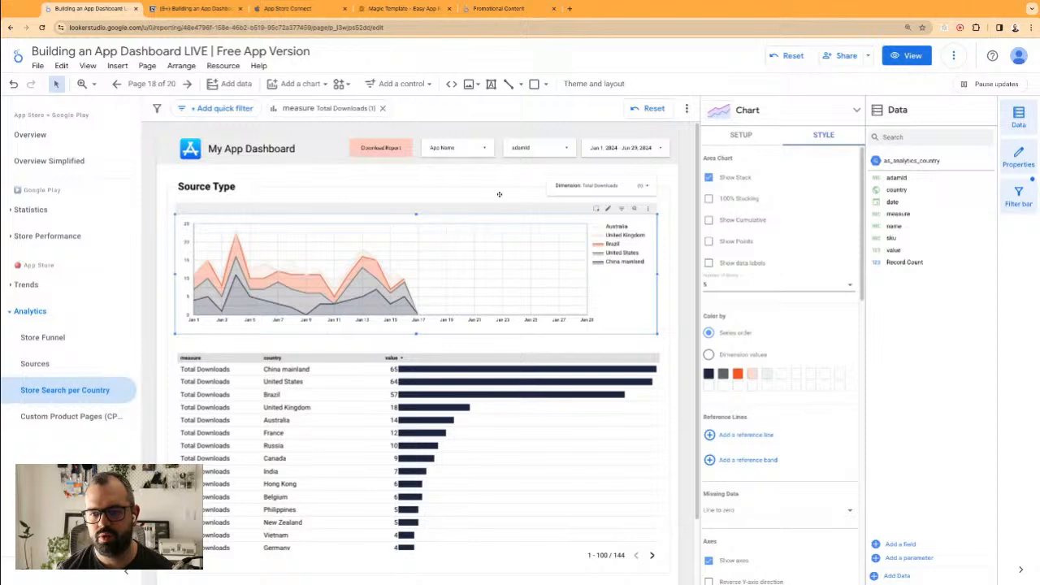
pyautogui.click(766, 375)
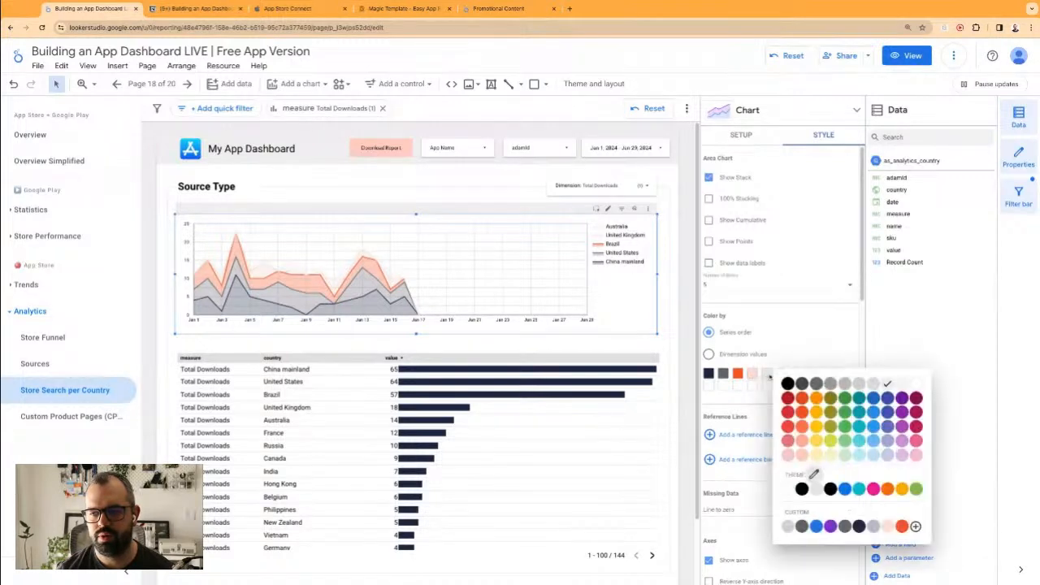
pyautogui.click(874, 529)
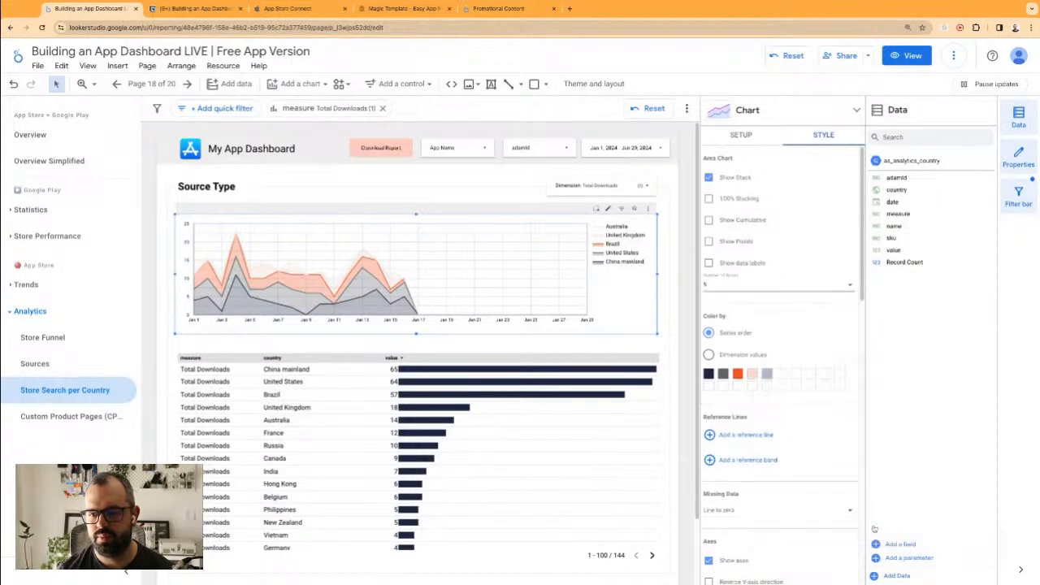
pyautogui.click(471, 183)
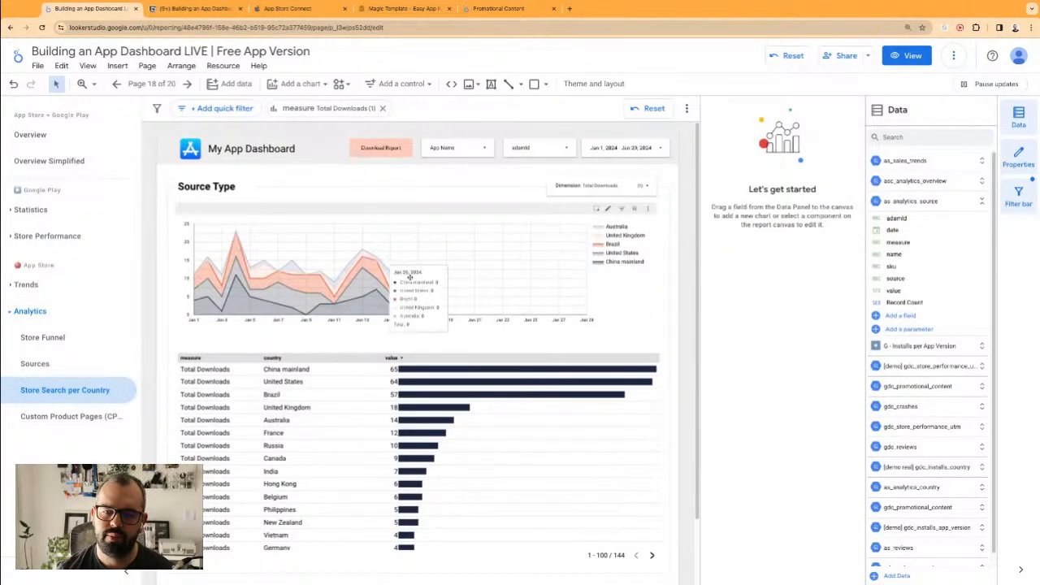
# - Convert the area chart into a stacked column chart and limit it to 4 series
pyautogui.click(278, 270)
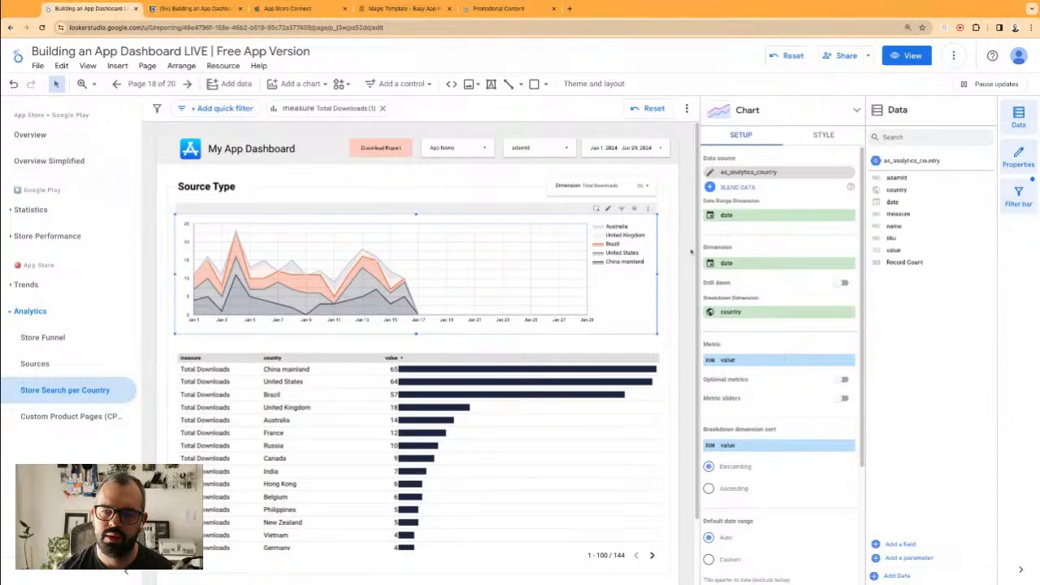
pyautogui.click(746, 110)
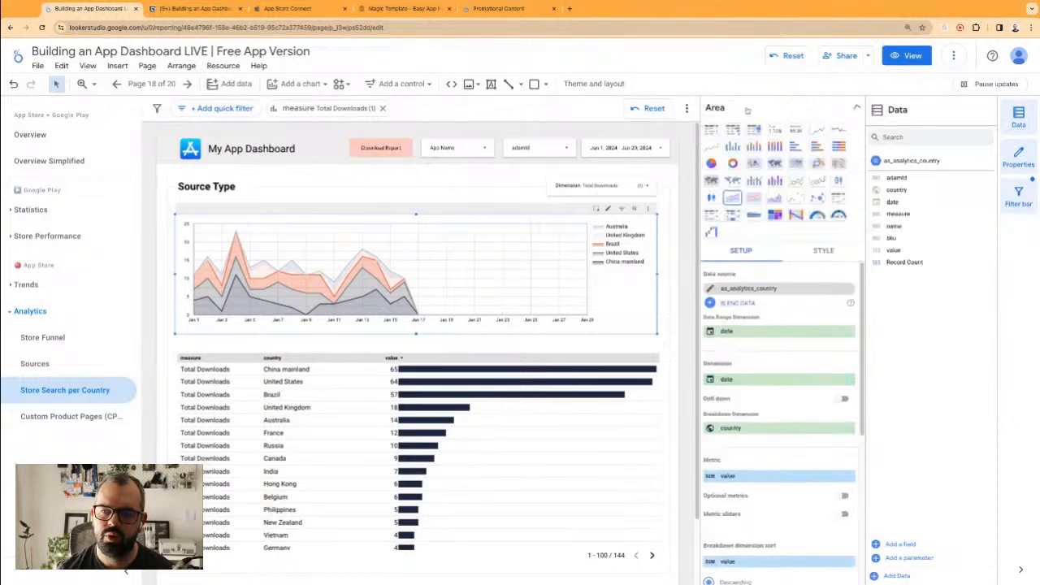
pyautogui.click(753, 147)
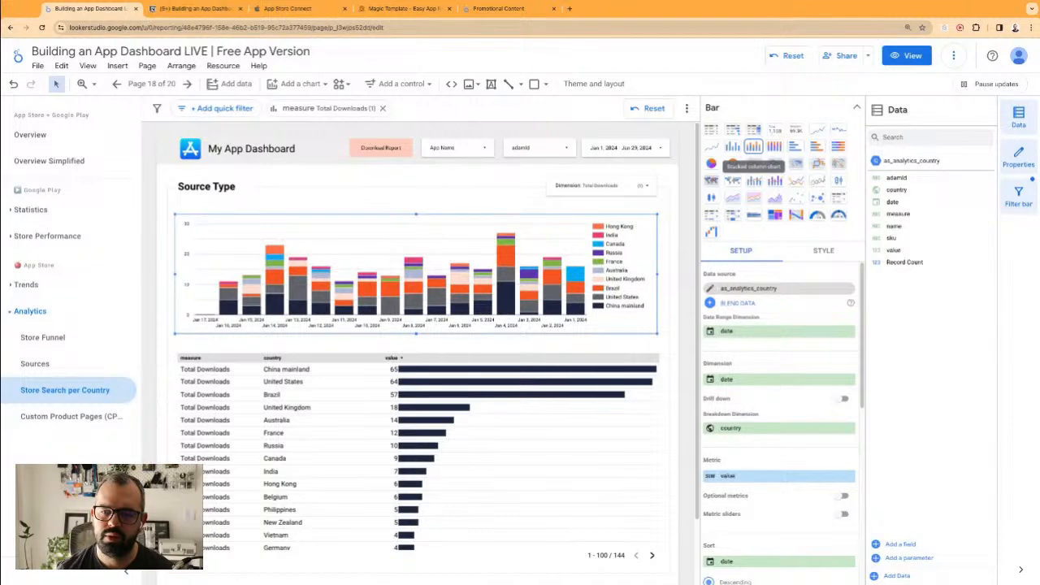
pyautogui.click(821, 252)
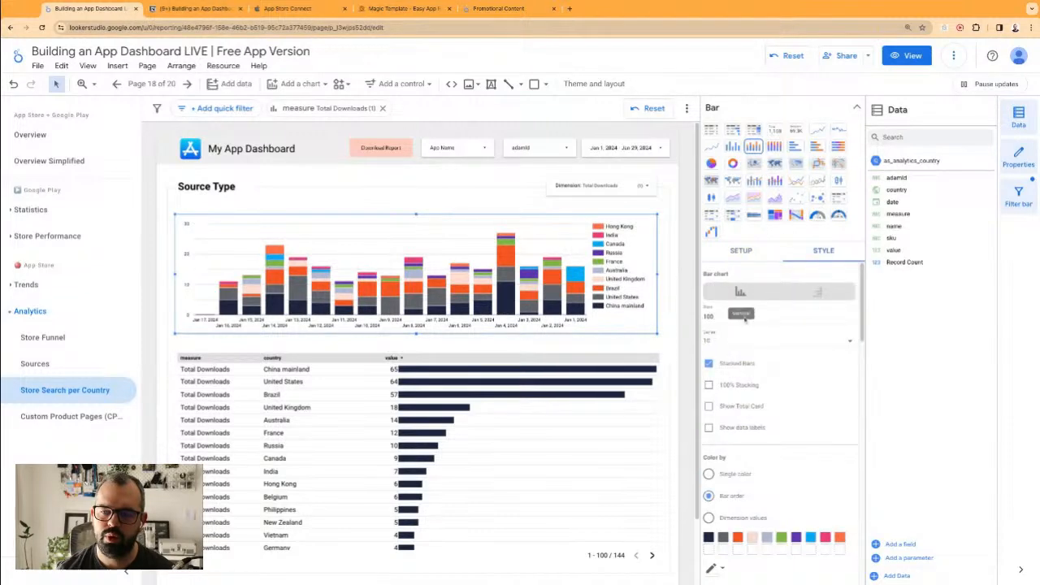
pyautogui.click(757, 344)
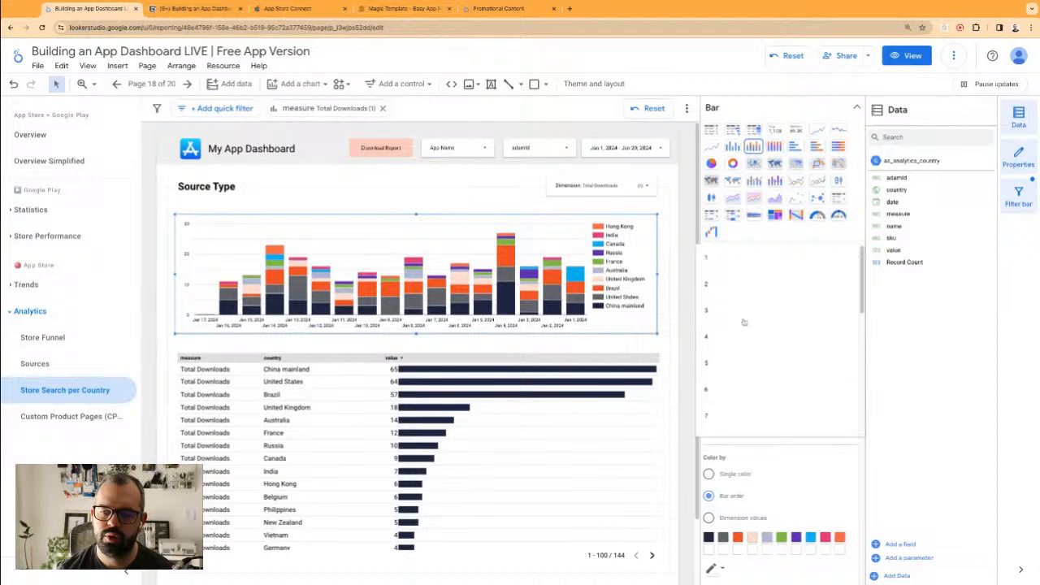
pyautogui.click(733, 348)
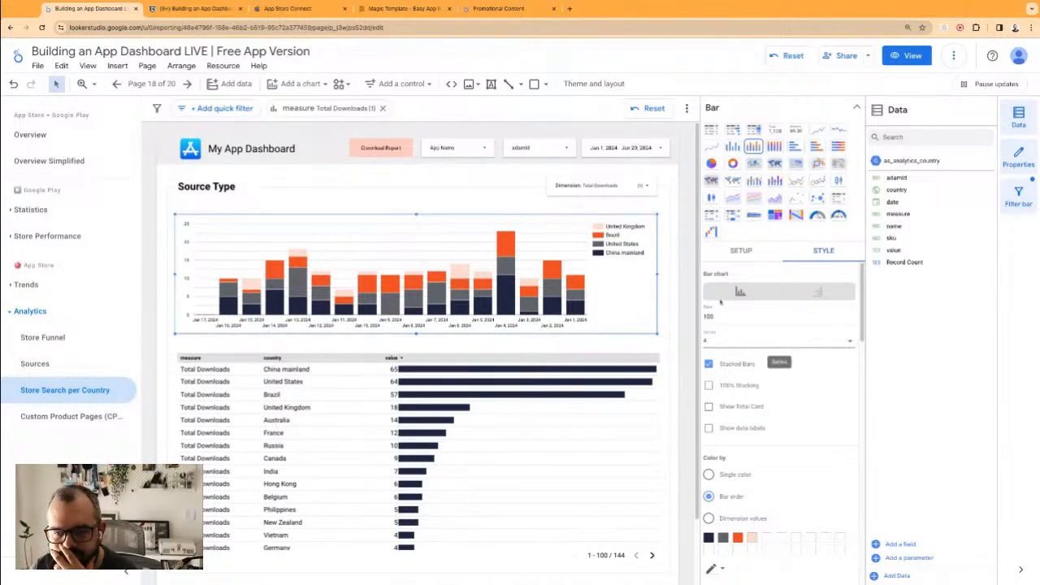
# - Sort the stacked column chart by date in ascending order
pyautogui.click(734, 253)
pyautogui.scroll(-5, 791, 477)
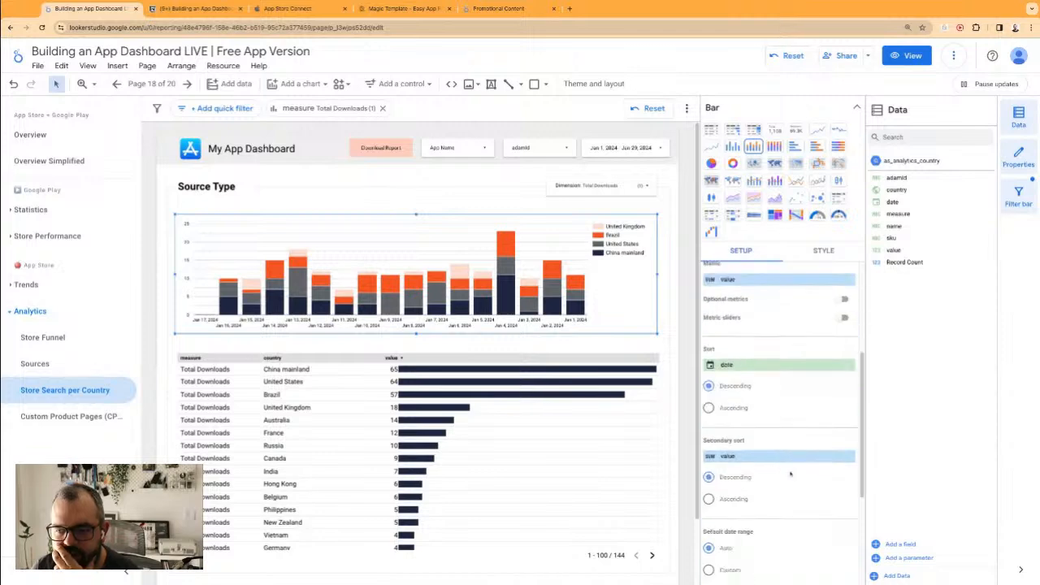
pyautogui.click(737, 319)
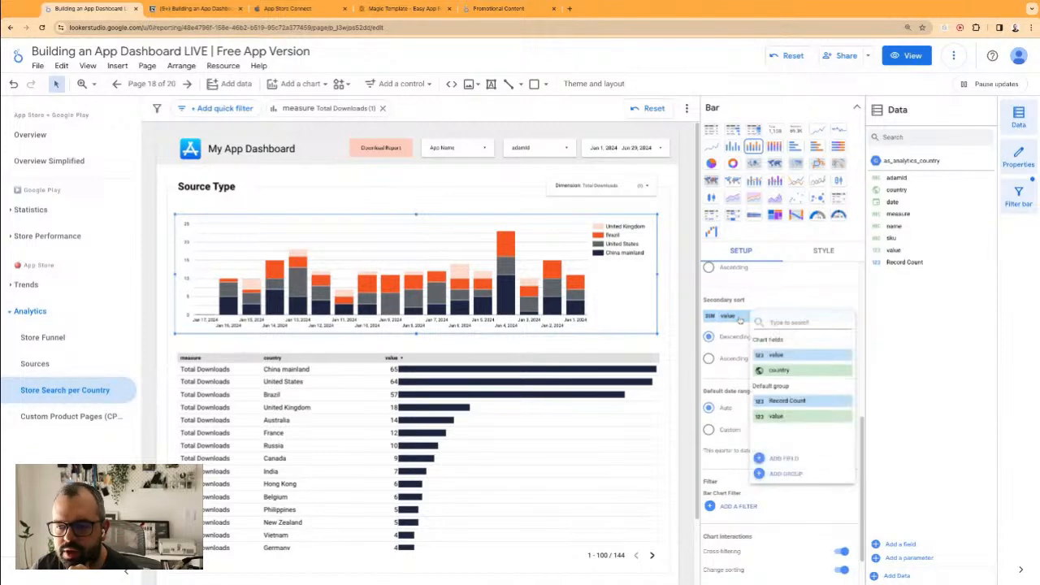
pyautogui.click(738, 319)
pyautogui.scroll(2, 738, 332)
pyautogui.click(736, 350)
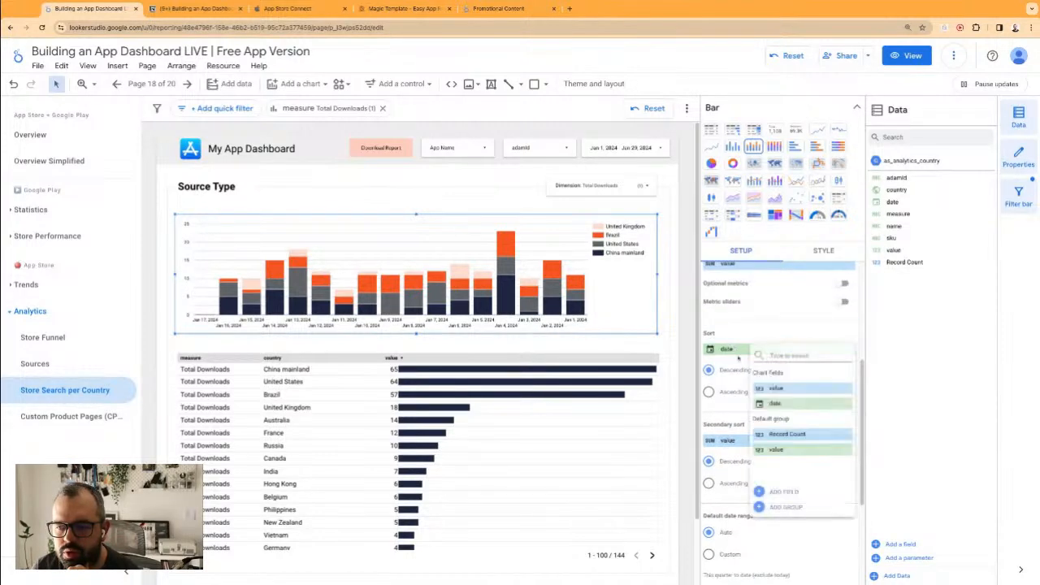
pyautogui.click(709, 395)
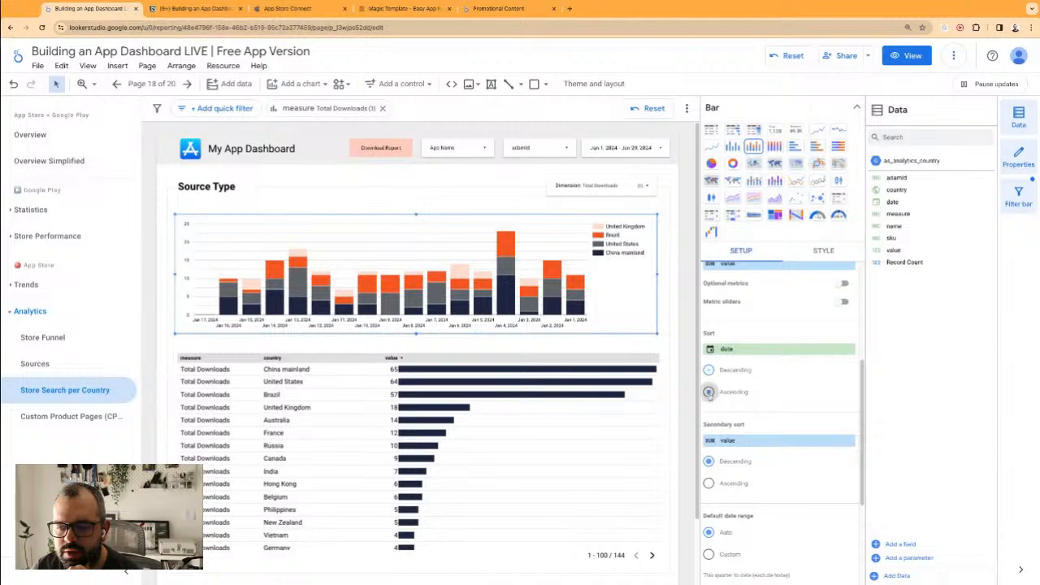
pyautogui.click(709, 393)
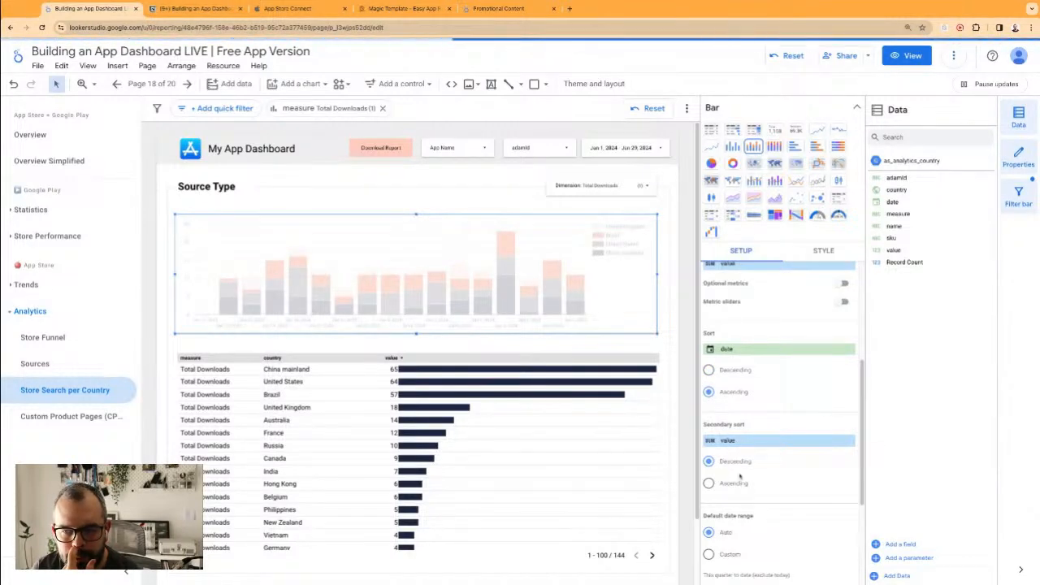
# - Try ascending order for the column chart's secondary sort by value, and return it to descending
pyautogui.click(734, 483)
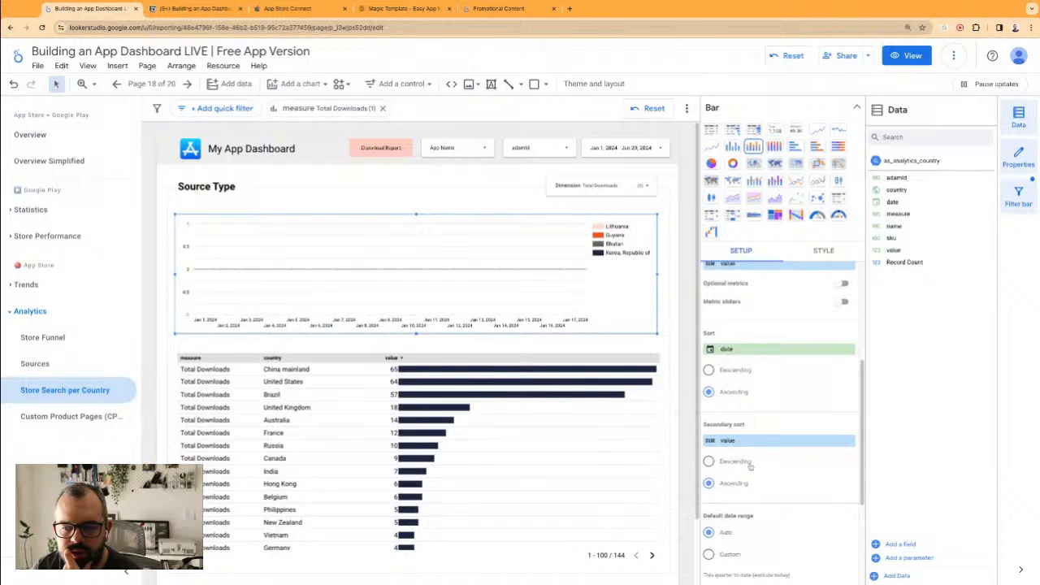
pyautogui.click(382, 108)
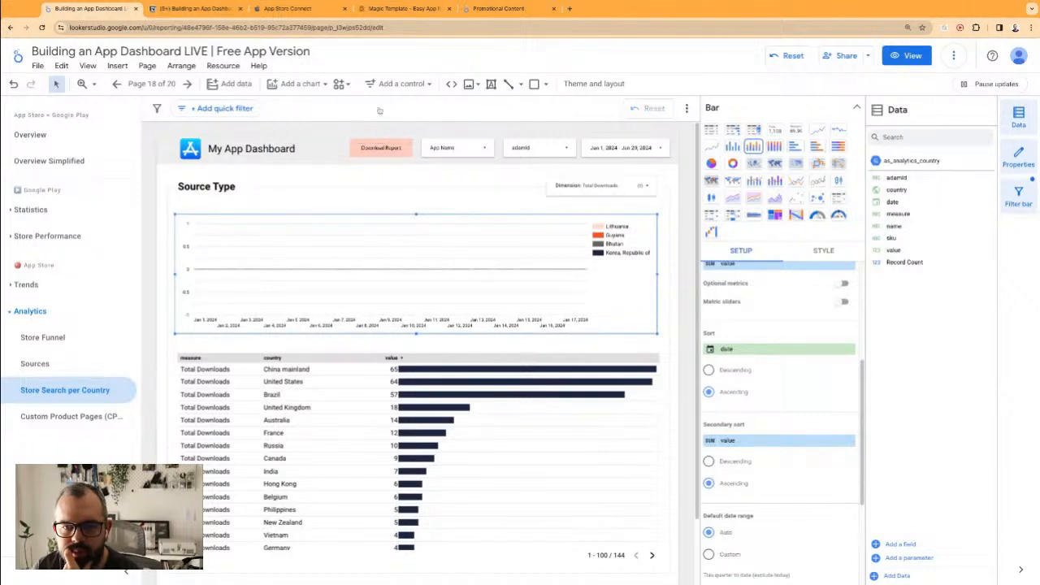
pyautogui.click(439, 248)
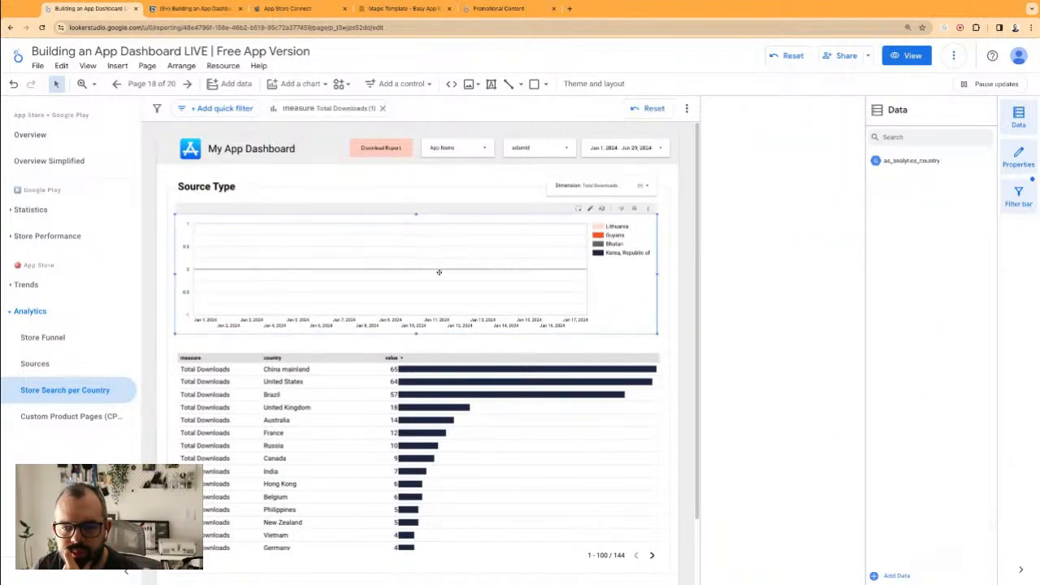
pyautogui.scroll(-3, 754, 388)
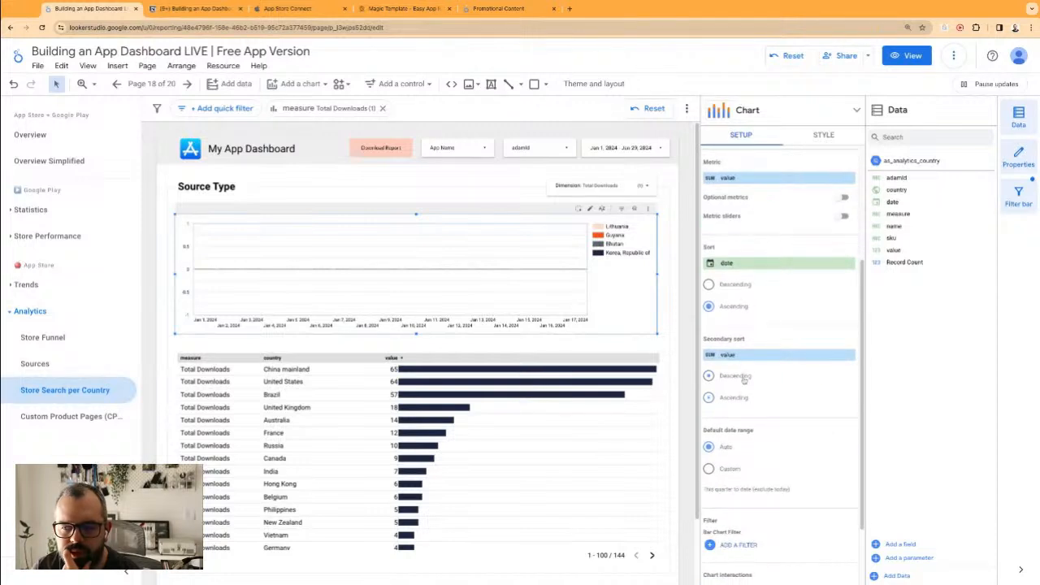
pyautogui.click(743, 380)
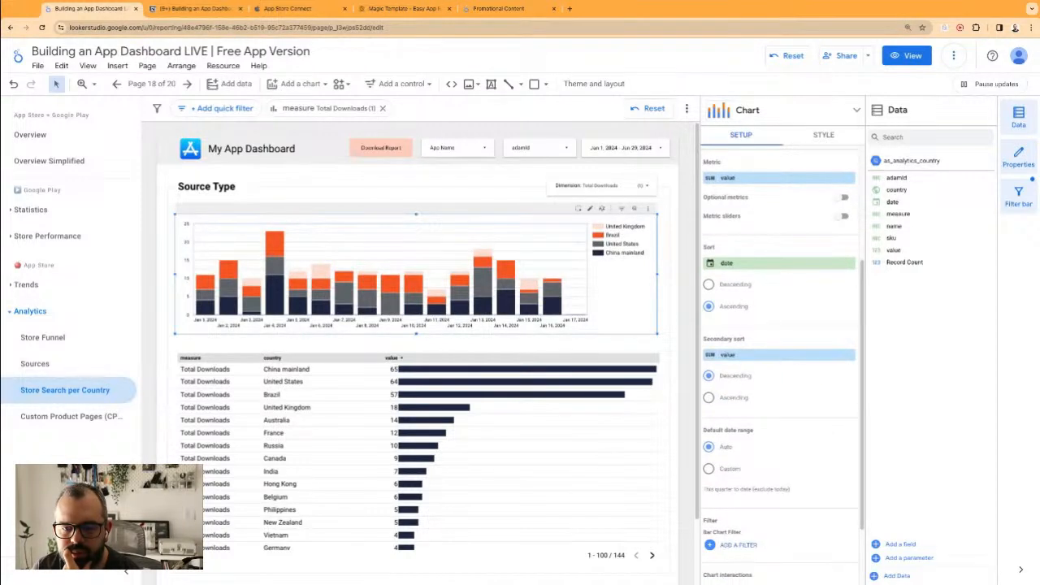
pyautogui.click(665, 342)
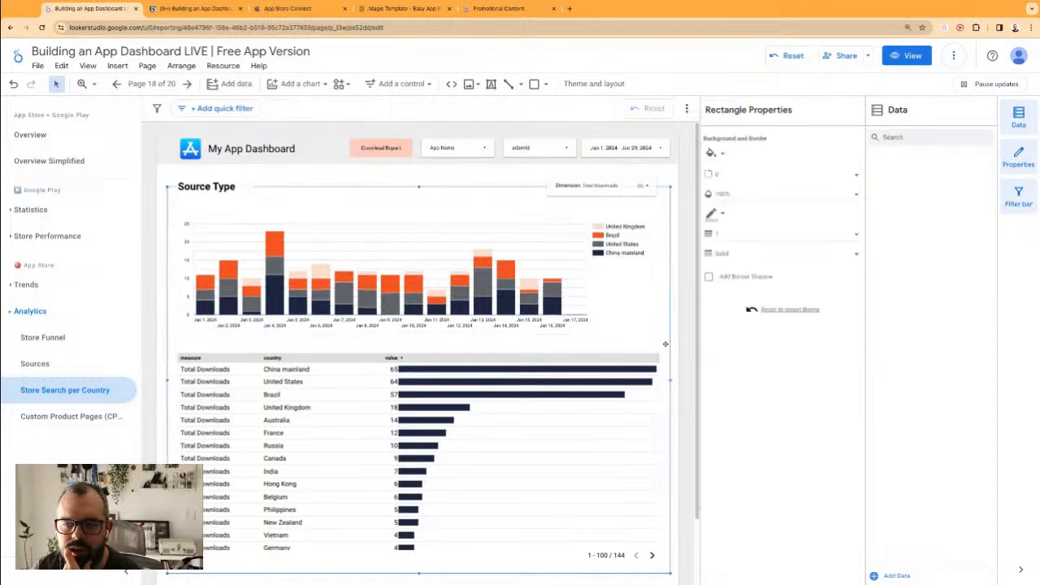
pyautogui.click(522, 273)
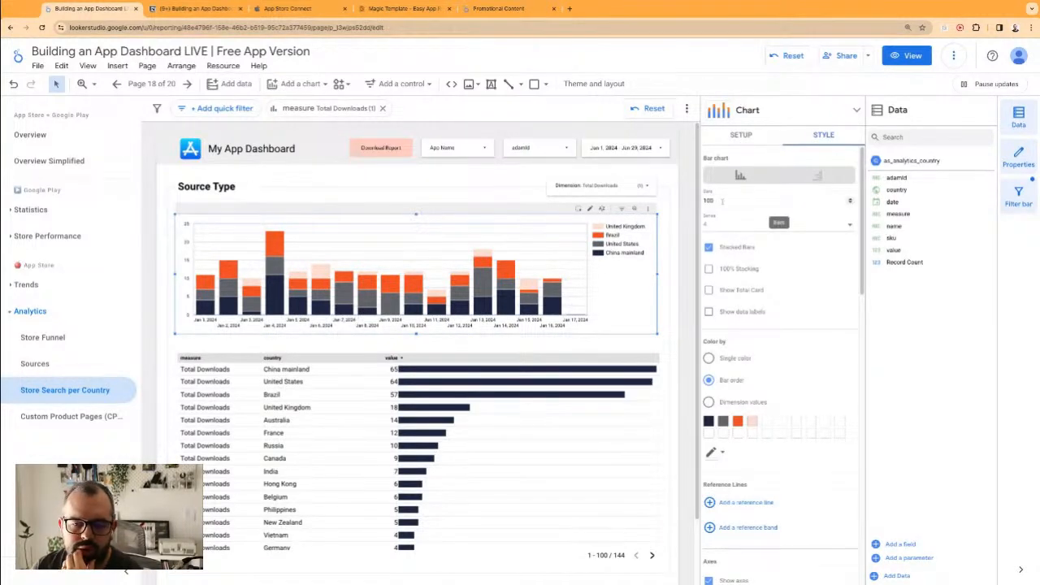
pyautogui.click(313, 171)
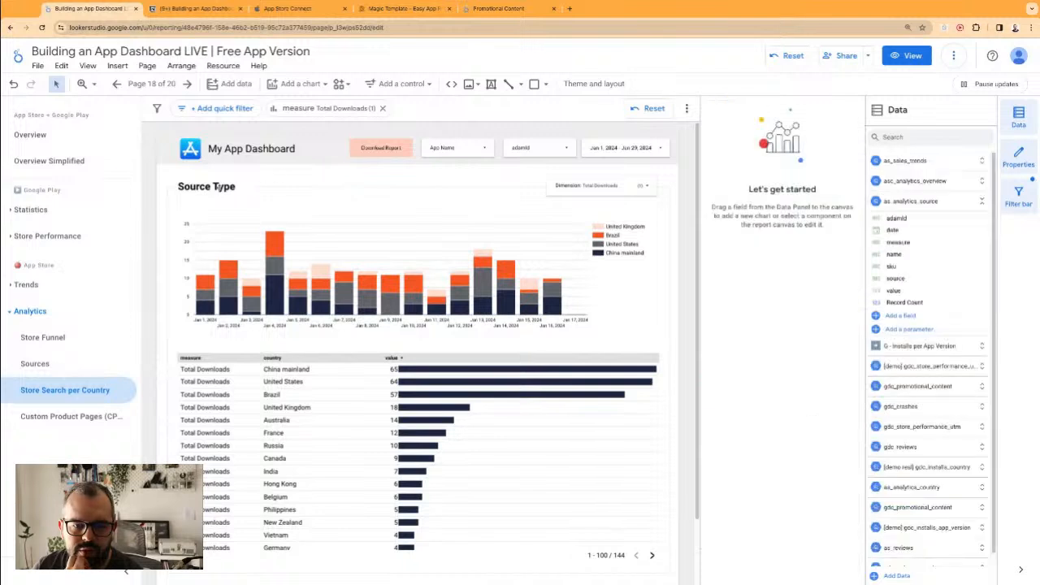
# - Change the Source Type heading to "Analytics per Country" and widen its text box so it fits on one line
pyautogui.click(209, 188)
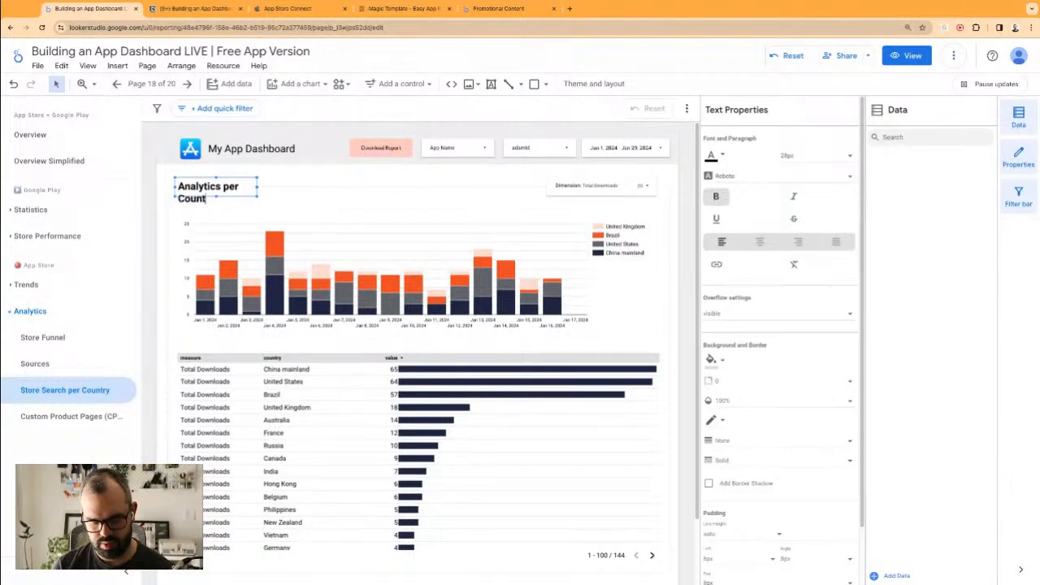
pyautogui.click(290, 181)
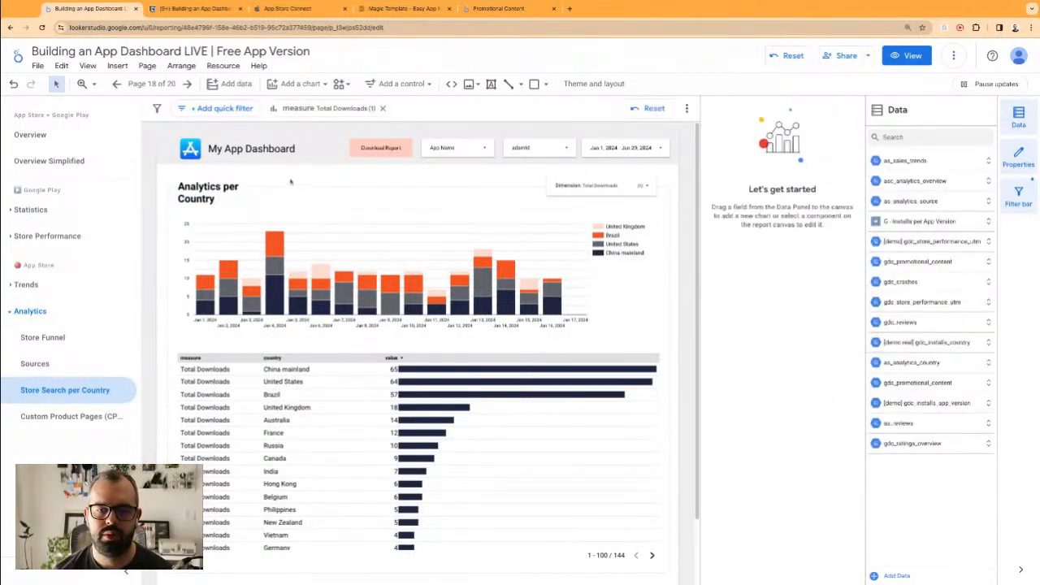
pyautogui.click(239, 190)
pyautogui.click(256, 189)
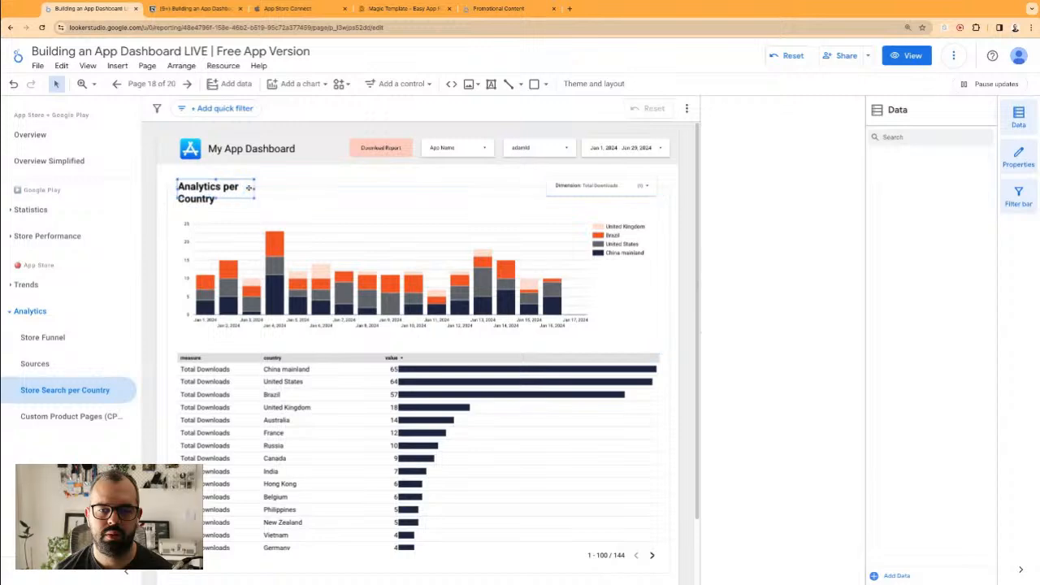
pyautogui.click(264, 178)
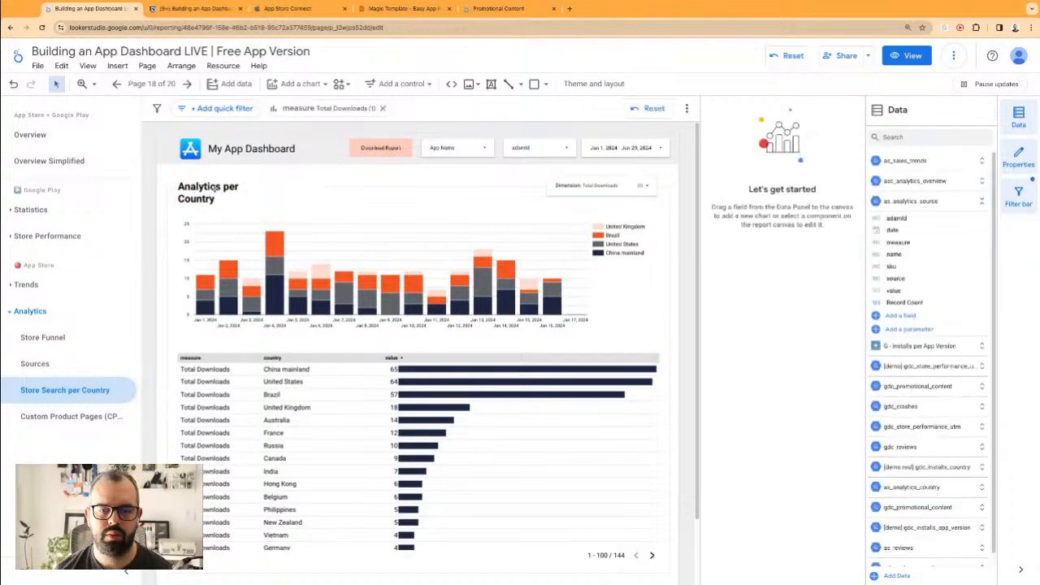
pyautogui.click(244, 187)
pyautogui.moveTo(291, 187); pyautogui.dragTo(302, 187)
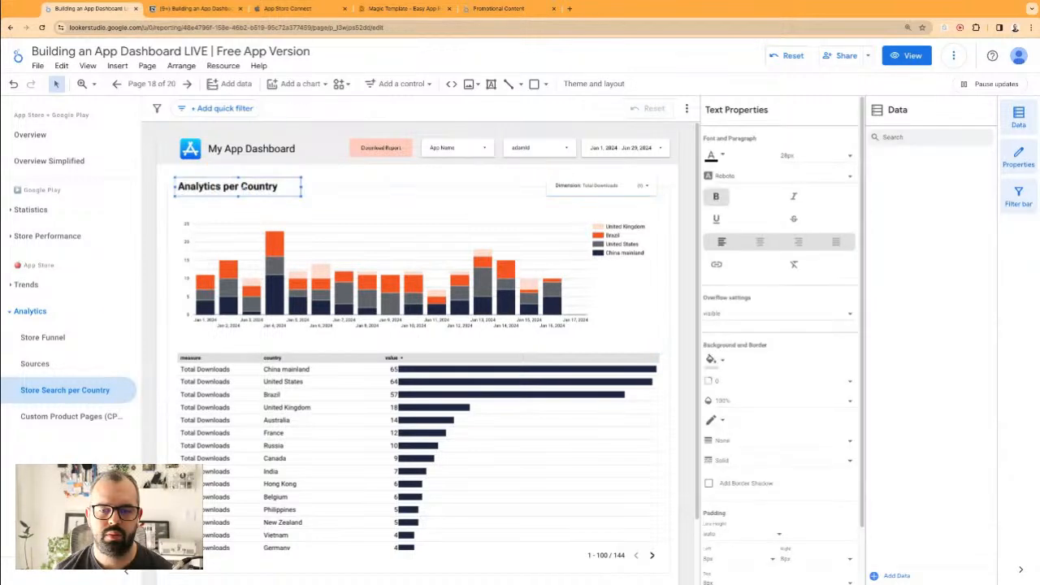
pyautogui.click(388, 181)
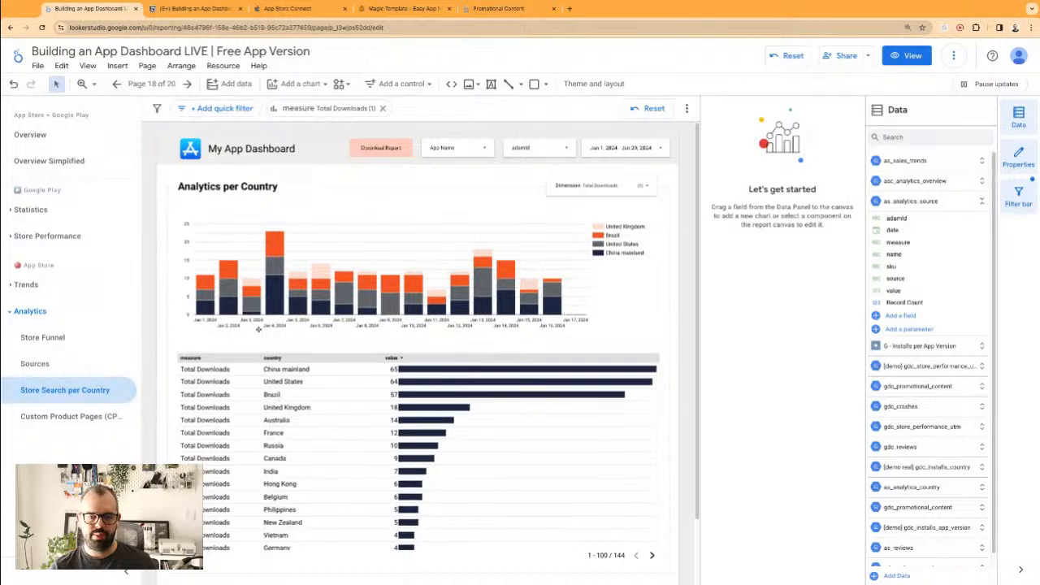
# - Set the page's date range control to Oct 1, 2023 through Jan 29, 2024
pyautogui.click(655, 153)
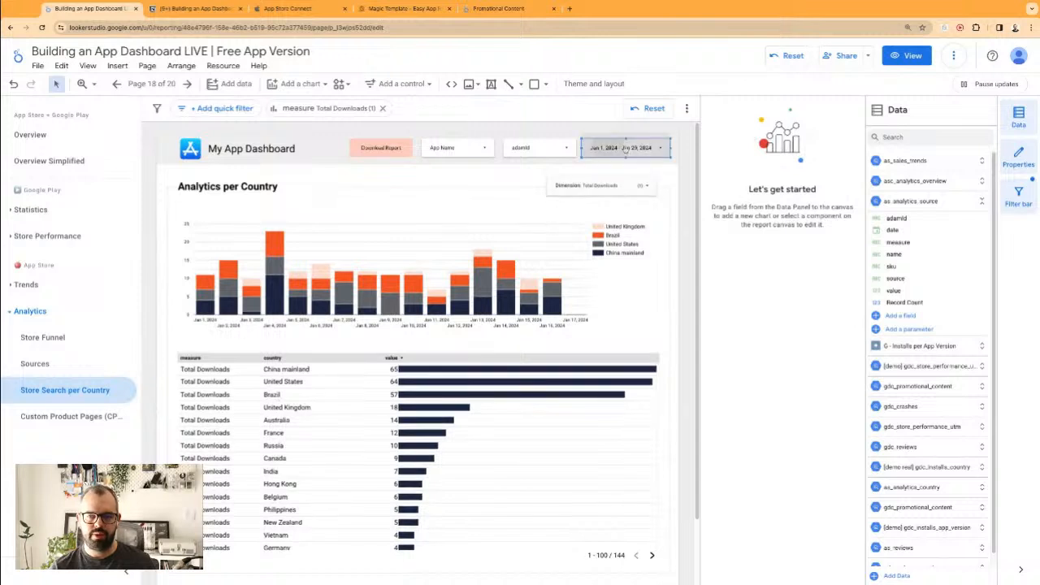
pyautogui.click(664, 149)
pyautogui.click(654, 151)
pyautogui.click(654, 152)
pyautogui.click(656, 155)
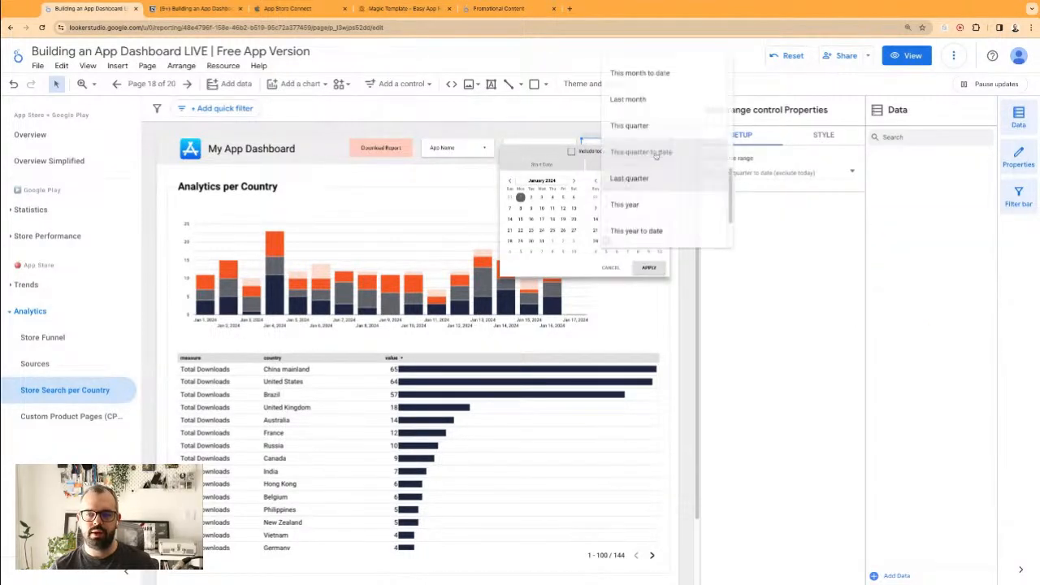
pyautogui.scroll(5, 645, 162)
pyautogui.scroll(-8, 645, 169)
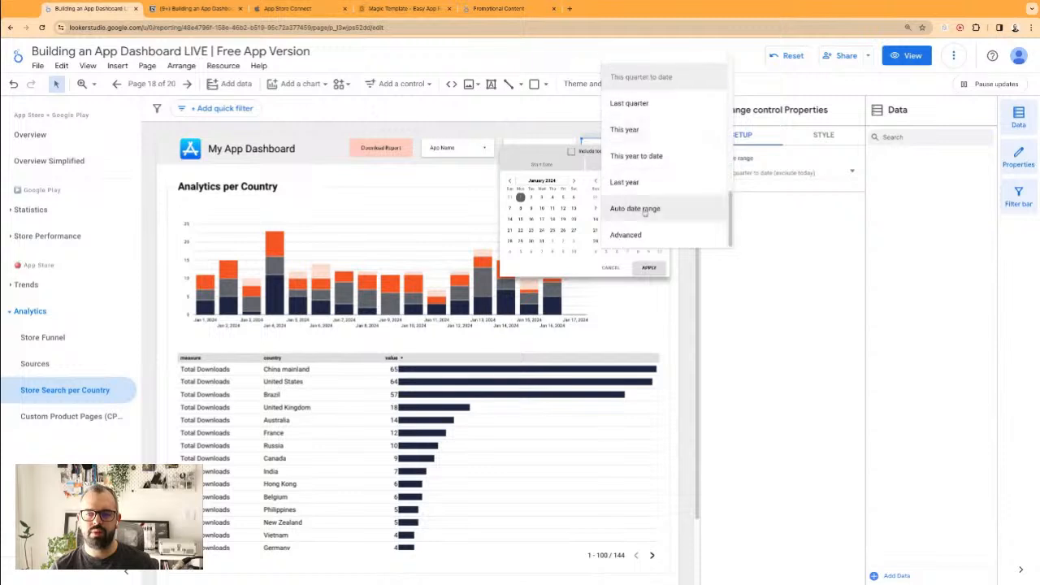
pyautogui.click(508, 181)
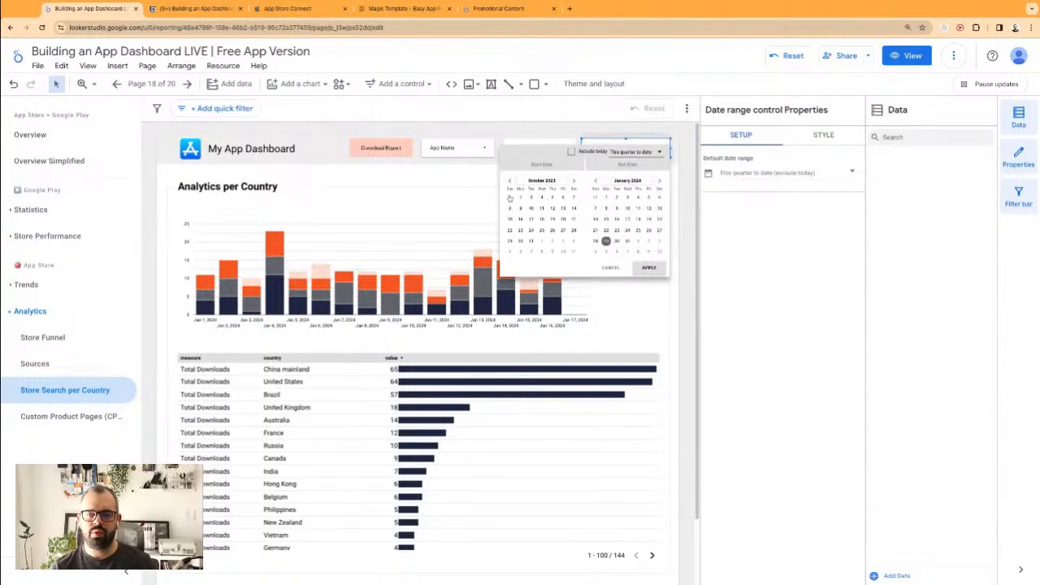
pyautogui.click(648, 268)
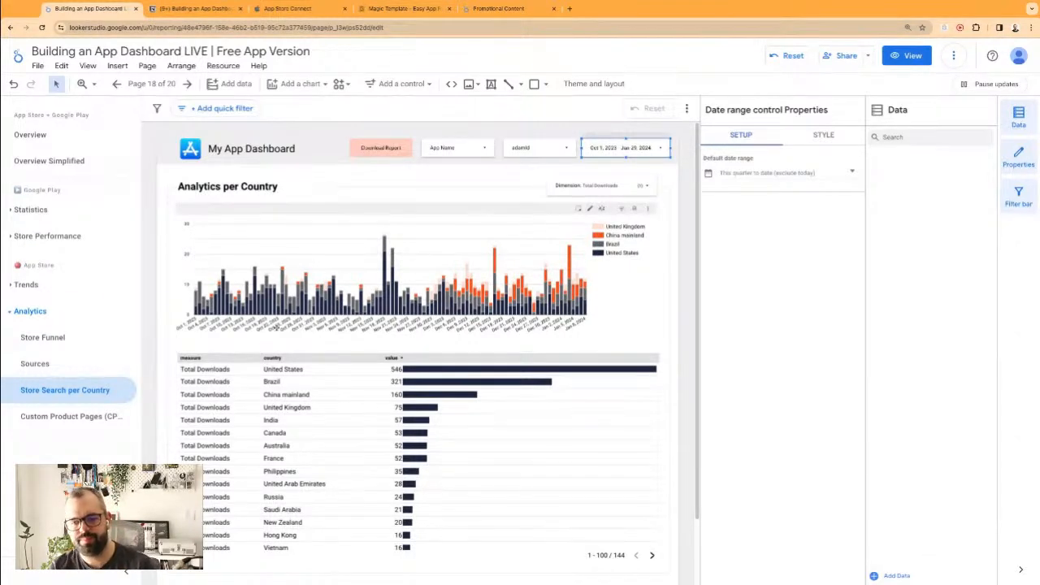
# - Change the adamId drop-down's control field to country and check its list of values
pyautogui.click(536, 147)
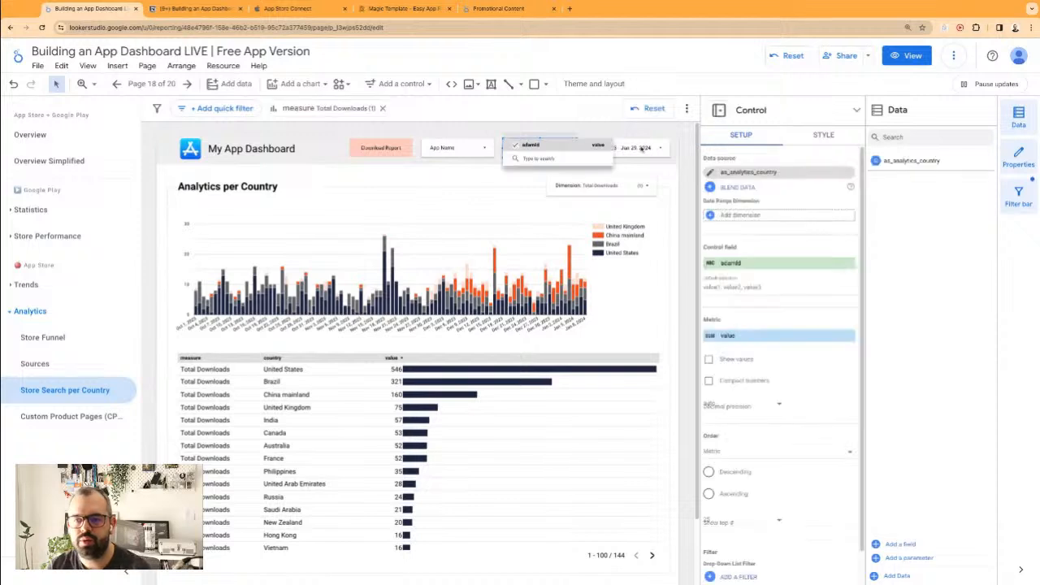
pyautogui.click(813, 263)
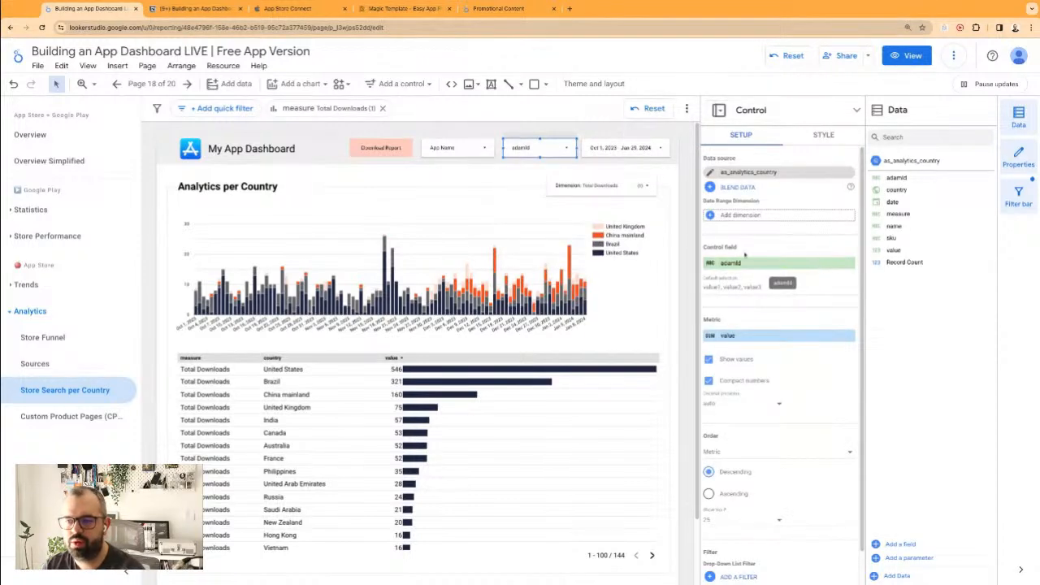
pyautogui.click(784, 318)
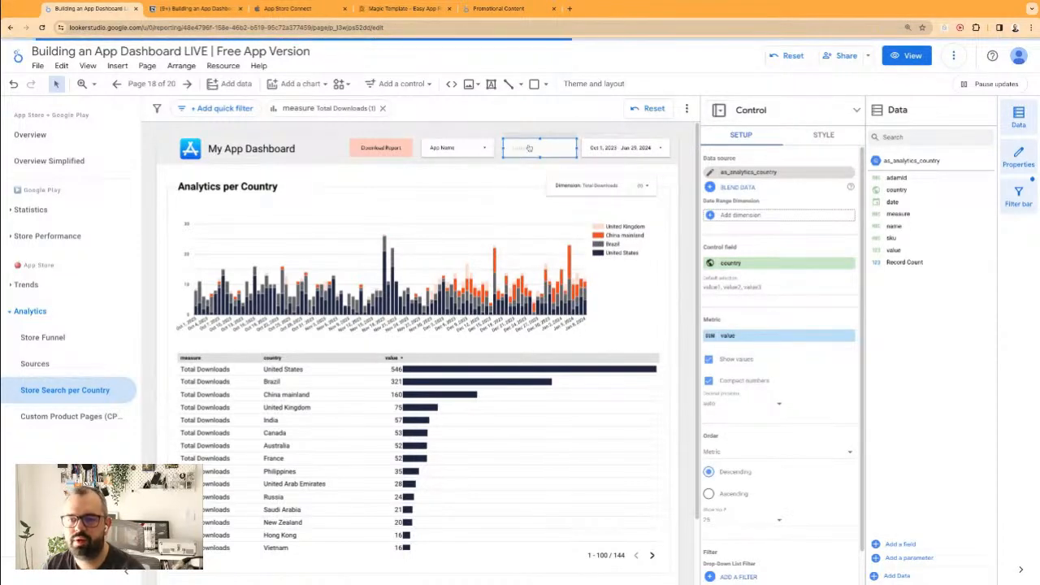
pyautogui.click(531, 147)
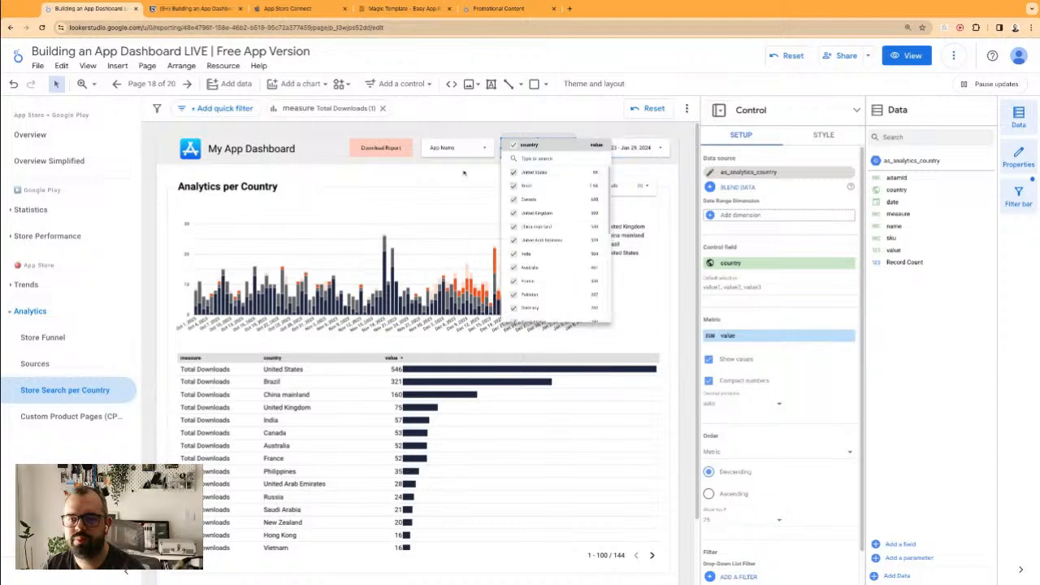
pyautogui.click(484, 179)
# - Rename the drop-down control's country field to Country
pyautogui.click(710, 262)
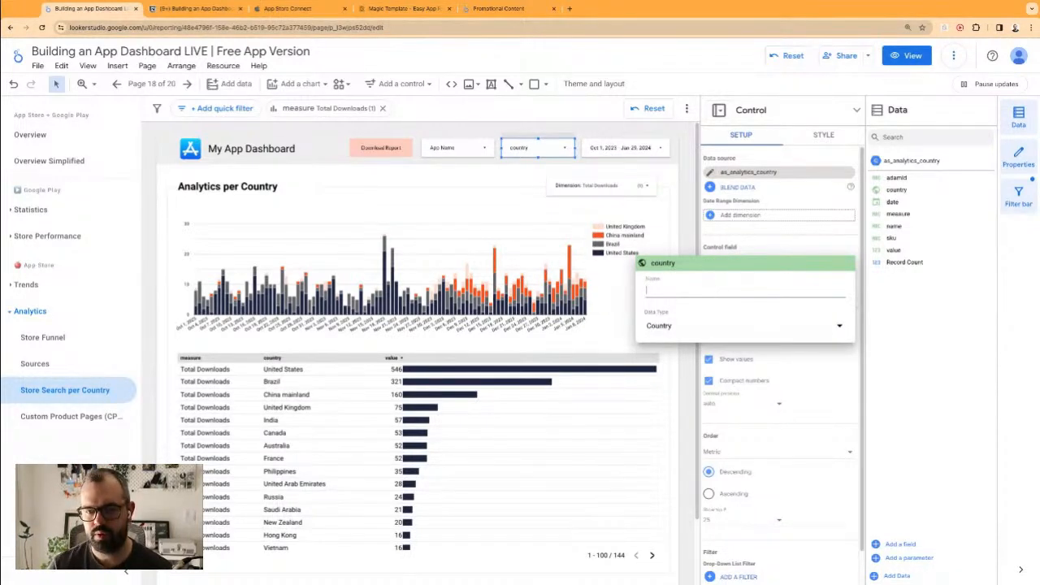
pyautogui.write('Country')
pyautogui.press('Return')
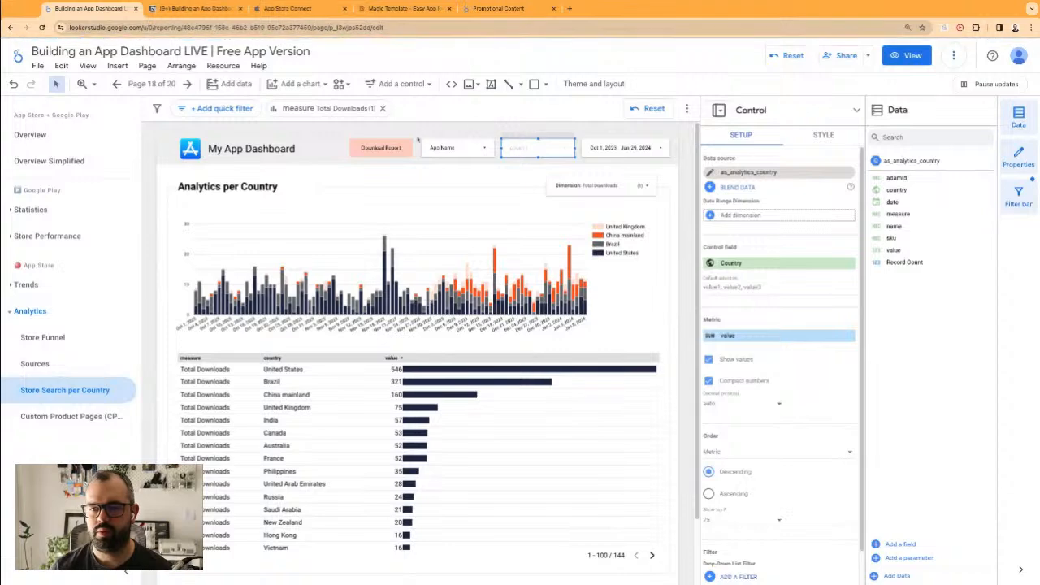
pyautogui.click(398, 186)
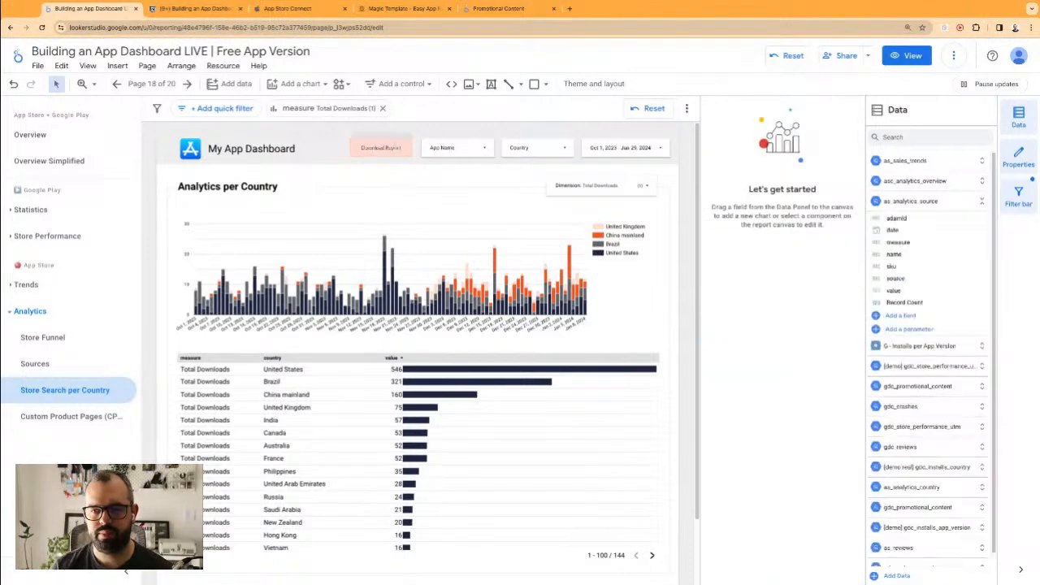
pyautogui.click(381, 147)
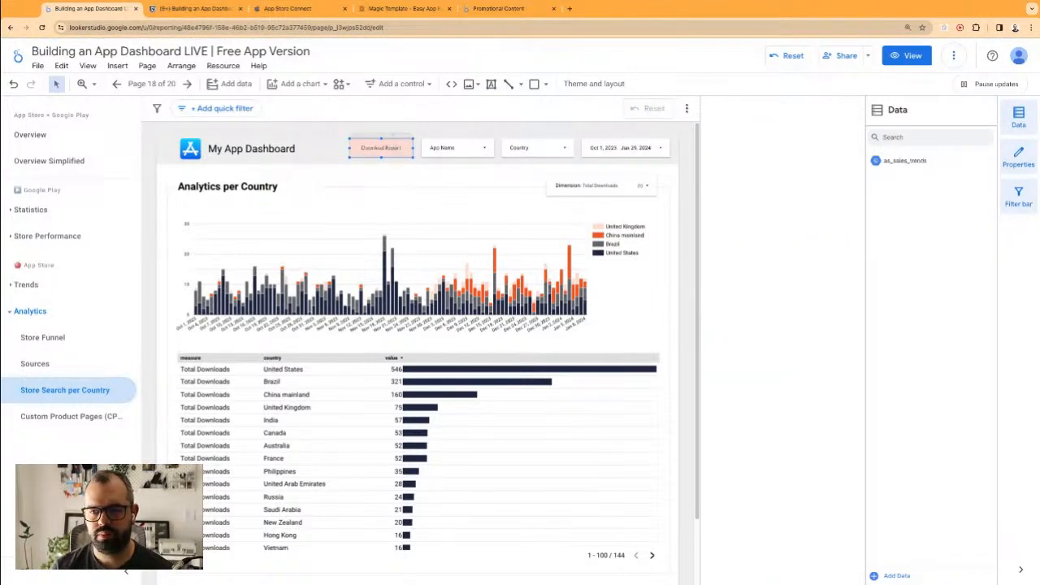
pyautogui.click(479, 176)
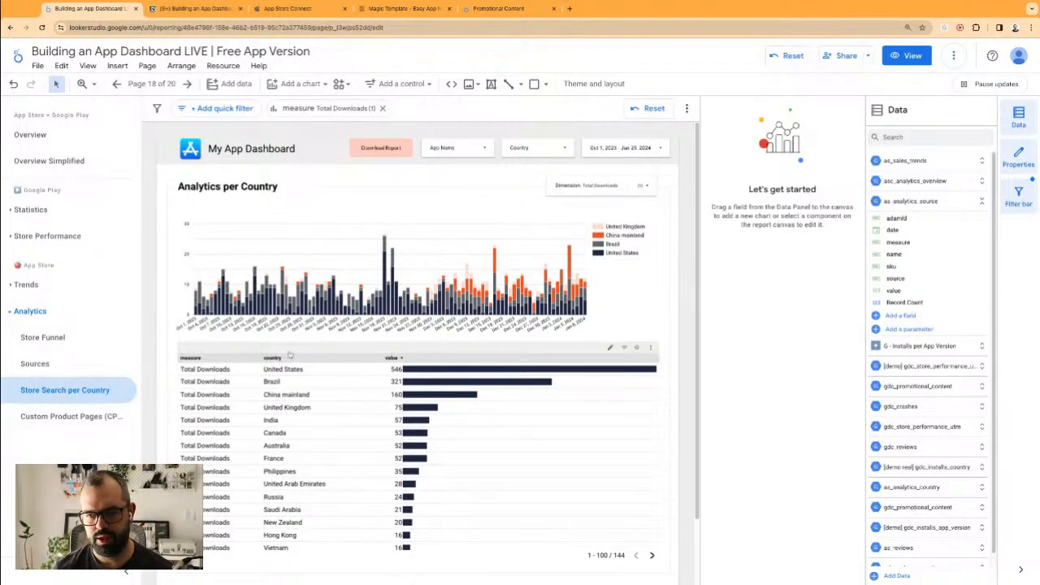
# - Add Impressions to the selected values of the Dimension control, alongside Total Downloads
pyautogui.click(602, 188)
pyautogui.click(605, 190)
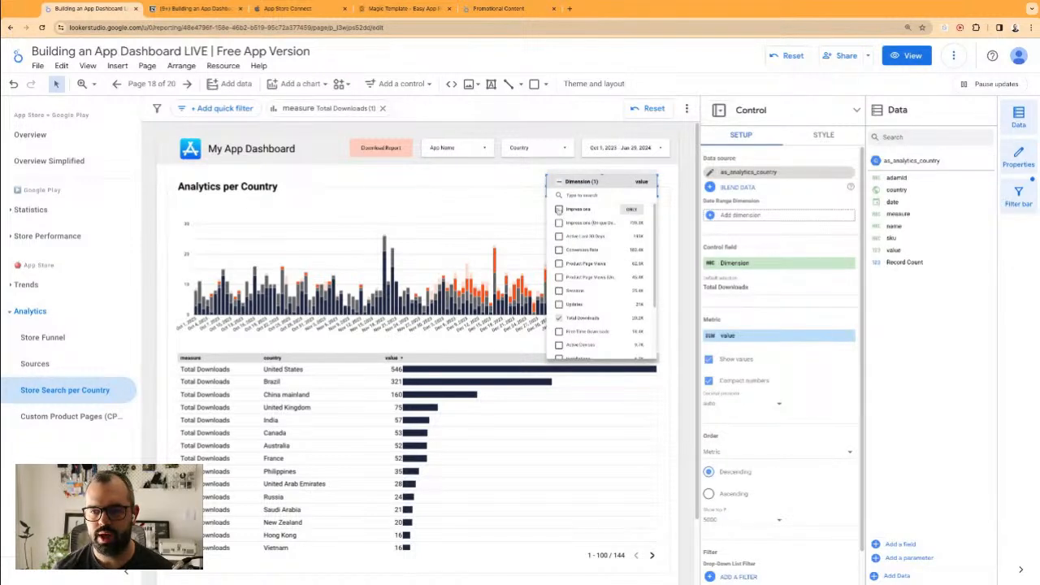
pyautogui.click(482, 203)
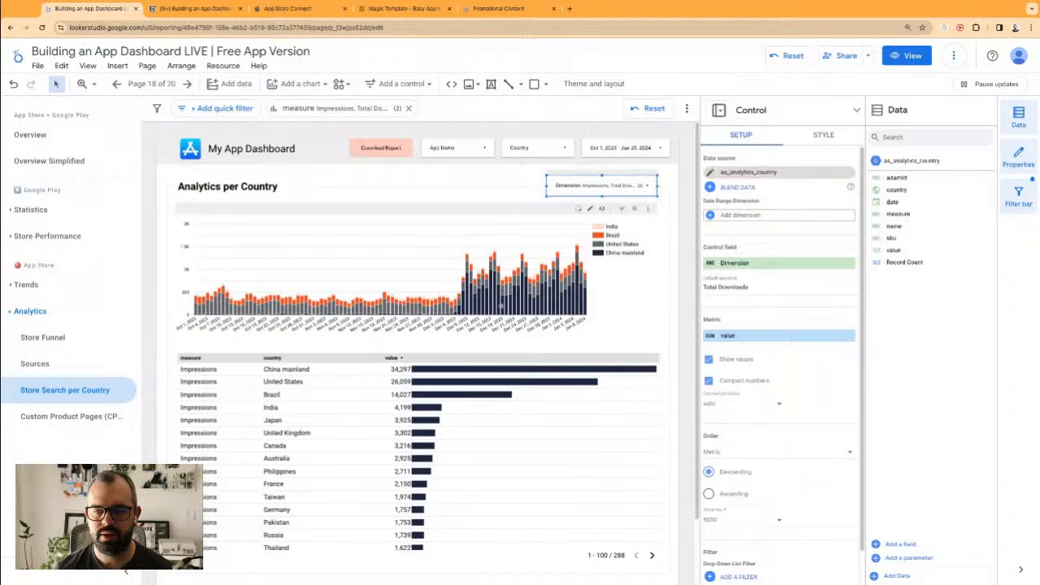
pyautogui.click(383, 180)
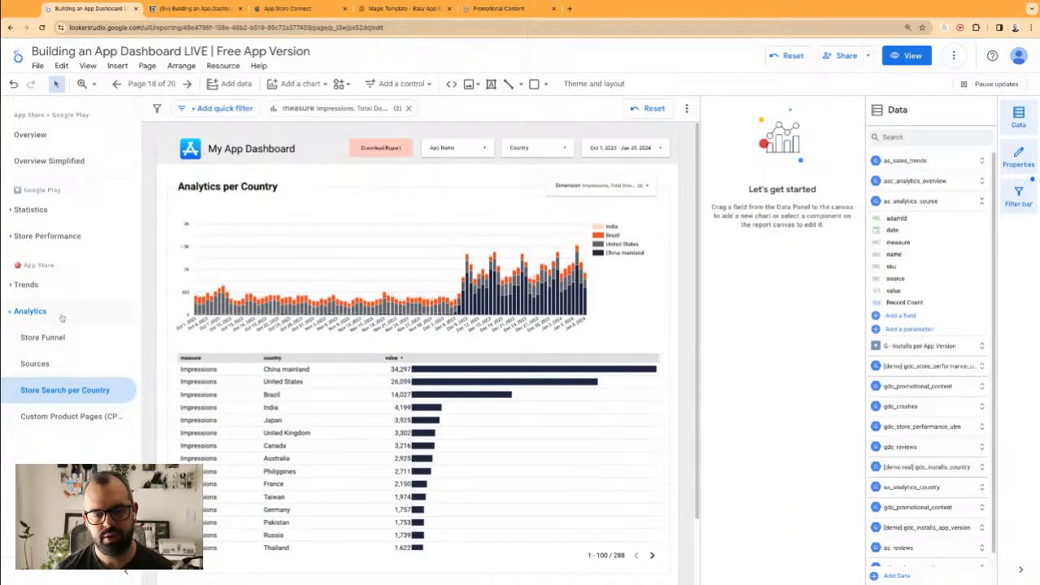
# - Open the Traffic Sources & UTMs page under Store Performance and duplicate it
pyautogui.click(33, 236)
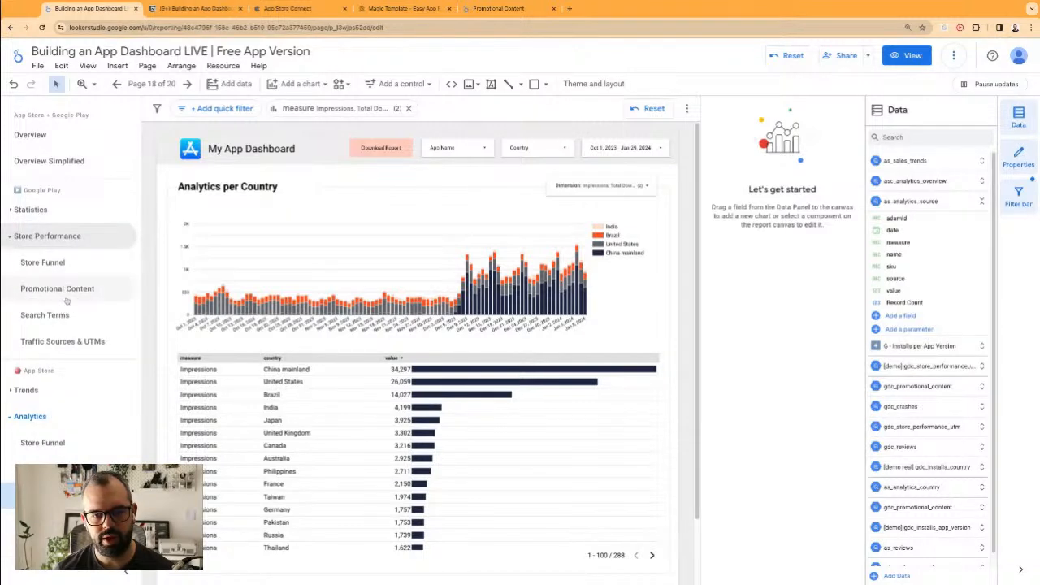
pyautogui.click(71, 341)
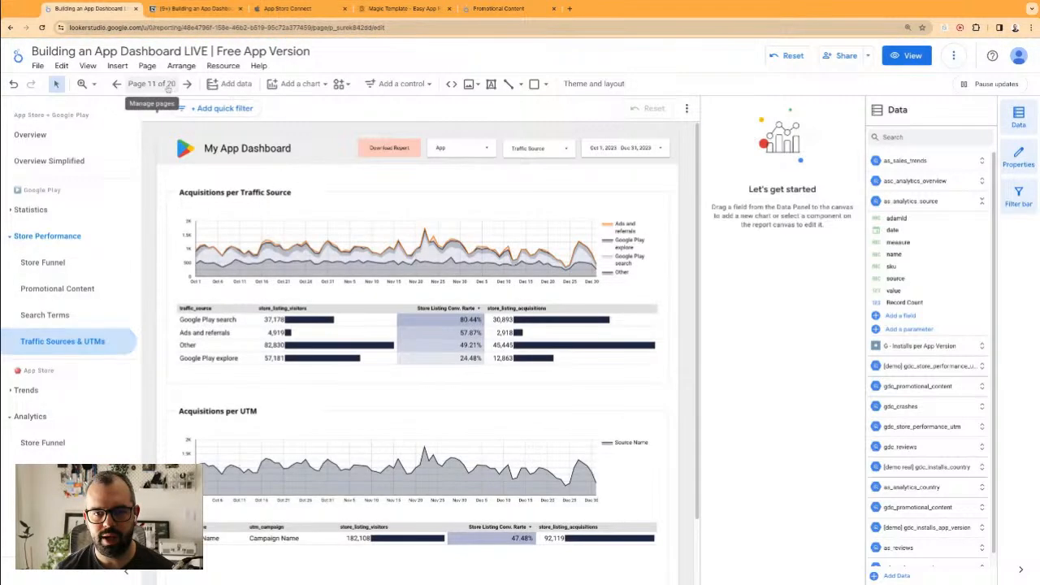
pyautogui.click(151, 84)
pyautogui.scroll(-3, 755, 438)
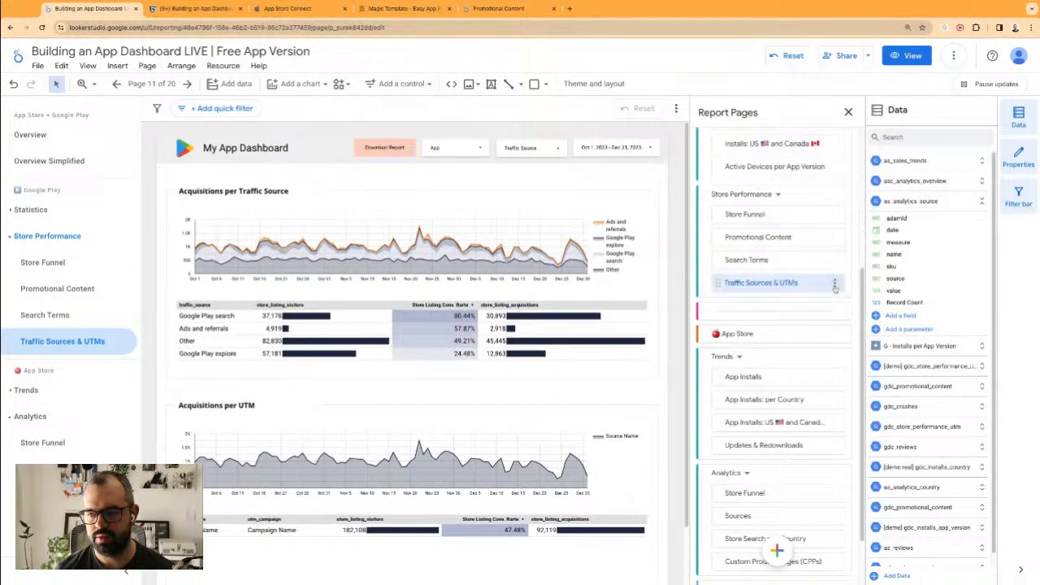
pyautogui.click(837, 287)
pyautogui.click(876, 319)
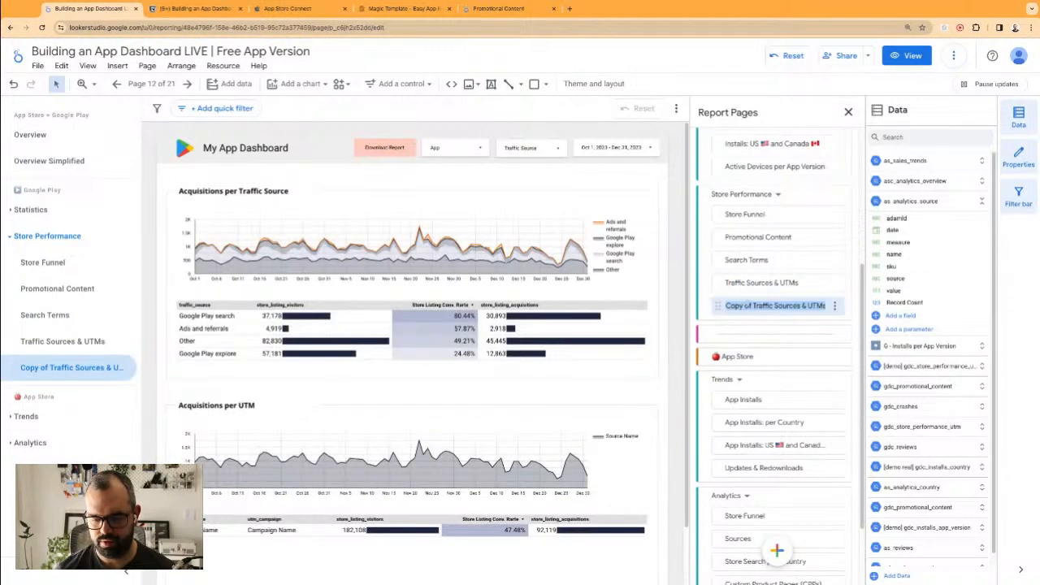
# - Name the duplicated page "ASO Traffic by Country"
pyautogui.write('Oerganic')
pyautogui.hotkey('alt', 'BackSpace')
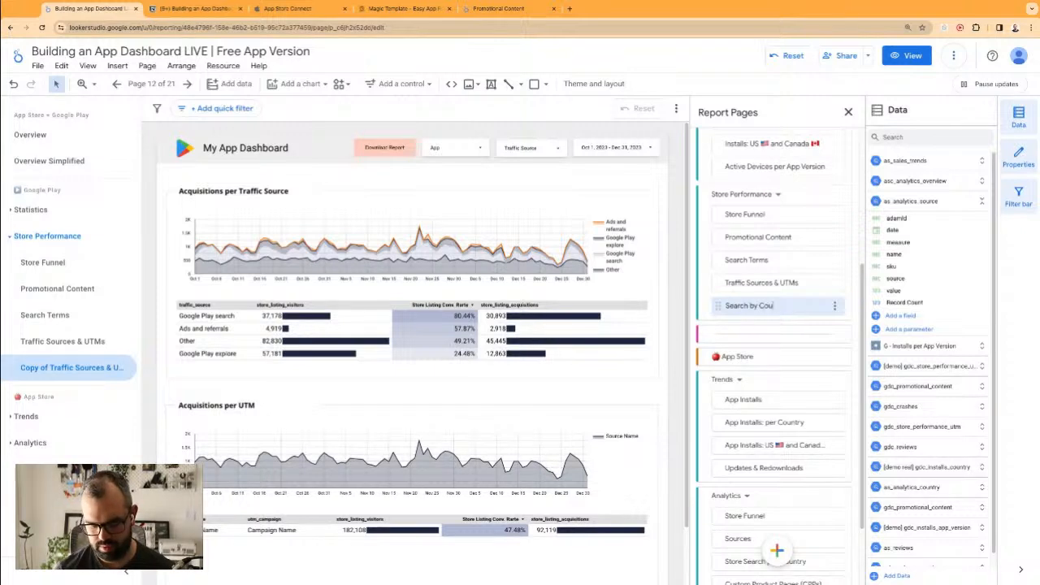
pyautogui.write('Organic')
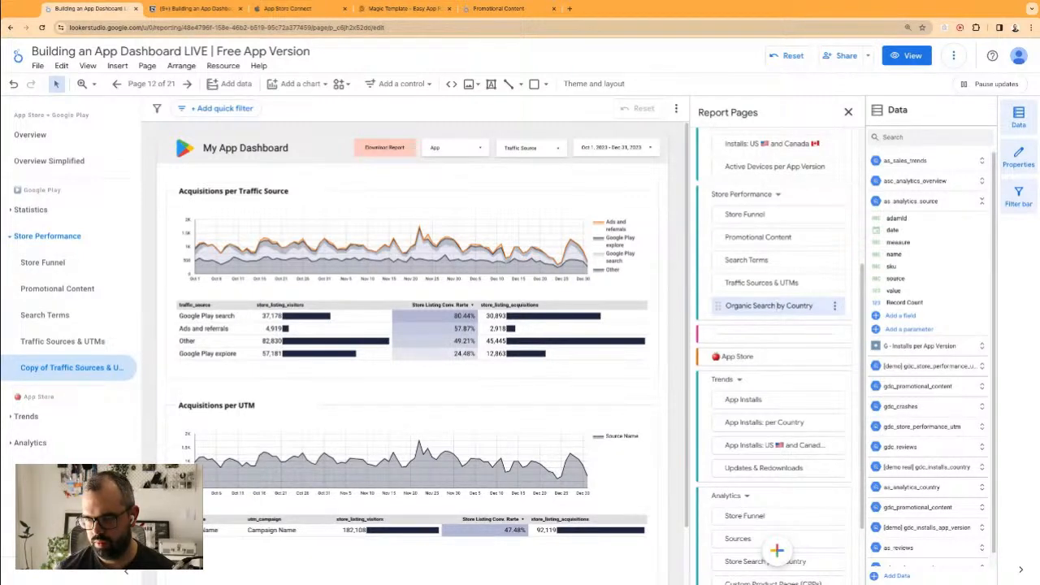
pyautogui.moveTo(778, 306); pyautogui.dragTo(726, 306)
pyautogui.write('ASO Traffic')
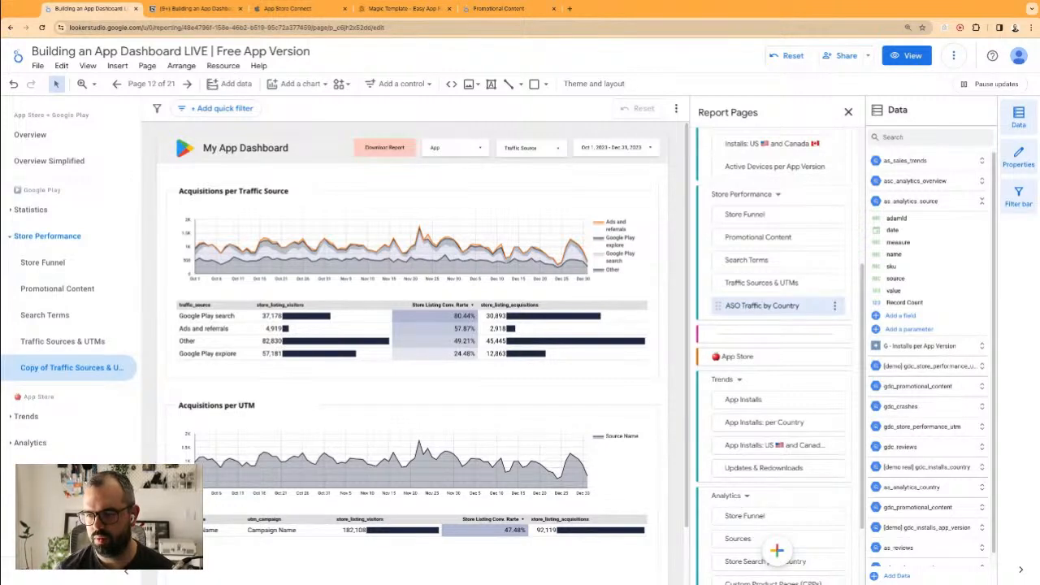
pyautogui.scroll(-1, 734, 226)
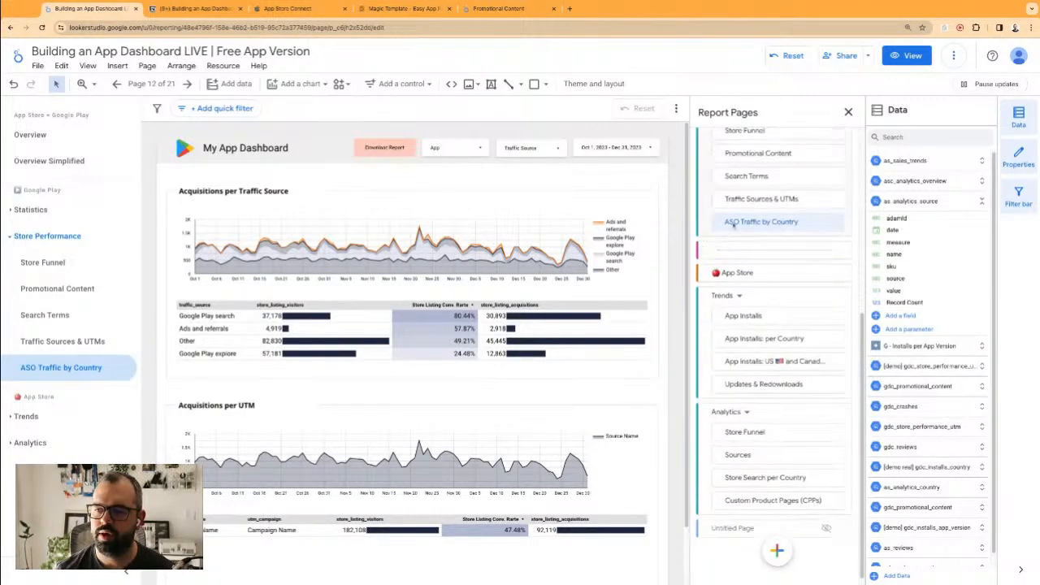
pyautogui.scroll(3, 734, 226)
# - Delete the whole Acquisitions per UTM section and extend the Acquisitions per Traffic Source frame down into the freed space
pyautogui.scroll(-1, 171, 351)
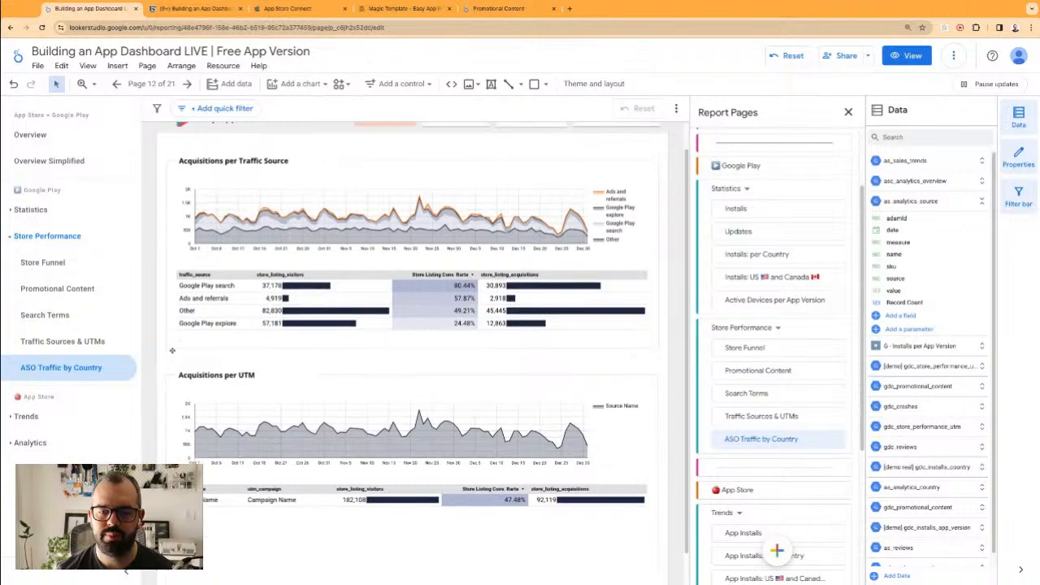
pyautogui.moveTo(161, 359); pyautogui.dragTo(594, 491)
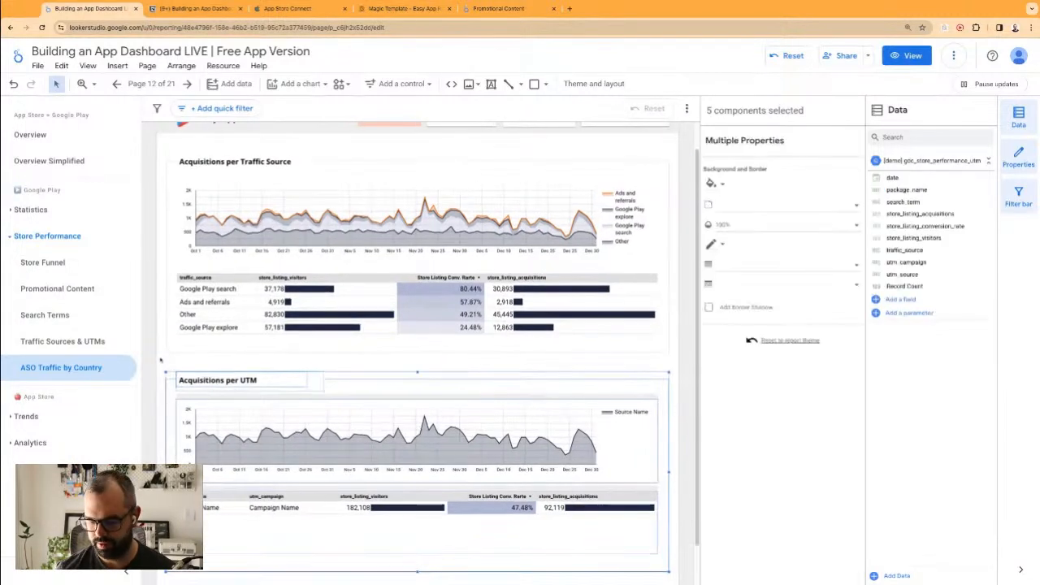
pyautogui.press('Delete')
pyautogui.click(332, 354)
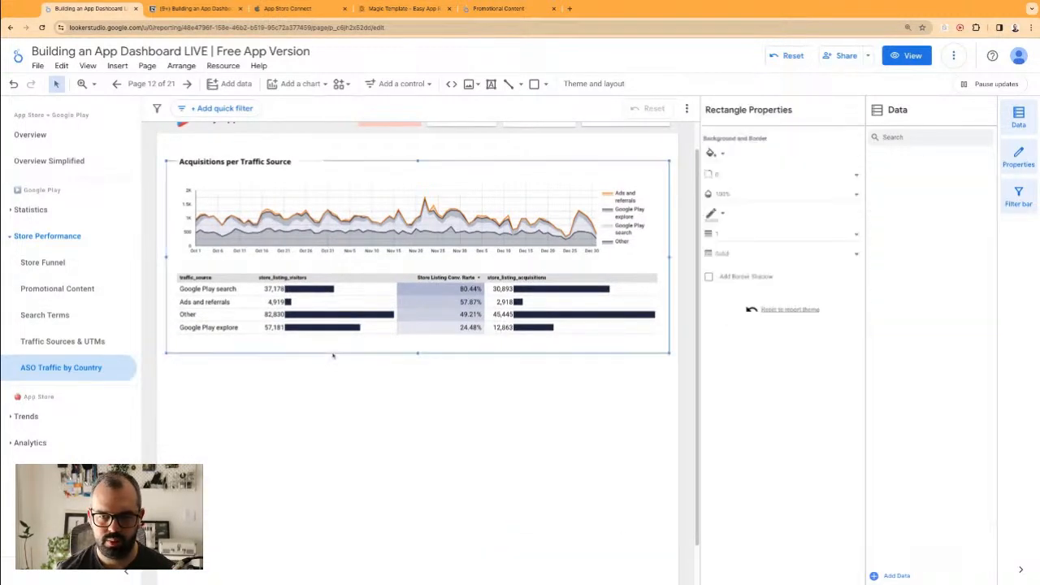
pyautogui.moveTo(418, 354); pyautogui.dragTo(418, 506)
pyautogui.scroll(1, 447, 388)
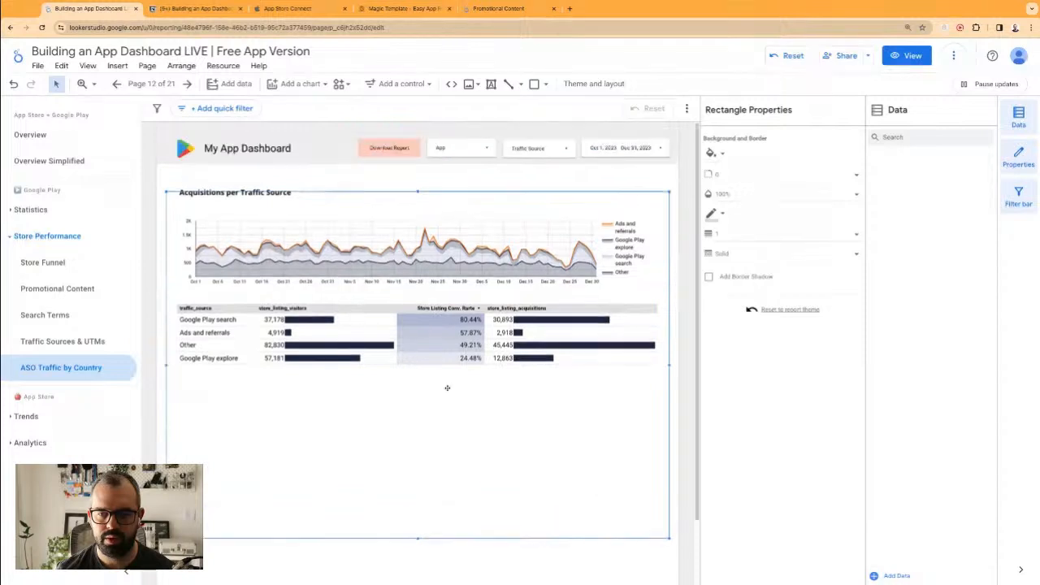
pyautogui.click(515, 182)
pyautogui.click(536, 148)
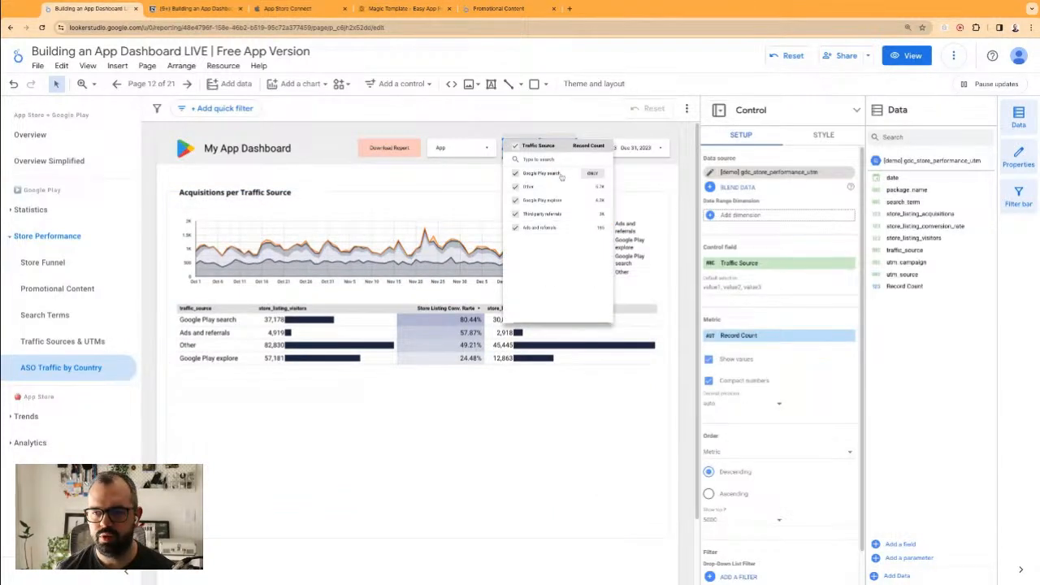
pyautogui.tripleClick(560, 174)
pyautogui.click(515, 173)
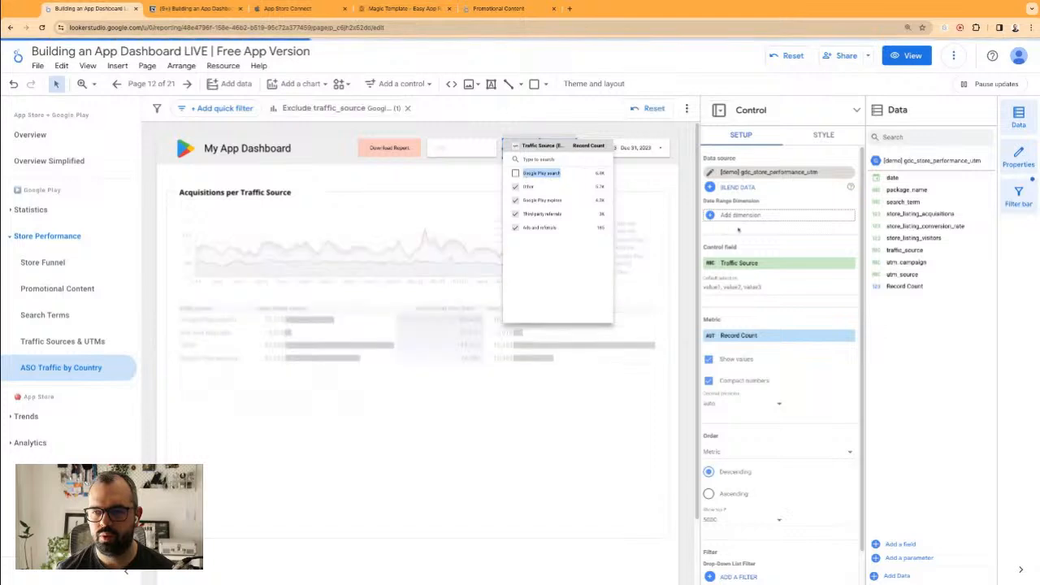
# - Set the Traffic Source control's default selection to "Google Play search, Google Play explore" and check its list of values
pyautogui.click(772, 287)
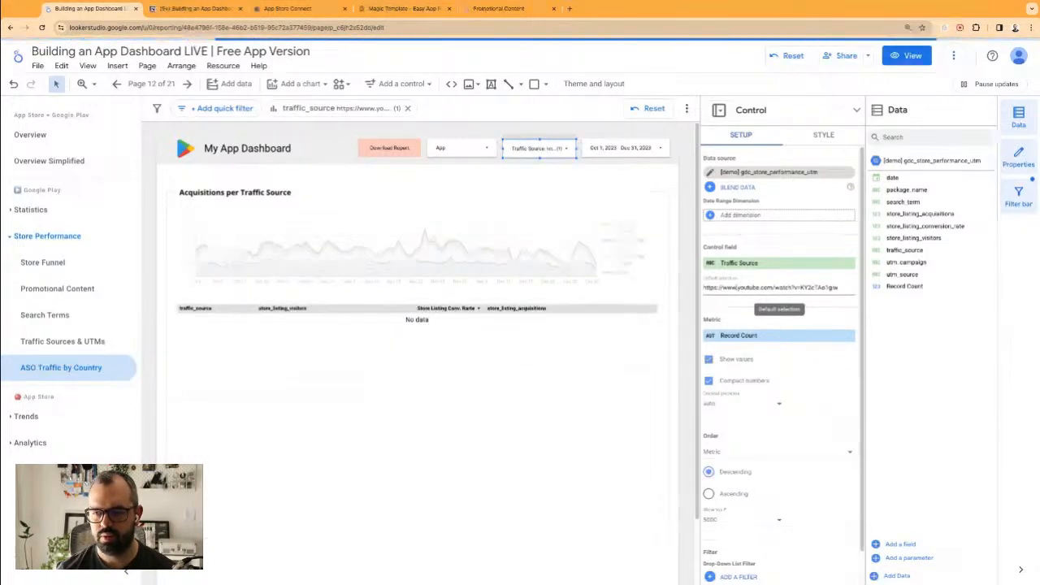
pyautogui.hotkey('ctrl', 'a')
pyautogui.write('Google')
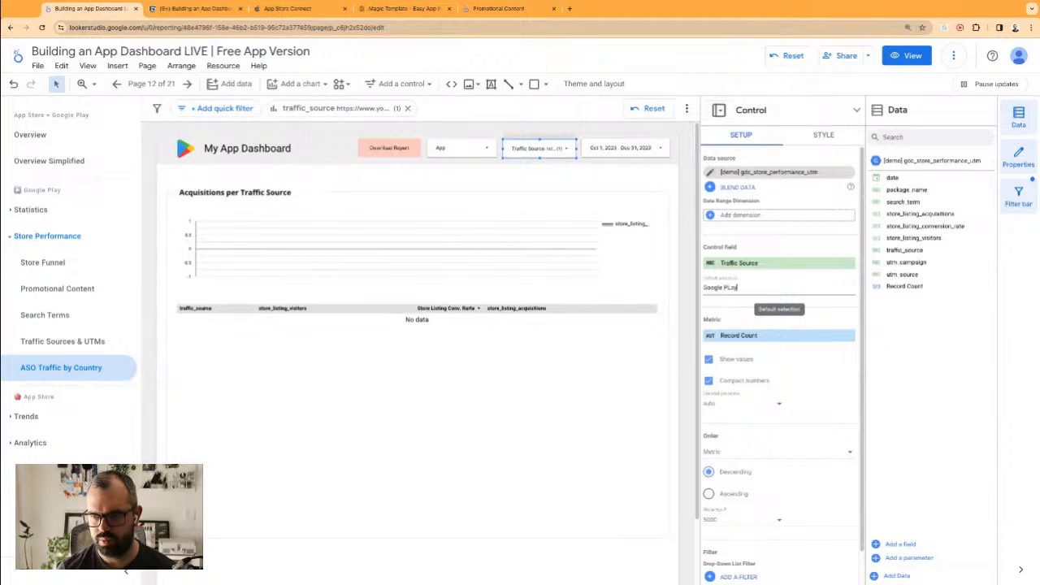
pyautogui.press('BackSpace')
pyautogui.press('BackSpace')
pyautogui.press('BackSpace')
pyautogui.press('BackSpace')
pyautogui.press('BackSpace')
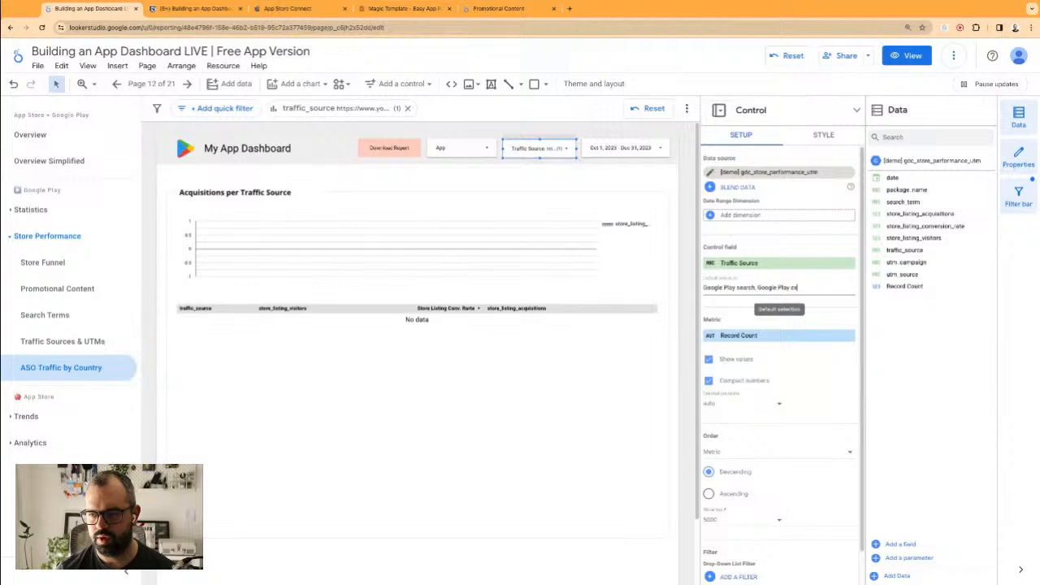
pyautogui.write('Play search, Google Play explore')
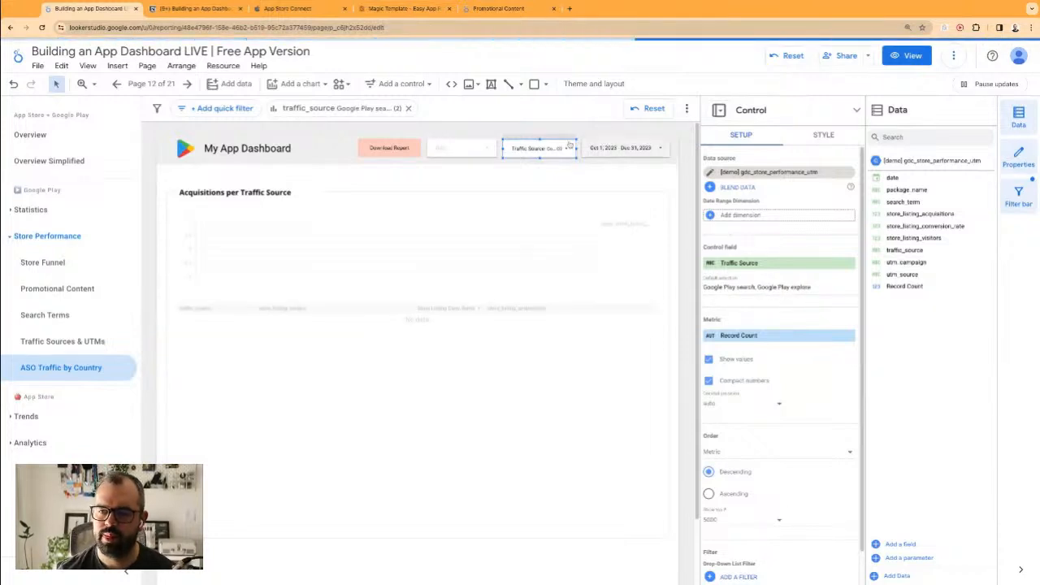
pyautogui.click(568, 148)
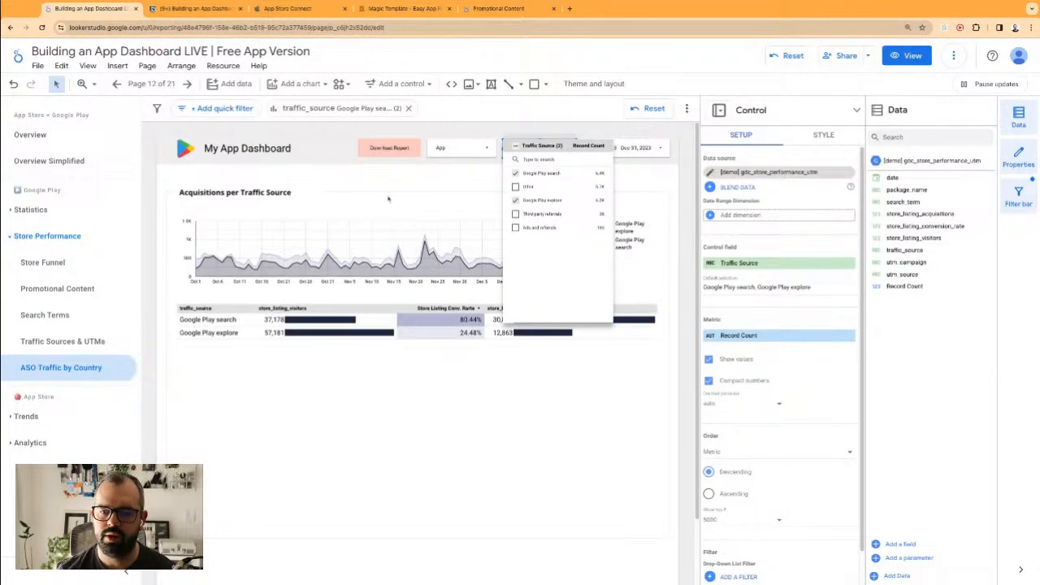
pyautogui.click(390, 183)
# - Extend the traffic source table downward and remove its data source
pyautogui.click(381, 329)
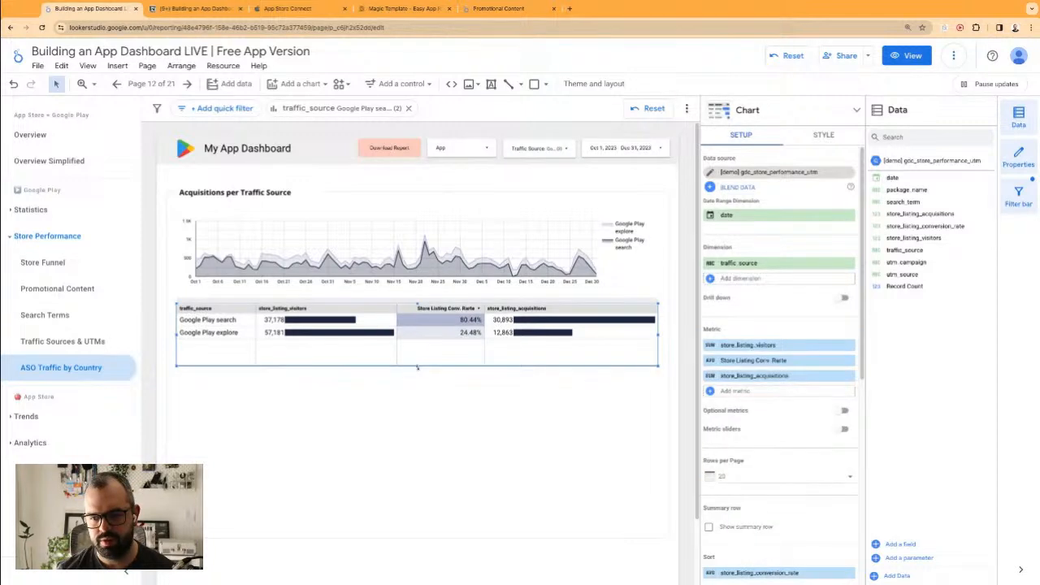
pyautogui.moveTo(417, 367); pyautogui.dragTo(417, 480)
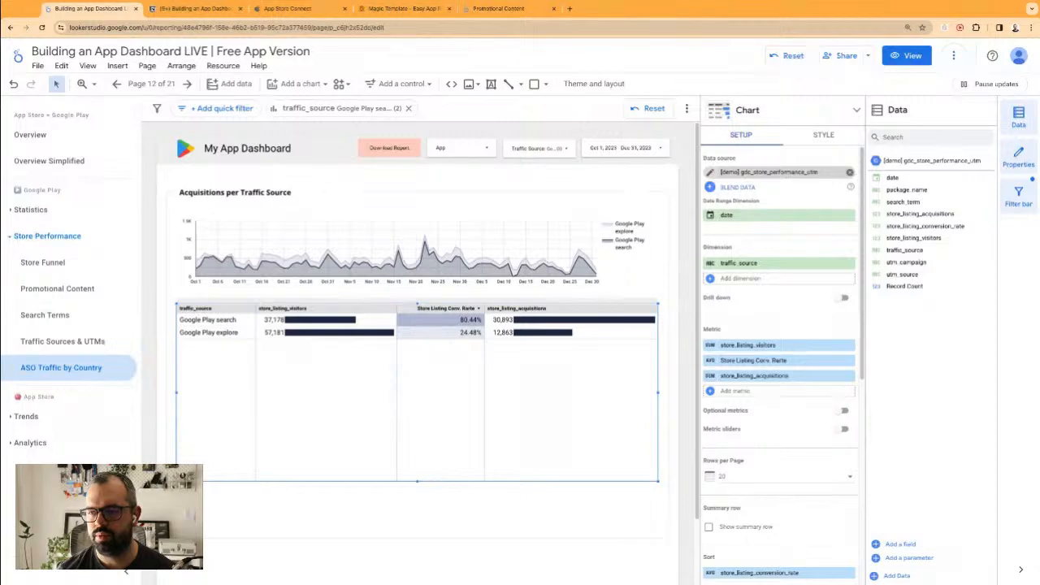
pyautogui.click(850, 172)
# - Add BigQuery table gdc_store_performance_country from easy-app-reports' demo_data dataset as the table's data source, and extend the table further down
pyautogui.click(813, 179)
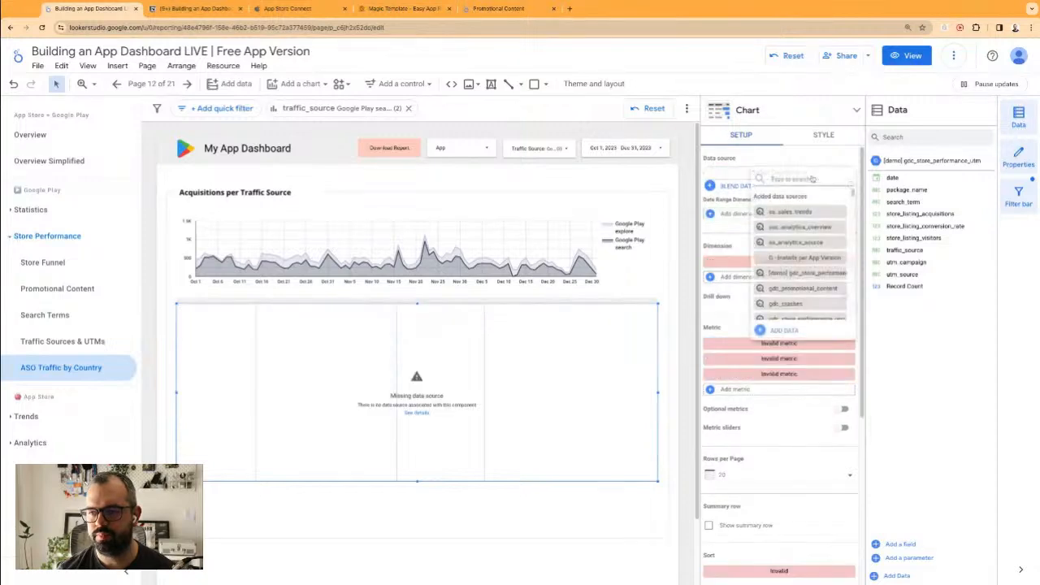
pyautogui.click(785, 331)
pyautogui.click(225, 446)
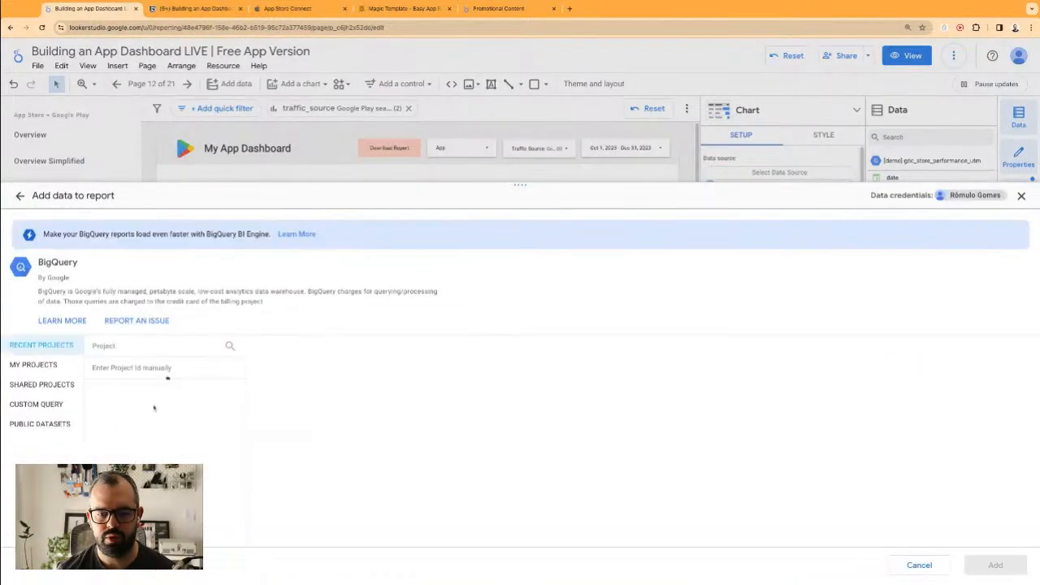
pyautogui.click(130, 385)
pyautogui.click(280, 364)
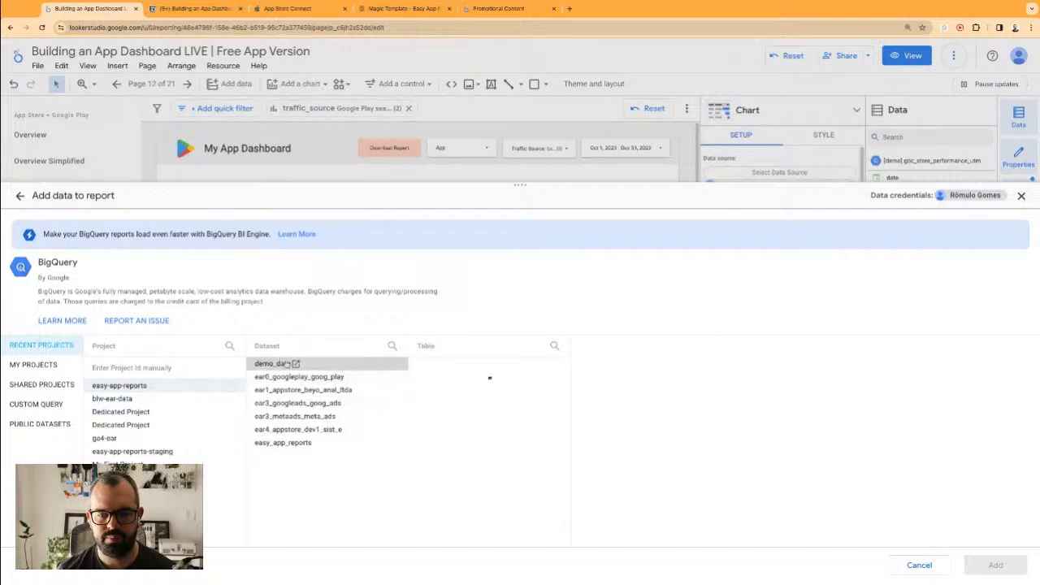
pyautogui.scroll(-2, 504, 431)
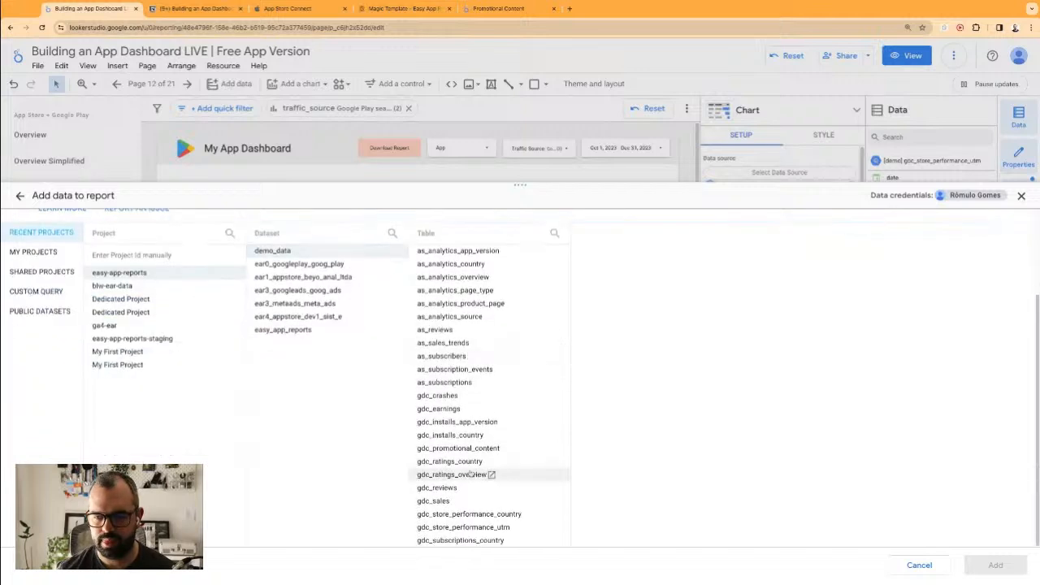
pyautogui.click(479, 514)
pyautogui.click(996, 565)
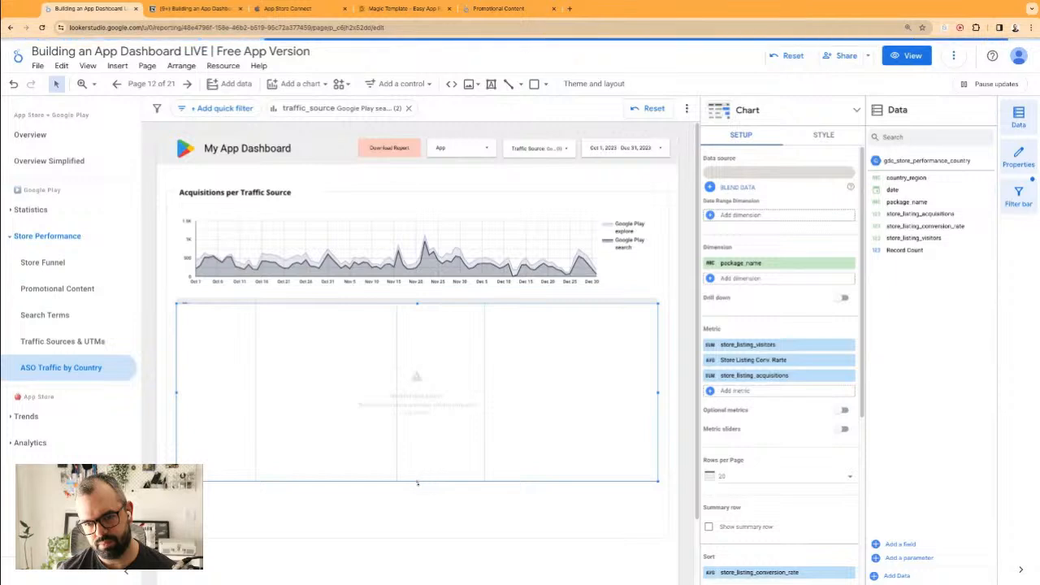
pyautogui.moveTo(417, 483); pyautogui.dragTo(417, 516)
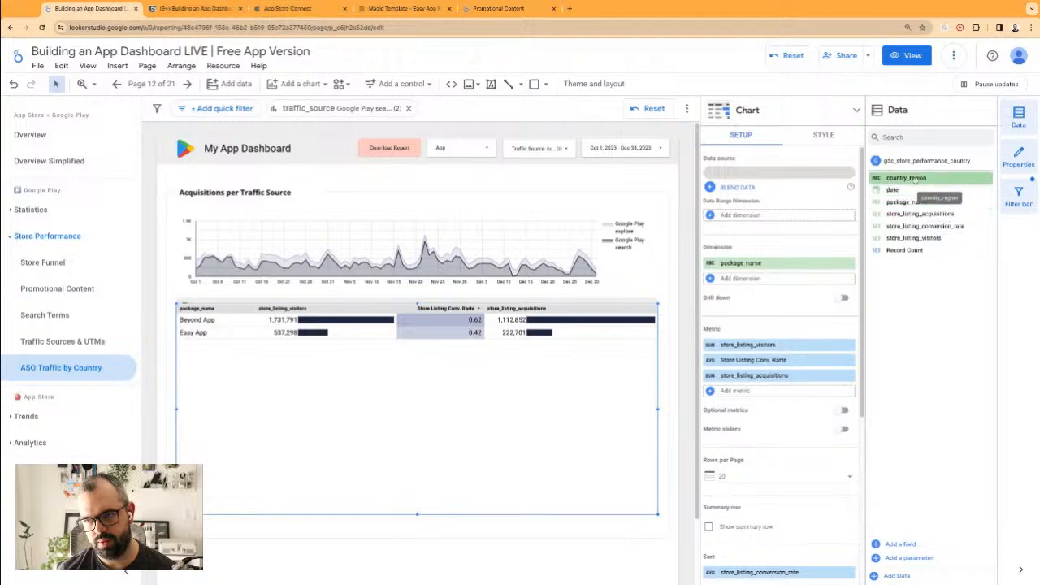
# - Add country_region as a second dimension of the table and look through the resulting rows
pyautogui.click(909, 178)
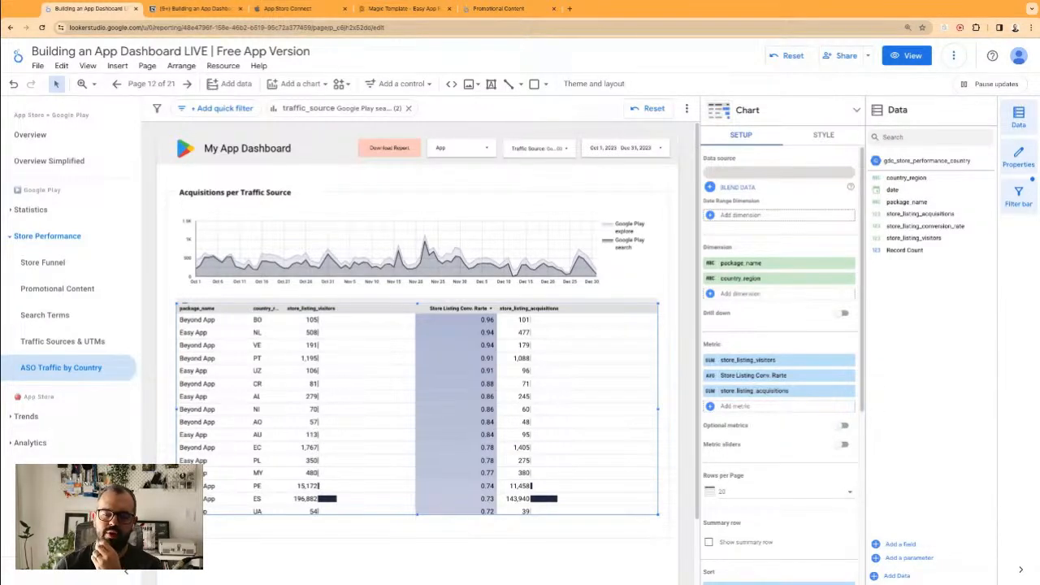
pyautogui.moveTo(768, 360); pyautogui.dragTo(772, 369)
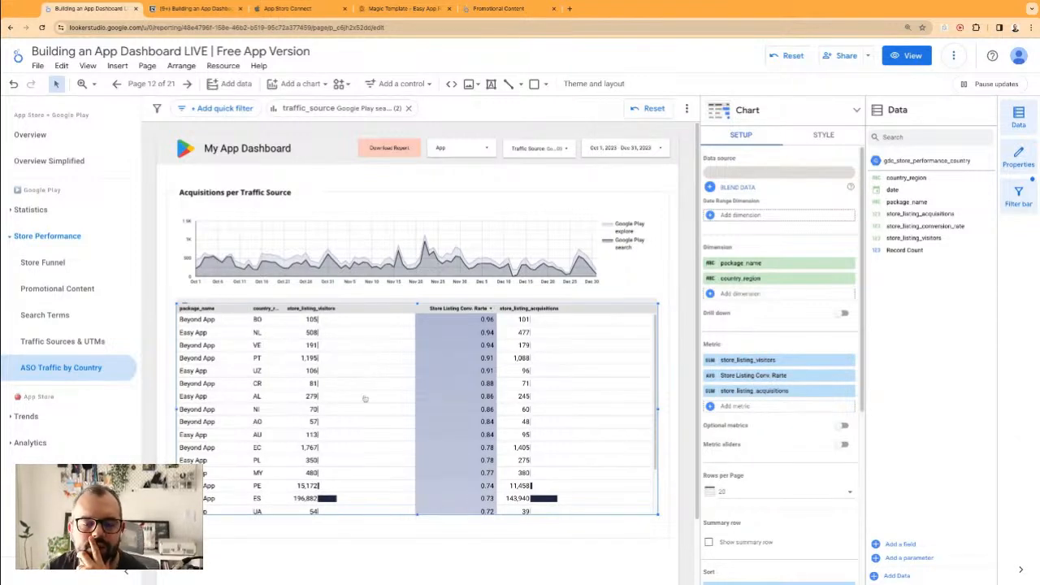
pyautogui.scroll(-2, 348, 433)
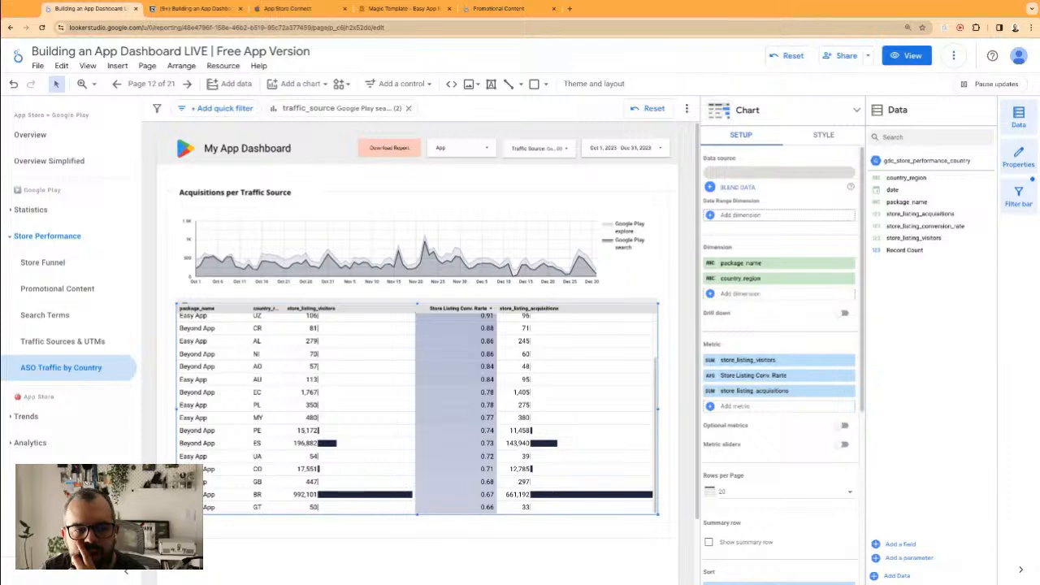
pyautogui.scroll(2, 418, 413)
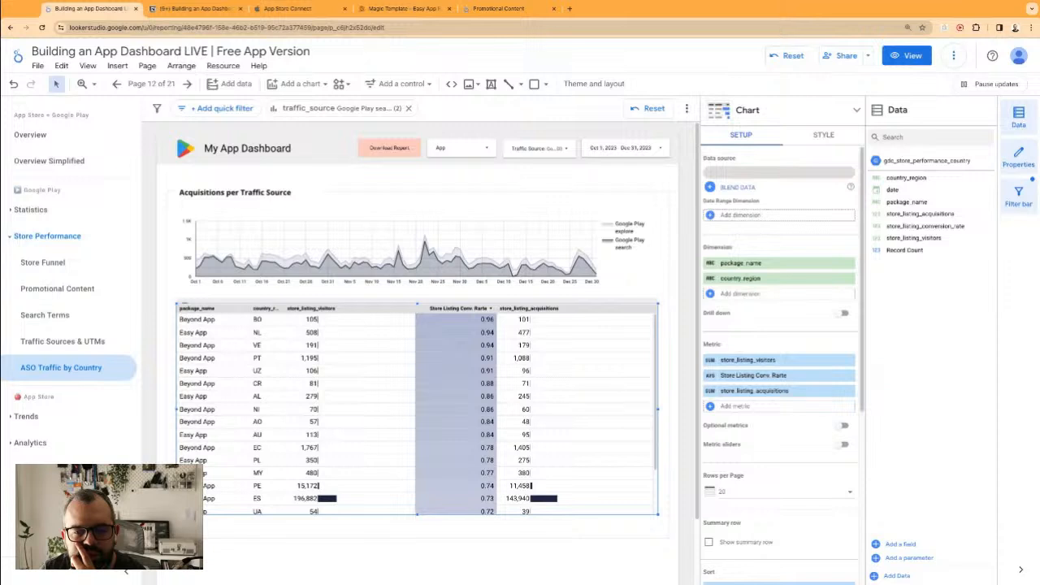
# - Sort the table by store_listing_acquisitions instead of the conversion rate
pyautogui.scroll(-2, 770, 421)
pyautogui.click(776, 435)
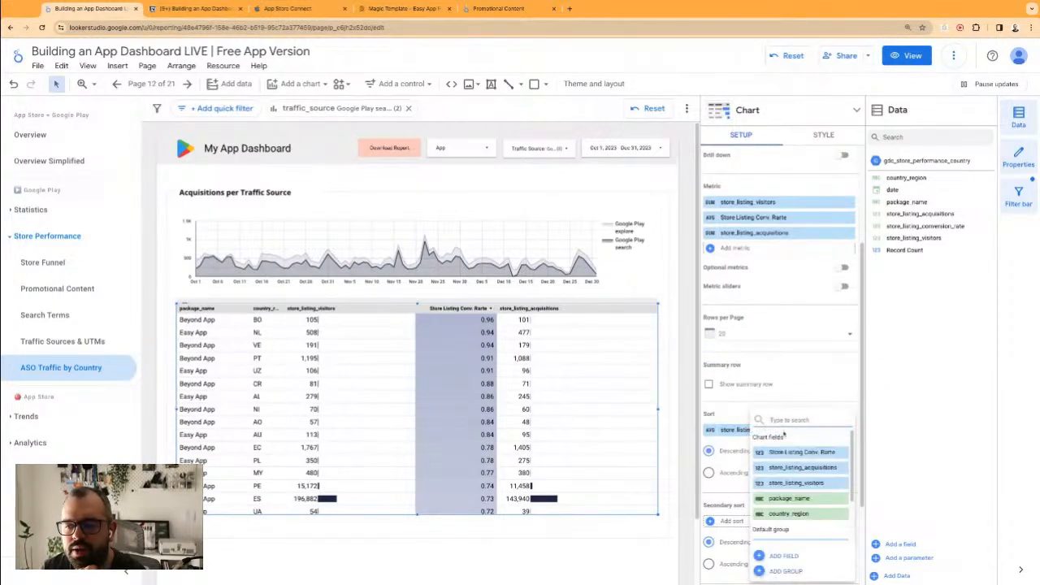
pyautogui.click(790, 468)
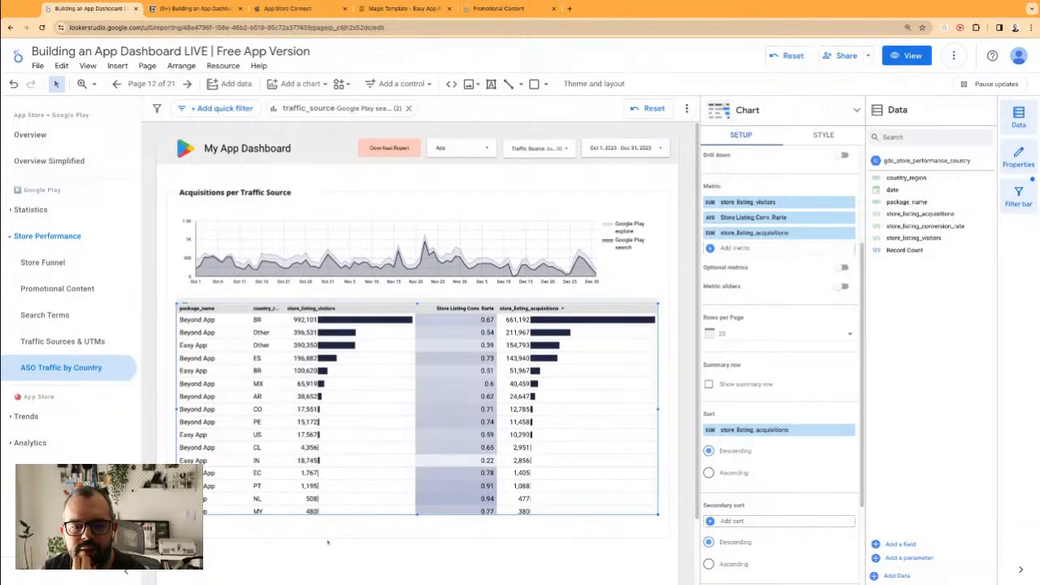
# - Remove the package_name dimension from the table and rename the country_region dimension as "Country"
pyautogui.scroll(3, 747, 335)
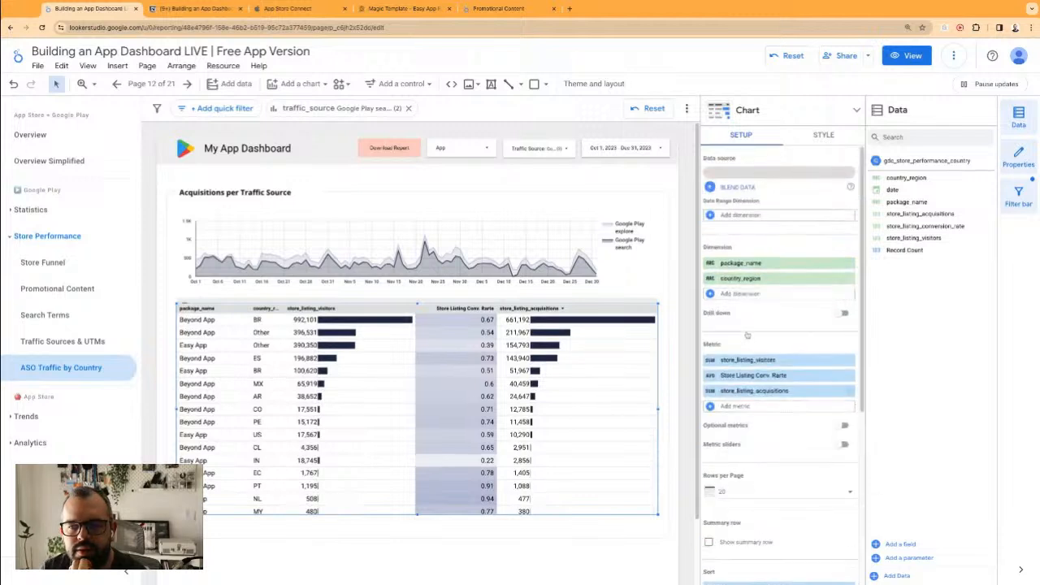
pyautogui.click(850, 262)
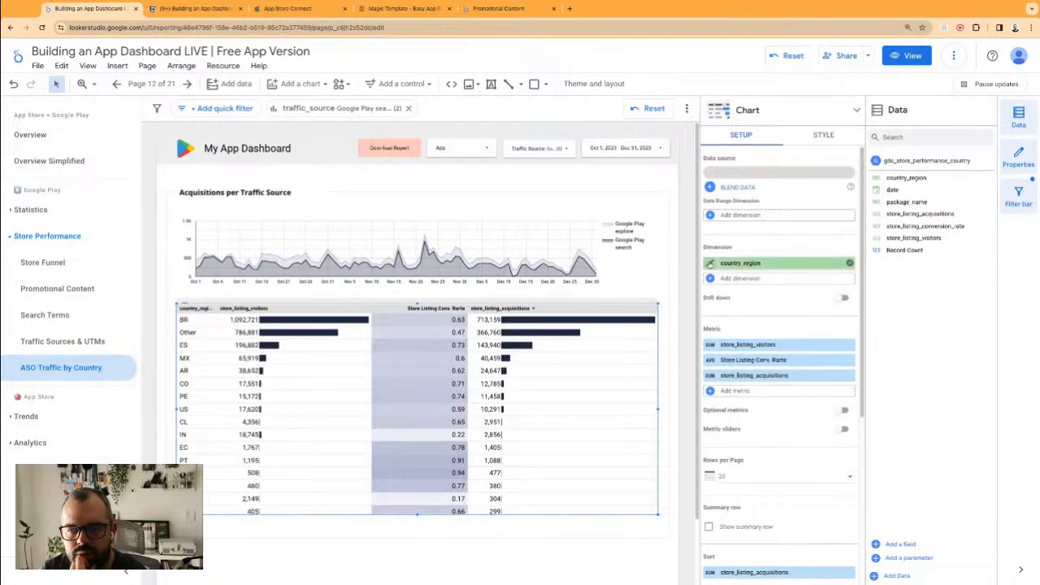
pyautogui.click(754, 264)
pyautogui.write('Country')
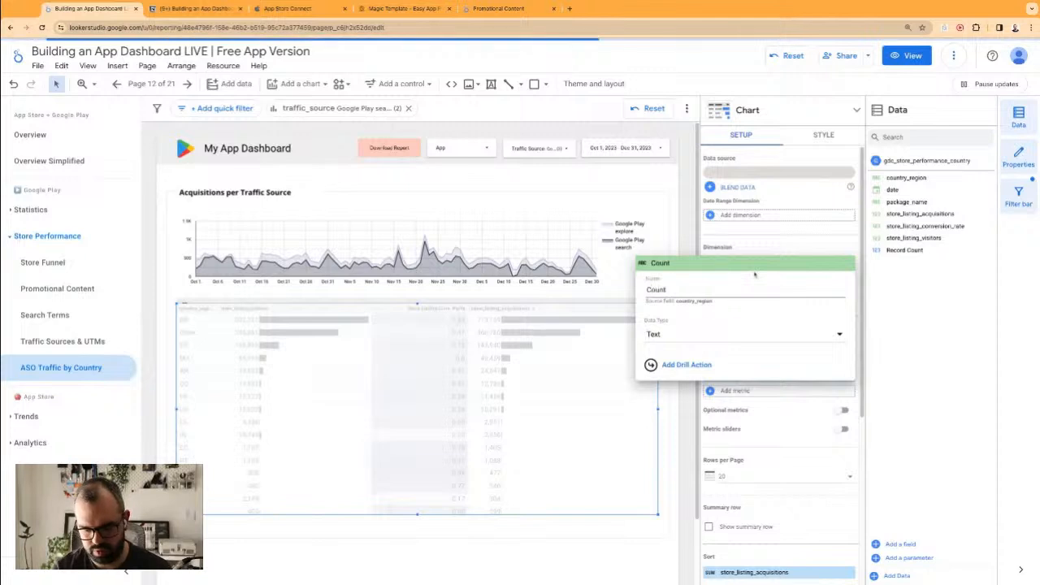
pyautogui.press('Return')
# - Rename the table's store_listing_visitors metric as "Store Listing Visitors"
pyautogui.moveTo(753, 359); pyautogui.dragTo(731, 354)
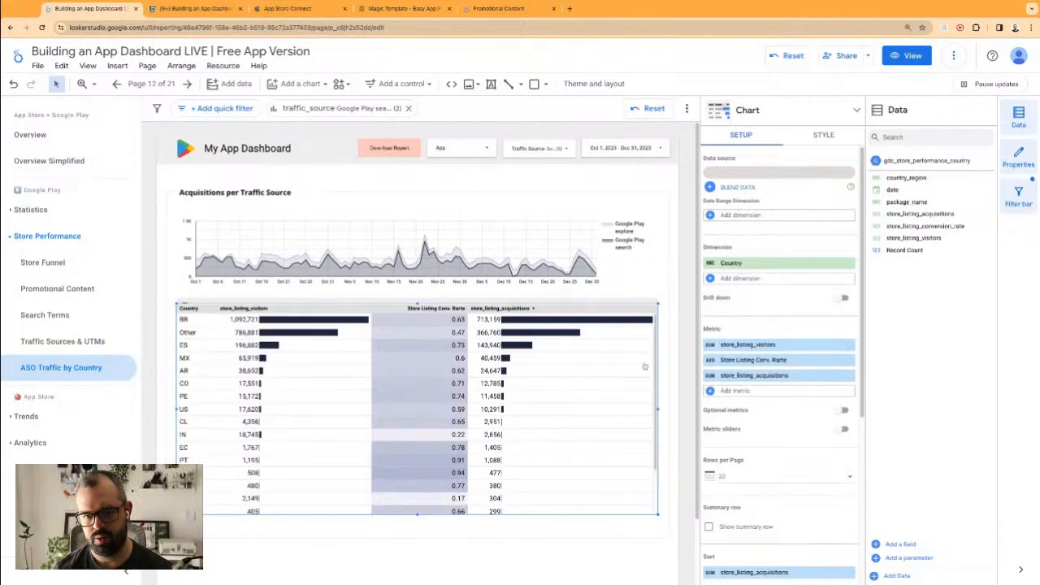
pyautogui.click(712, 346)
pyautogui.write('S')
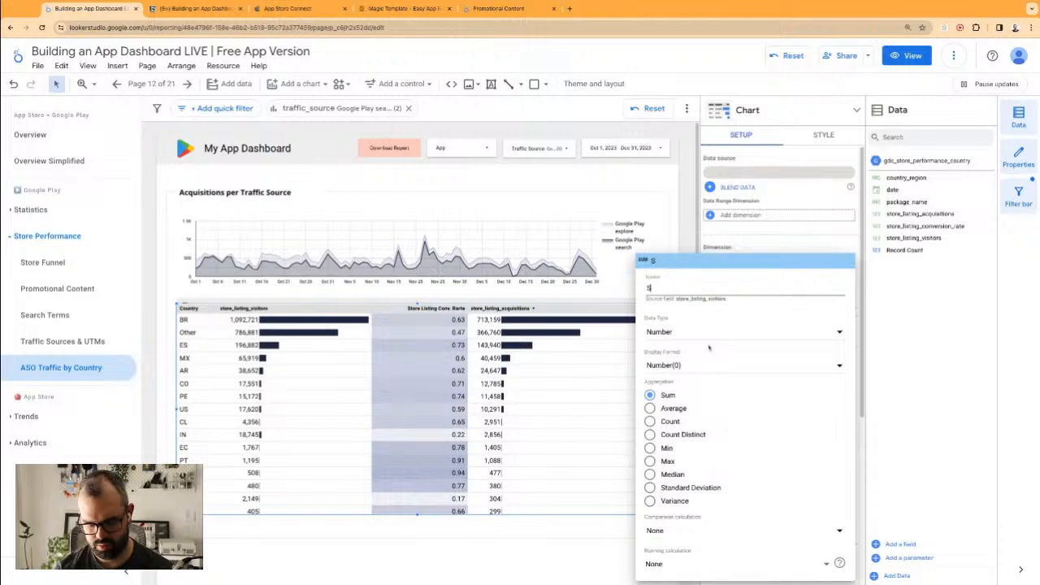
pyautogui.write('tore Listing Visit')
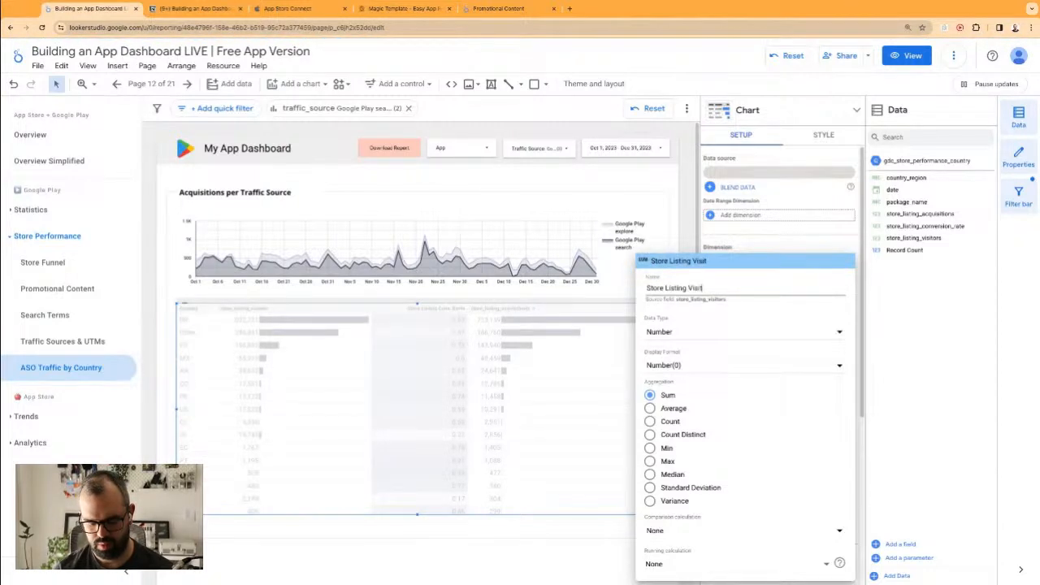
pyautogui.write('ors')
pyautogui.press('Return')
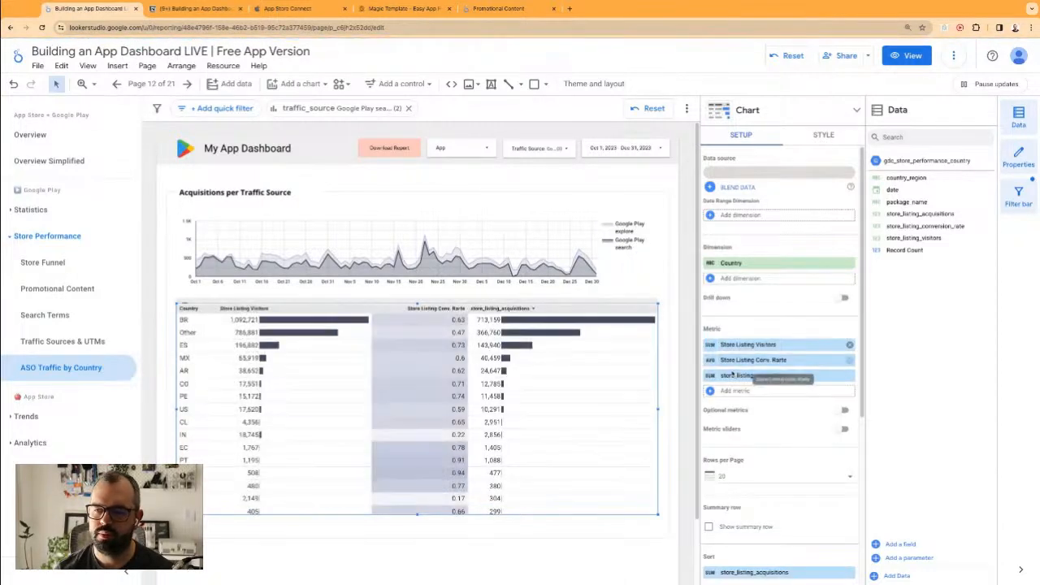
# - Rename the table's store_listing_acquisitions metric as "Store Listing Acquisitions"
pyautogui.click(732, 376)
pyautogui.write('S')
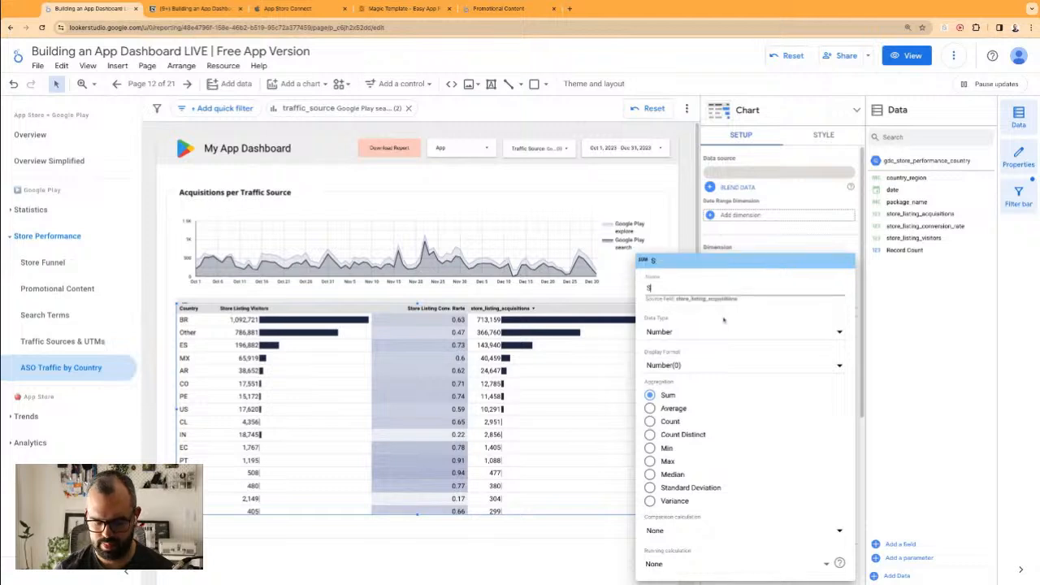
pyautogui.write('tore Listing Ac')
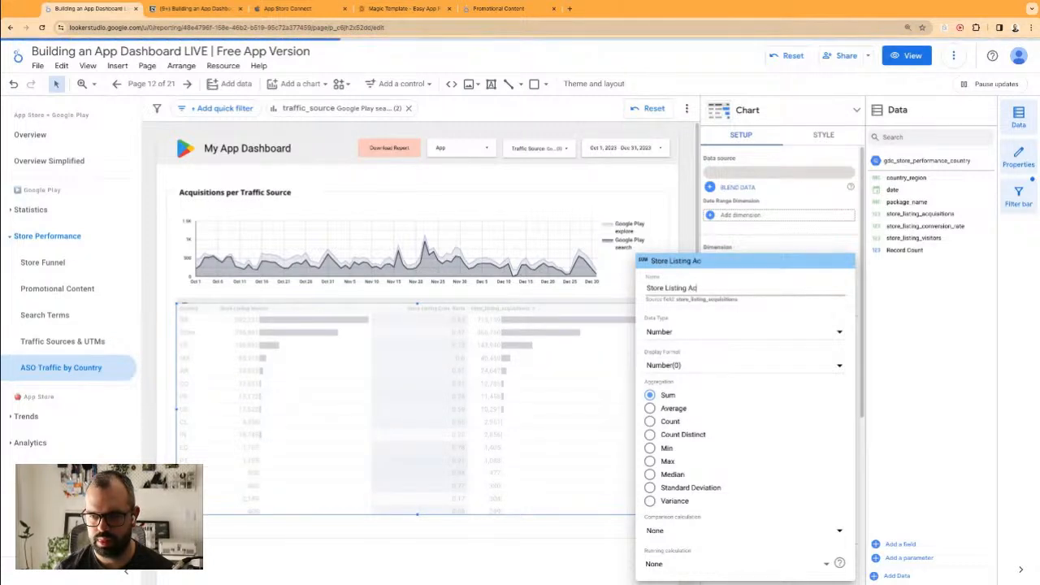
pyautogui.write('quisitions')
pyautogui.press('Return')
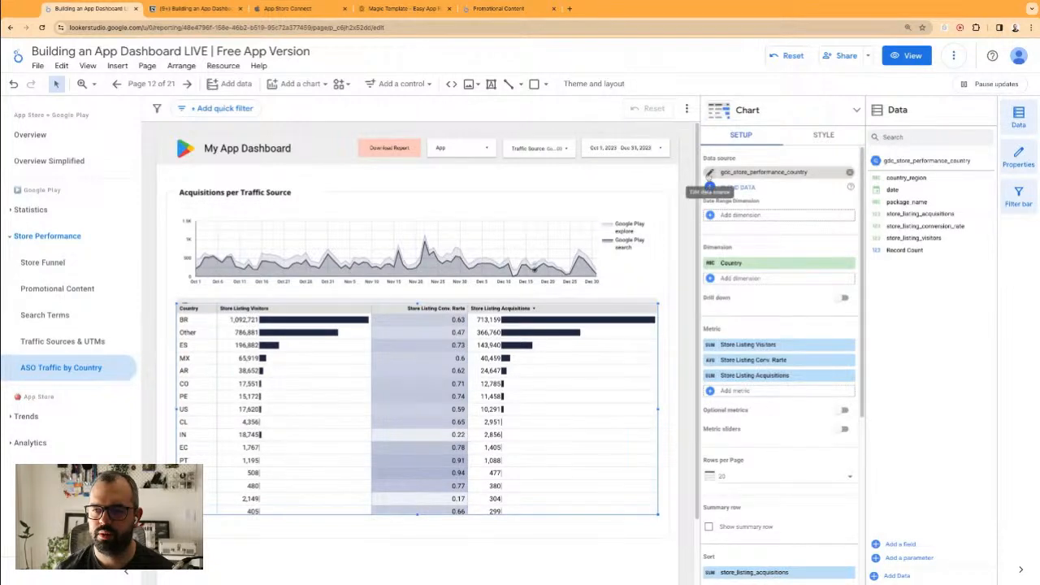
# - Rename the table's data source as "[demo] gdc_store_performance_country"
pyautogui.click(709, 173)
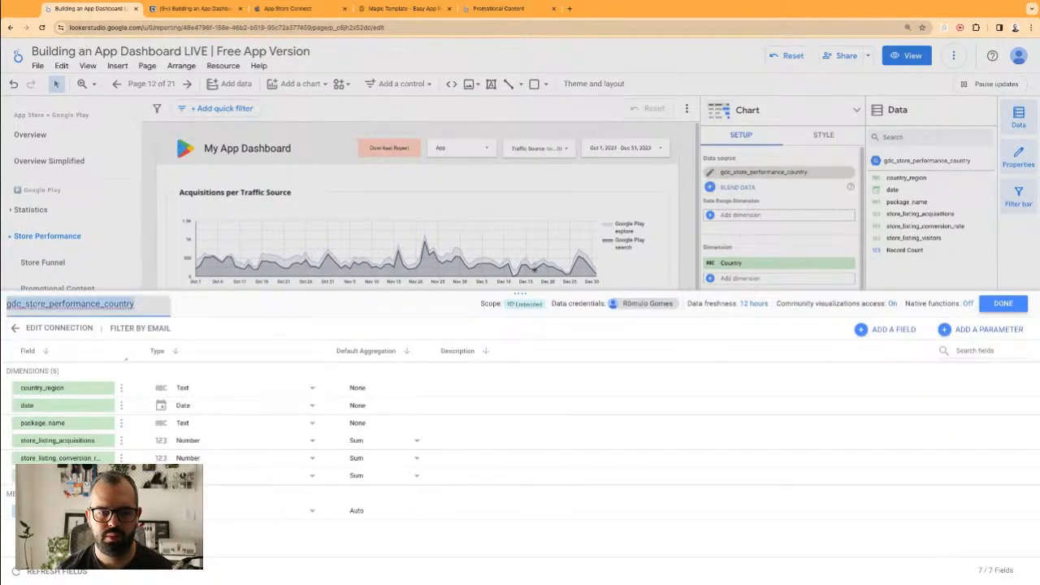
pyautogui.press('Left')
pyautogui.write('[dem')
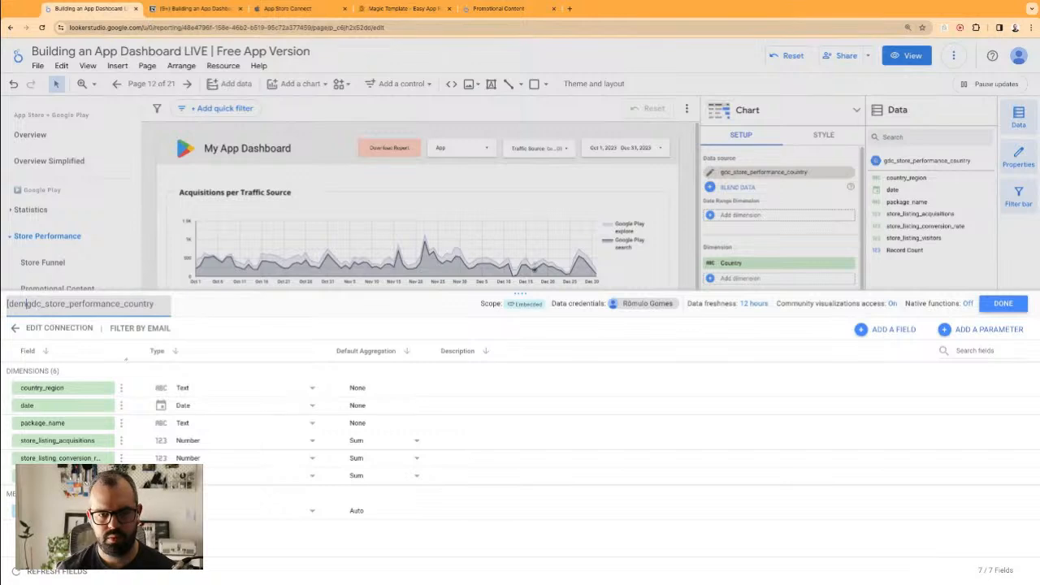
pyautogui.write('o]')
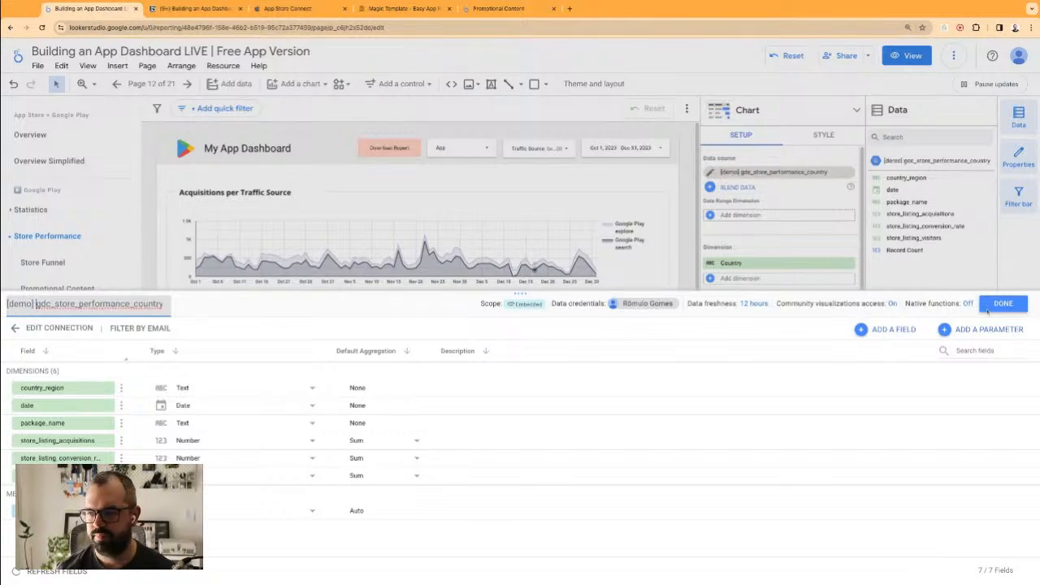
pyautogui.click(1003, 303)
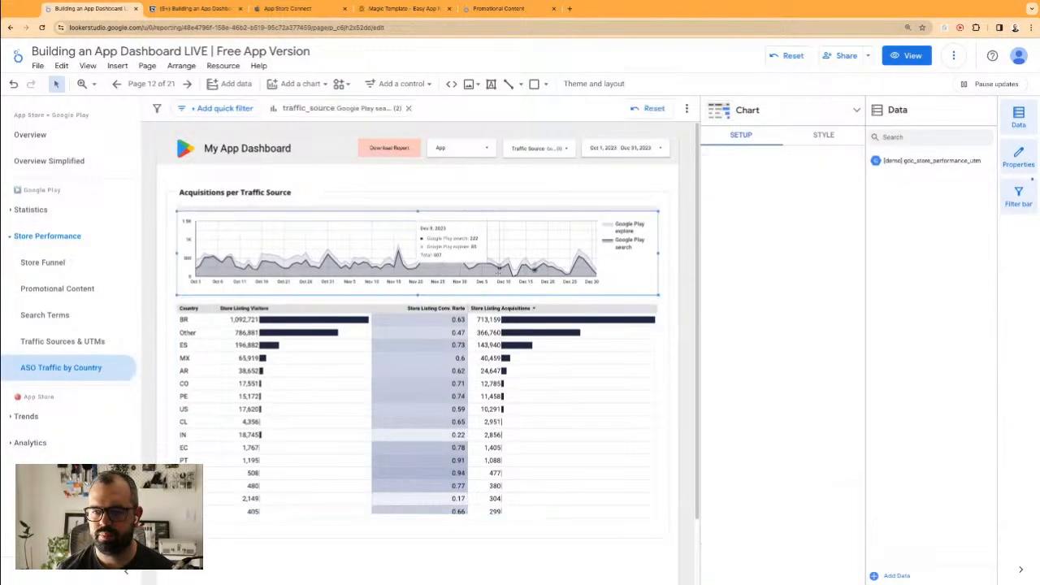
# - Switch the time series chart and the App and Traffic Source controls together to the [demo] gdc_store_performance_country data source
pyautogui.keyDown('shift'); pyautogui.click(476, 151); pyautogui.keyUp('shift')
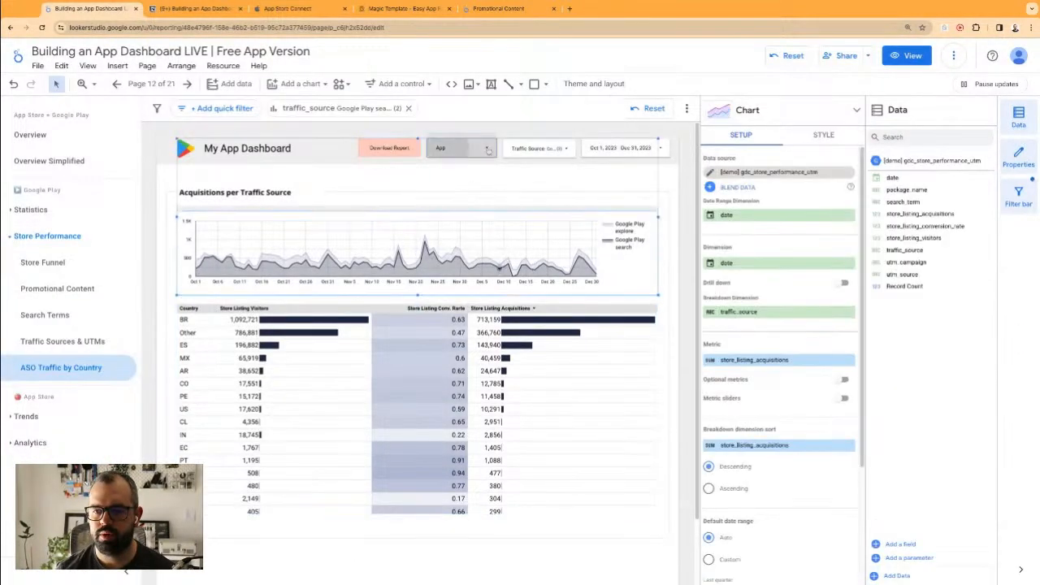
pyautogui.keyDown('shift'); pyautogui.click(566, 149); pyautogui.keyUp('shift')
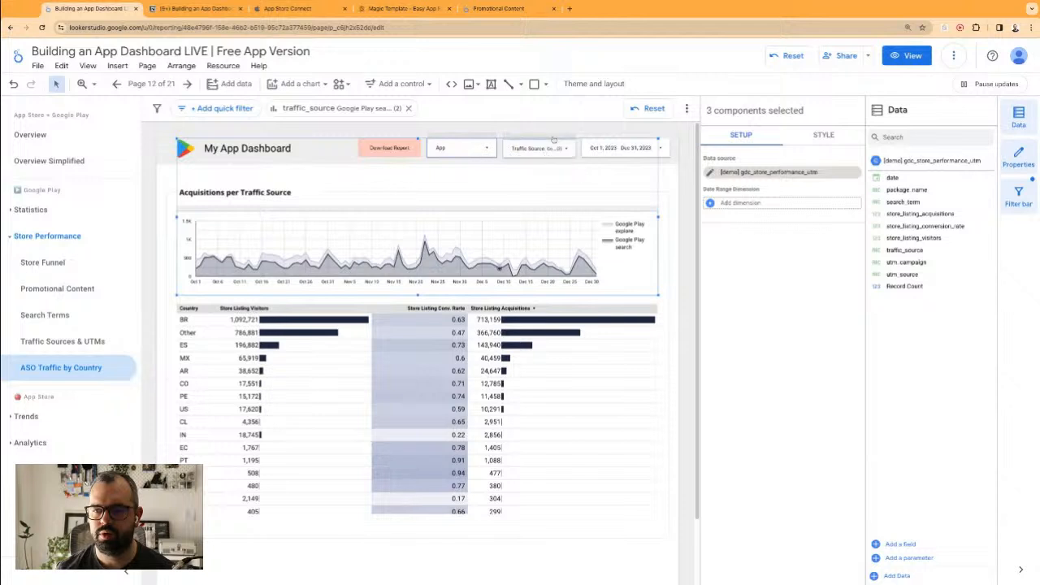
pyautogui.click(828, 177)
pyautogui.write('count')
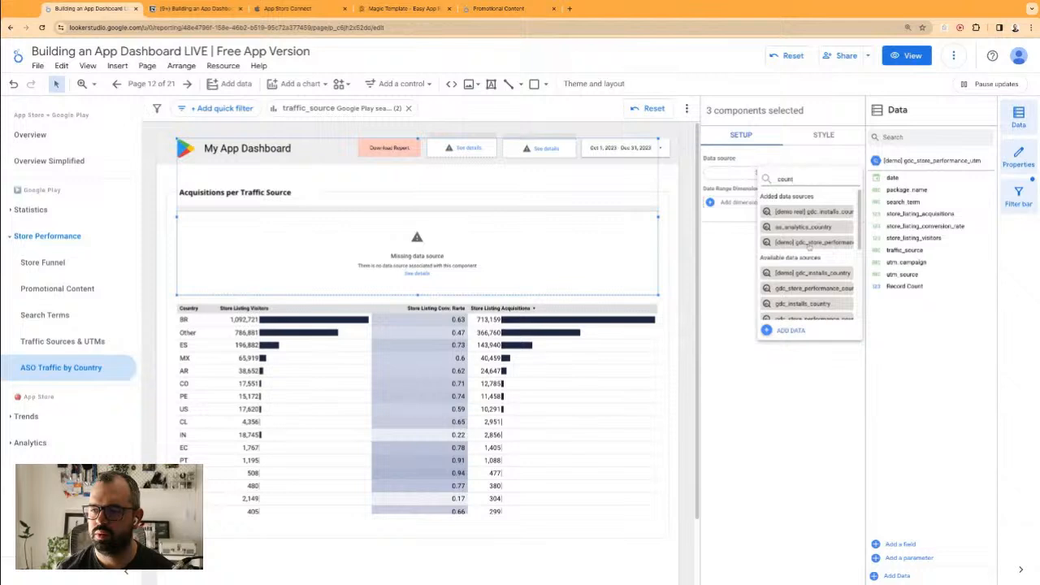
pyautogui.click(808, 244)
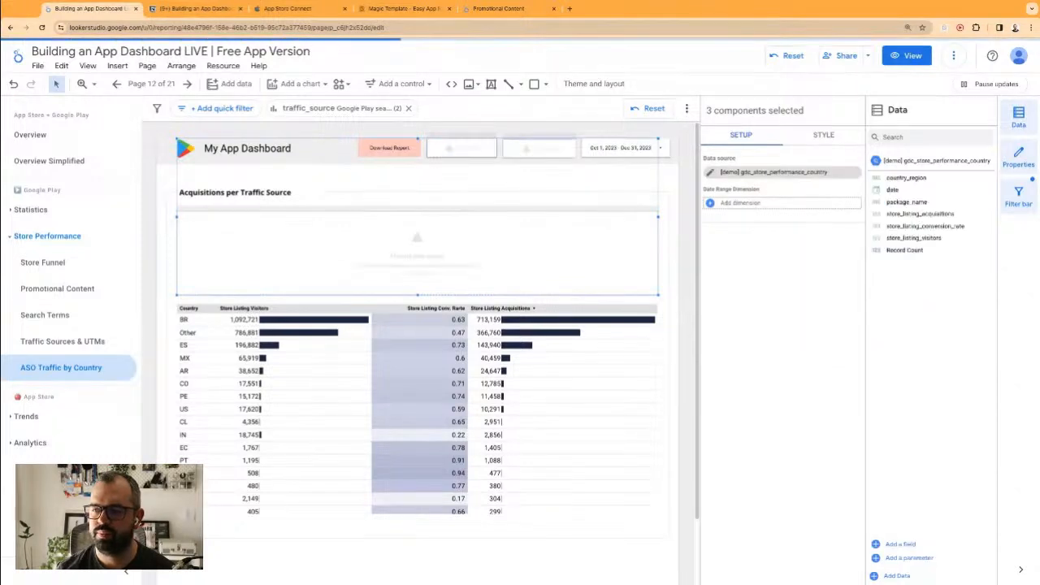
pyautogui.click(525, 183)
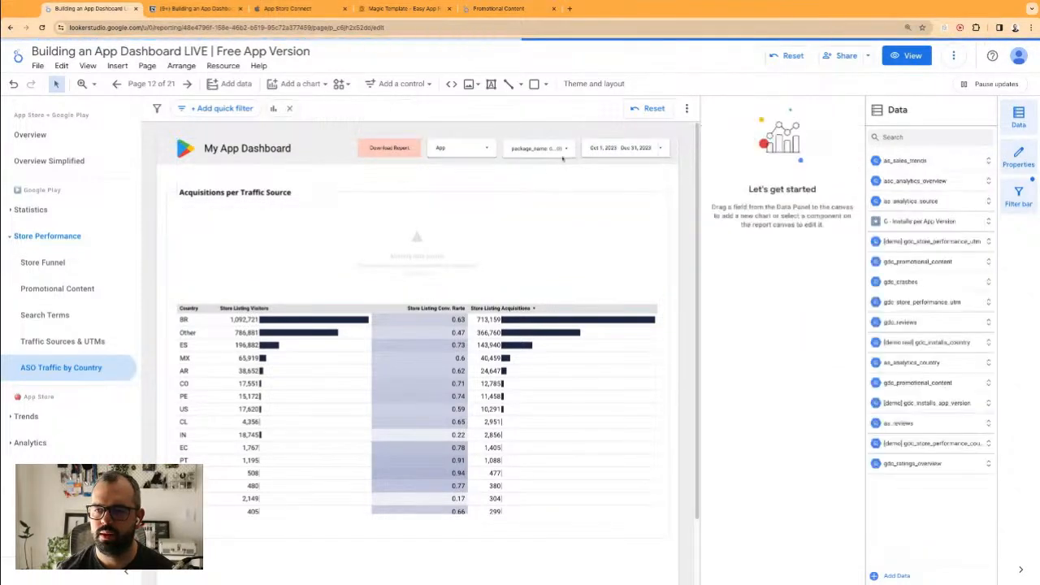
pyautogui.click(543, 136)
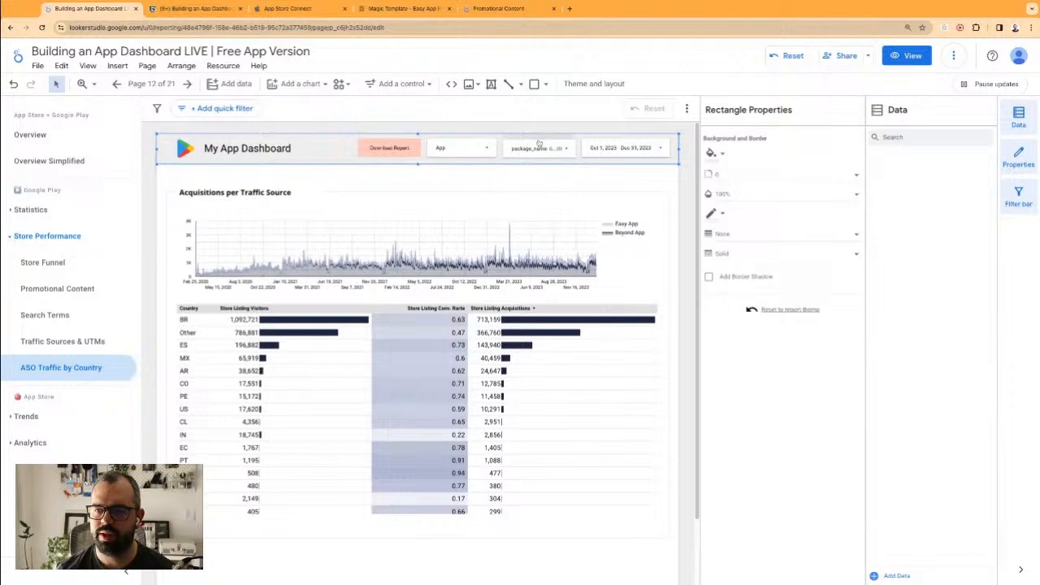
# - Set date as the date range dimension of both the acquisitions area chart and the country table
pyautogui.click(538, 146)
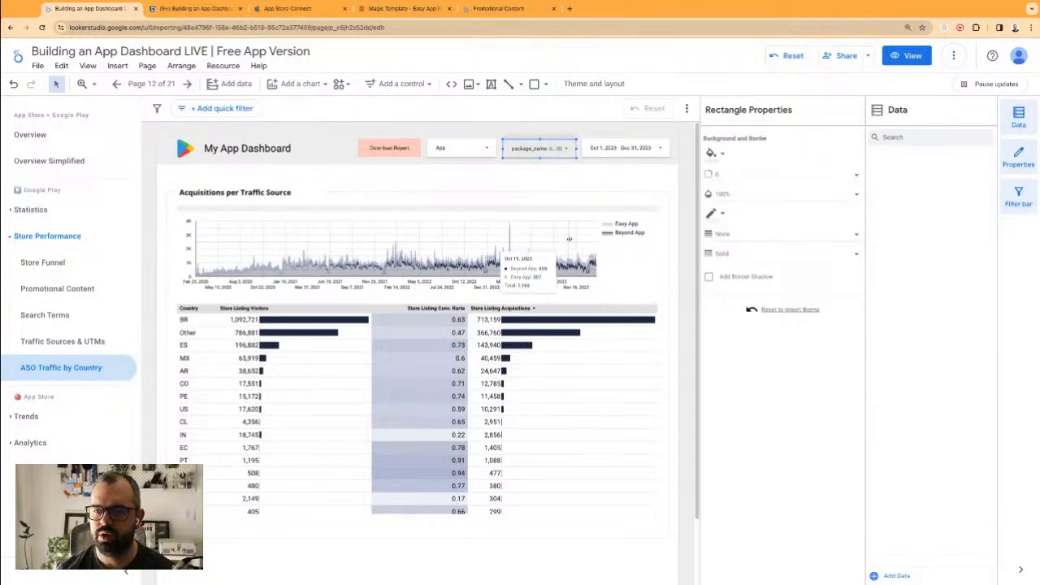
pyautogui.click(596, 358)
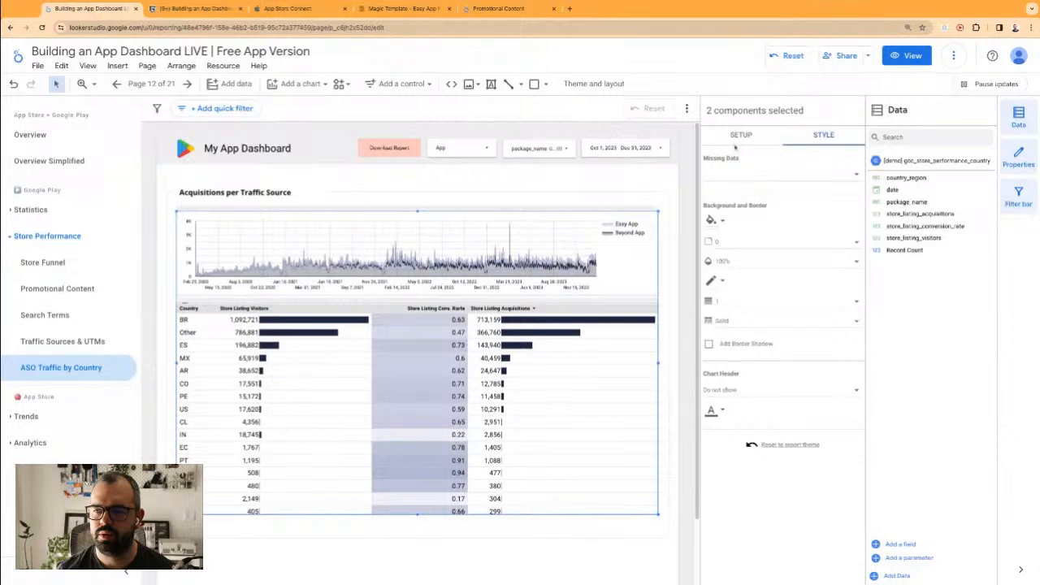
pyautogui.click(738, 137)
pyautogui.click(734, 203)
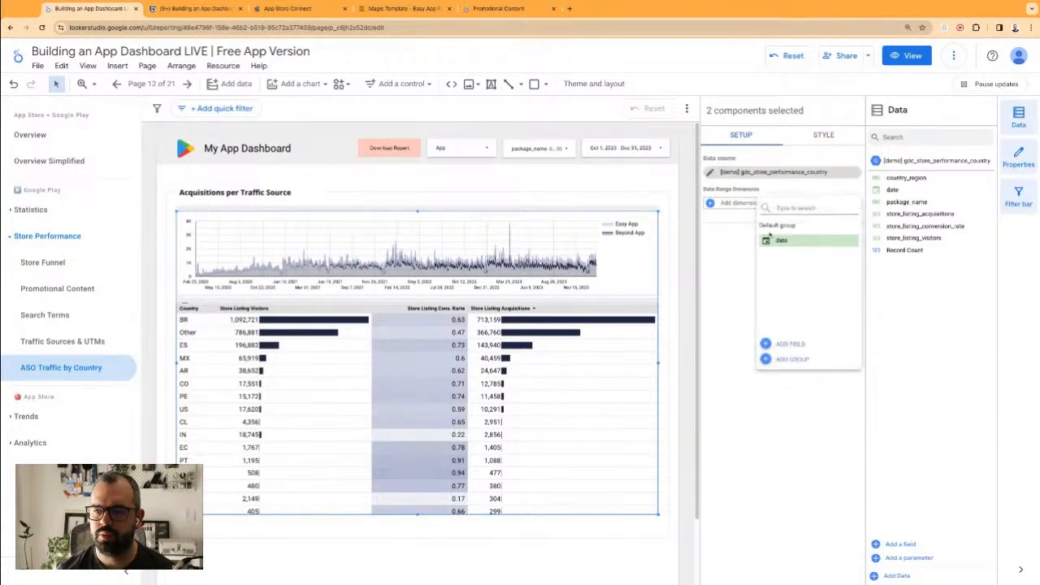
pyautogui.click(768, 240)
pyautogui.click(553, 182)
# - Change the package_name drop-down control to use country_region as its control field and date as its date range dimension
pyautogui.click(539, 148)
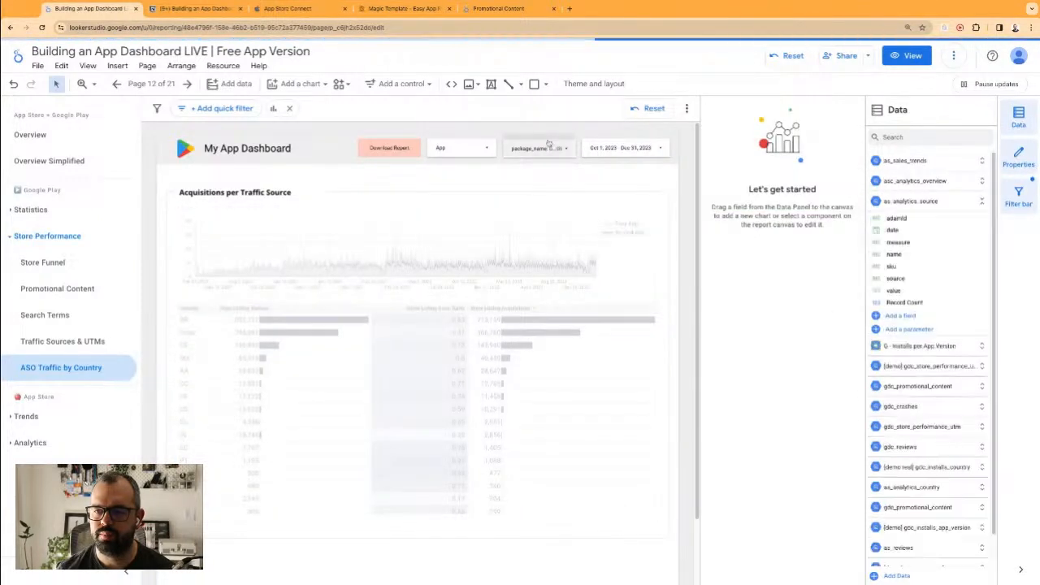
pyautogui.click(906, 177)
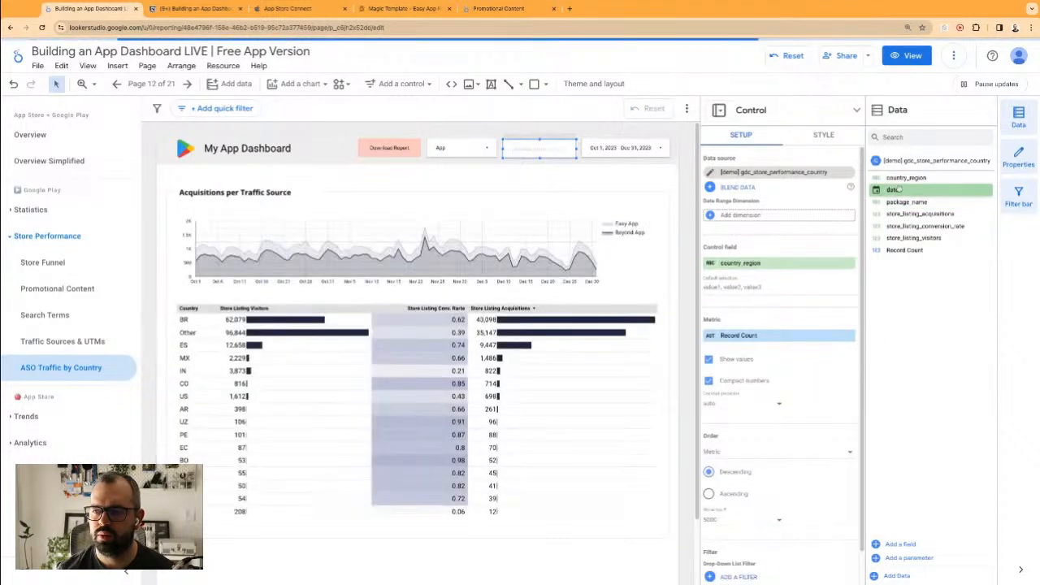
pyautogui.moveTo(894, 191); pyautogui.dragTo(776, 215)
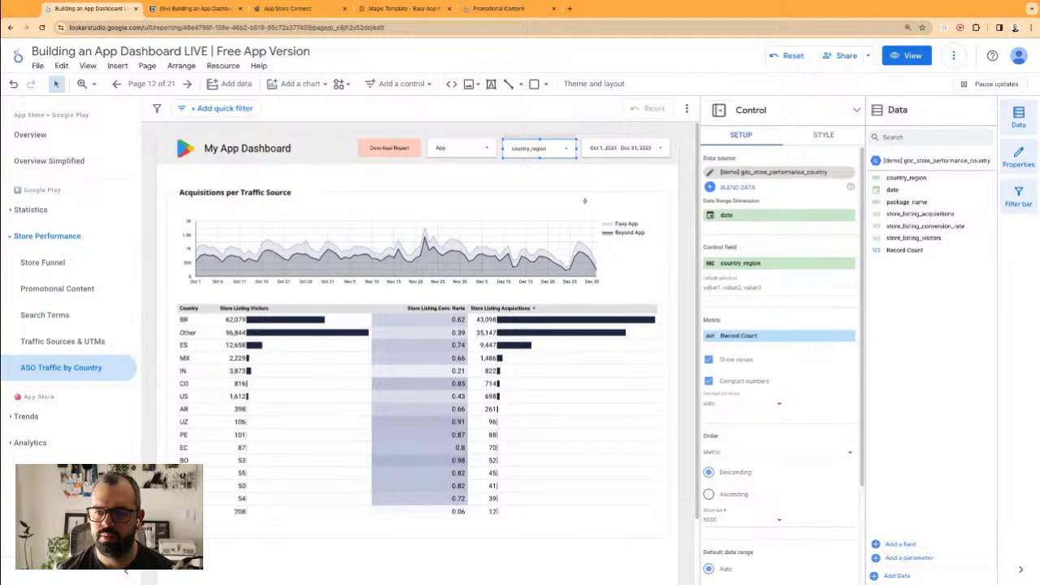
pyautogui.click(577, 180)
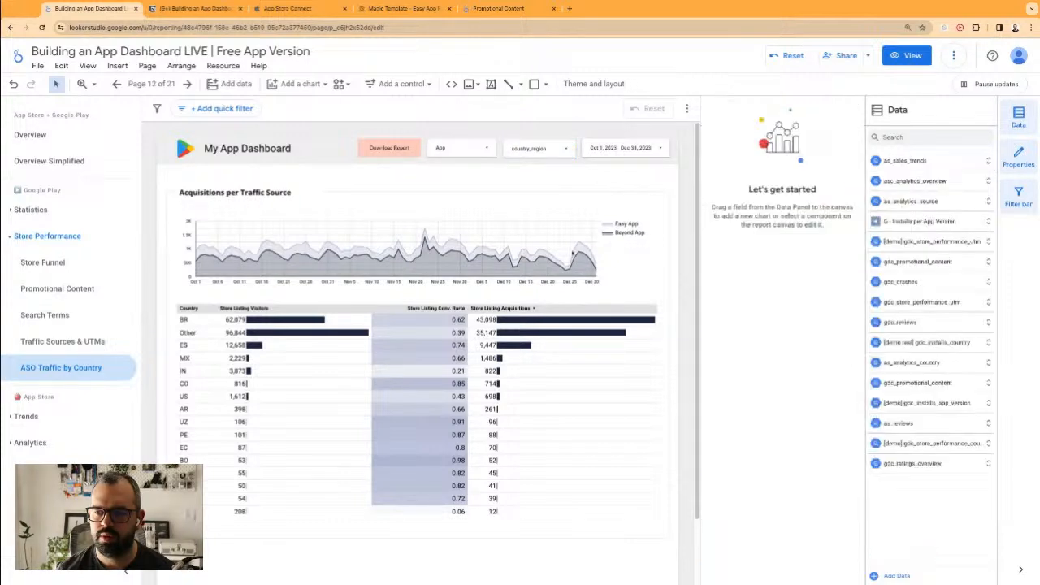
# - Break down the acquisitions area chart by country_region instead of package_name and limit it to 5 series
pyautogui.click(573, 254)
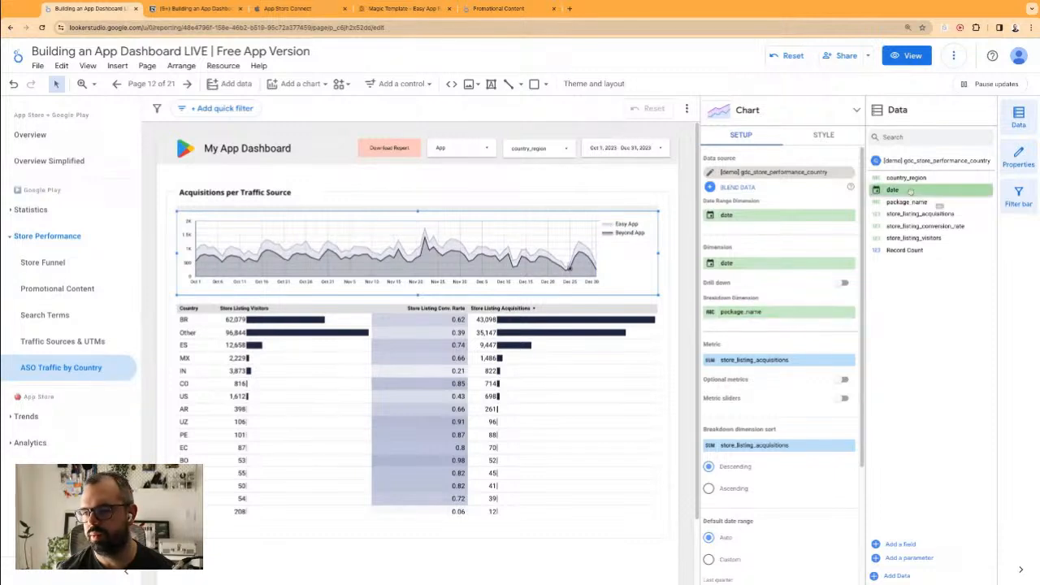
pyautogui.moveTo(903, 180); pyautogui.dragTo(779, 312)
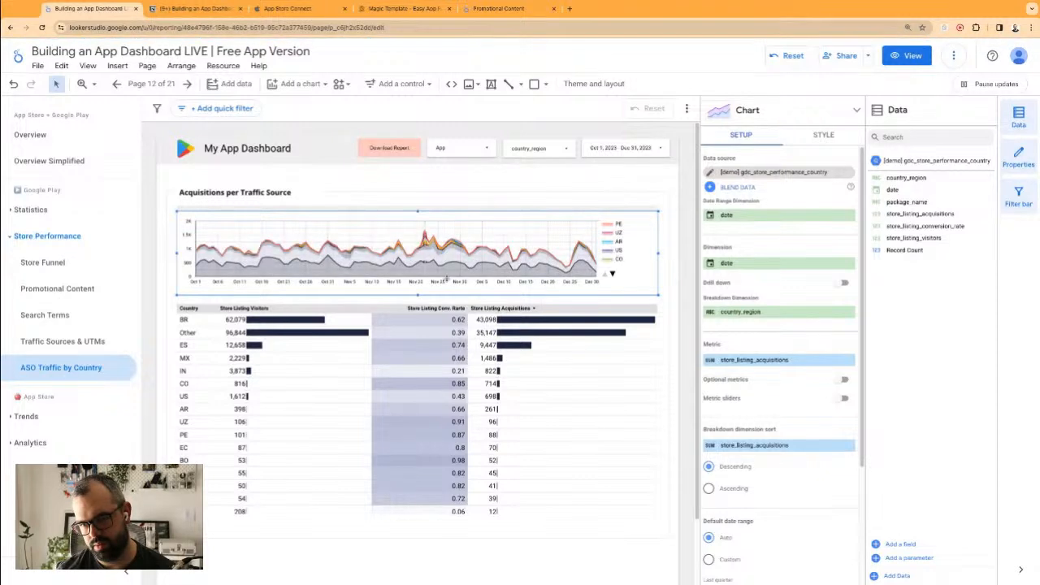
pyautogui.click(824, 135)
pyautogui.click(729, 286)
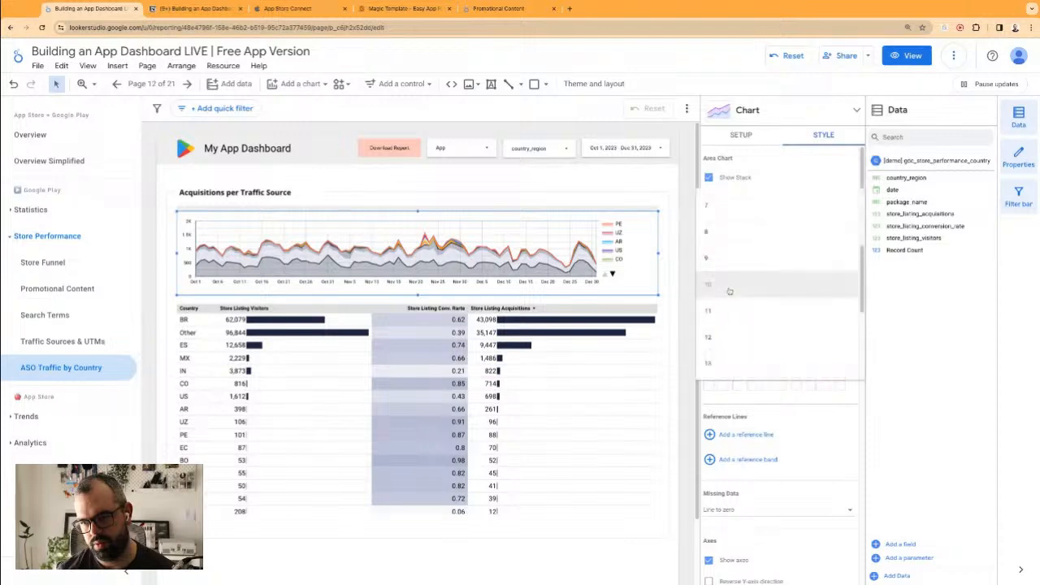
pyautogui.click(729, 221)
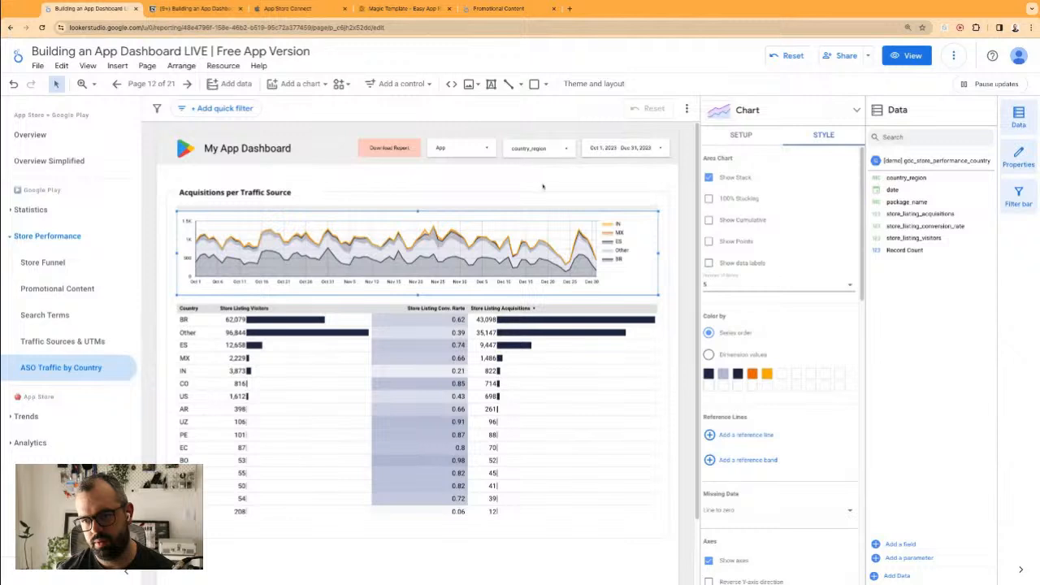
pyautogui.click(543, 186)
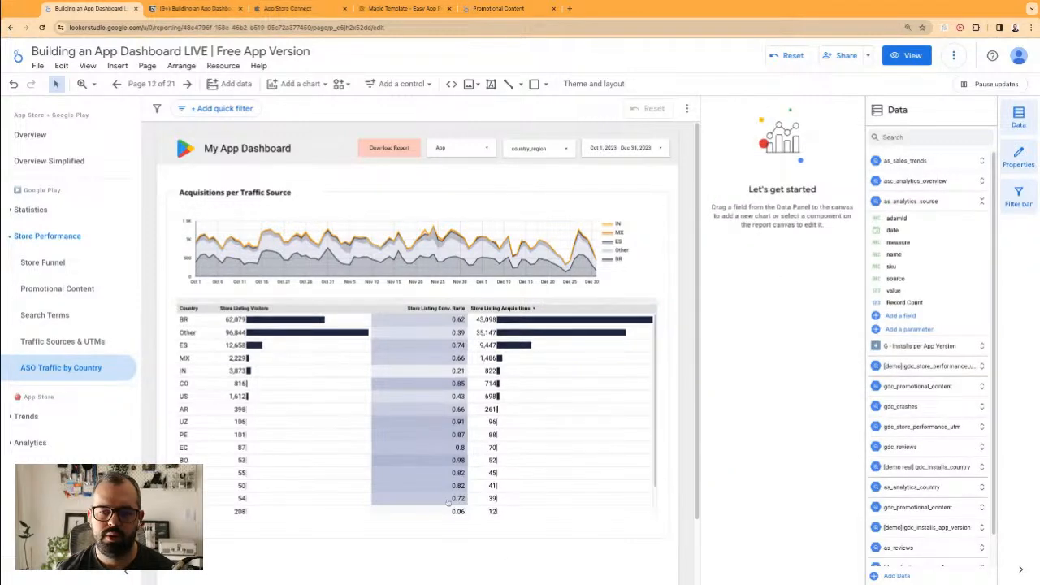
# - Change the data type of the table's Store Listing Conv. Rarte metric to Percent
pyautogui.click(543, 513)
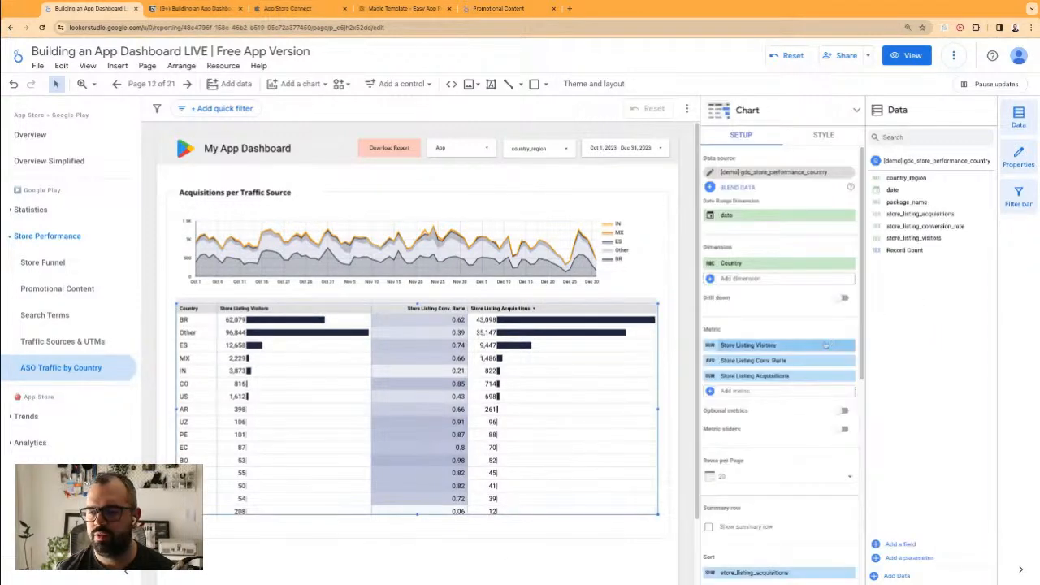
pyautogui.click(723, 362)
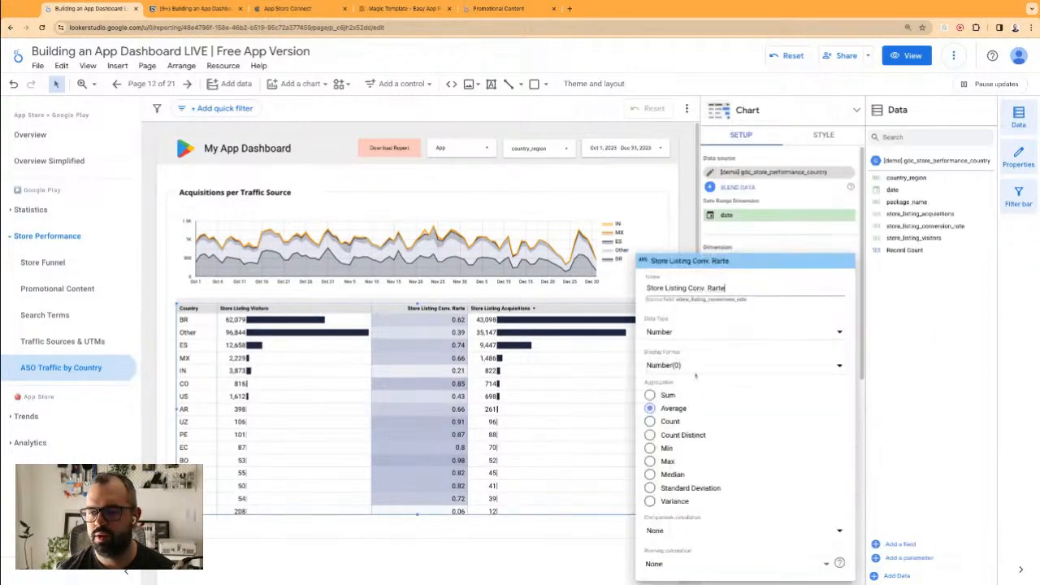
pyautogui.click(715, 331)
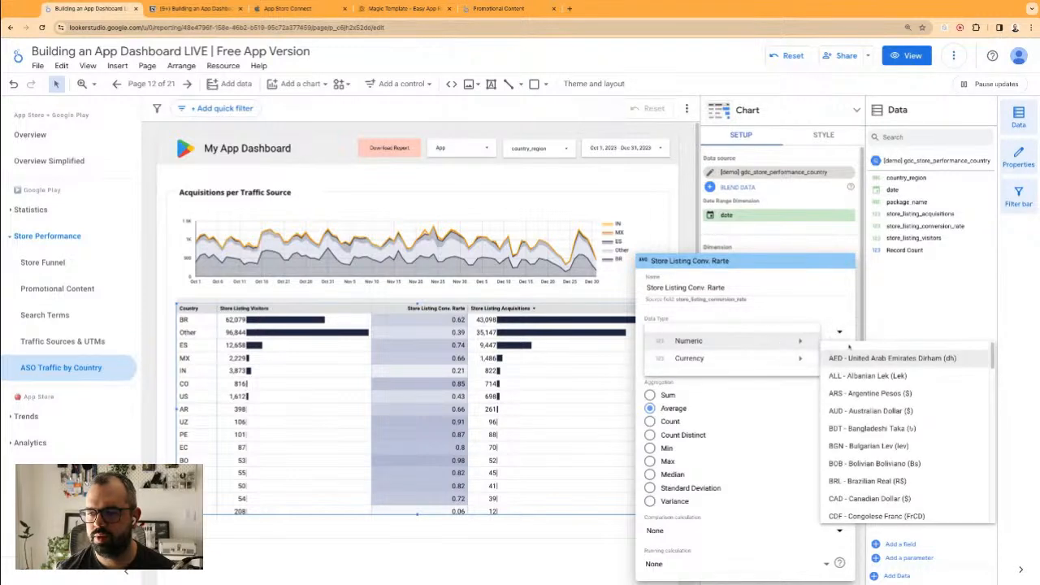
pyautogui.moveTo(789, 342)
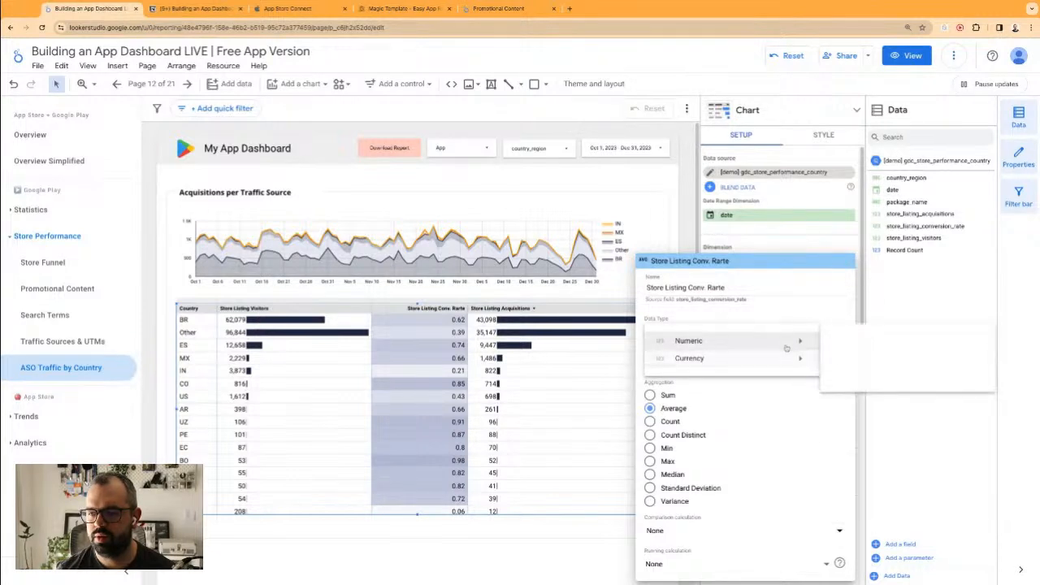
pyautogui.click(841, 359)
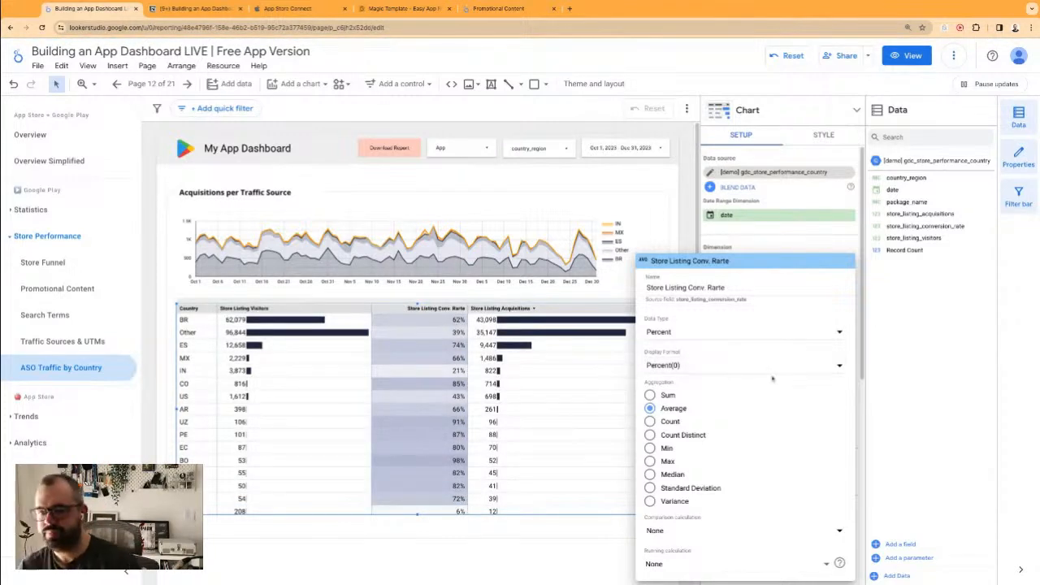
pyautogui.click(588, 523)
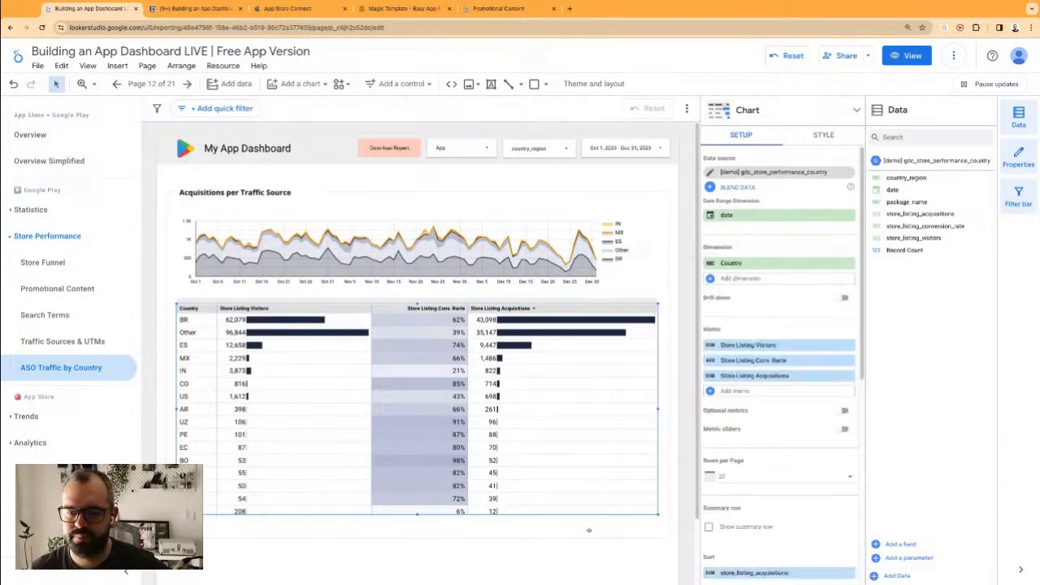
# - Set the conversion rate metric's display format to Percent(1) in the country table
pyautogui.click(711, 361)
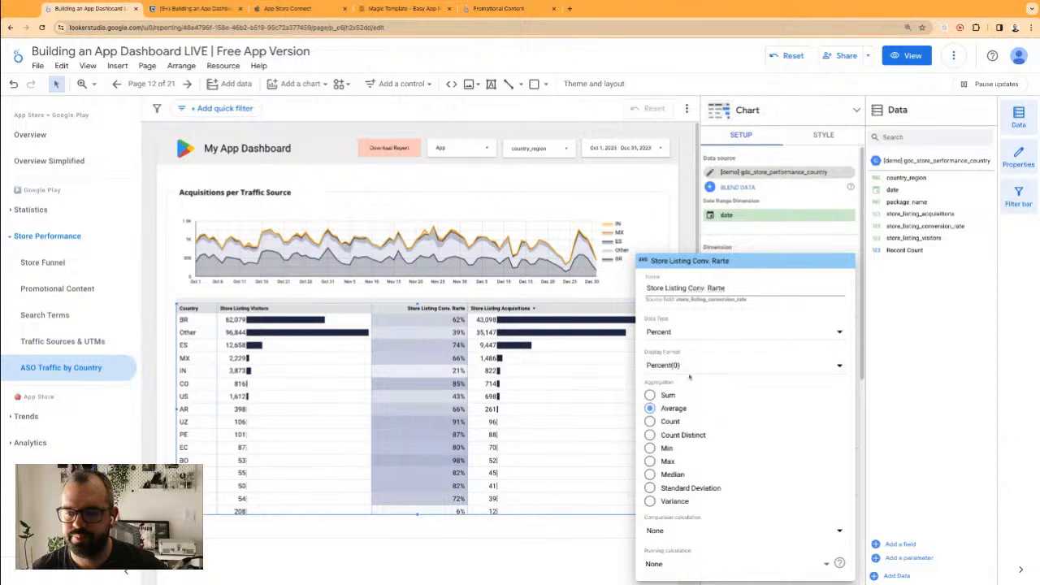
pyautogui.click(726, 367)
pyautogui.click(726, 392)
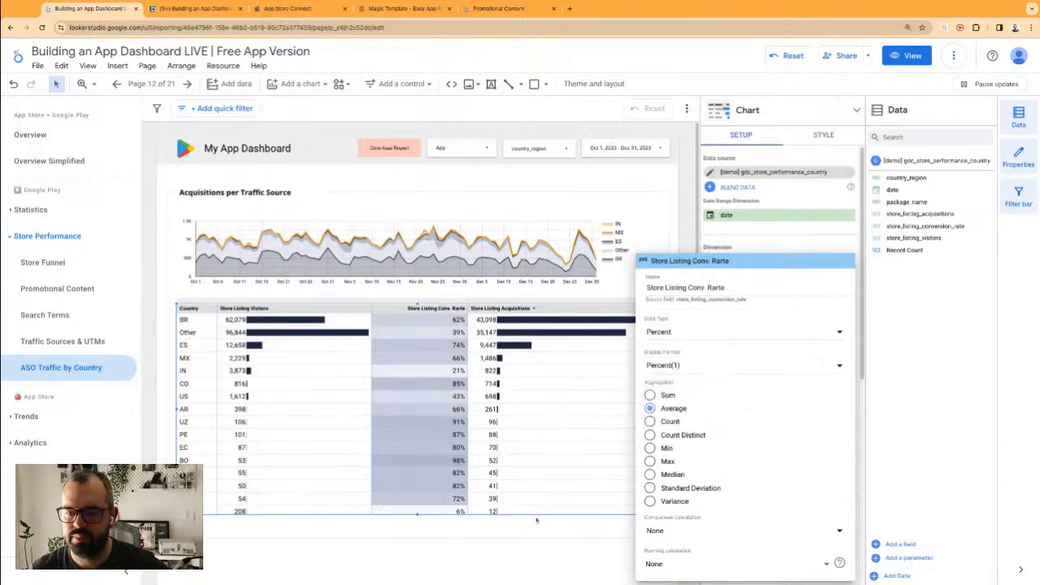
pyautogui.click(538, 557)
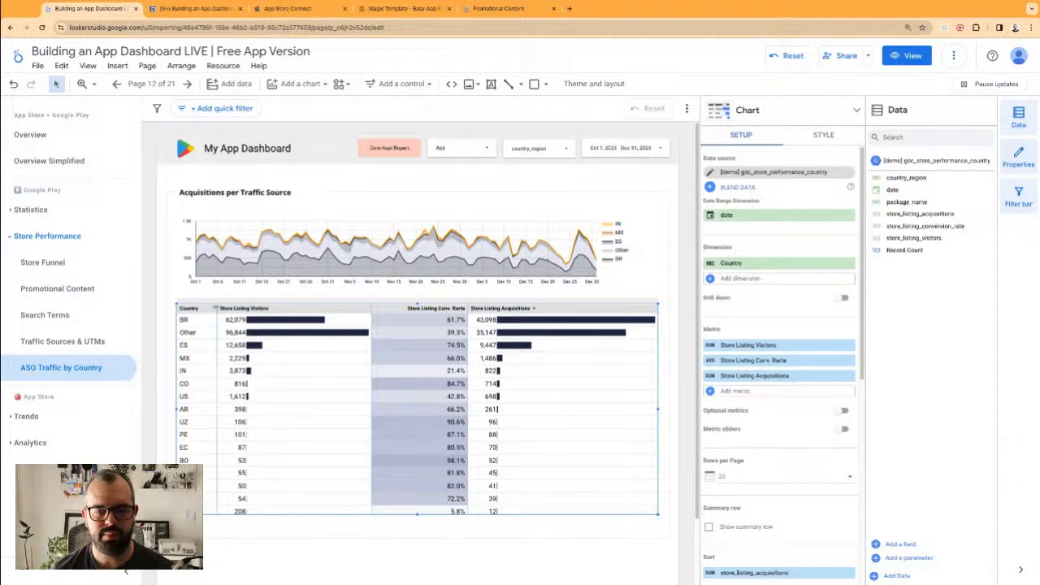
# - Widen the table's Country, Store Listing Visitors and Store Listing Conv. Rarte columns slightly
pyautogui.moveTo(215, 308); pyautogui.dragTo(243, 308)
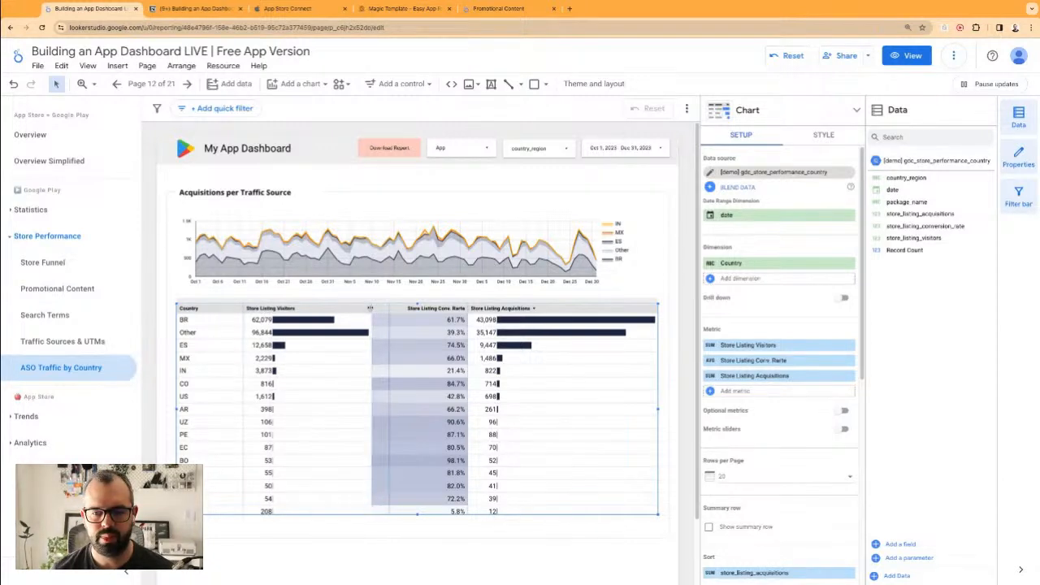
pyautogui.moveTo(369, 308); pyautogui.dragTo(393, 308)
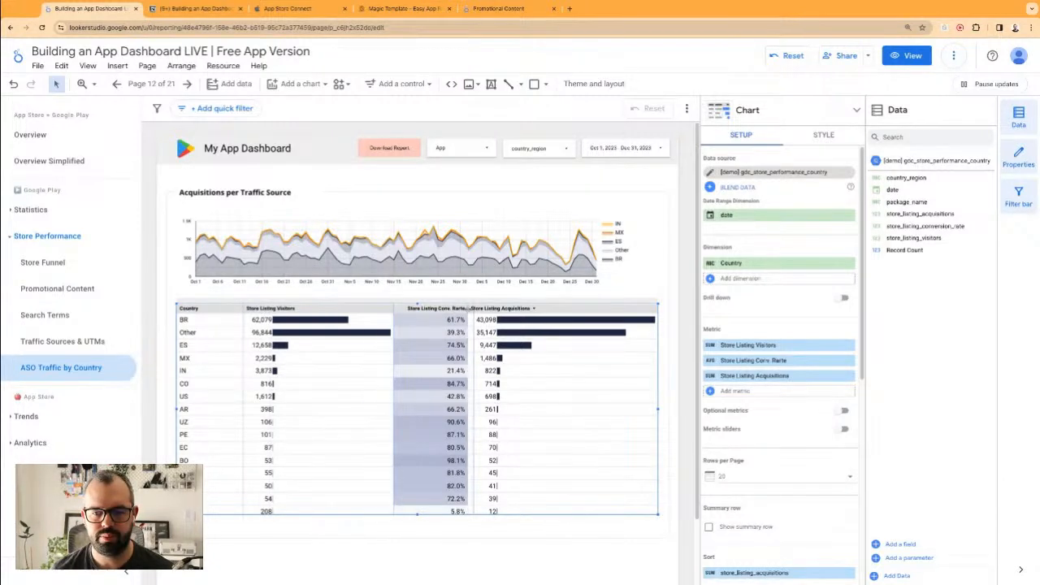
pyautogui.moveTo(469, 308); pyautogui.dragTo(479, 308)
pyautogui.click(411, 536)
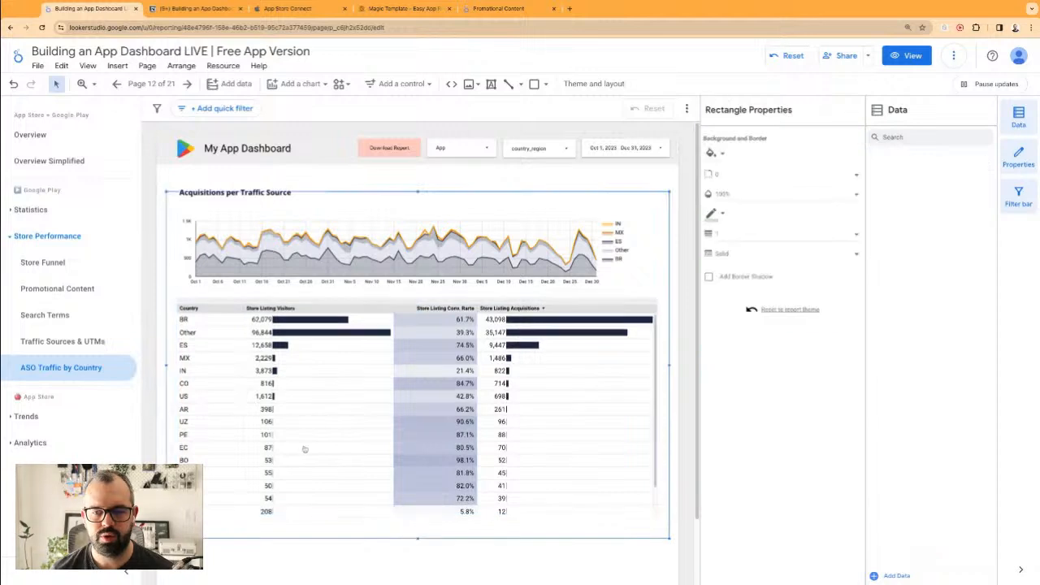
# - Change the heading above the area chart to "Acquisitions per Country"
pyautogui.click(247, 182)
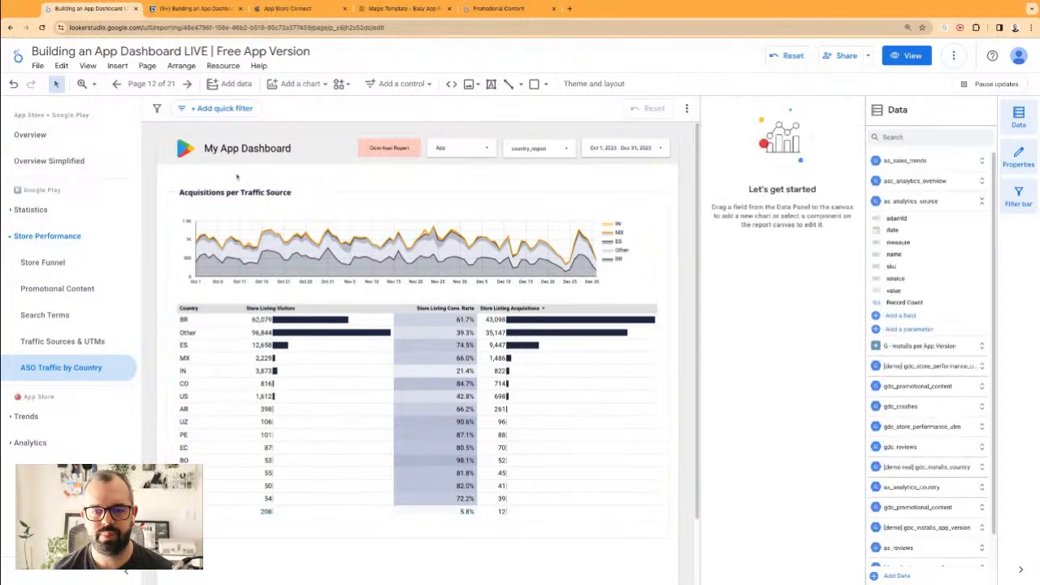
pyautogui.click(231, 192)
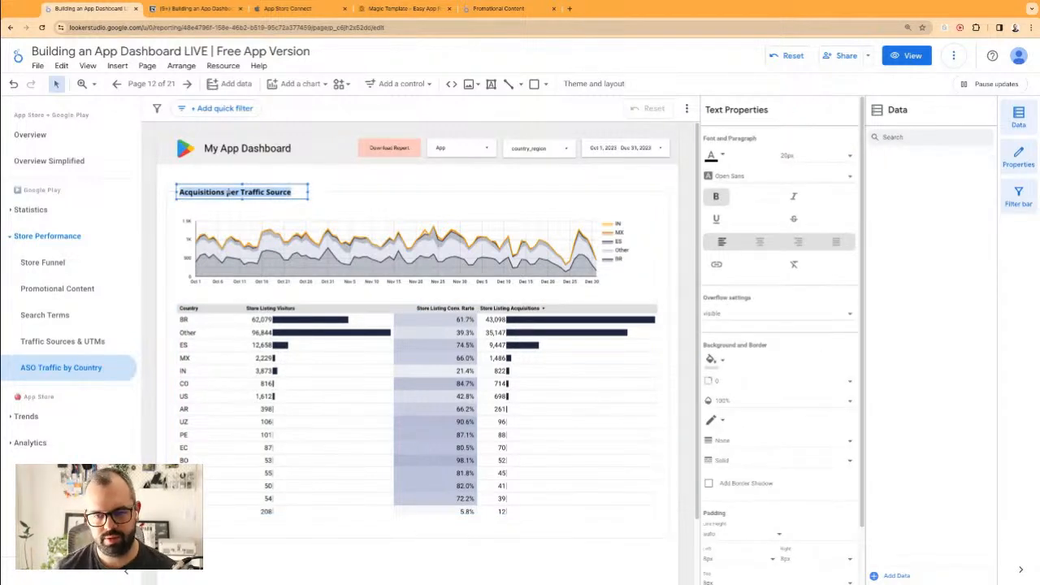
pyautogui.press('Right')
pyautogui.hotkey('alt', 'shift', 'Left')
pyautogui.hotkey('alt', 'shift', 'Left')
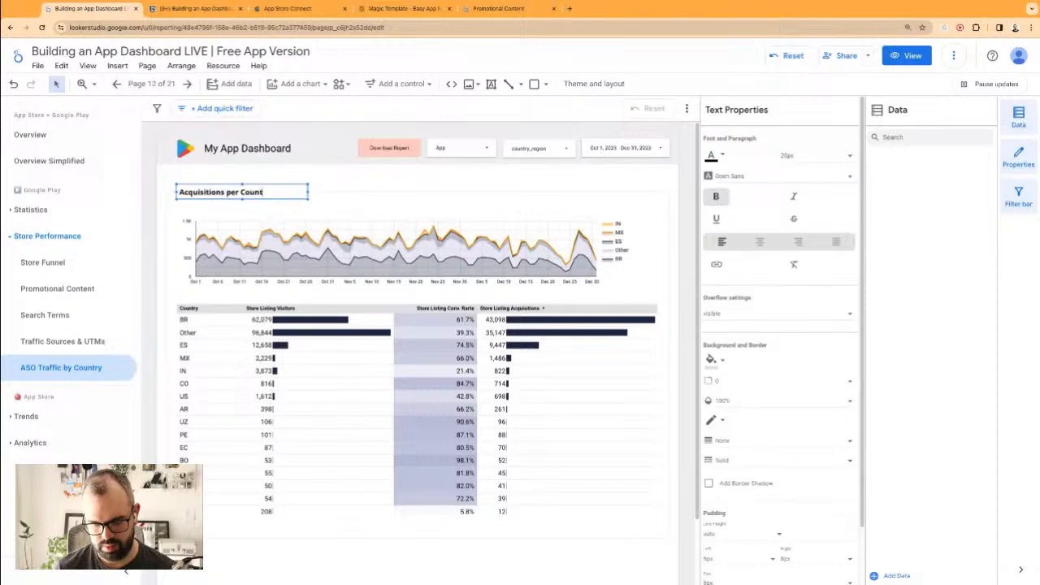
pyautogui.click(322, 179)
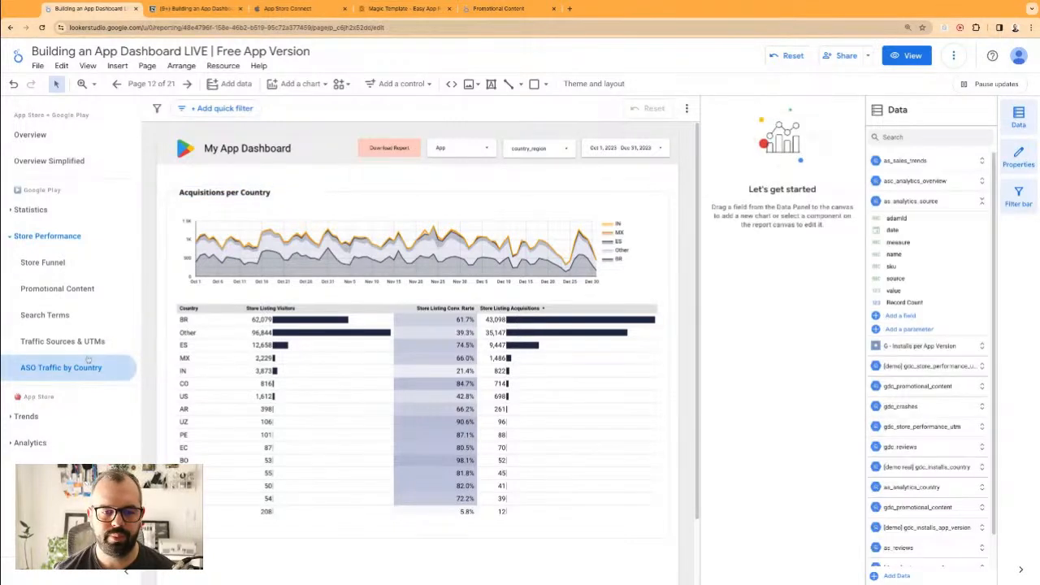
# - Rename the report page ASO Traffic by Country to "Country" in the Store Performance section
pyautogui.click(151, 84)
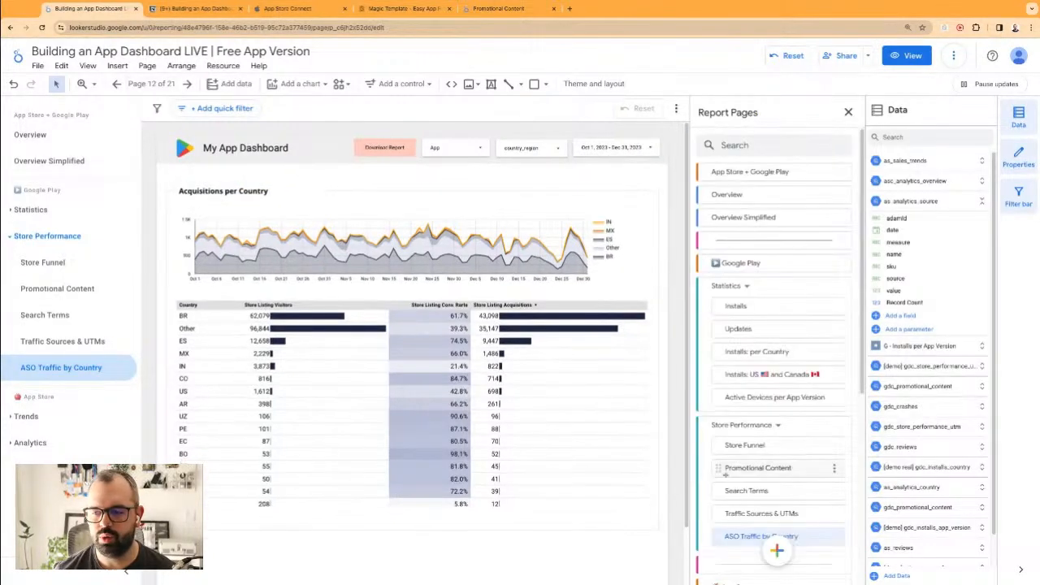
pyautogui.scroll(-2, 819, 493)
pyautogui.click(833, 429)
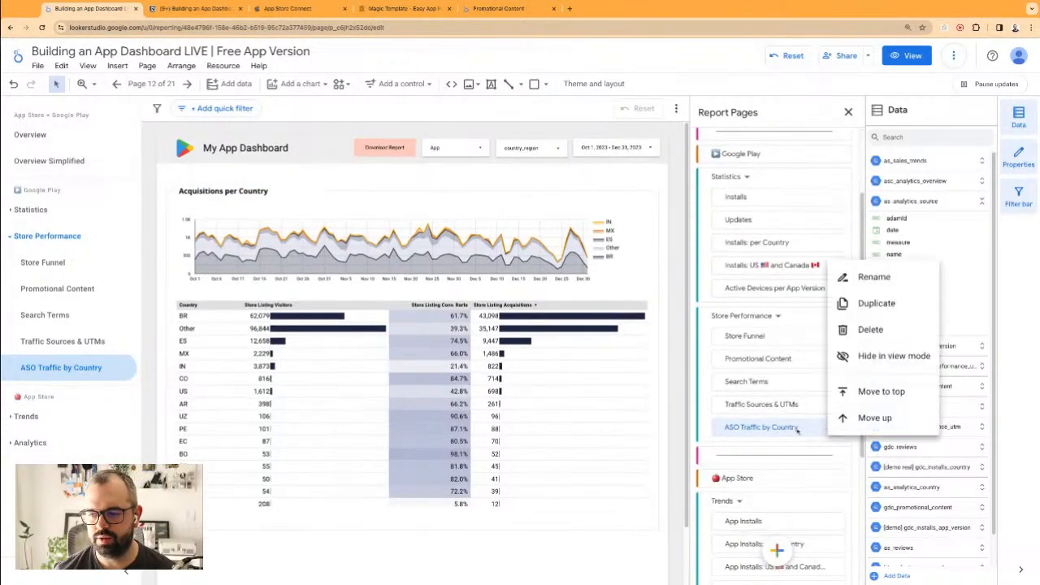
pyautogui.click(847, 278)
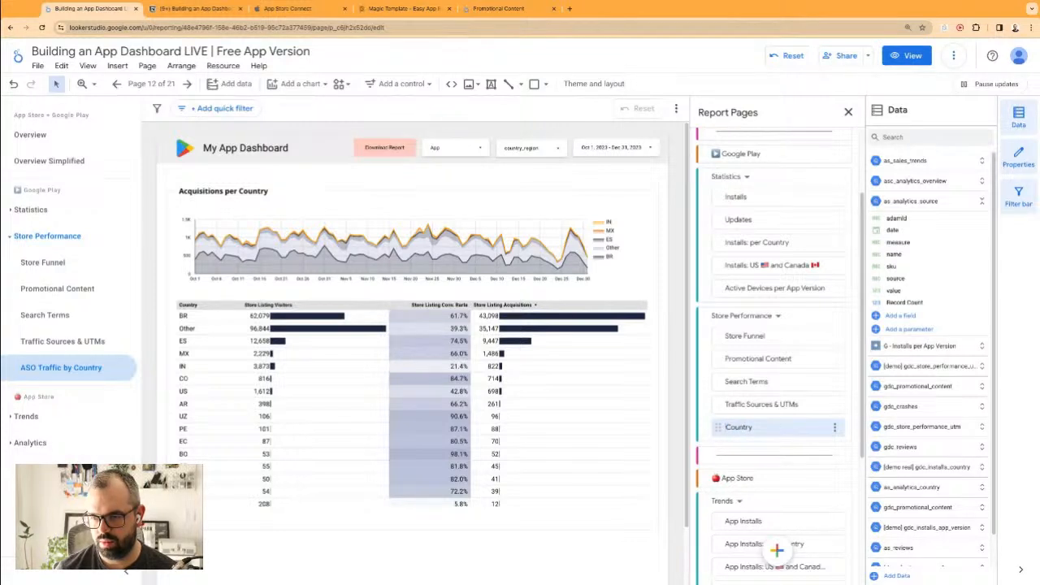
pyautogui.scroll(-1, 778, 436)
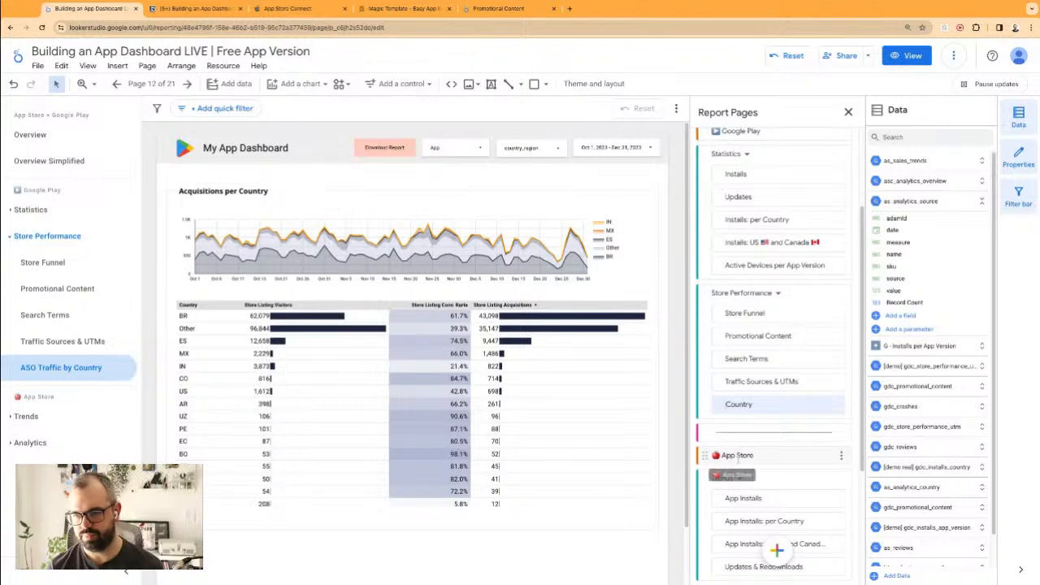
pyautogui.click(570, 553)
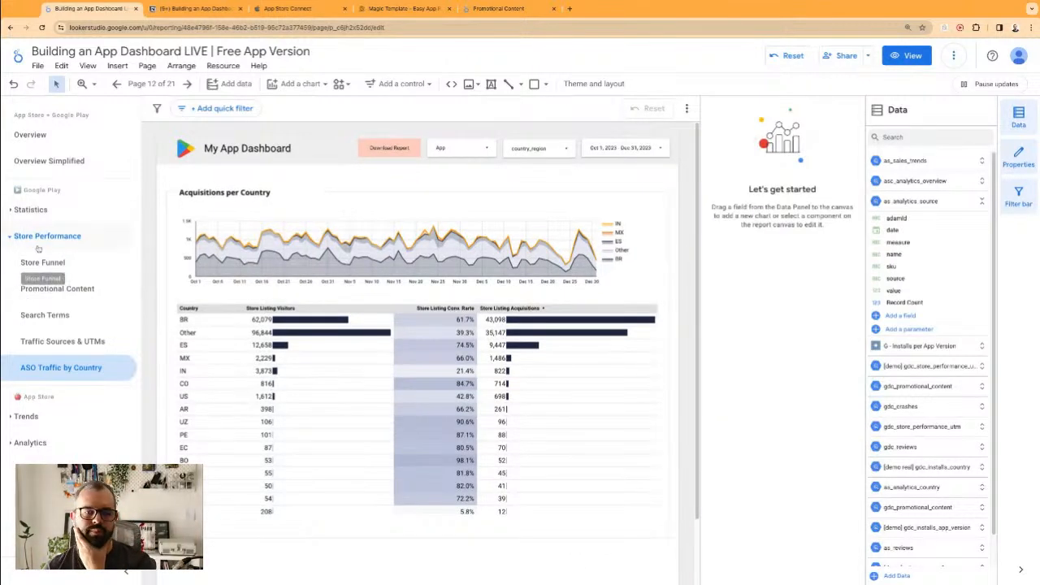
pyautogui.click(17, 212)
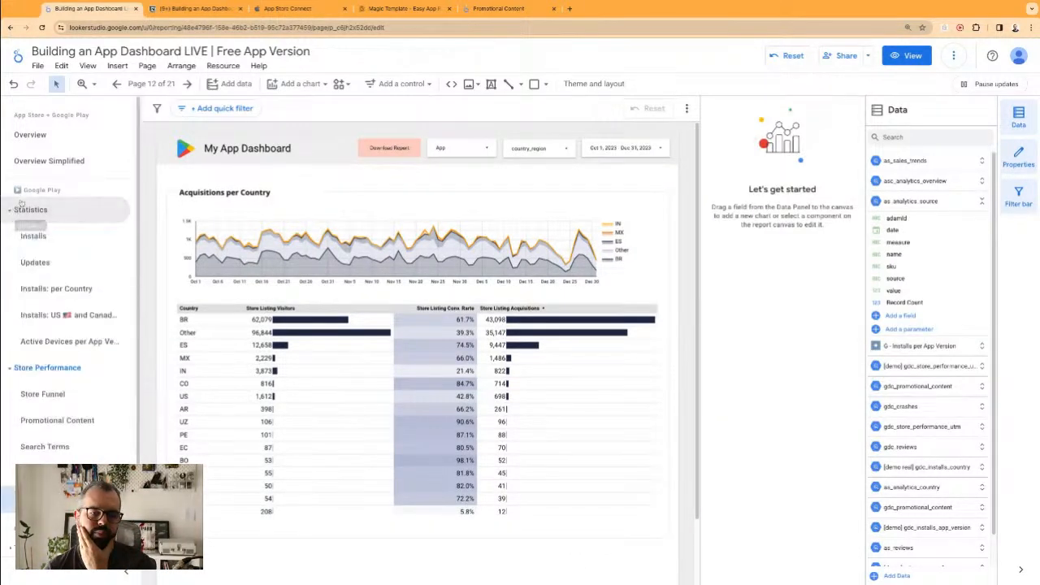
pyautogui.click(11, 210)
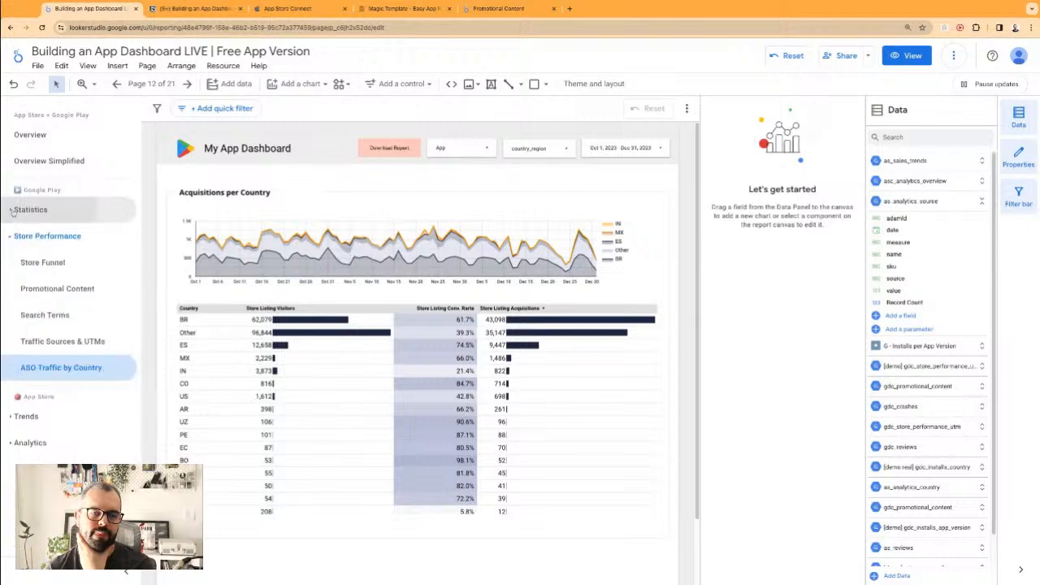
# - Review the App Store Analytics section's source and country pages, limiting the measure filter to Total Downloads on the country page
pyautogui.click(11, 445)
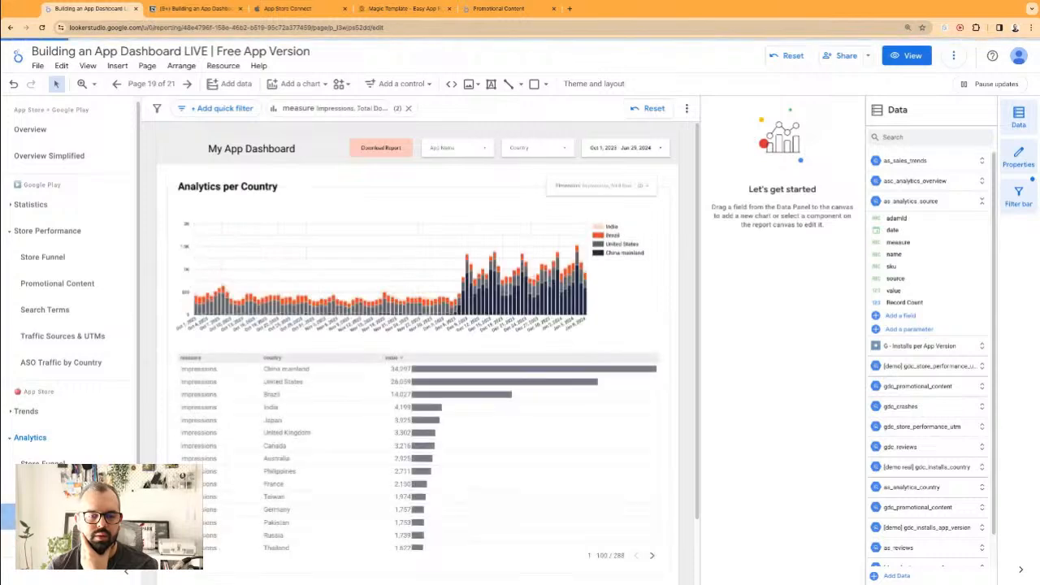
pyautogui.click(51, 490)
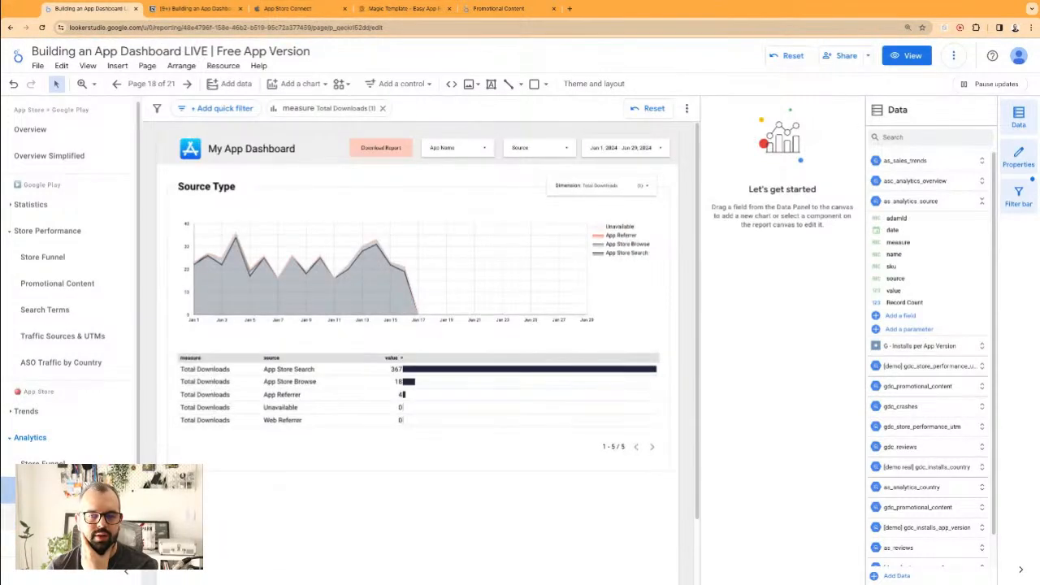
pyautogui.click(594, 185)
pyautogui.click(512, 184)
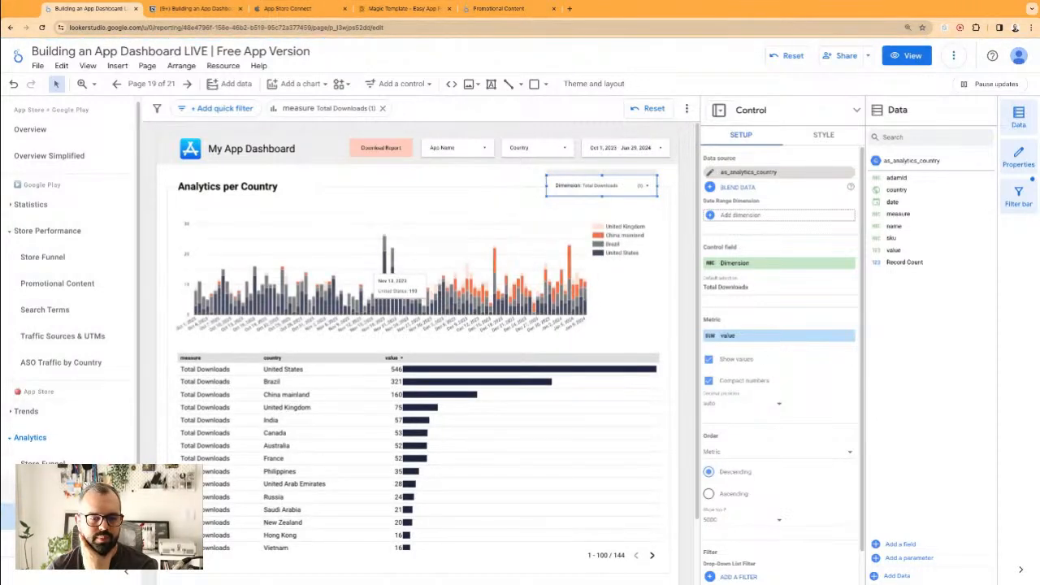
pyautogui.click(95, 490)
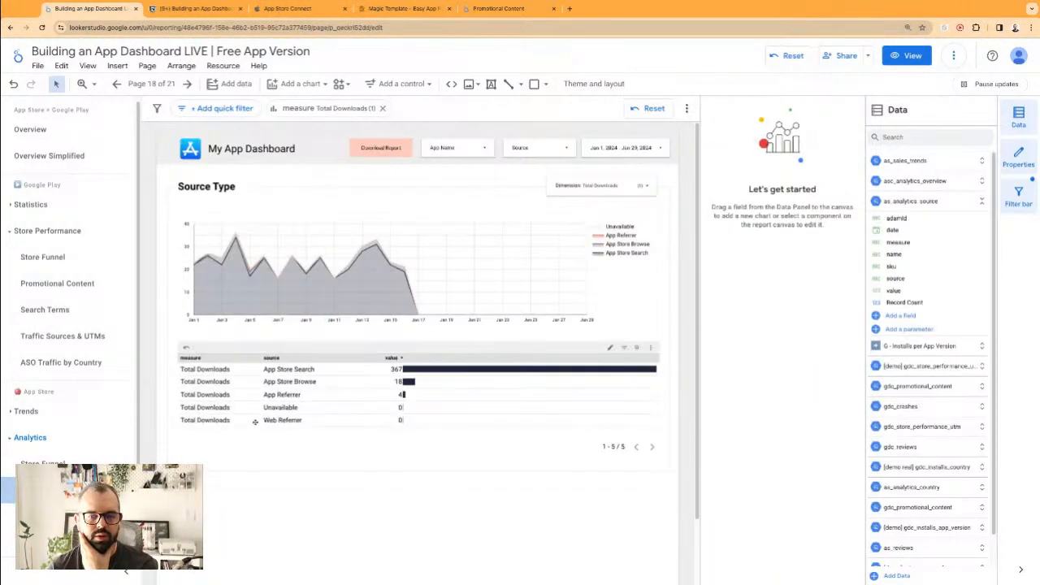
# - On the Custom Product Pages (CPPs) page, select the table, area chart and three drop-down controls and clear their data source
pyautogui.click(95, 543)
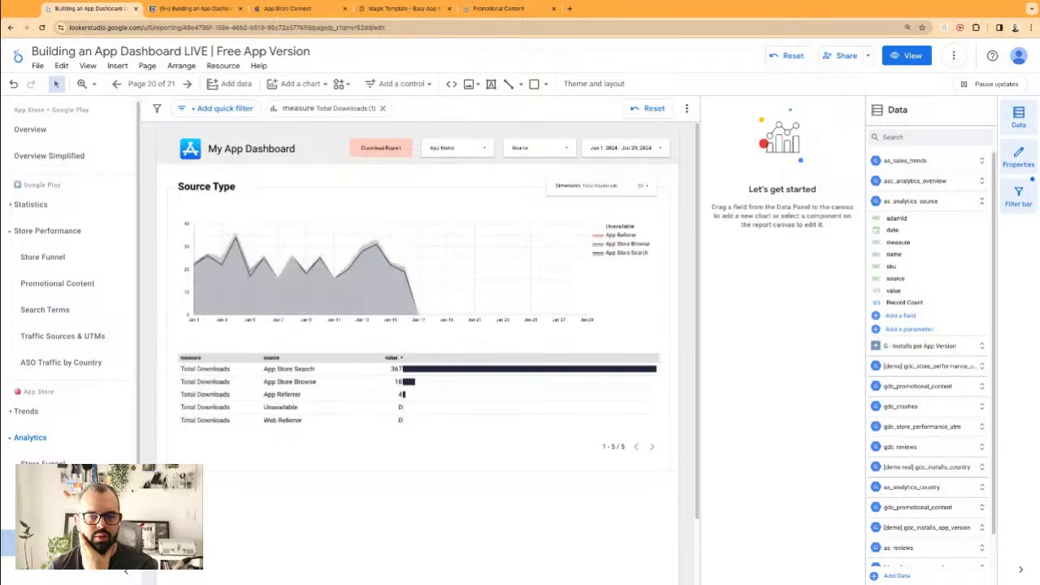
pyautogui.click(446, 407)
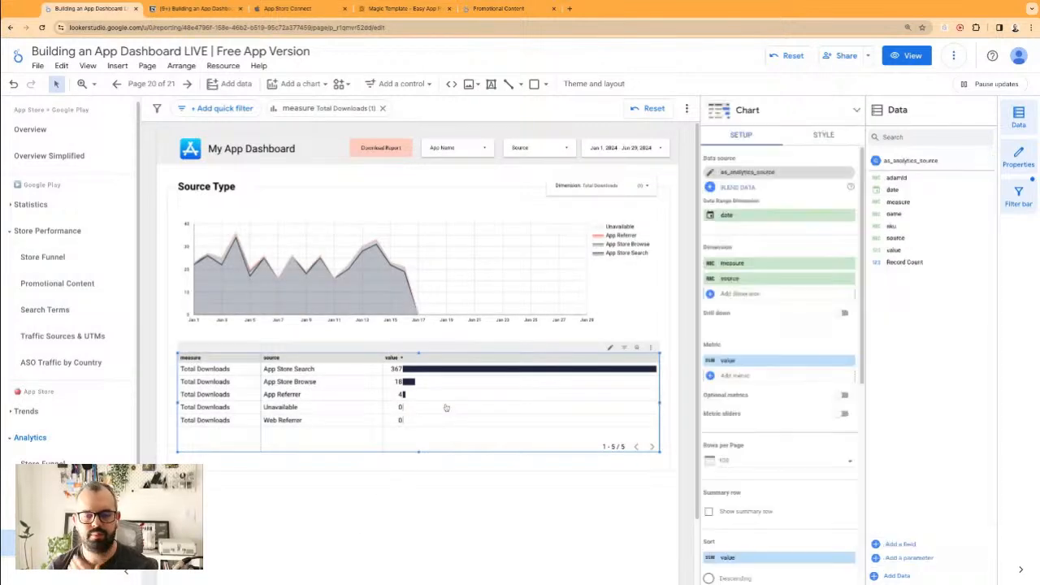
pyautogui.keyDown('shift'); pyautogui.click(494, 281); pyautogui.keyUp('shift')
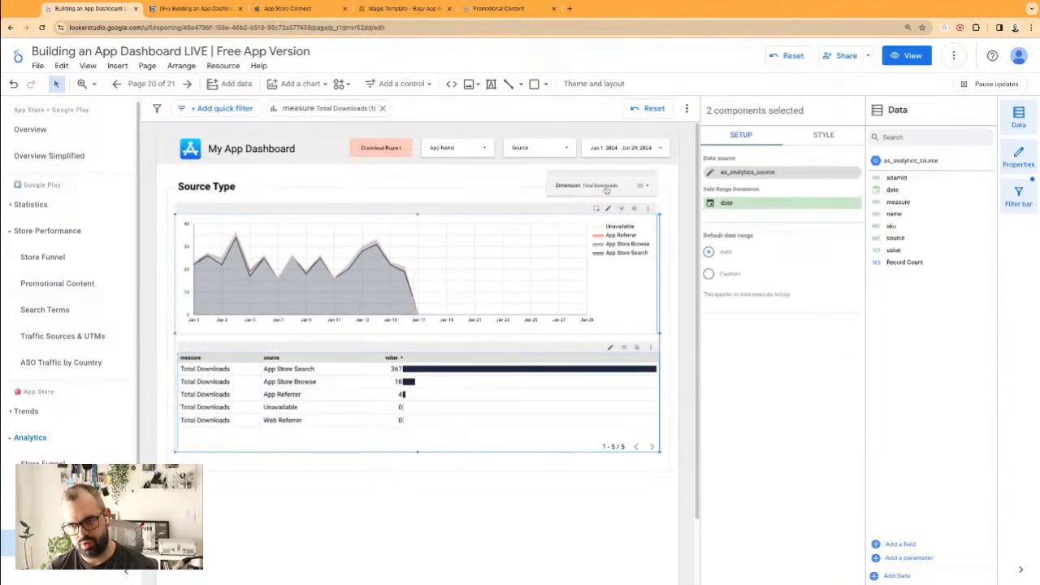
pyautogui.keyDown('shift'); pyautogui.click(610, 186); pyautogui.keyUp('shift')
pyautogui.keyDown('shift'); pyautogui.click(479, 147); pyautogui.keyUp('shift')
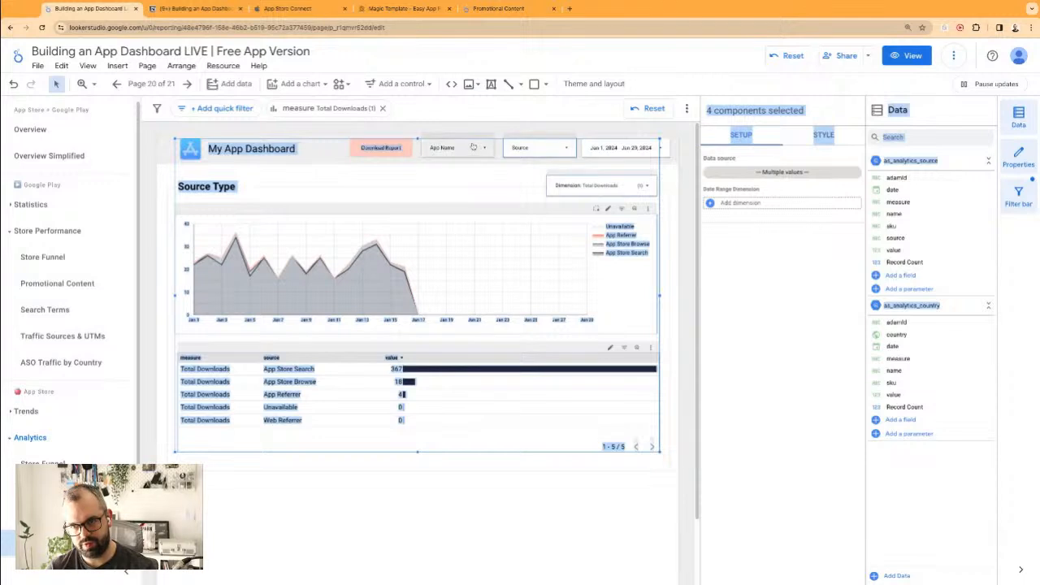
pyautogui.click(854, 173)
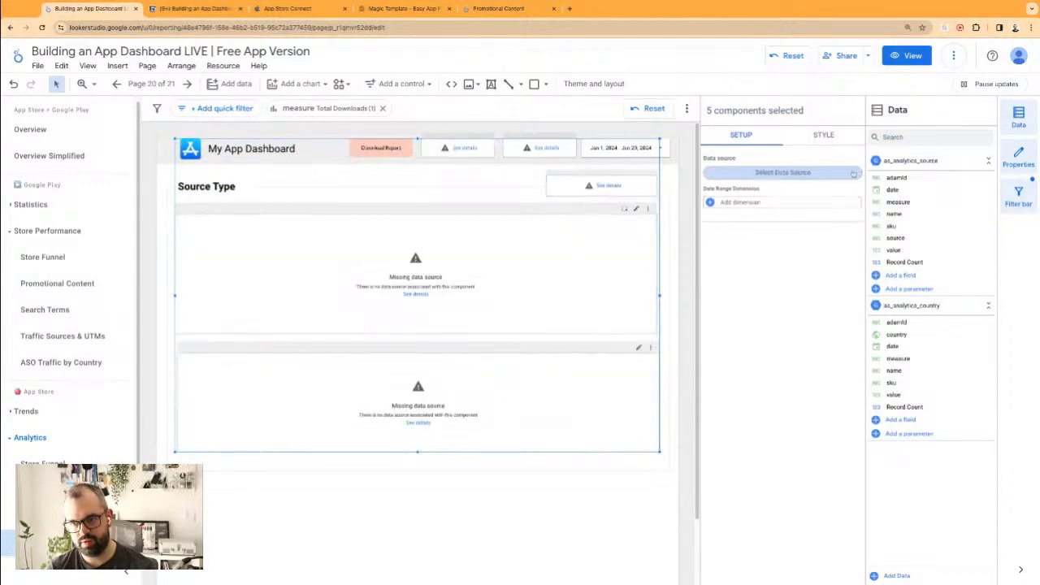
# - Connect the selected components to the BigQuery table as_analytics_product_page in the easy-app-reports project's demo_data dataset
pyautogui.click(780, 173)
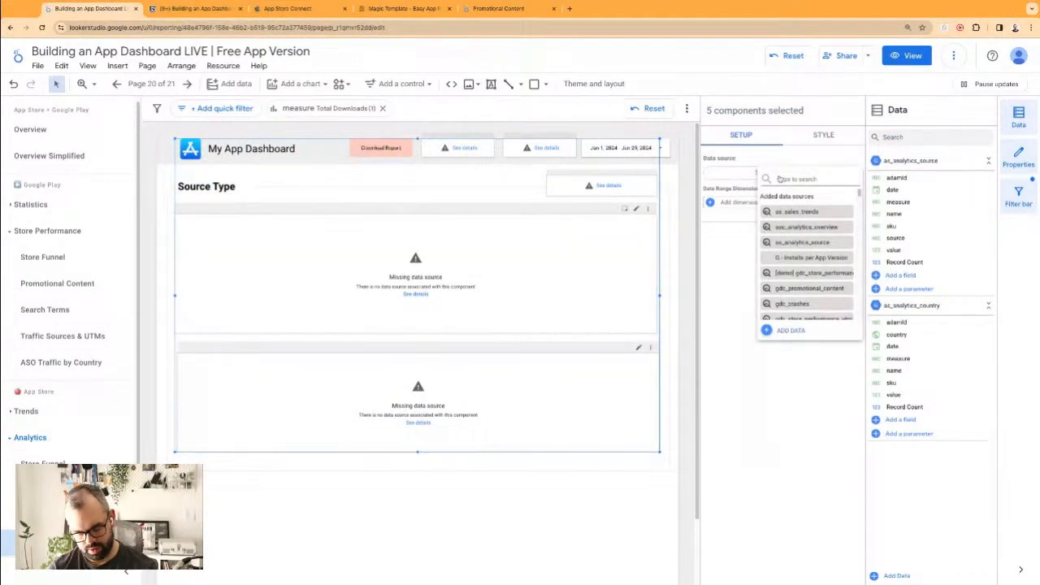
pyautogui.click(790, 330)
pyautogui.click(185, 428)
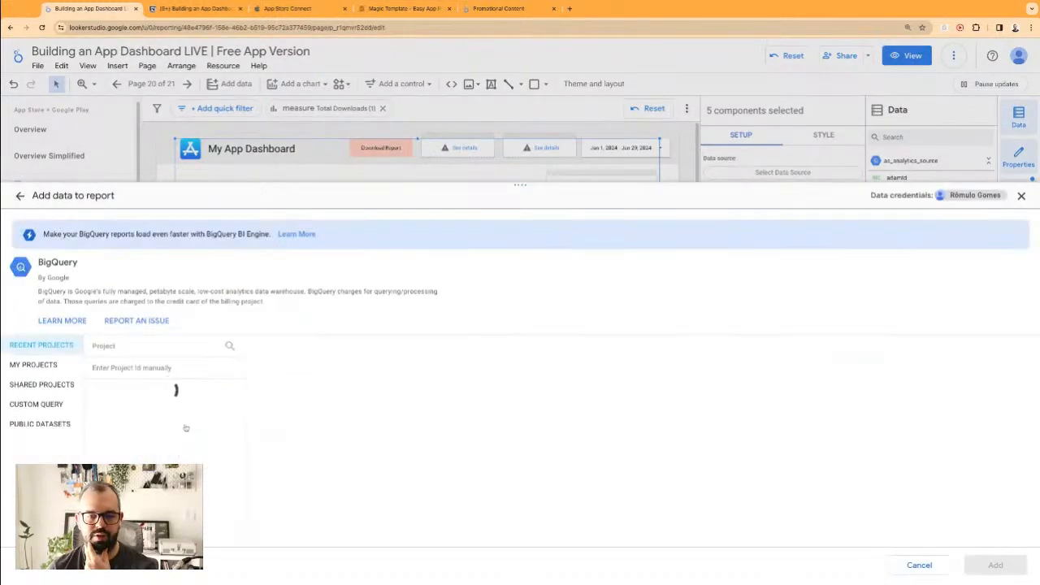
pyautogui.click(122, 388)
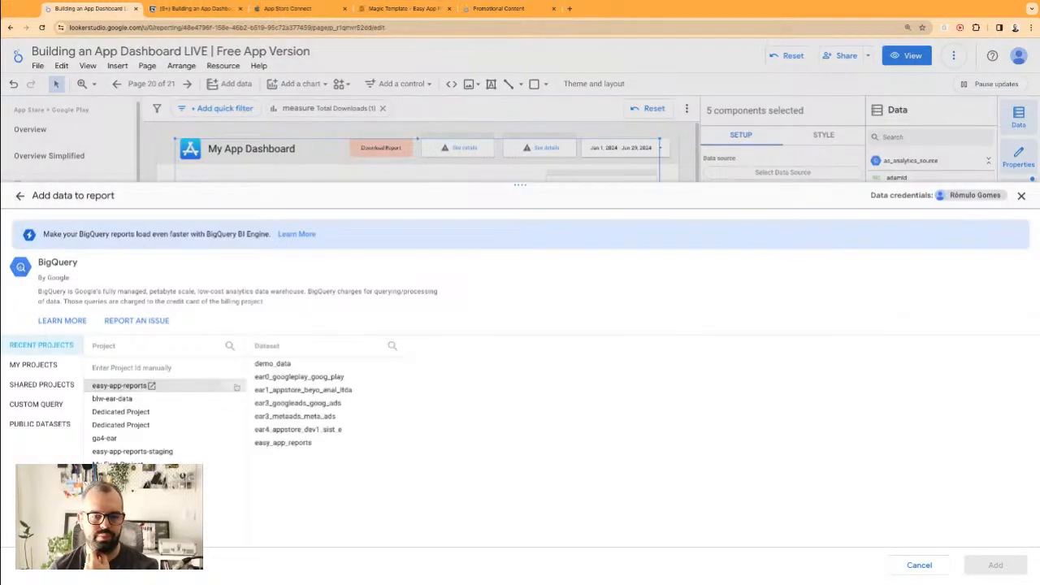
pyautogui.click(294, 365)
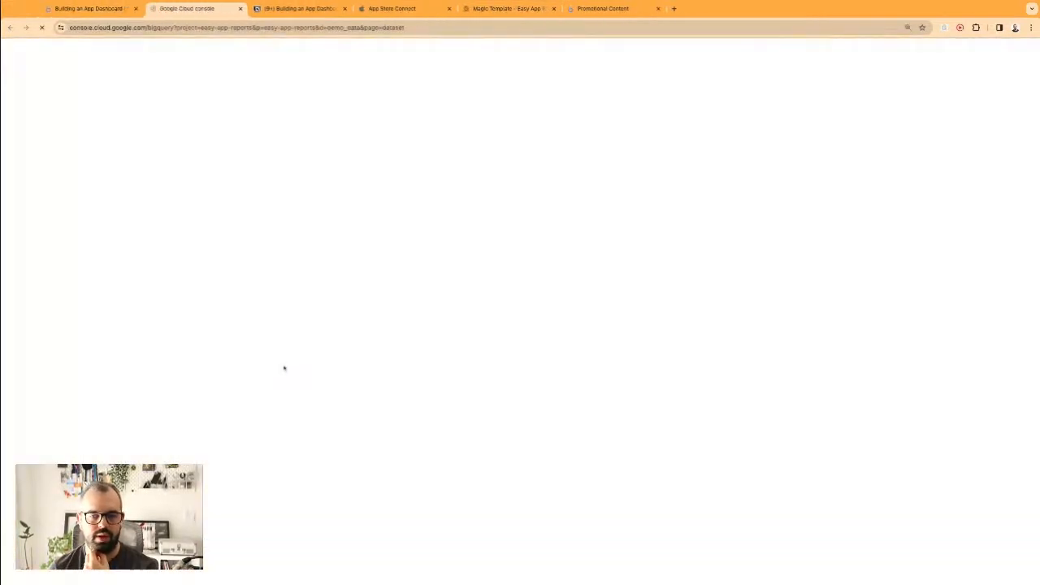
pyautogui.click(240, 8)
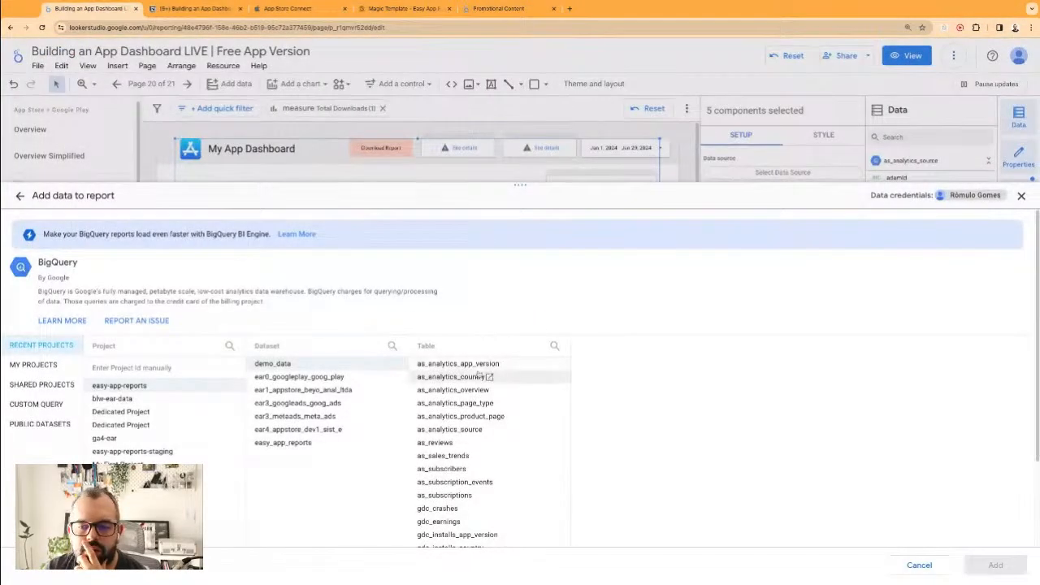
pyautogui.scroll(-1, 491, 373)
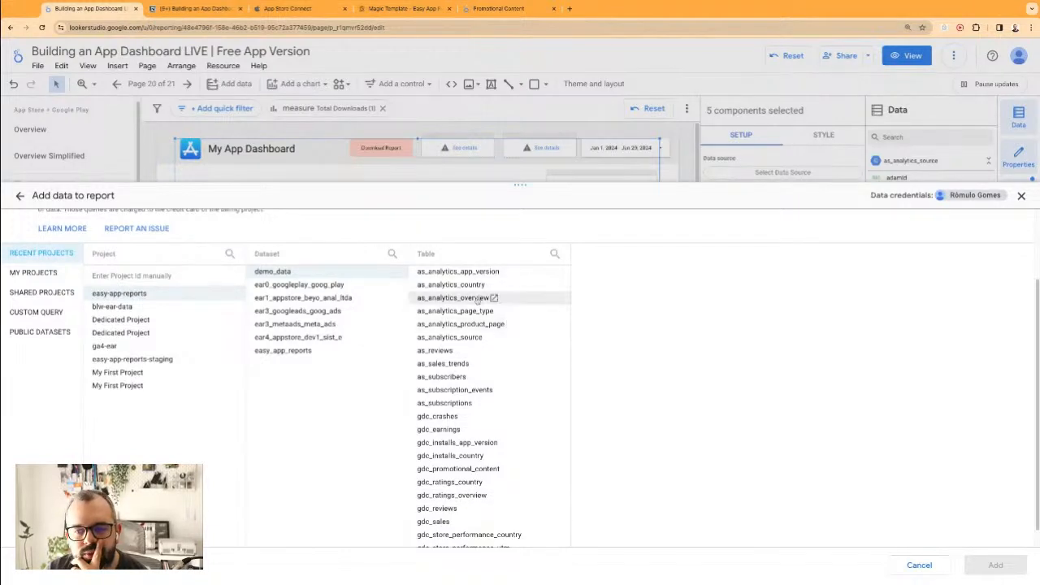
pyautogui.click(461, 323)
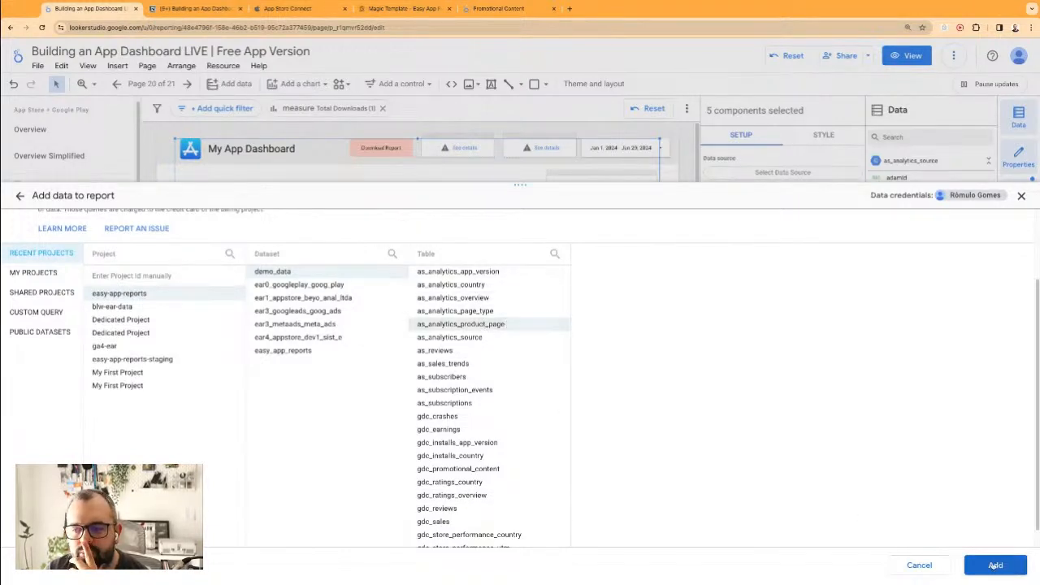
pyautogui.click(994, 565)
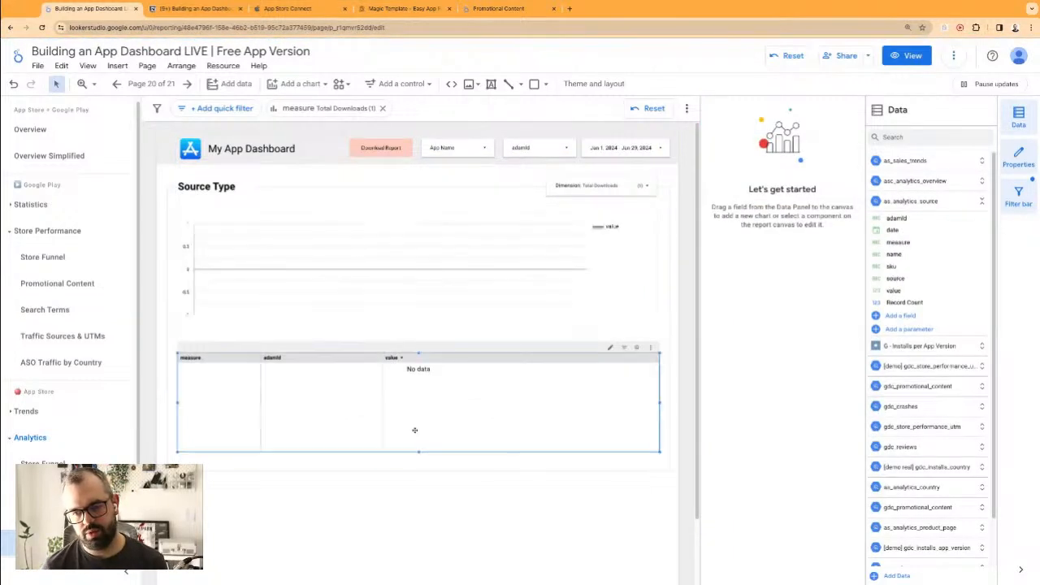
# - Set the control field of the adamId drop-down filter in the page header to product_page
pyautogui.click(479, 327)
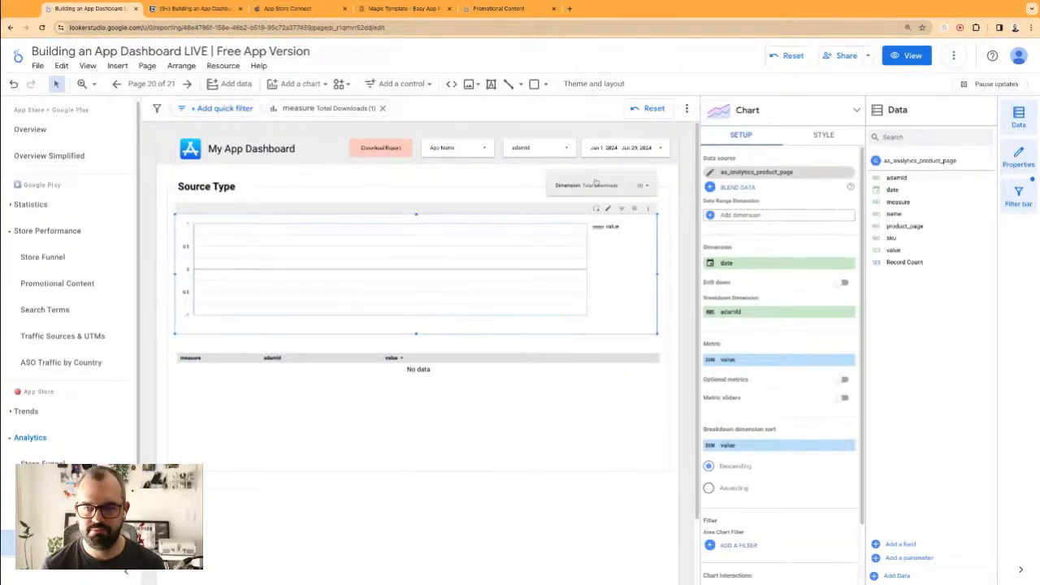
pyautogui.click(535, 147)
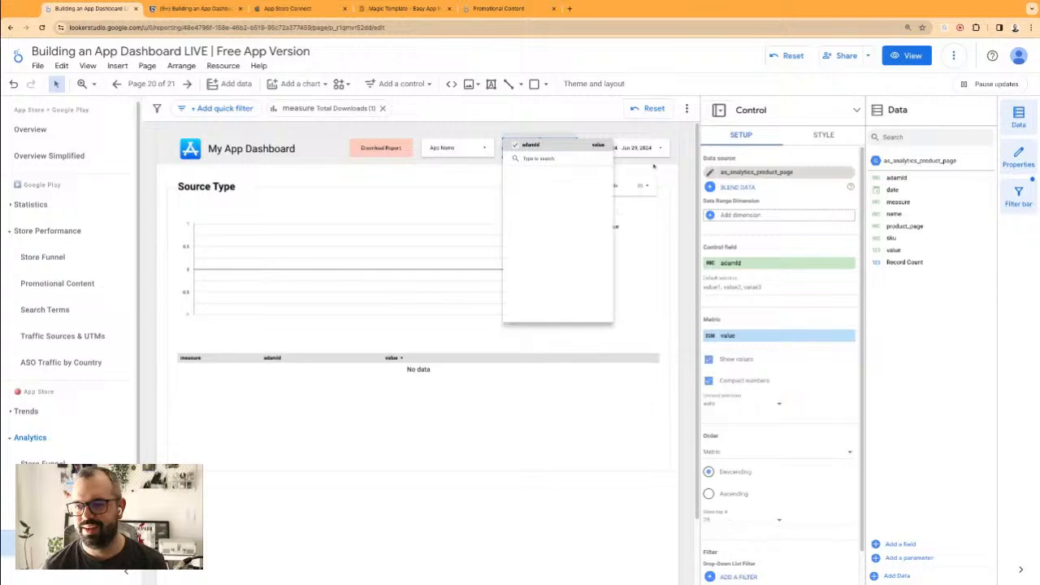
pyautogui.click(918, 227)
# - Replace the table's adamId dimension with product_page
pyautogui.click(525, 368)
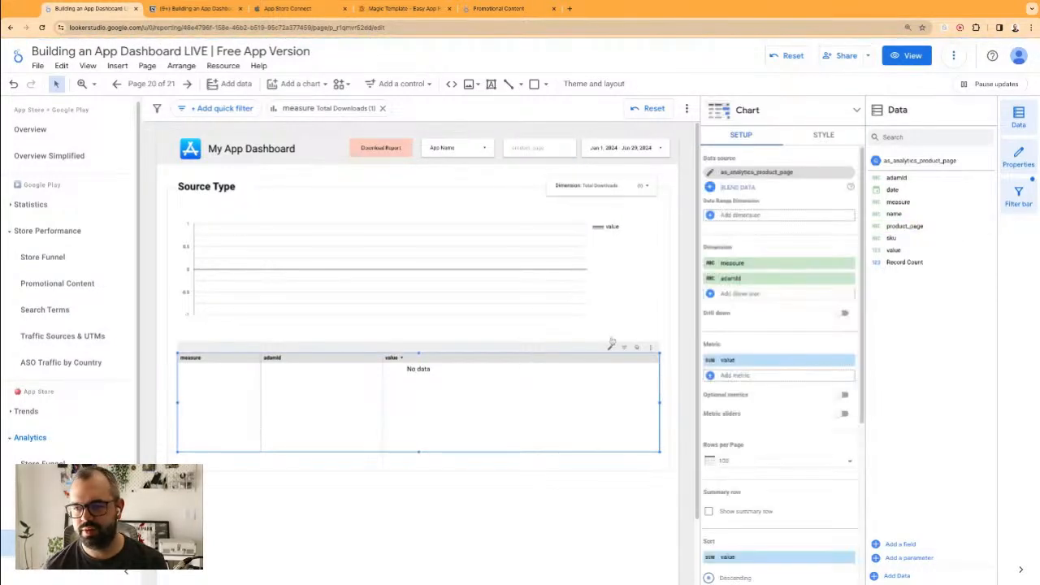
pyautogui.moveTo(904, 238); pyautogui.dragTo(780, 293)
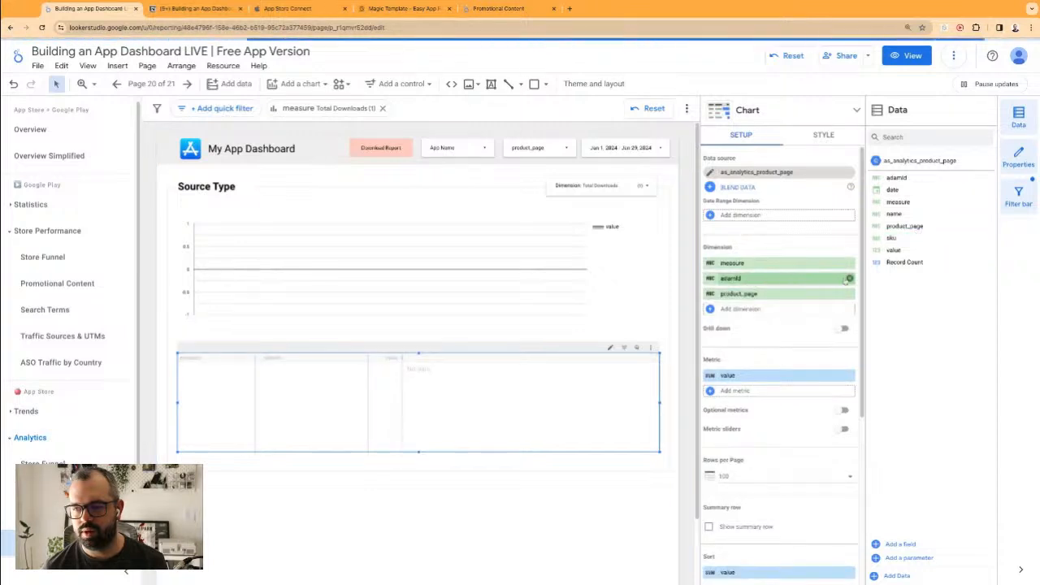
pyautogui.click(849, 278)
# - Change the area chart's breakdown dimension to product_page
pyautogui.click(539, 287)
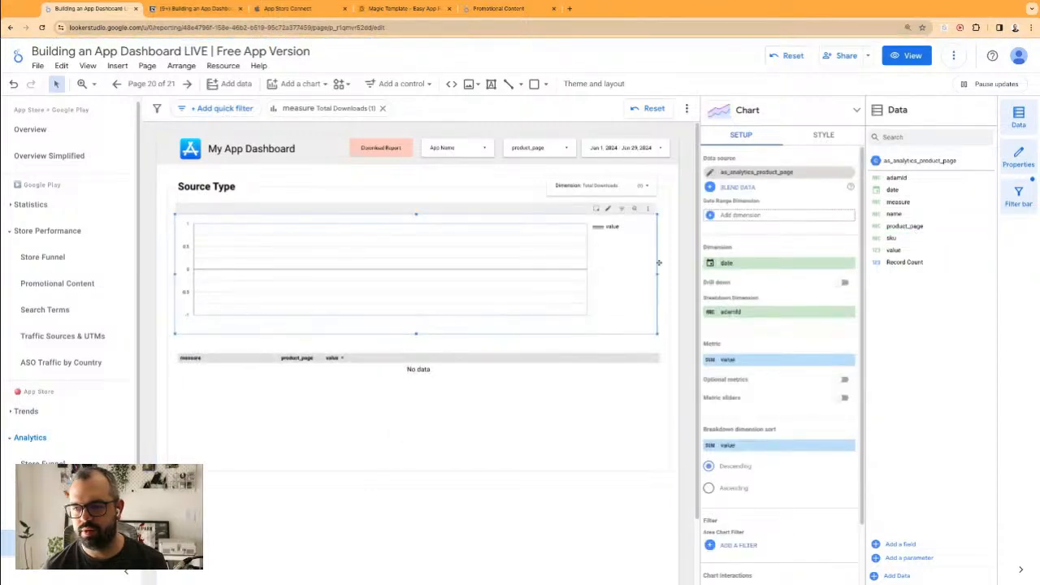
pyautogui.moveTo(934, 227); pyautogui.dragTo(805, 313)
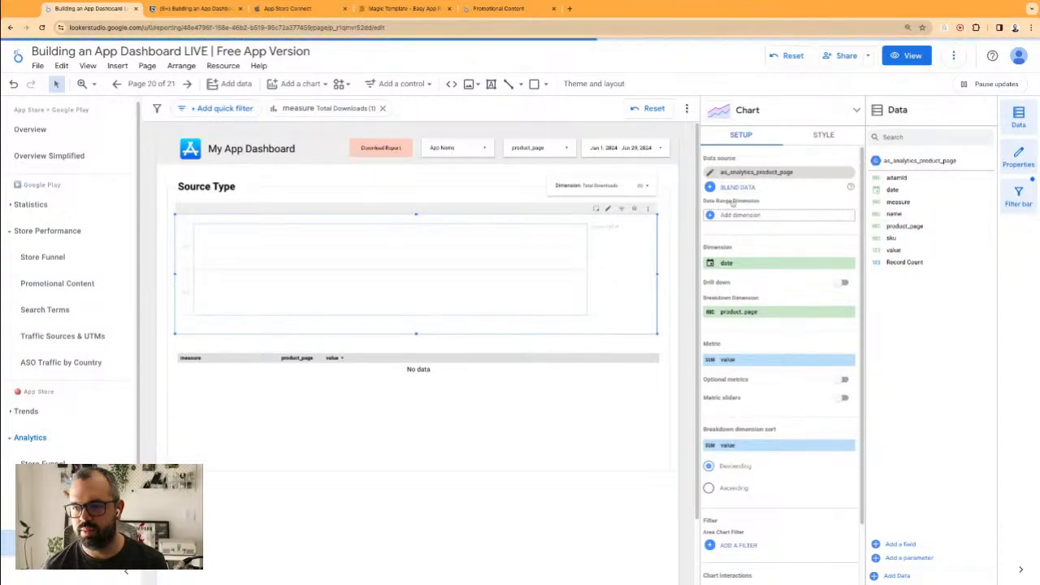
pyautogui.click(823, 135)
pyautogui.click(530, 522)
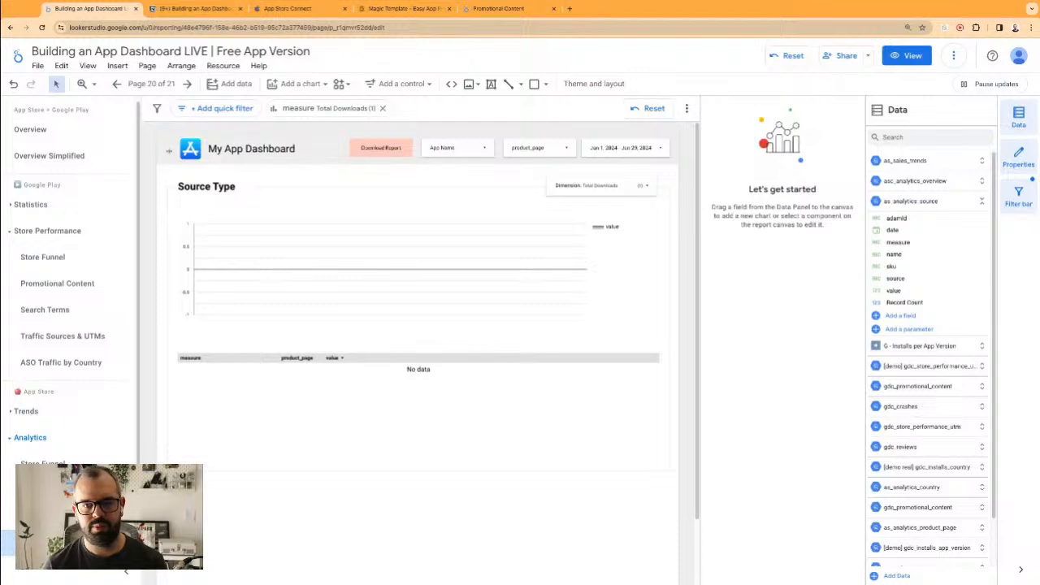
# - Rename the Custom Product Pages (CPPs) page in the Analytics section to "Product Pages (CPPs)"
pyautogui.click(151, 84)
pyautogui.scroll(-6, 749, 483)
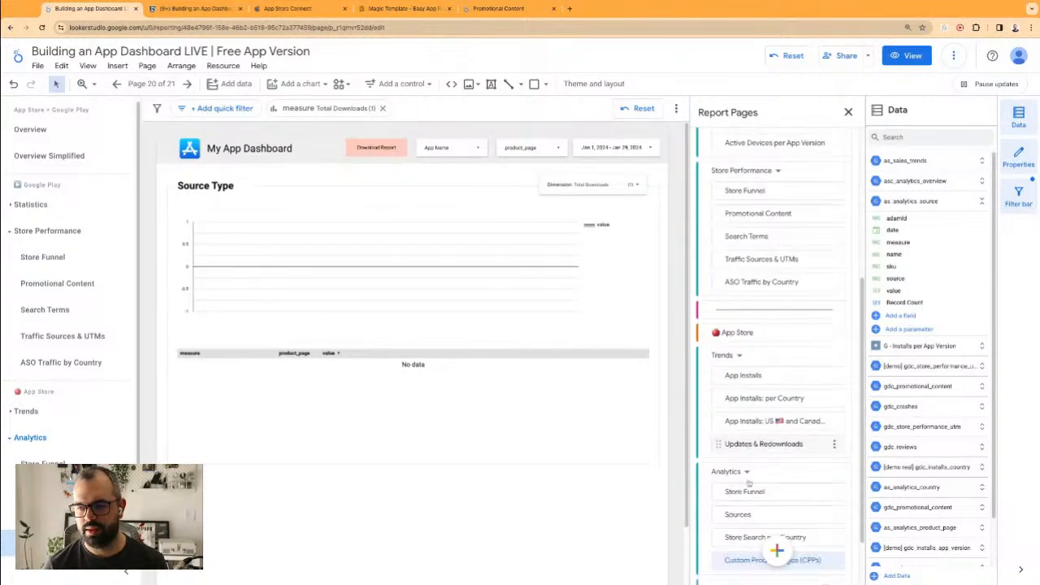
pyautogui.scroll(-1, 748, 482)
pyautogui.doubleClick(749, 489)
pyautogui.press('Escape')
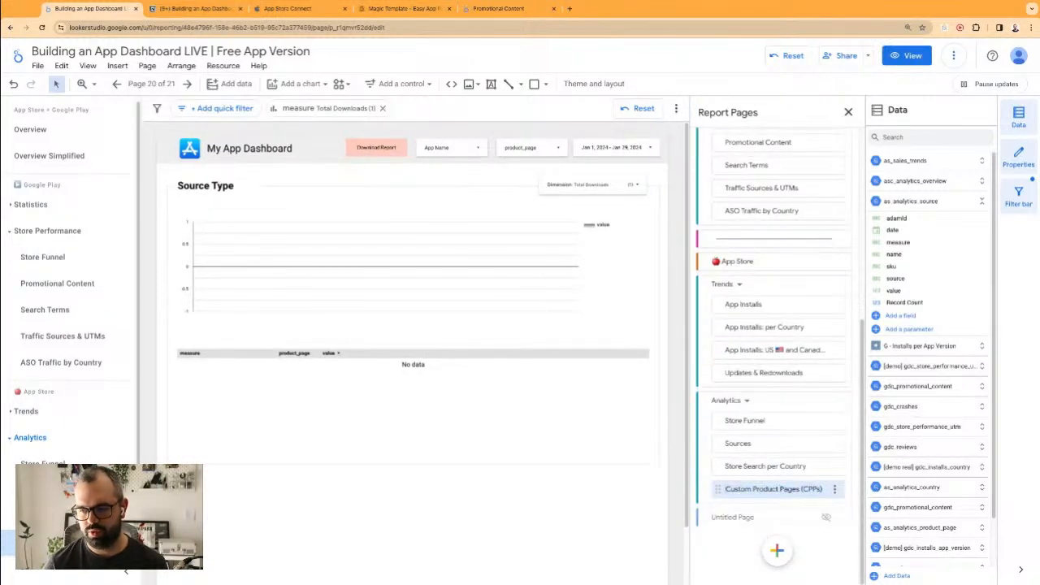
pyautogui.hotkey('shift', 'alt', 'Left')
pyautogui.press('BackSpace')
pyautogui.press('Return')
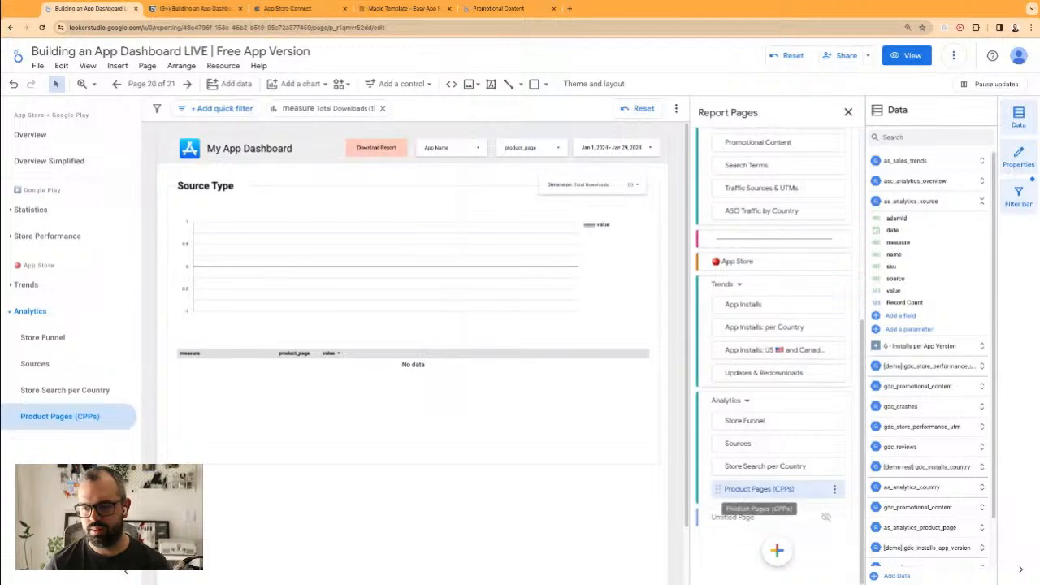
# - Duplicate the Product Pages (CPPs) page and name the copy "Page Type"
pyautogui.click(837, 492)
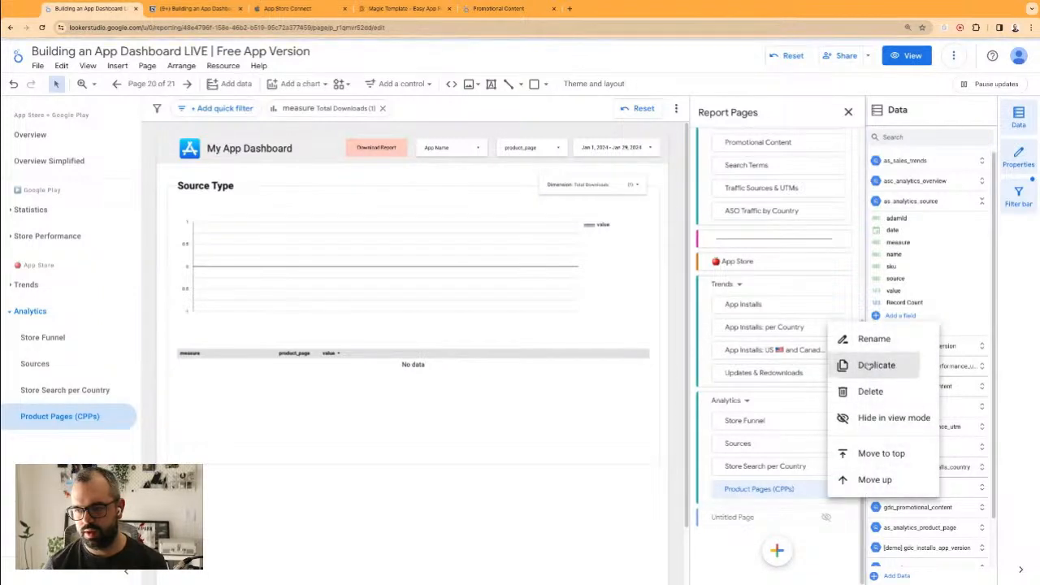
pyautogui.click(868, 367)
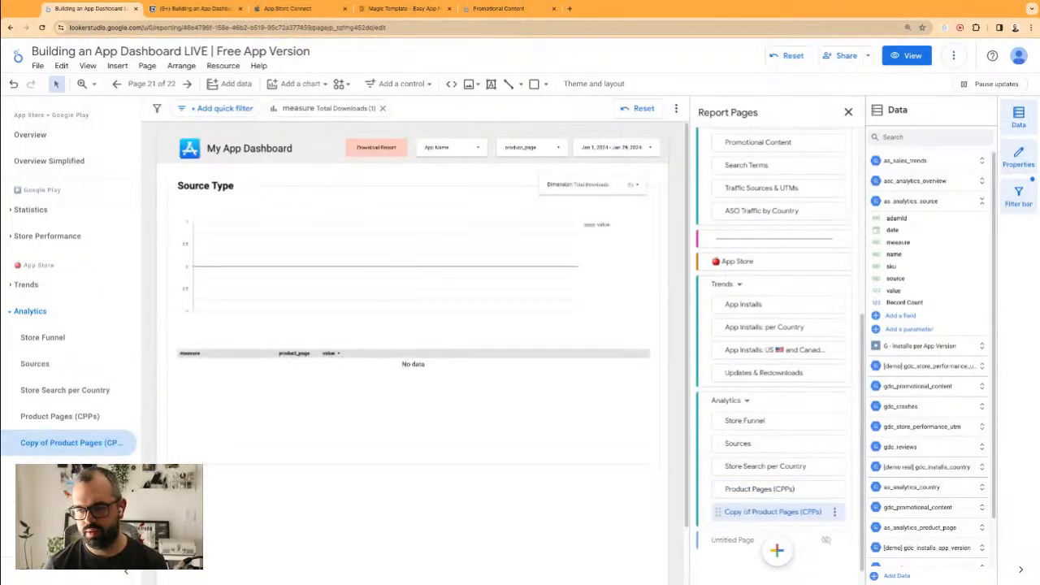
pyautogui.press('Left')
pyautogui.hotkey('shift', 'alt', 'Right')
pyautogui.hotkey('shift', 'alt', 'Right')
pyautogui.hotkey('shift', 'alt', 'Right')
pyautogui.hotkey('shift', 'alt', 'Right')
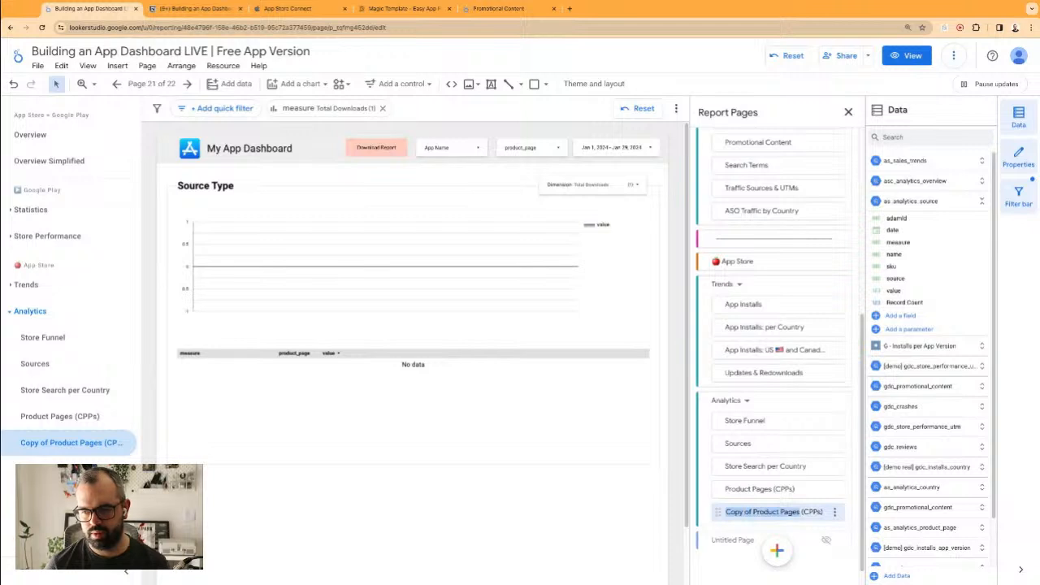
pyautogui.write('Page Type')
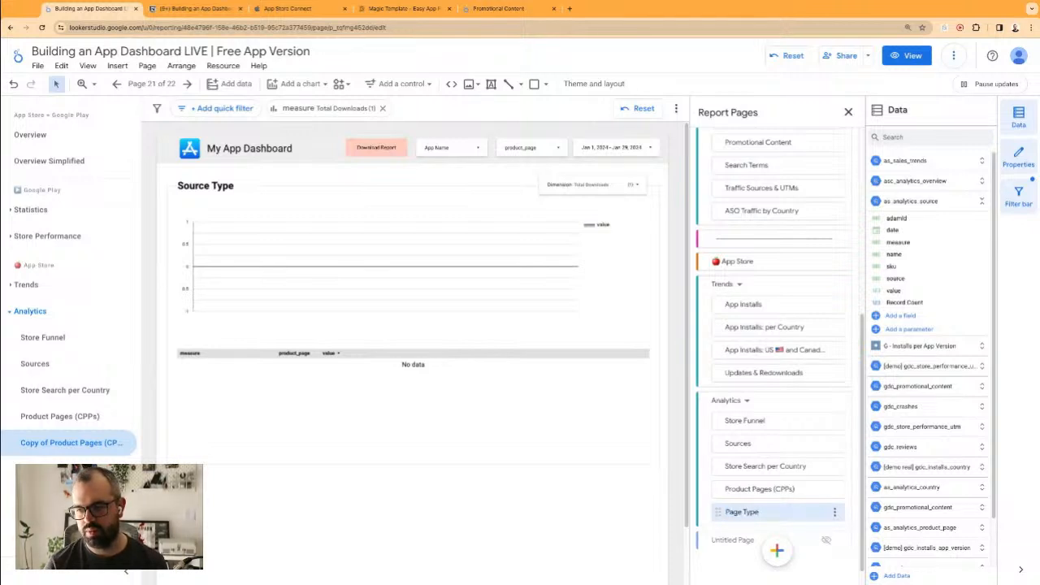
pyautogui.press('Return')
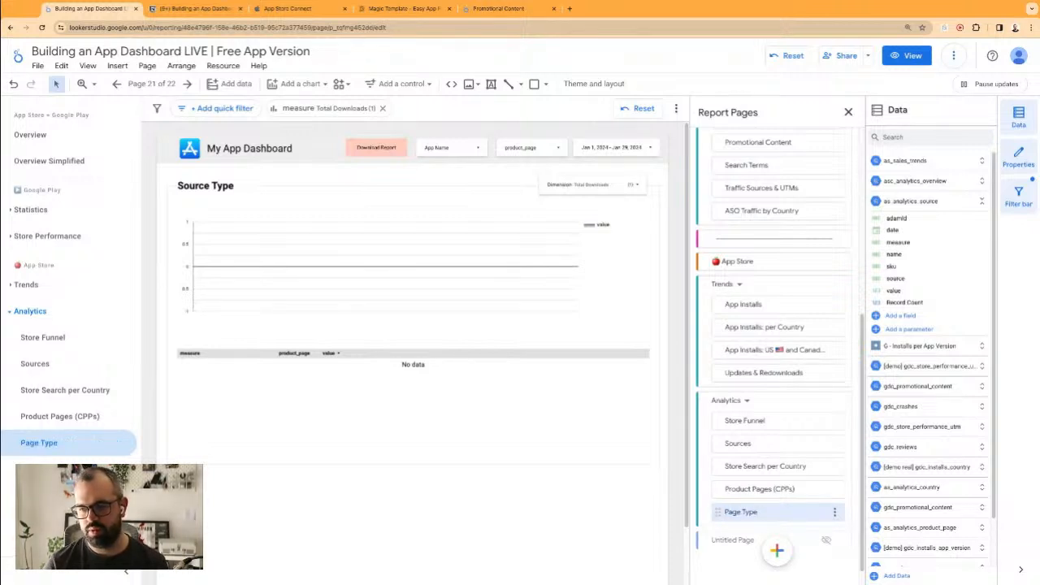
# - Remove the as_analytics_product_page data source from the area chart, the table, and the Dimension, product_page and App Name controls together
pyautogui.click(414, 367)
pyautogui.keyDown('shift'); pyautogui.click(428, 304); pyautogui.keyUp('shift')
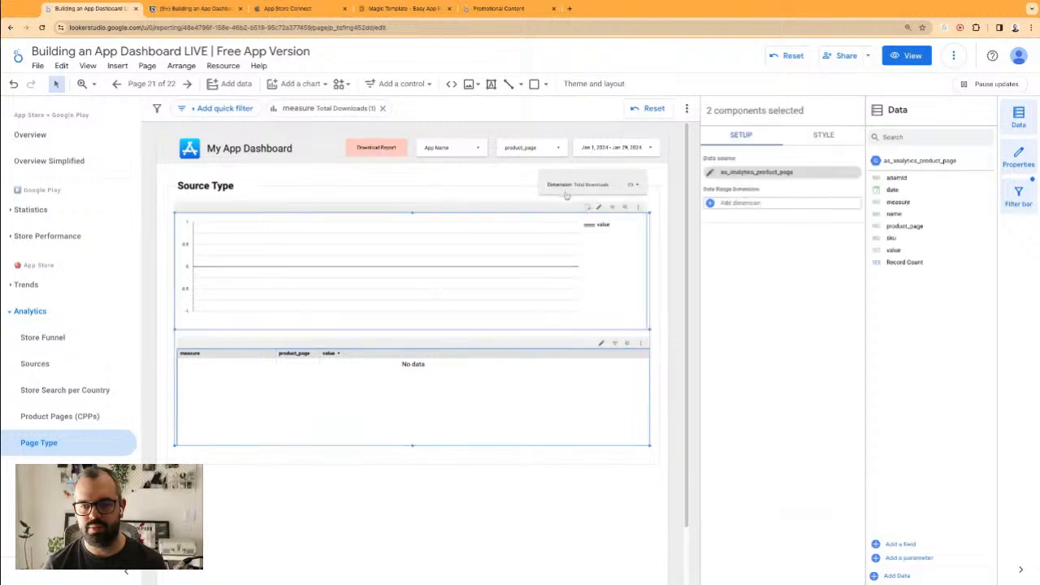
pyautogui.keyDown('shift'); pyautogui.click(567, 176); pyautogui.keyUp('shift')
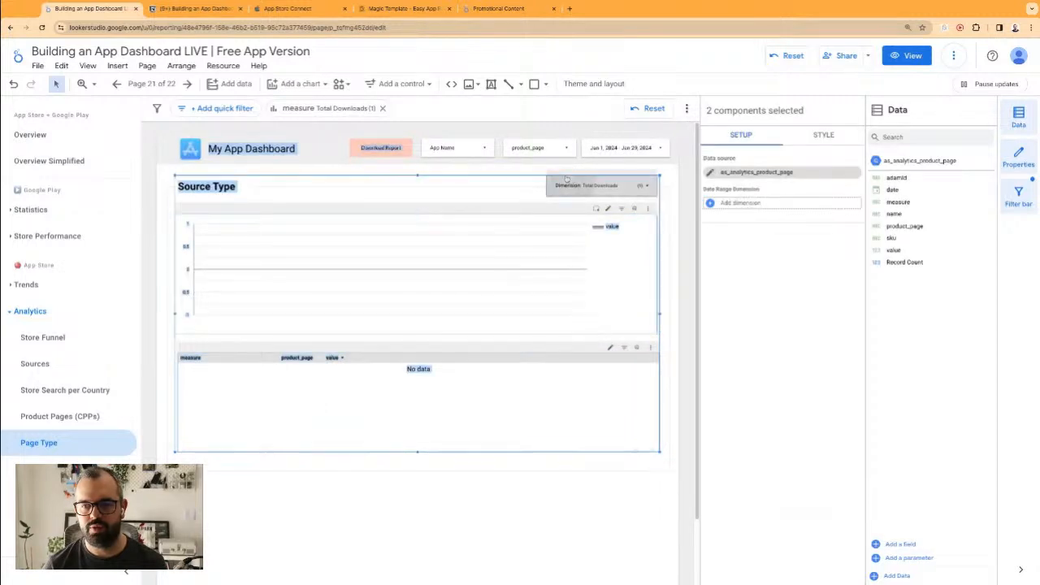
pyautogui.keyDown('shift'); pyautogui.click(530, 148); pyautogui.keyUp('shift')
pyautogui.keyDown('shift'); pyautogui.click(467, 148); pyautogui.keyUp('shift')
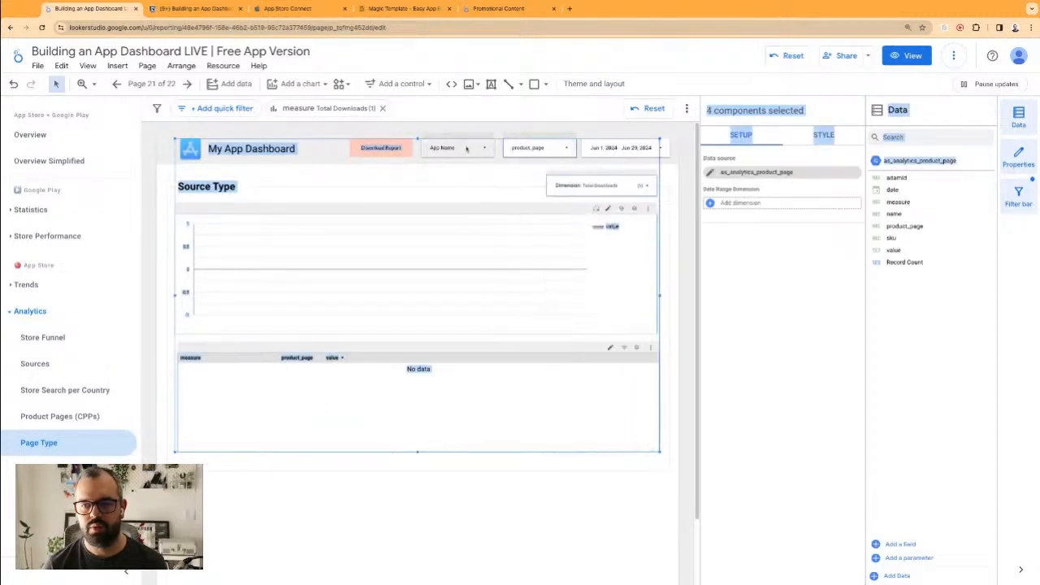
pyautogui.keyDown('shift'); pyautogui.click(467, 149); pyautogui.keyUp('shift')
pyautogui.click(801, 180)
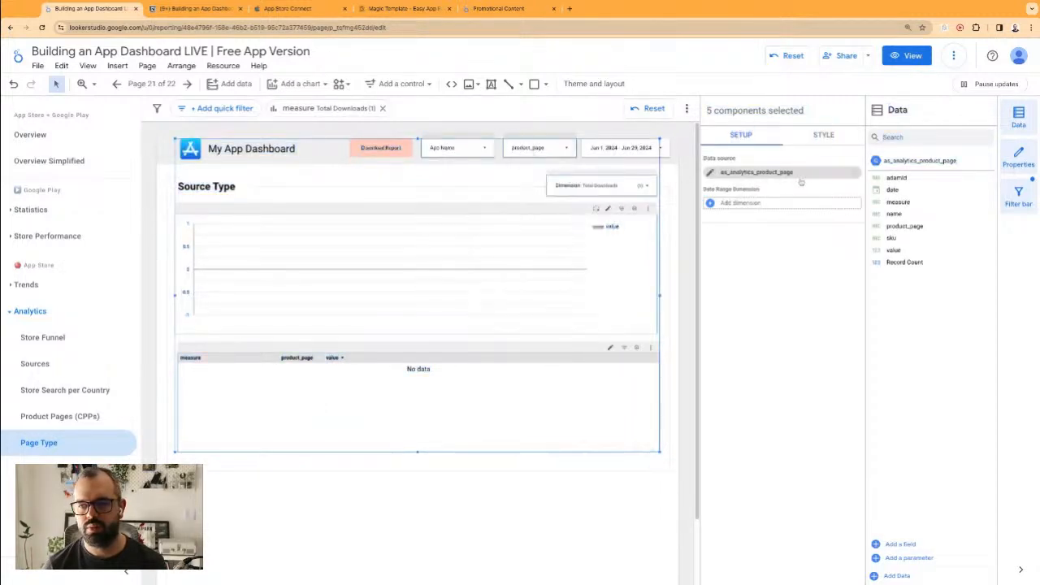
pyautogui.click(851, 176)
# - Connect the five selected components to the BigQuery table as_analytics_page_type from the demo_data dataset in the easy-app-reports project
pyautogui.click(804, 177)
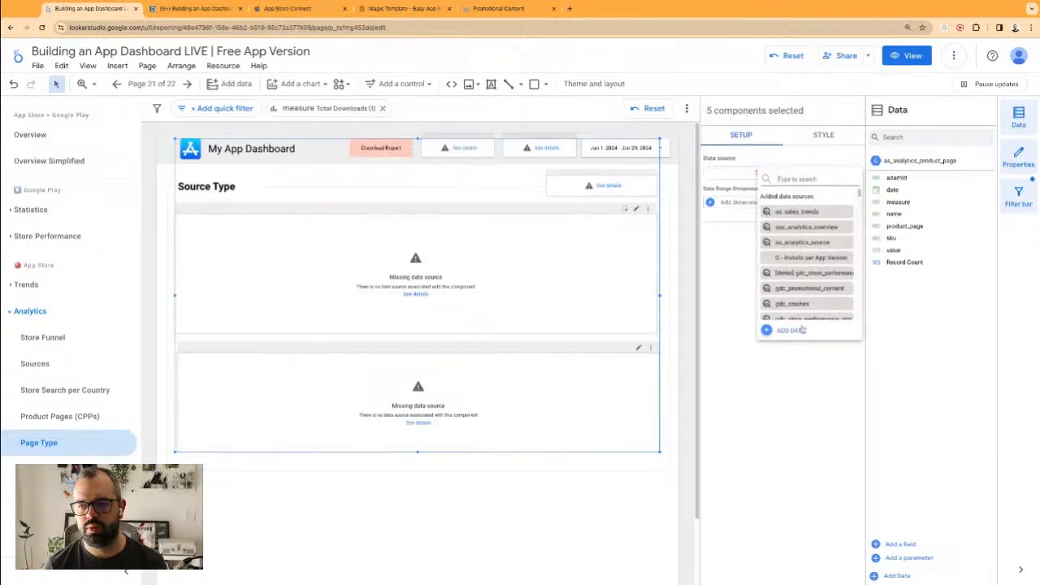
pyautogui.click(792, 330)
pyautogui.click(218, 429)
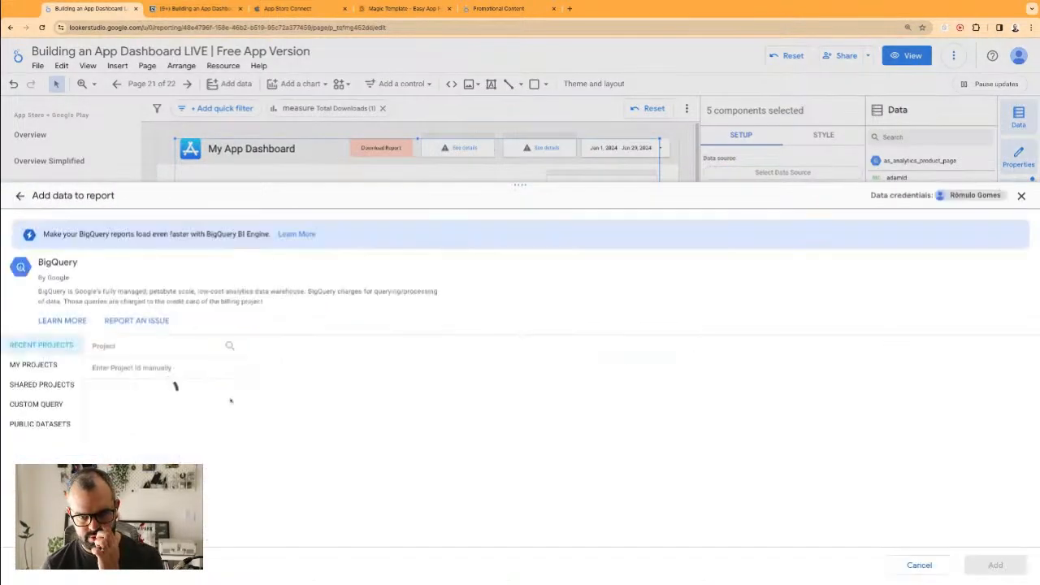
pyautogui.click(153, 387)
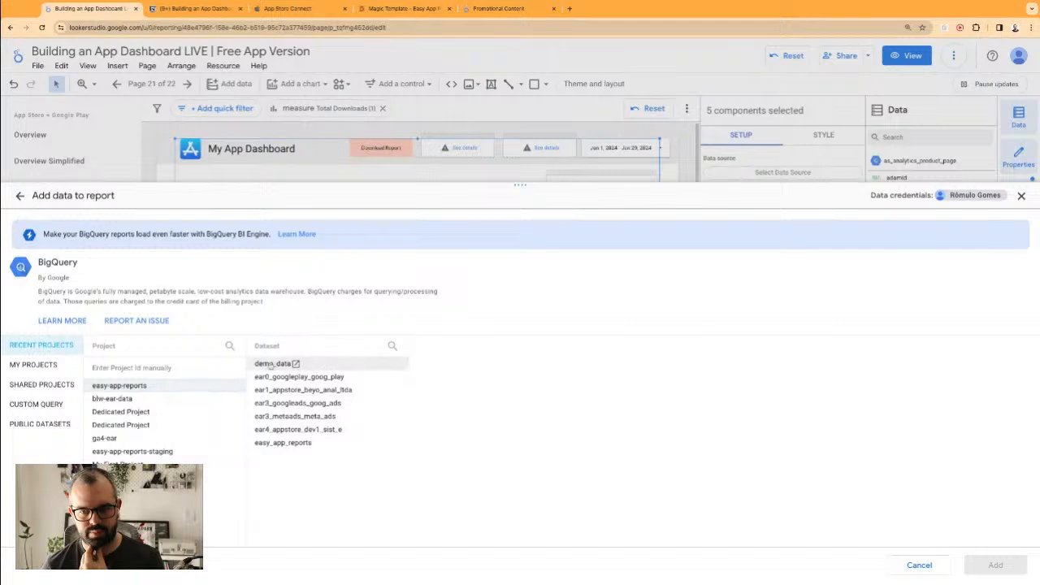
pyautogui.click(343, 364)
pyautogui.scroll(-1, 488, 386)
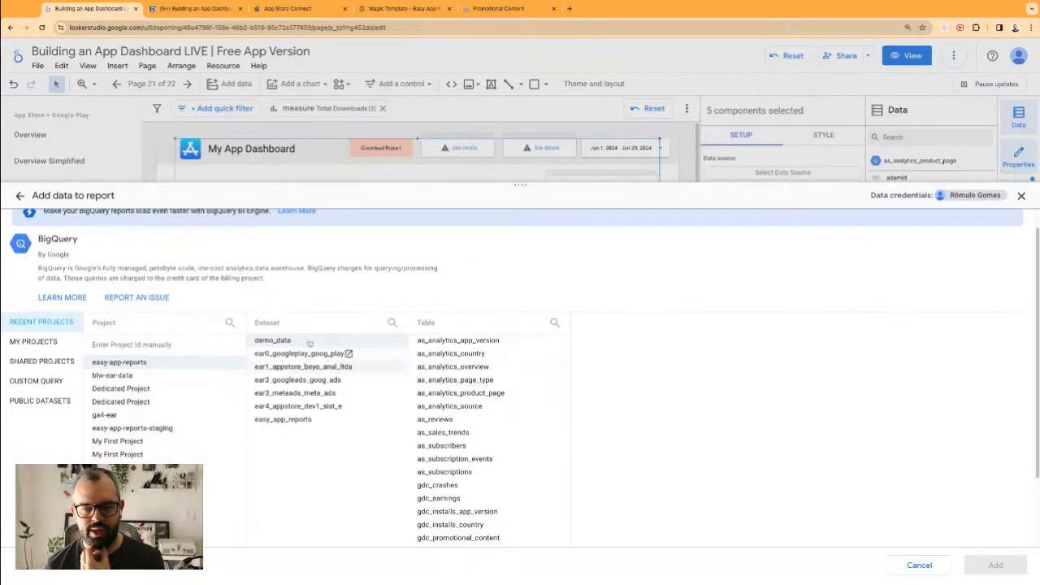
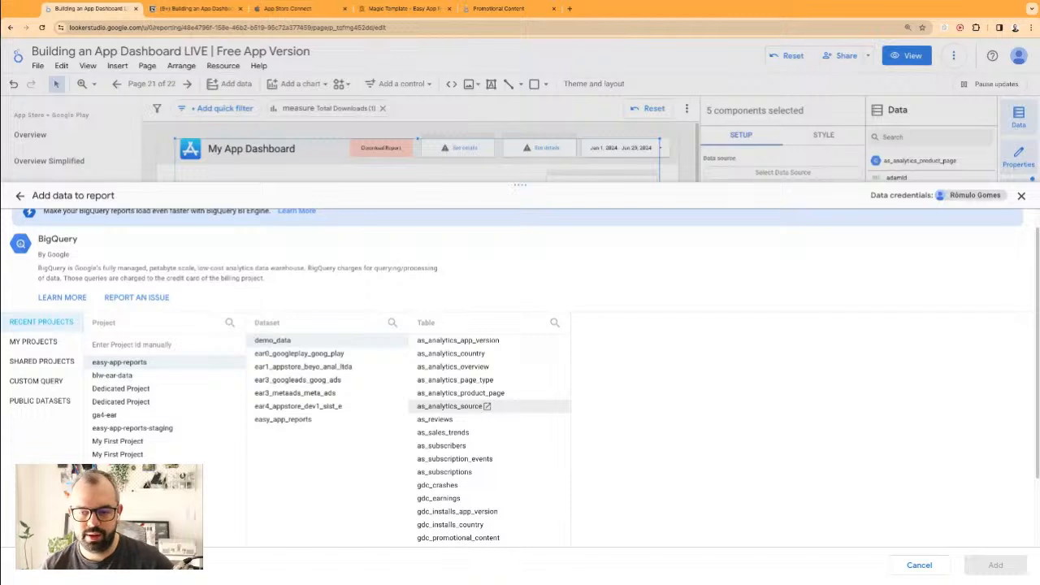
pyautogui.click(473, 380)
pyautogui.click(996, 564)
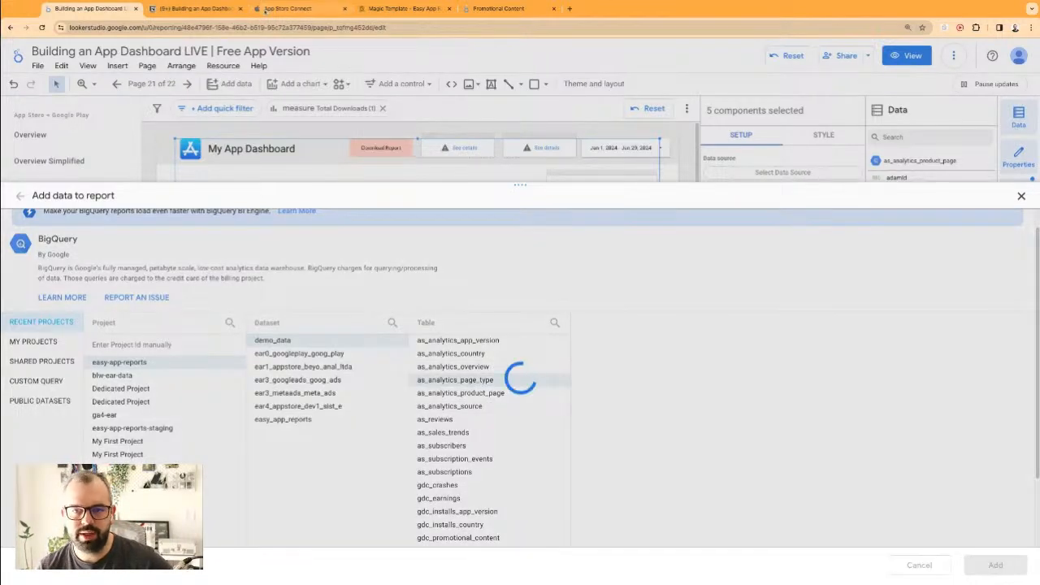
# - Switch to Easy App Reports and examine the data sources included in the Build your own template, then return to the Looker Studio report
pyautogui.click(404, 8)
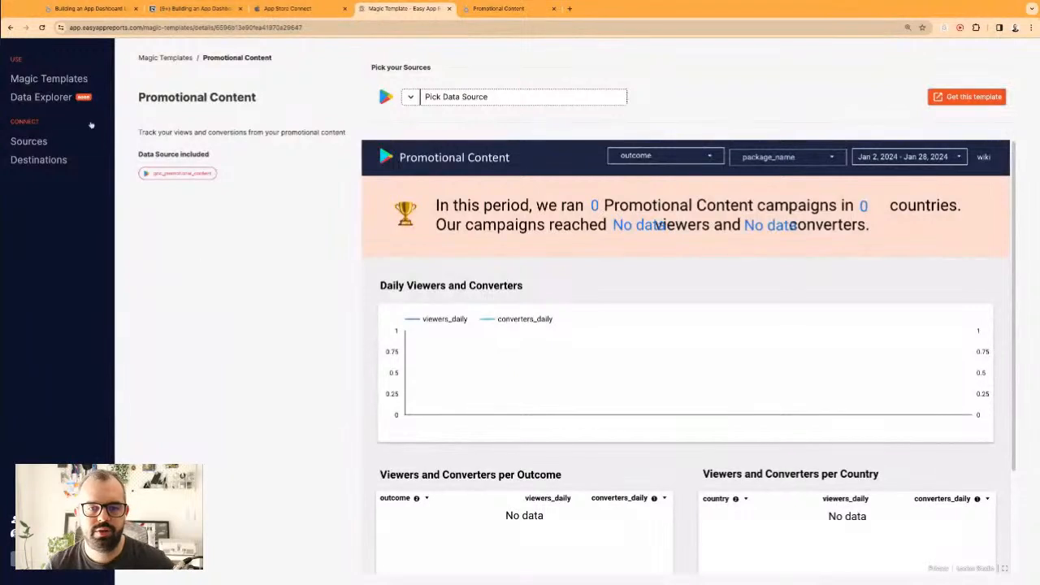
pyautogui.click(60, 81)
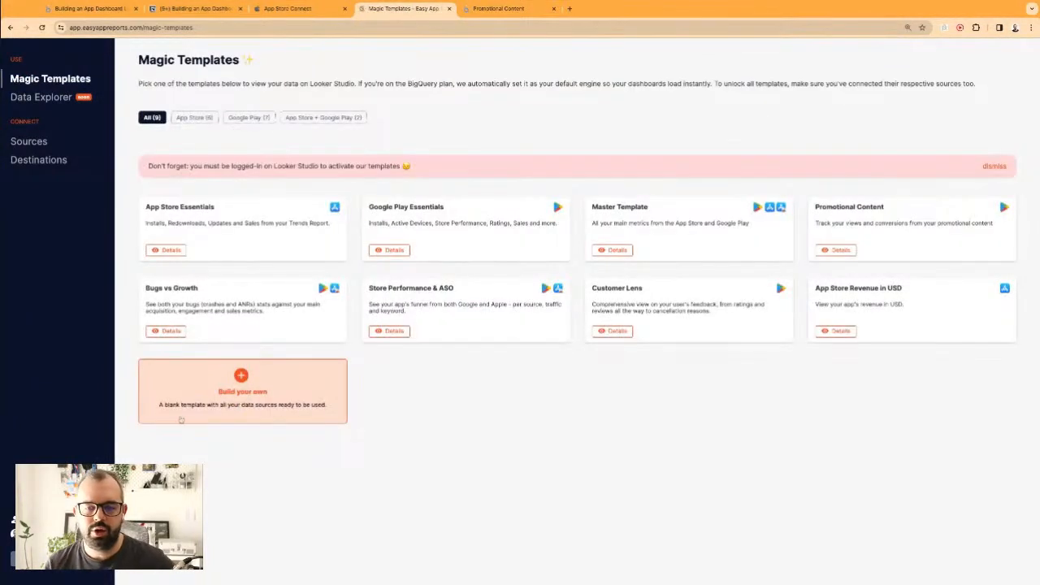
pyautogui.click(250, 390)
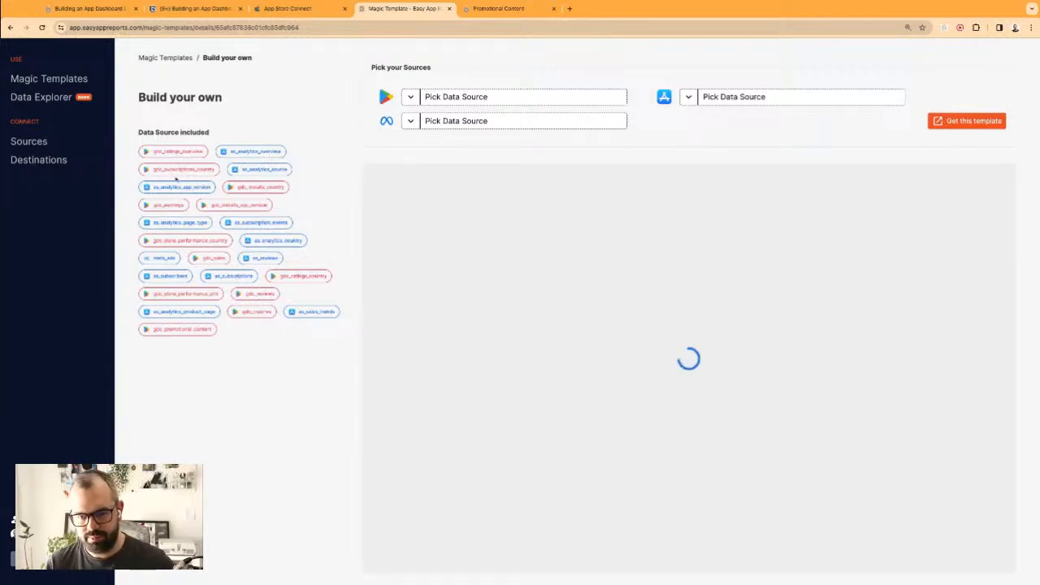
pyautogui.moveTo(160, 157); pyautogui.dragTo(268, 314)
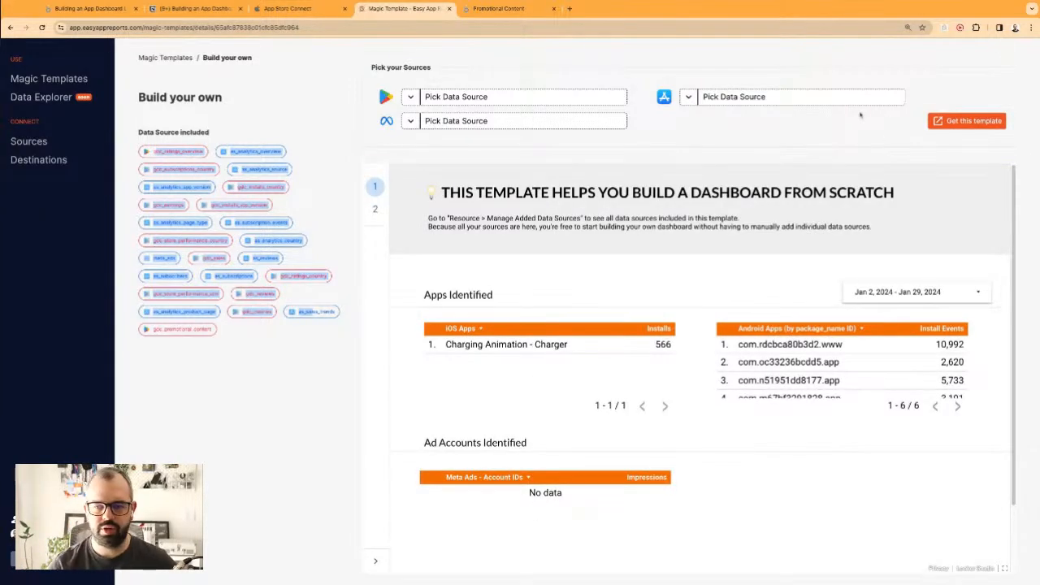
pyautogui.click(278, 10)
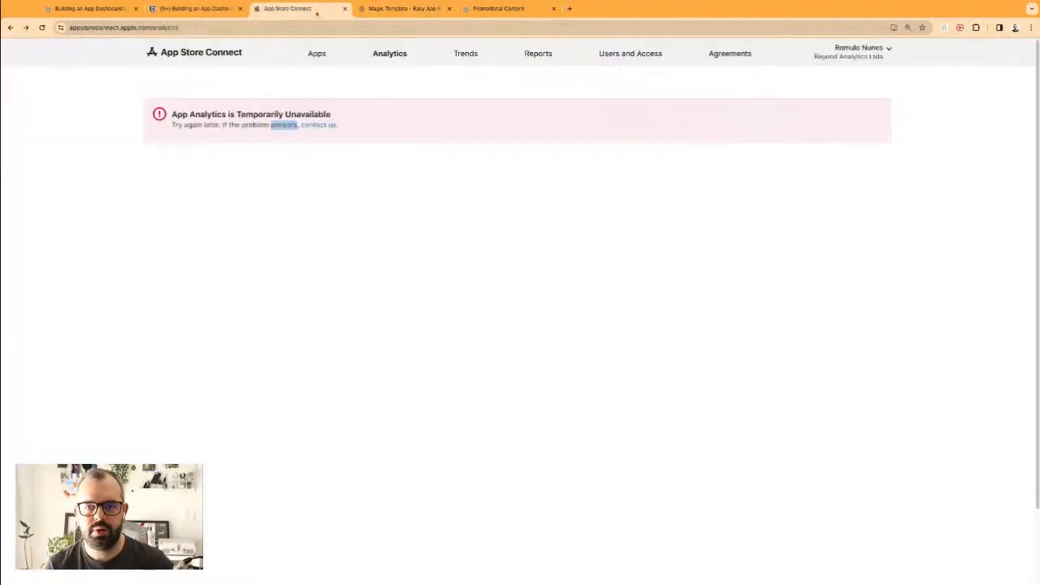
pyautogui.click(431, 9)
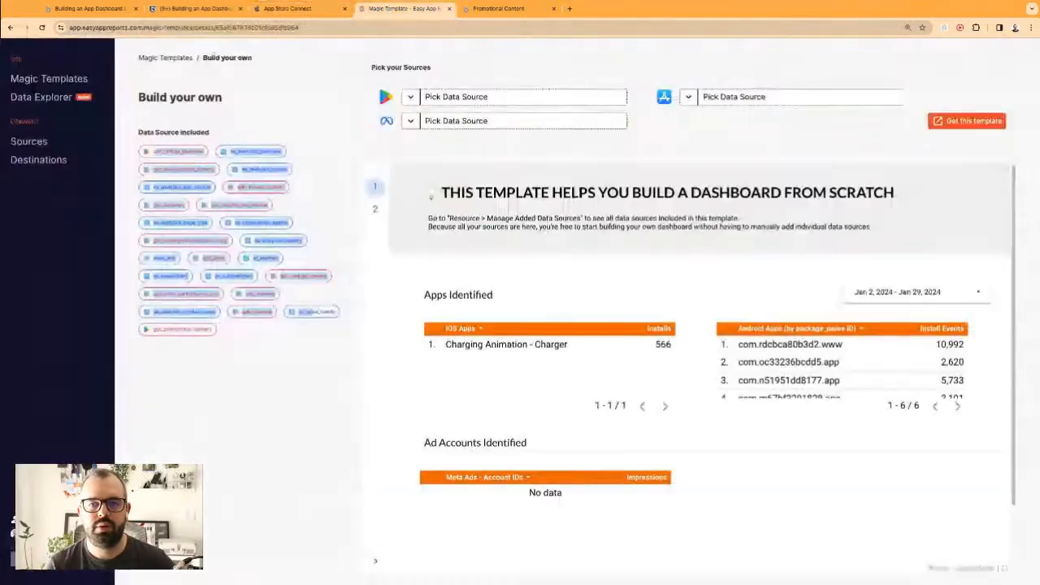
pyautogui.click(116, 9)
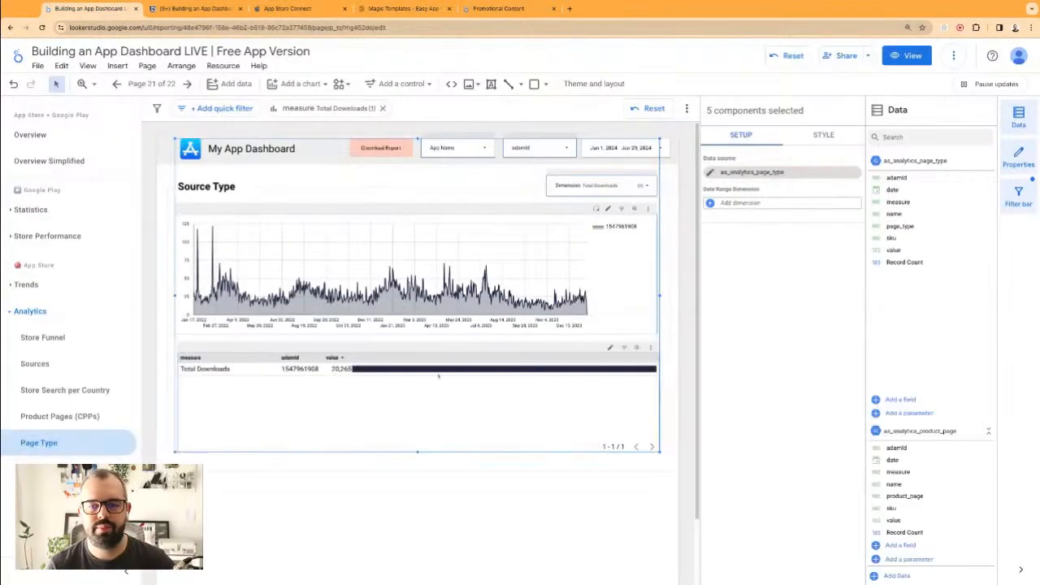
# - Replace adamId with page_type as the table's dimension and as the area chart's breakdown dimension
pyautogui.click(374, 425)
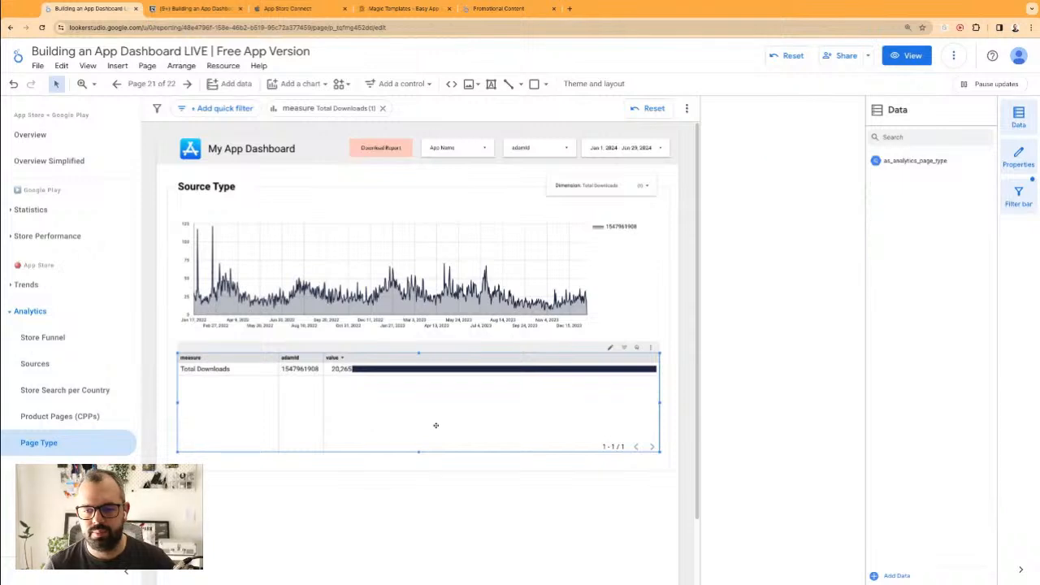
pyautogui.moveTo(909, 227); pyautogui.dragTo(762, 294)
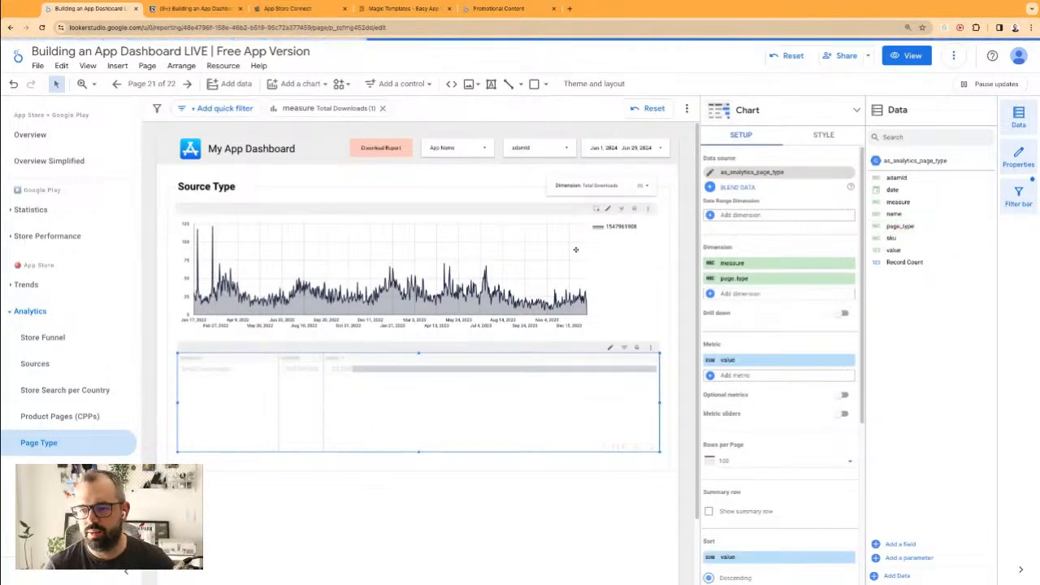
pyautogui.click(512, 264)
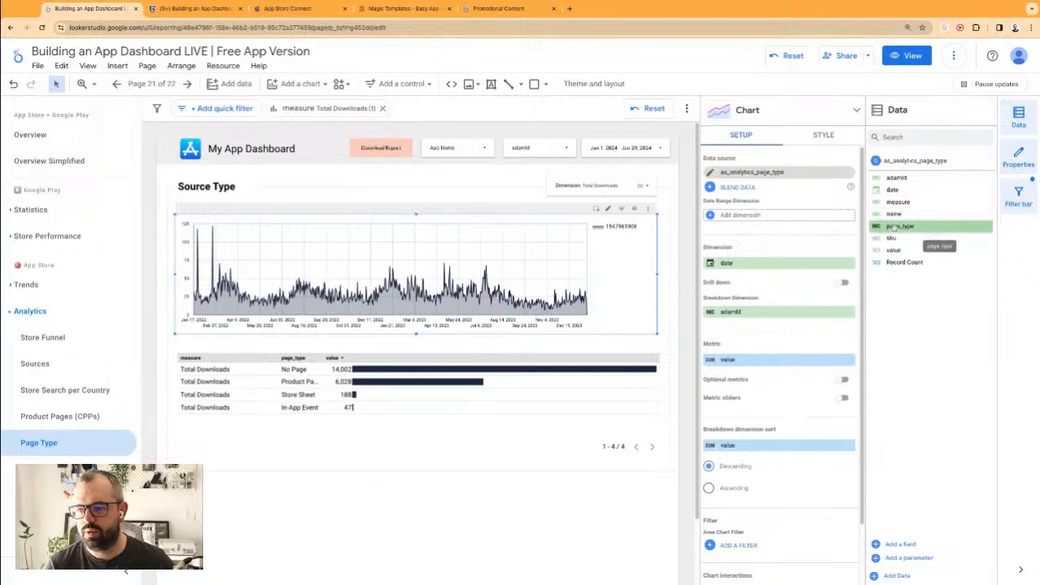
pyautogui.moveTo(900, 227); pyautogui.dragTo(740, 313)
# - Change the control field of the adamId drop-down filter in the page header to page_type
pyautogui.click(539, 148)
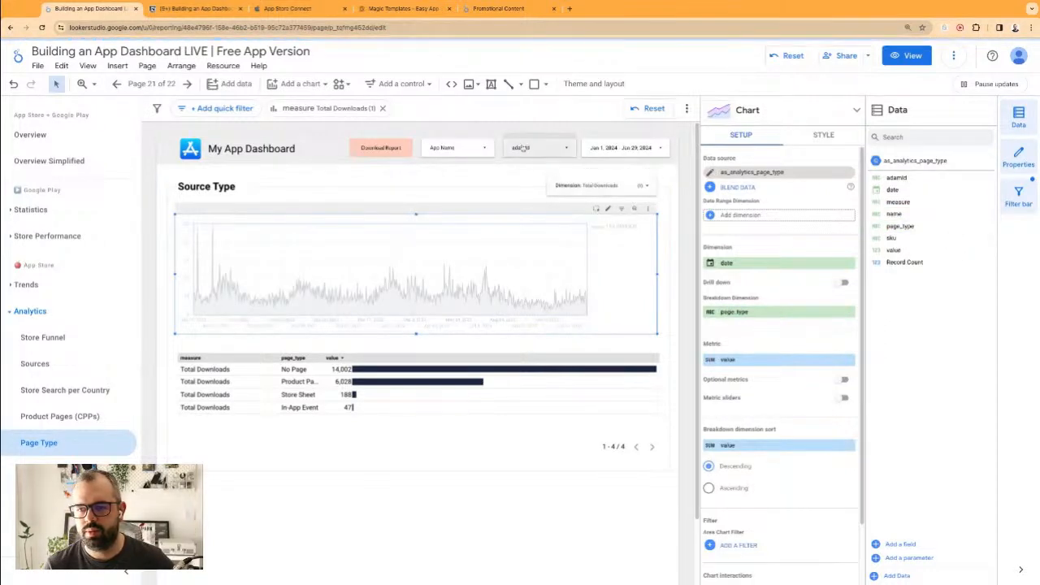
pyautogui.click(910, 227)
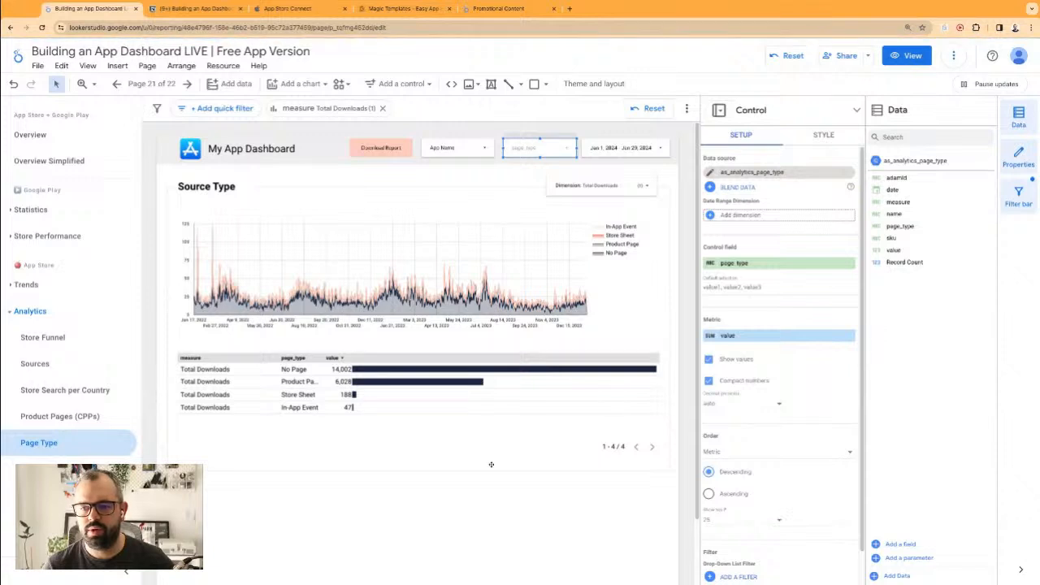
pyautogui.click(565, 524)
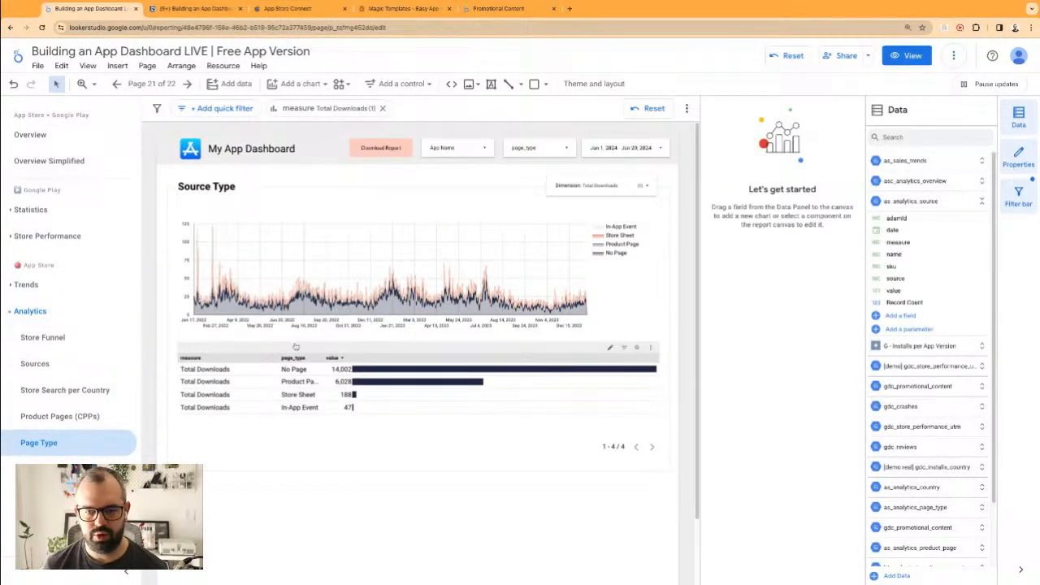
# - Widen the table's page_type column by narrowing the measure column so the page type names fit
pyautogui.click(313, 385)
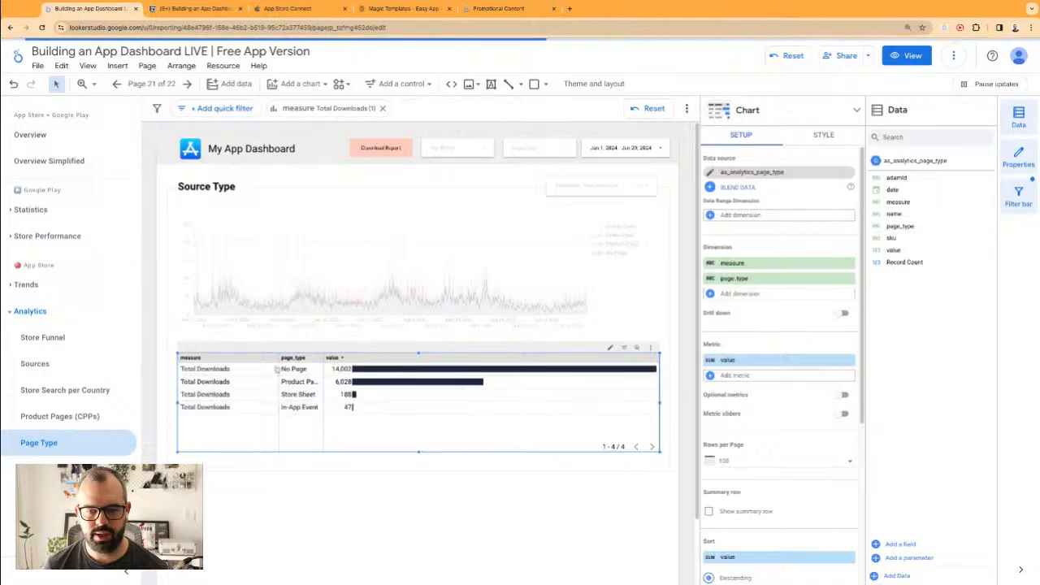
pyautogui.moveTo(278, 360); pyautogui.dragTo(259, 361)
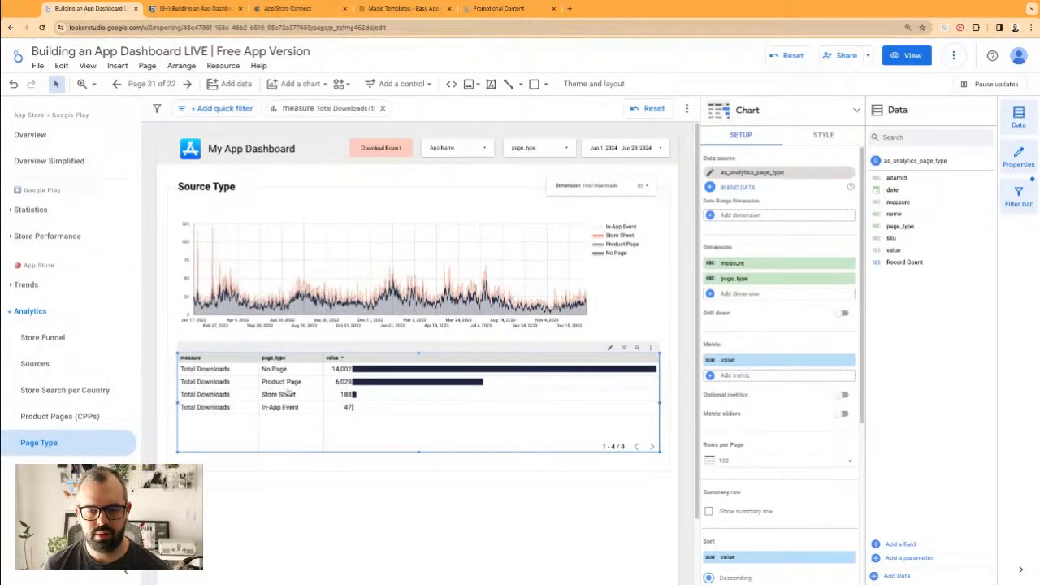
pyautogui.click(328, 492)
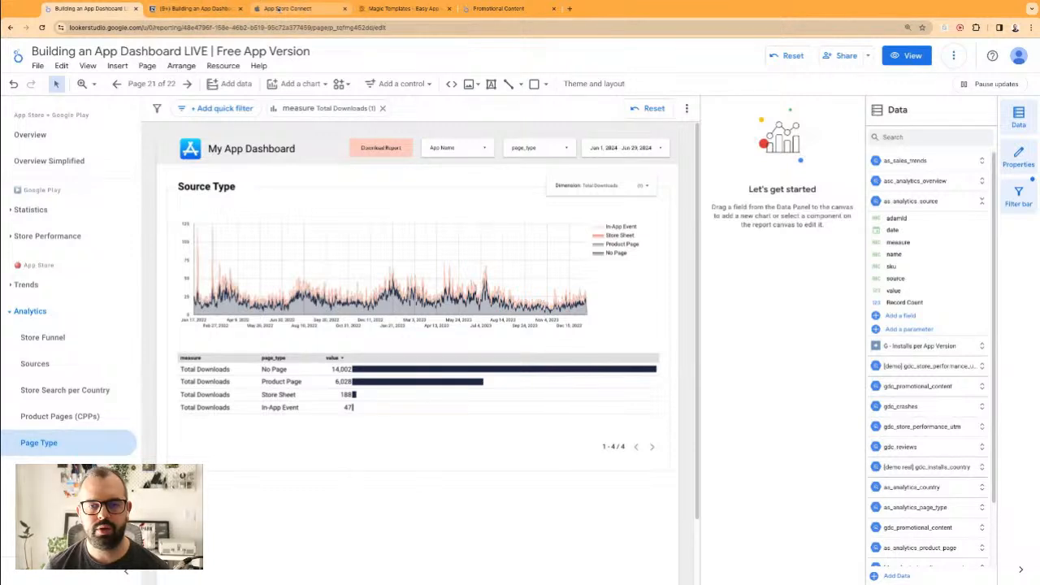
pyautogui.click(378, 10)
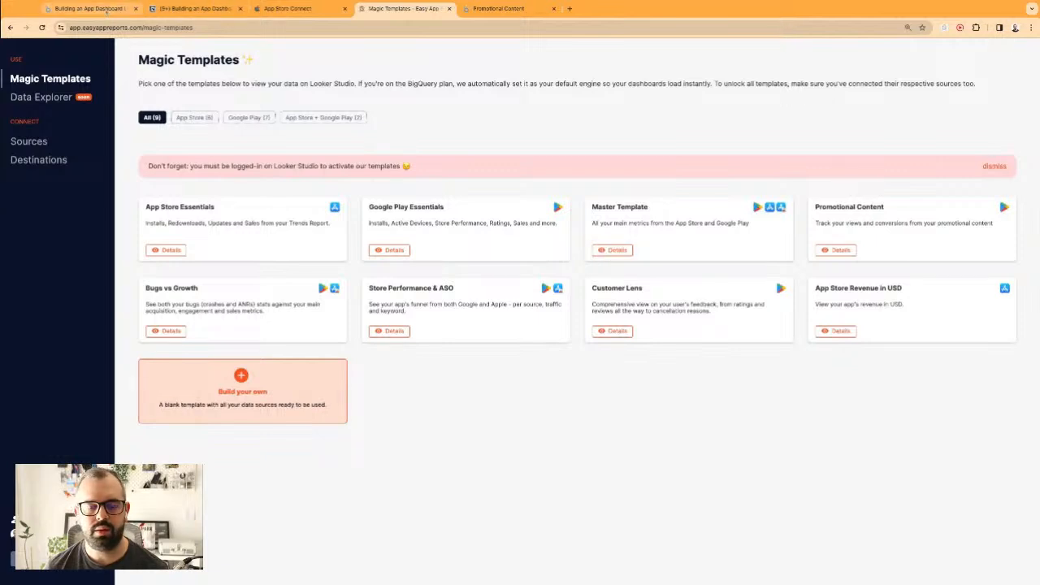
pyautogui.click(106, 10)
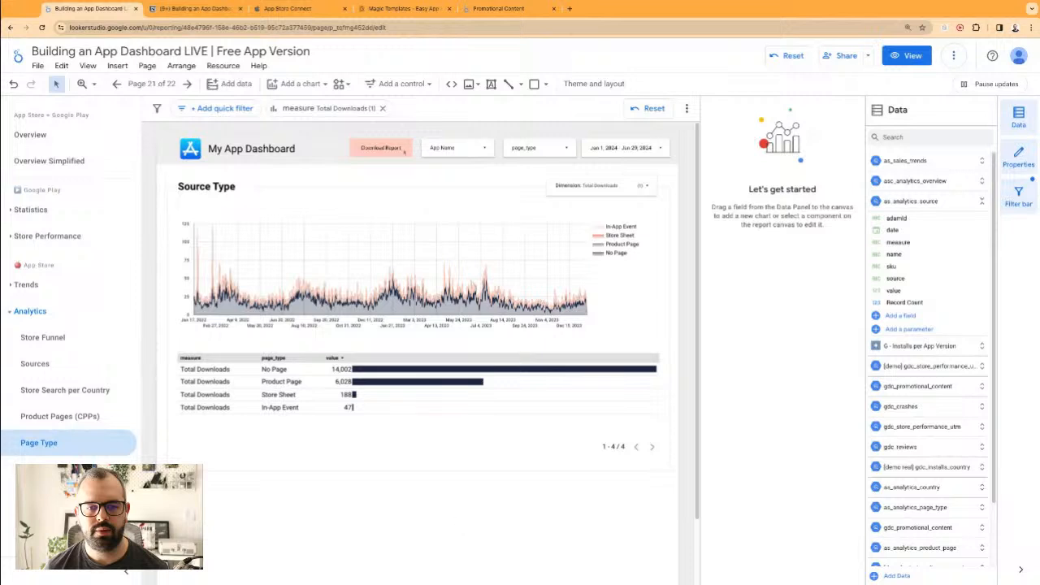
pyautogui.click(416, 328)
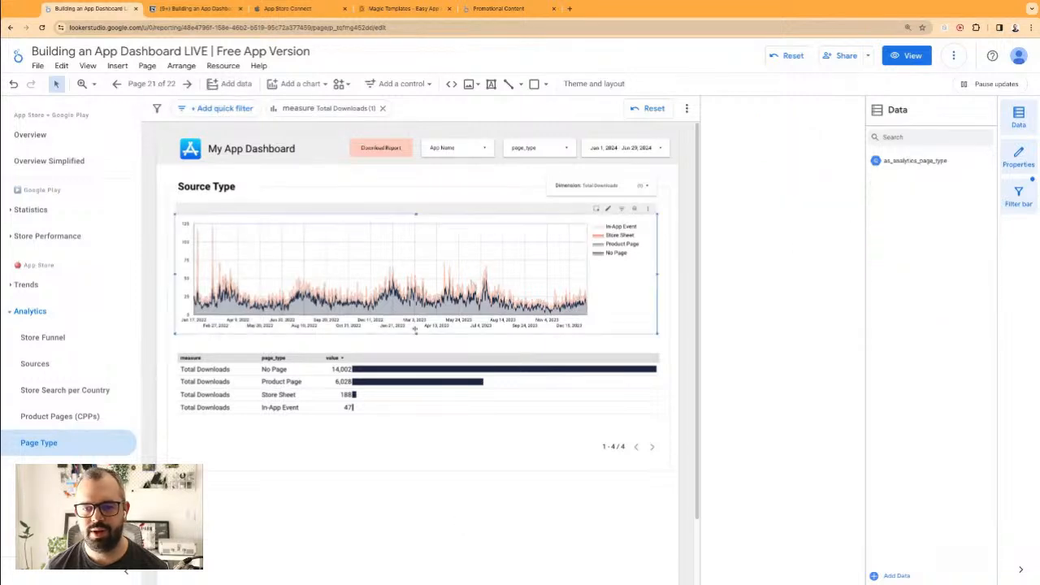
pyautogui.click(749, 188)
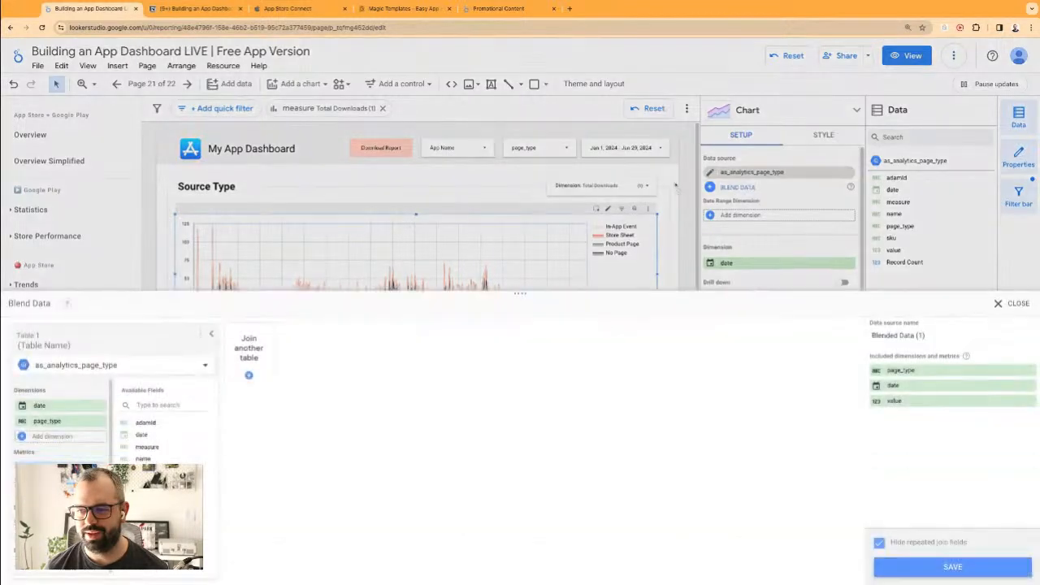
pyautogui.click(1014, 304)
pyautogui.click(772, 175)
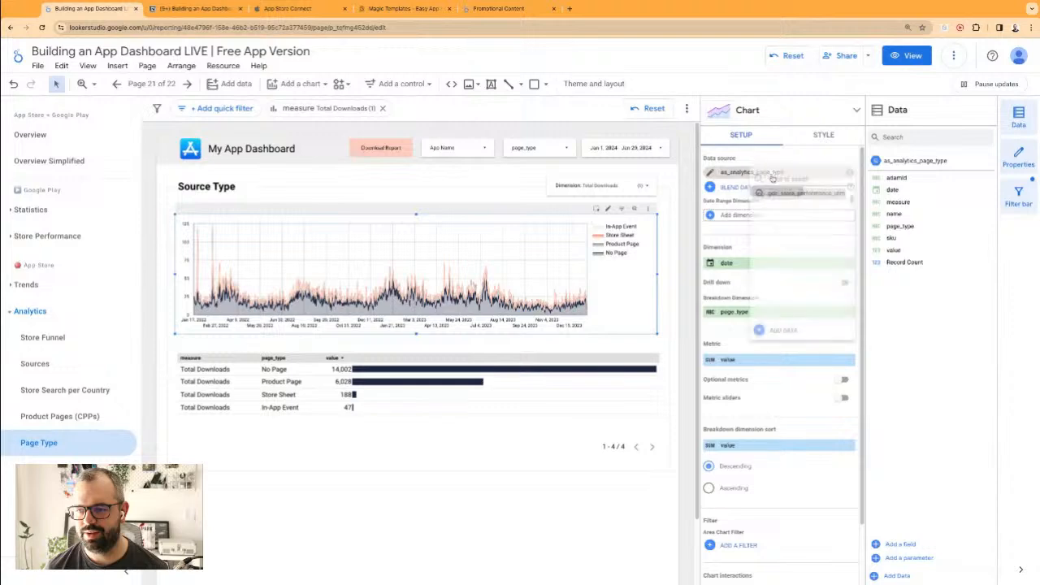
pyautogui.click(779, 332)
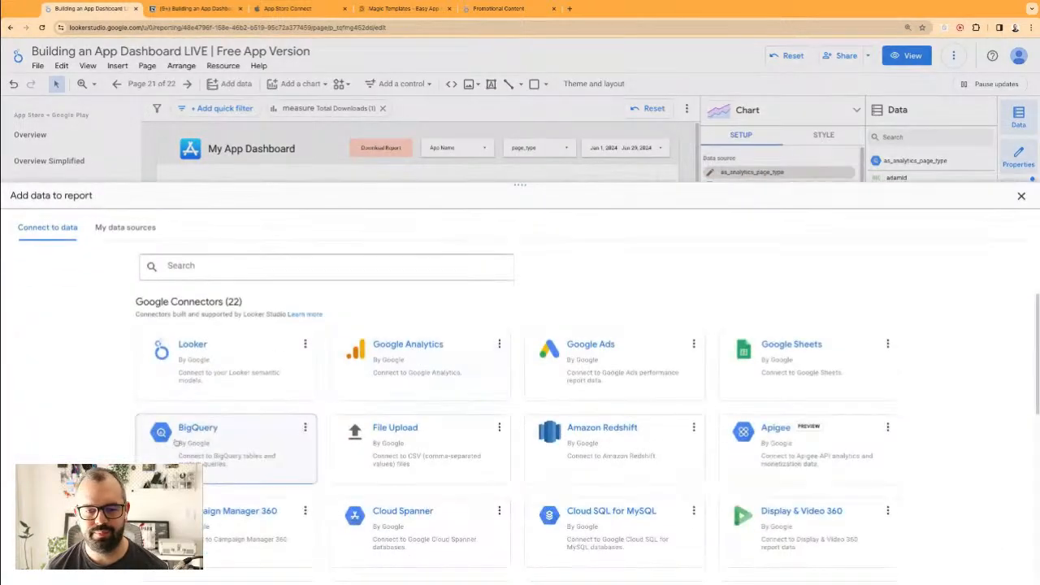
pyautogui.click(179, 445)
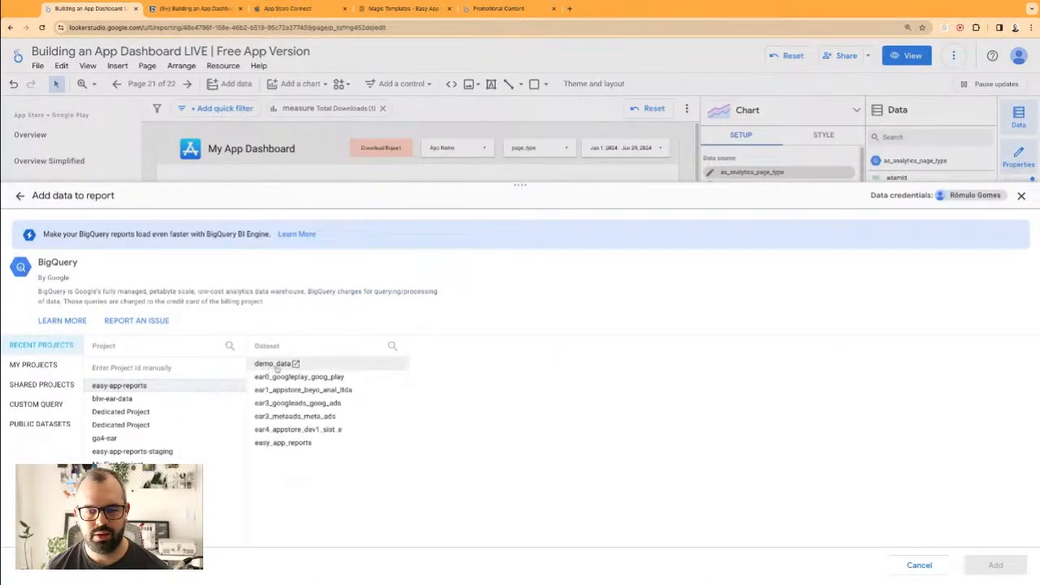
pyautogui.click(276, 365)
pyautogui.scroll(-1, 475, 431)
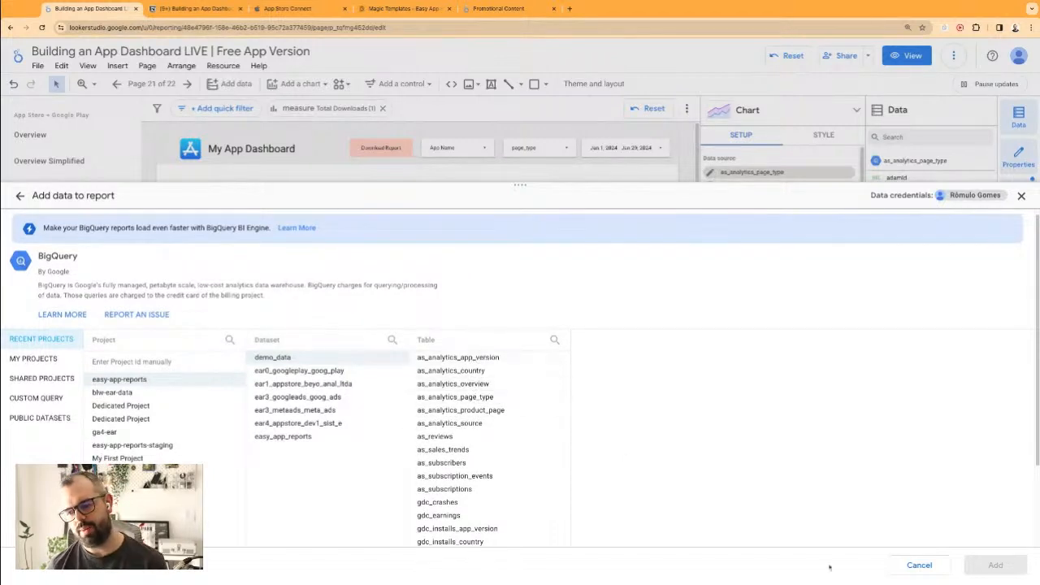
pyautogui.click(919, 565)
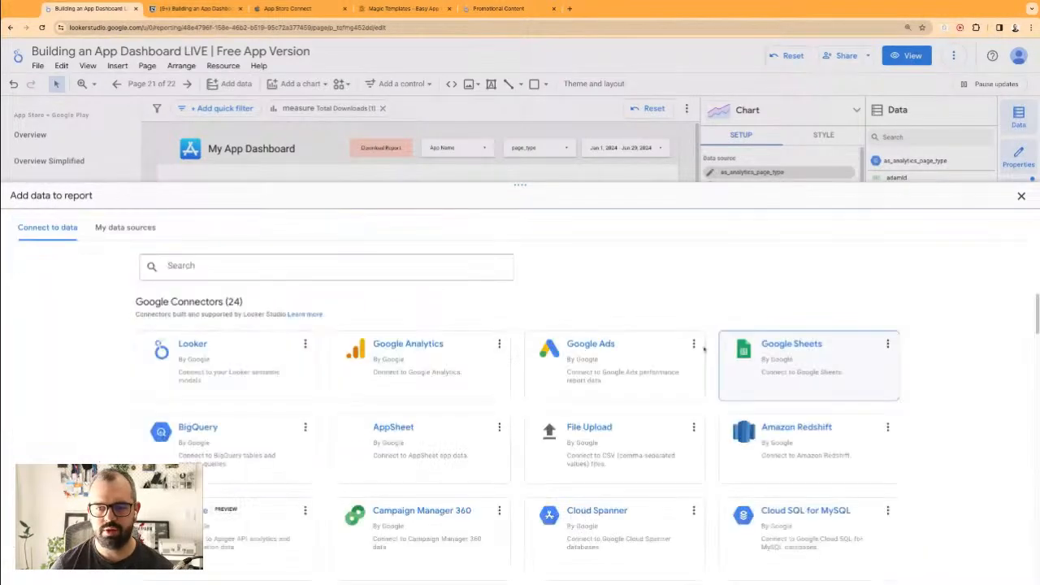
# - Dismiss the Add data panel and look through the Analytics, Trends and Statistics sections of the report's page navigation
pyautogui.click(1021, 196)
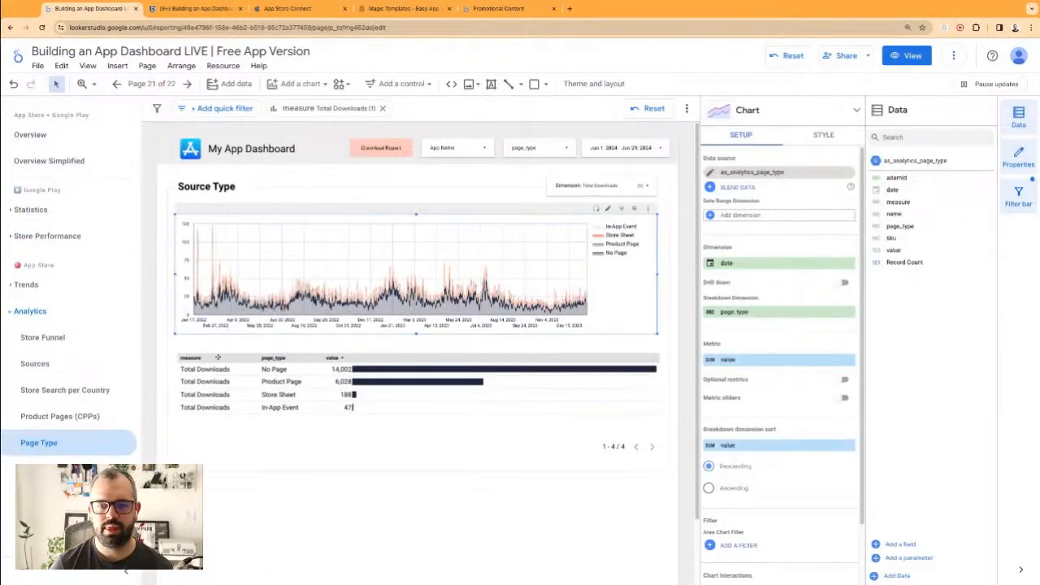
pyautogui.click(269, 545)
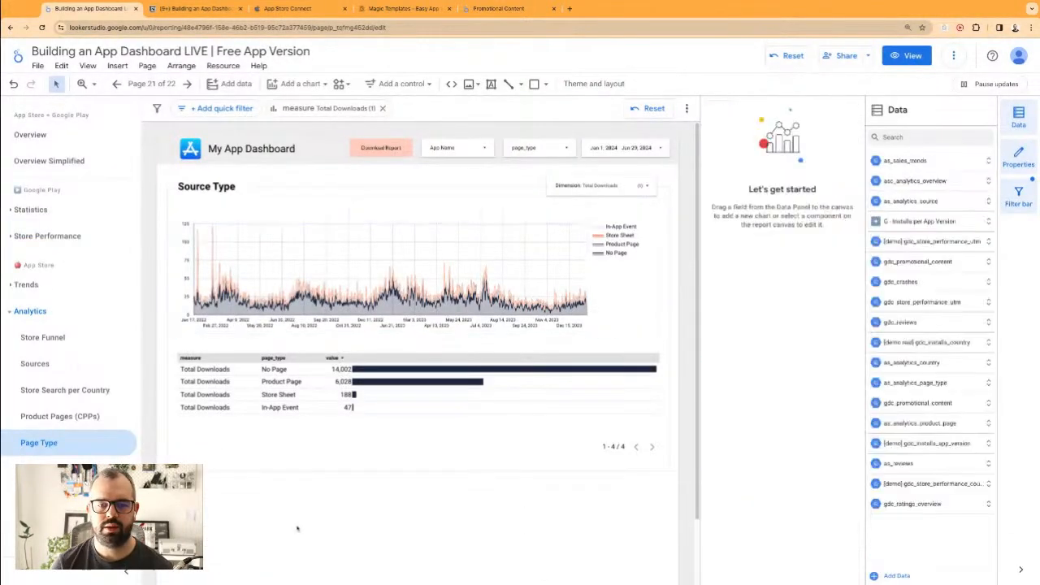
pyautogui.click(12, 311)
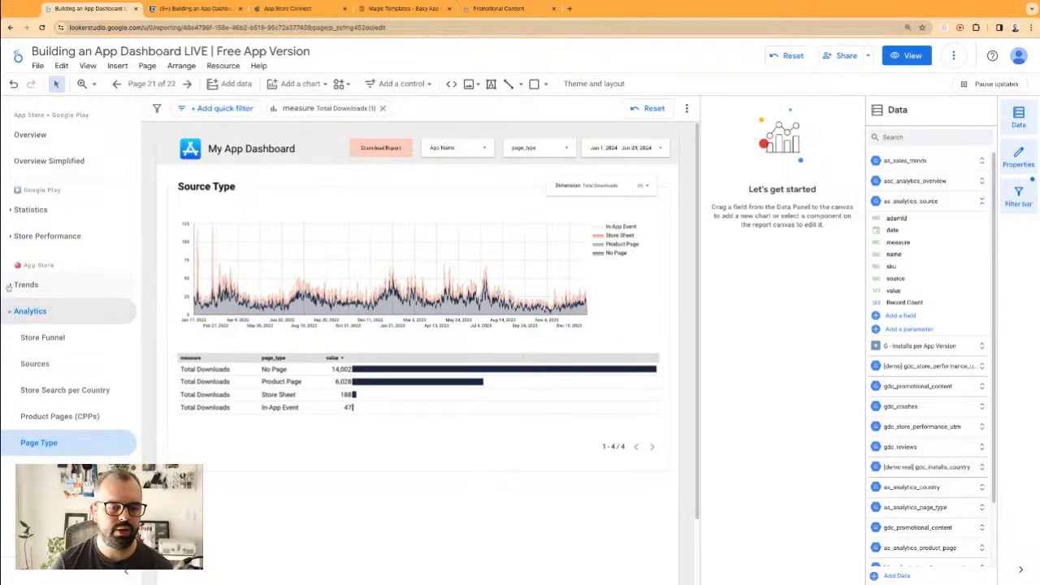
pyautogui.click(11, 317)
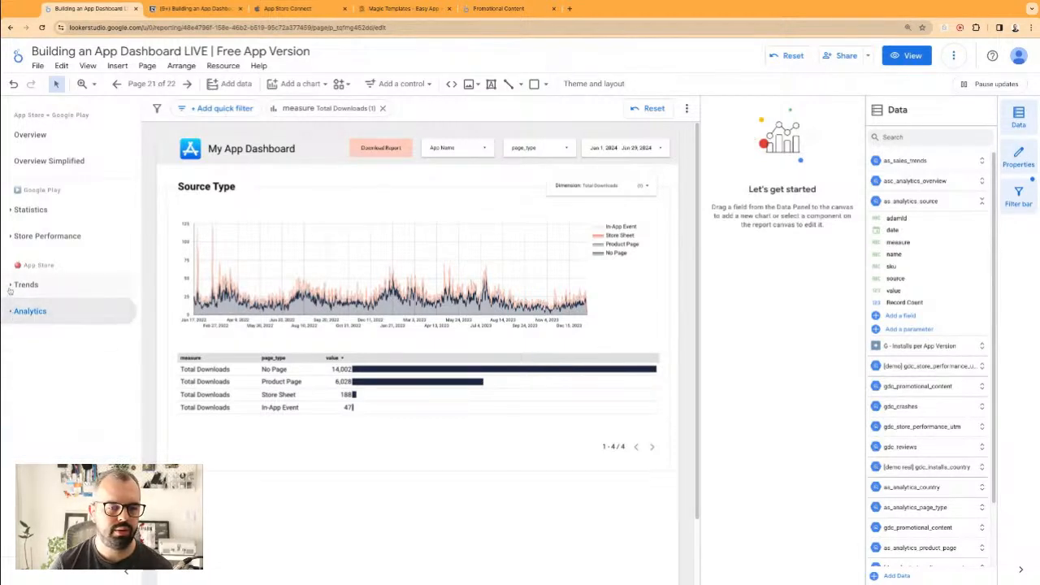
pyautogui.click(8, 284)
pyautogui.click(8, 285)
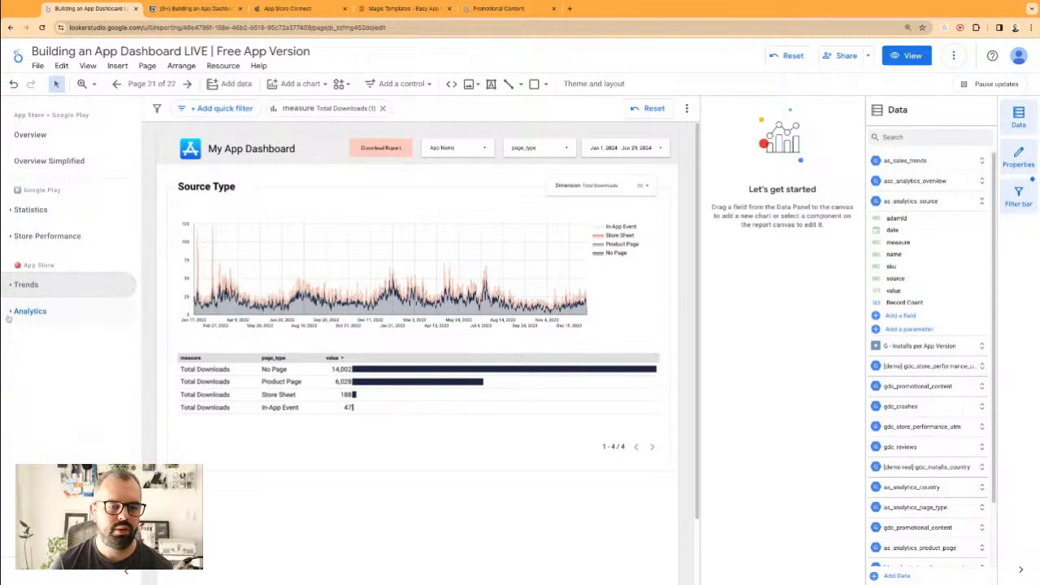
pyautogui.click(12, 312)
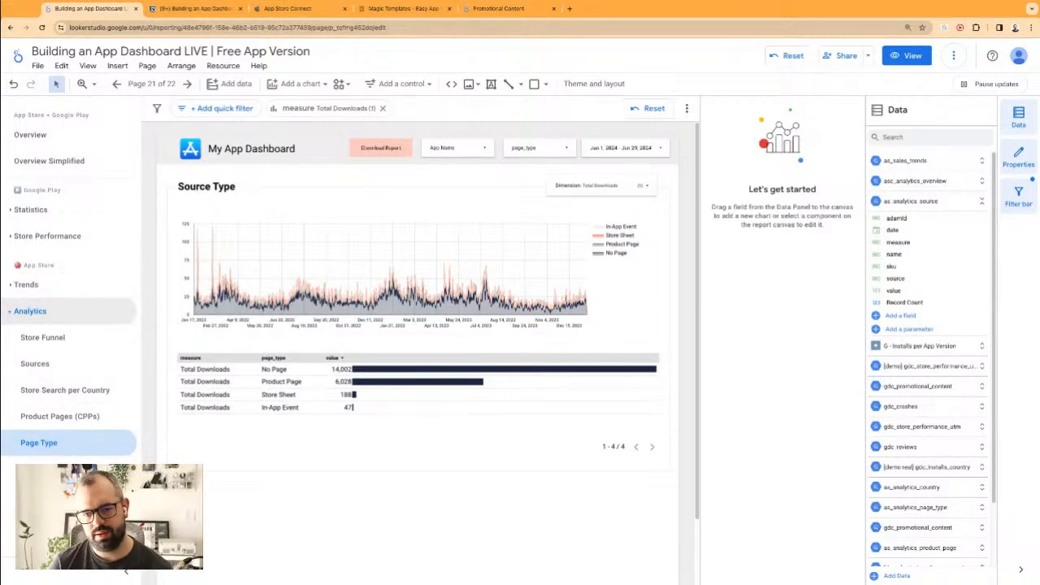
pyautogui.click(8, 210)
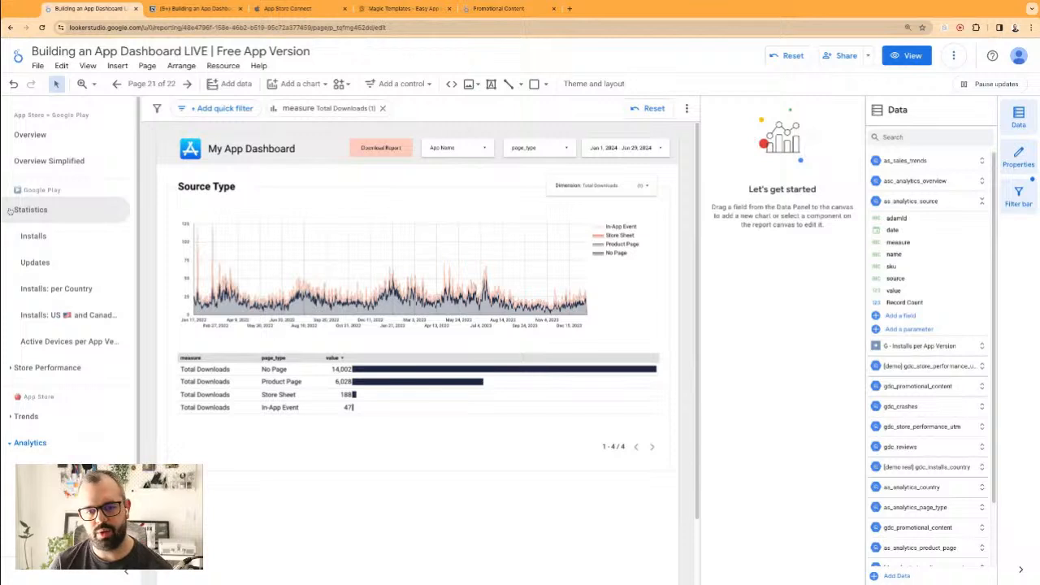
pyautogui.click(8, 210)
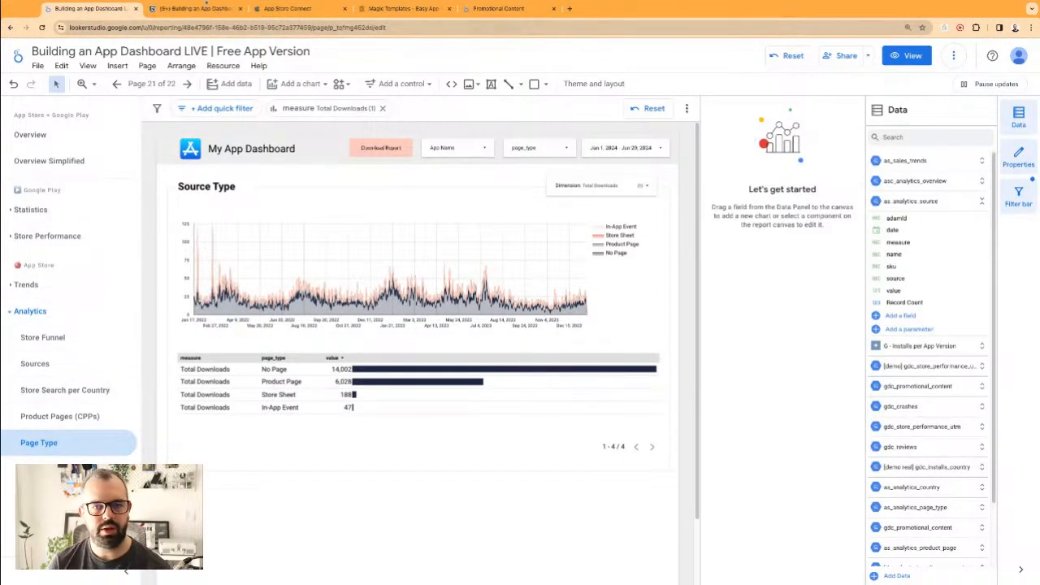
# - Switch to the Notion planning page and strike through the Conversion Rate, Acquisitions / Total Downloads and Promotional Content rows, including the AS: Product Pages / Sources dimensions
pyautogui.click(205, 10)
pyautogui.tripleClick(609, 355)
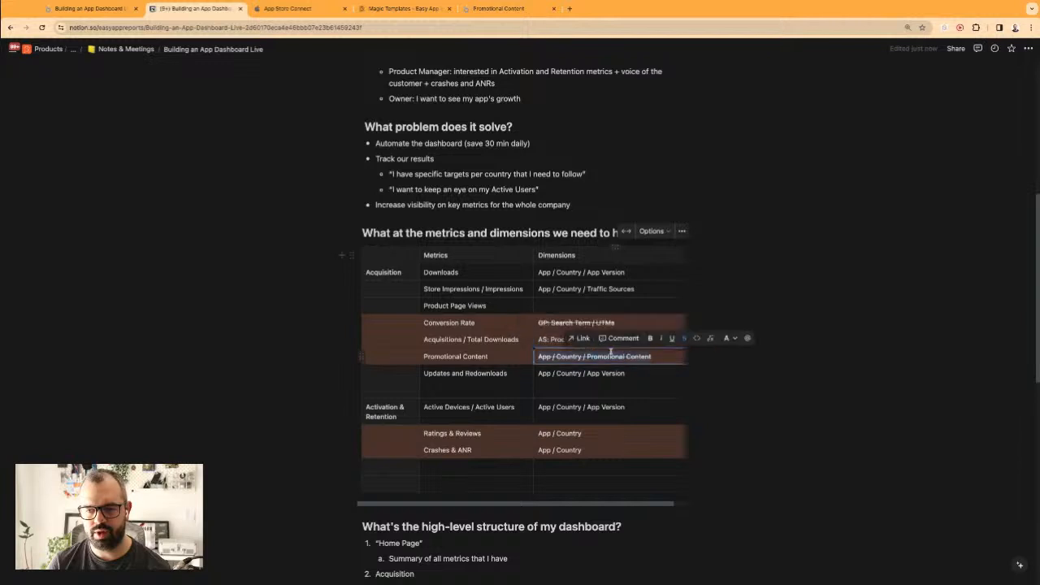
pyautogui.click(701, 376)
pyautogui.tripleClick(606, 342)
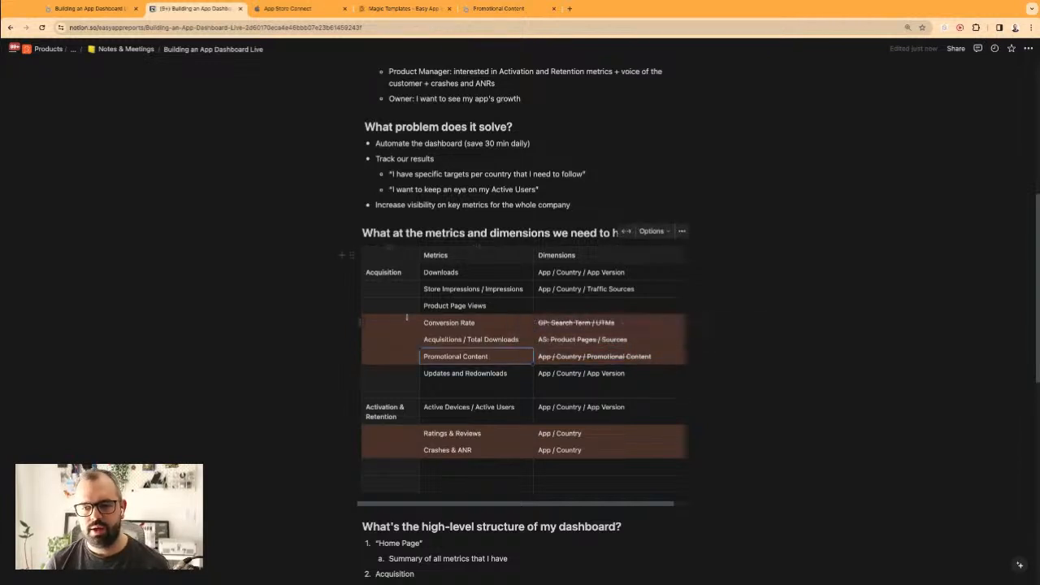
pyautogui.moveTo(393, 322); pyautogui.dragTo(610, 356)
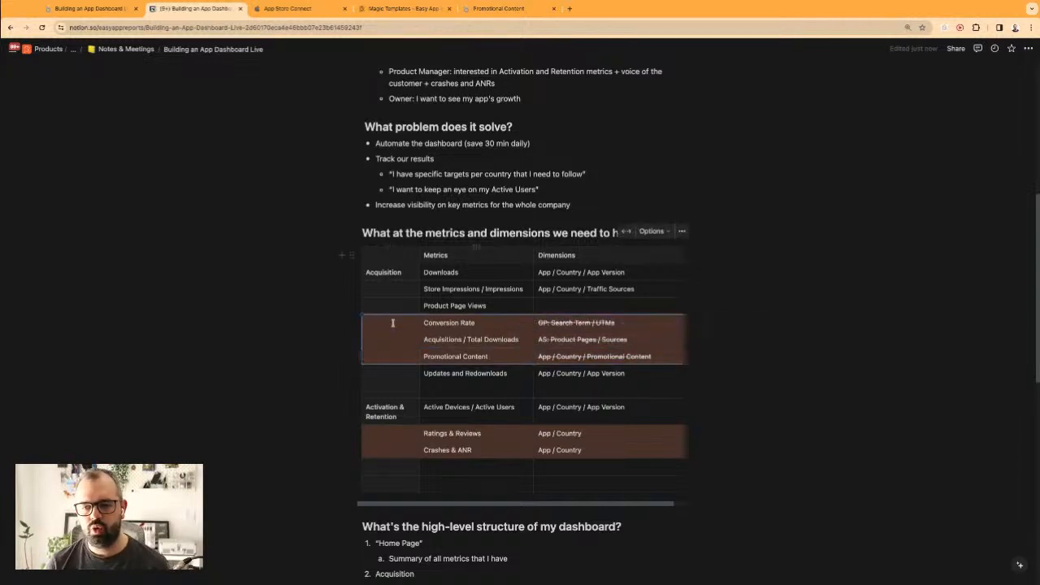
pyautogui.click(715, 390)
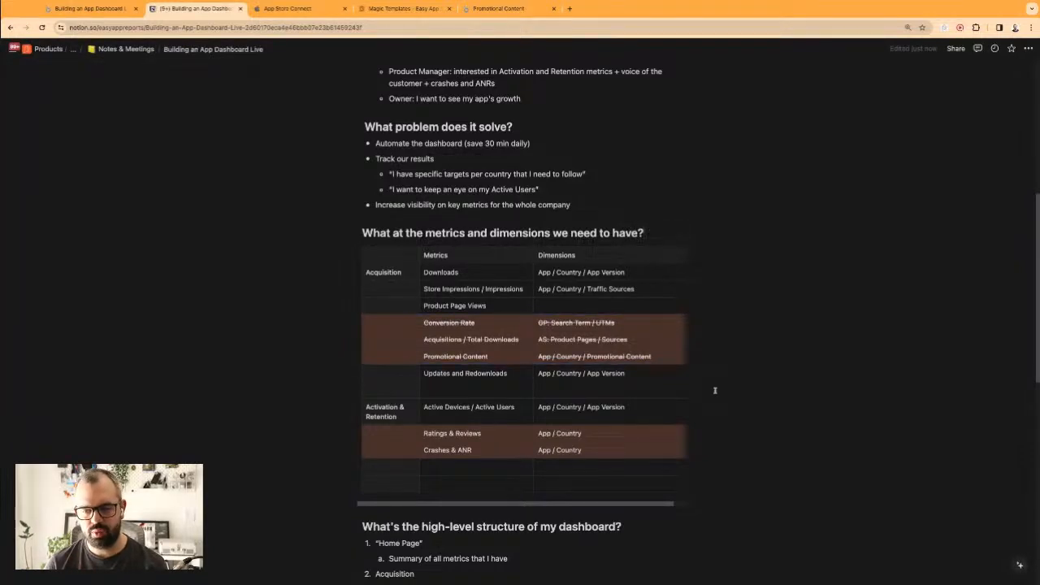
# - Return to the Looker Studio report in view mode and examine the Overview Simplified page and the list of pages in each section
pyautogui.click(114, 9)
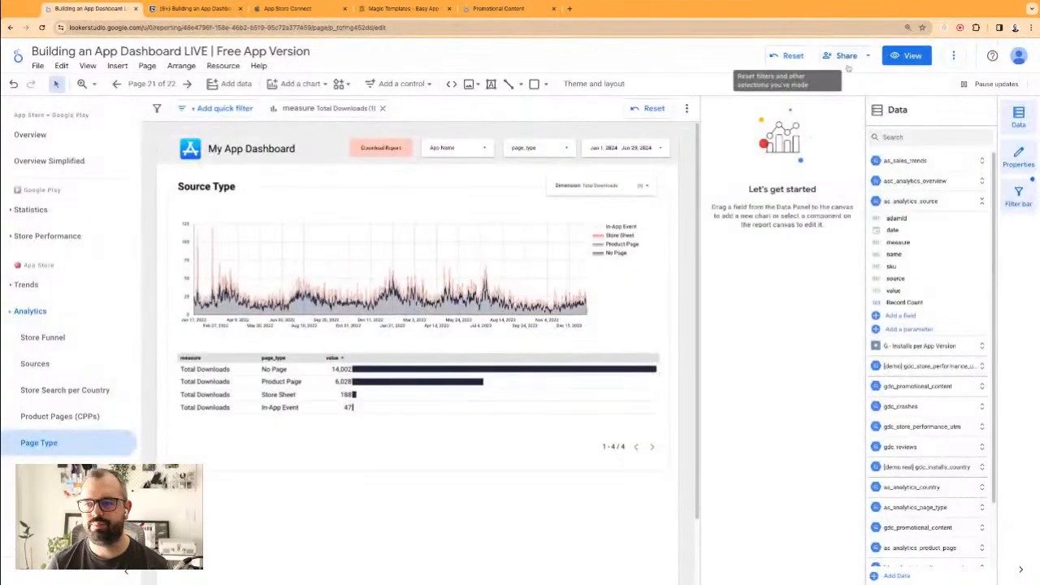
pyautogui.click(892, 56)
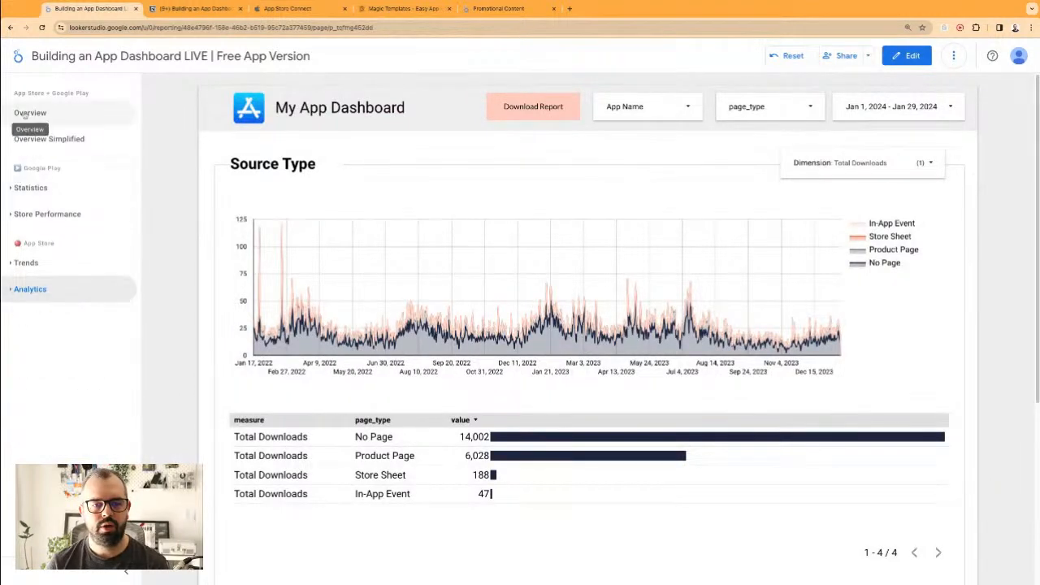
pyautogui.click(45, 139)
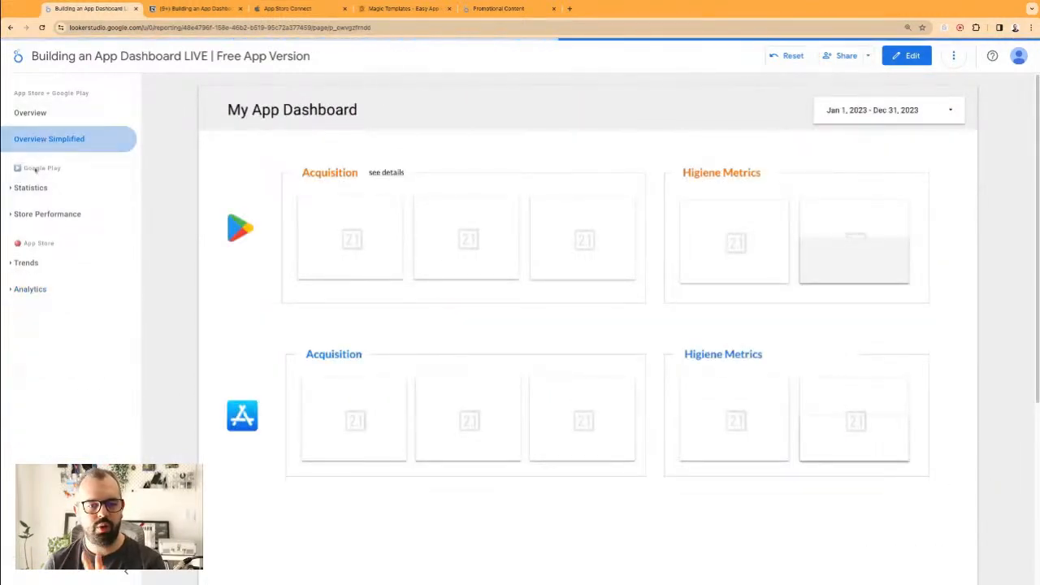
pyautogui.click(31, 187)
pyautogui.click(52, 347)
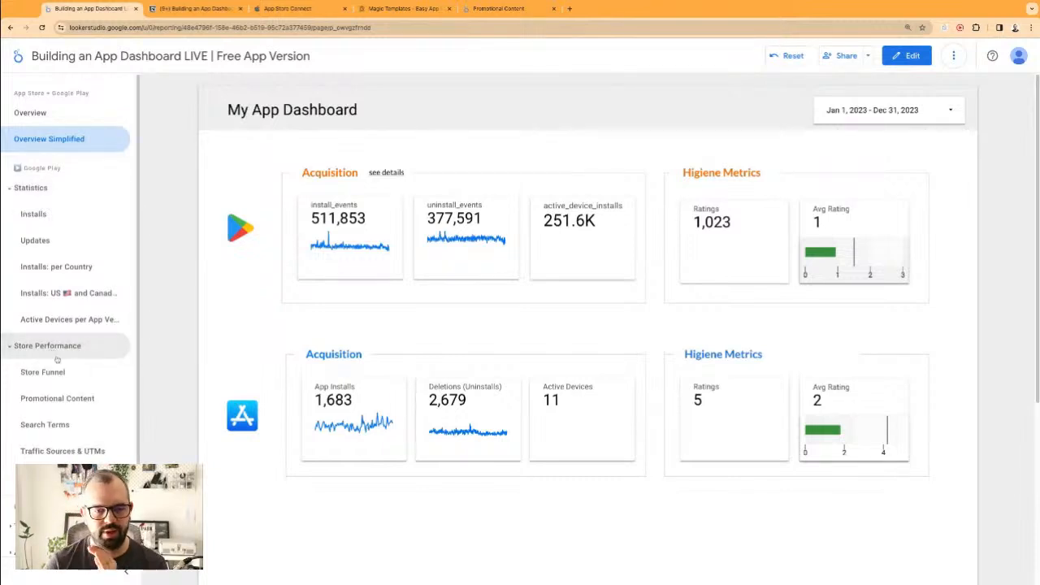
pyautogui.scroll(-1, 51, 390)
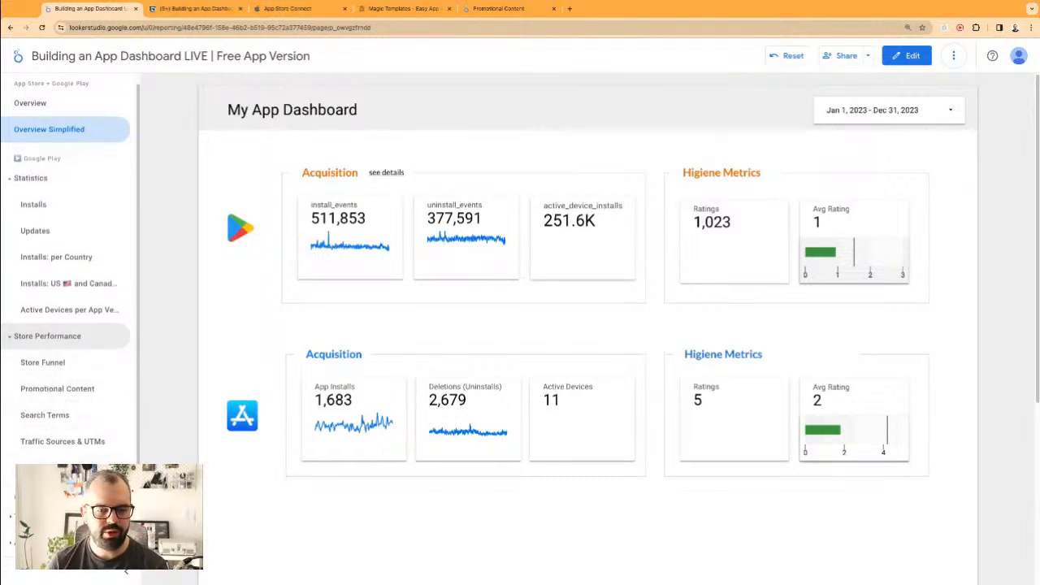
pyautogui.scroll(-3, 52, 411)
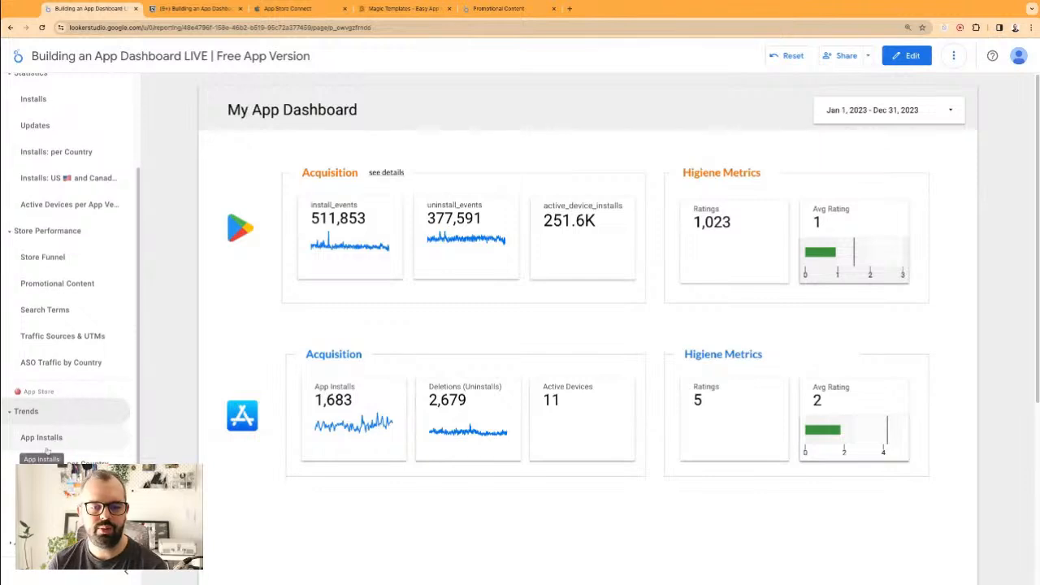
pyautogui.scroll(-4, 112, 428)
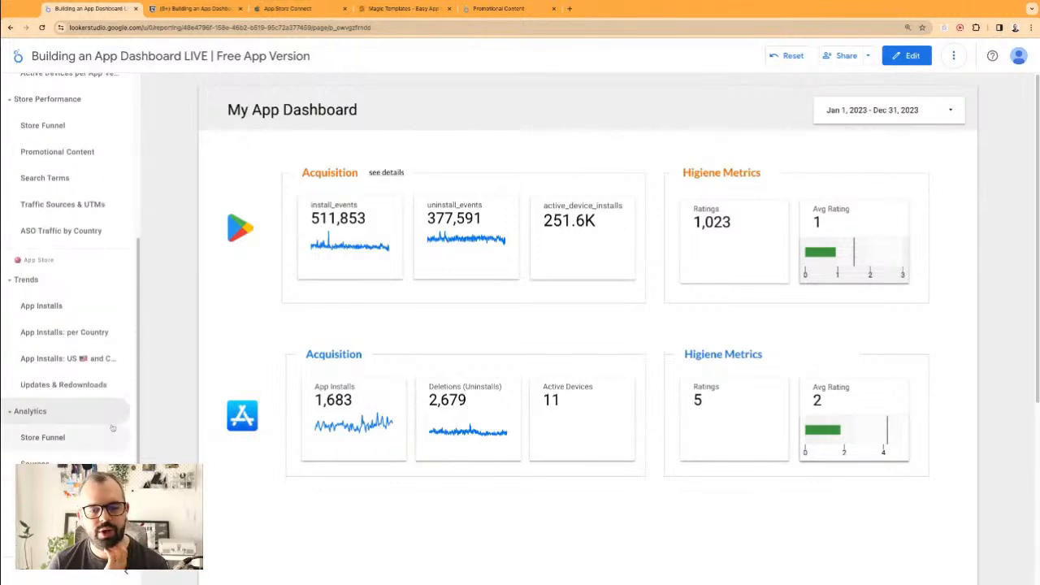
# - Review the App Store Analytics pages and Google Play's Search Terms, Traffic Sources & UTMs and ASO Traffic by Country pages
pyautogui.click(65, 410)
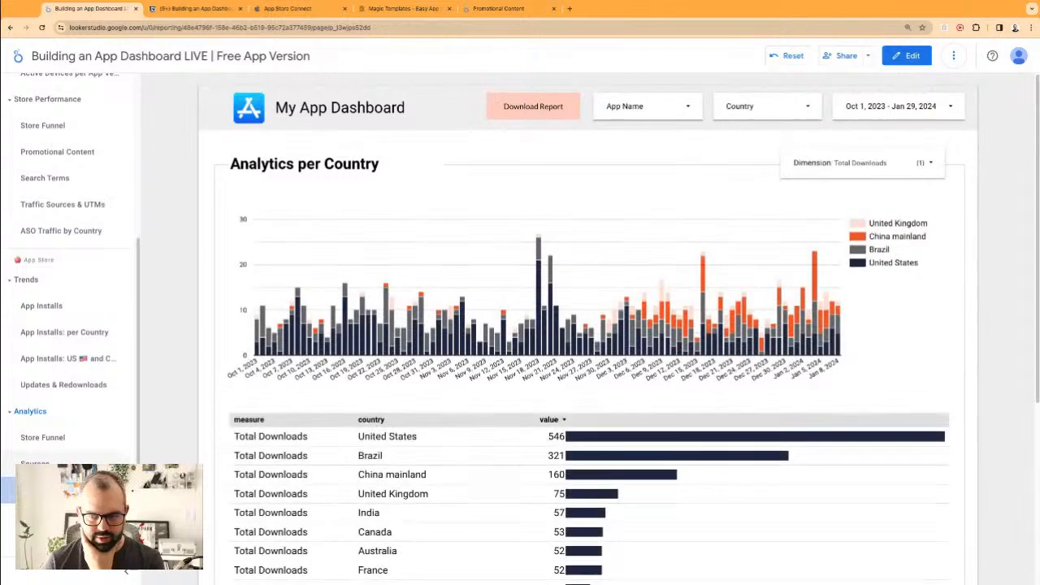
pyautogui.click(57, 516)
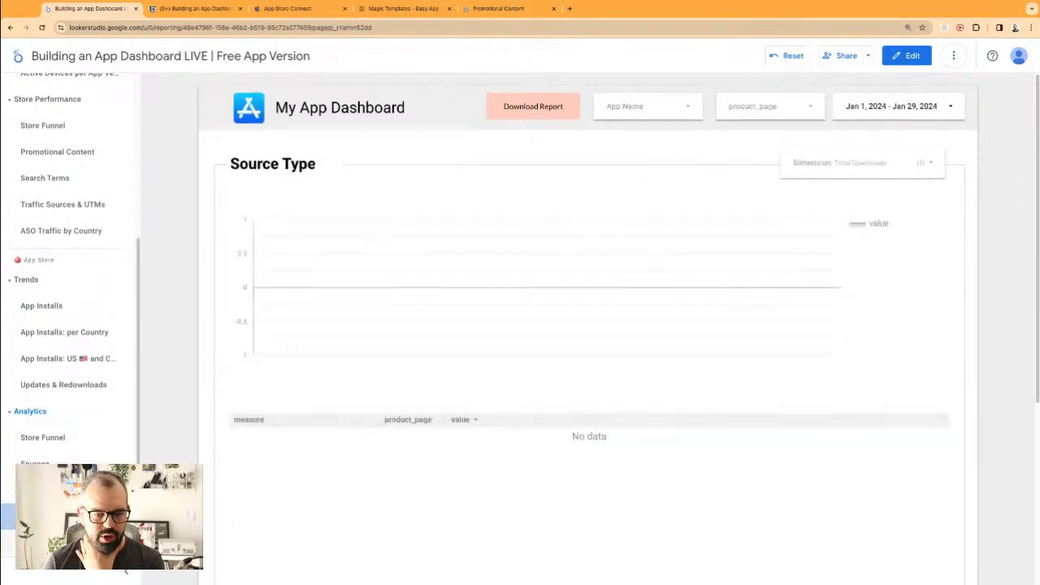
pyautogui.click(57, 543)
pyautogui.click(69, 465)
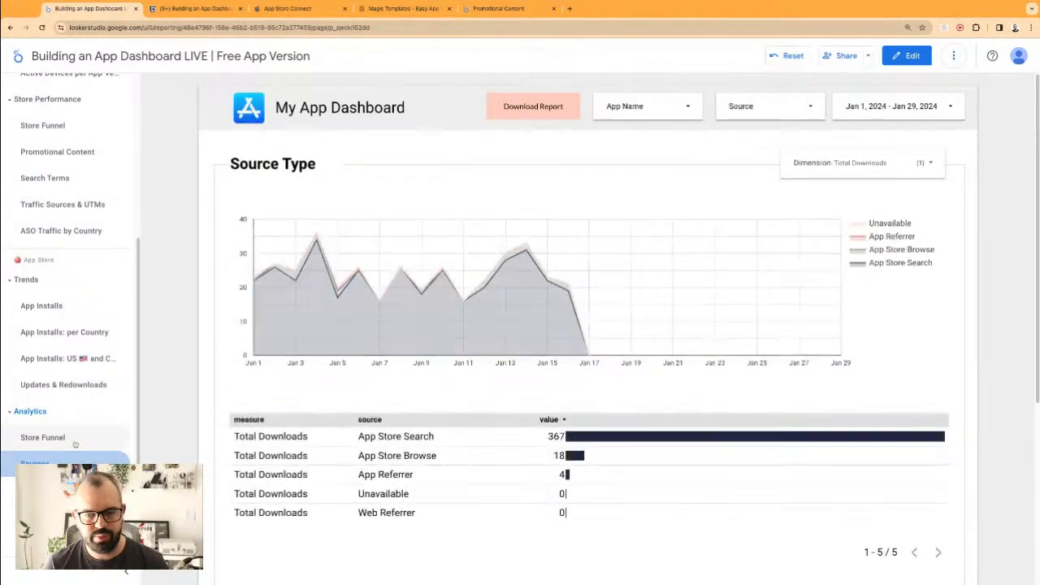
pyautogui.scroll(3, 32, 244)
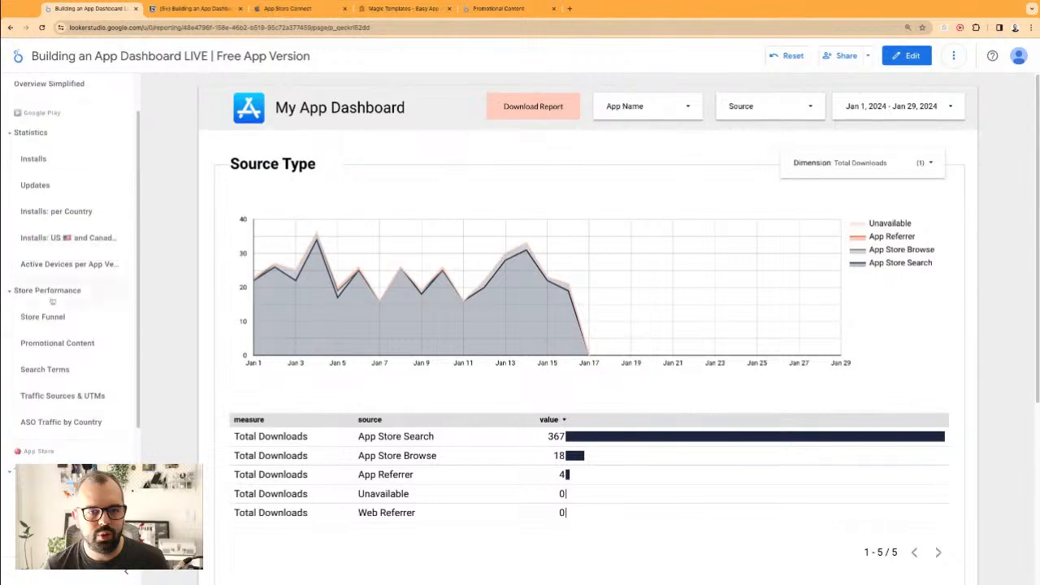
pyautogui.click(44, 369)
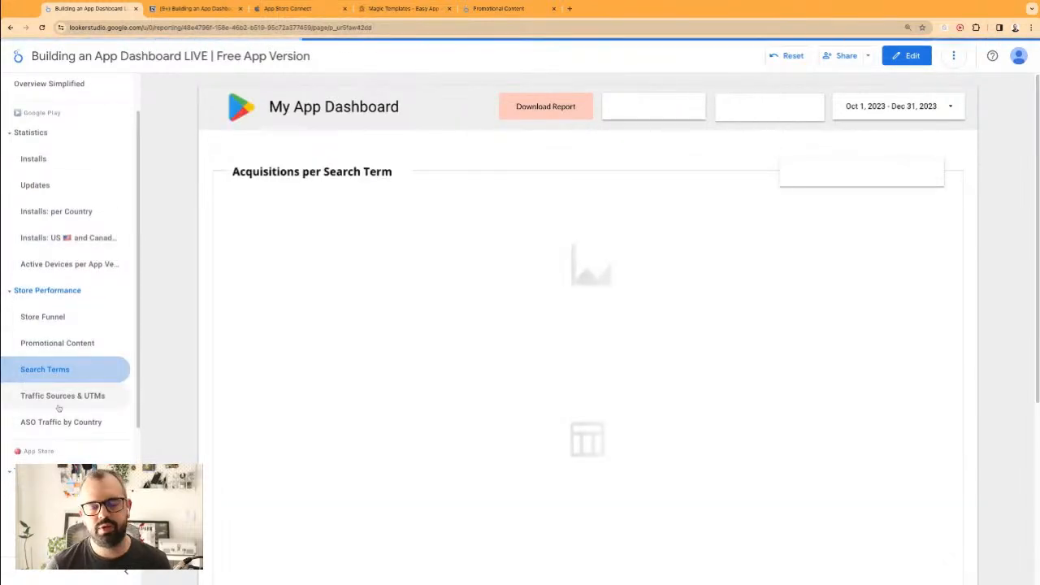
pyautogui.click(63, 396)
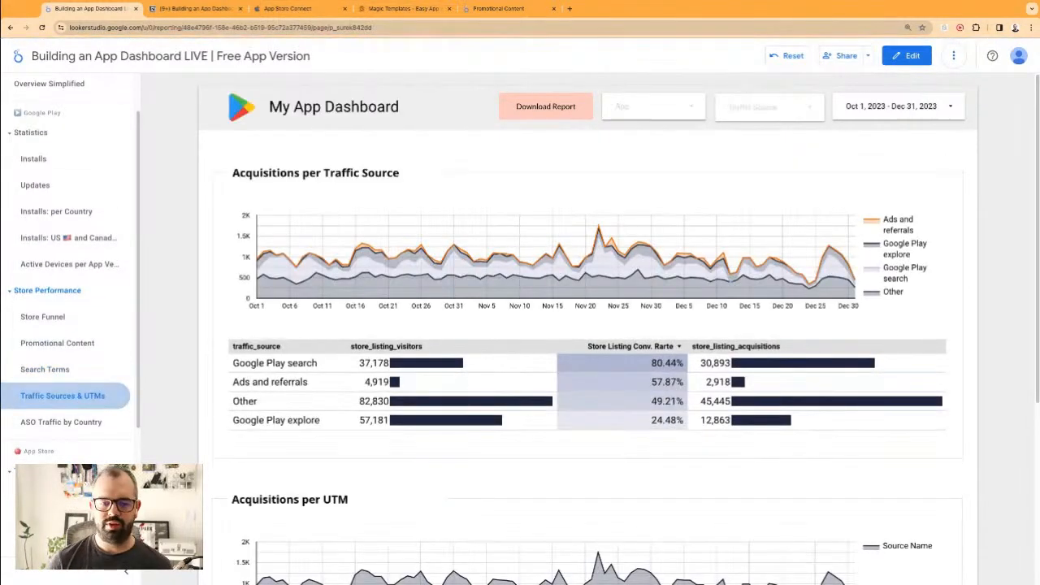
pyautogui.click(61, 422)
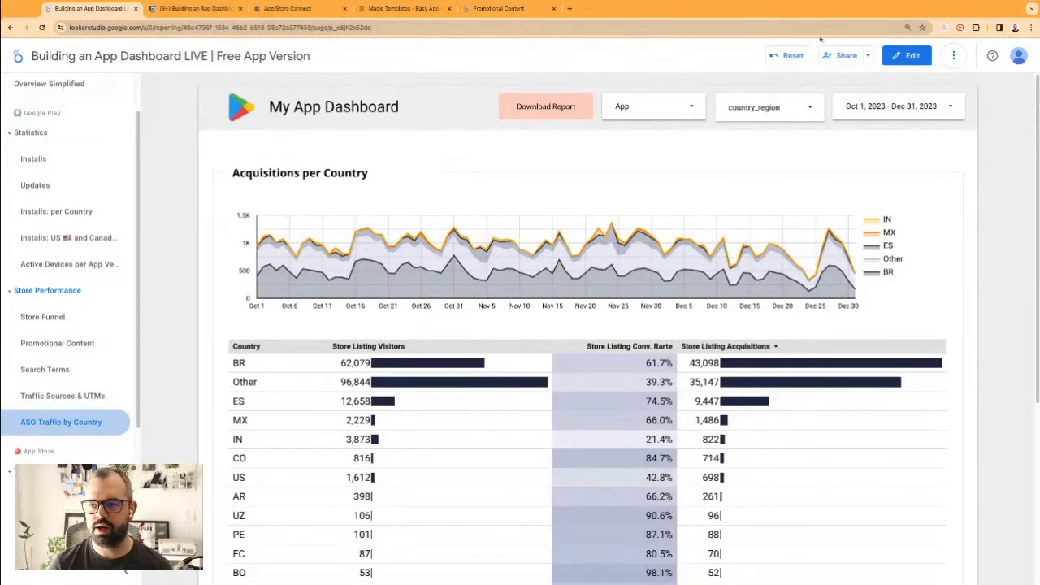
# - Return the report to edit mode and rename the ASO Traffic by Country page as Traffic by Country
pyautogui.click(907, 55)
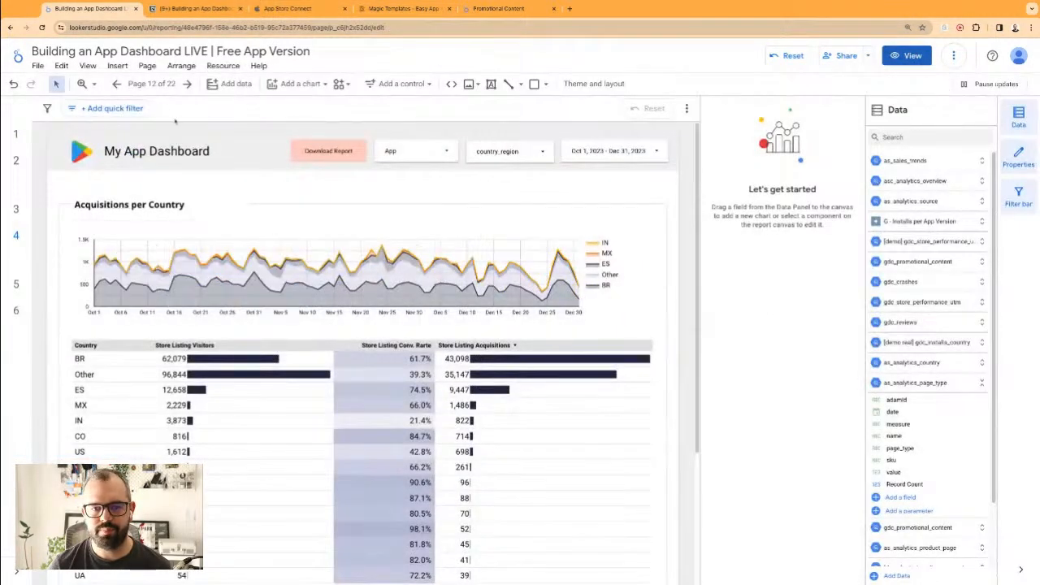
pyautogui.click(151, 84)
pyautogui.scroll(-2, 805, 455)
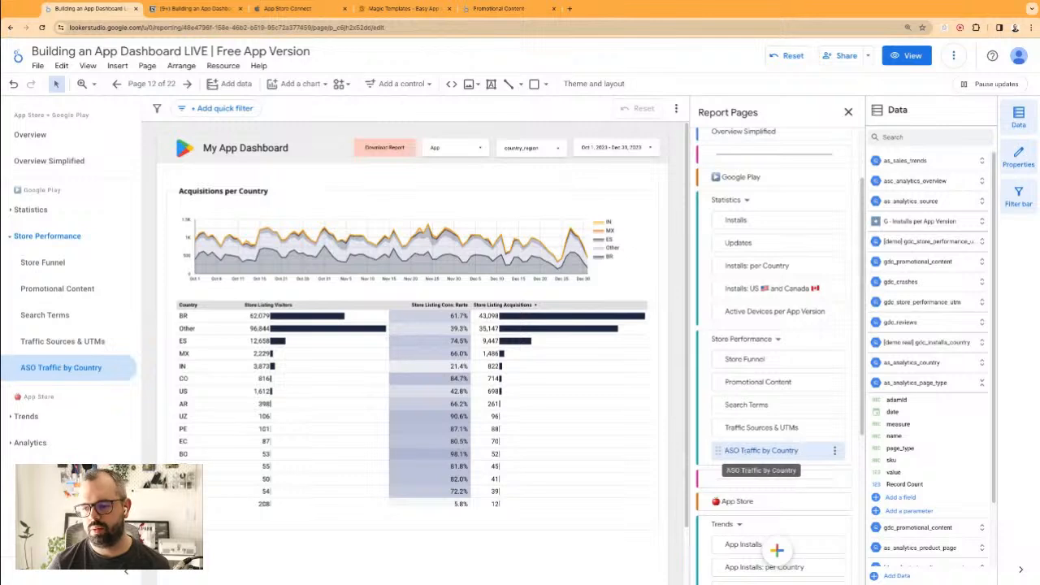
pyautogui.doubleClick(760, 451)
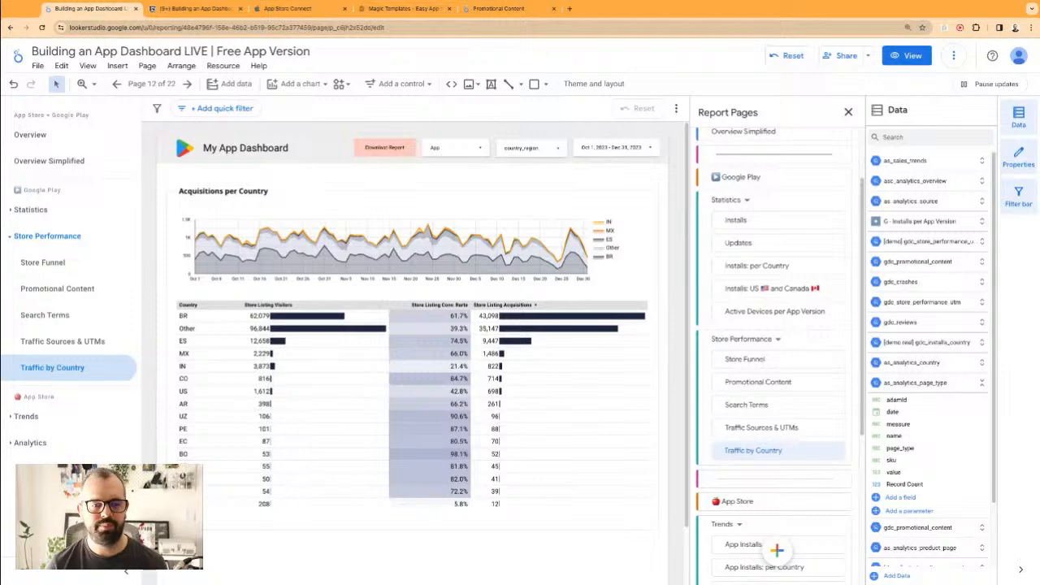
# - Check the other Store Performance pages and rename the Traffic by Country page as Country
pyautogui.click(59, 262)
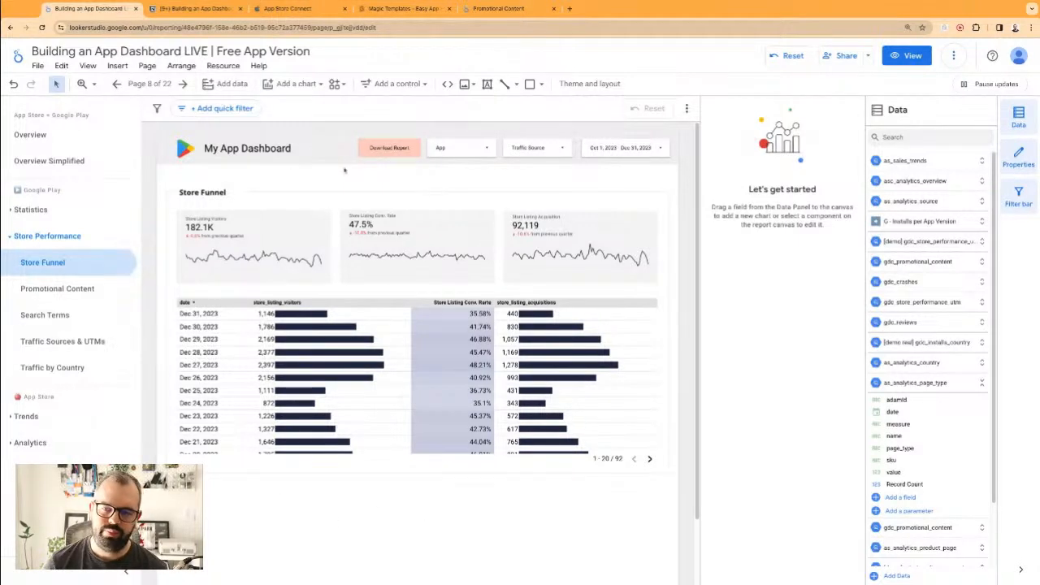
pyautogui.click(57, 288)
pyautogui.click(61, 341)
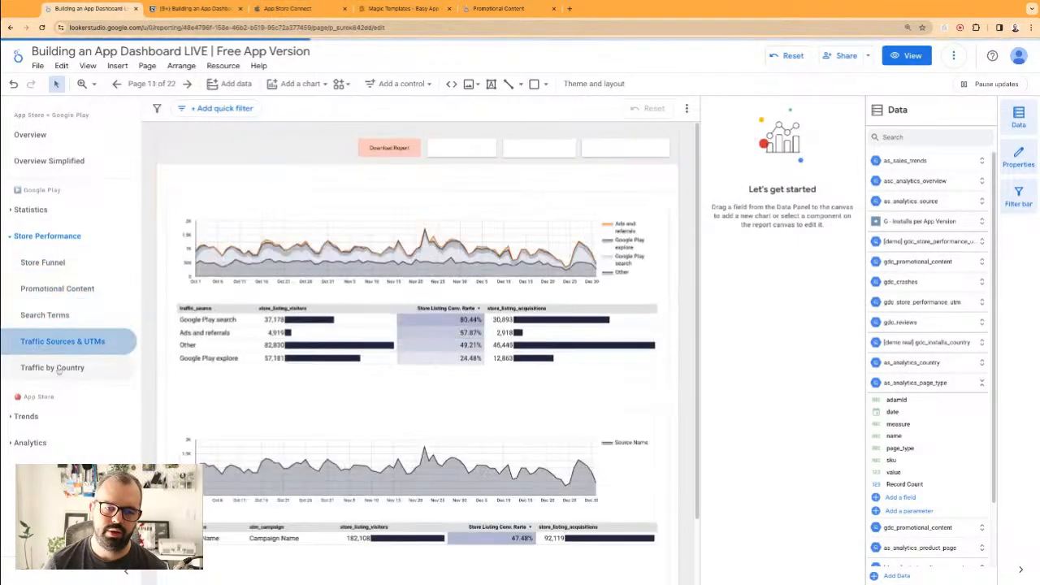
pyautogui.click(58, 370)
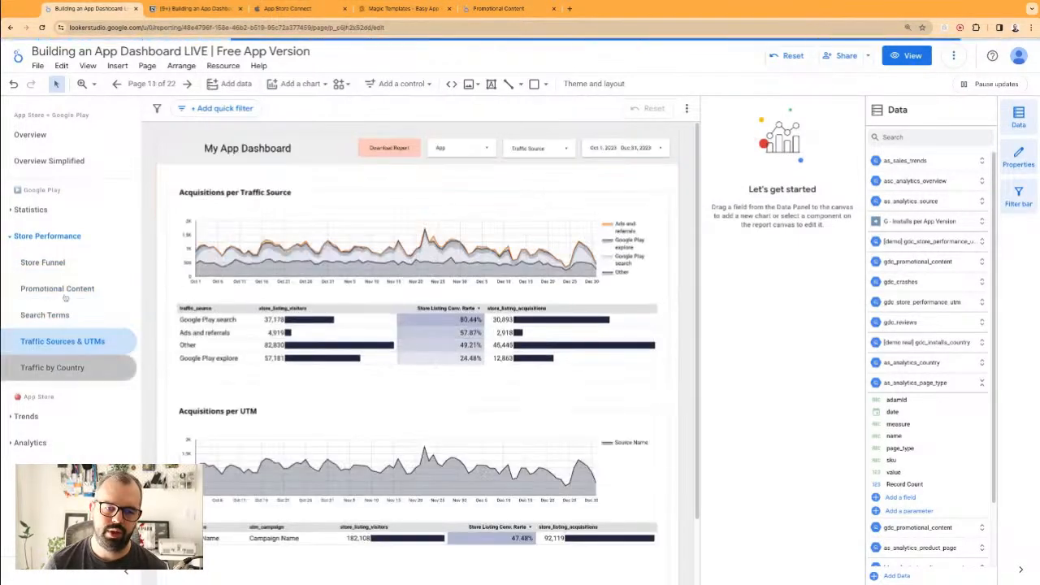
pyautogui.click(152, 86)
pyautogui.click(151, 85)
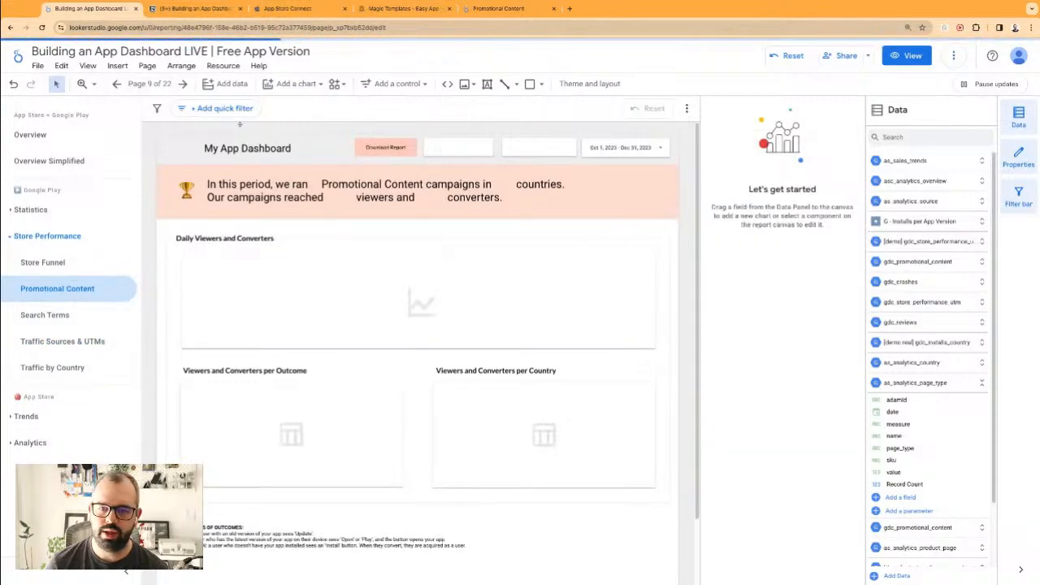
pyautogui.click(151, 84)
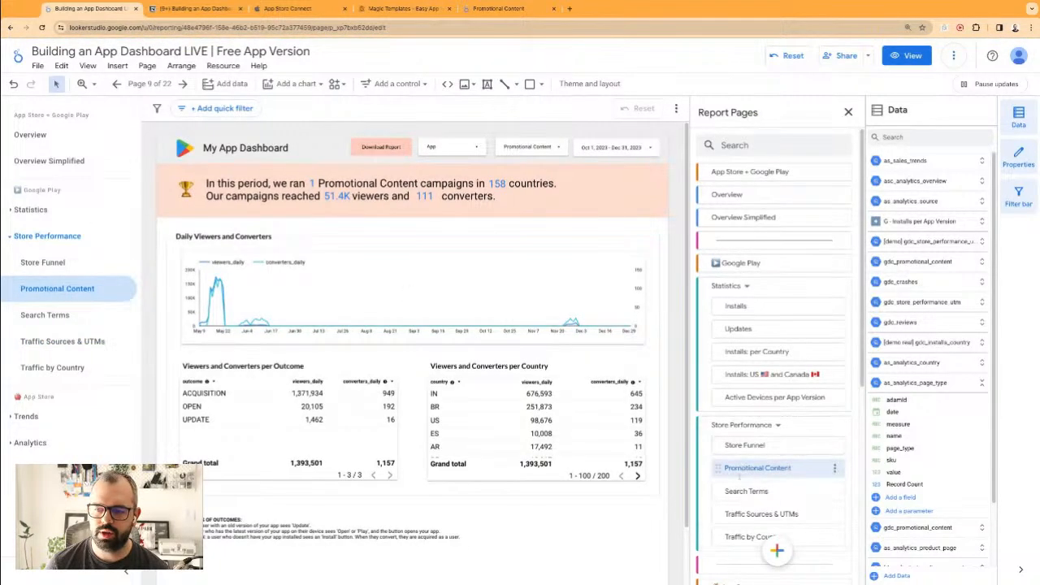
pyautogui.scroll(-1, 713, 468)
pyautogui.moveTo(718, 457); pyautogui.dragTo(689, 382)
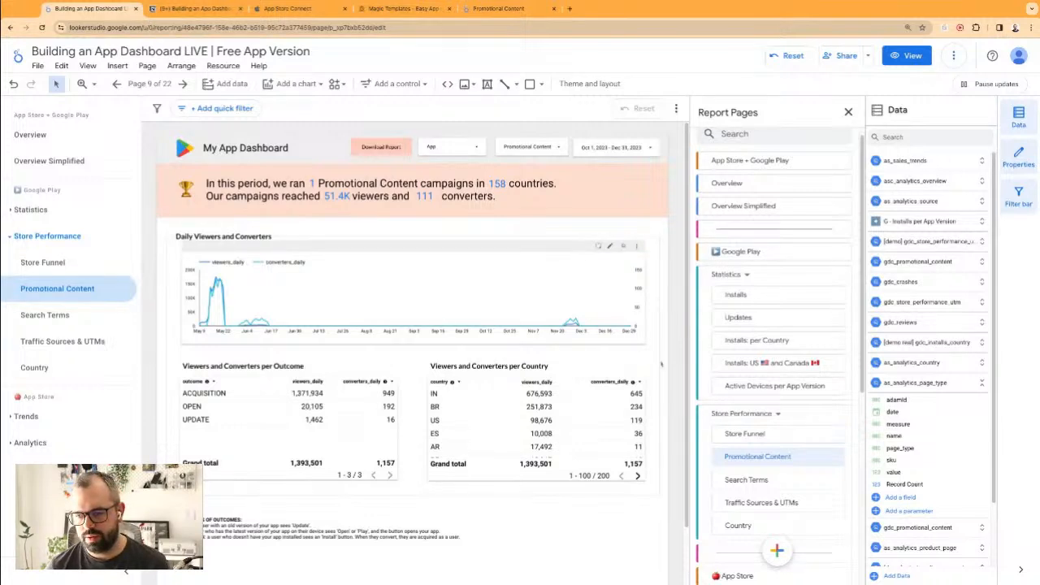
# - Check the Crashes & ANR row in Notion's metrics and dimensions table, and return to the Looker Studio dashboard report
pyautogui.hotkey('ctrl', 'Tab')
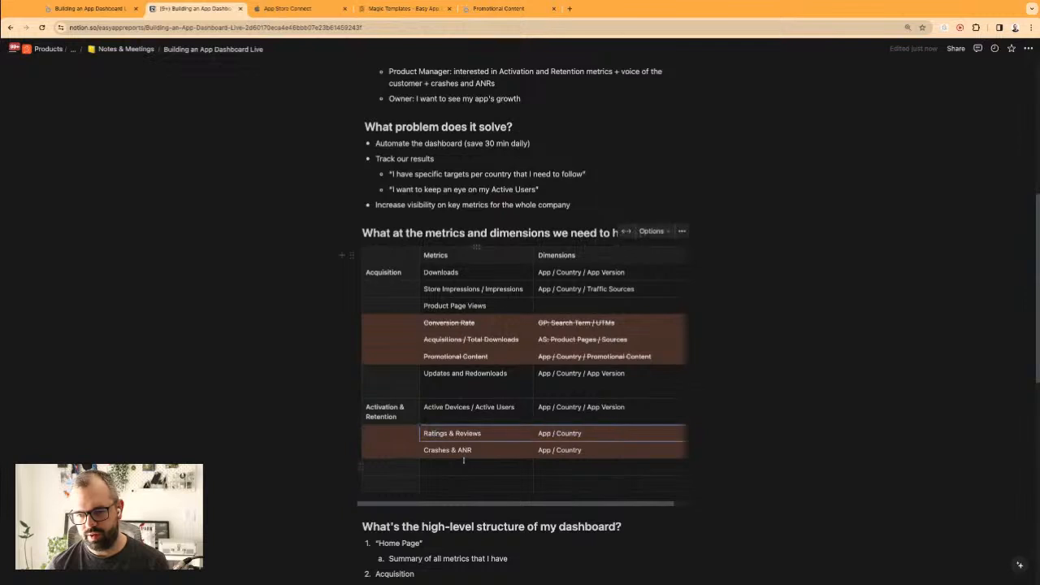
pyautogui.click(571, 449)
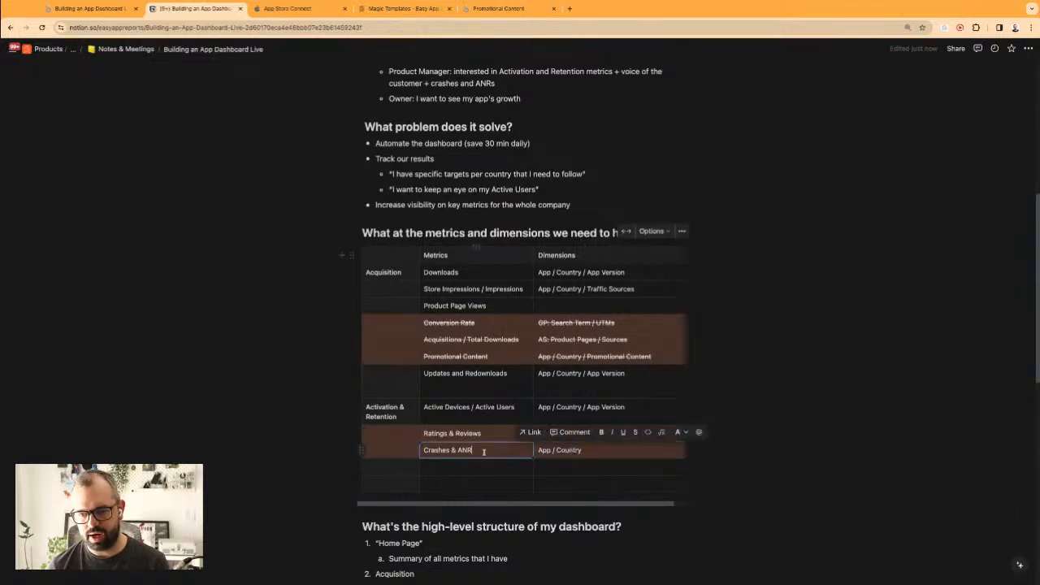
pyautogui.click(89, 8)
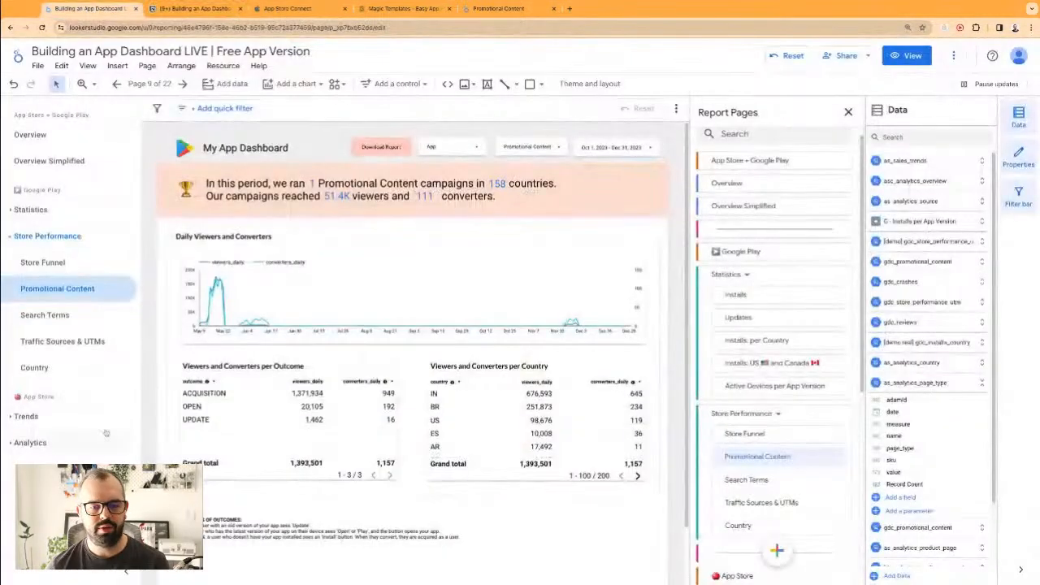
# - Look through the measures offered by the Dimension control on the Sources page under App Store Analytics
pyautogui.click(31, 442)
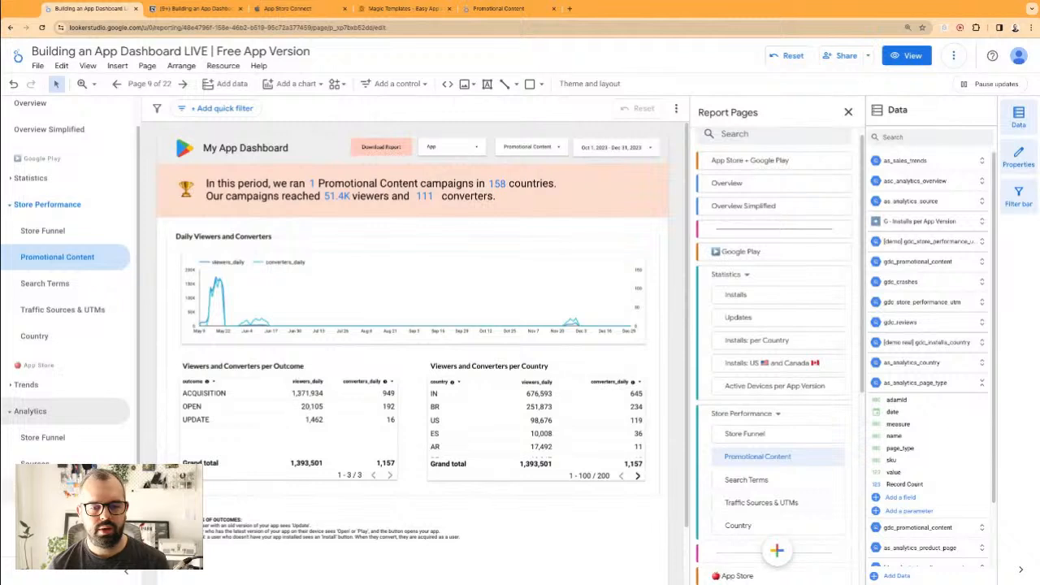
pyautogui.click(47, 438)
pyautogui.click(39, 462)
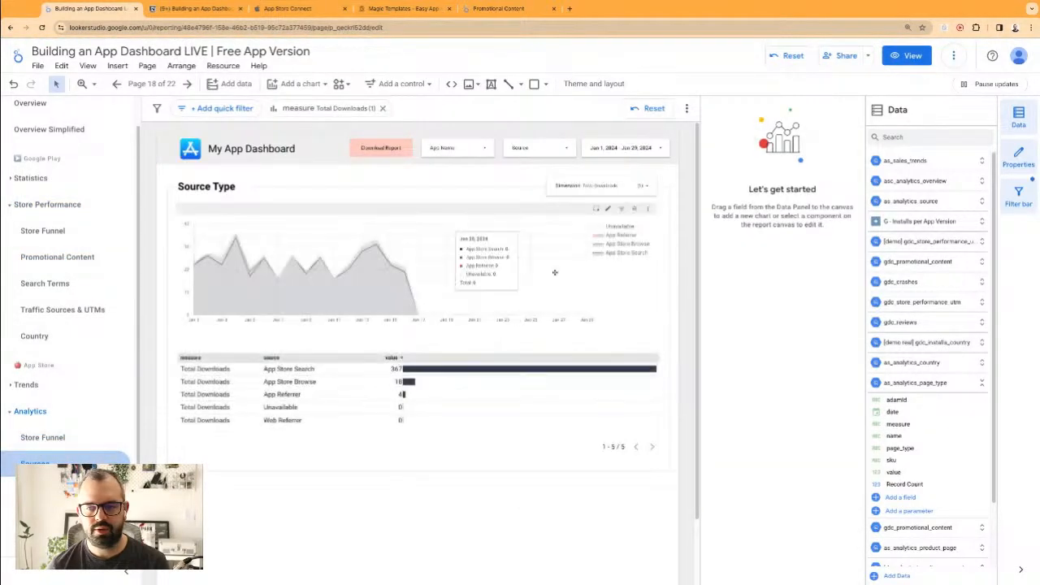
pyautogui.click(600, 185)
pyautogui.scroll(-2, 603, 301)
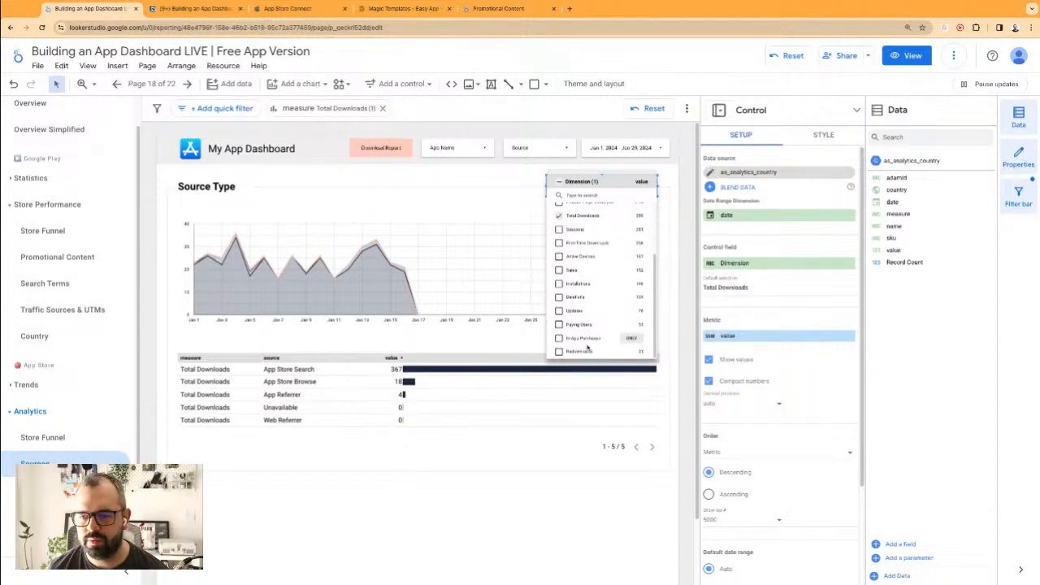
pyautogui.scroll(3, 587, 294)
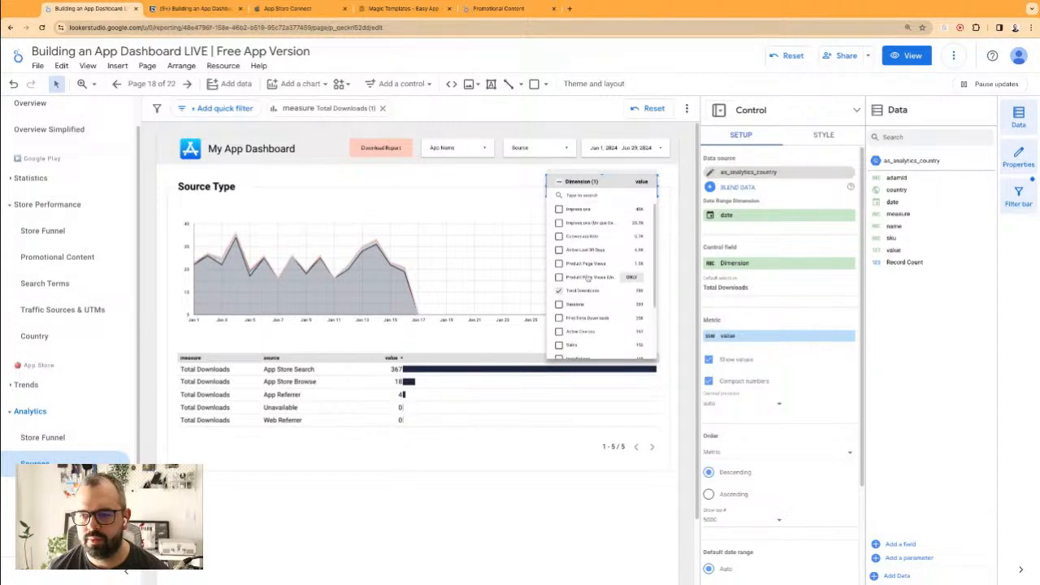
pyautogui.scroll(-3, 587, 277)
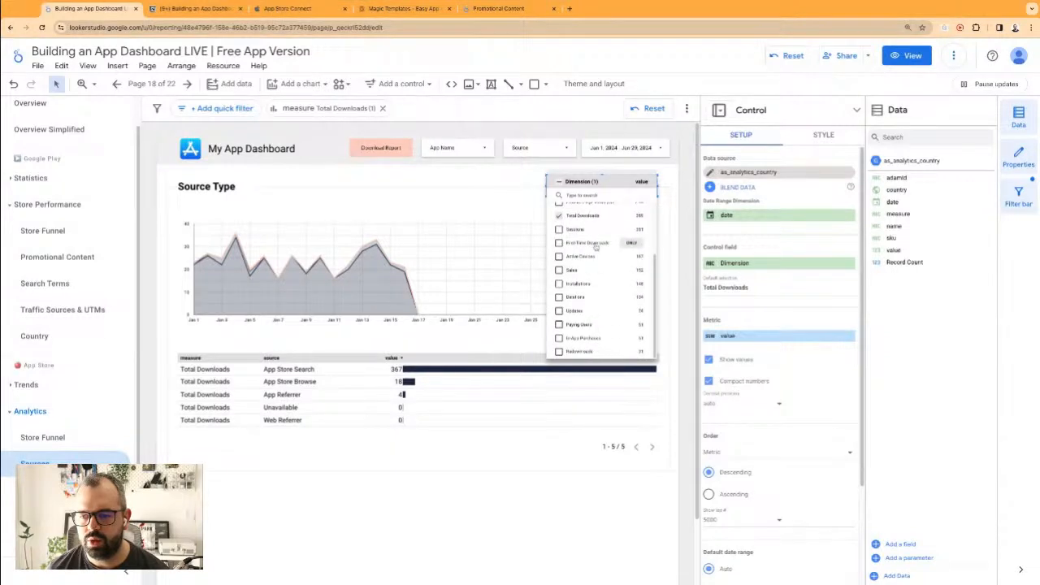
pyautogui.scroll(3, 593, 256)
pyautogui.click(519, 525)
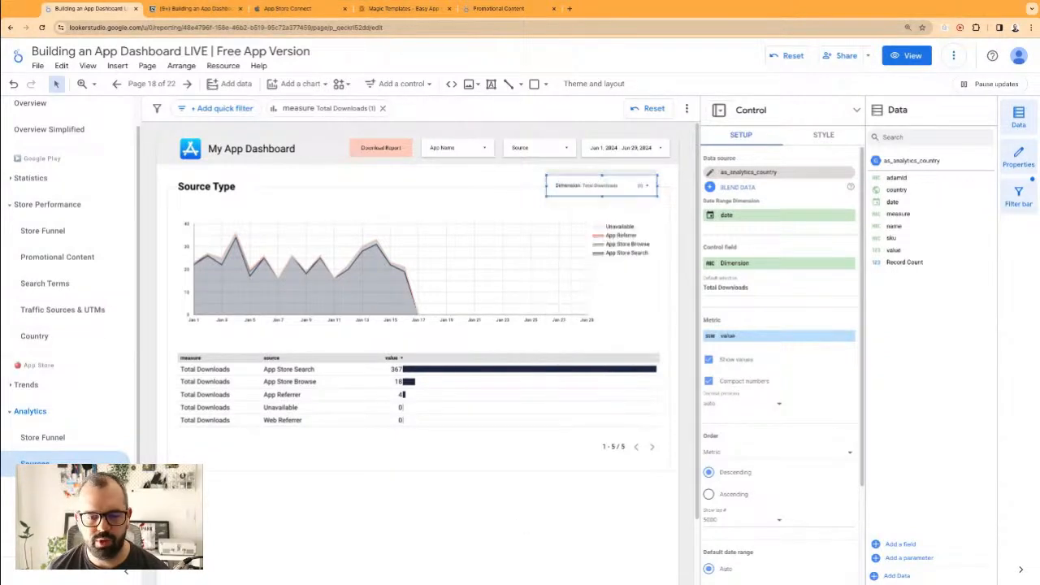
# - Switch to Easy App Reports' Magic Templates and get the Bugs vs Growth template as a Looker Studio report
pyautogui.click(390, 8)
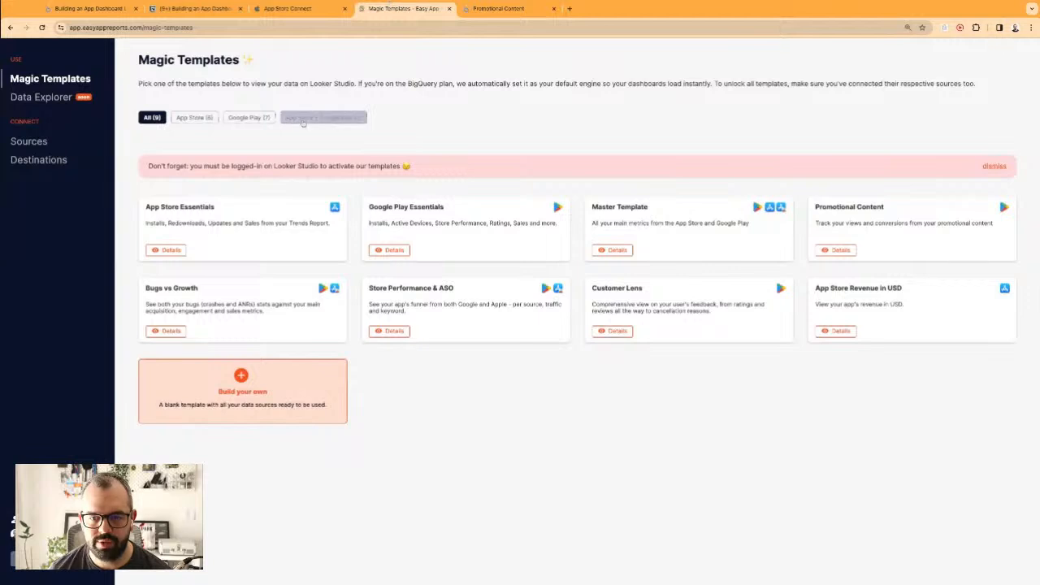
pyautogui.click(168, 331)
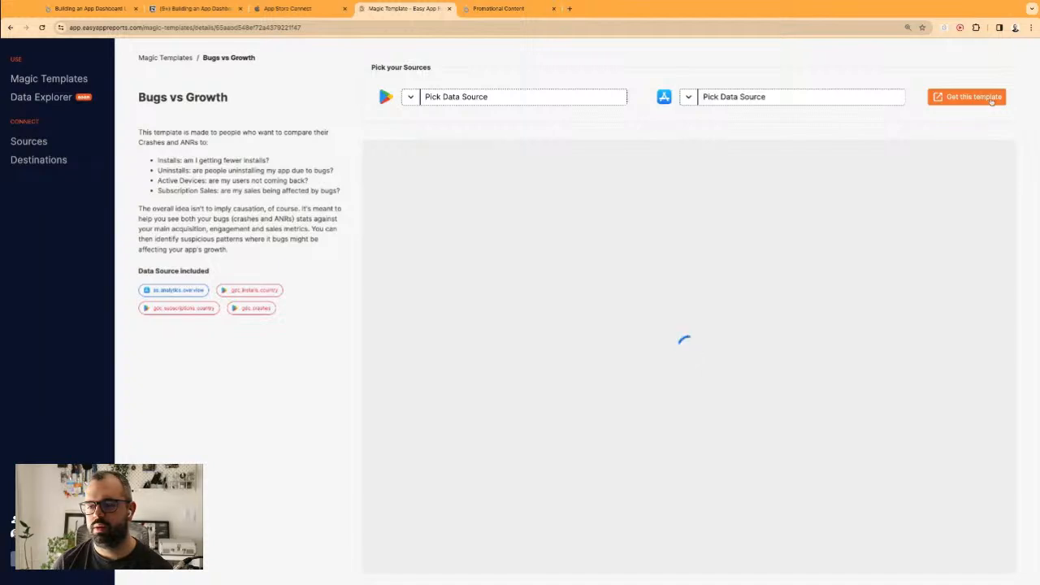
pyautogui.click(991, 99)
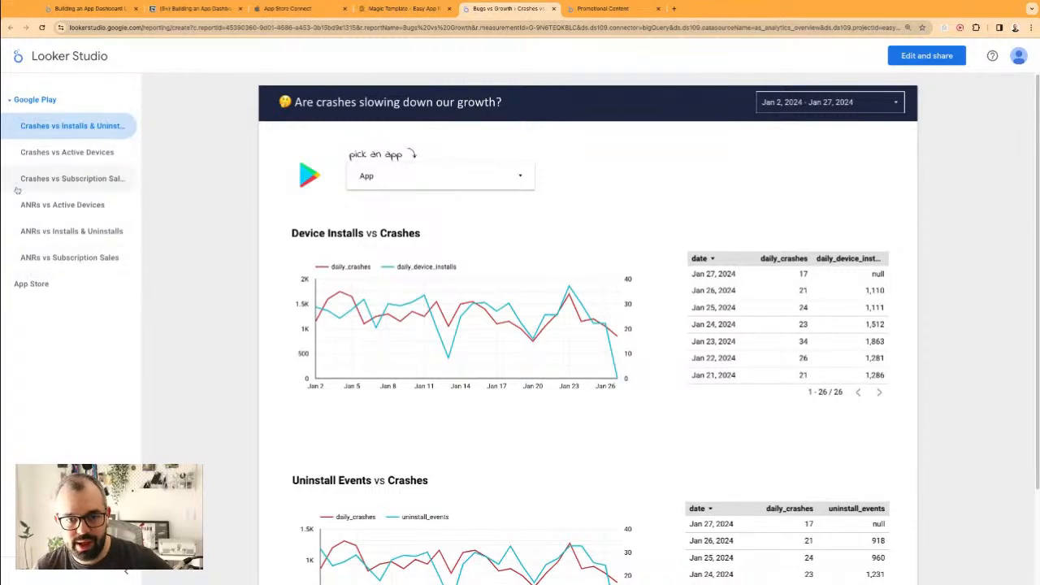
# - Review the template's Google Play pages comparing crashes and ANRs with installs, uninstalls, active devices and subscription sales
pyautogui.click(70, 153)
pyautogui.click(70, 177)
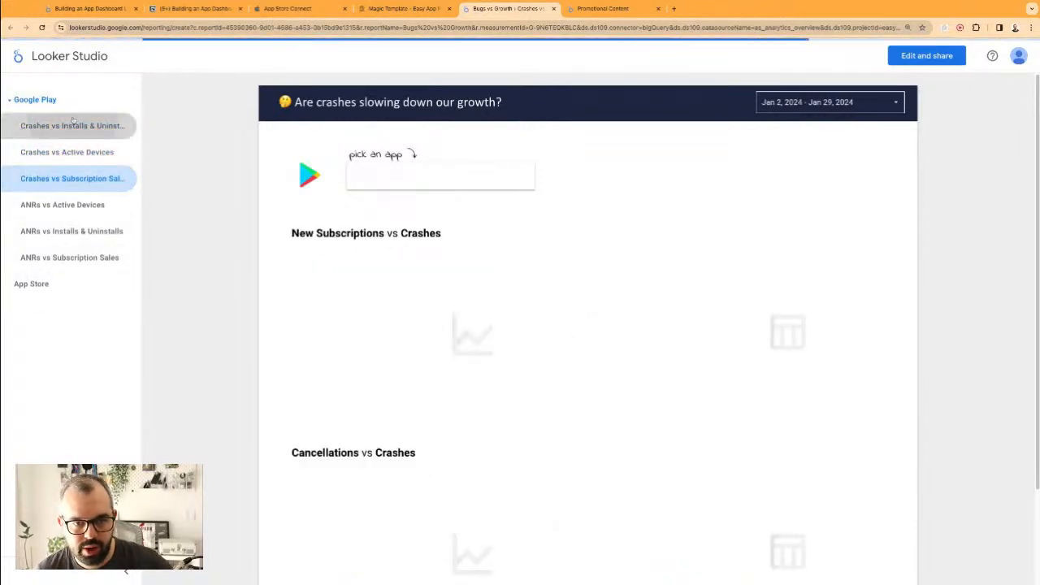
pyautogui.click(73, 123)
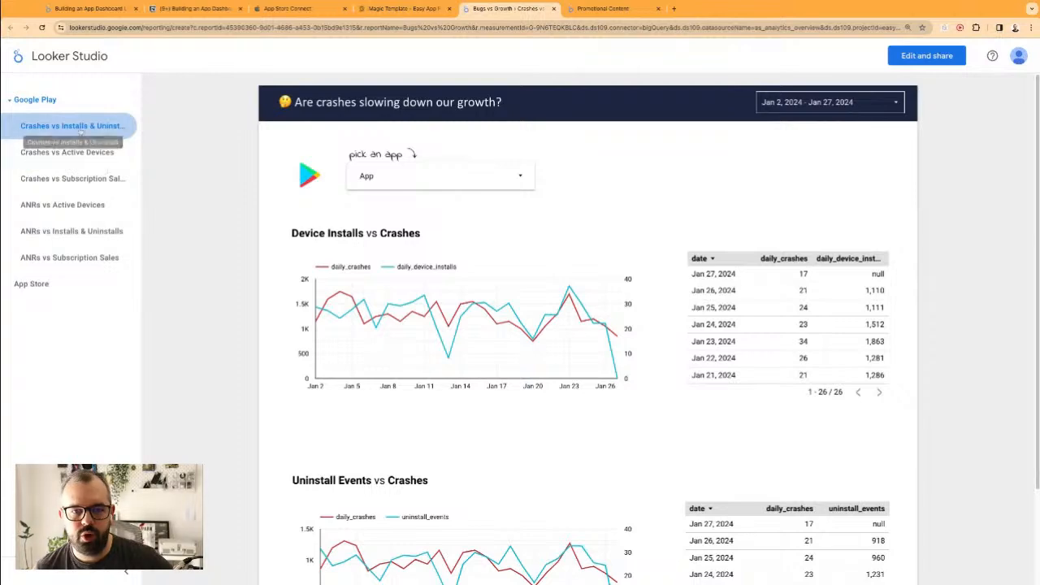
pyautogui.scroll(-3, 360, 309)
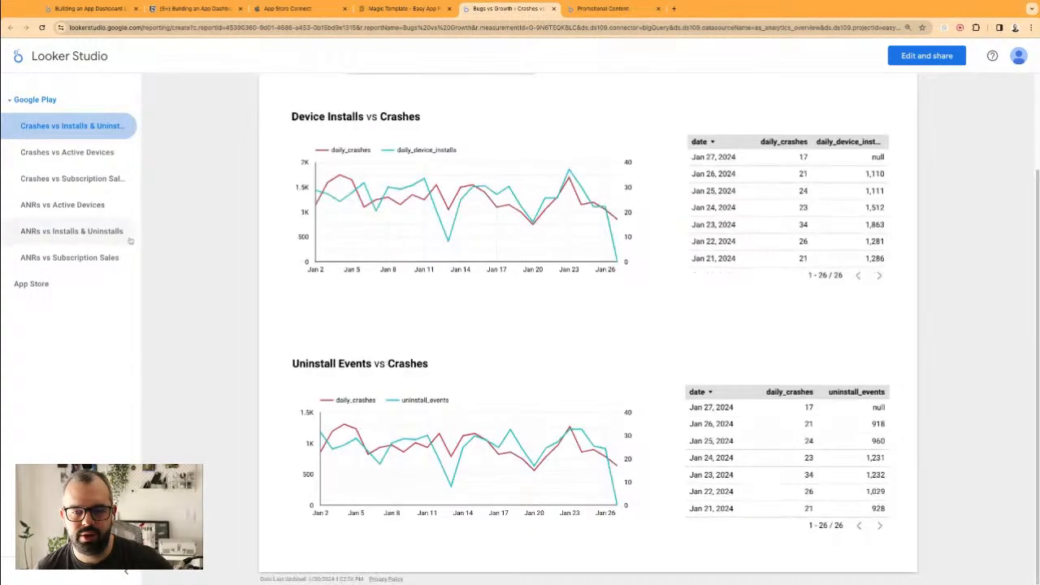
pyautogui.click(67, 152)
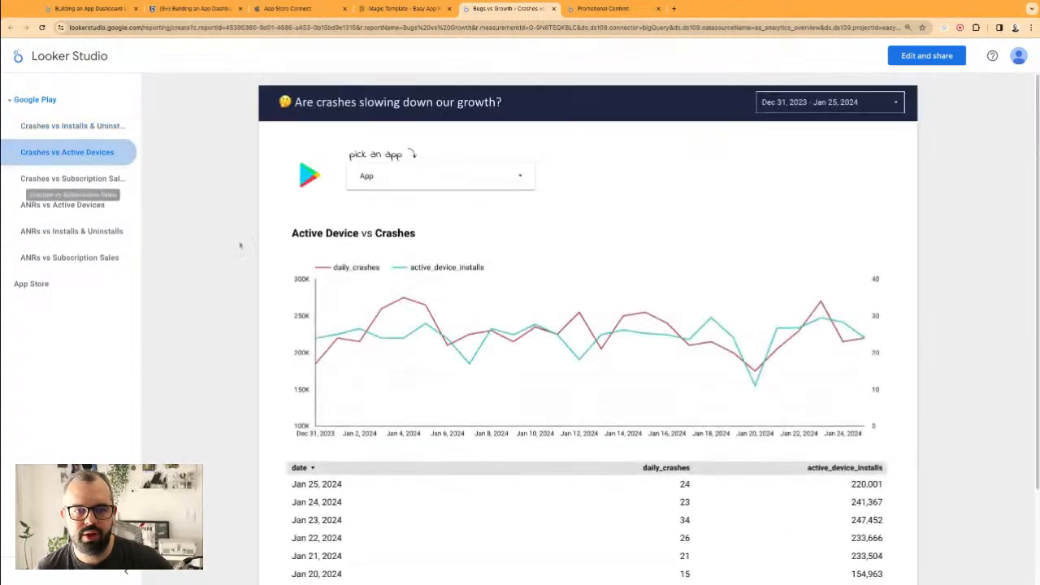
pyautogui.click(72, 179)
pyautogui.click(62, 205)
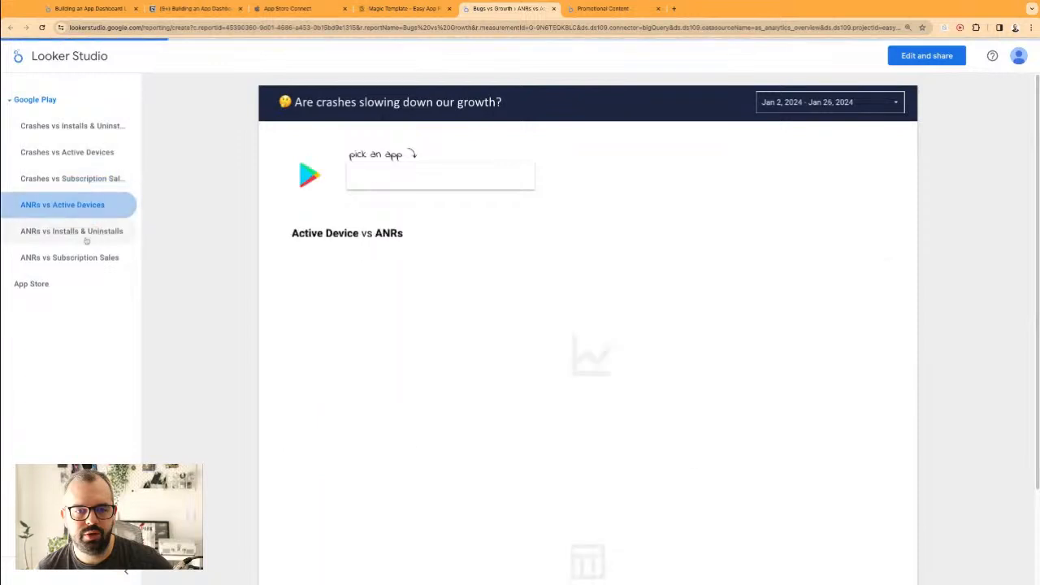
pyautogui.click(71, 231)
pyautogui.click(37, 257)
# - Open the template's App Store page and save the report as an editable copy, acknowledging the data access review
pyautogui.click(32, 286)
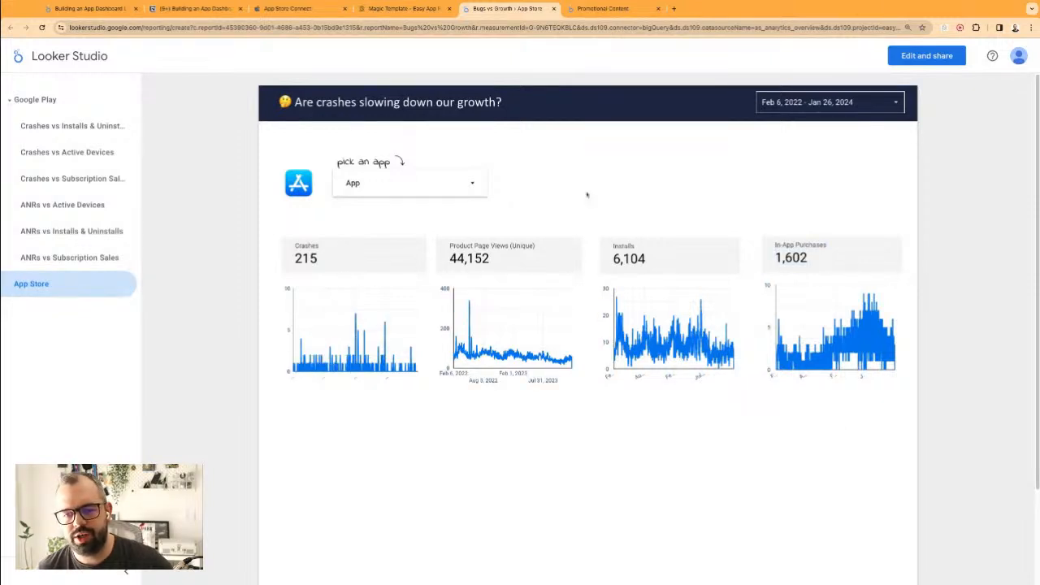
pyautogui.click(924, 57)
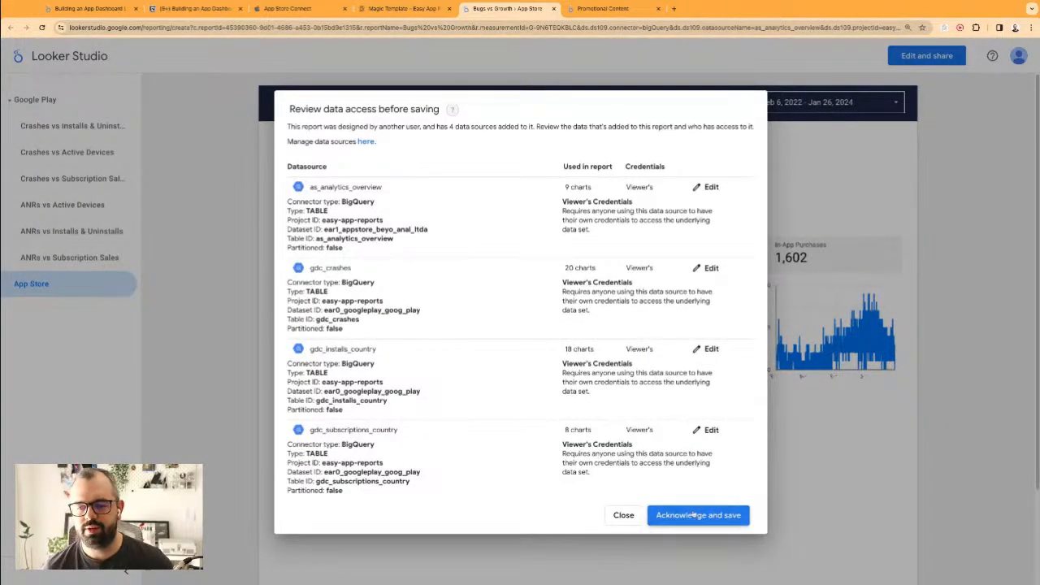
pyautogui.click(695, 515)
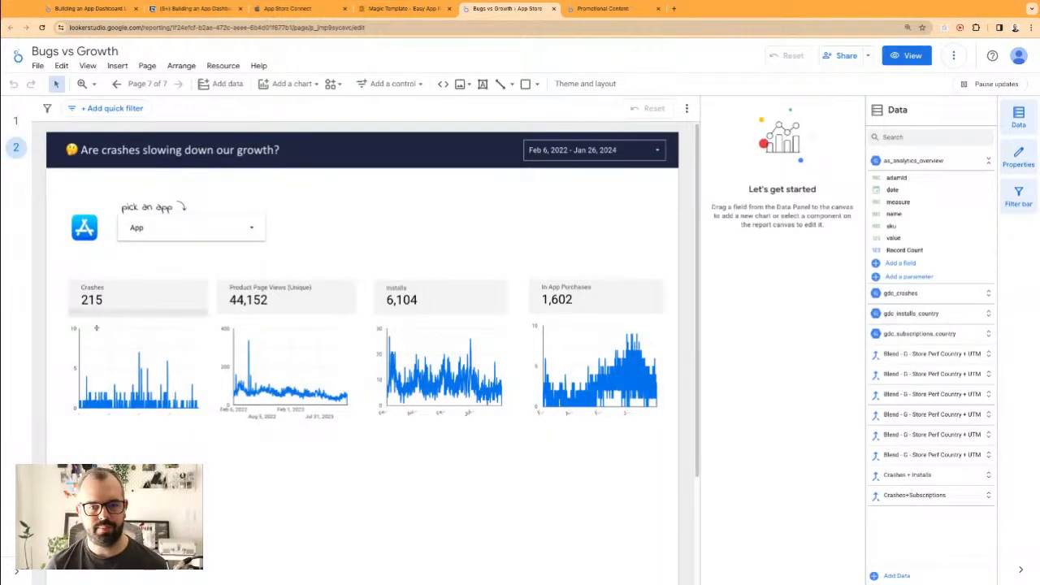
# - Inspect the Crashes chart's data source, dimensions and metric, and the conditions of its [APC] Only crashes filter
pyautogui.click(175, 325)
pyautogui.scroll(-3, 777, 423)
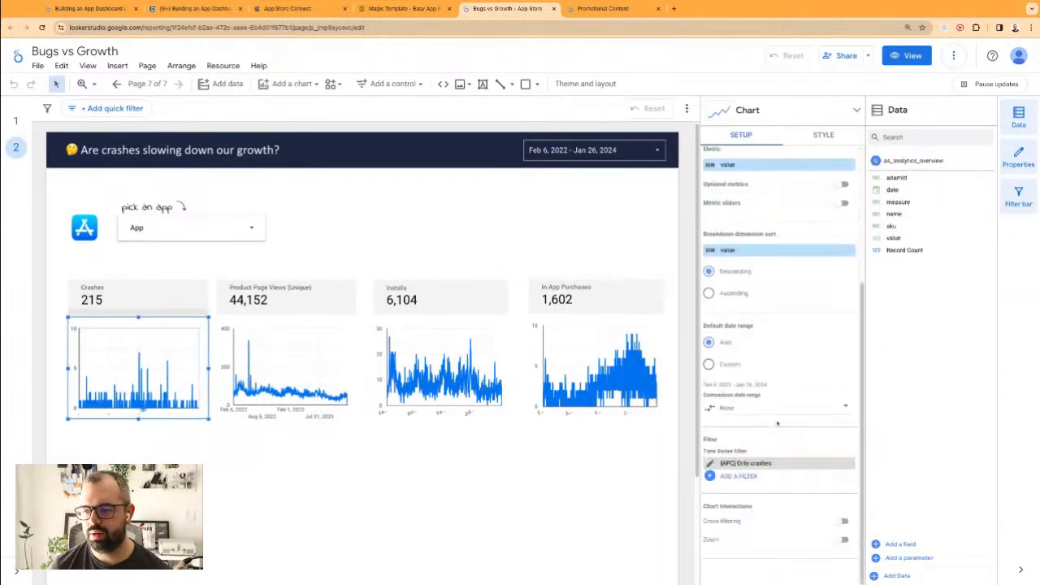
pyautogui.scroll(3, 772, 464)
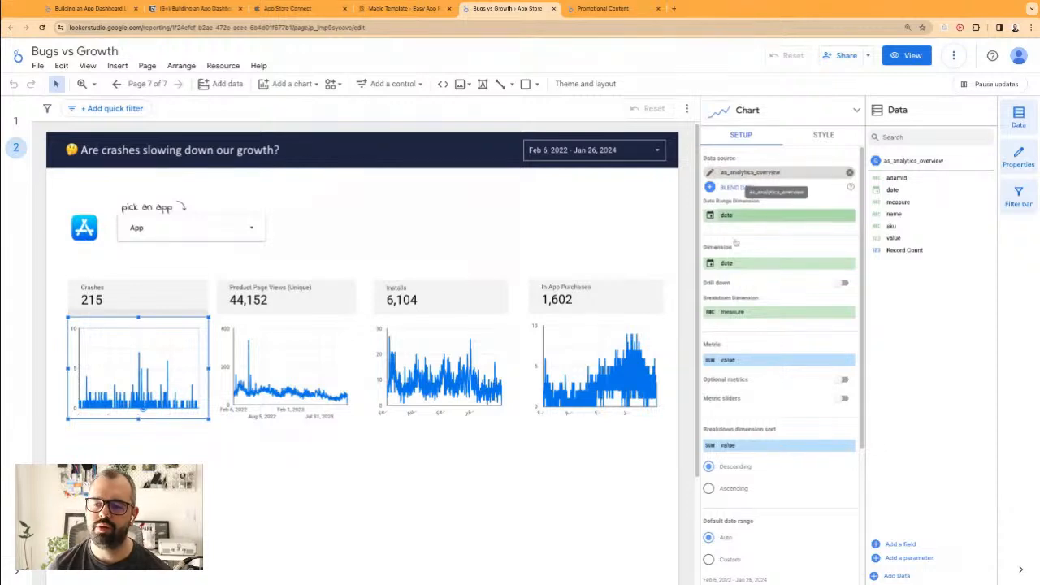
pyautogui.scroll(-3, 772, 325)
pyautogui.click(709, 463)
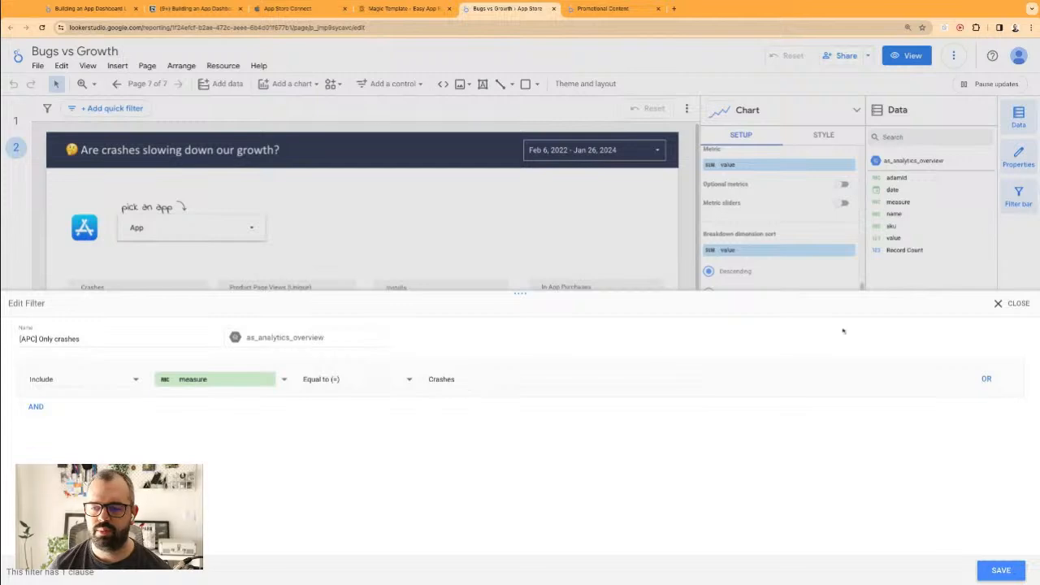
pyautogui.click(998, 305)
# - Return to the dashboard report and check the Sources page's Dimension control for a crashes measure
pyautogui.click(89, 8)
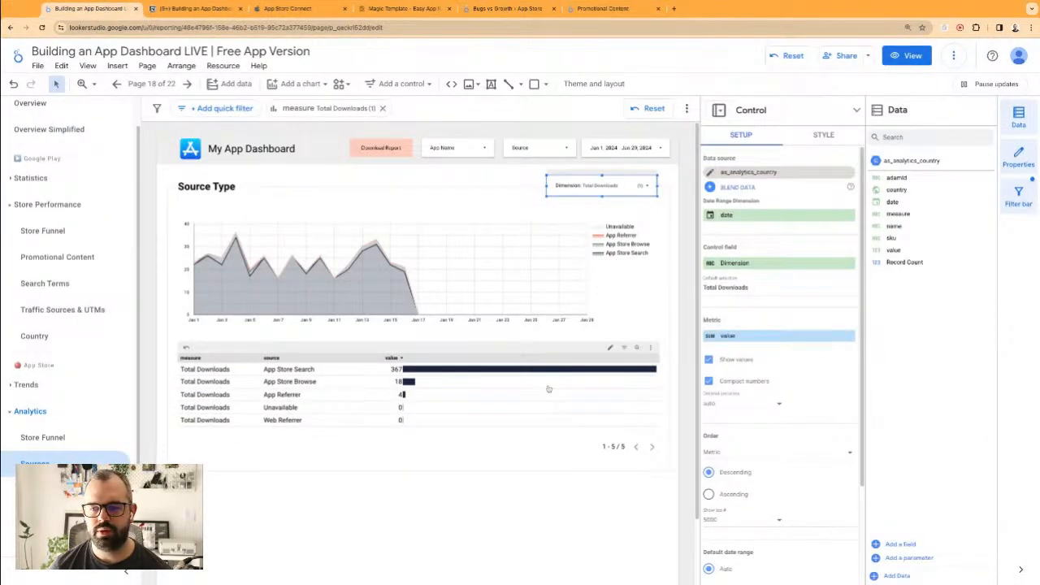
pyautogui.click(642, 185)
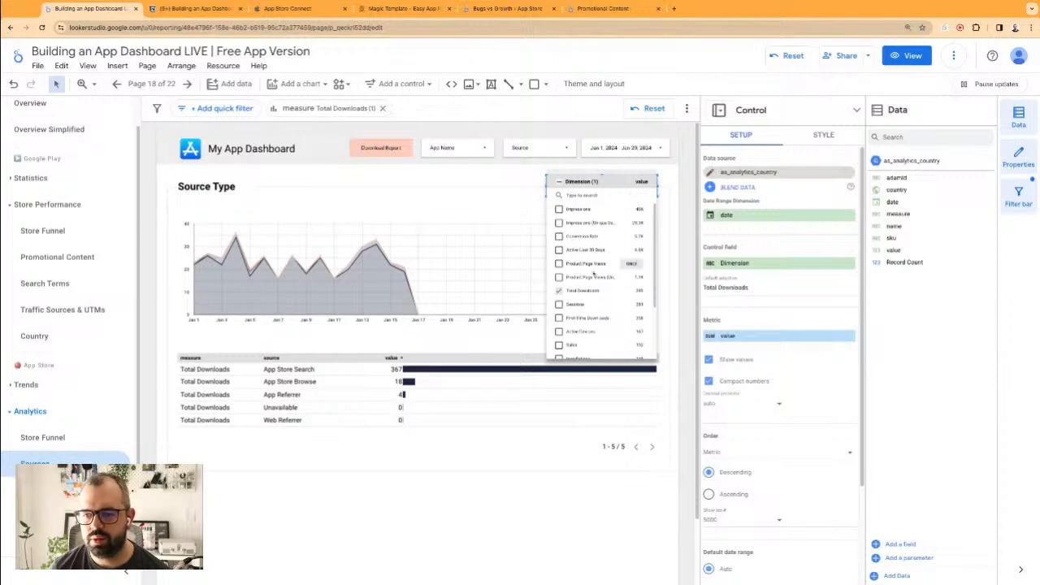
pyautogui.scroll(-3, 594, 301)
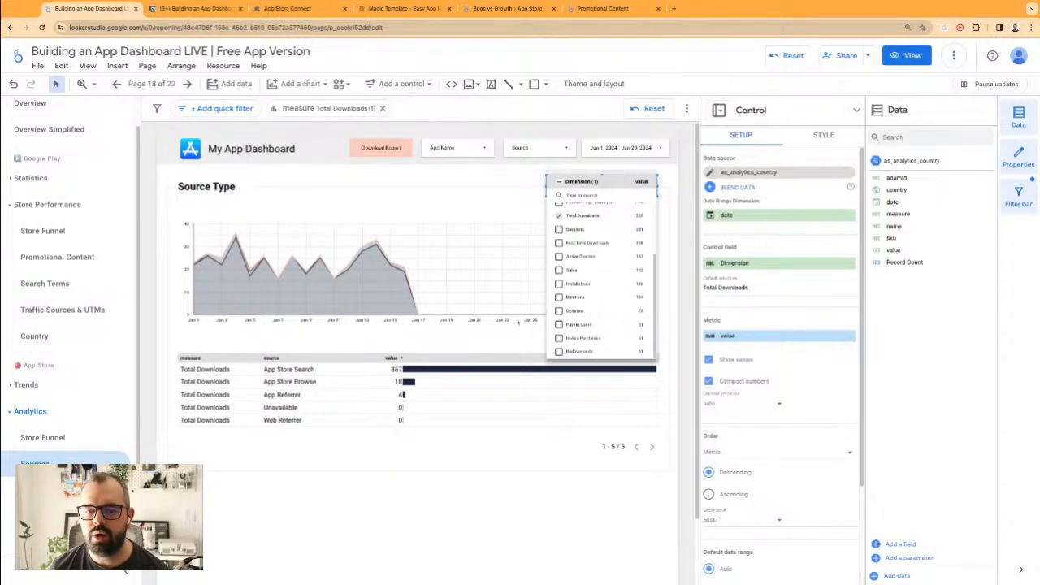
pyautogui.scroll(2, 604, 273)
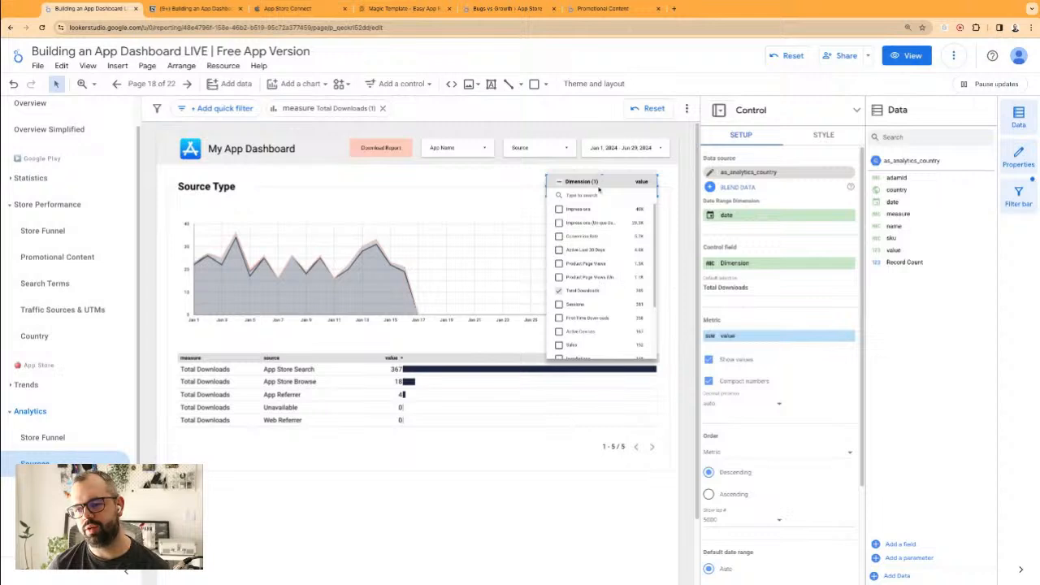
pyautogui.click(488, 522)
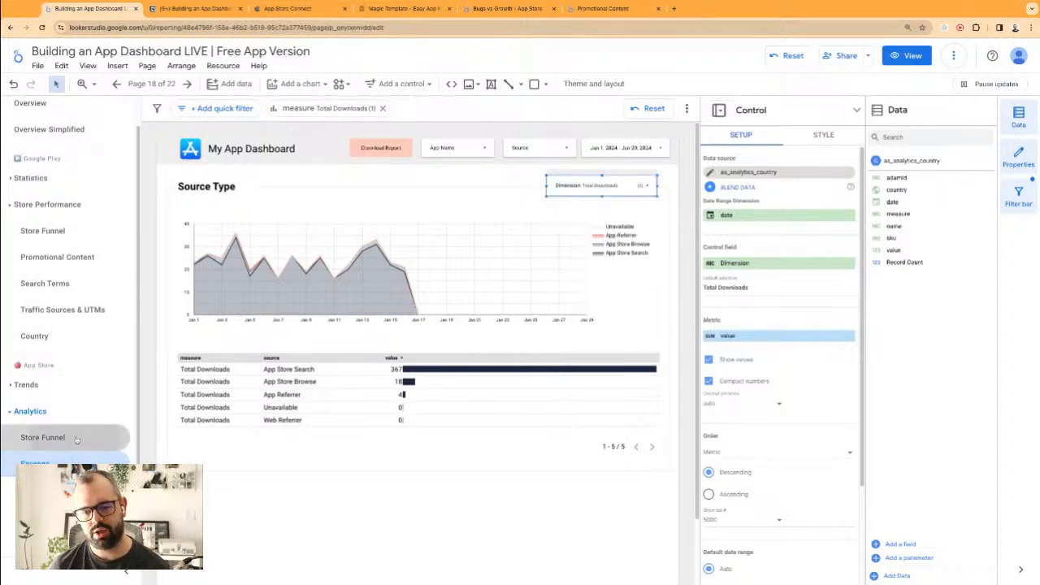
# - Examine the App Store Store Funnel page's Dimension control and daily table, and compare the Sources and page type pages
pyautogui.click(42, 437)
pyautogui.click(274, 301)
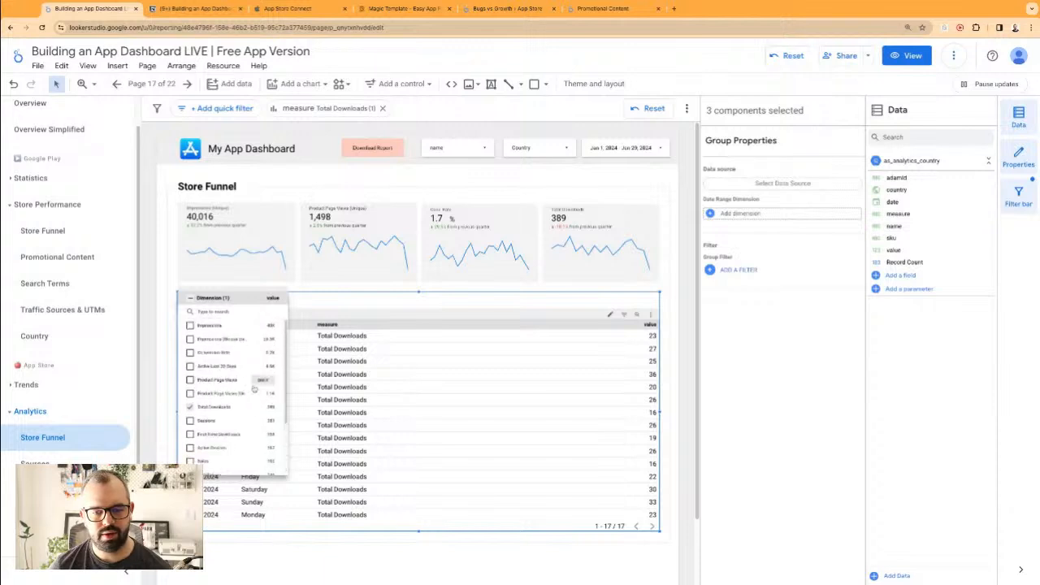
pyautogui.click(579, 309)
pyautogui.click(488, 317)
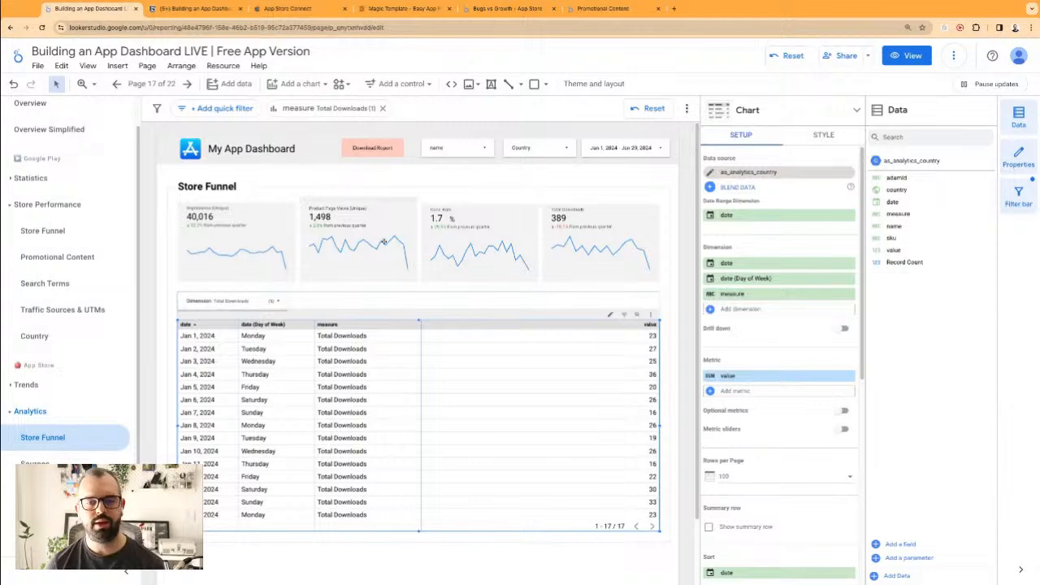
pyautogui.scroll(-1, 365, 336)
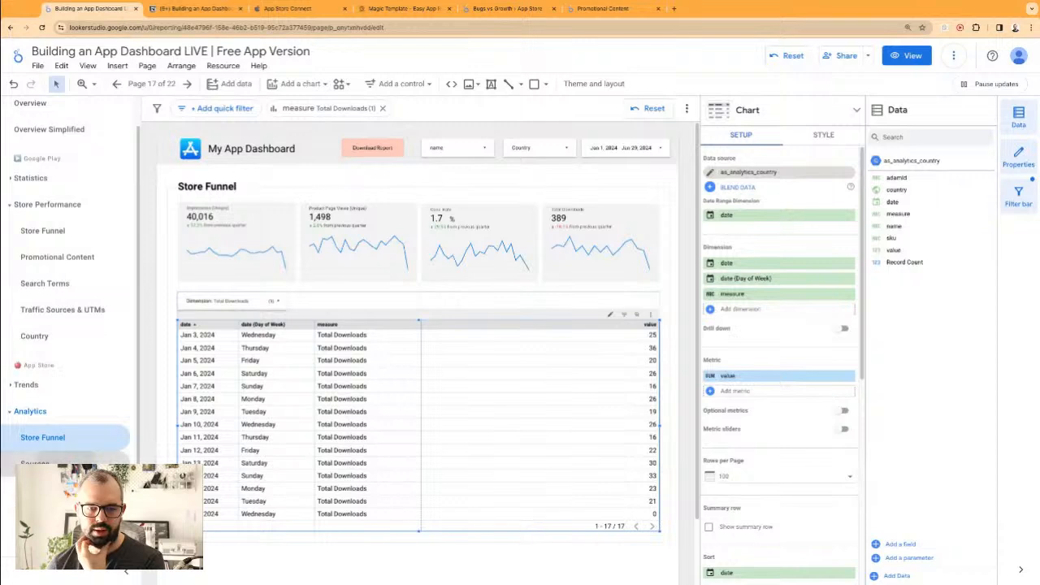
pyautogui.click(34, 463)
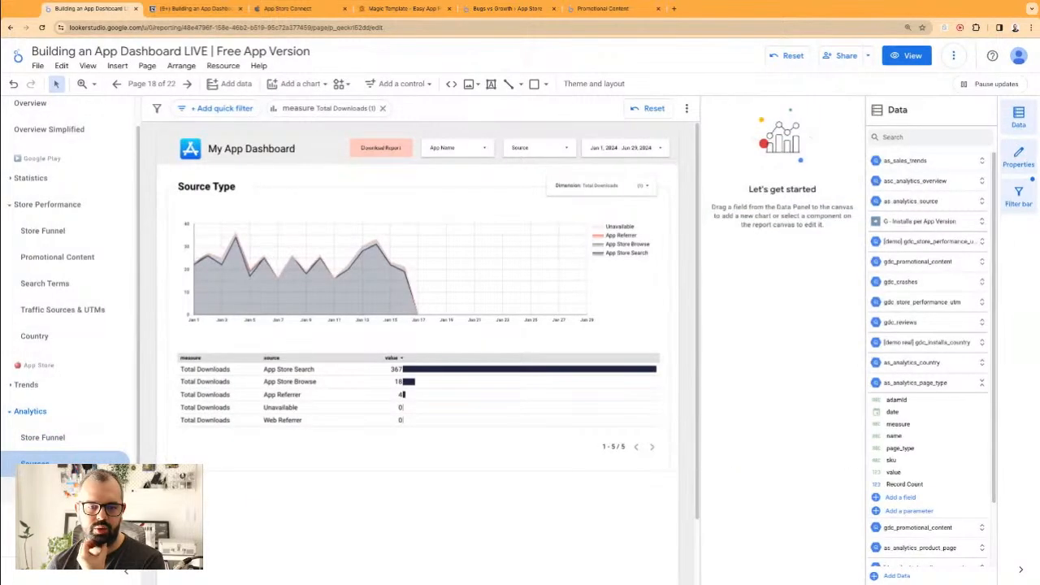
pyautogui.click(43, 542)
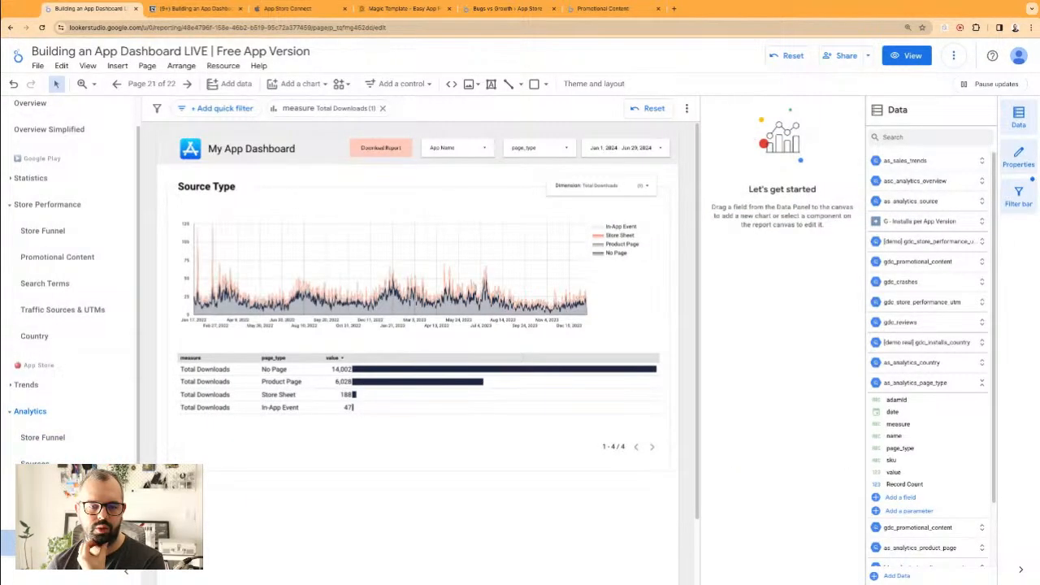
# - Duplicate the Sources page in the App Store Analytics section
pyautogui.click(34, 463)
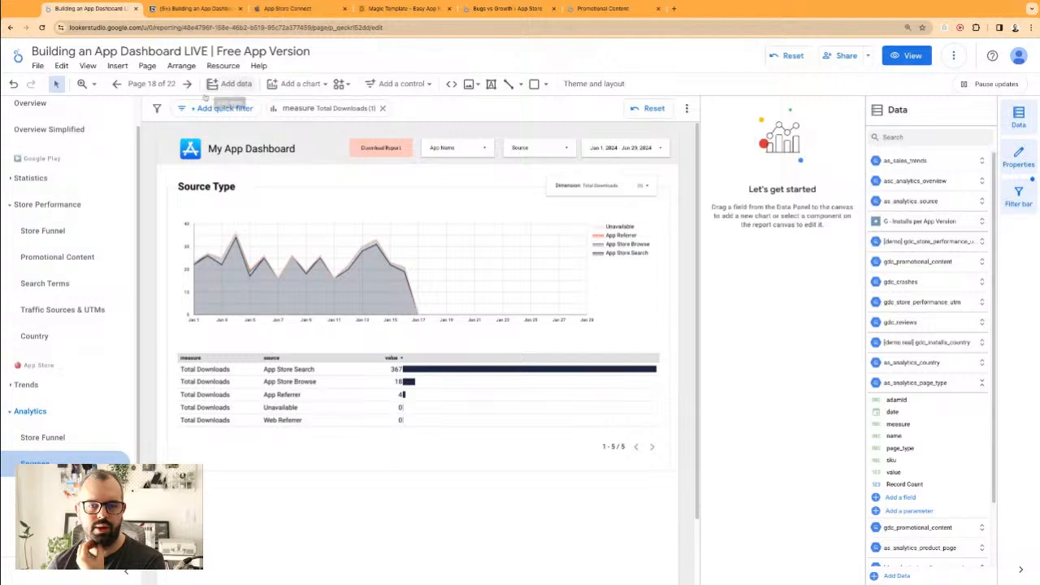
pyautogui.click(150, 83)
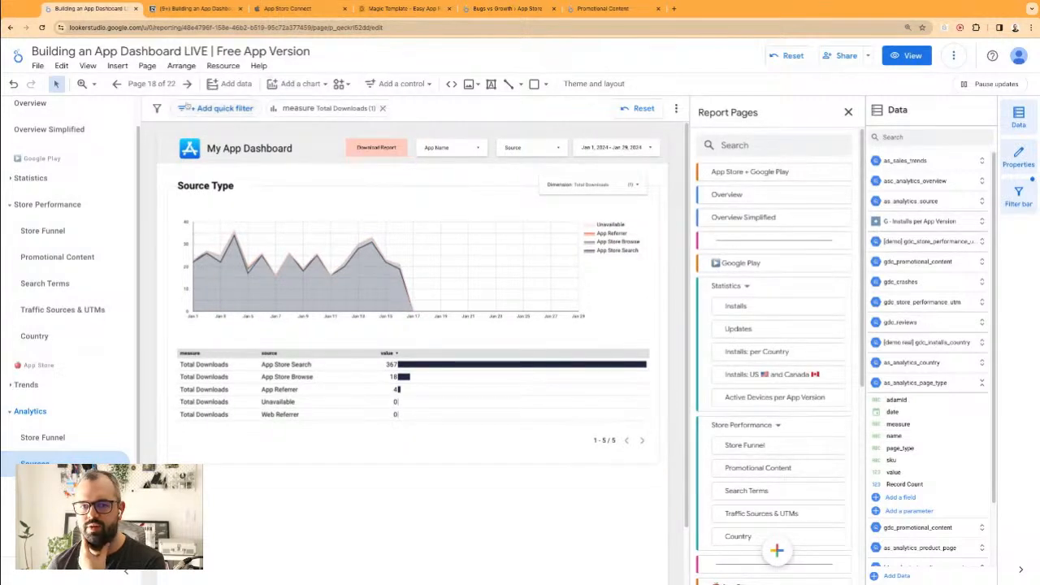
pyautogui.scroll(-4, 806, 407)
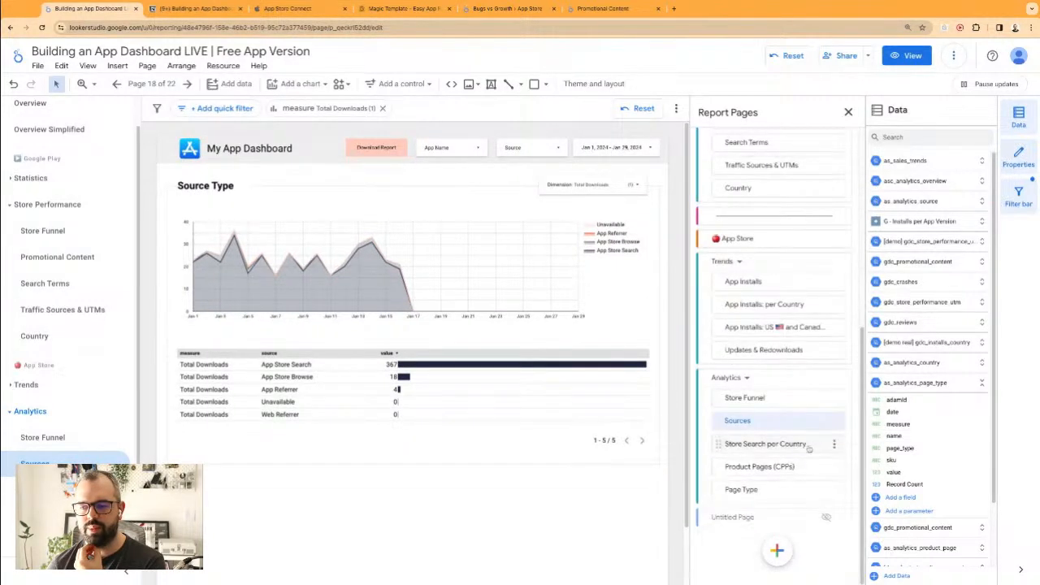
pyautogui.click(835, 421)
pyautogui.click(863, 243)
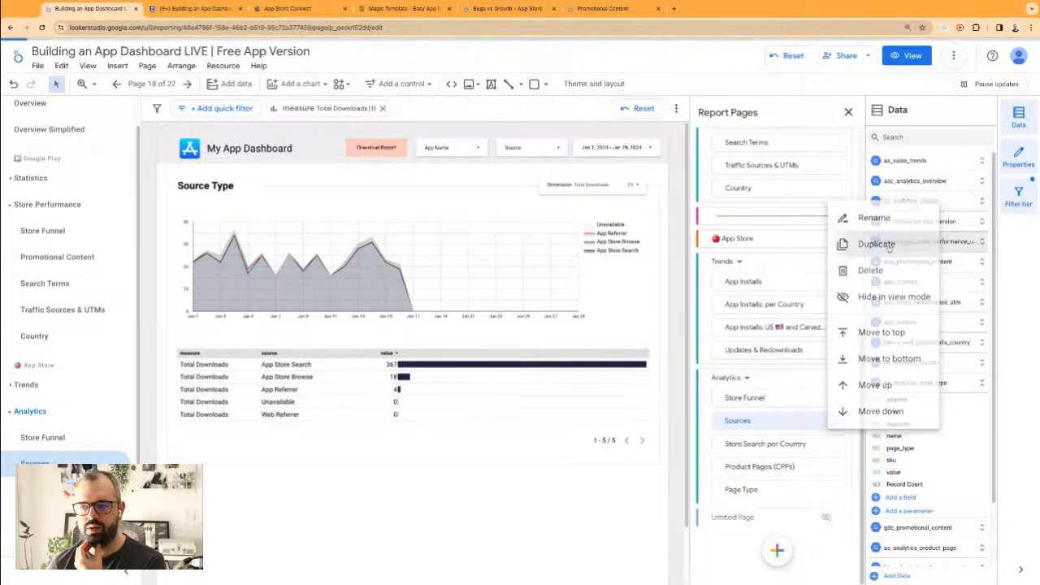
# - Rename the copied Sources page as Crashes
pyautogui.click(763, 443)
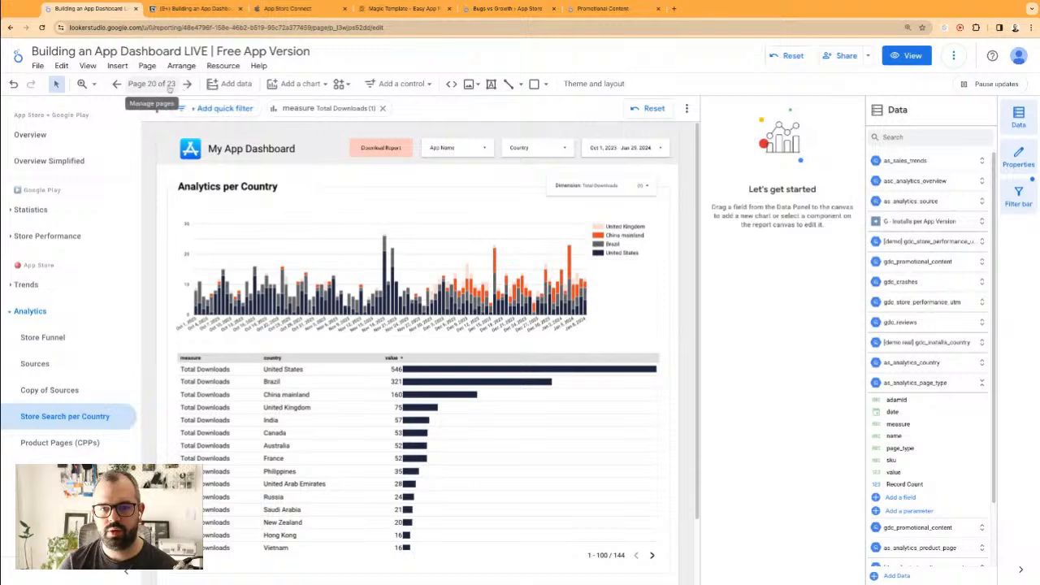
pyautogui.click(151, 84)
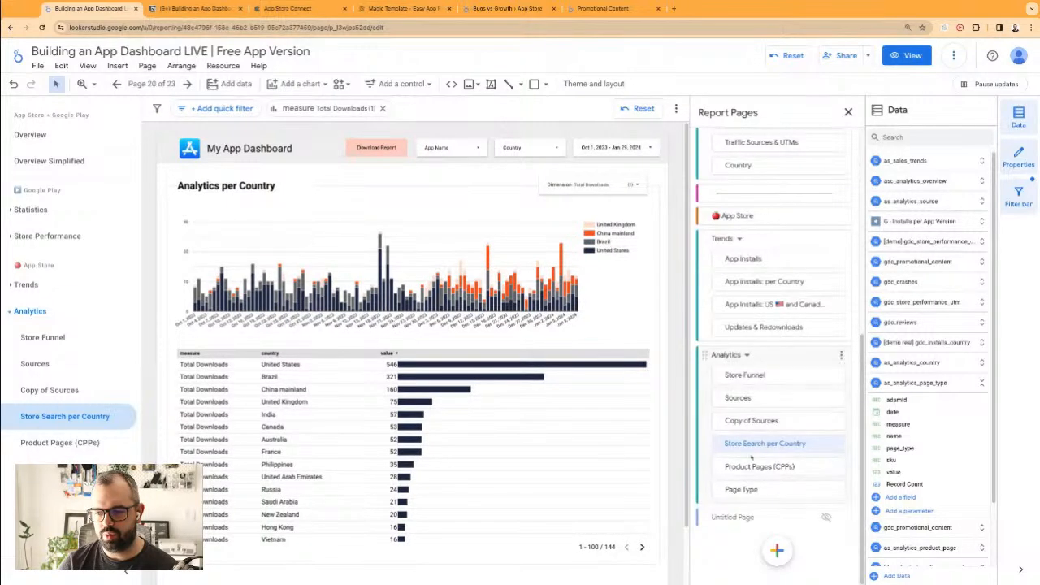
pyautogui.click(751, 423)
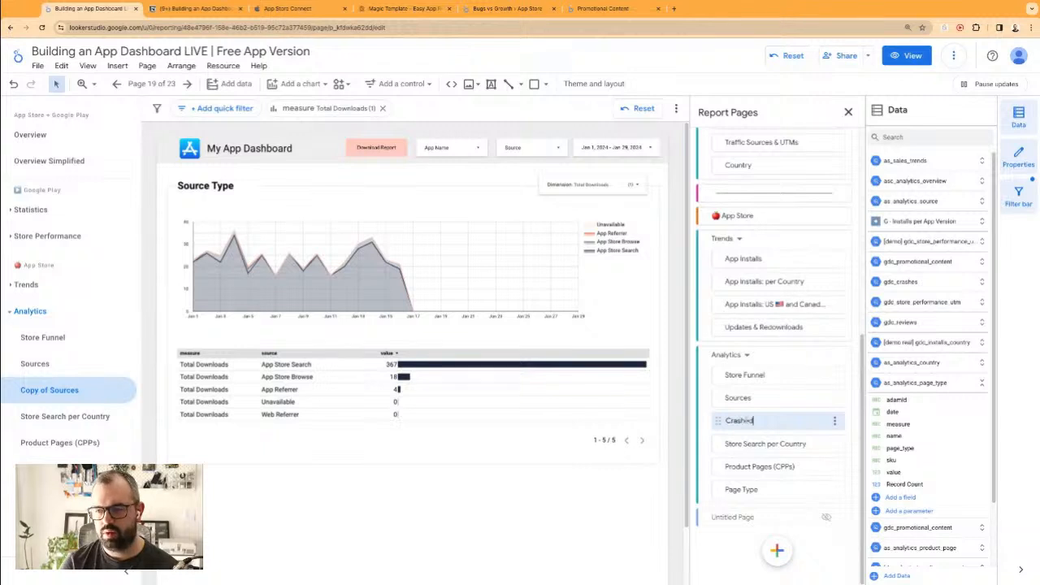
pyautogui.click(478, 564)
# - Switch the Crashes page's time series chart, table, and App Name, Source and Dimension controls to the asc_analytics_overview data source
pyautogui.click(425, 284)
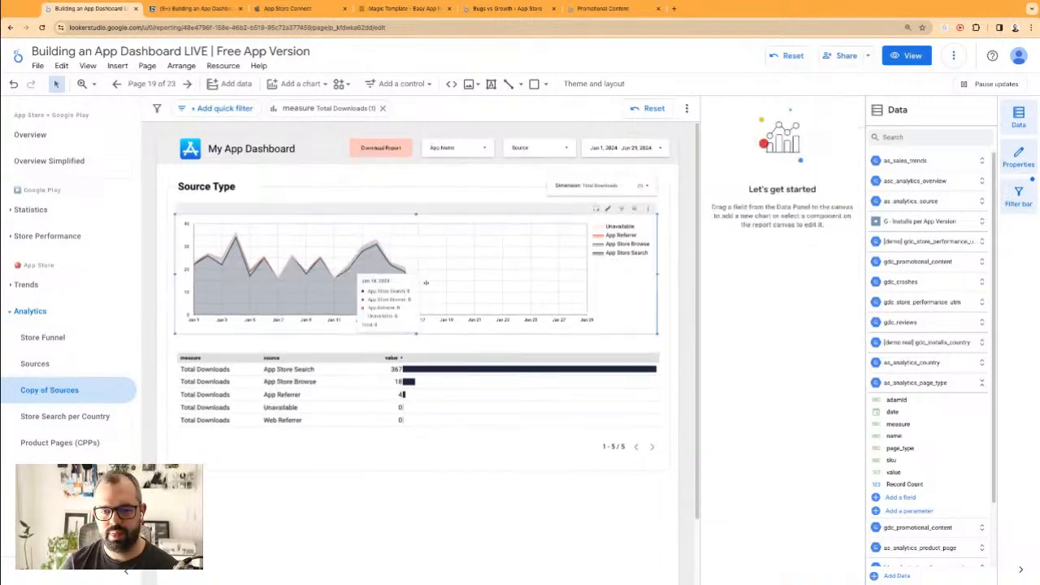
pyautogui.keyDown('shift'); pyautogui.click(477, 370); pyautogui.keyUp('shift')
pyautogui.keyDown('shift'); pyautogui.click(600, 184); pyautogui.keyUp('shift')
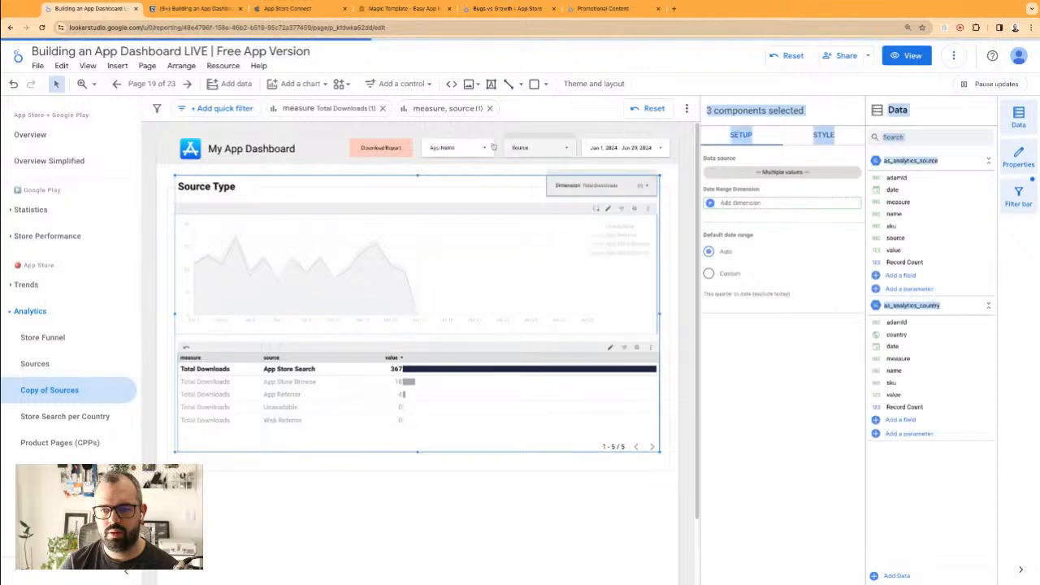
pyautogui.keyDown('shift'); pyautogui.click(465, 148); pyautogui.keyUp('shift')
pyautogui.click(548, 135)
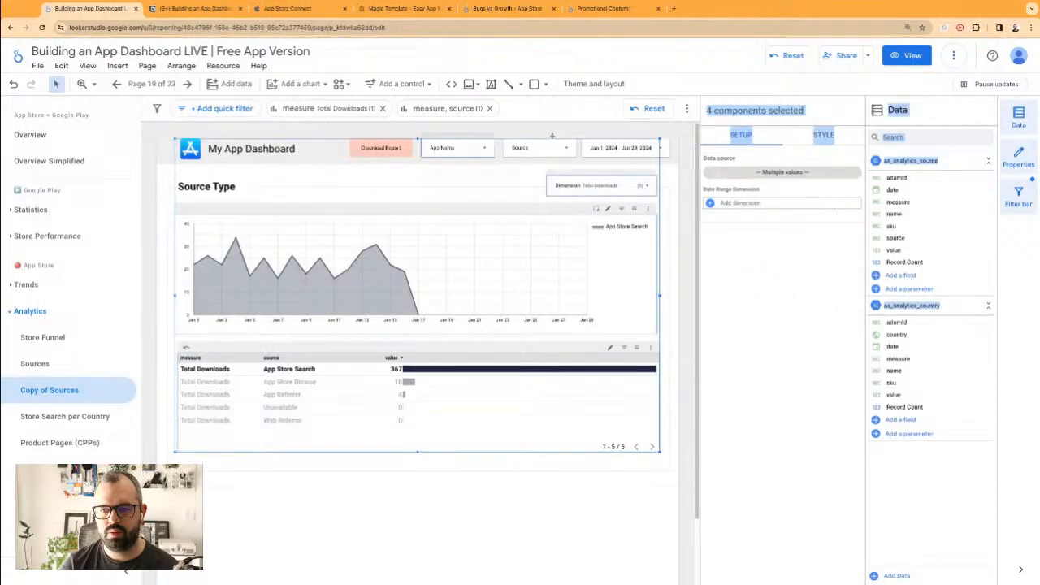
pyautogui.keyDown('shift'); pyautogui.click(538, 147); pyautogui.keyUp('shift')
pyautogui.keyDown('shift'); pyautogui.click(343, 146); pyautogui.keyUp('shift')
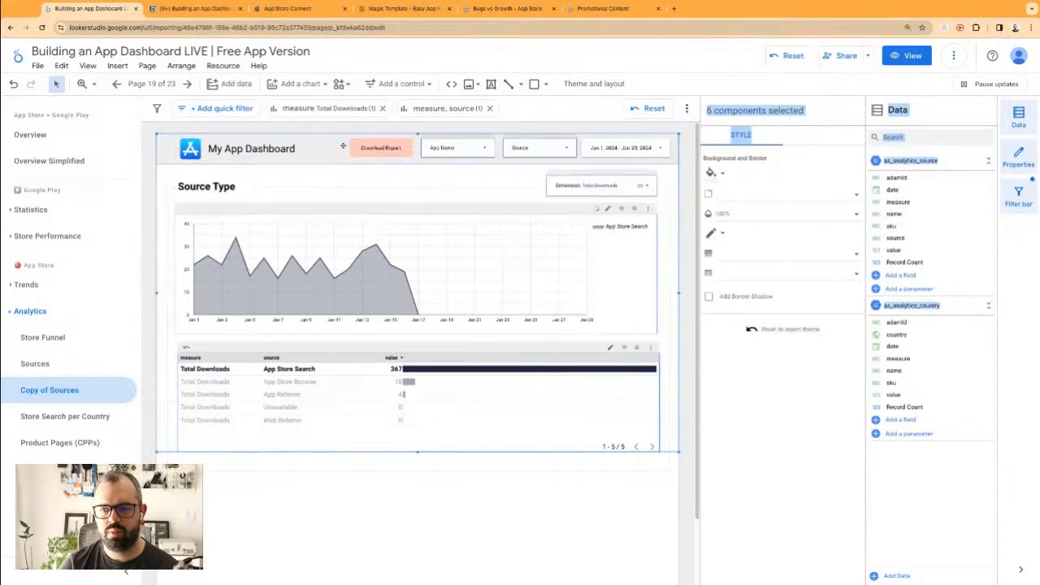
pyautogui.keyDown('shift'); pyautogui.click(339, 149); pyautogui.keyUp('shift')
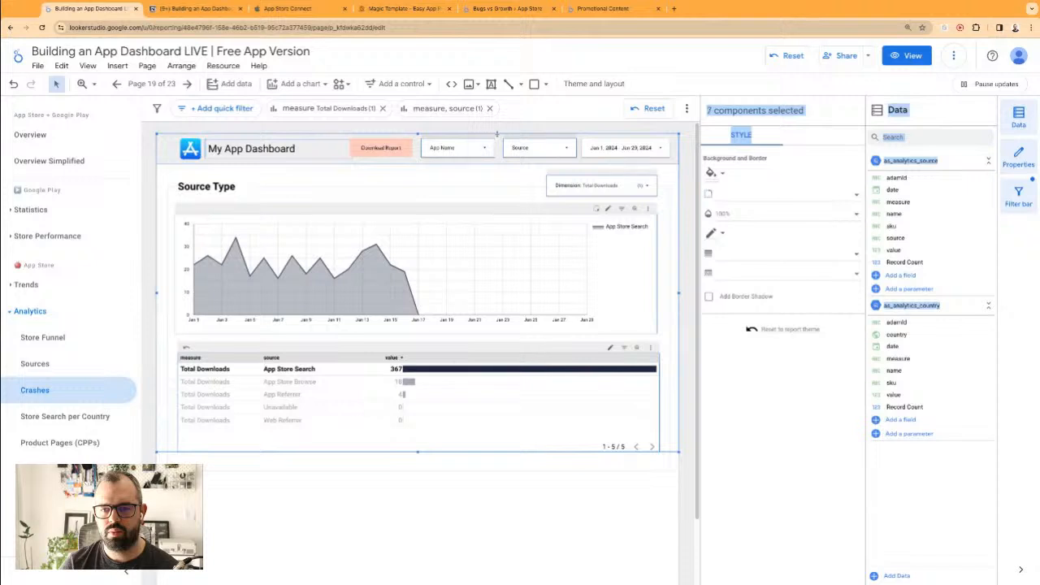
pyautogui.keyDown('shift'); pyautogui.click(192, 154); pyautogui.keyUp('shift')
pyautogui.keyDown('shift'); pyautogui.click(234, 139); pyautogui.keyUp('shift')
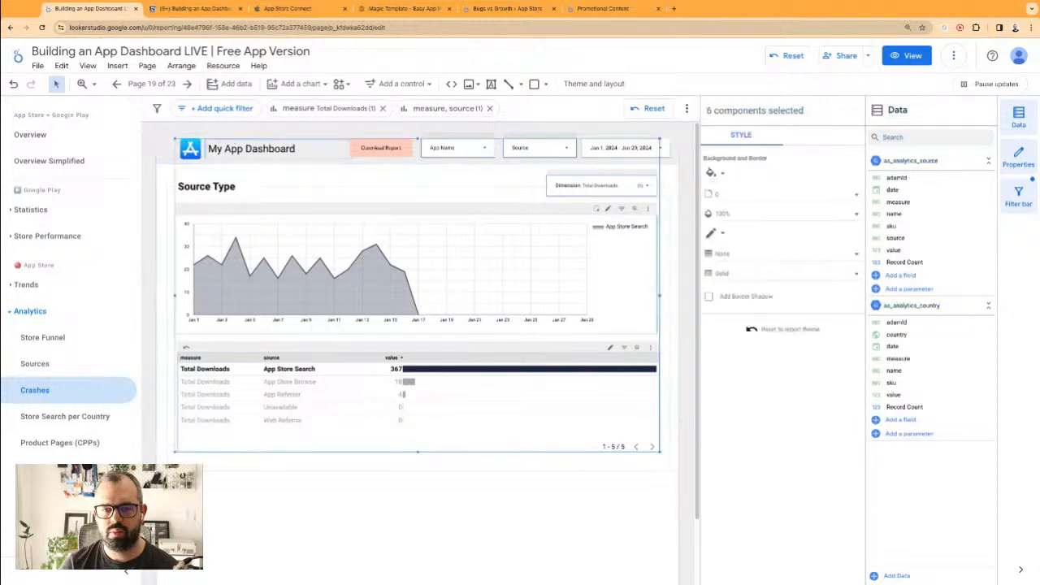
pyautogui.keyDown('shift'); pyautogui.click(225, 142); pyautogui.keyUp('shift')
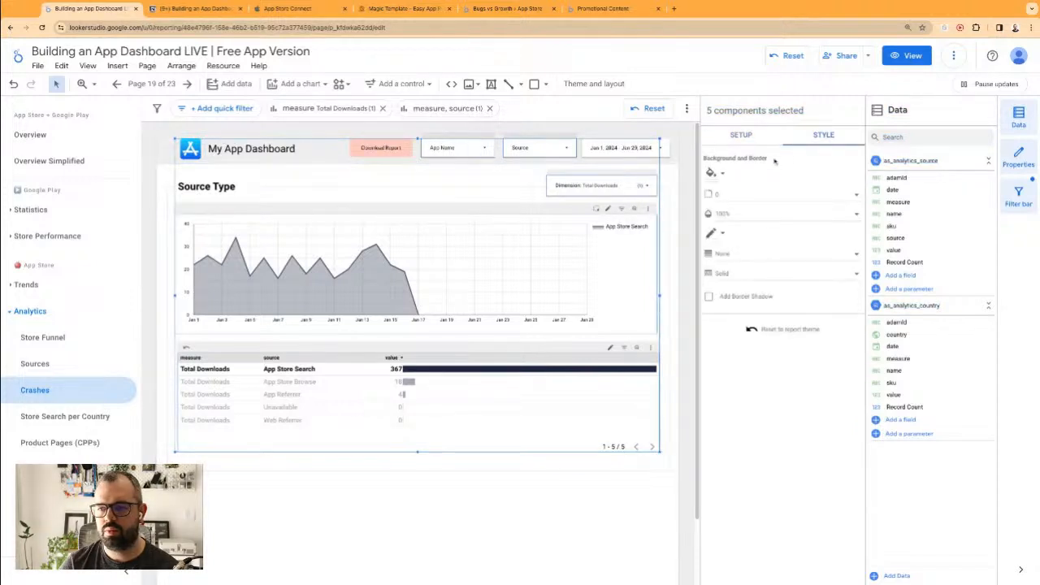
pyautogui.click(741, 135)
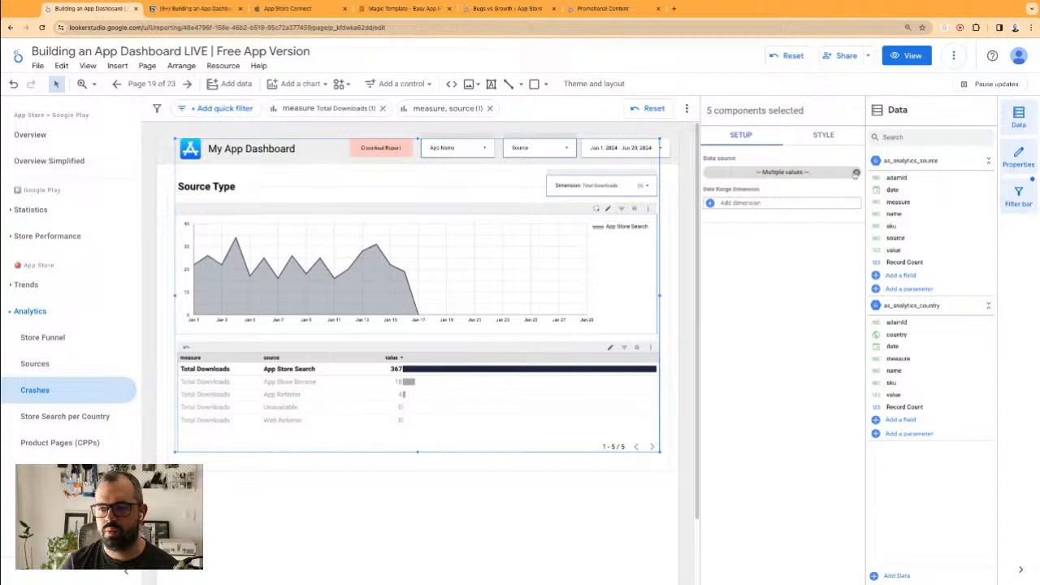
pyautogui.click(856, 173)
pyautogui.click(796, 178)
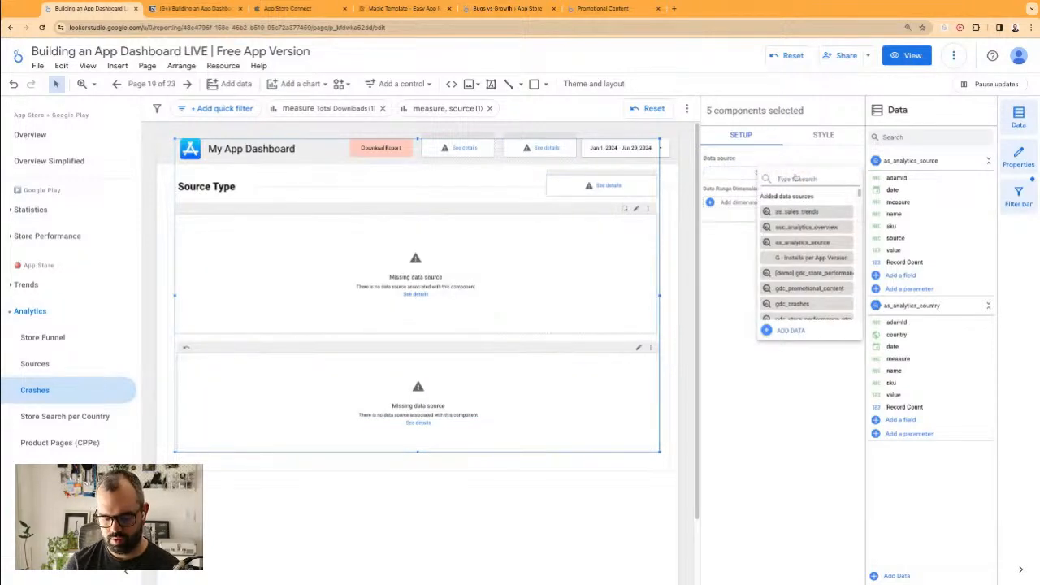
pyautogui.write('over')
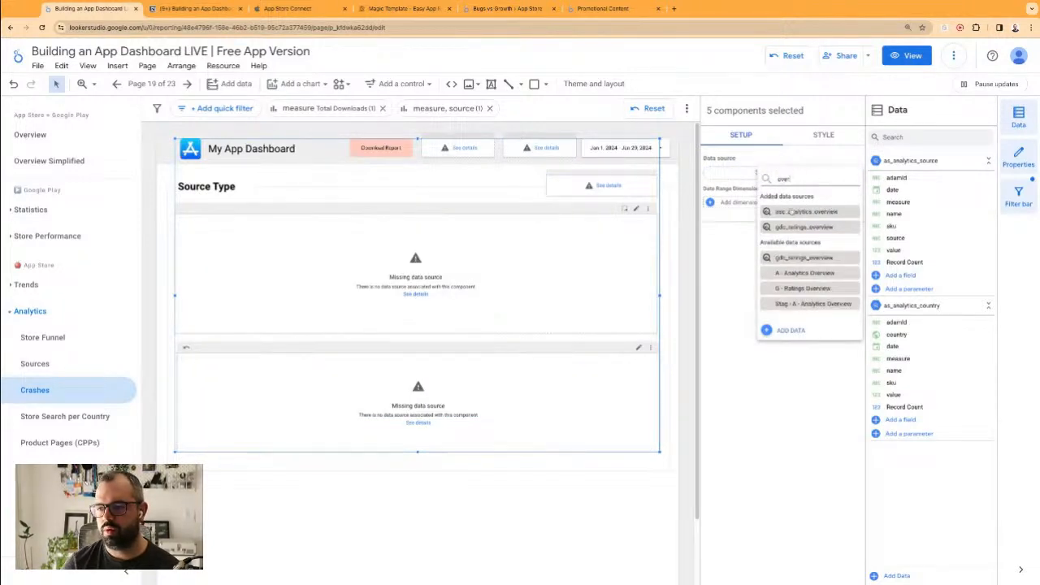
pyautogui.click(792, 211)
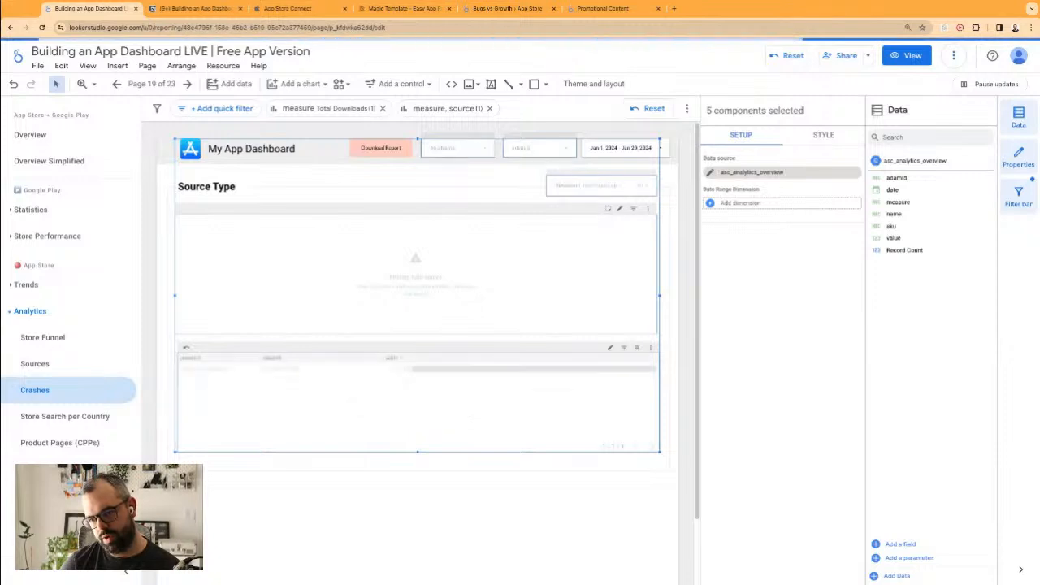
pyautogui.click(515, 532)
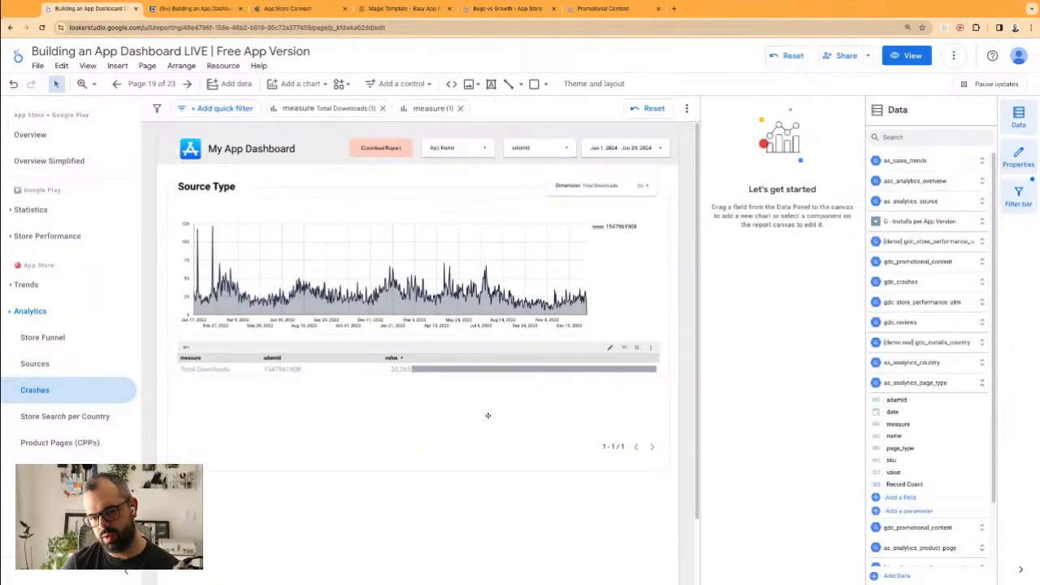
# - Limit the Dimension control to Crashes only and set its default selection to Crashes
pyautogui.click(635, 186)
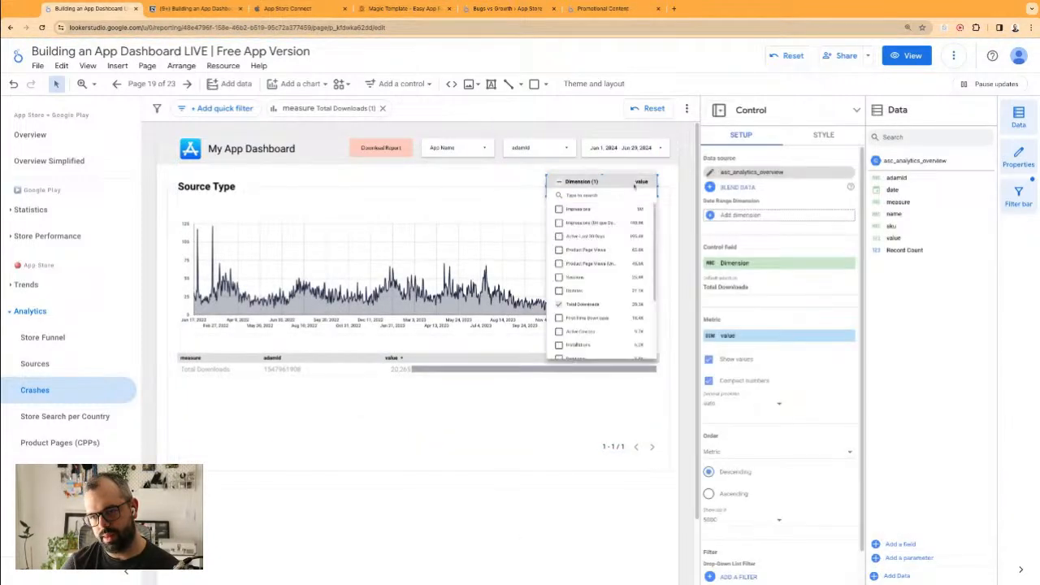
pyautogui.click(559, 305)
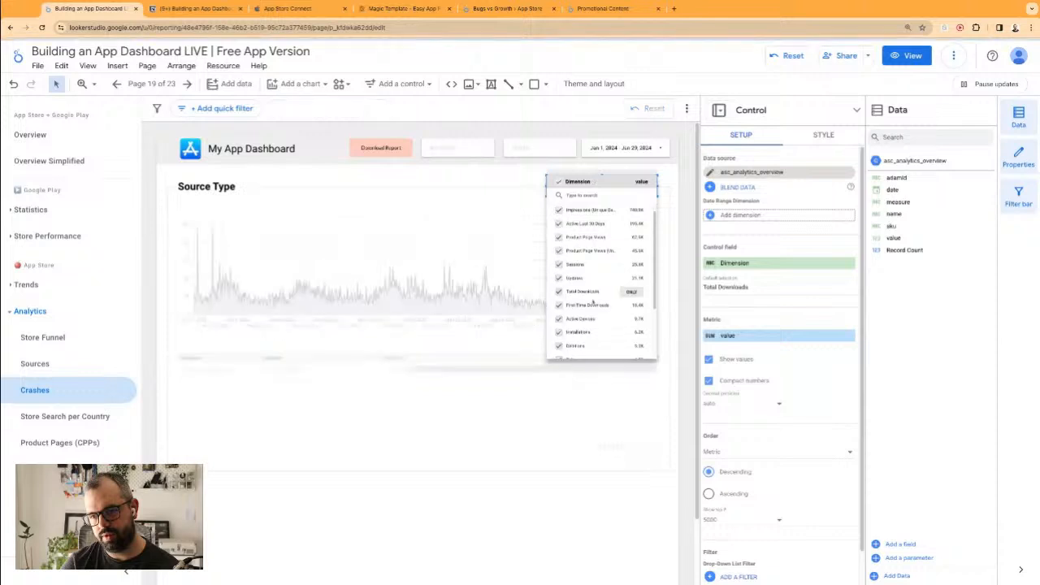
pyautogui.scroll(-2, 593, 304)
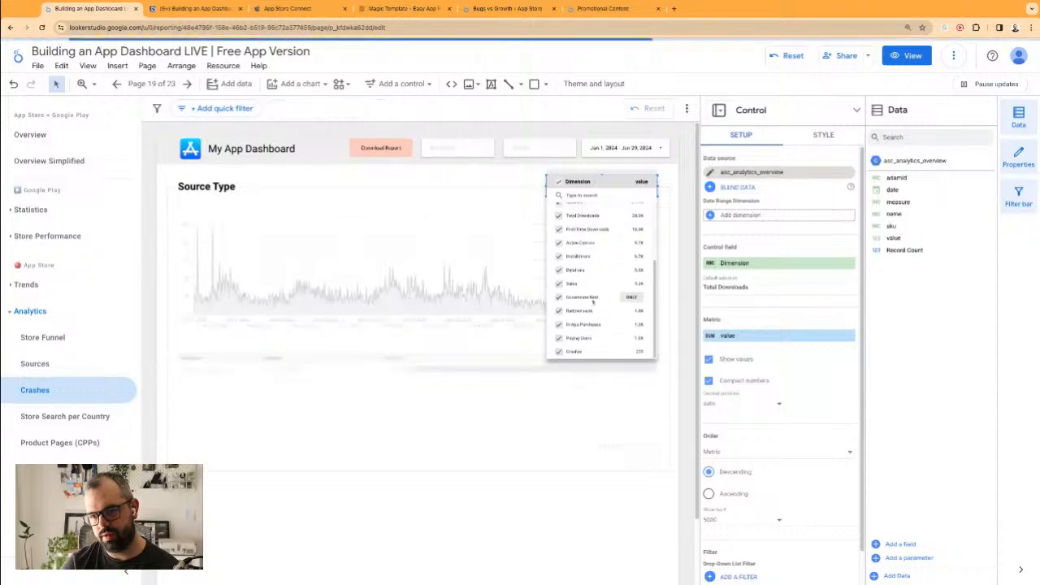
pyautogui.click(631, 351)
pyautogui.click(751, 287)
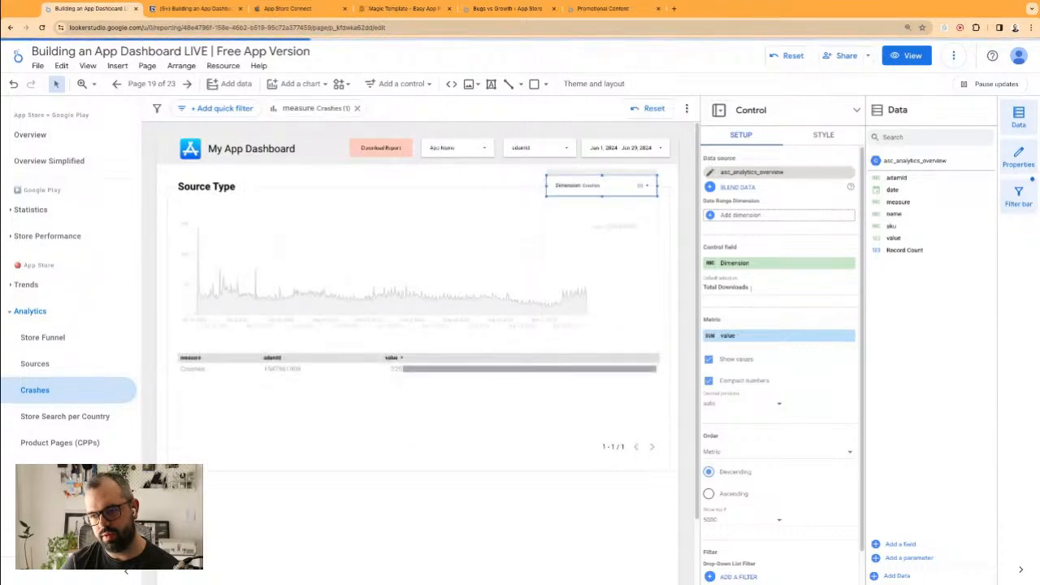
pyautogui.tripleClick(751, 288)
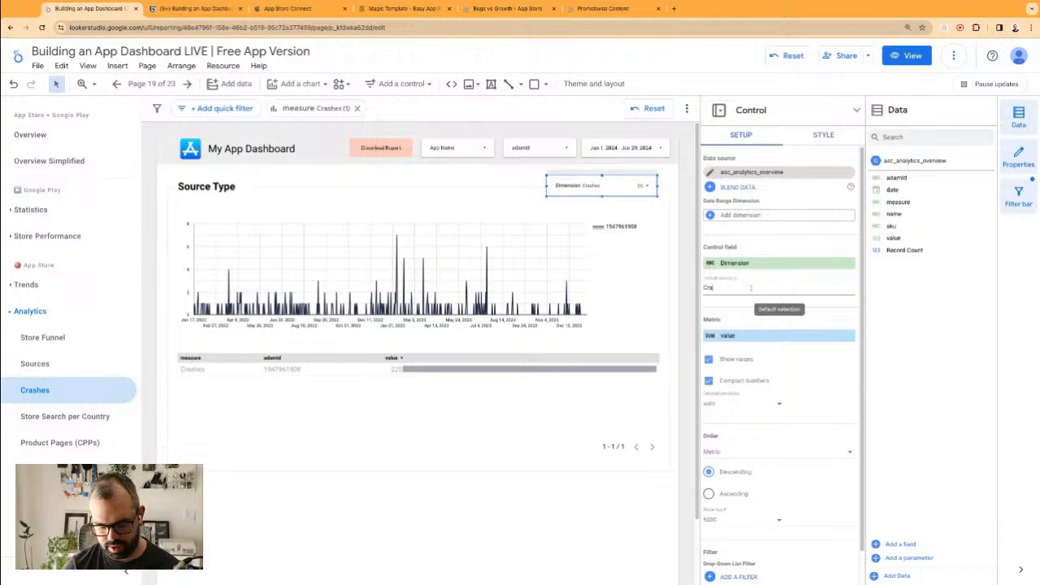
pyautogui.write('Cras')
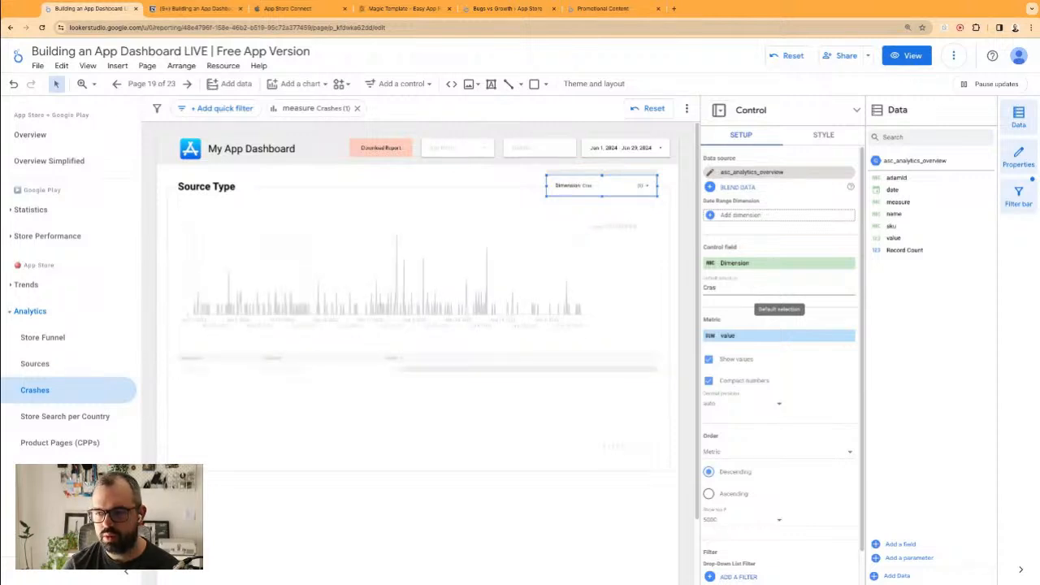
pyautogui.write('hes')
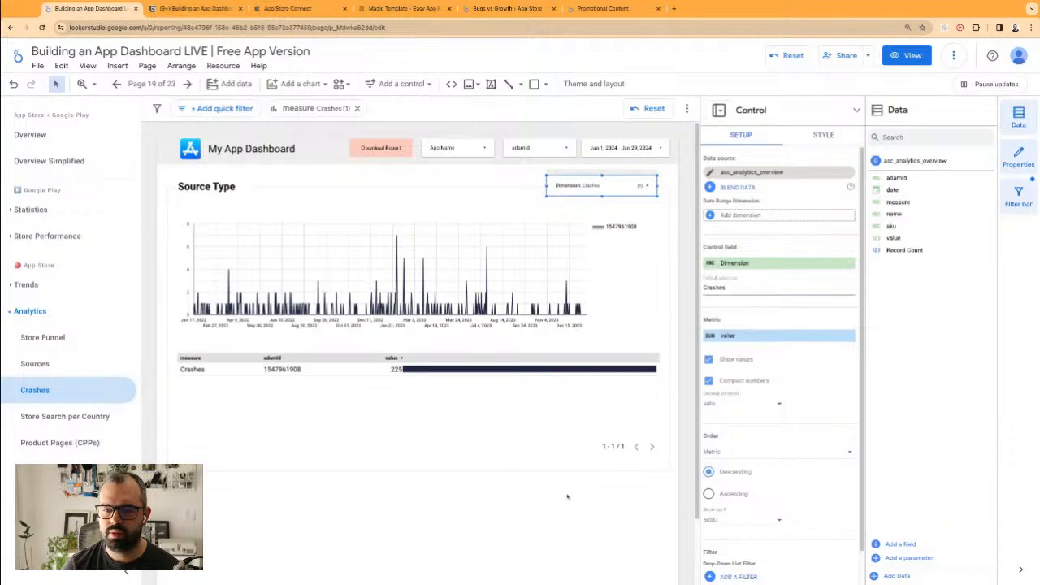
# - Replace the table's adamId dimension with name and add date as its first dimension
pyautogui.click(606, 418)
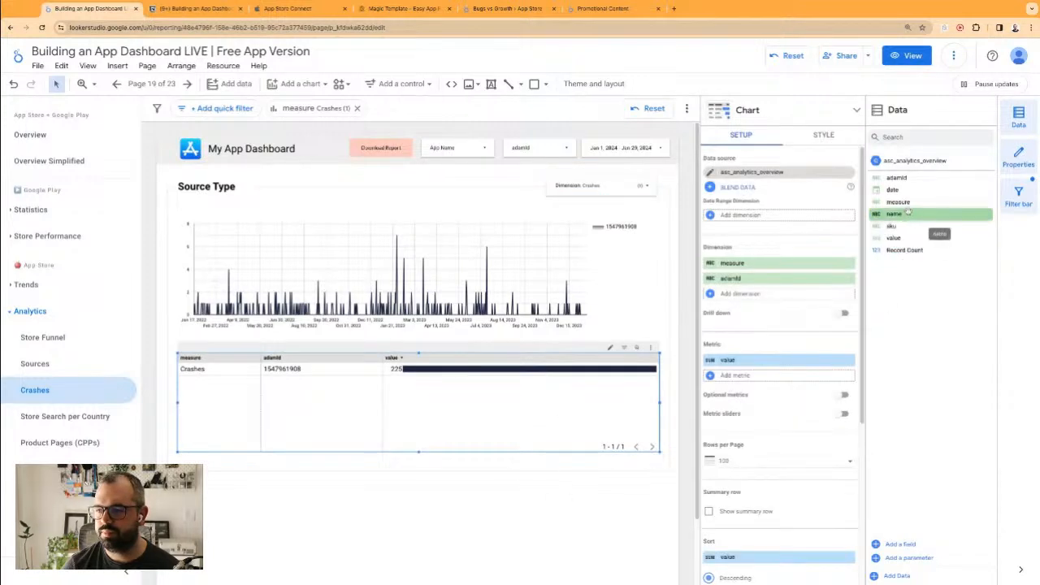
pyautogui.moveTo(906, 213); pyautogui.dragTo(729, 280)
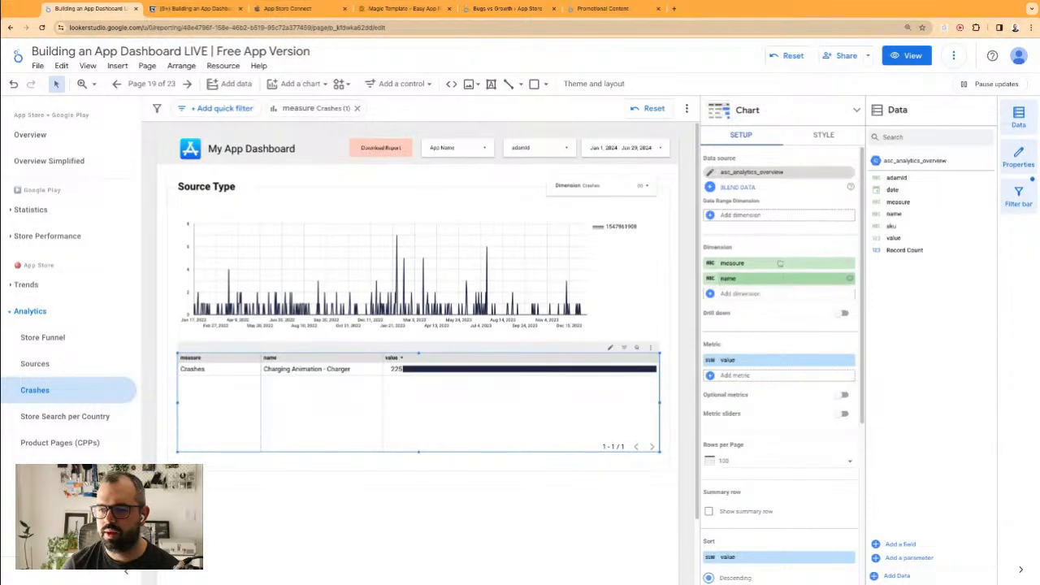
pyautogui.moveTo(904, 191); pyautogui.dragTo(738, 264)
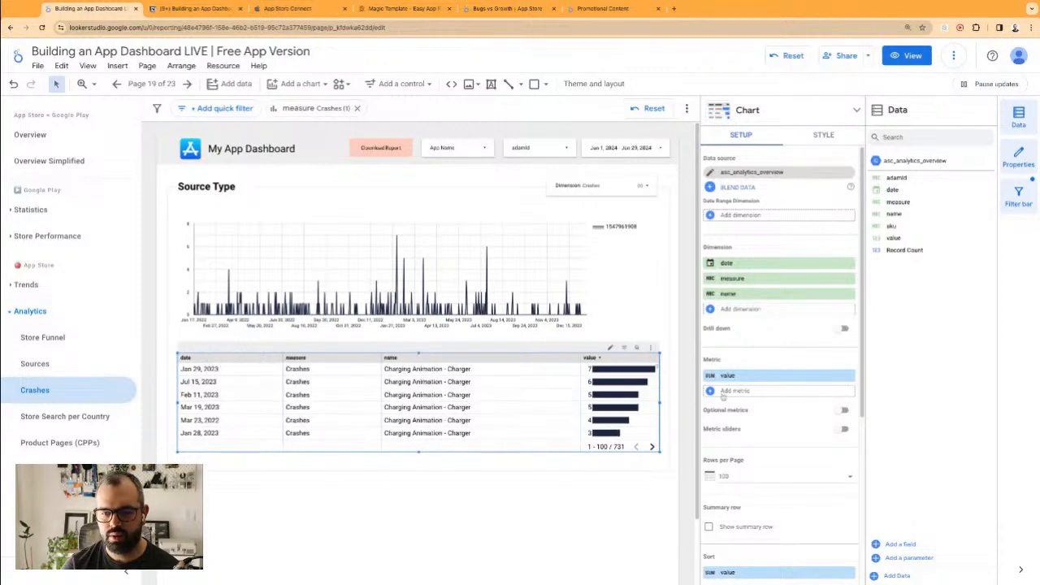
# - Sort the crashes table by date in descending order
pyautogui.scroll(-3, 749, 406)
pyautogui.click(749, 459)
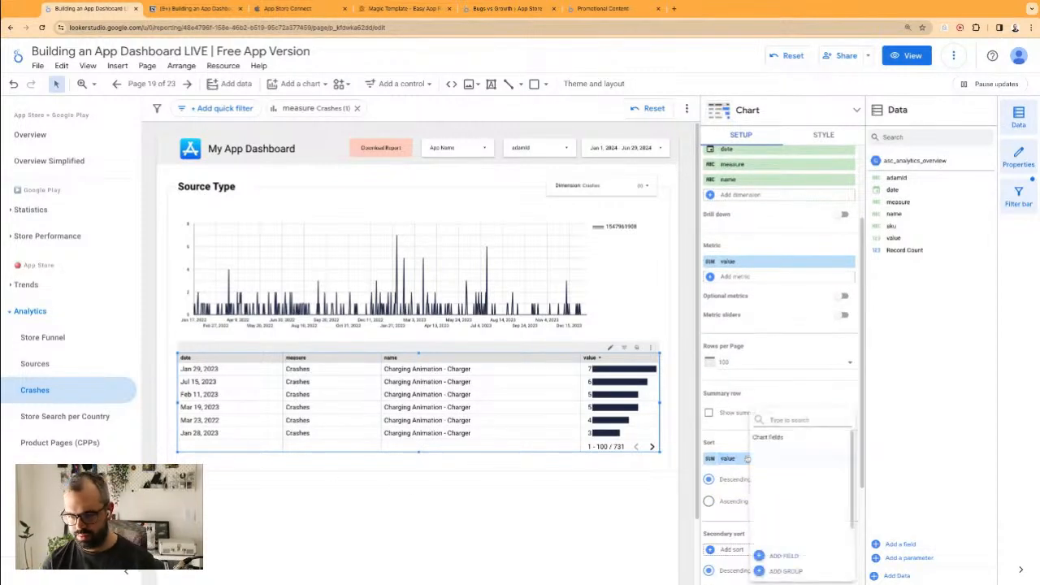
pyautogui.click(781, 469)
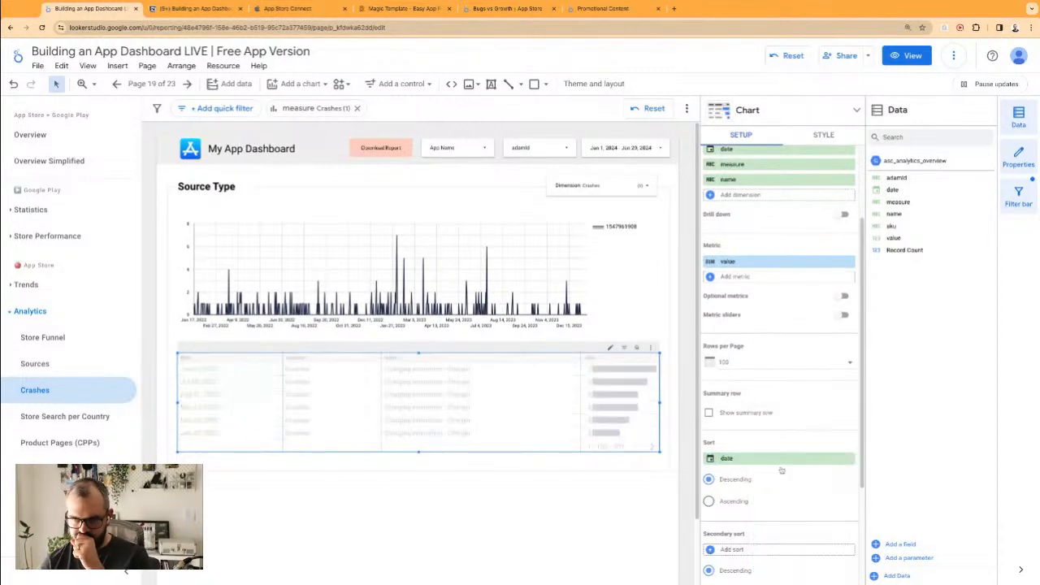
pyautogui.click(408, 497)
# - Extend the white background rectangle behind the Crashes chart and table further down the page
pyautogui.click(421, 473)
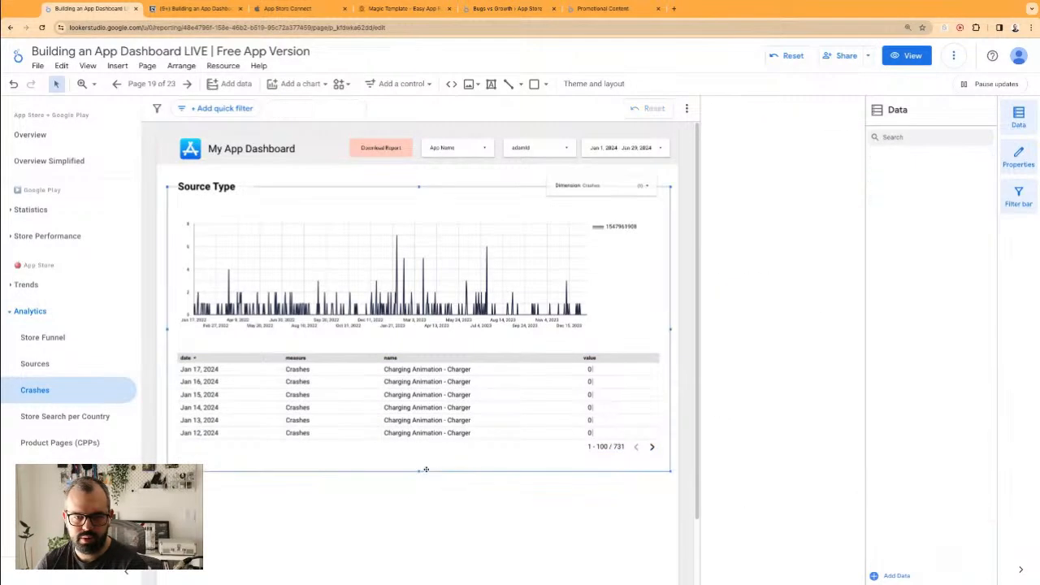
pyautogui.click(433, 434)
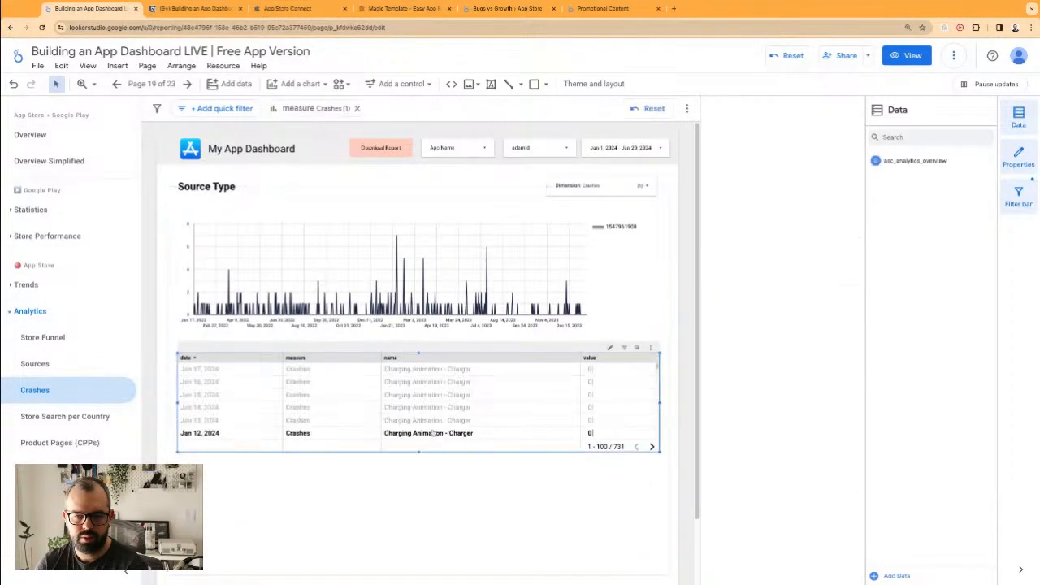
pyautogui.click(423, 440)
pyautogui.click(484, 482)
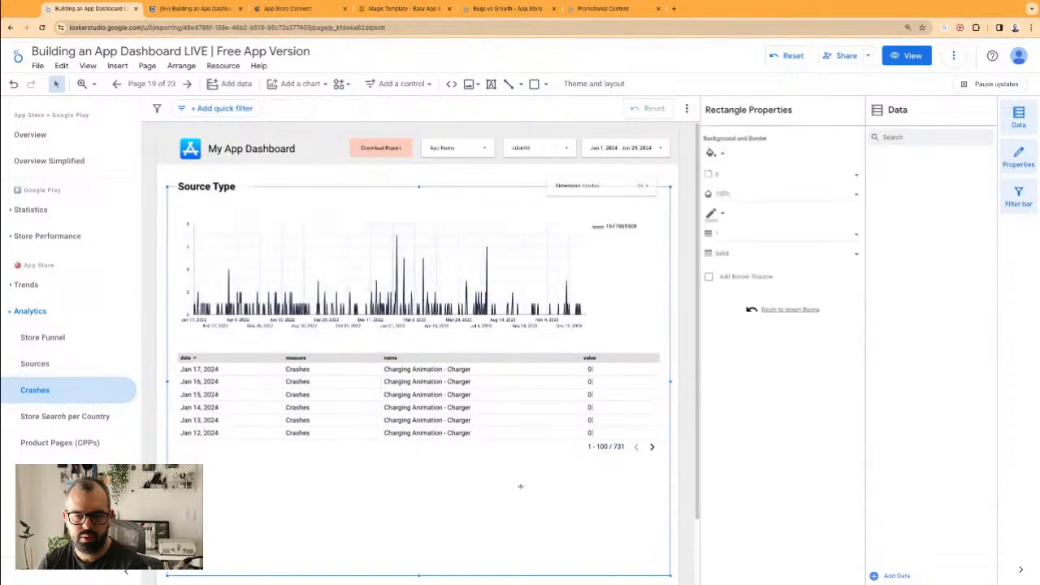
# - Set date as the date range dimension for both the time series chart and the crashes table
pyautogui.click(492, 398)
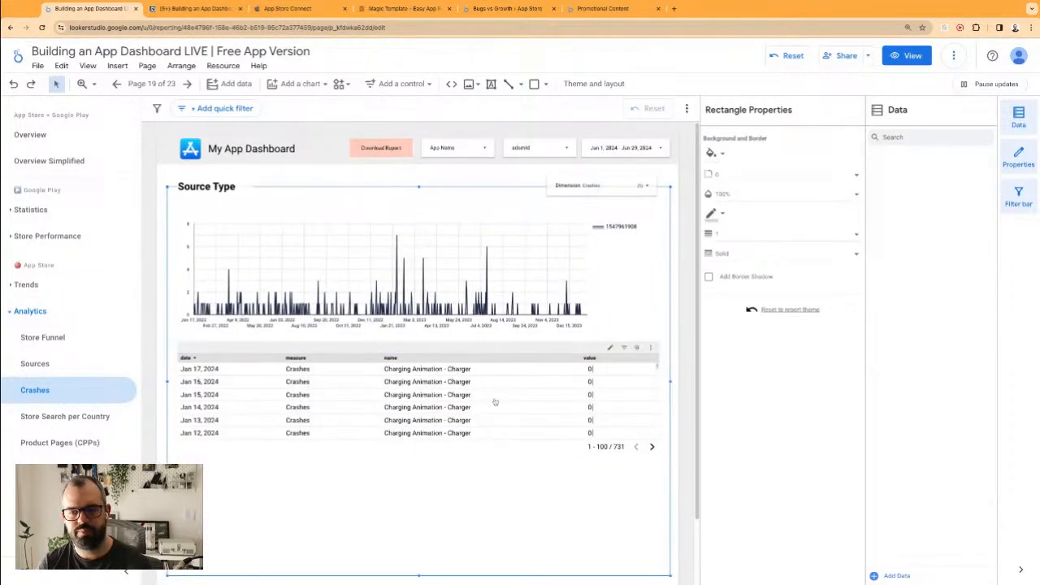
pyautogui.keyDown('shift'); pyautogui.click(659, 276); pyautogui.keyUp('shift')
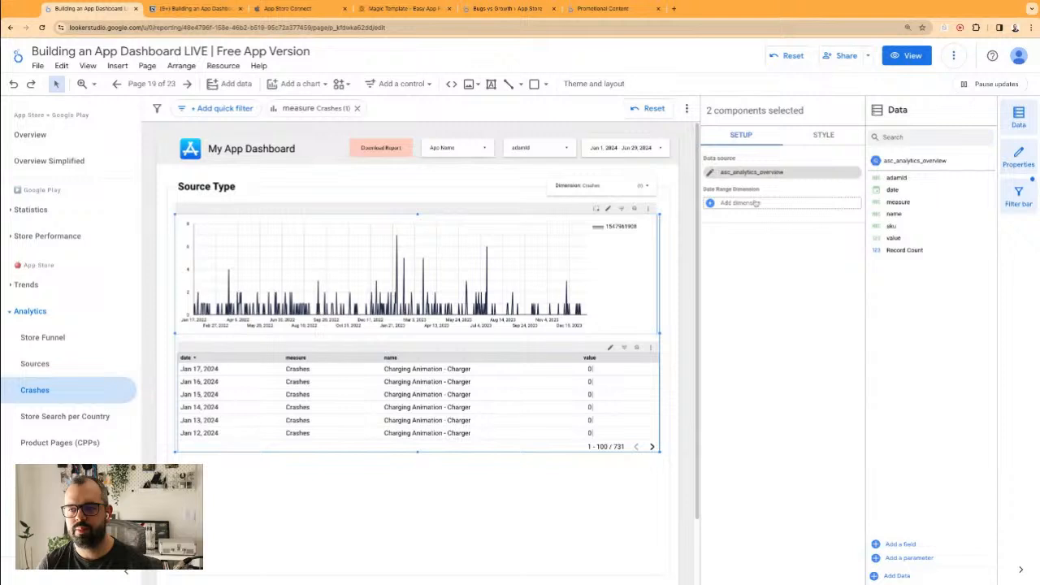
pyautogui.click(756, 203)
pyautogui.click(776, 241)
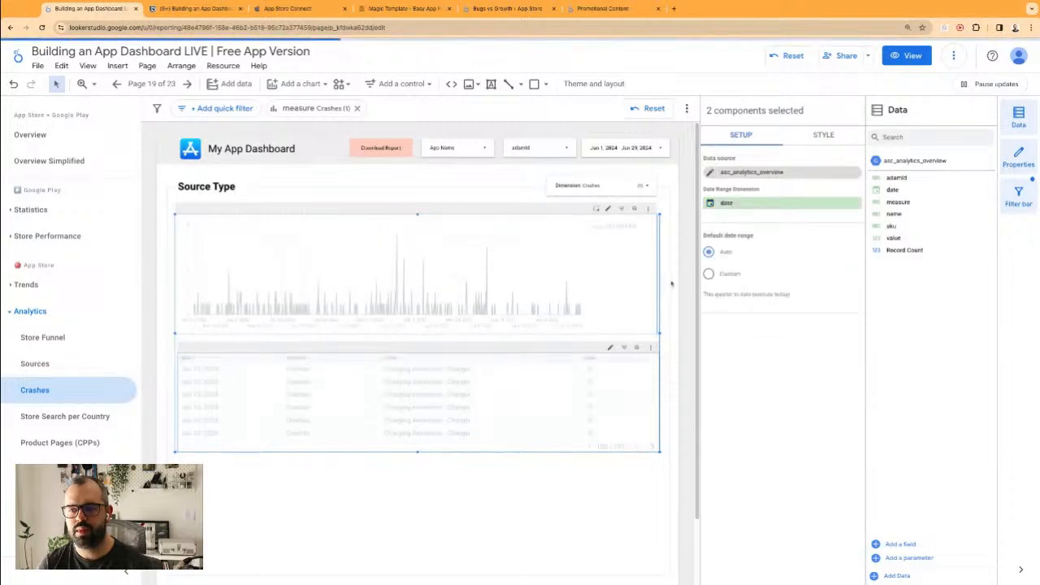
pyautogui.click(674, 280)
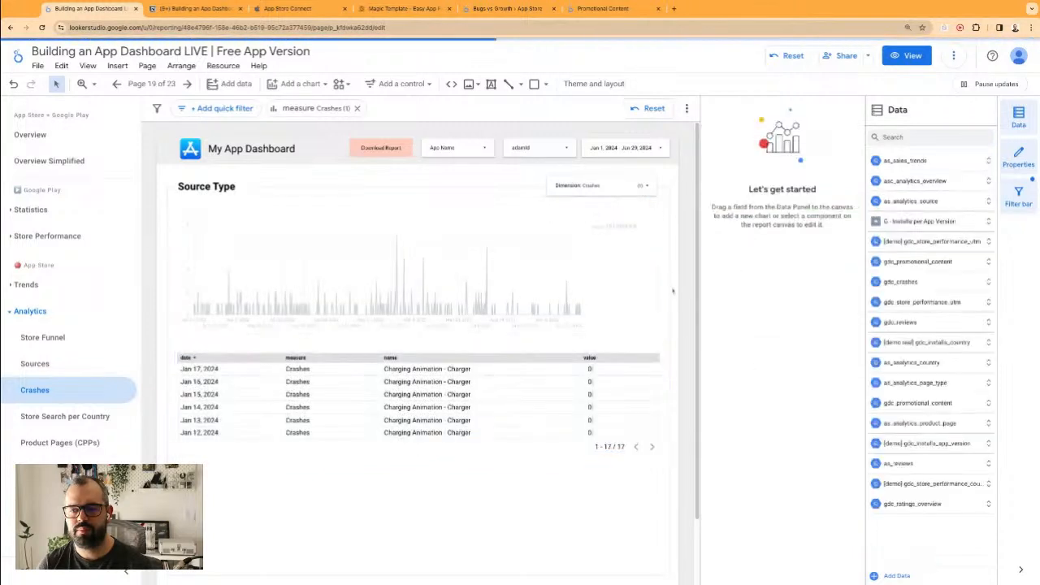
# - Enlarge the crashes table downward within the background rectangle and replace the time series chart's adamId breakdown dimension with measure
pyautogui.click(518, 355)
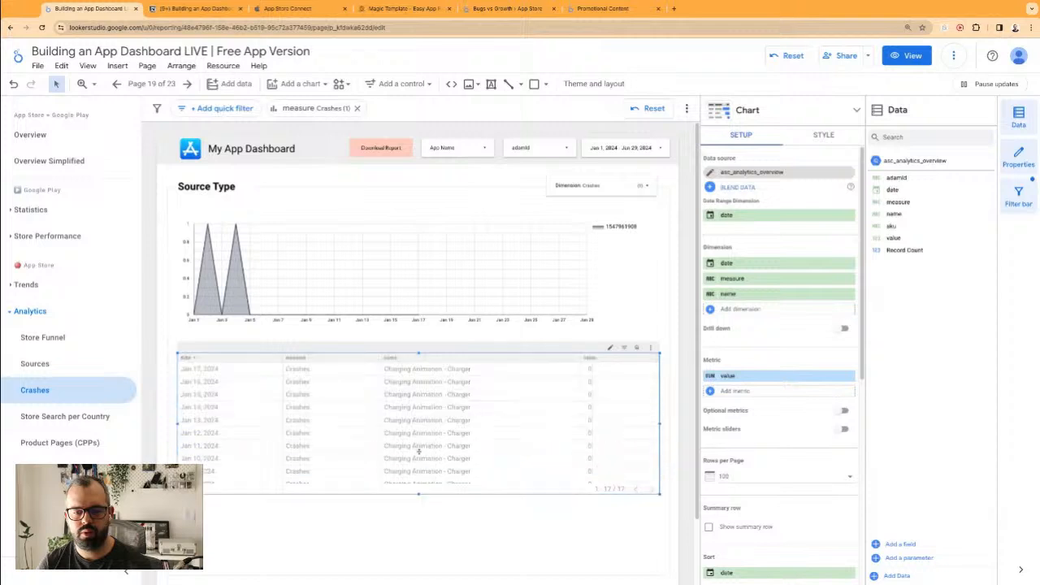
pyautogui.click(463, 287)
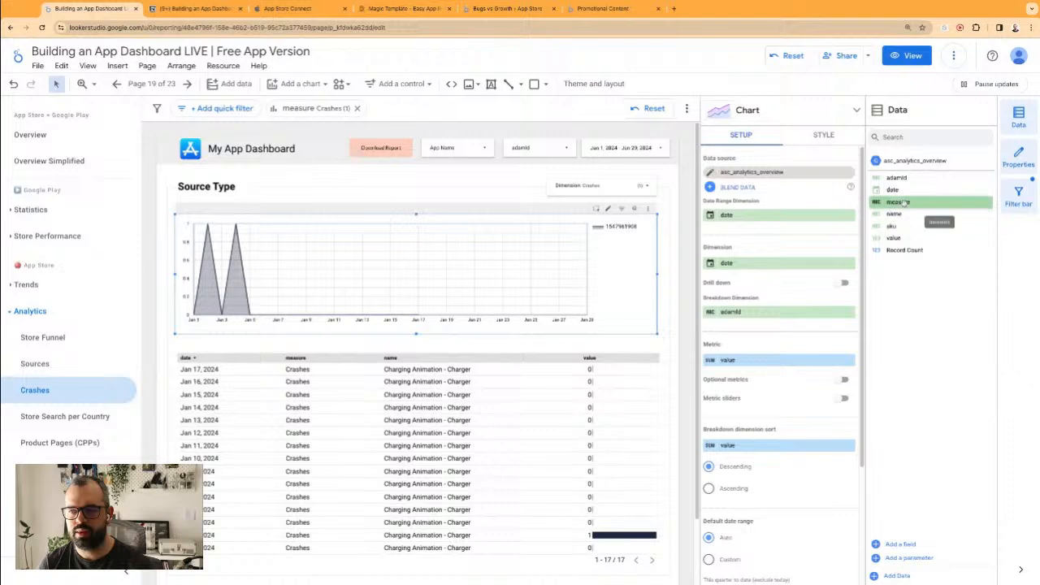
pyautogui.moveTo(898, 202); pyautogui.dragTo(778, 312)
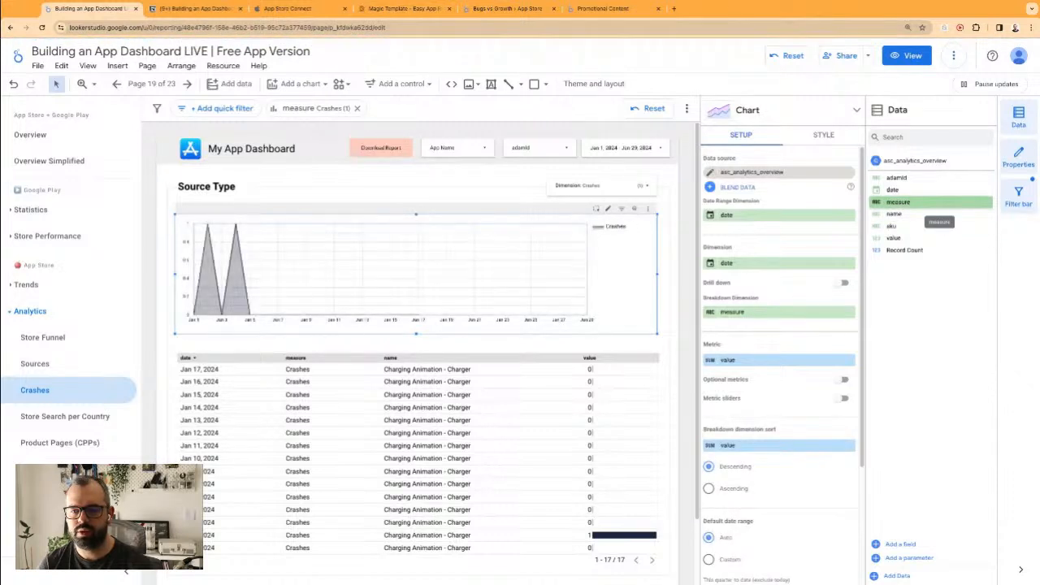
pyautogui.click(346, 189)
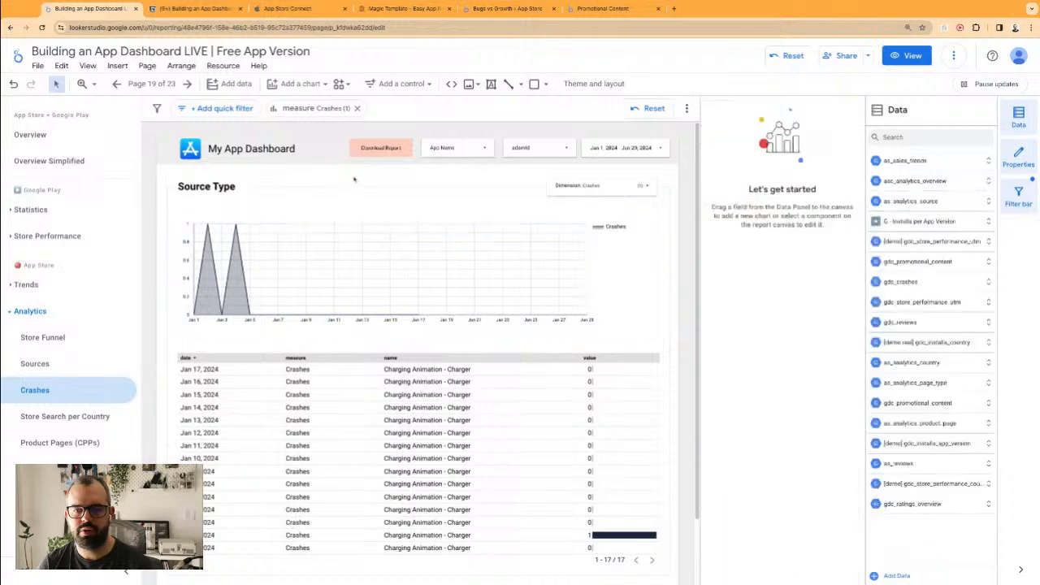
# - Delete the adamId drop-down control from the Crashes page header
pyautogui.click(638, 148)
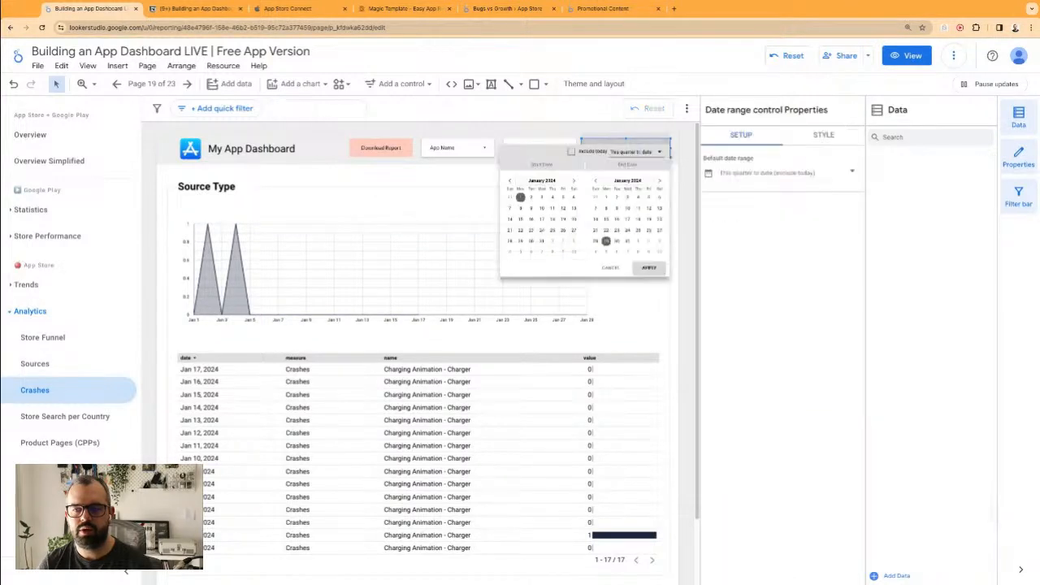
pyautogui.click(390, 186)
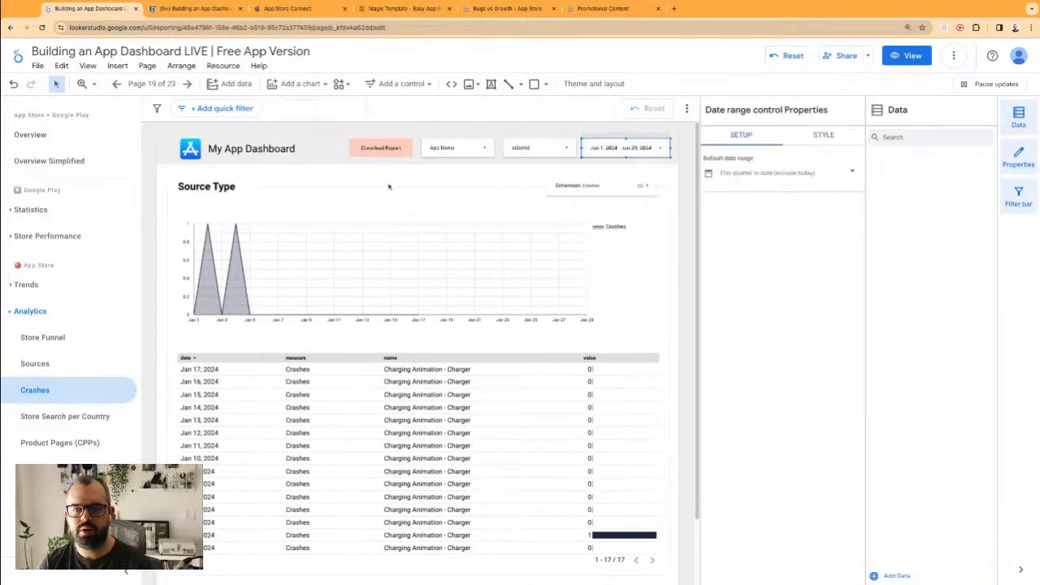
pyautogui.click(545, 147)
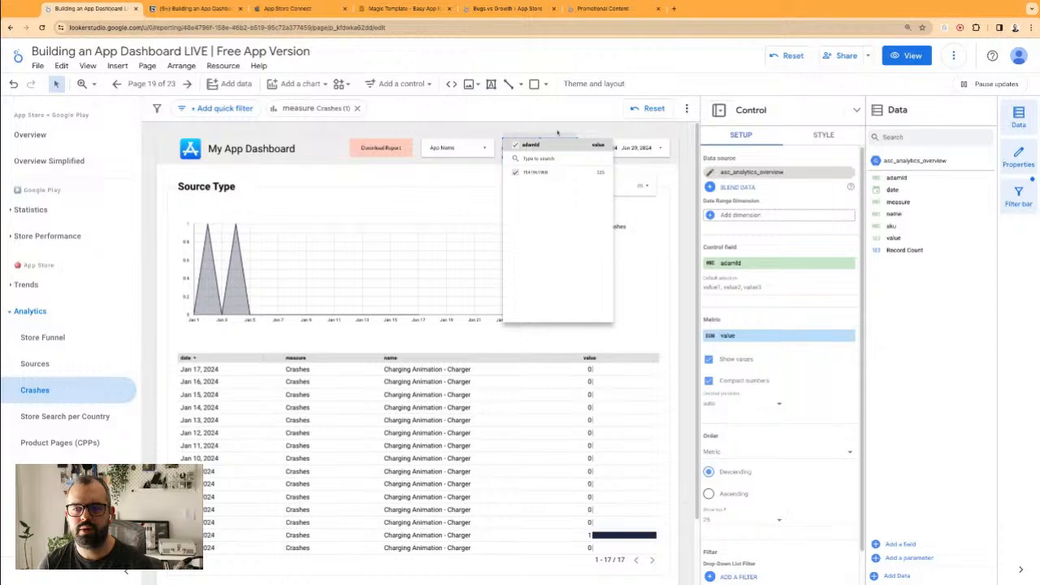
pyautogui.moveTo(899, 203); pyautogui.dragTo(912, 202)
pyautogui.press('Delete')
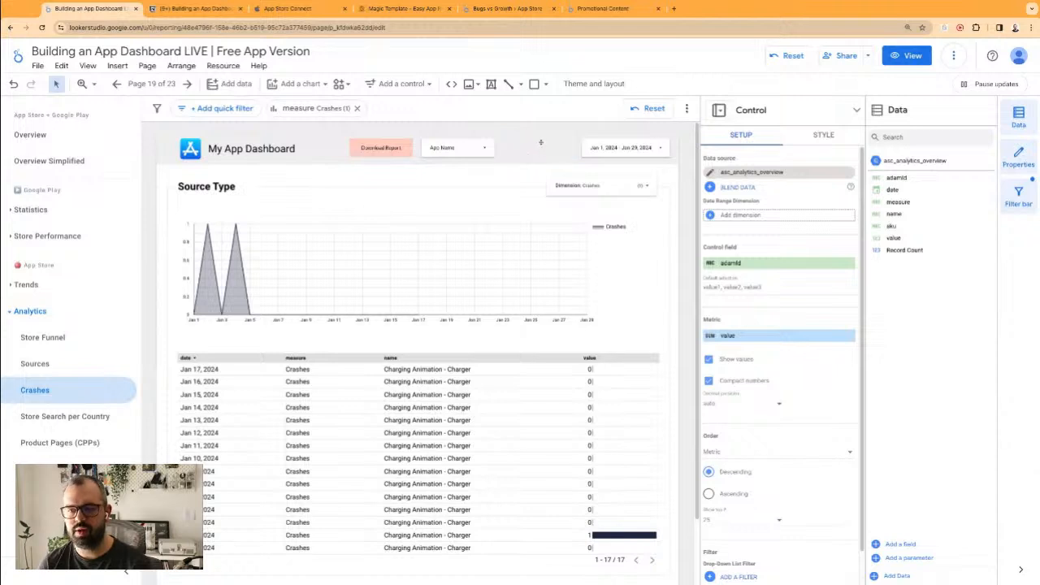
# - Move the App Name control and the Download Report button across to close the gap beside the date range control
pyautogui.click(462, 139)
pyautogui.click(467, 136)
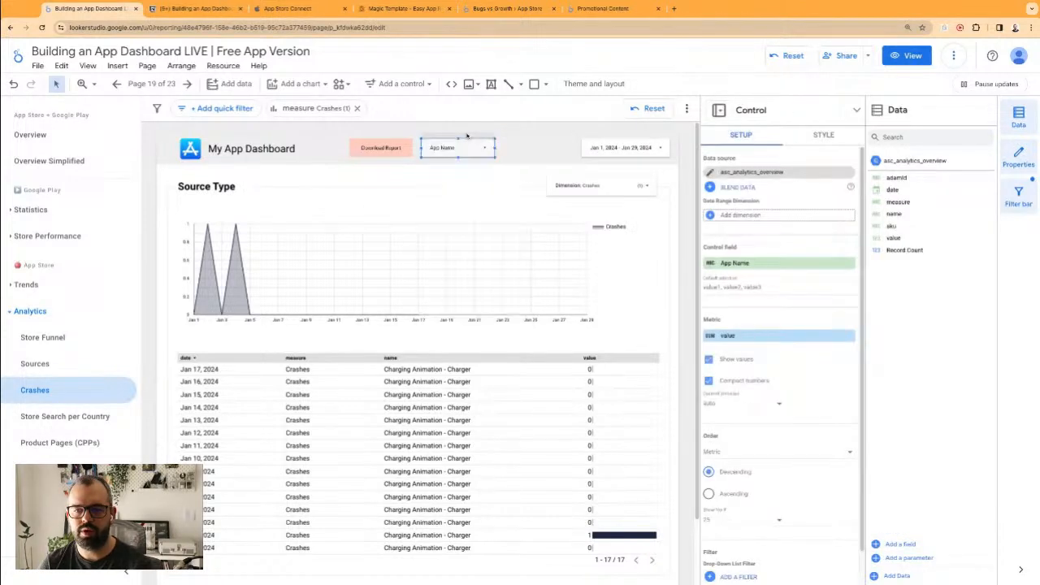
pyautogui.moveTo(469, 138); pyautogui.dragTo(536, 140)
pyautogui.moveTo(365, 139); pyautogui.dragTo(447, 142)
# - Move the Crashes page to the end of the Analytics section, after Page Type
pyautogui.click(37, 424)
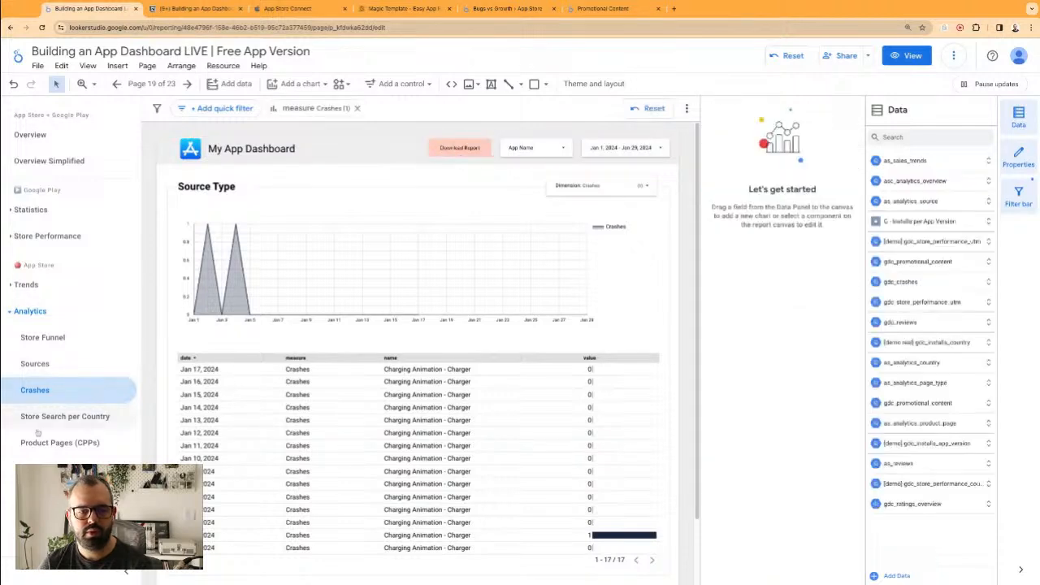
pyautogui.click(151, 84)
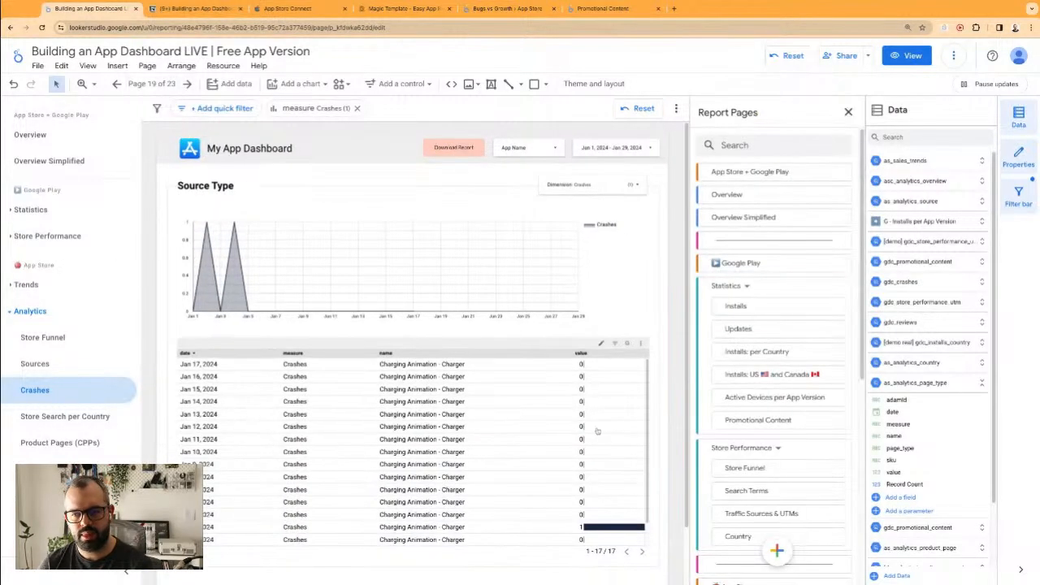
pyautogui.scroll(-5, 766, 455)
pyautogui.scroll(-5, 767, 456)
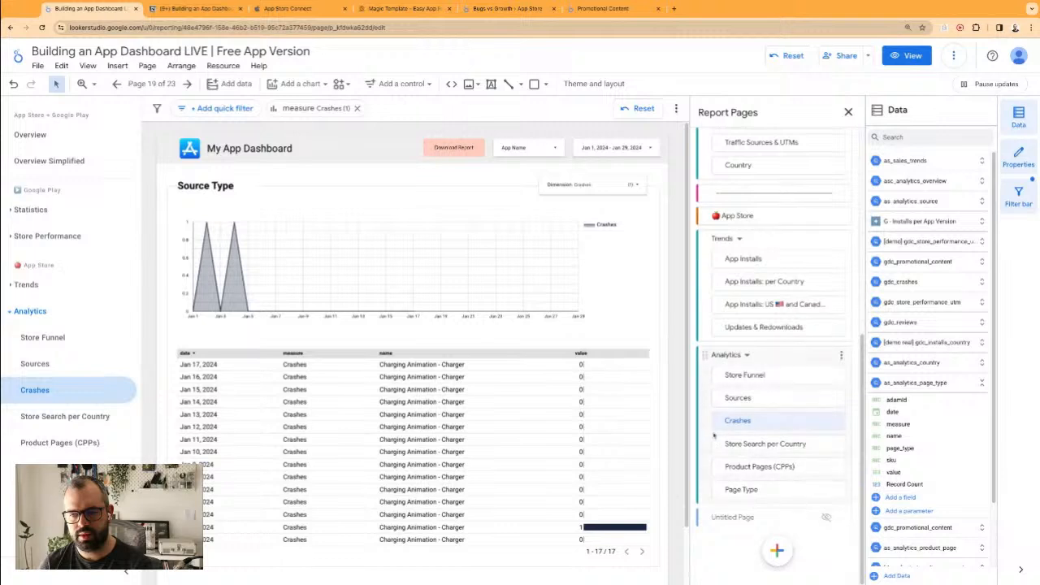
pyautogui.moveTo(715, 421); pyautogui.dragTo(716, 469)
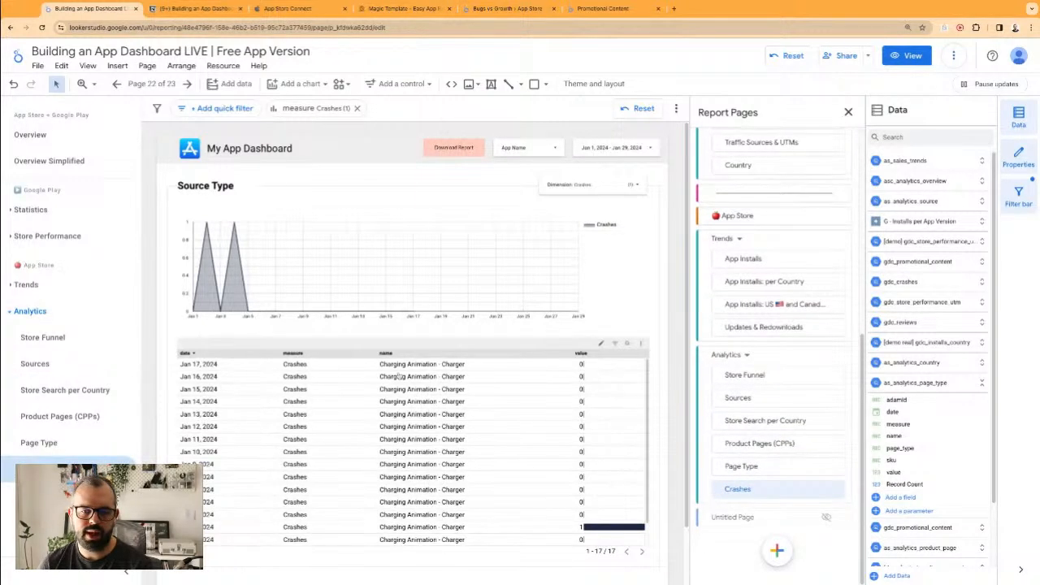
# - Remove the asc_analytics_overview data source from the table, time series chart, Dimension control and App Name control together
pyautogui.click(406, 399)
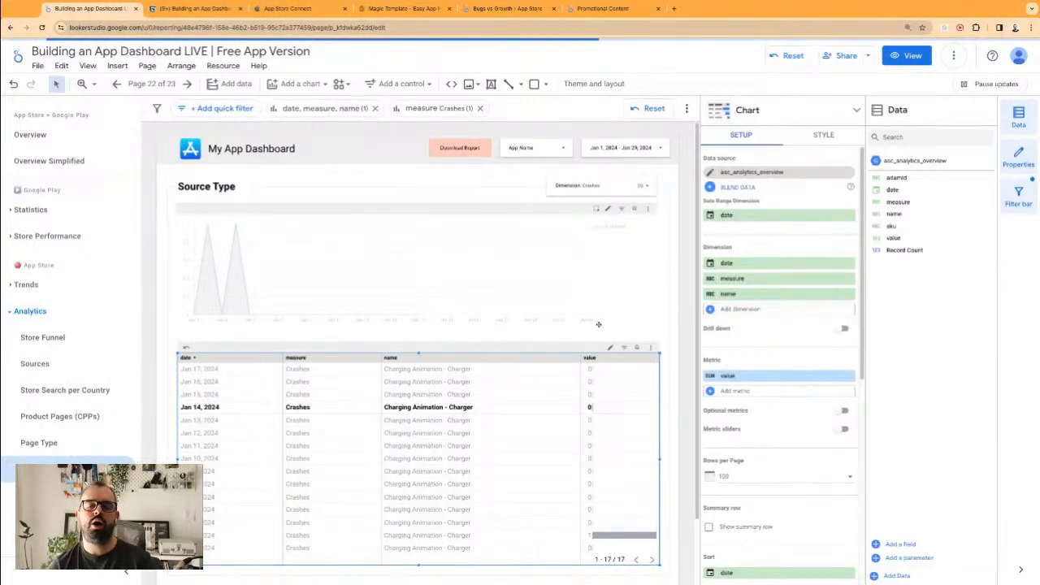
pyautogui.keyDown('shift'); pyautogui.click(416, 305); pyautogui.keyUp('shift')
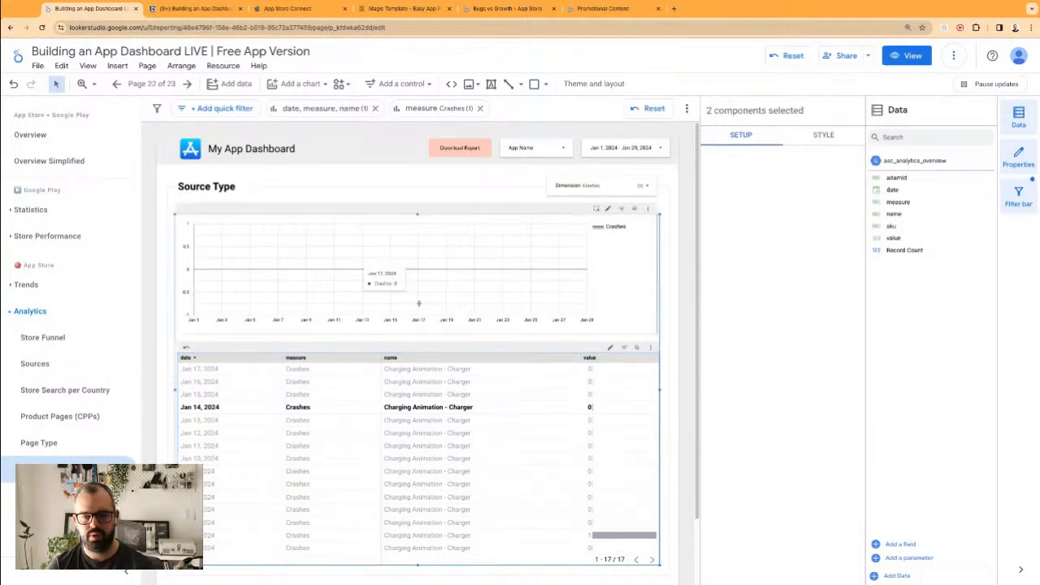
pyautogui.keyDown('shift'); pyautogui.click(591, 185); pyautogui.keyUp('shift')
pyautogui.click(549, 151)
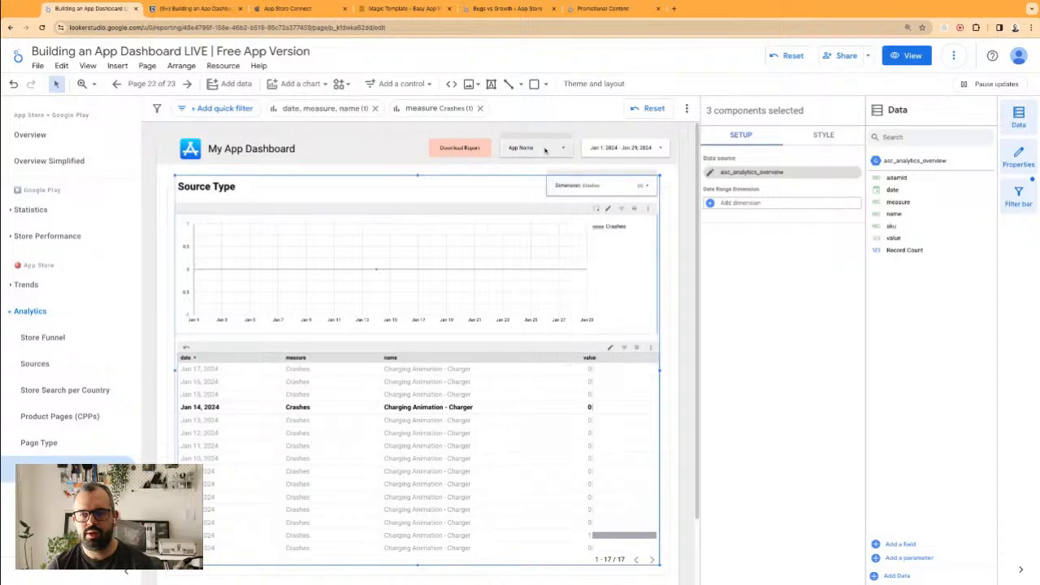
pyautogui.keyDown('shift'); pyautogui.click(547, 143); pyautogui.keyUp('shift')
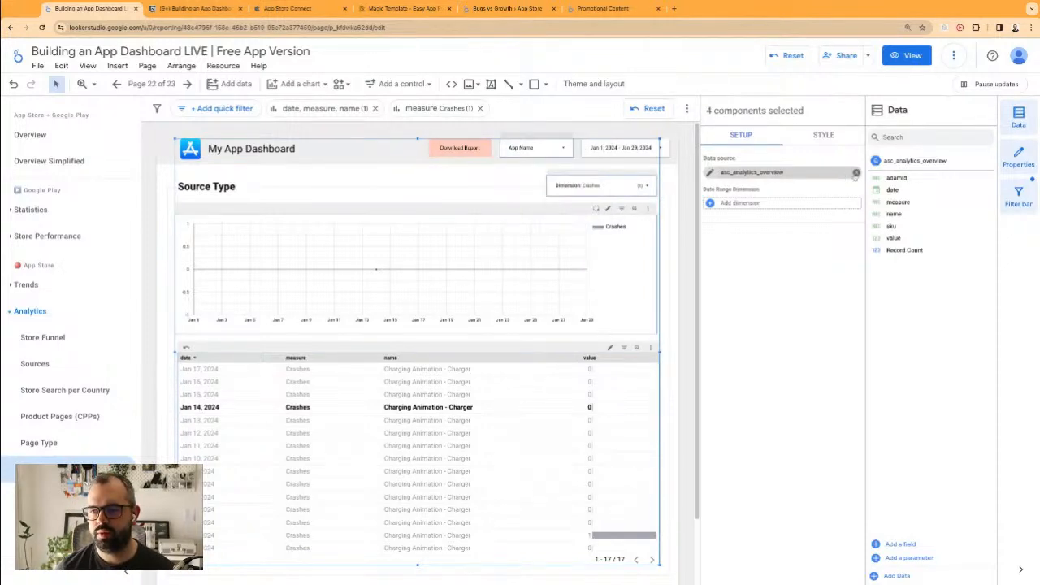
pyautogui.click(857, 172)
# - Connect the four components to the BigQuery table as_analytics_app_version from the demo_data dataset in the easy-app-reports project
pyautogui.click(799, 175)
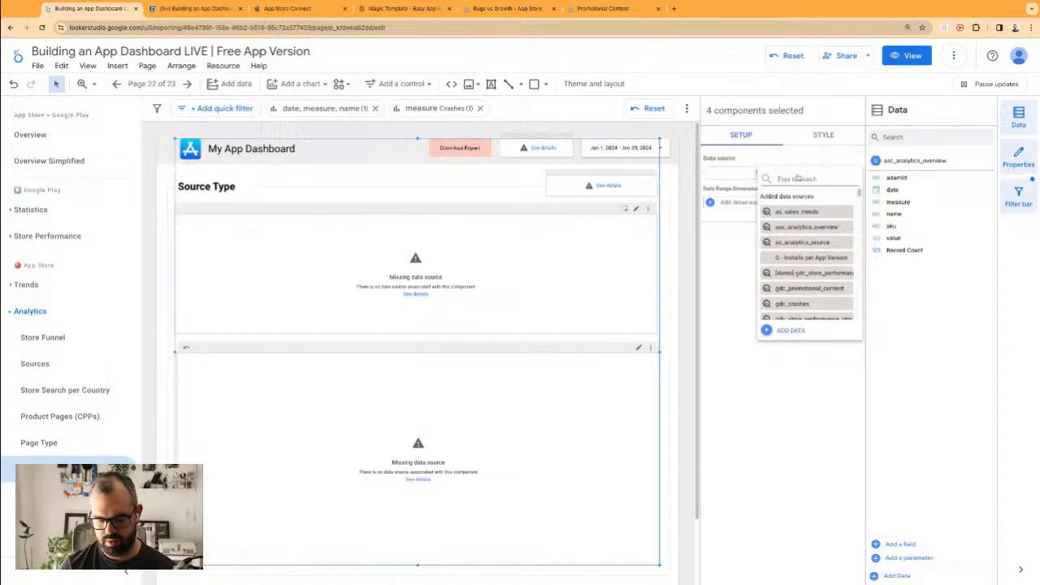
pyautogui.write('app')
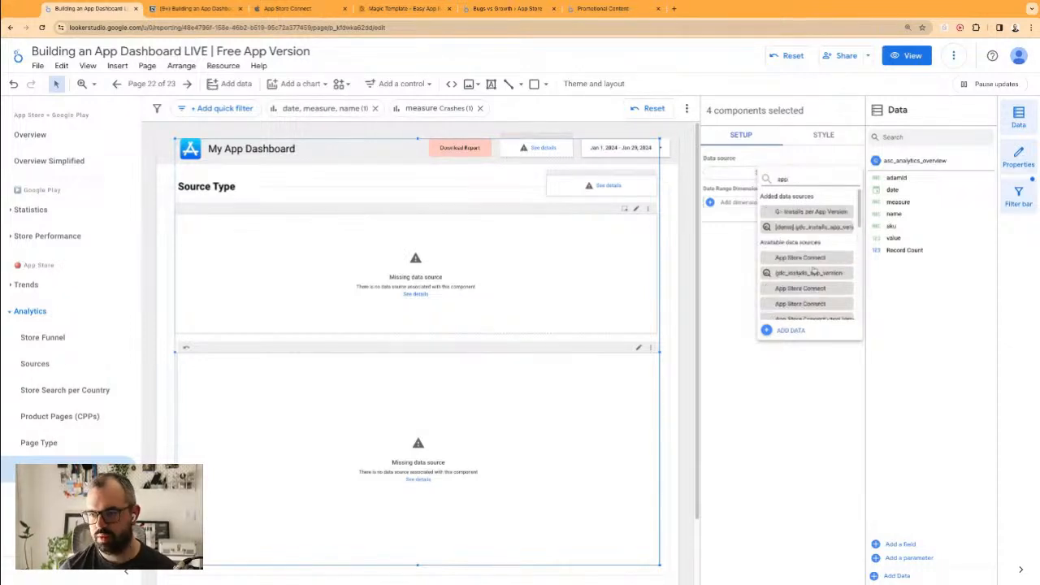
pyautogui.click(815, 332)
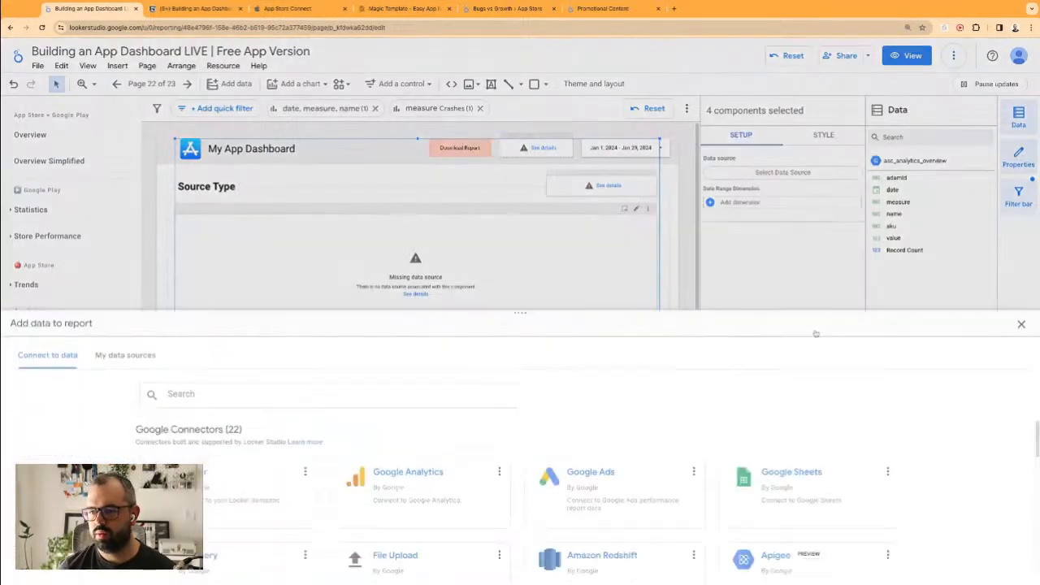
pyautogui.click(206, 424)
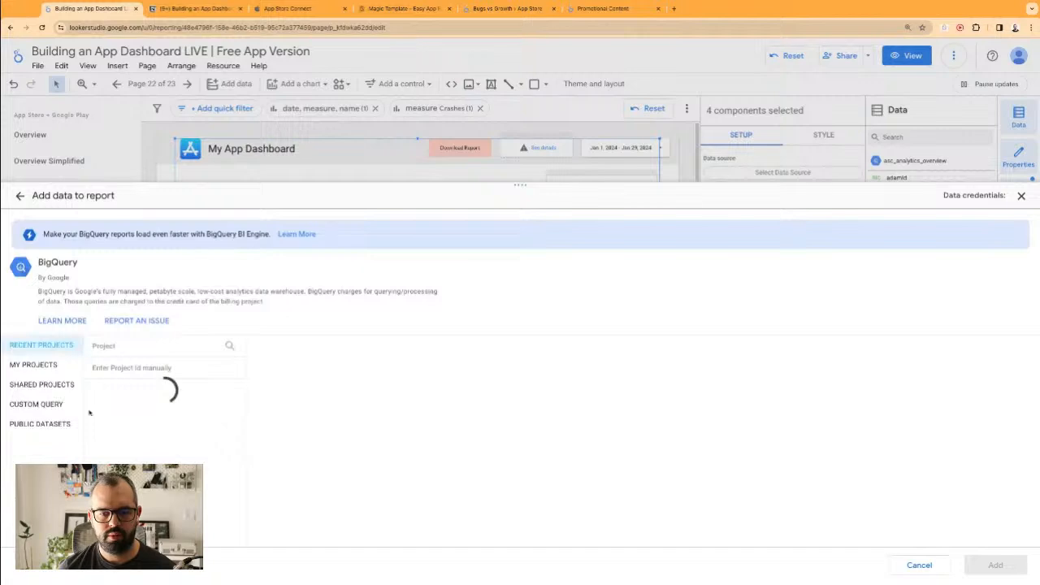
pyautogui.click(120, 385)
pyautogui.click(283, 365)
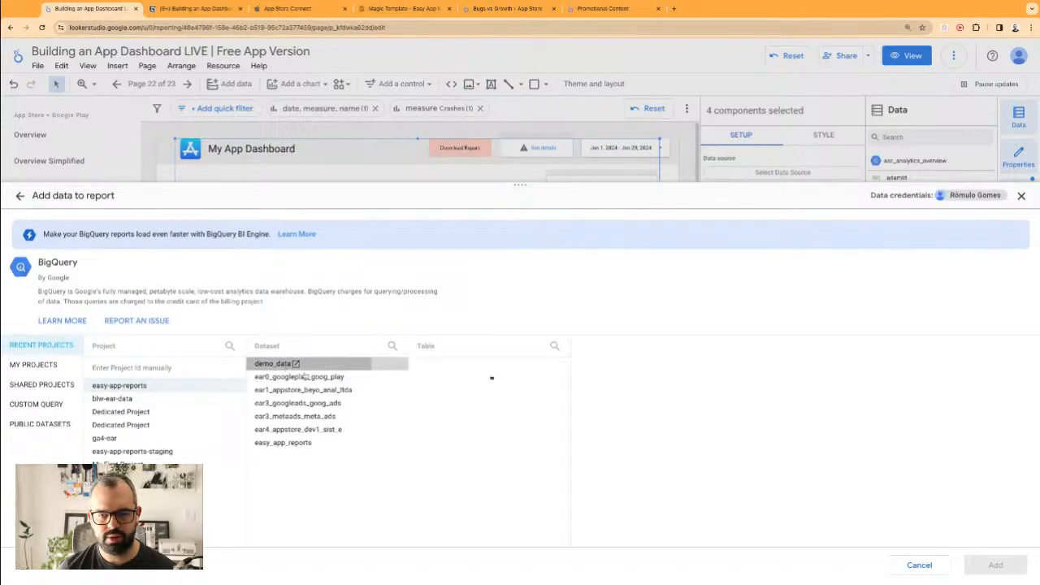
pyautogui.click(457, 364)
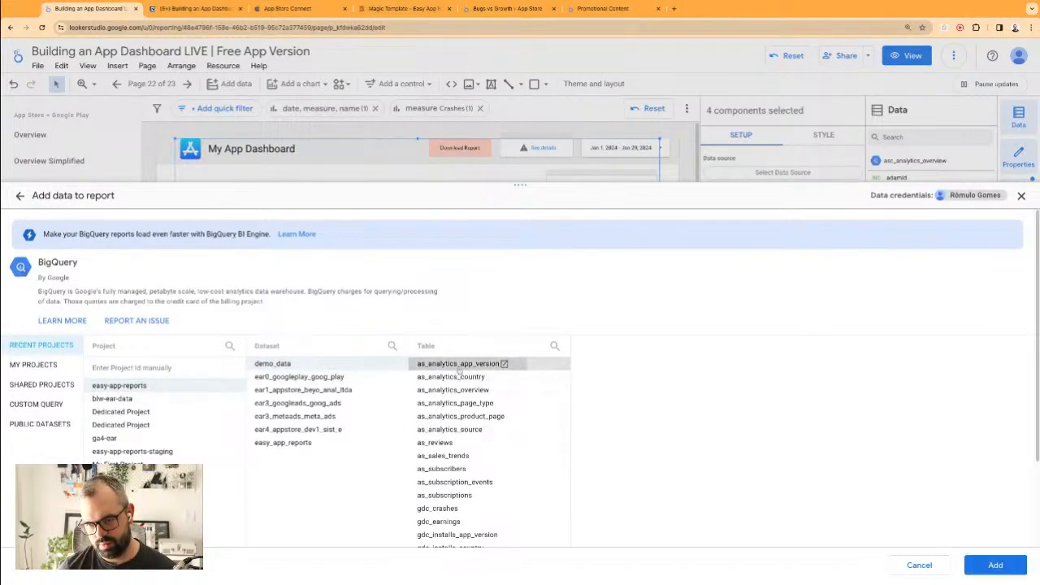
pyautogui.click(983, 565)
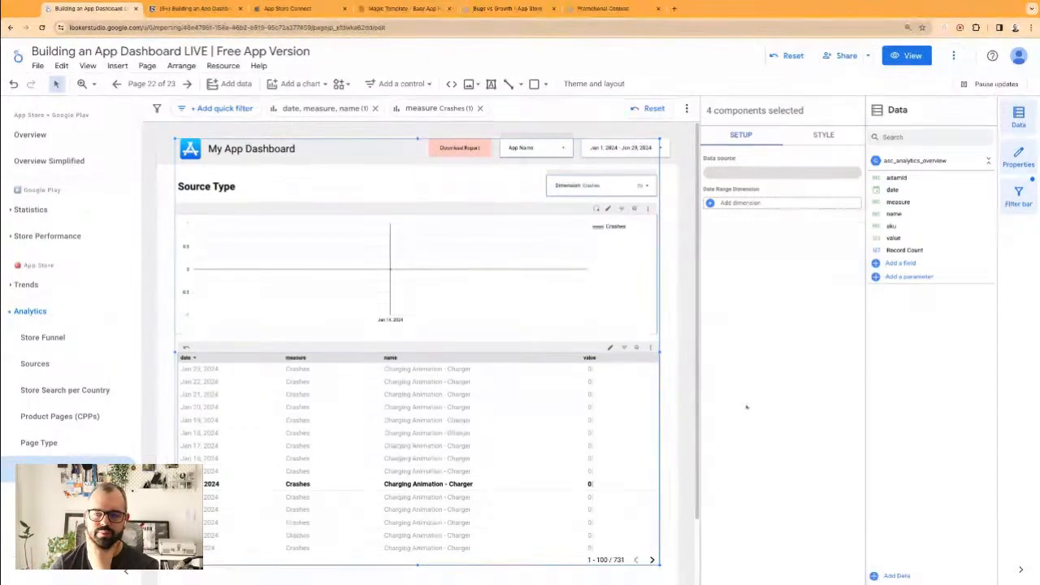
pyautogui.click(681, 323)
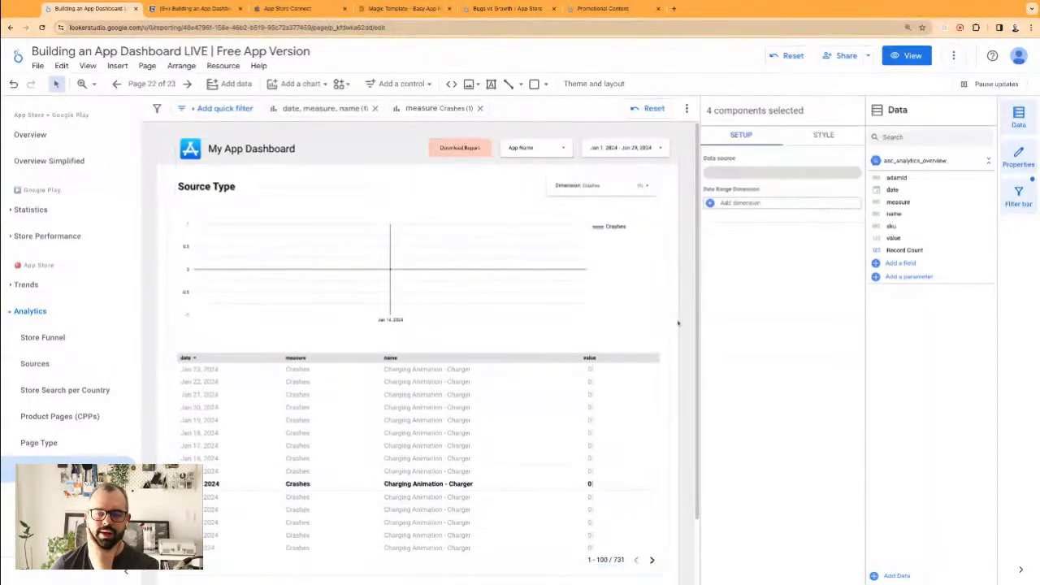
# - Replace the table's date dimension with app_version, place it after measure, and remove the name dimension
pyautogui.click(436, 490)
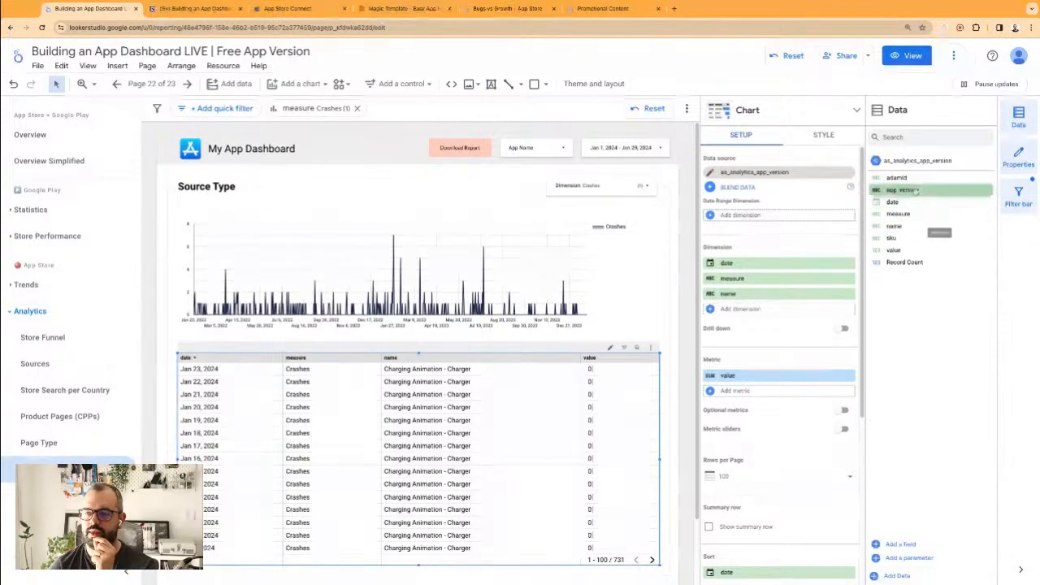
pyautogui.moveTo(917, 190); pyautogui.dragTo(742, 278)
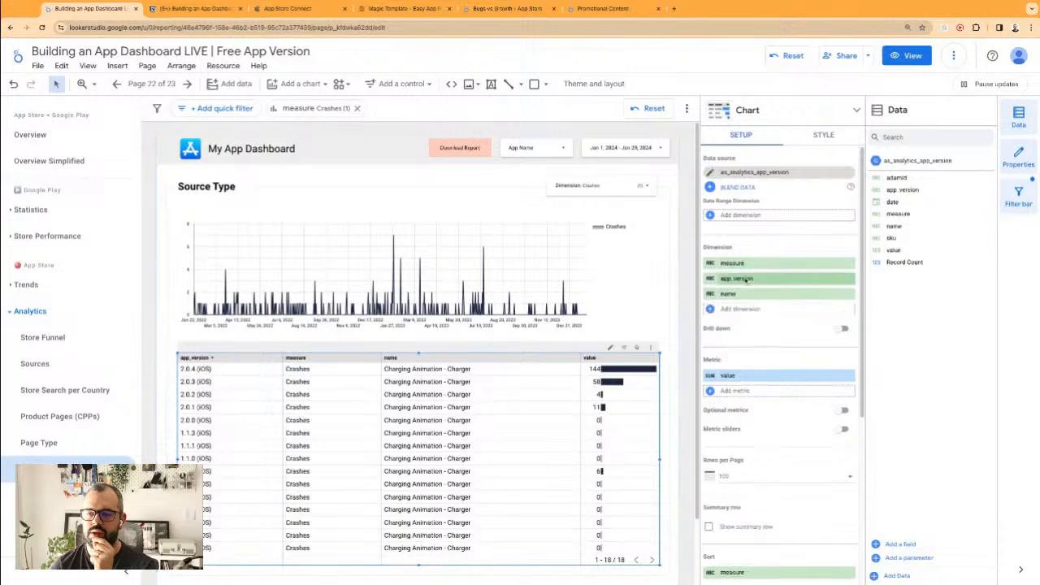
pyautogui.click(849, 293)
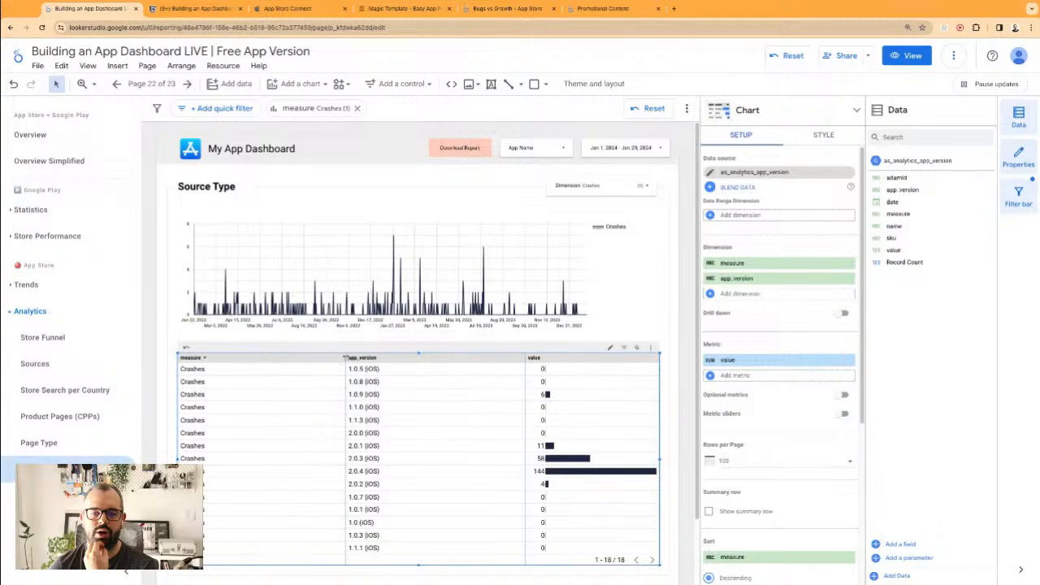
# - Narrow the table's measure and app_version columns, and set date as the table's date range dimension
pyautogui.moveTo(345, 358); pyautogui.dragTo(290, 368)
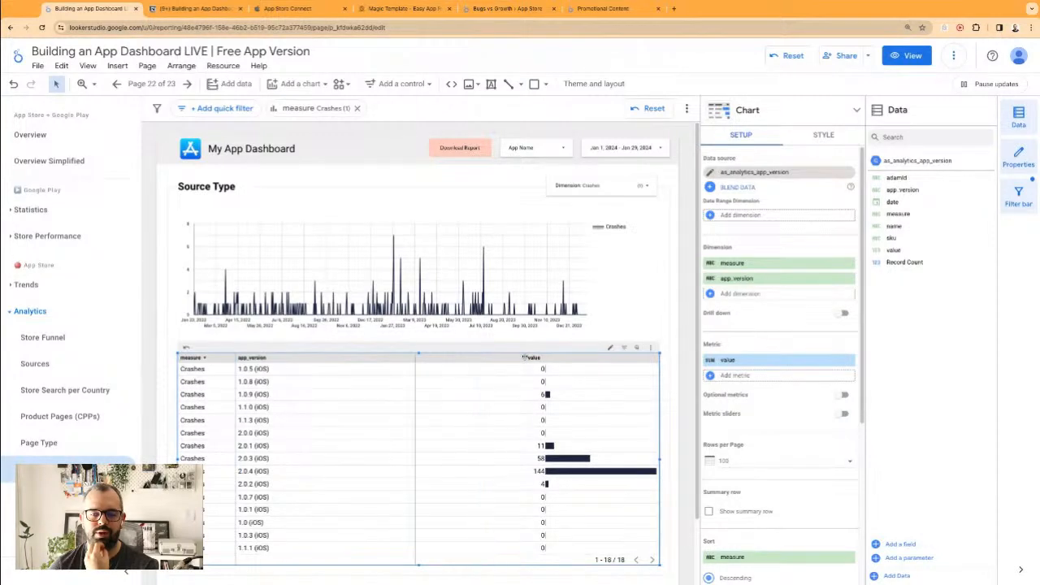
pyautogui.moveTo(415, 358); pyautogui.dragTo(321, 358)
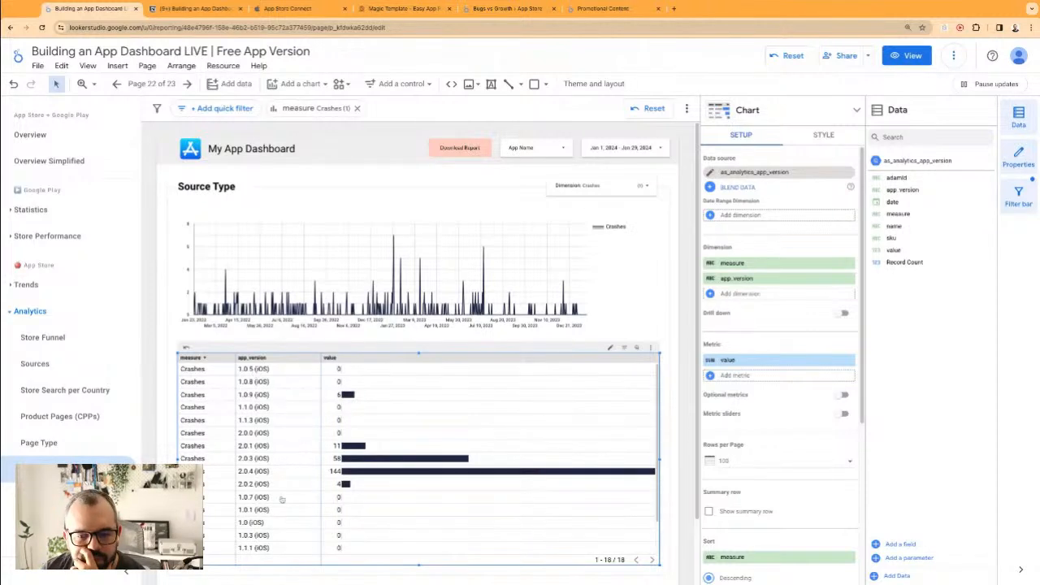
pyautogui.scroll(-1, 279, 488)
pyautogui.scroll(1, 284, 454)
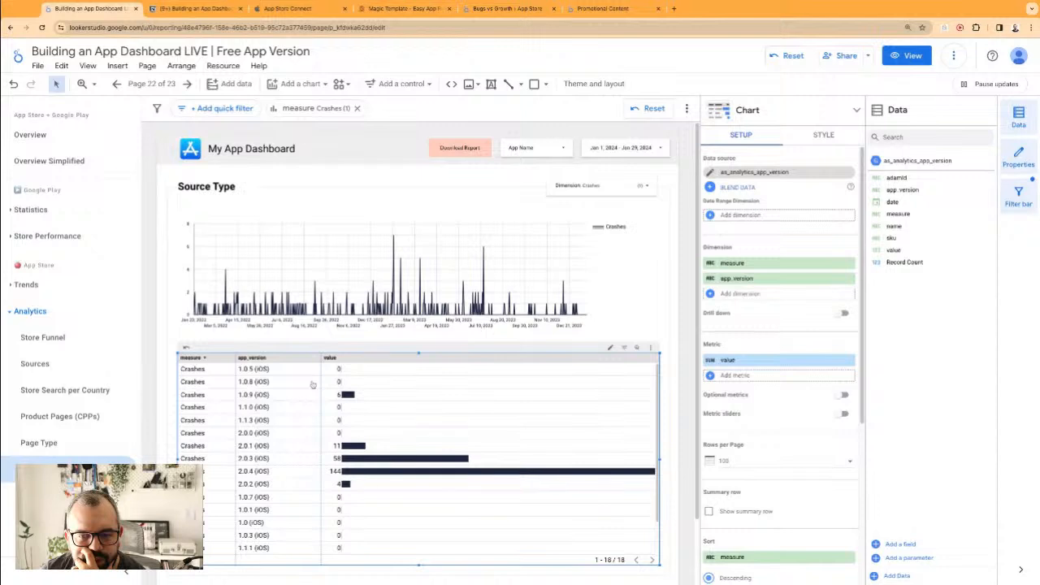
pyautogui.click(772, 217)
pyautogui.click(772, 254)
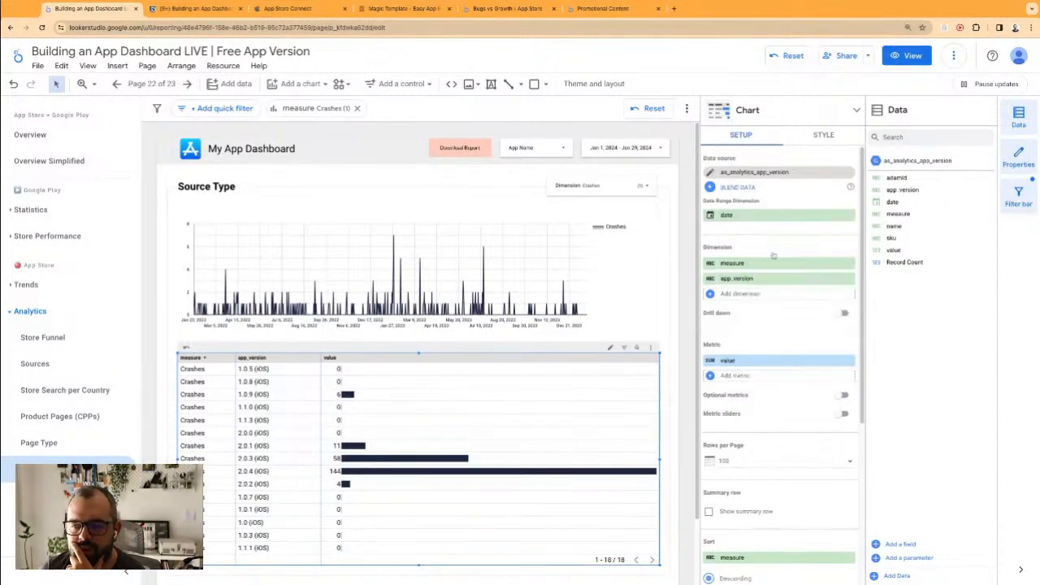
# - Set the page's date range control to default to Last year
pyautogui.click(630, 148)
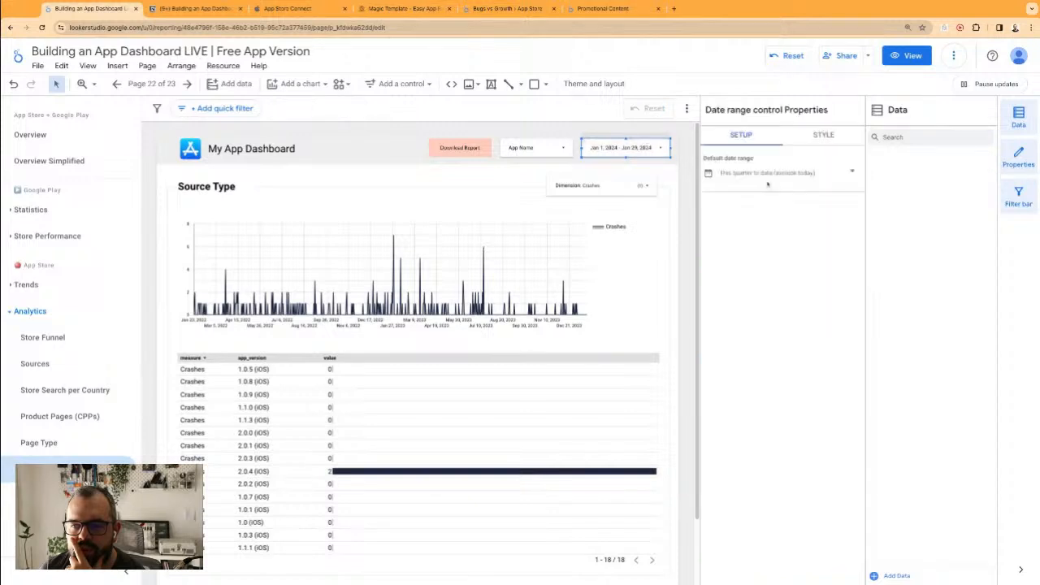
pyautogui.click(768, 178)
pyautogui.click(786, 178)
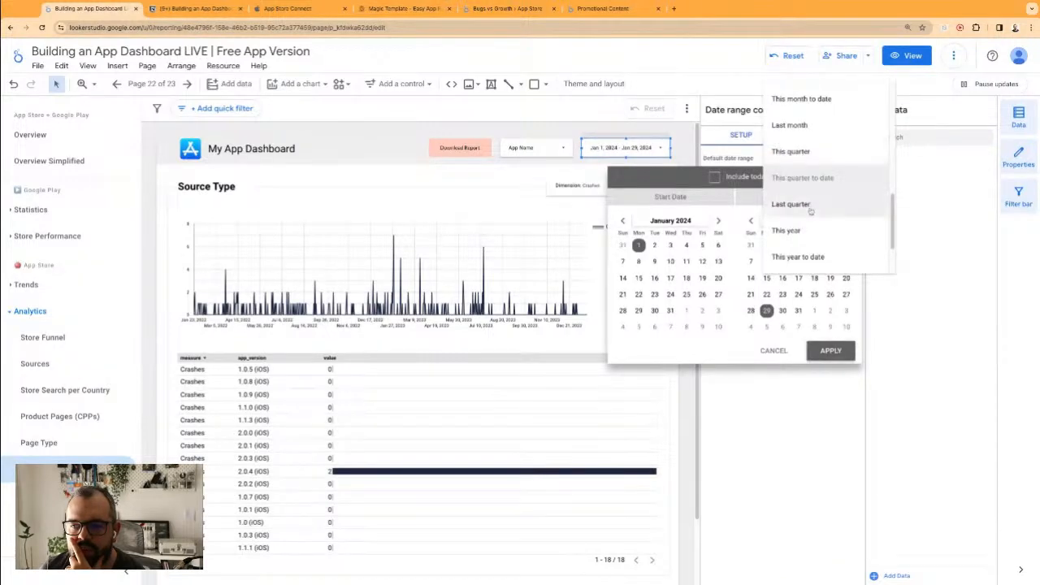
pyautogui.scroll(-2, 813, 187)
pyautogui.scroll(5, 813, 189)
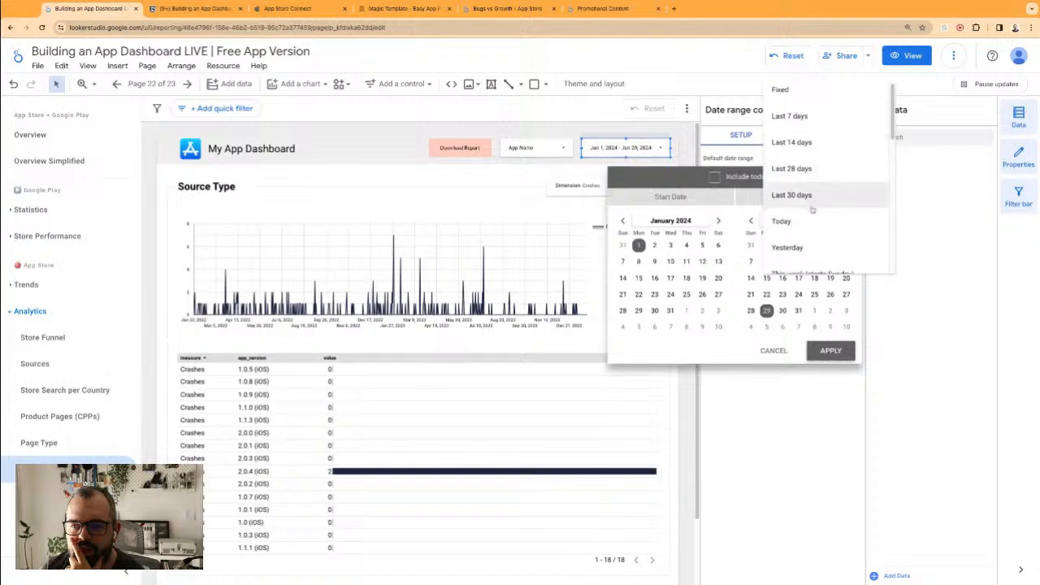
pyautogui.scroll(-3, 817, 195)
pyautogui.scroll(-4, 822, 202)
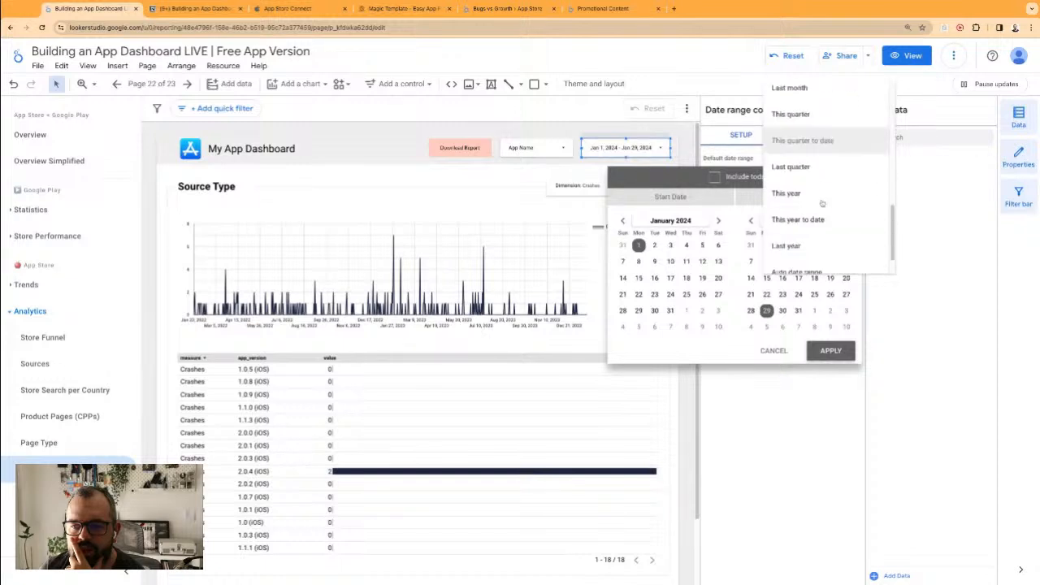
pyautogui.click(802, 246)
pyautogui.click(830, 353)
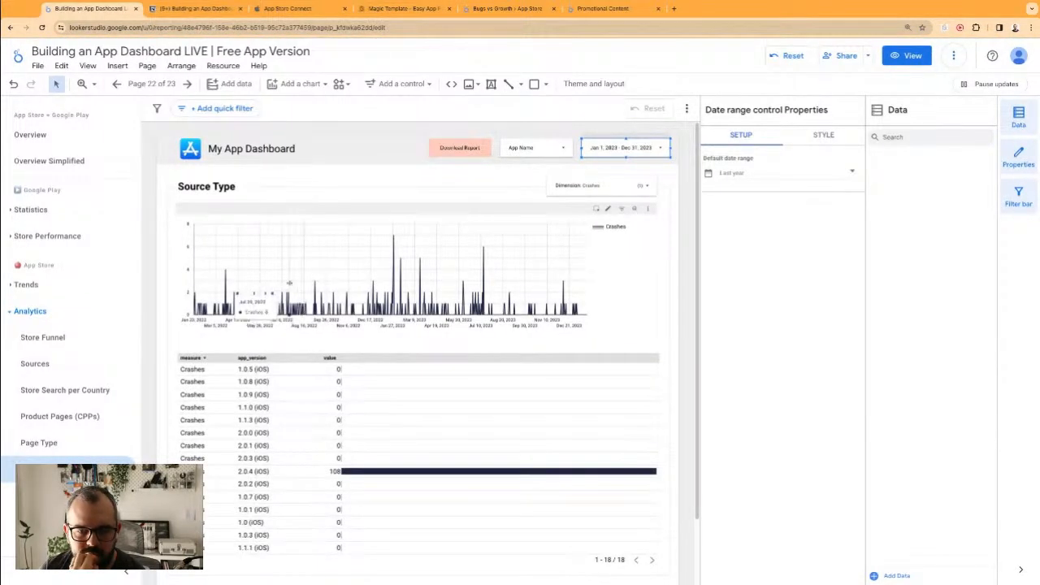
pyautogui.scroll(-1, 399, 441)
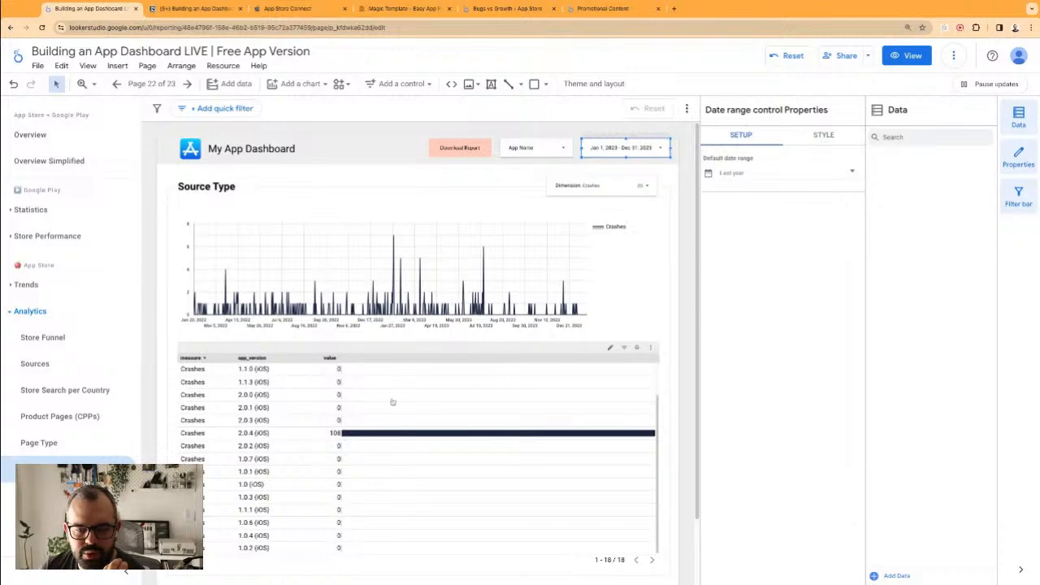
pyautogui.scroll(1, 391, 396)
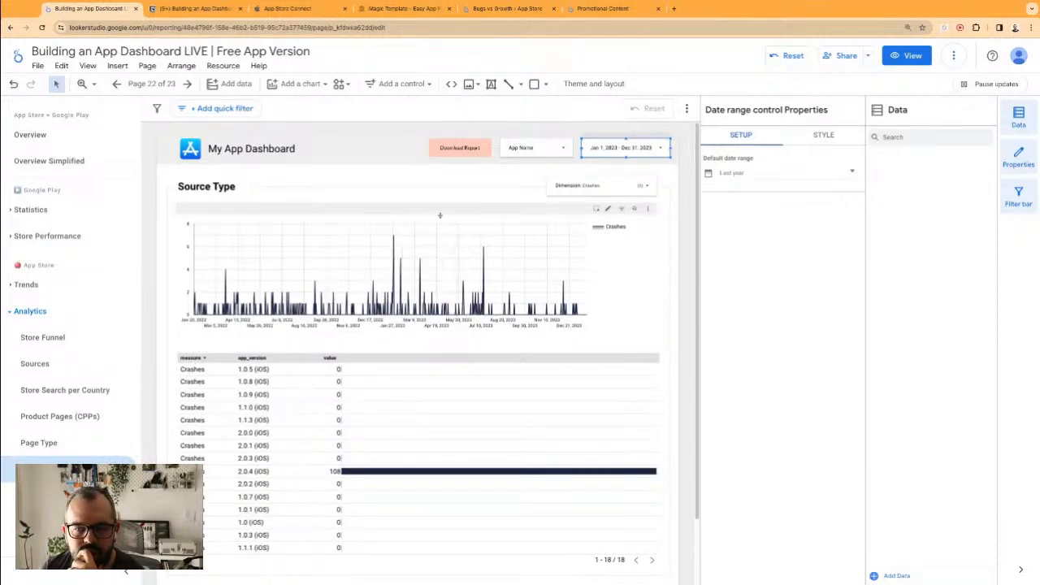
# - Break down the crashes time series chart by app_version instead of measure, and convert it to a stacked column chart
pyautogui.click(439, 215)
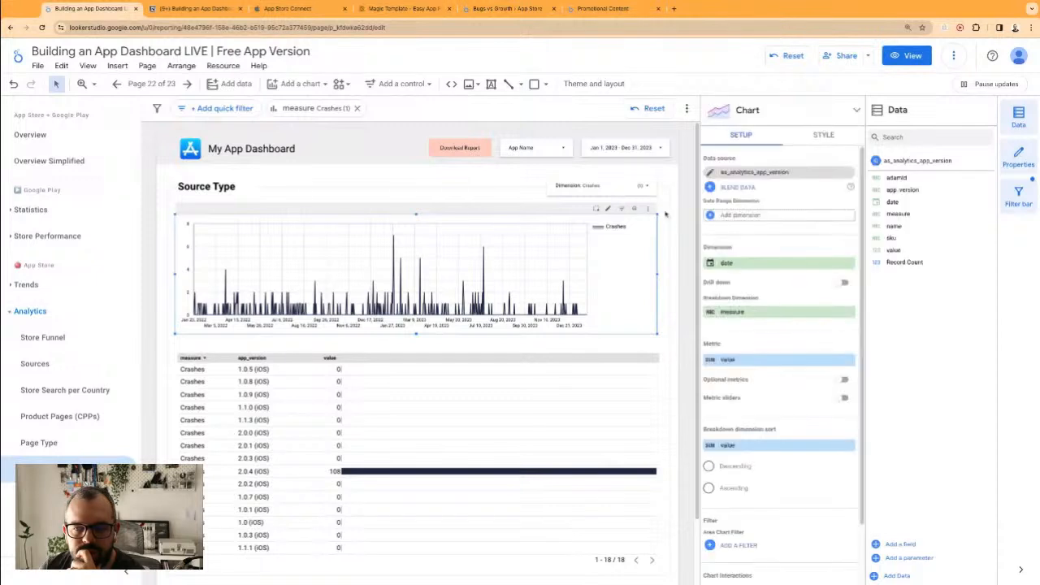
pyautogui.click(902, 190)
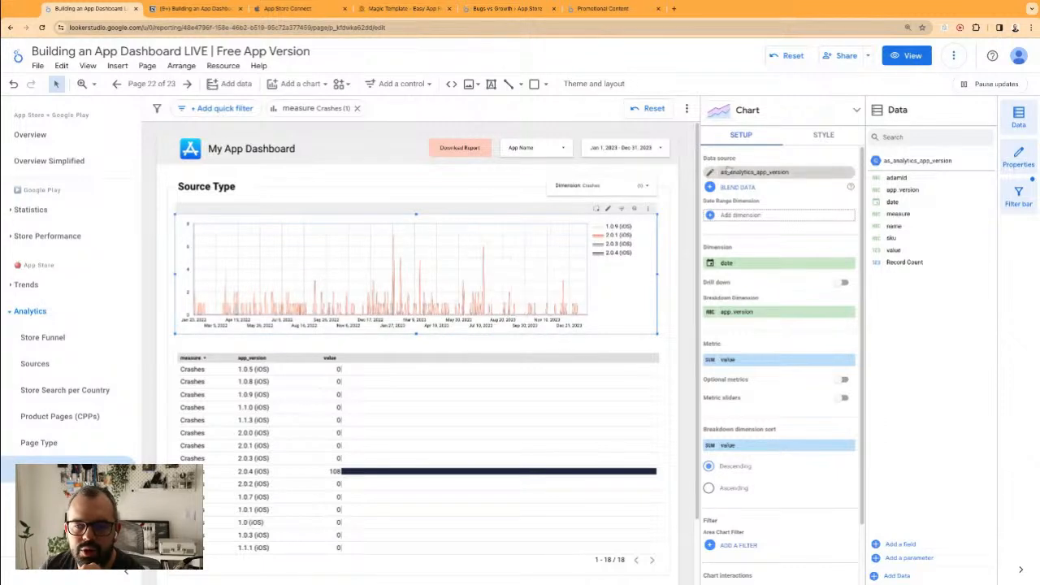
pyautogui.click(772, 119)
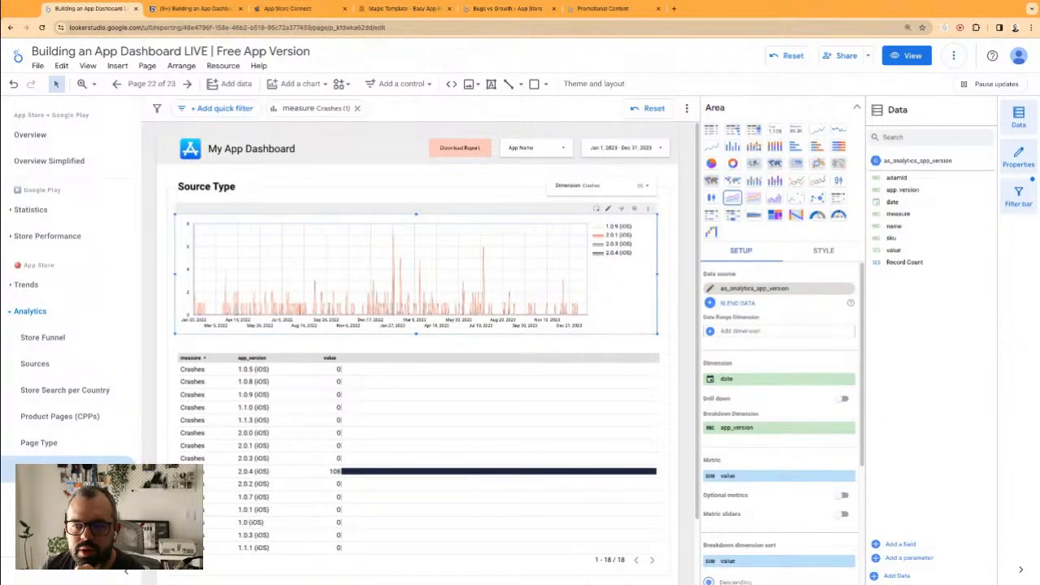
pyautogui.click(753, 147)
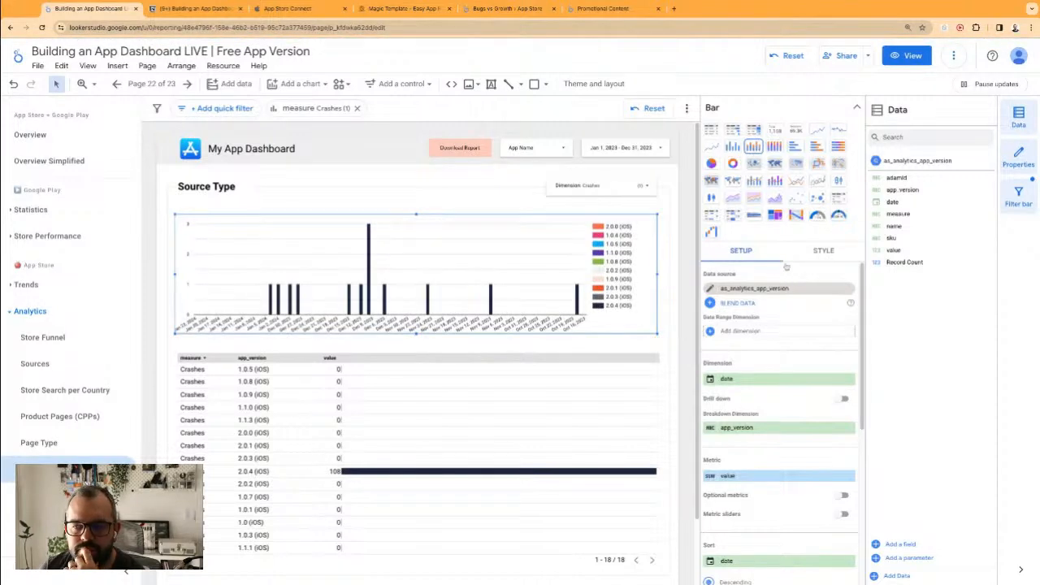
# - Limit the stacked column chart to 5 series
pyautogui.click(822, 251)
pyautogui.click(721, 342)
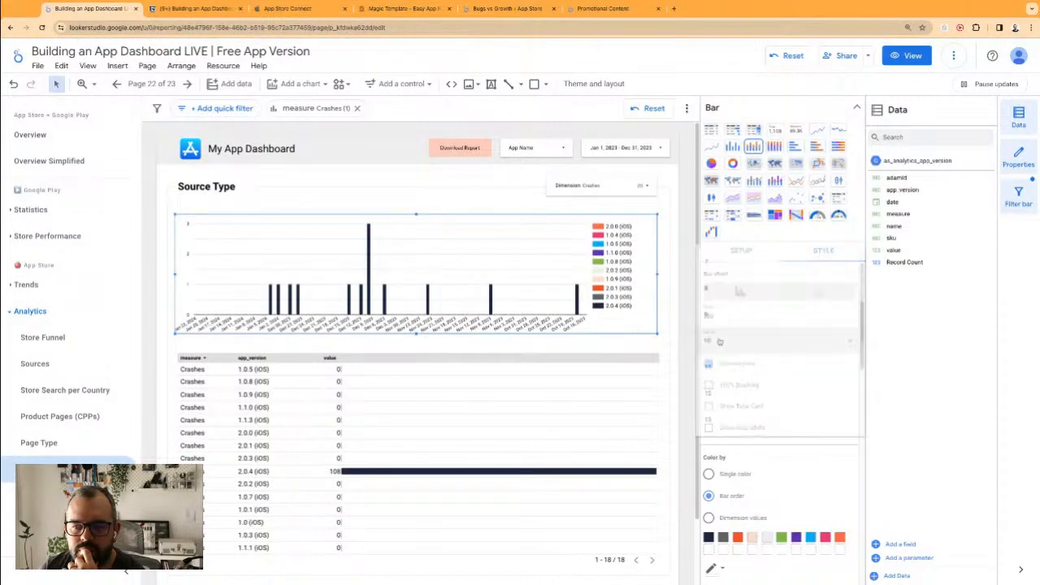
pyautogui.click(721, 366)
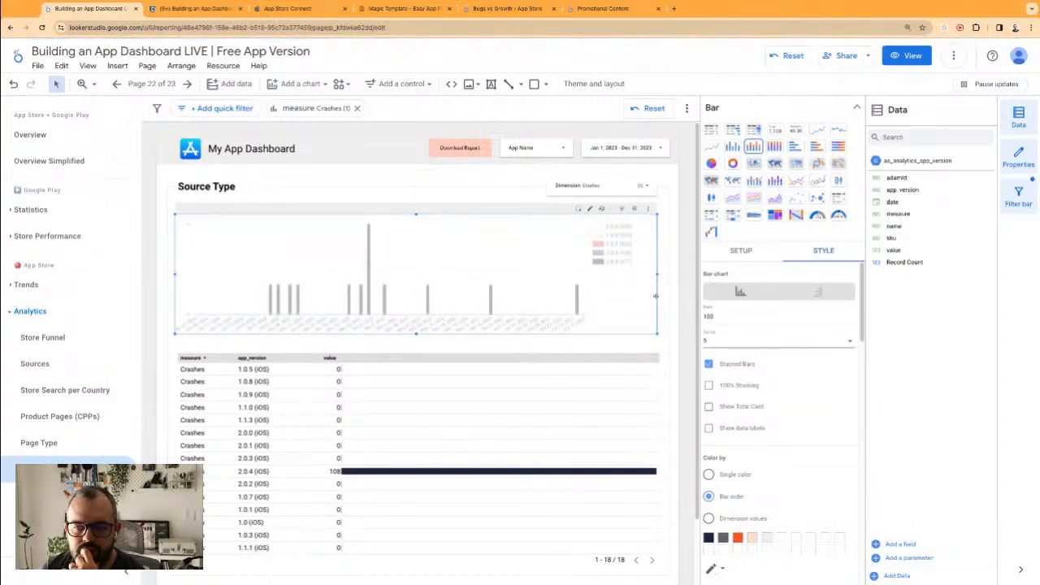
pyautogui.click(740, 252)
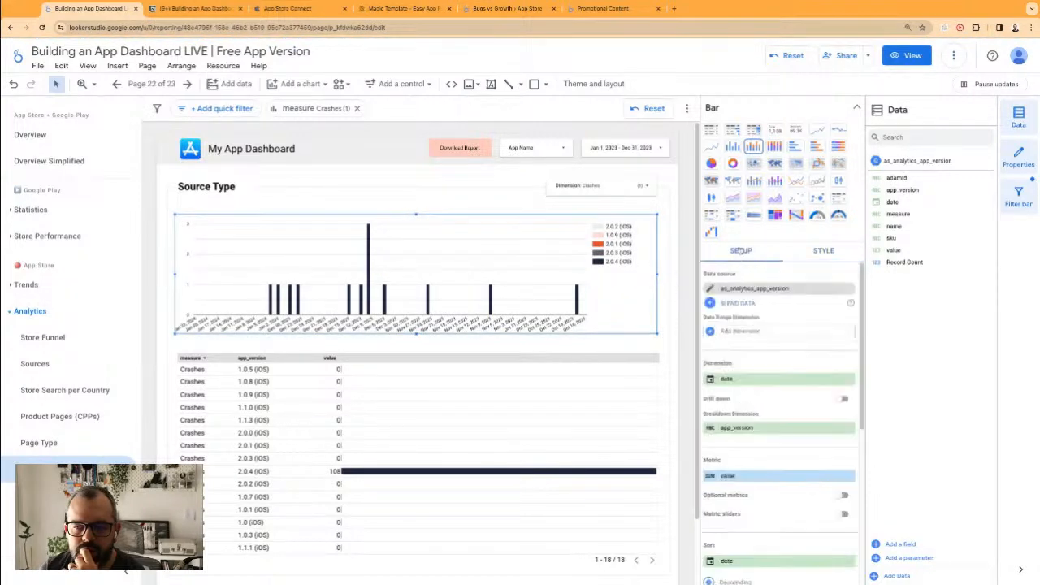
pyautogui.click(671, 302)
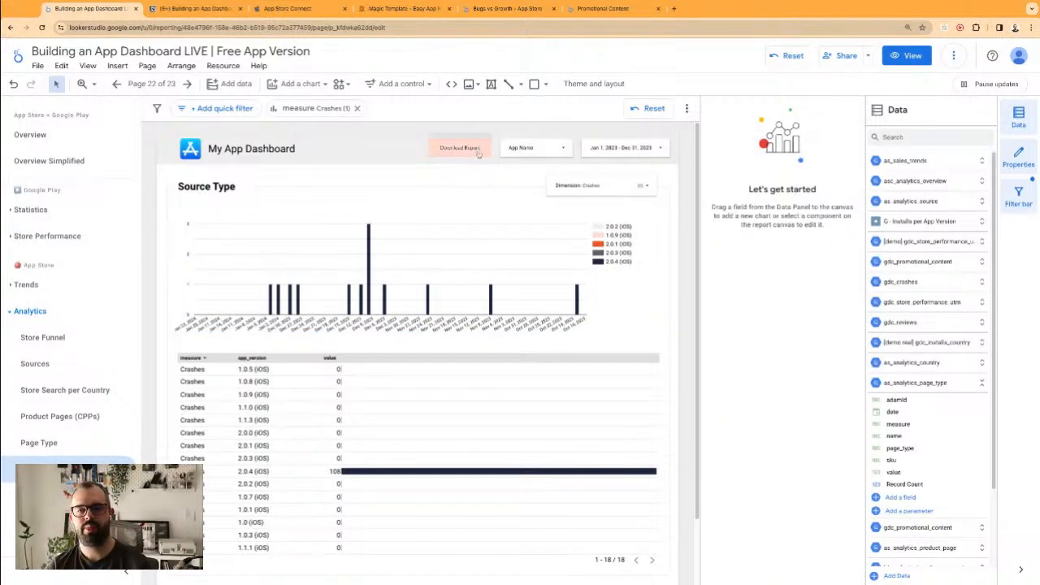
# - Shift the Download Report button and App Name control toward the title, and place a copy of App Name before the date range control
pyautogui.moveTo(477, 136); pyautogui.dragTo(394, 136)
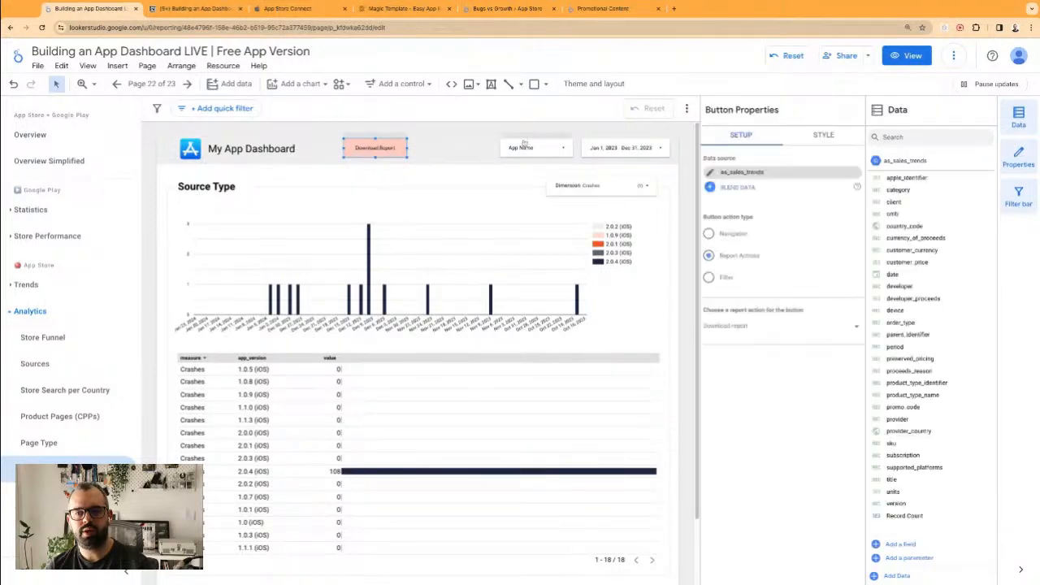
pyautogui.moveTo(529, 139); pyautogui.dragTo(449, 141)
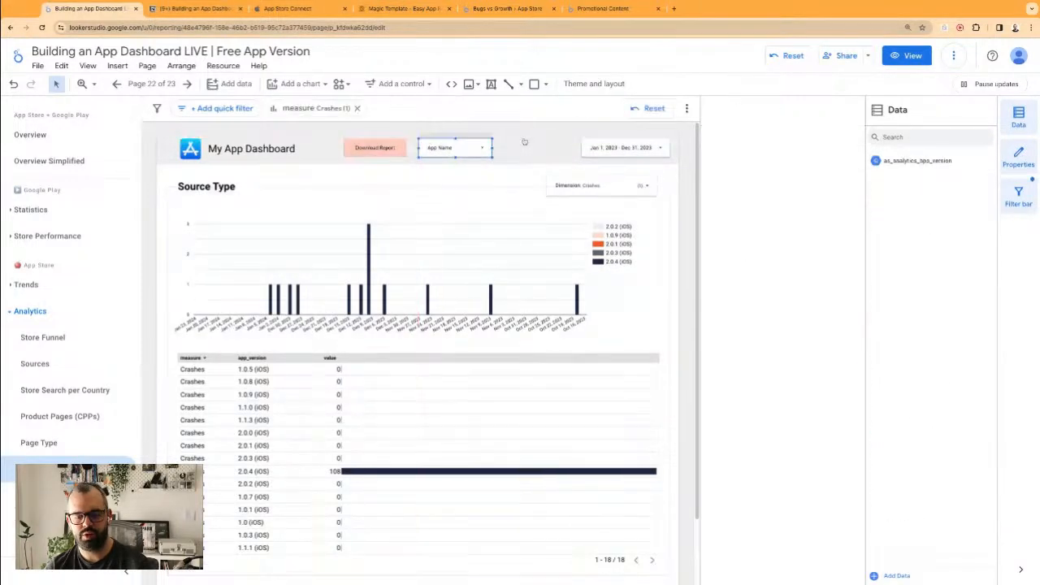
pyautogui.hotkey('ctrl', 'v')
pyautogui.press('Right')
pyautogui.press('Right')
pyautogui.press('Right')
pyautogui.press('Right')
pyautogui.press('Right')
pyautogui.press('Right')
pyautogui.press('Right')
pyautogui.press('Right')
pyautogui.press('Right')
pyautogui.press('Right')
pyautogui.press('Right')
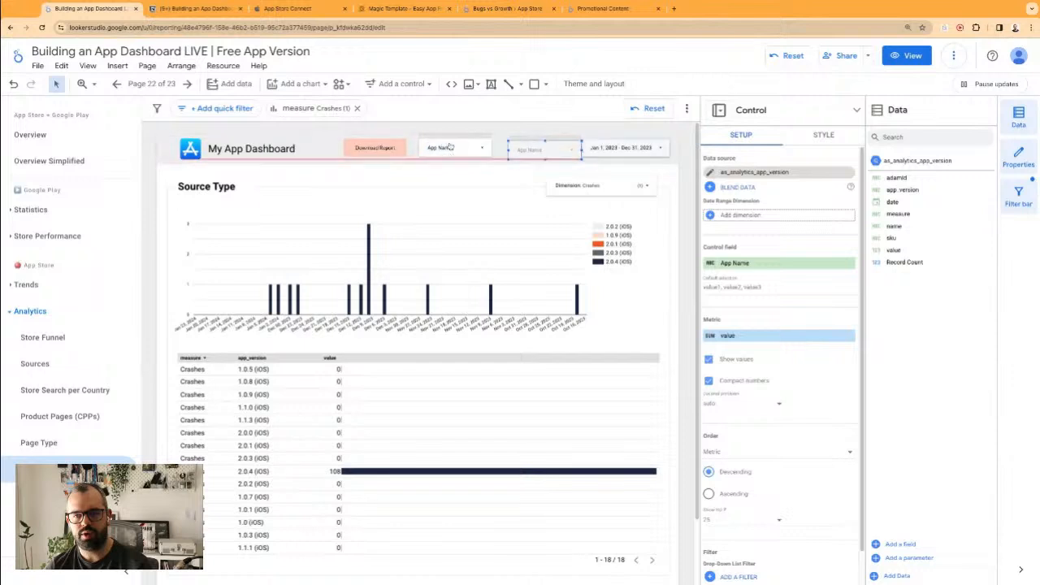
pyautogui.press('Up')
pyautogui.press('Up')
pyautogui.press('Down')
pyautogui.press('Left')
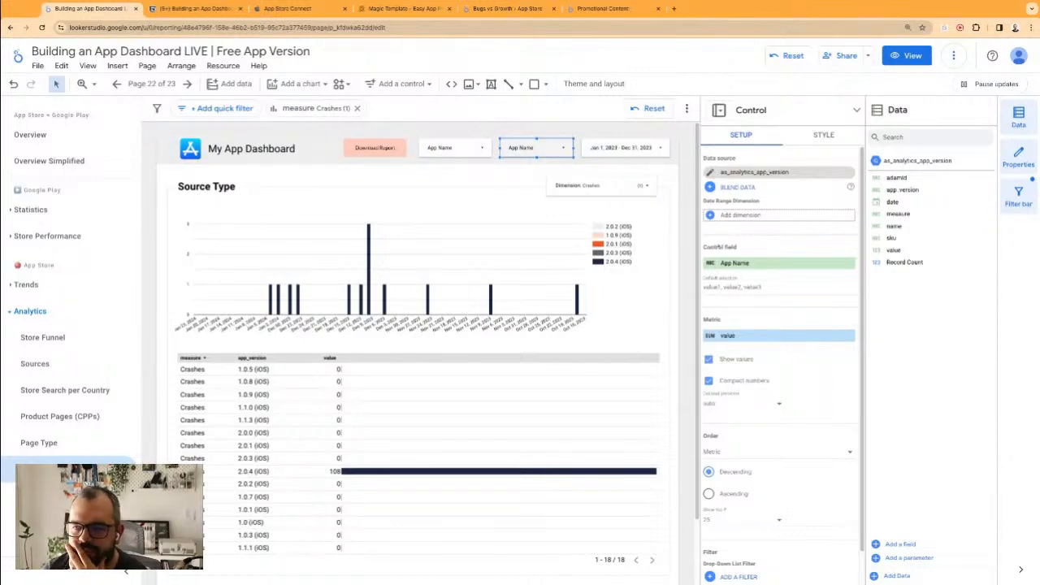
# - Set the copied control's field to app_version and rename the field App Version
pyautogui.click(780, 263)
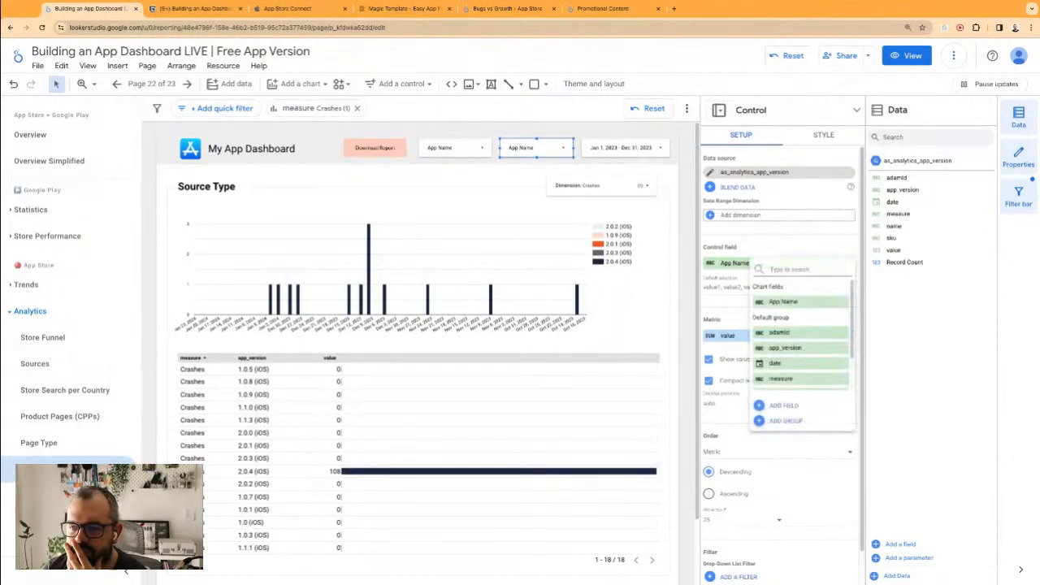
pyautogui.click(792, 347)
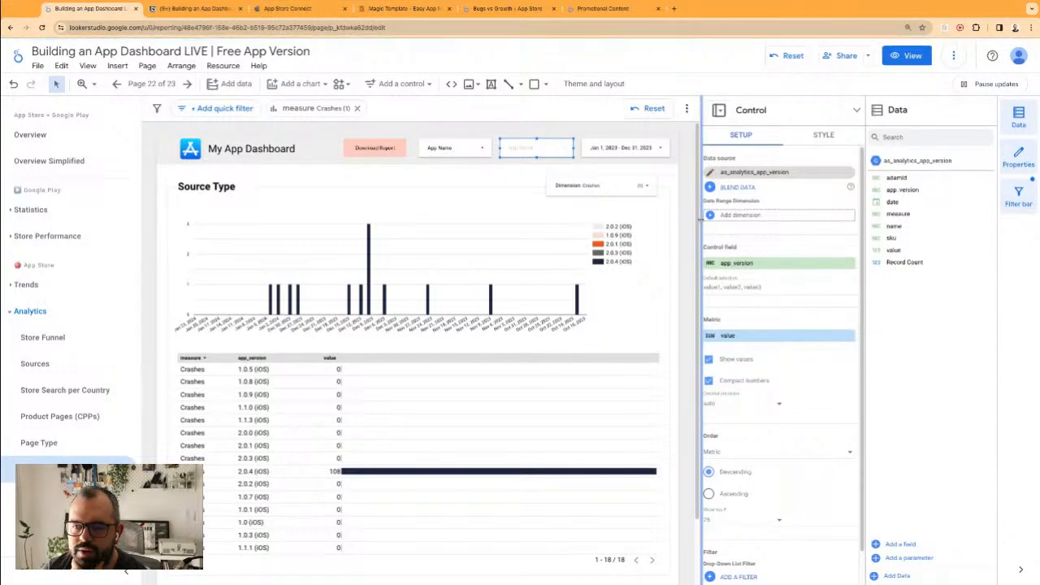
pyautogui.click(710, 264)
pyautogui.write('Ap')
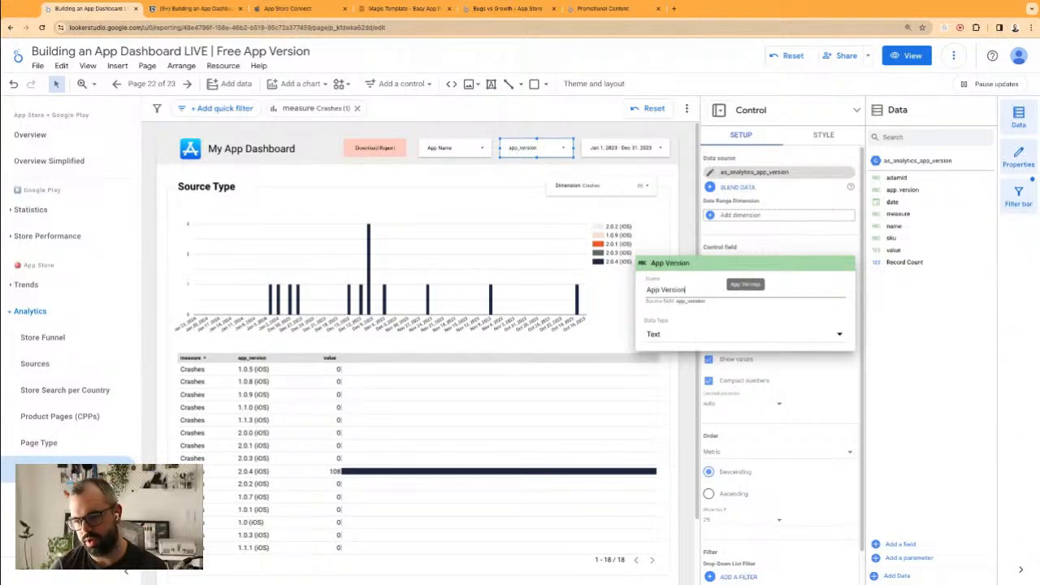
pyautogui.write('p Version')
pyautogui.press('Return')
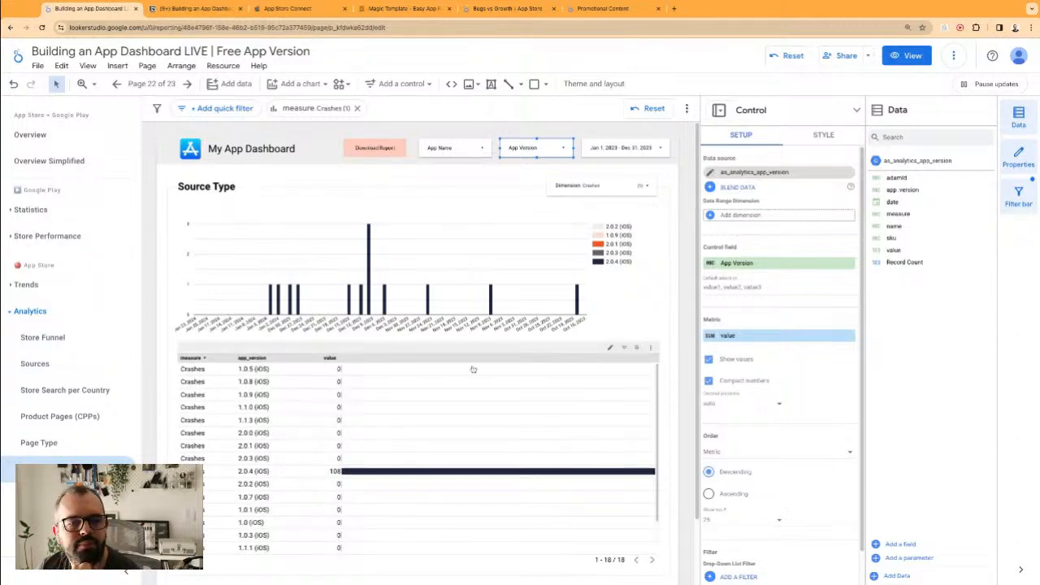
pyautogui.click(676, 321)
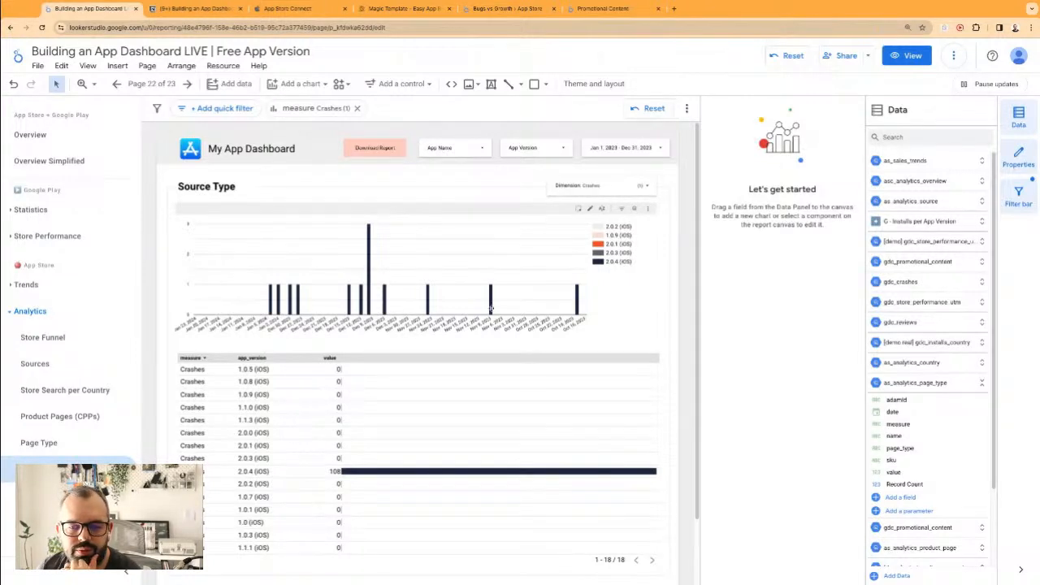
# - Set date as the column chart's date range dimension and sort the chart by date in ascending order
pyautogui.click(472, 247)
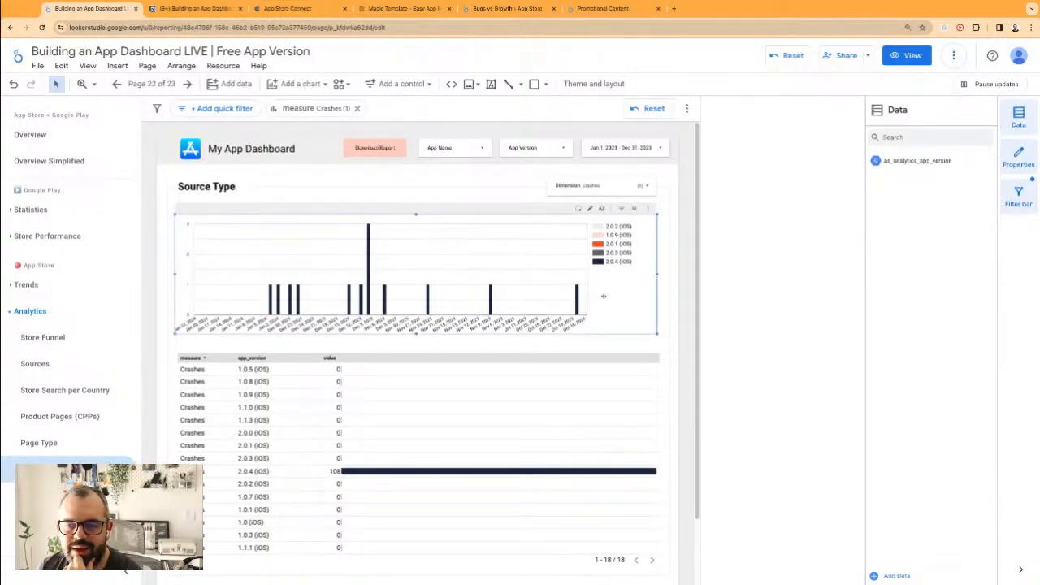
pyautogui.click(749, 216)
pyautogui.click(776, 252)
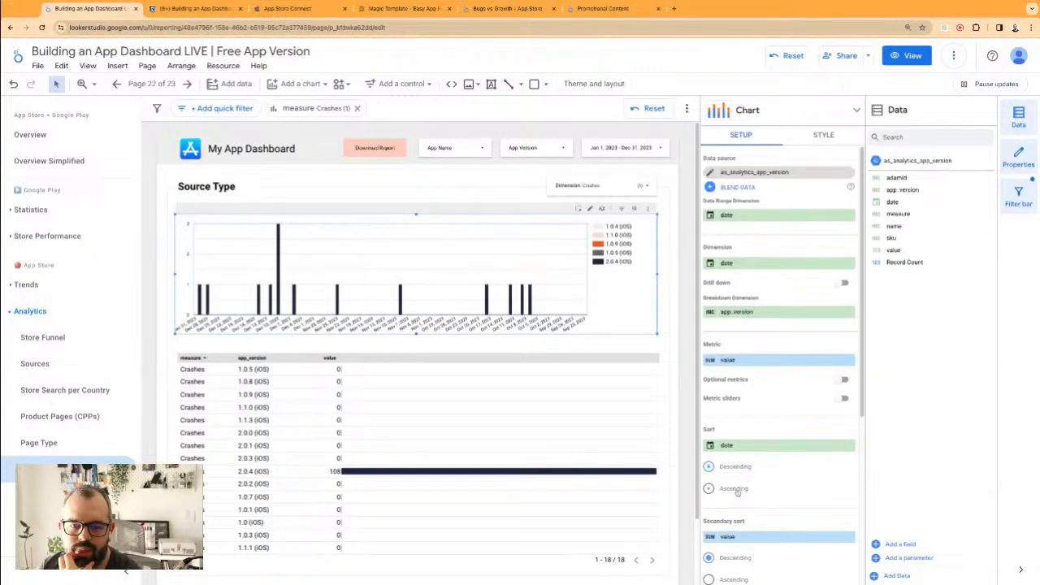
pyautogui.click(735, 489)
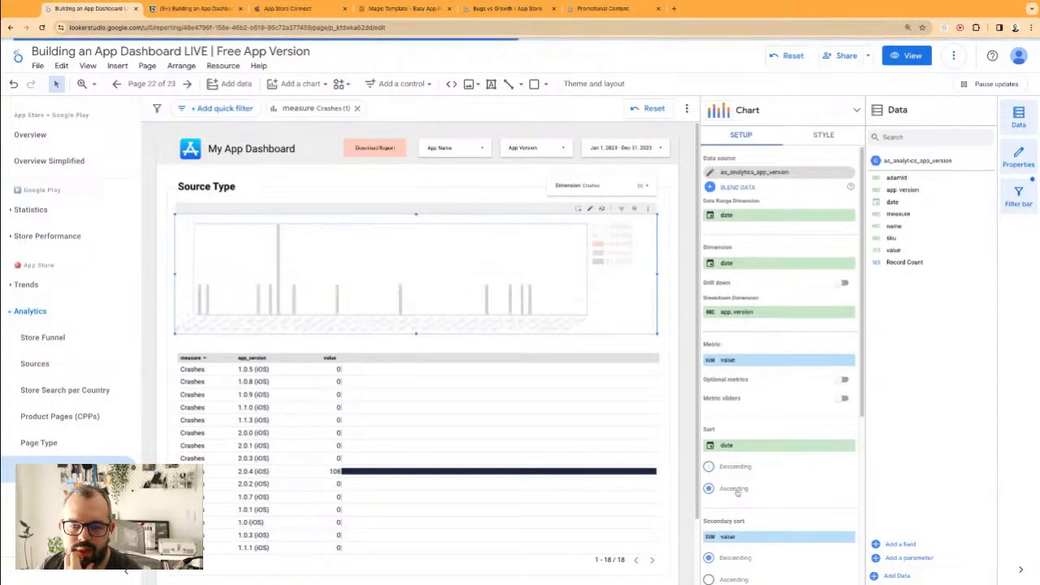
pyautogui.click(668, 340)
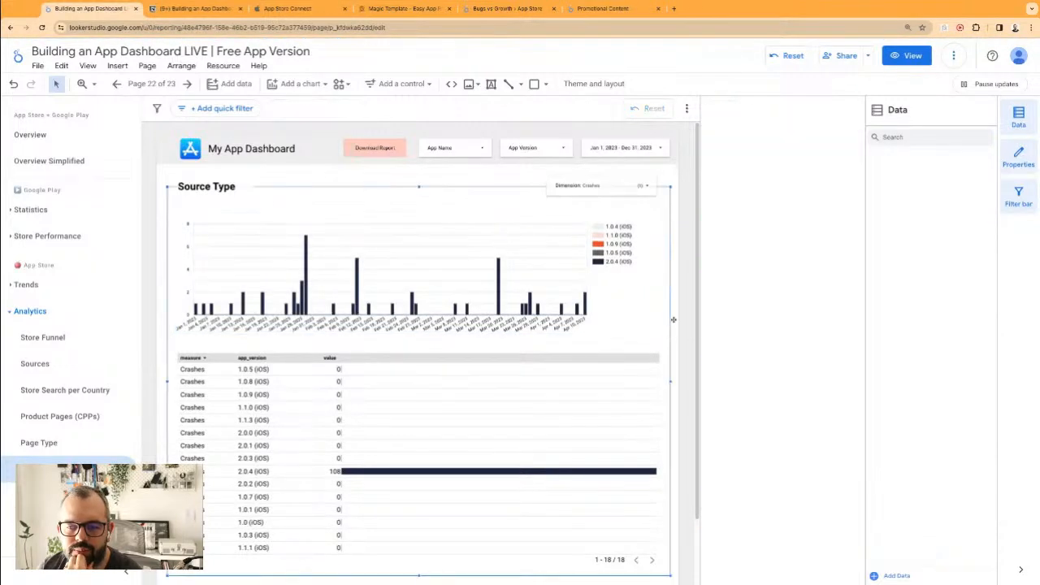
pyautogui.click(451, 404)
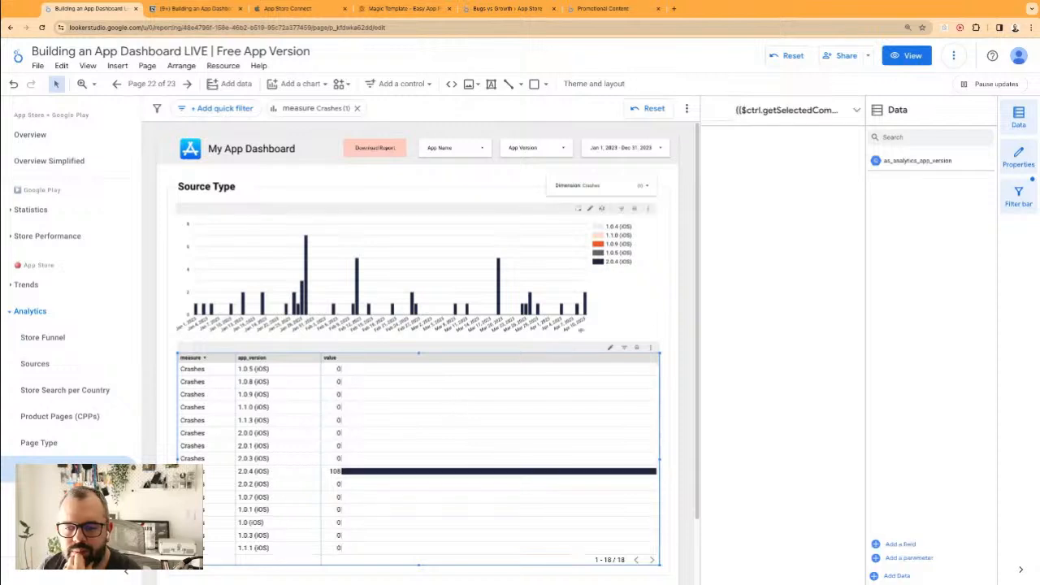
pyautogui.click(675, 311)
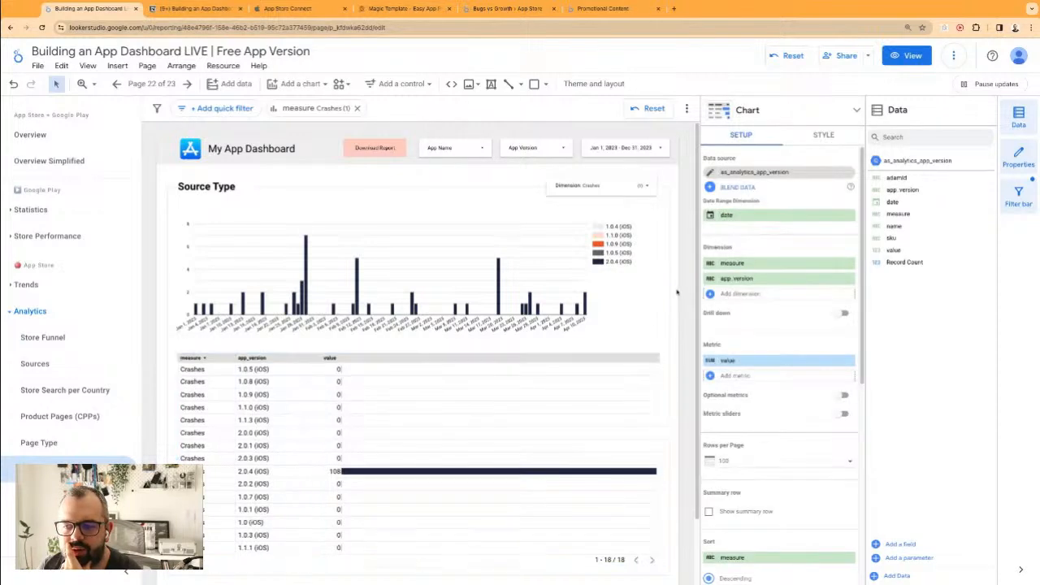
pyautogui.scroll(-1, 675, 311)
pyautogui.scroll(1, 675, 311)
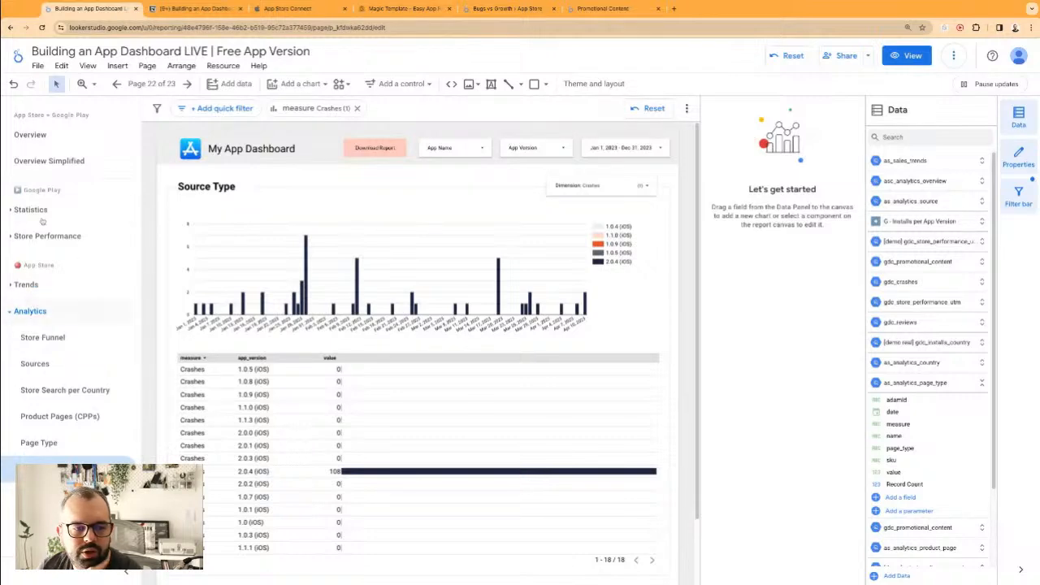
# - Close the Promotional Content report and examine the Google Play crash and ANR pages of the Bugs vs Growth report
pyautogui.click(404, 8)
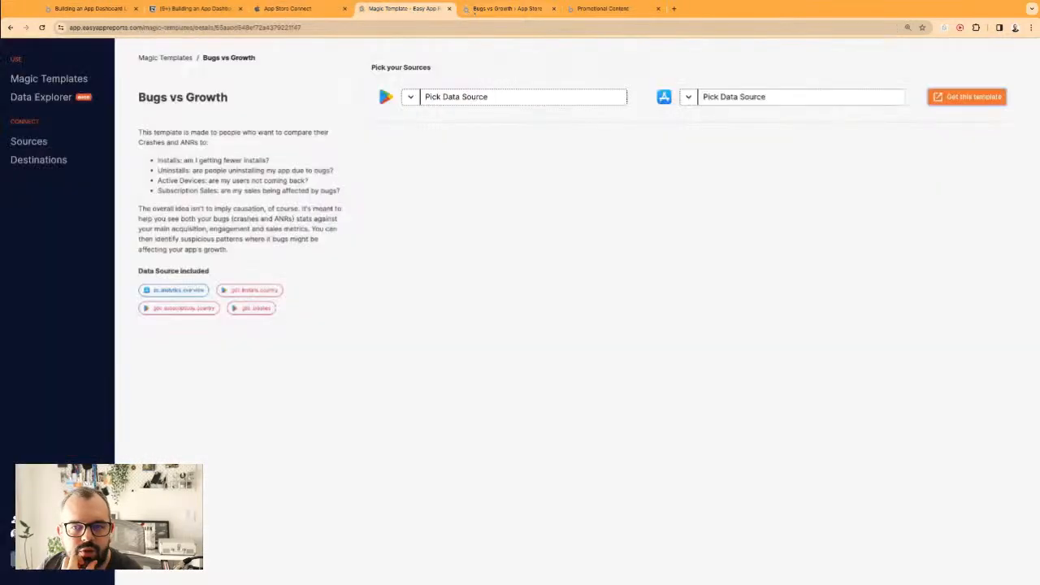
pyautogui.click(507, 8)
pyautogui.click(609, 12)
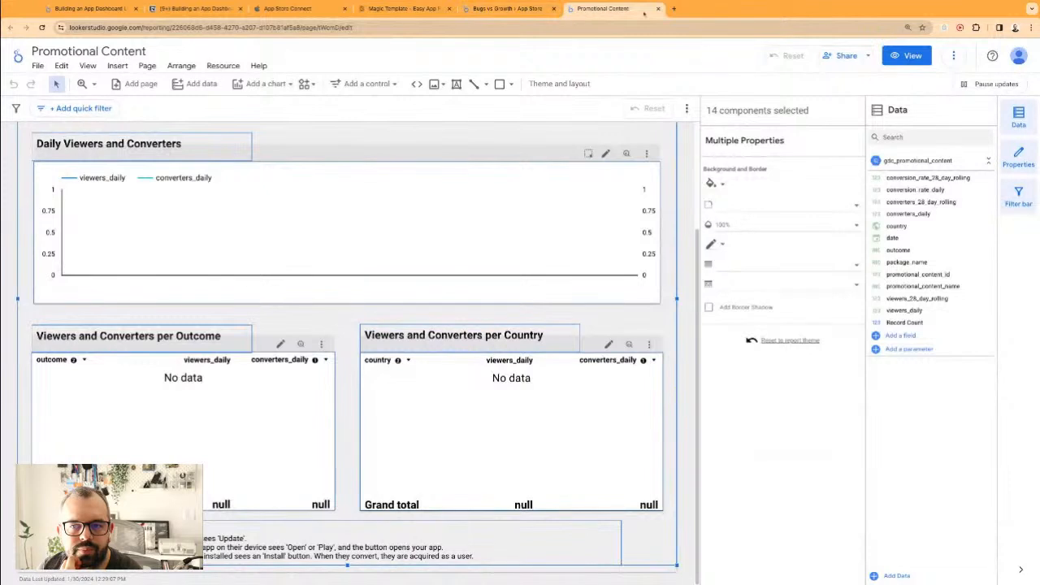
pyautogui.click(658, 9)
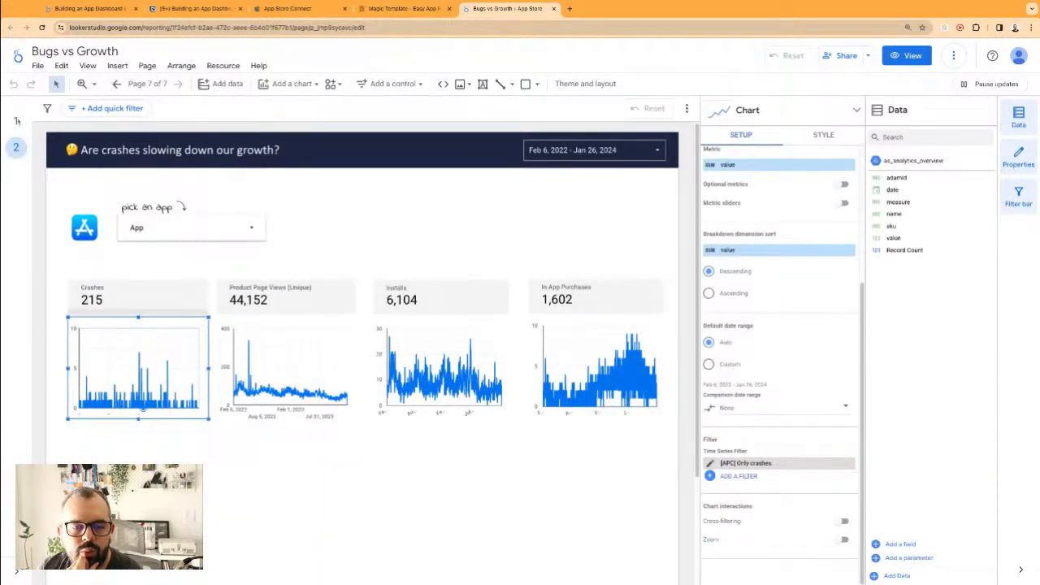
pyautogui.click(16, 121)
pyautogui.click(70, 147)
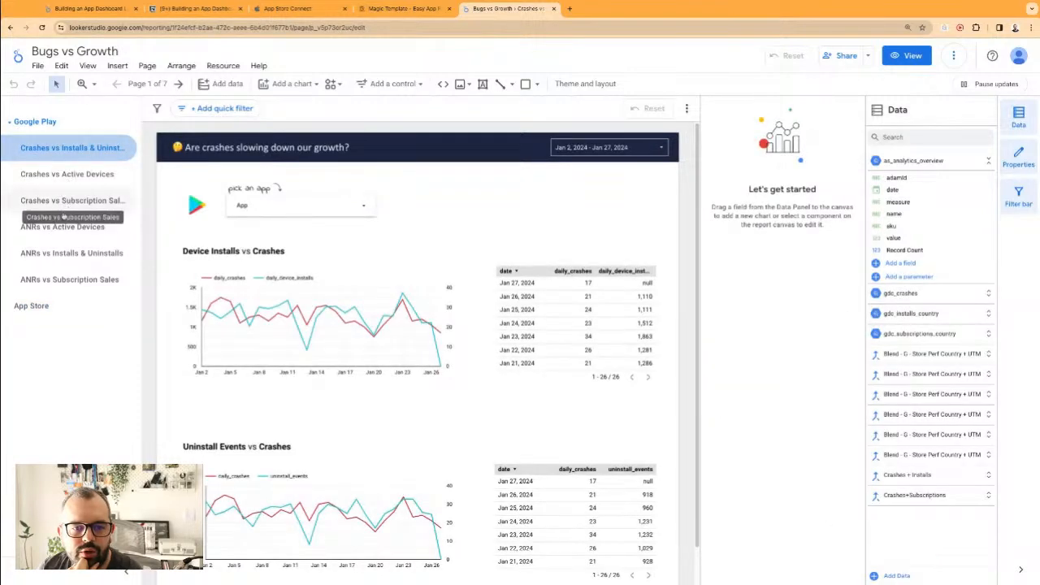
pyautogui.click(71, 253)
pyautogui.click(69, 279)
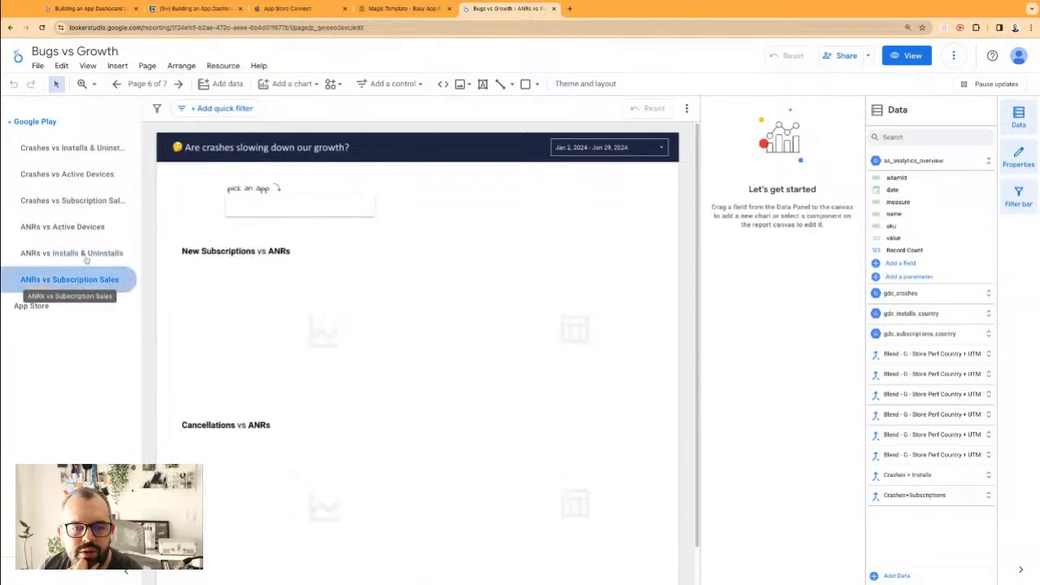
pyautogui.click(83, 252)
pyautogui.click(62, 227)
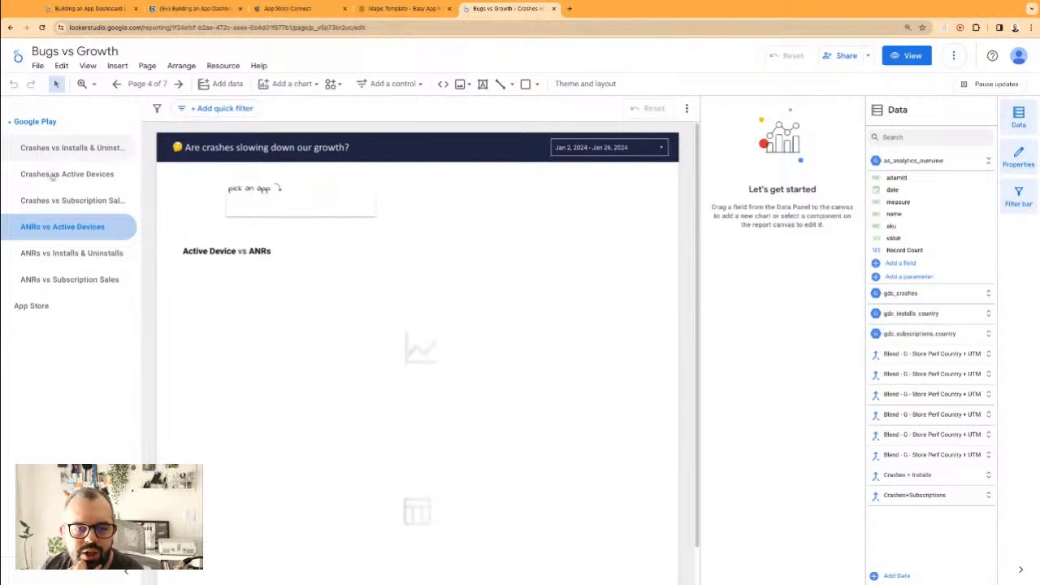
pyautogui.click(69, 147)
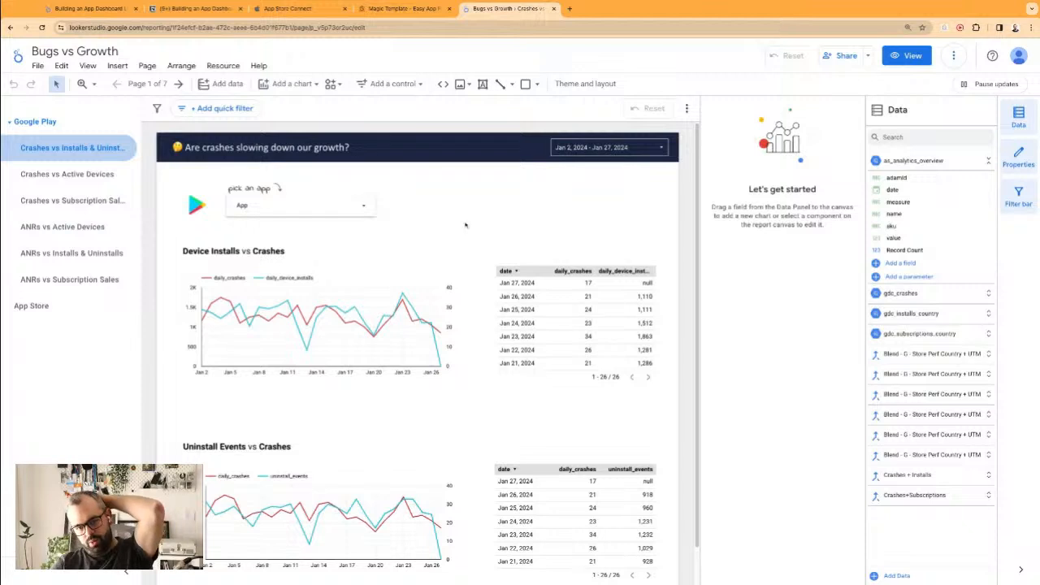
# - Return to the app dashboard report and add a new page section named Crashes & ANRs
pyautogui.click(90, 8)
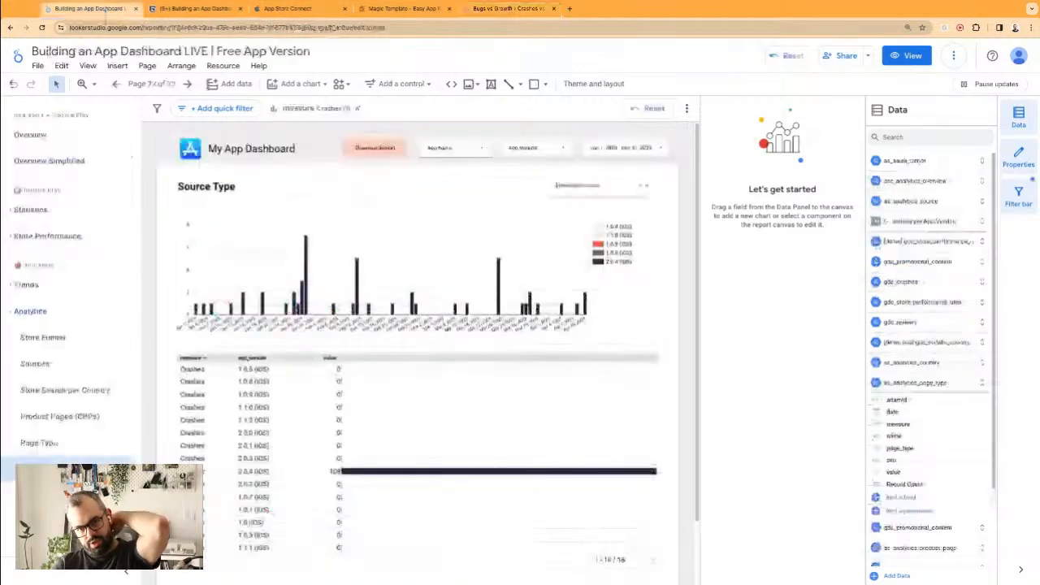
pyautogui.click(22, 209)
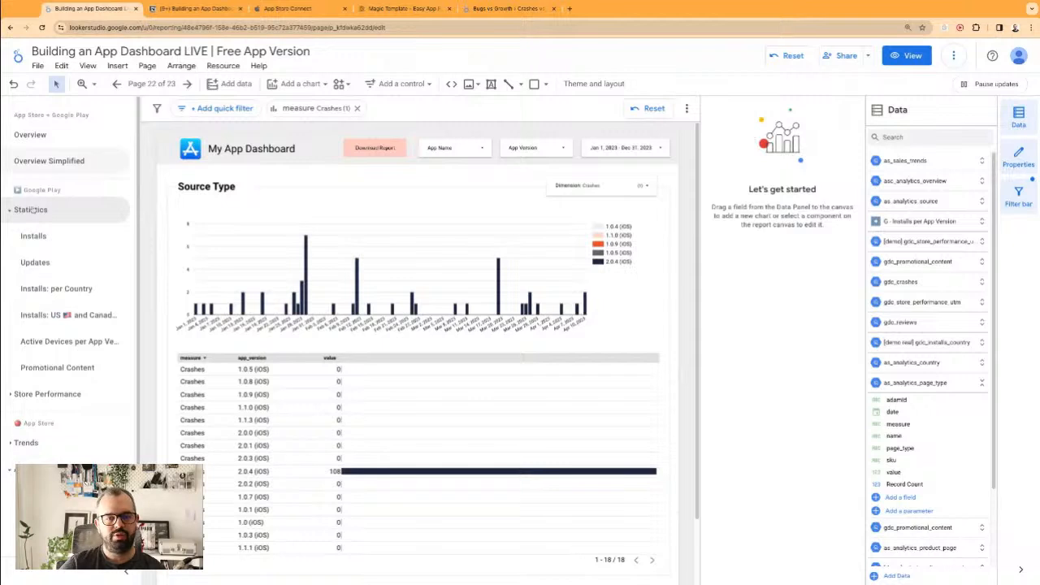
pyautogui.click(33, 210)
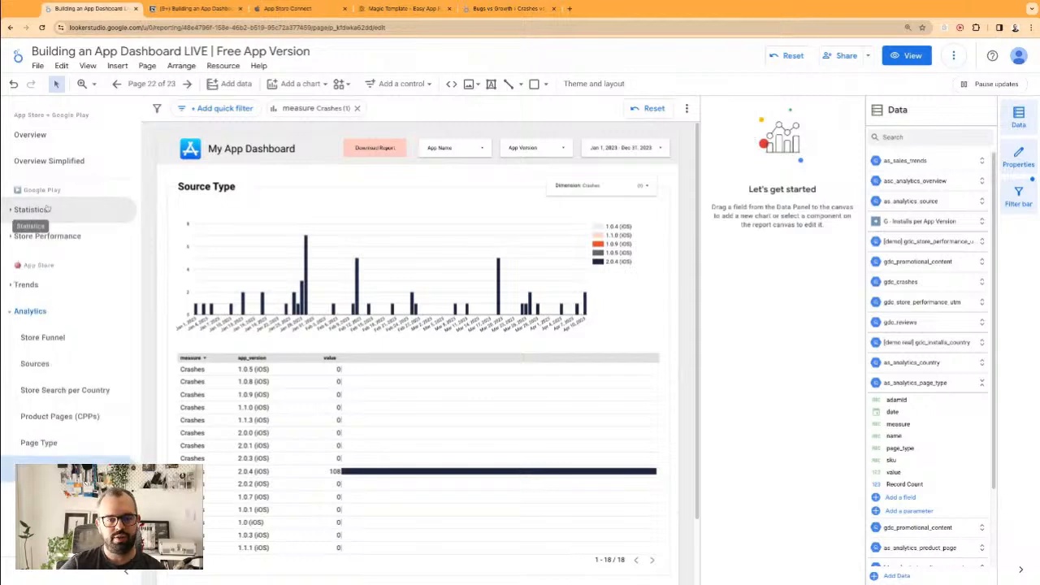
pyautogui.click(152, 84)
pyautogui.scroll(-5, 777, 488)
pyautogui.moveTo(776, 550)
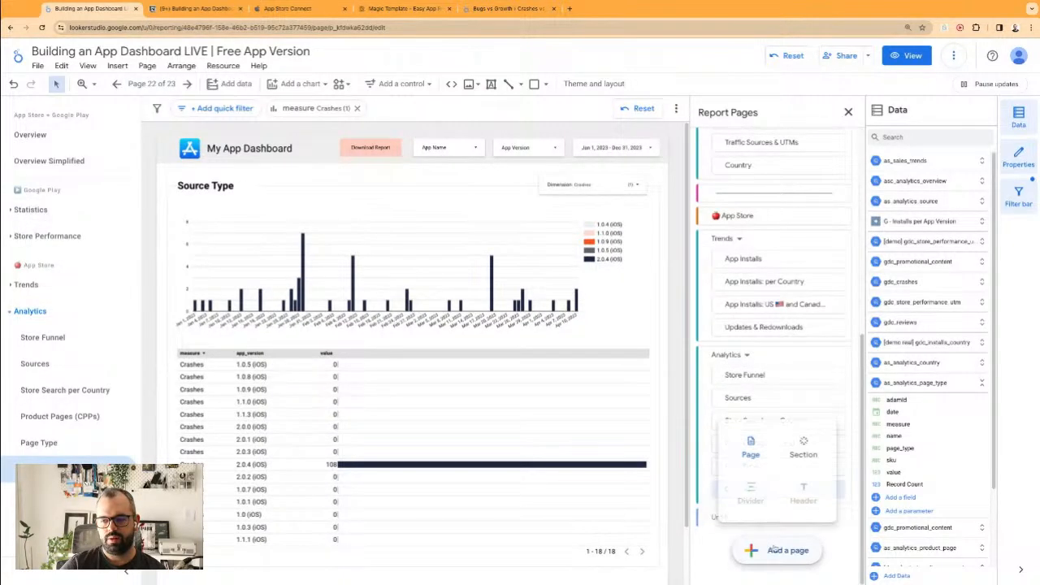
pyautogui.click(803, 447)
pyautogui.click(752, 512)
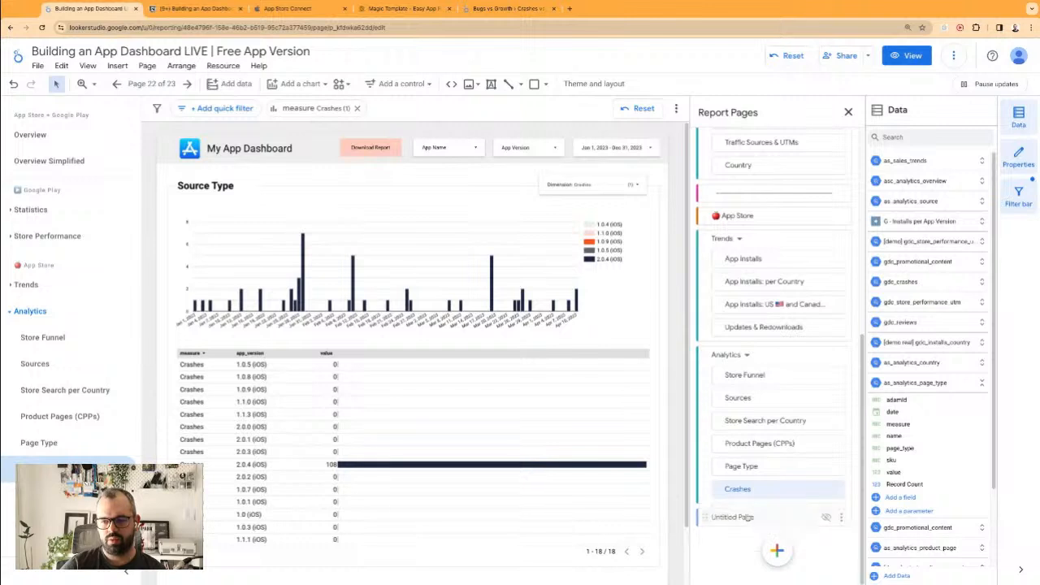
pyautogui.moveTo(777, 550)
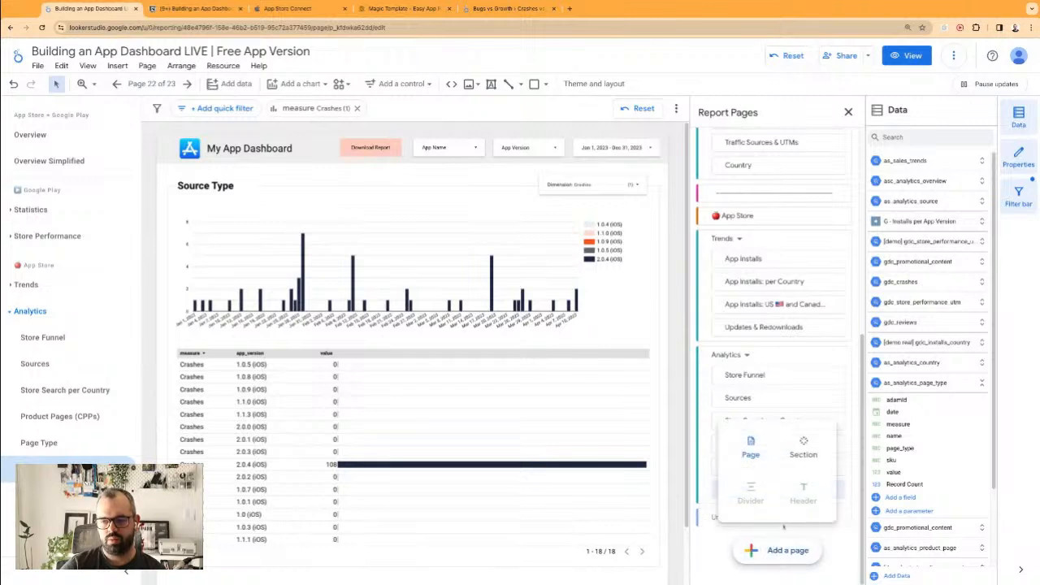
pyautogui.click(802, 446)
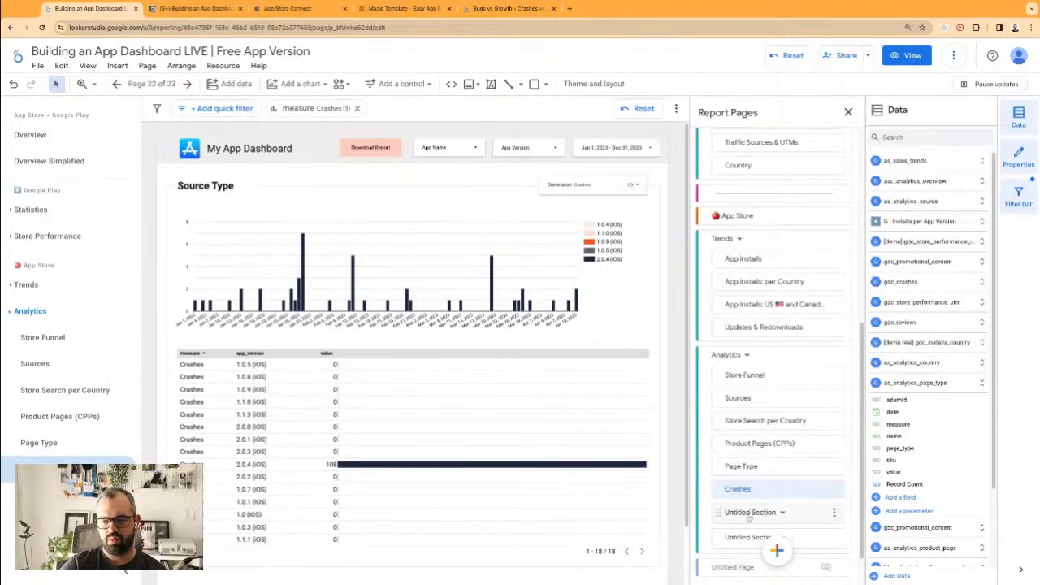
pyautogui.click(834, 513)
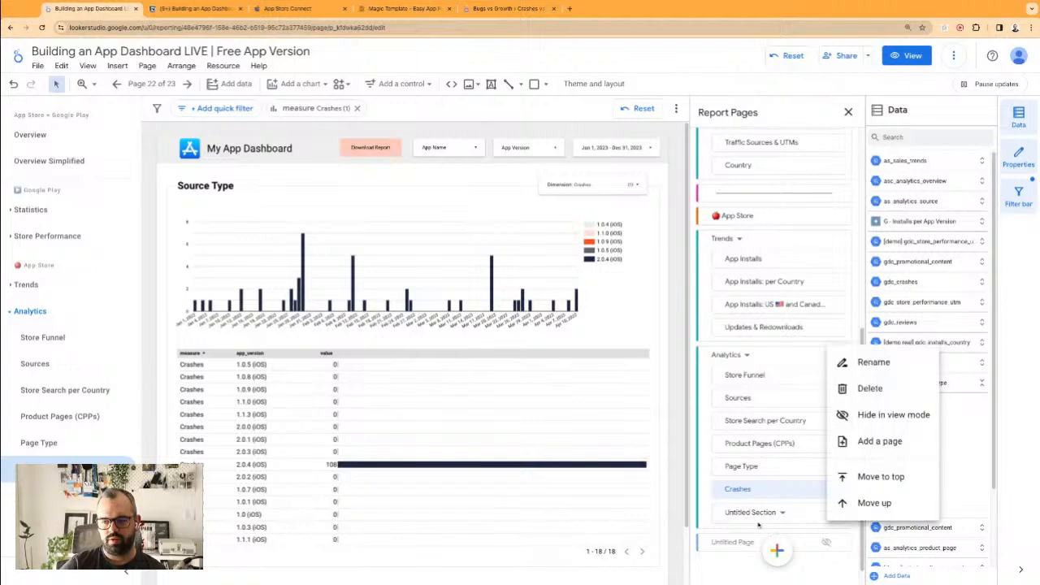
pyautogui.click(863, 360)
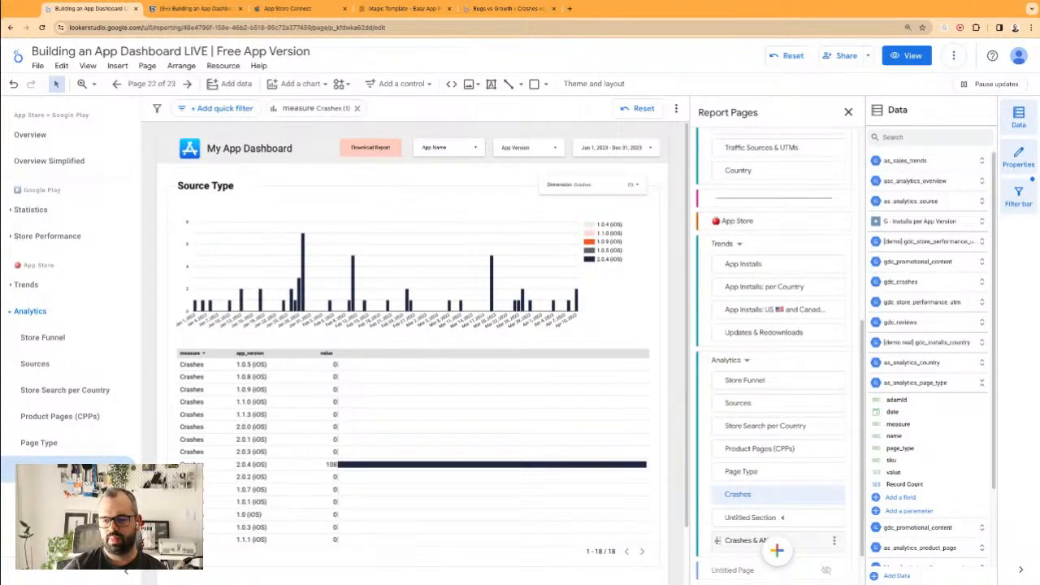
# - Delete the extra untitled section and move Crashes & ANRs directly below Store Performance in the Google Play group
pyautogui.moveTo(717, 540); pyautogui.dragTo(704, 391)
pyautogui.scroll(-3, 805, 467)
pyautogui.hotkey('ctrl', 'z')
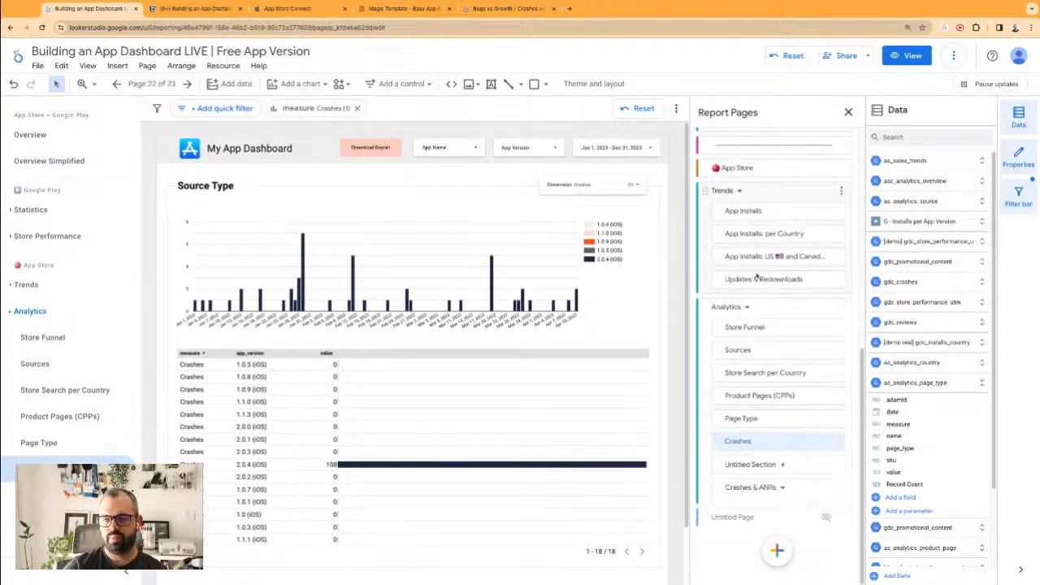
pyautogui.click(834, 466)
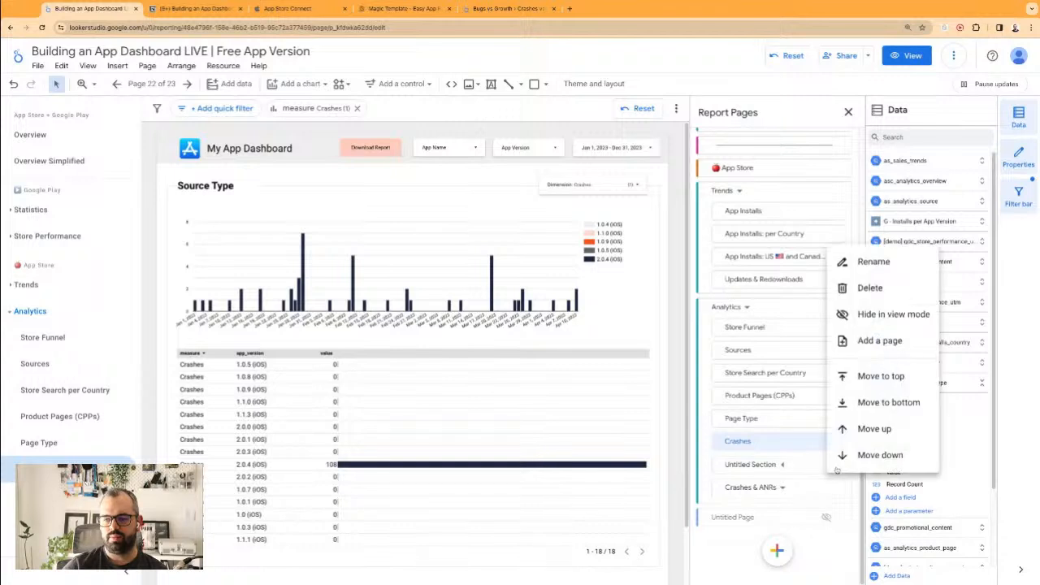
pyautogui.click(880, 290)
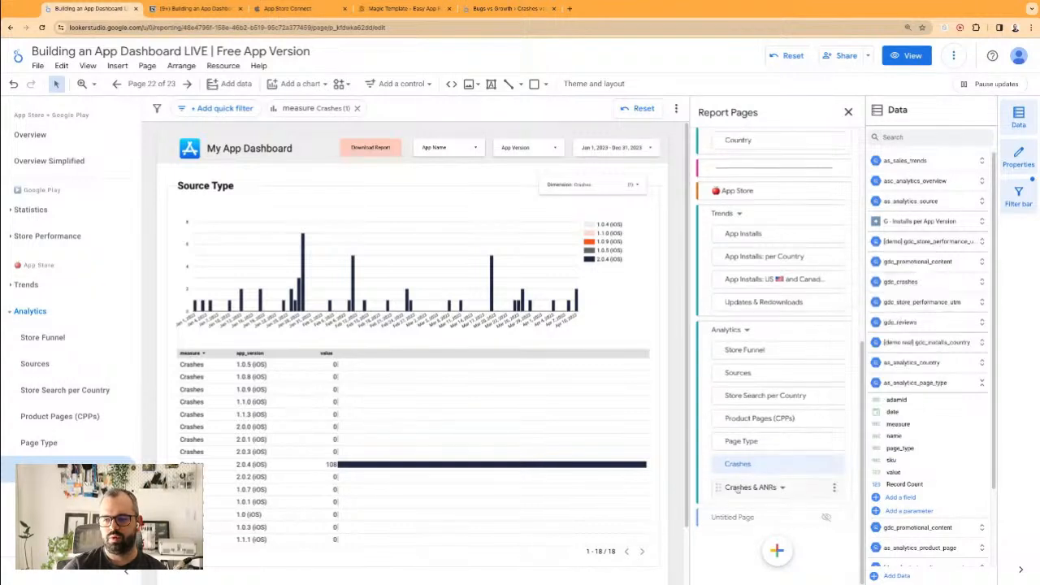
pyautogui.scroll(4, 731, 410)
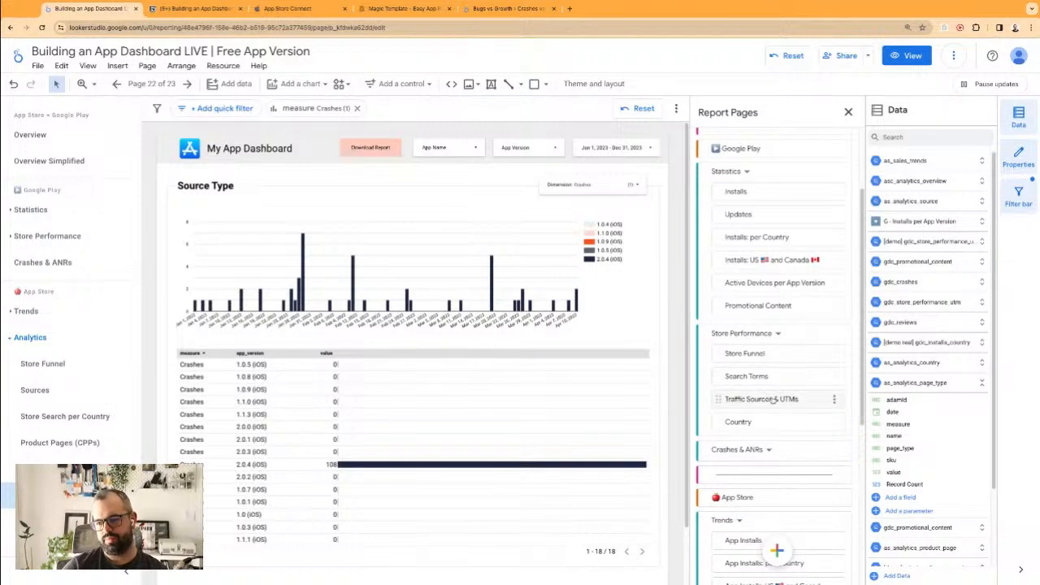
# - Duplicate the Google Play Store Funnel page and move the copy into the Crashes & ANRs section
pyautogui.click(802, 306)
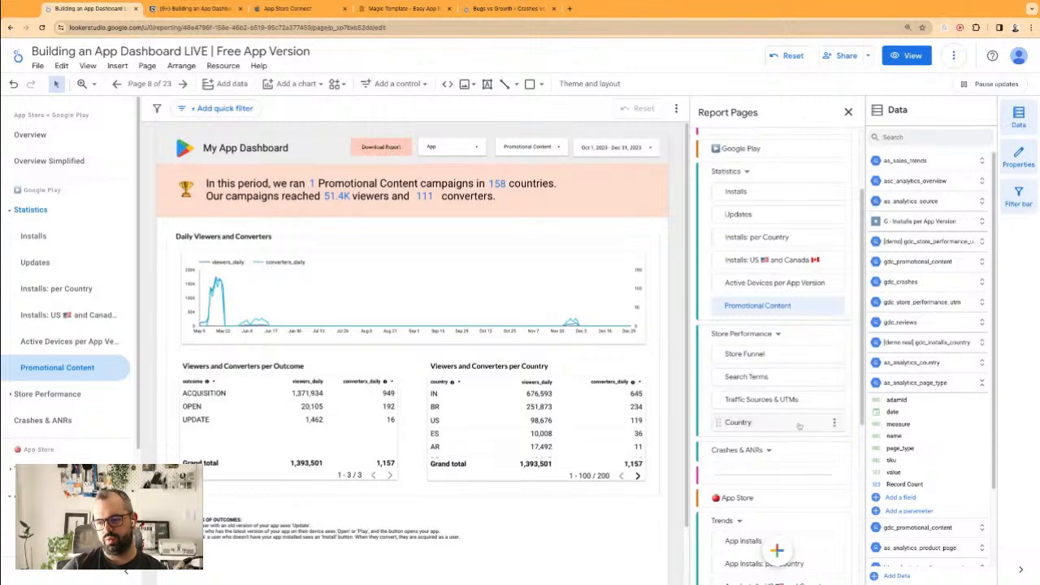
pyautogui.click(789, 358)
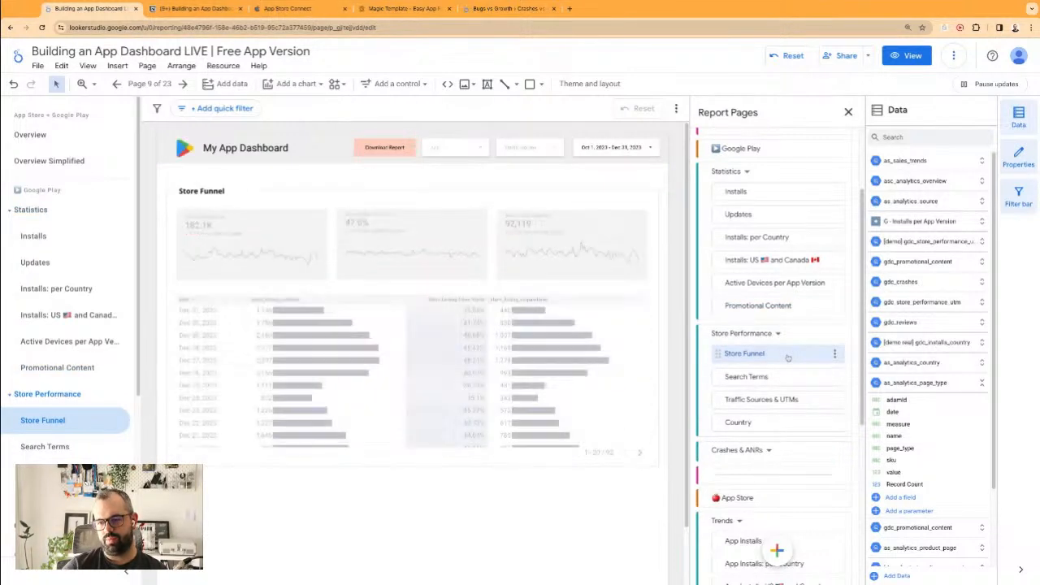
pyautogui.click(834, 355)
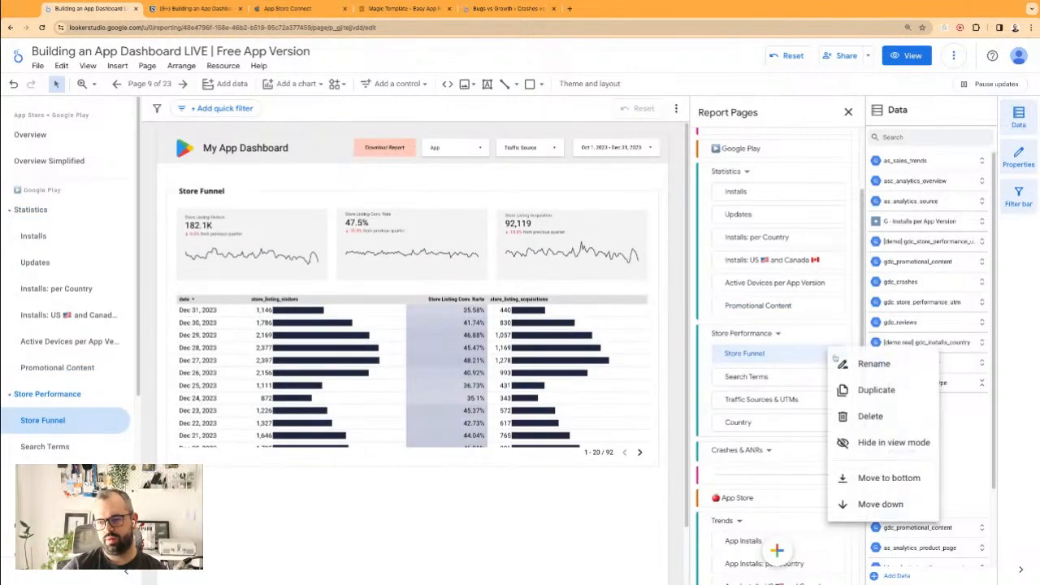
pyautogui.click(869, 391)
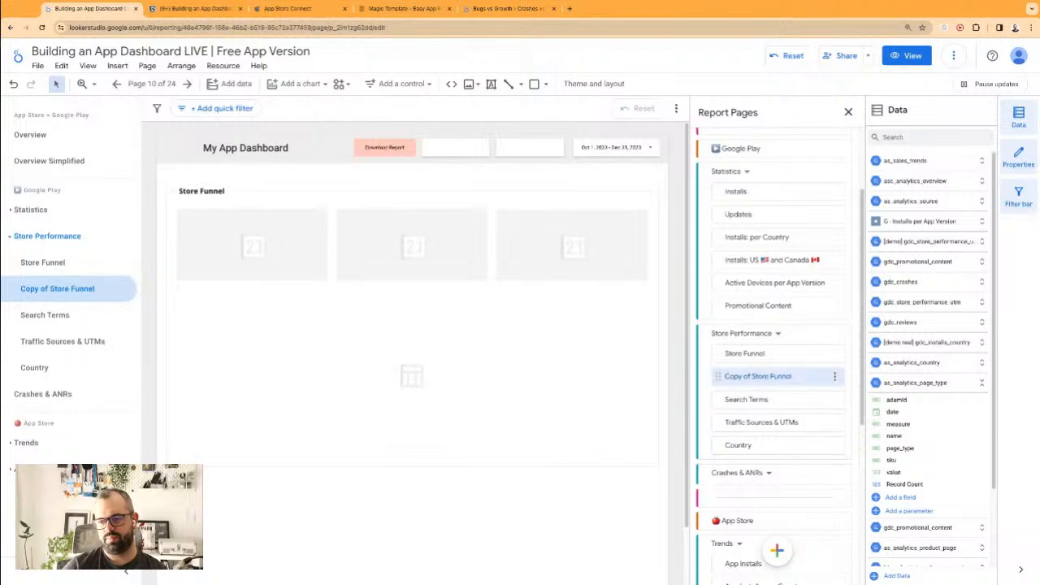
pyautogui.moveTo(732, 375); pyautogui.dragTo(722, 464)
pyautogui.hotkey('ctrl', 'z')
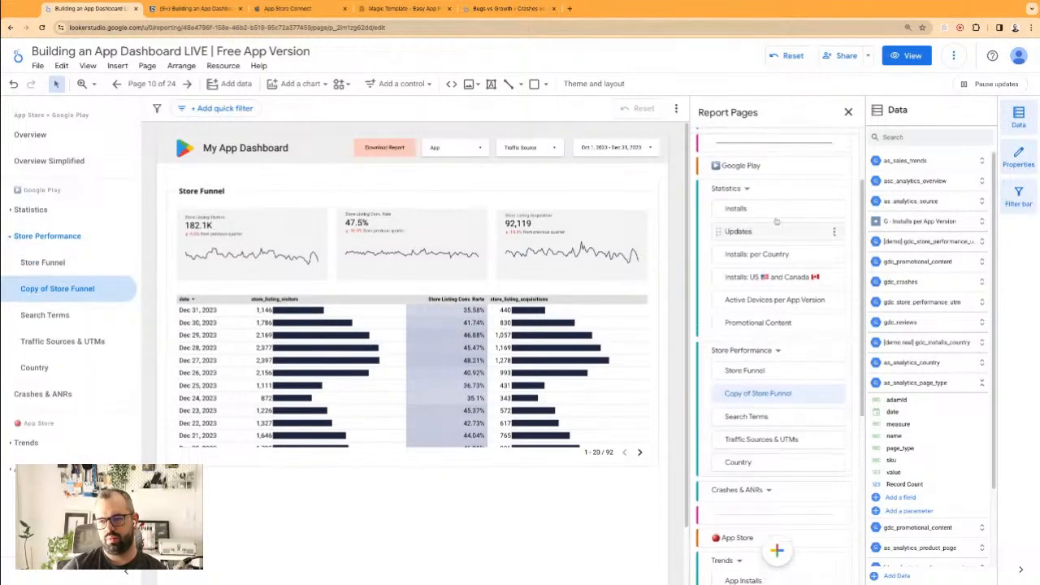
pyautogui.click(837, 191)
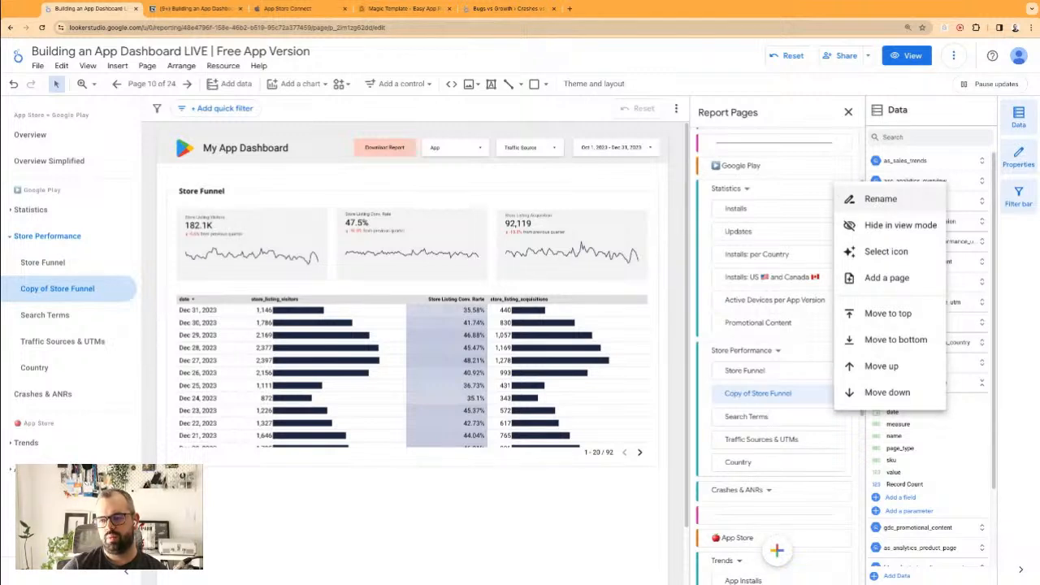
pyautogui.press('Escape')
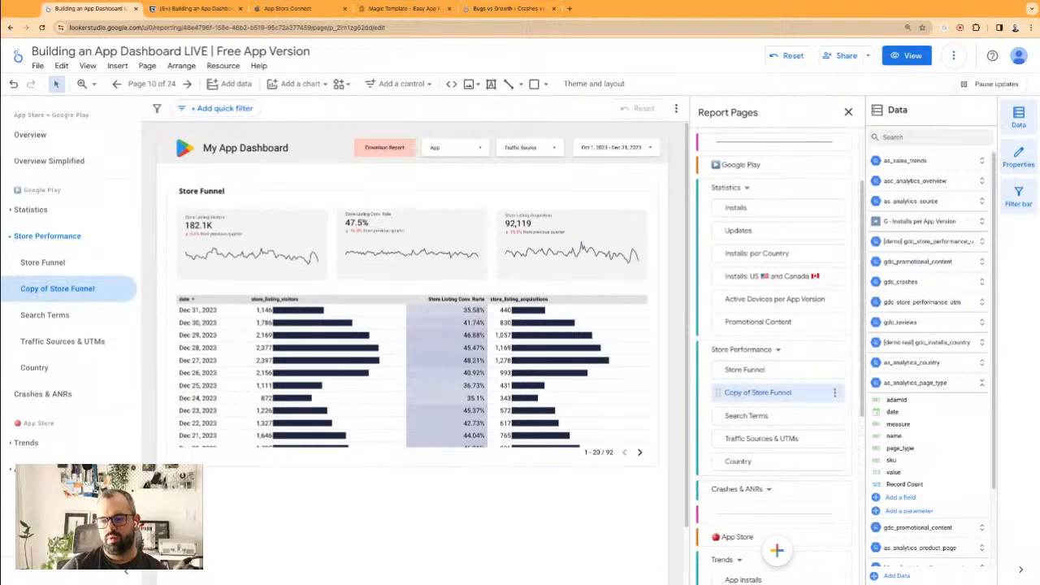
pyautogui.moveTo(720, 392); pyautogui.dragTo(719, 486)
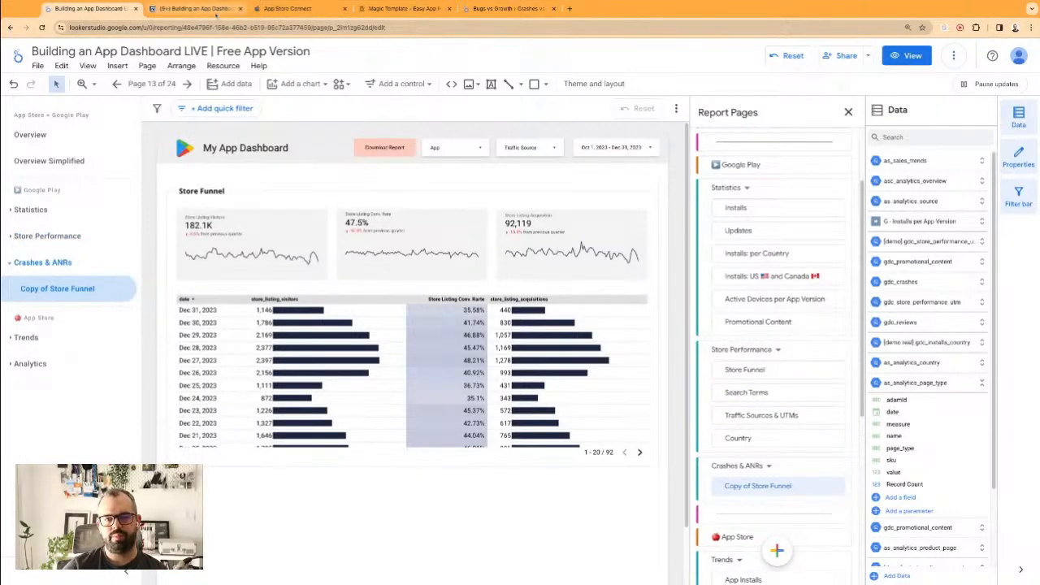
# - Copy the Device Installs vs Crashes and Uninstall Events vs Crashes titles, charts and tables from Bugs vs Growth, and return to the app dashboard report
pyautogui.click(195, 8)
pyautogui.click(404, 8)
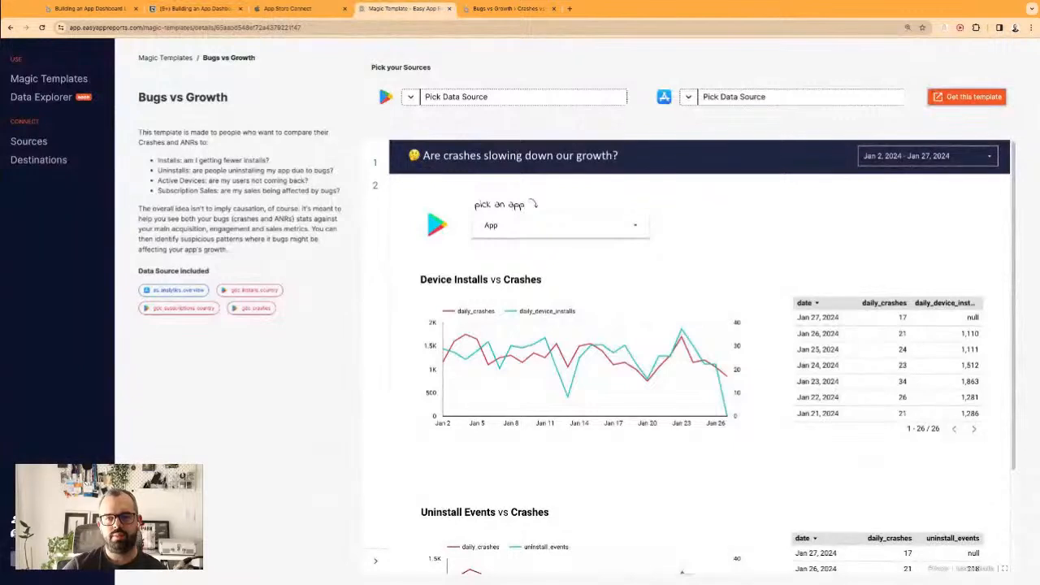
pyautogui.click(491, 8)
pyautogui.scroll(-1, 173, 265)
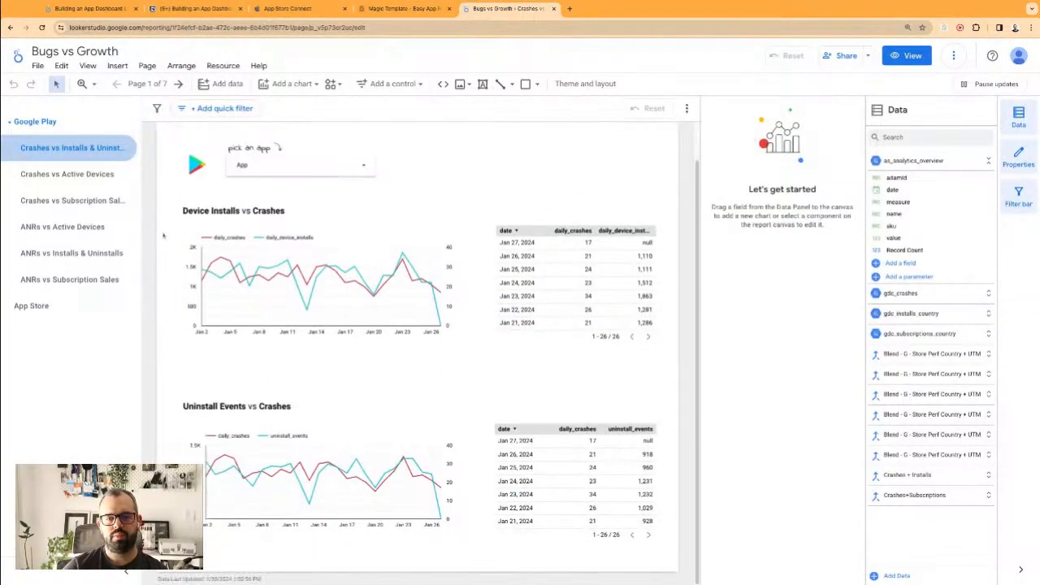
pyautogui.scroll(1, 161, 176)
pyautogui.scroll(-1, 157, 209)
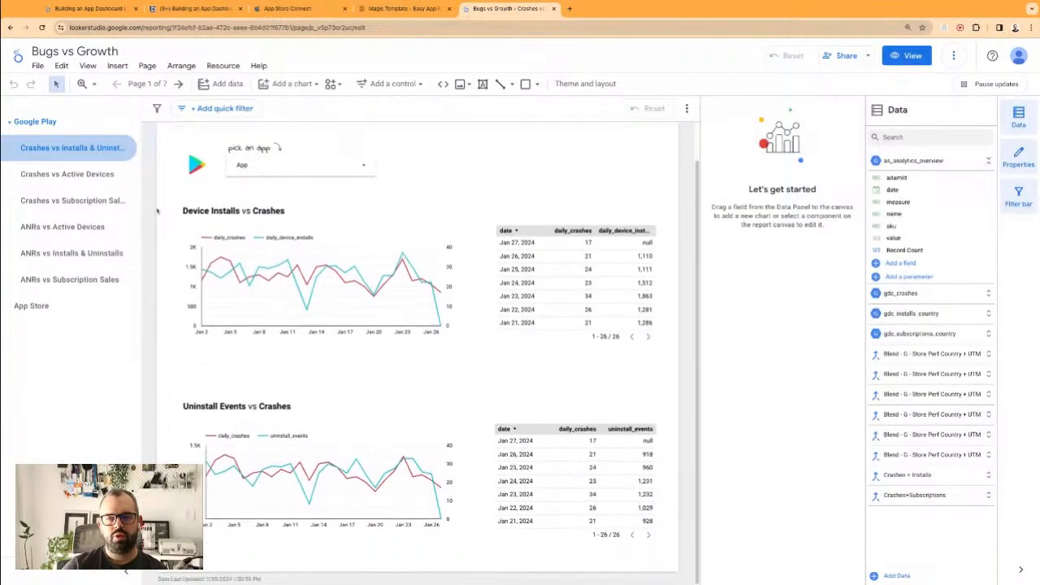
pyautogui.moveTo(167, 210); pyautogui.dragTo(565, 496)
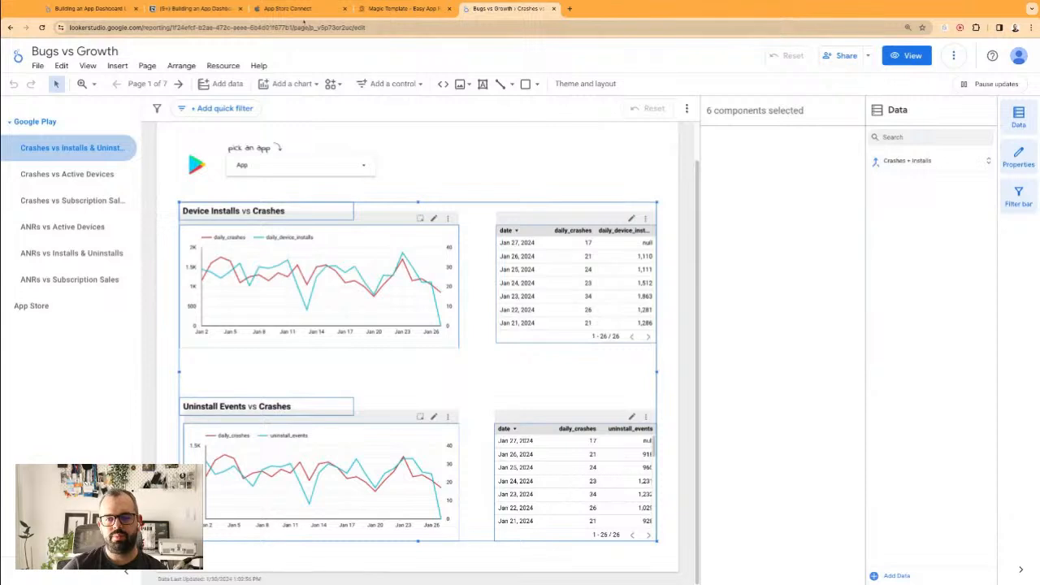
pyautogui.rightClick(381, 287)
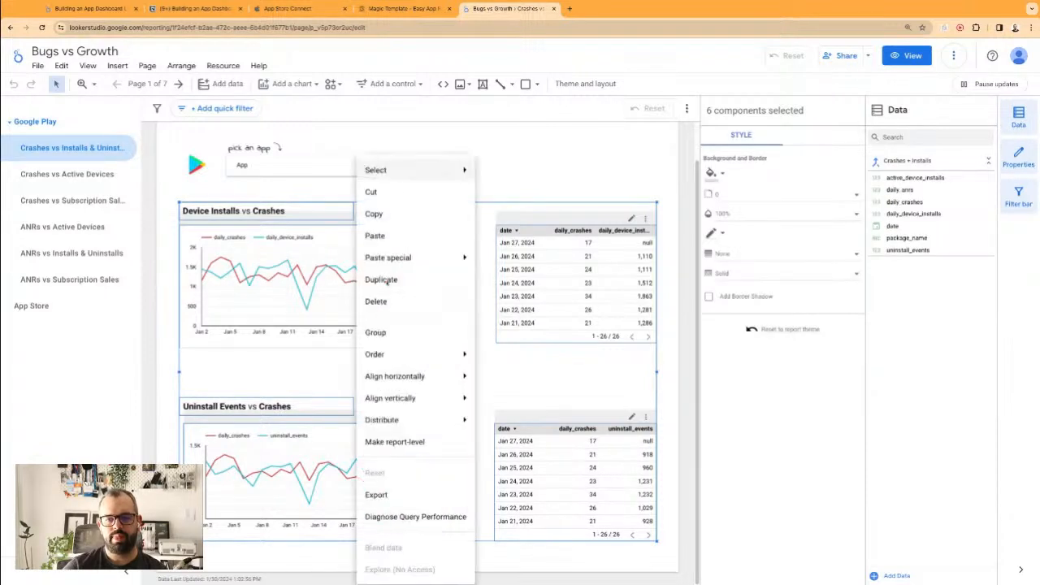
pyautogui.click(386, 216)
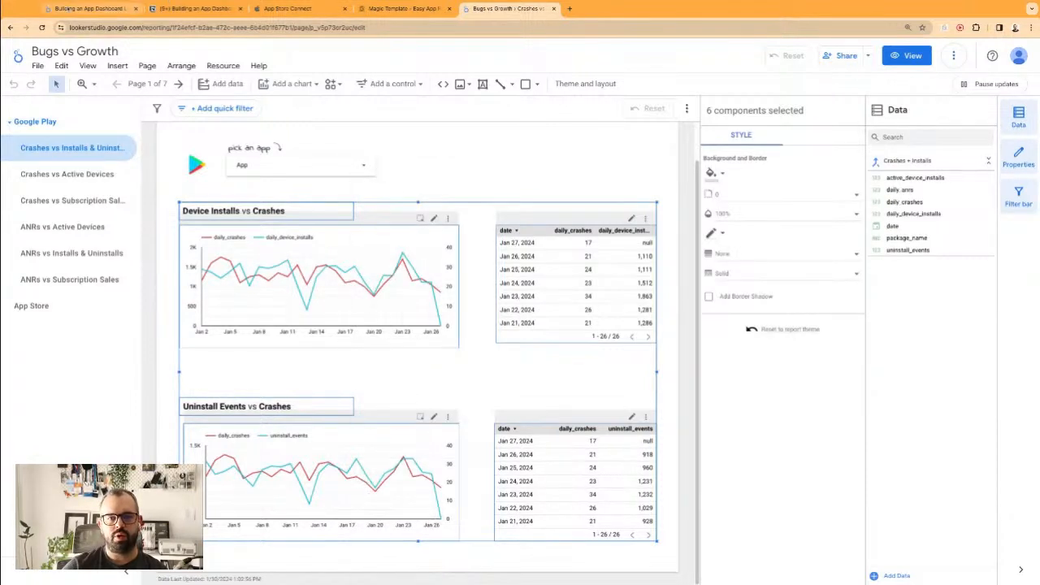
pyautogui.click(90, 8)
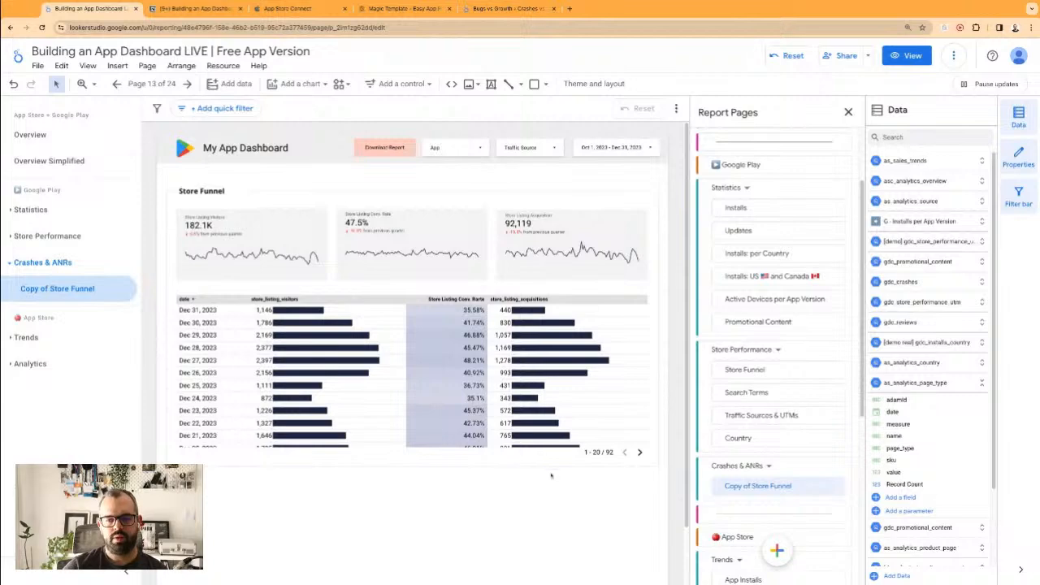
# - Extend the Store Funnel frame downward and delete the three scorecards and the table inside it
pyautogui.hotkey('ctrl', 'v')
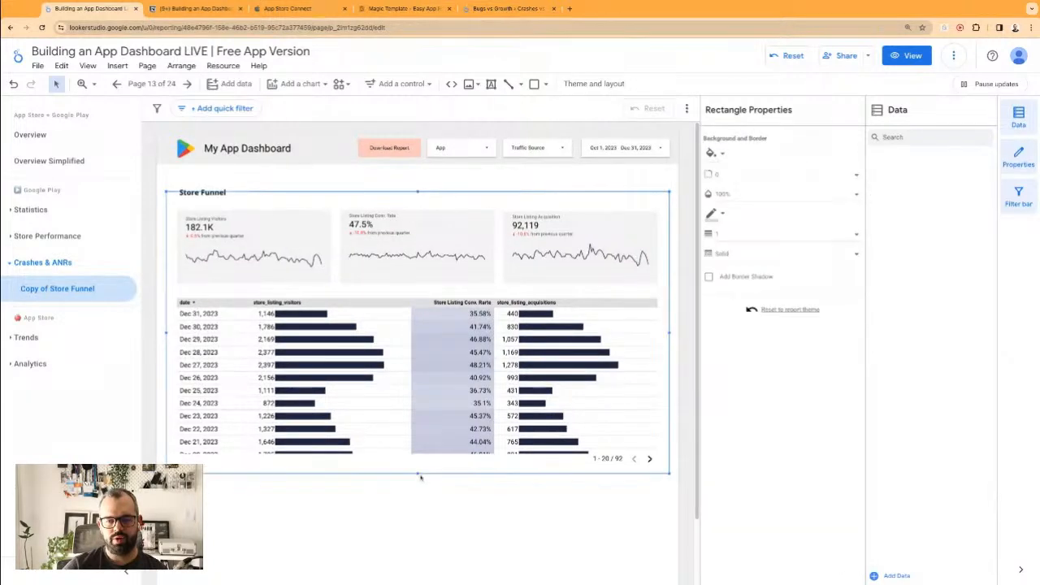
pyautogui.moveTo(420, 478); pyautogui.dragTo(417, 524)
pyautogui.scroll(1, 409, 446)
pyautogui.click(408, 406)
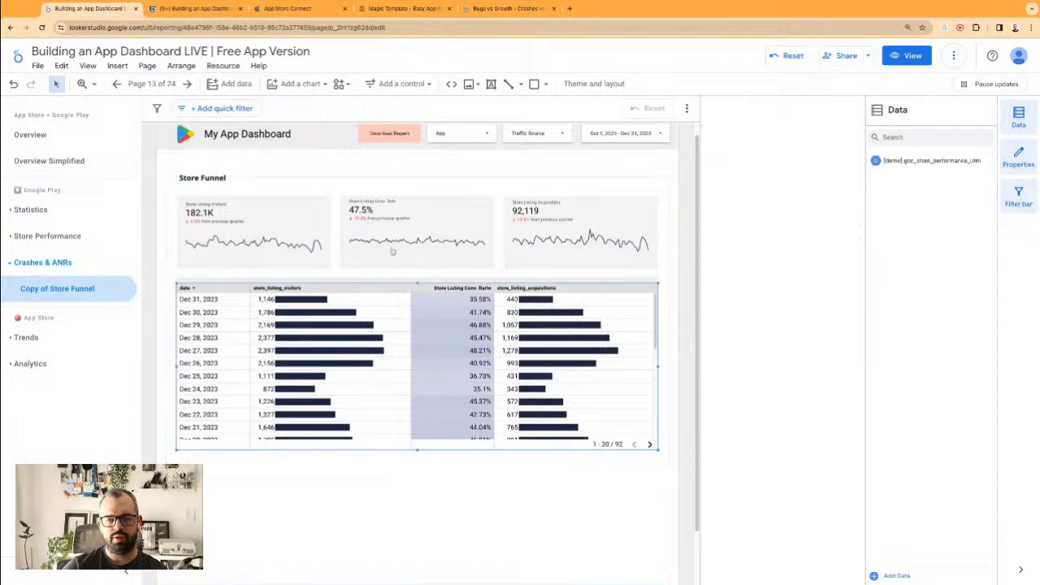
pyautogui.keyDown('shift'); pyautogui.click(413, 228); pyautogui.keyUp('shift')
pyautogui.keyDown('shift'); pyautogui.click(528, 228); pyautogui.keyUp('shift')
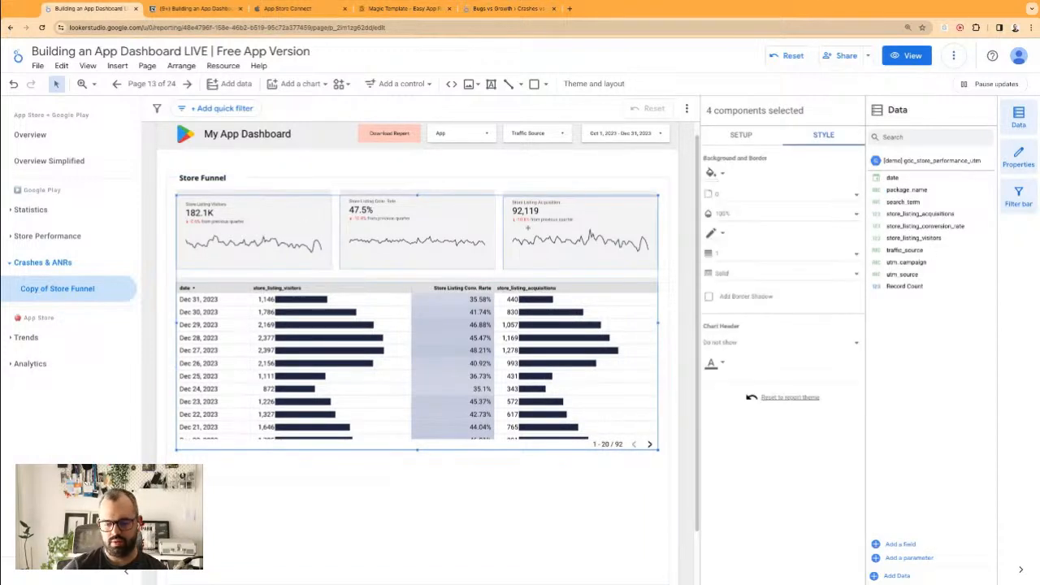
pyautogui.press('Delete')
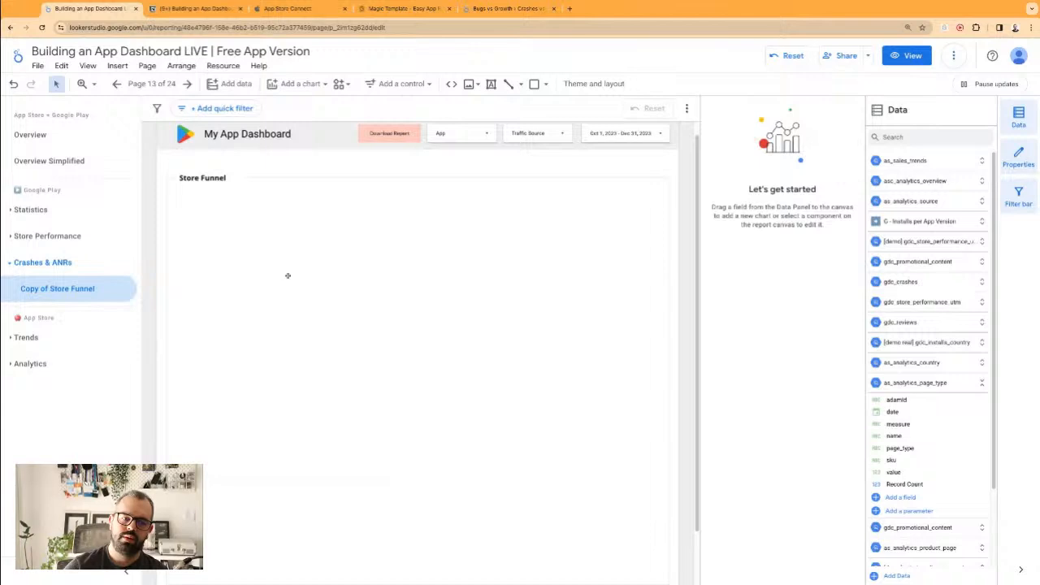
# - Paste the copied crash charts, tables and titles onto the page, and cut the text of the pasted Device Installs vs Crashes title
pyautogui.hotkey('ctrl', 'v')
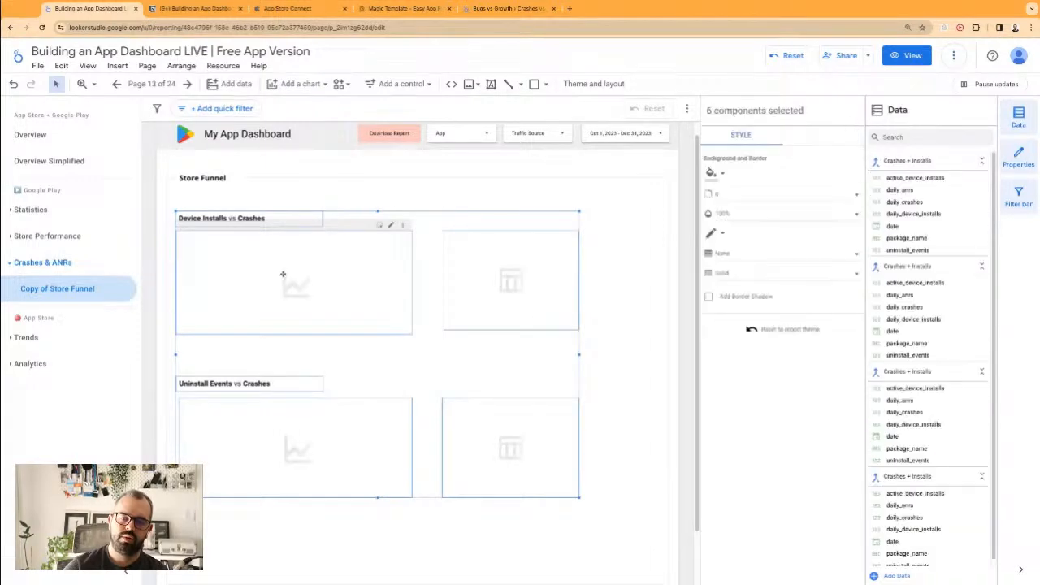
pyautogui.click(295, 177)
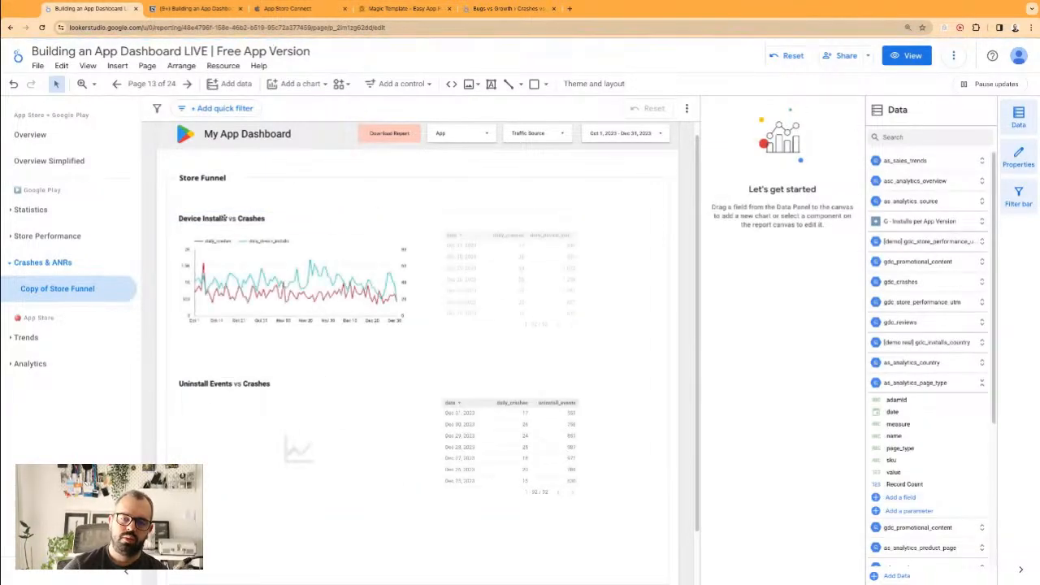
pyautogui.click(226, 218)
pyautogui.tripleClick(232, 218)
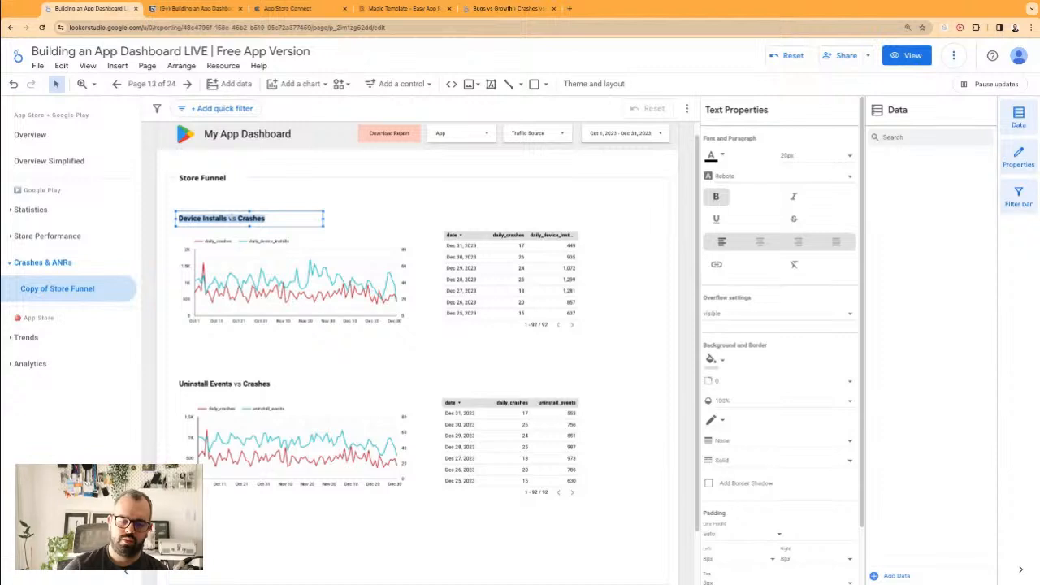
pyautogui.press('Delete')
# - Replace the Store Funnel heading with Device Installs vs Crashes and widen its text box so it fits on one line
pyautogui.click(201, 178)
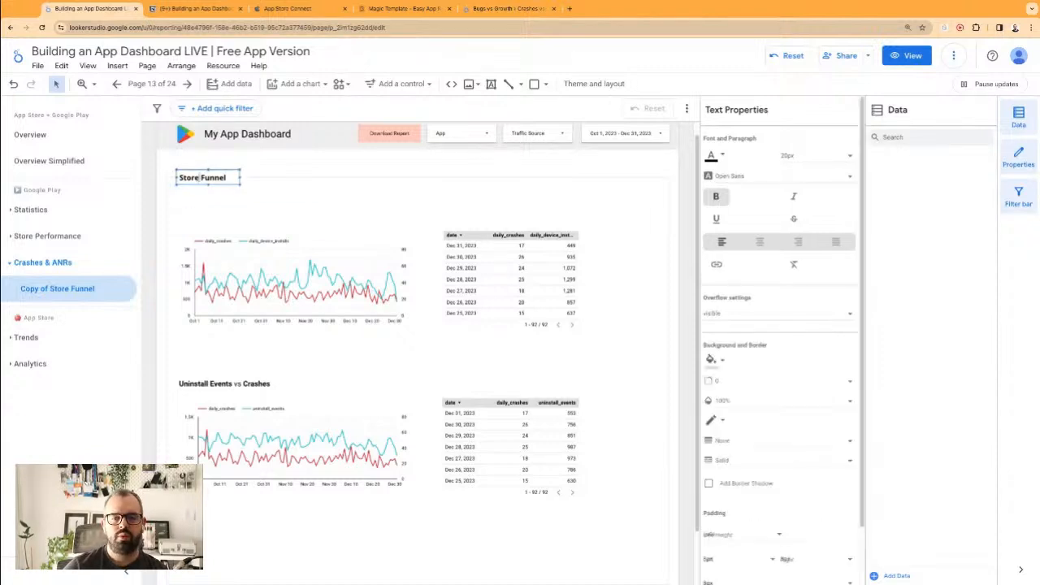
pyautogui.moveTo(241, 178); pyautogui.dragTo(298, 179)
pyautogui.click(251, 172)
pyautogui.click(237, 178)
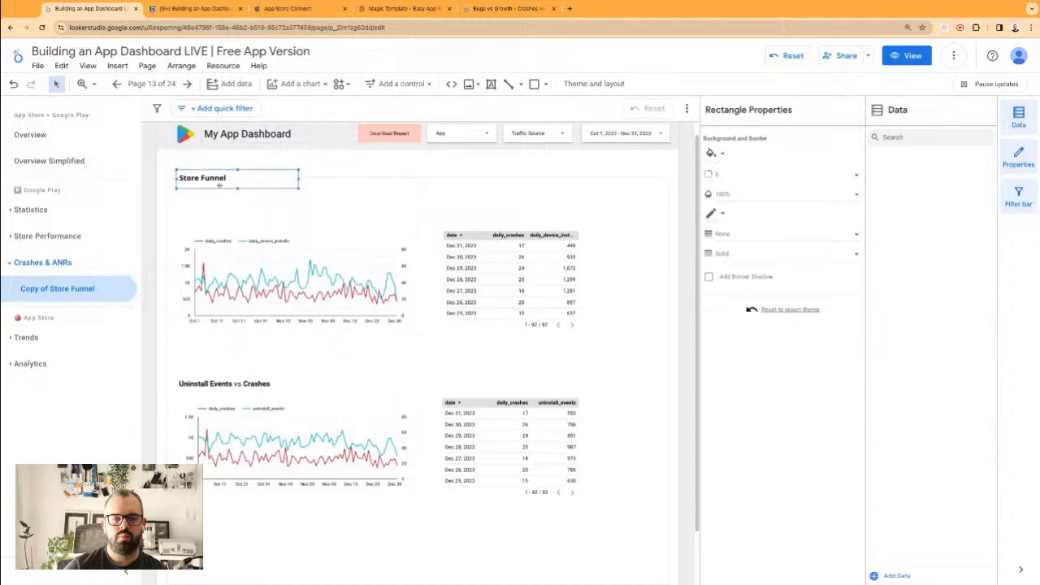
pyautogui.click(217, 182)
pyautogui.press('super+v')
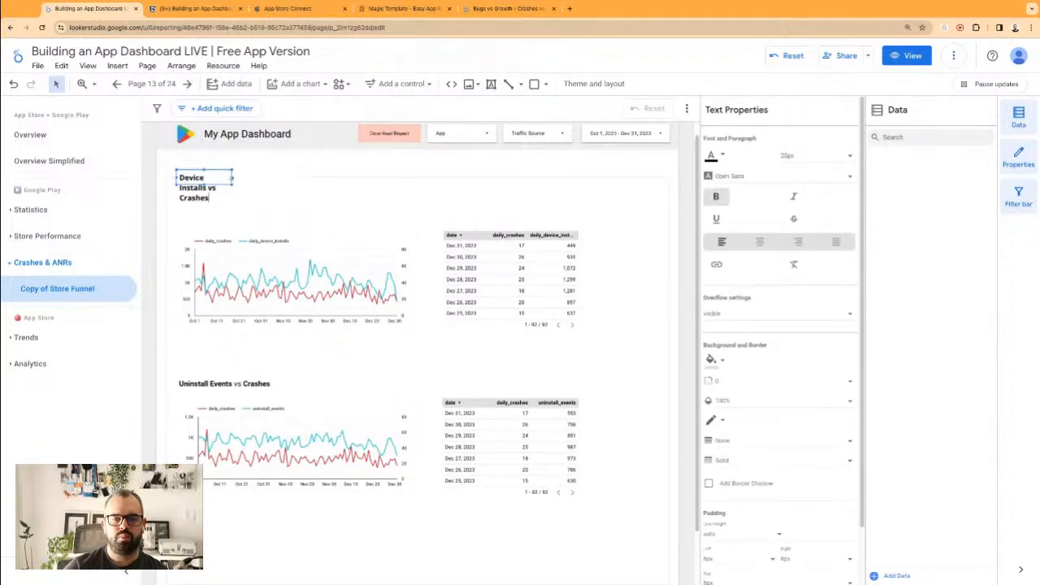
pyautogui.moveTo(232, 178); pyautogui.dragTo(246, 178)
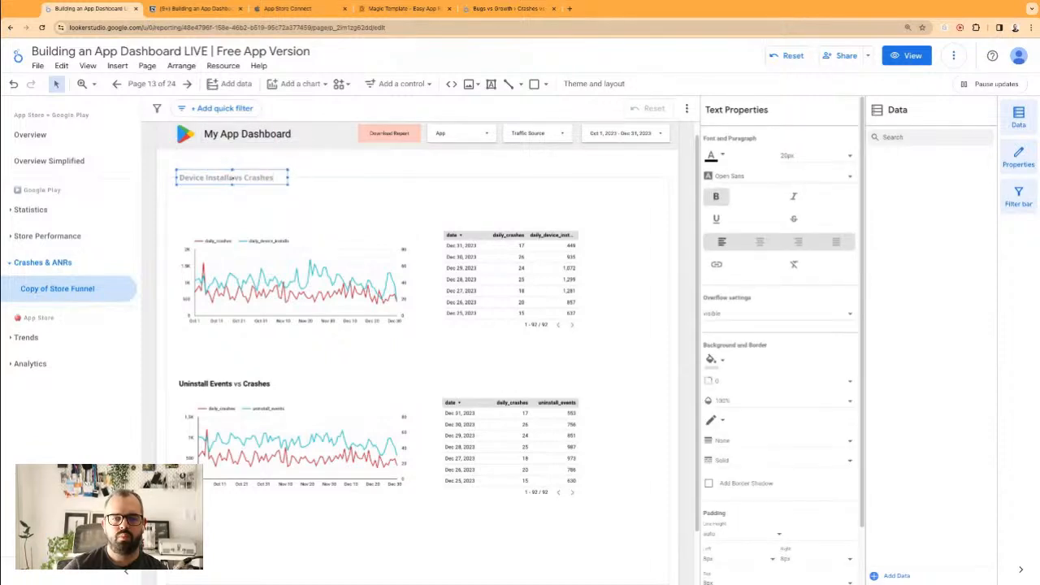
pyautogui.click(325, 172)
# - Move the Device Installs vs Crashes chart and table up beneath their heading, and clear the date cross-filters
pyautogui.click(407, 274)
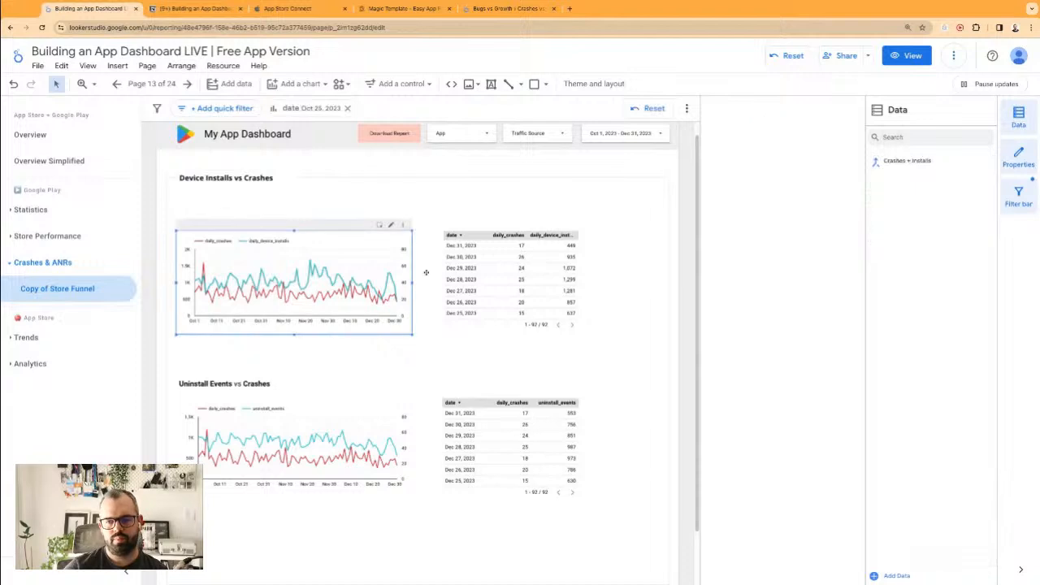
pyautogui.keyDown('shift'); pyautogui.click(472, 289); pyautogui.keyUp('shift')
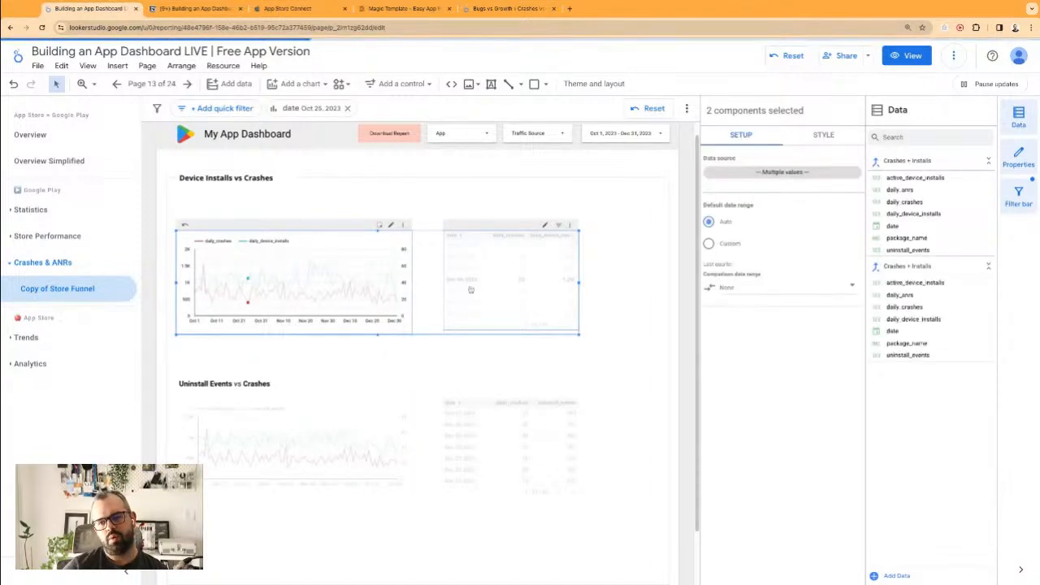
pyautogui.moveTo(461, 303); pyautogui.dragTo(467, 284)
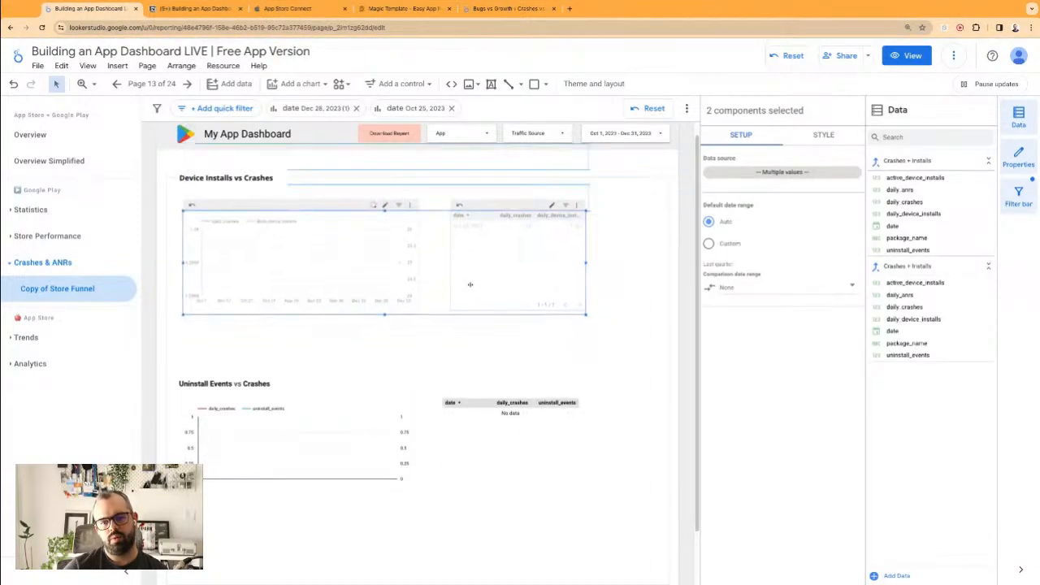
pyautogui.click(467, 283)
pyautogui.click(452, 107)
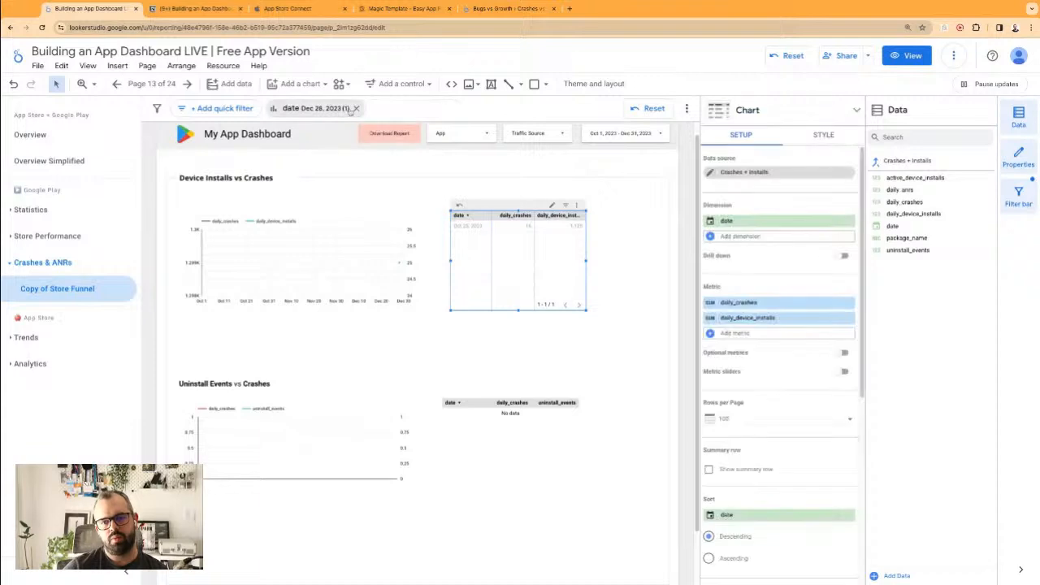
pyautogui.click(348, 107)
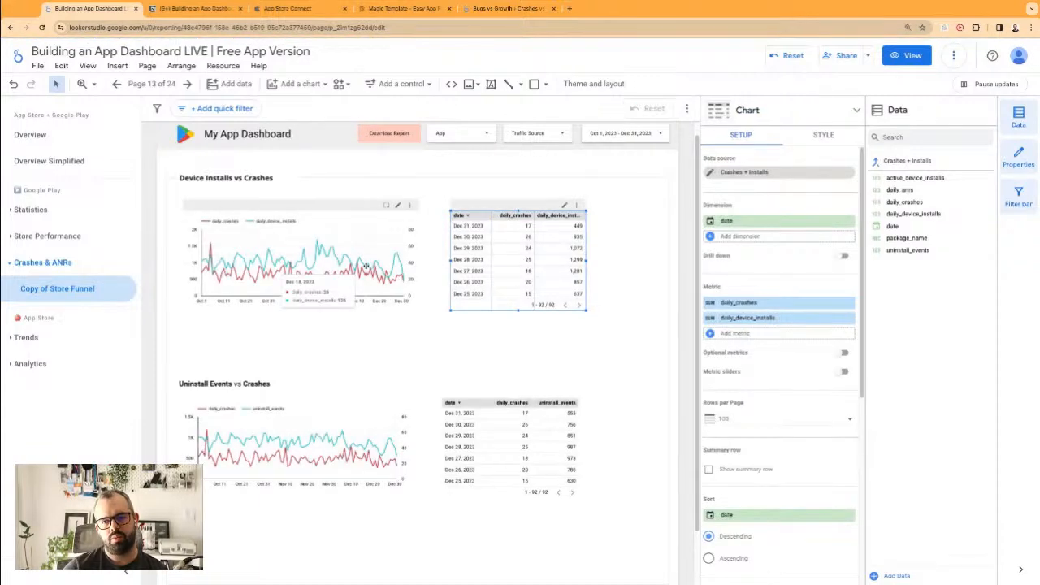
# - Shift the installs table slightly toward its chart and widen both together to fill the frame's width
pyautogui.moveTo(492, 284); pyautogui.dragTo(486, 287)
pyautogui.keyDown('shift'); pyautogui.click(386, 275); pyautogui.keyUp('shift')
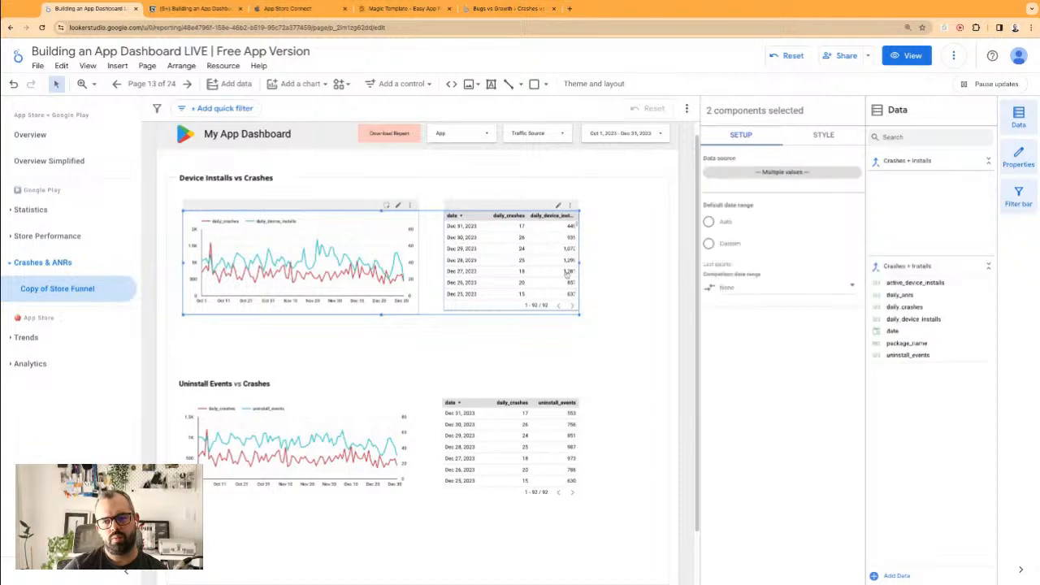
pyautogui.moveTo(580, 262); pyautogui.dragTo(647, 262)
pyautogui.click(159, 339)
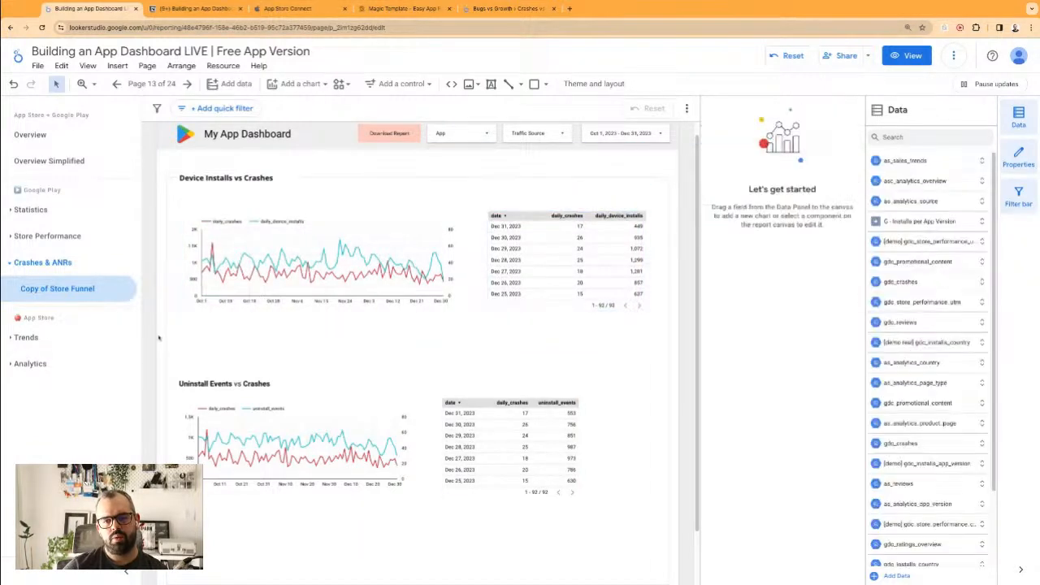
# - Shorten the frame to enclose only the Device Installs vs Crashes block, and nudge its chart and table up inside it
pyautogui.click(189, 351)
pyautogui.scroll(-1, 259, 369)
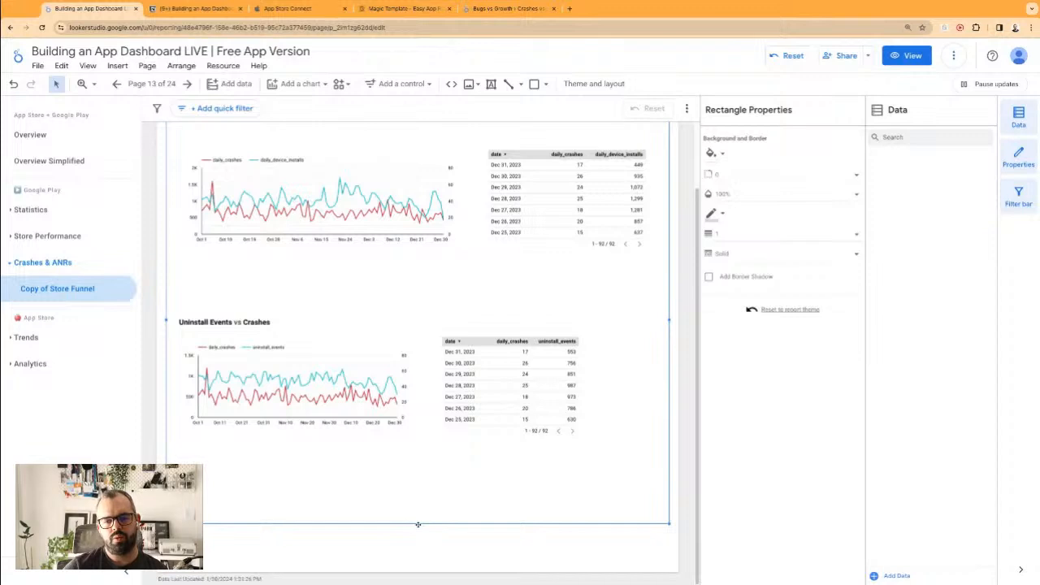
pyautogui.moveTo(417, 525); pyautogui.dragTo(418, 277)
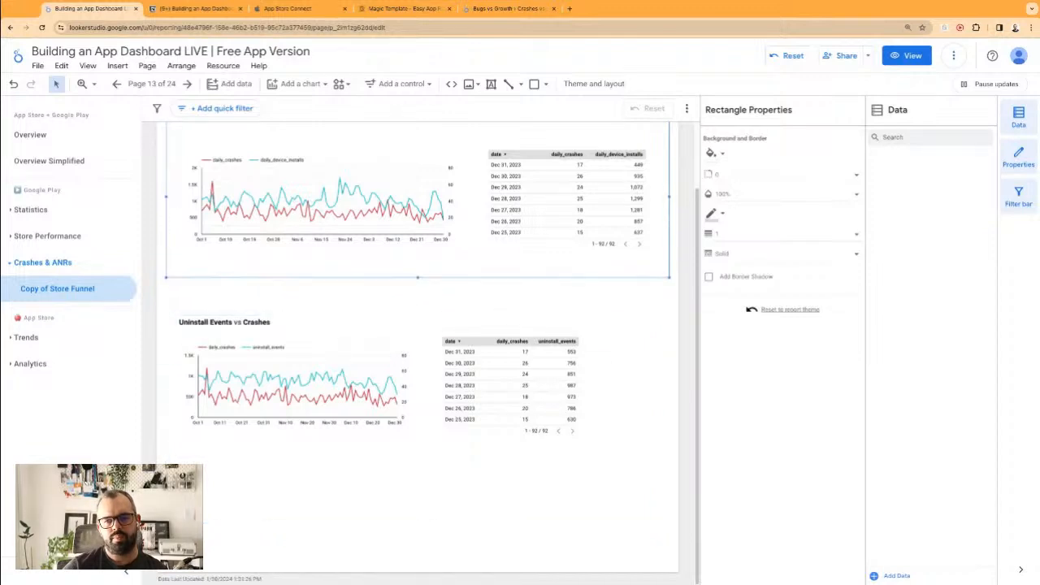
pyautogui.scroll(2, 442, 259)
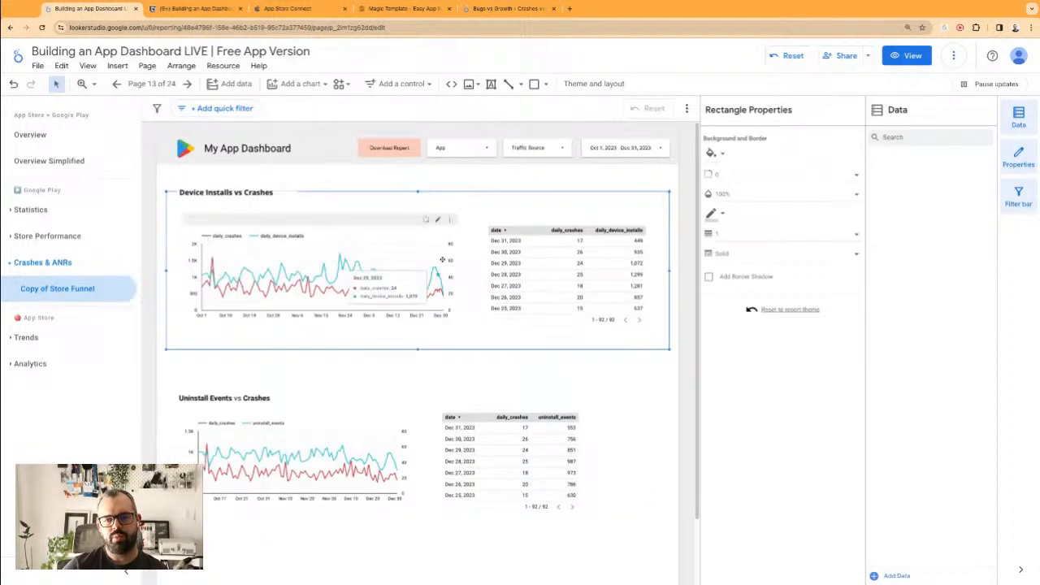
pyautogui.click(442, 259)
pyautogui.keyDown('shift'); pyautogui.click(544, 292); pyautogui.keyUp('shift')
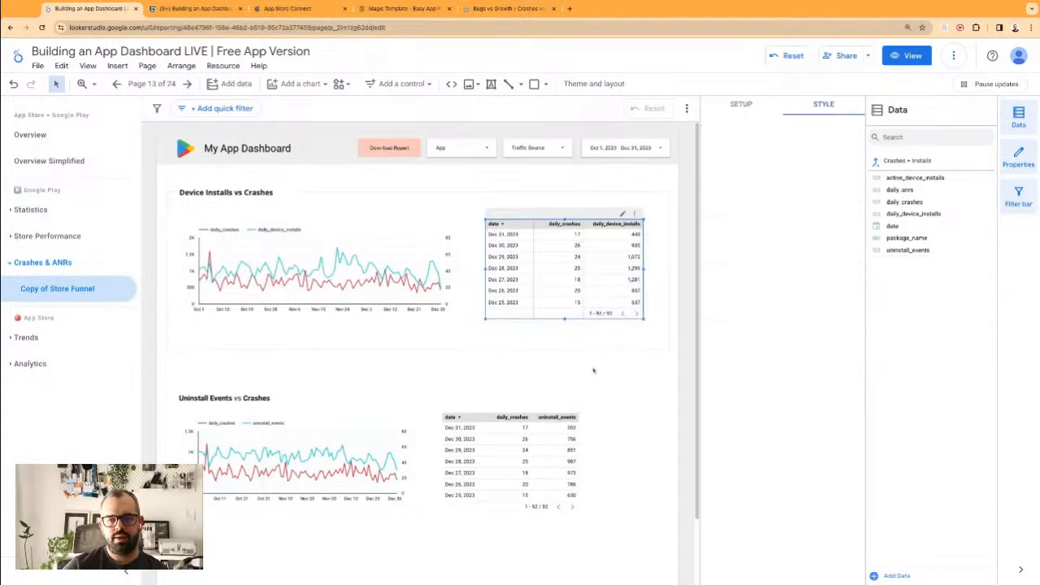
pyautogui.click(283, 350)
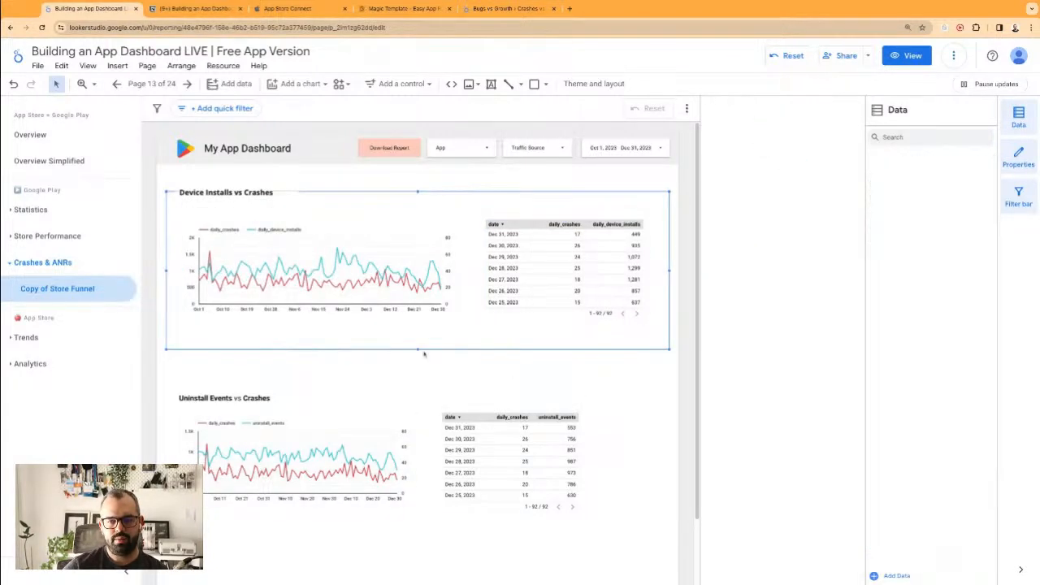
pyautogui.moveTo(418, 349); pyautogui.dragTo(418, 343)
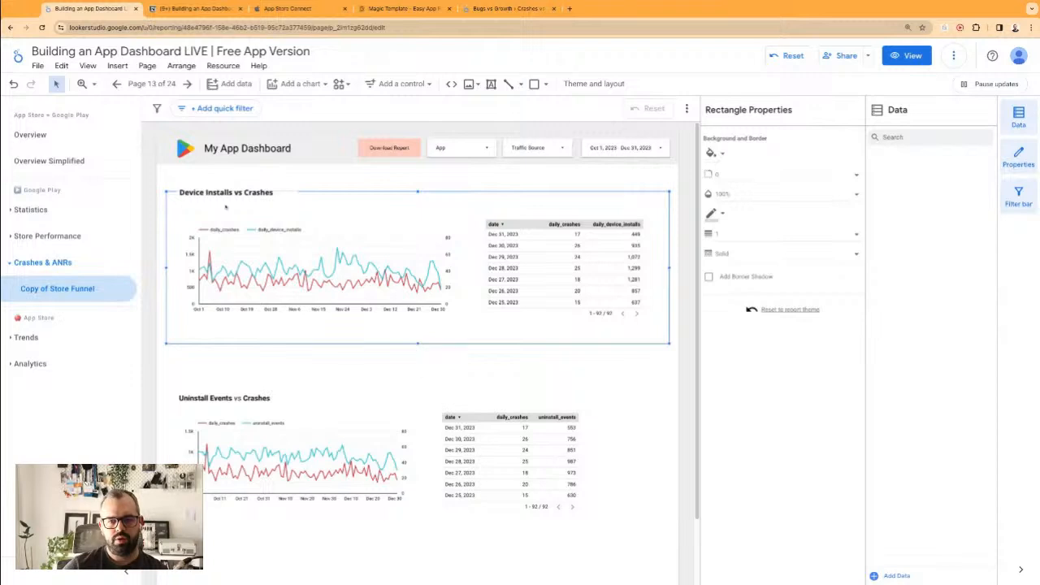
# - Duplicate the frame and its heading around the Uninstall Events vs Crashes block, and send the copied frame to the back
pyautogui.moveTo(157, 181); pyautogui.dragTo(227, 372)
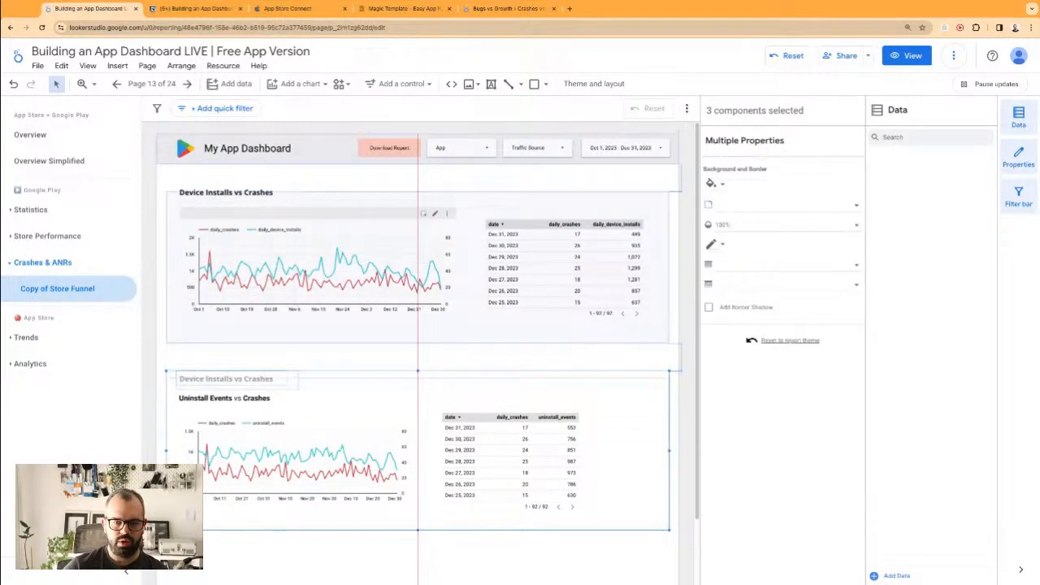
pyautogui.doubleClick(228, 378)
pyautogui.click(246, 396)
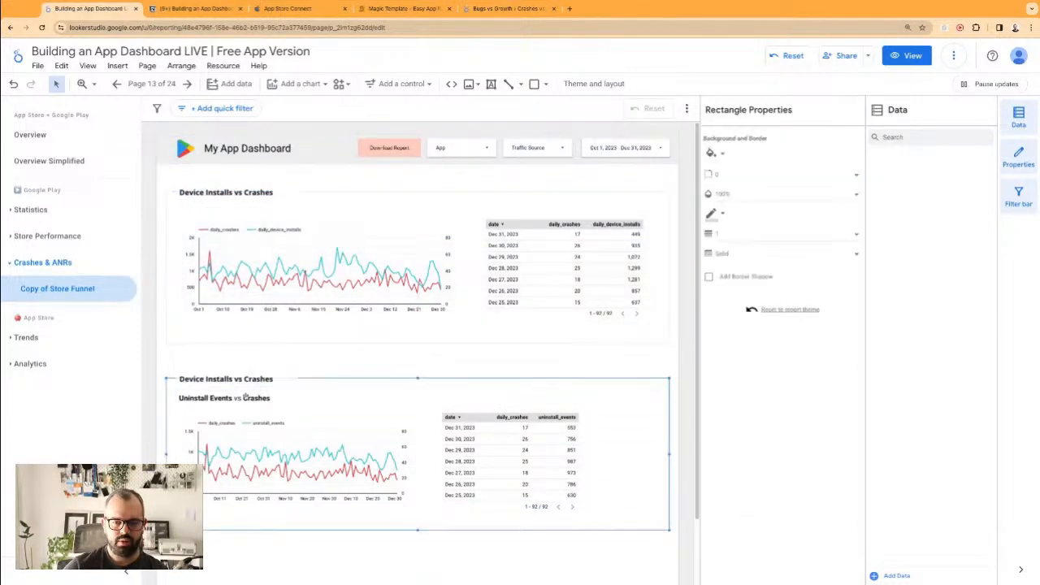
pyautogui.rightClick(327, 388)
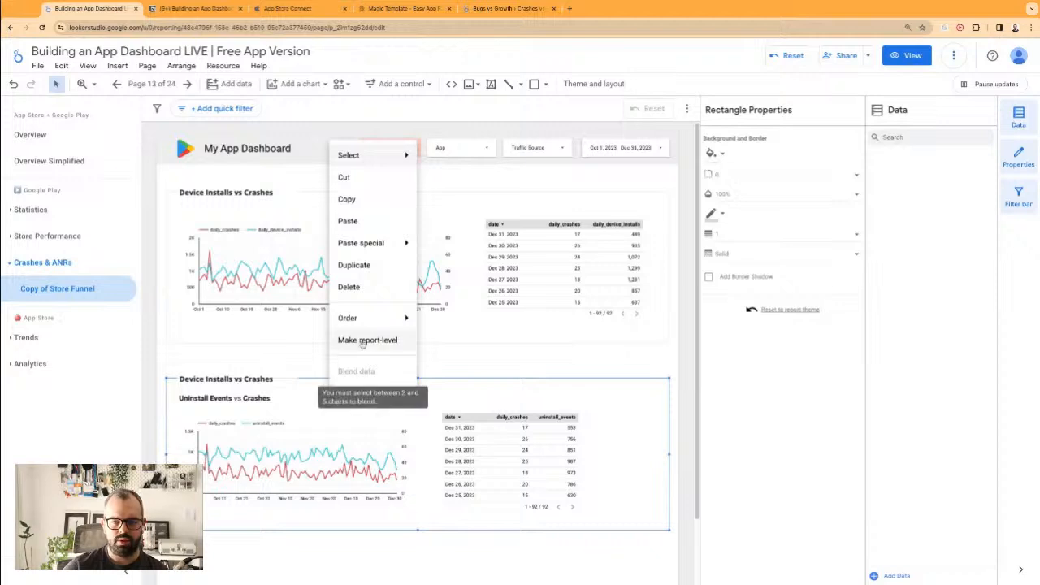
pyautogui.moveTo(370, 320)
pyautogui.click(446, 389)
# - Move the Uninstall Events vs Crashes title text into the duplicated heading and delete the emptied text box
pyautogui.click(260, 402)
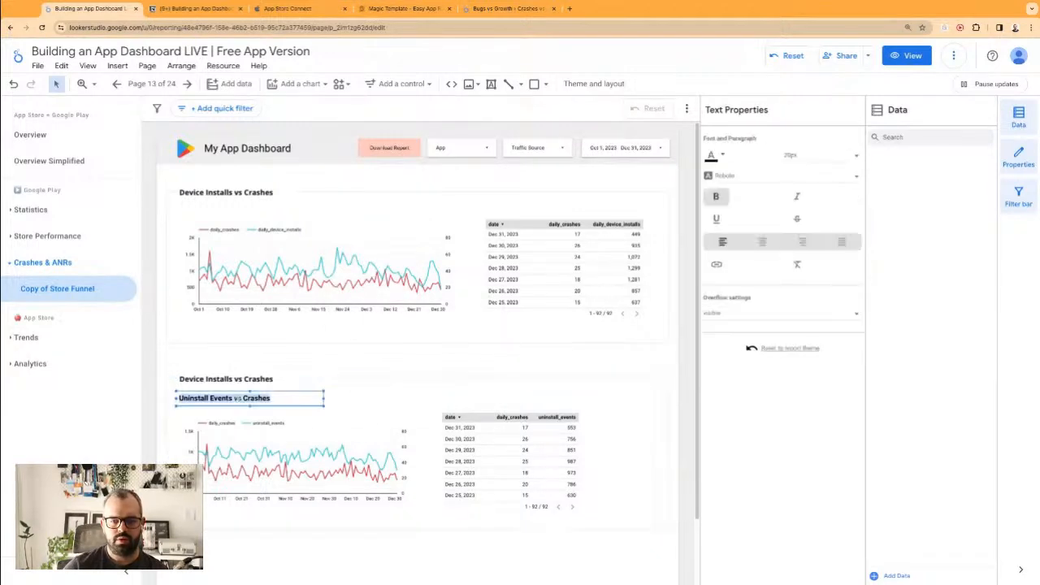
pyautogui.press('super+x')
pyautogui.doubleClick(223, 379)
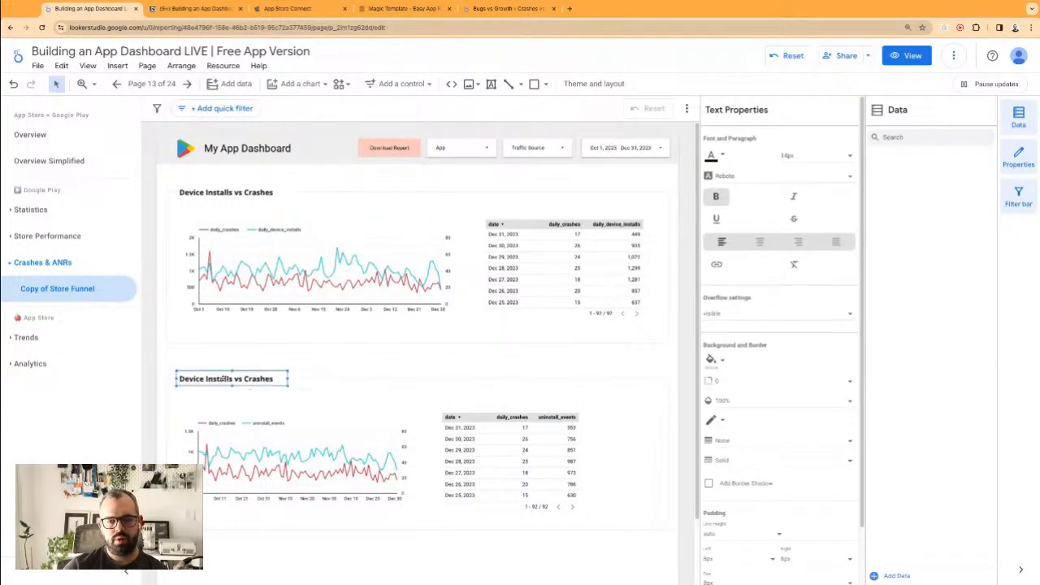
pyautogui.press('super+a')
pyautogui.press('super+v')
pyautogui.click(317, 370)
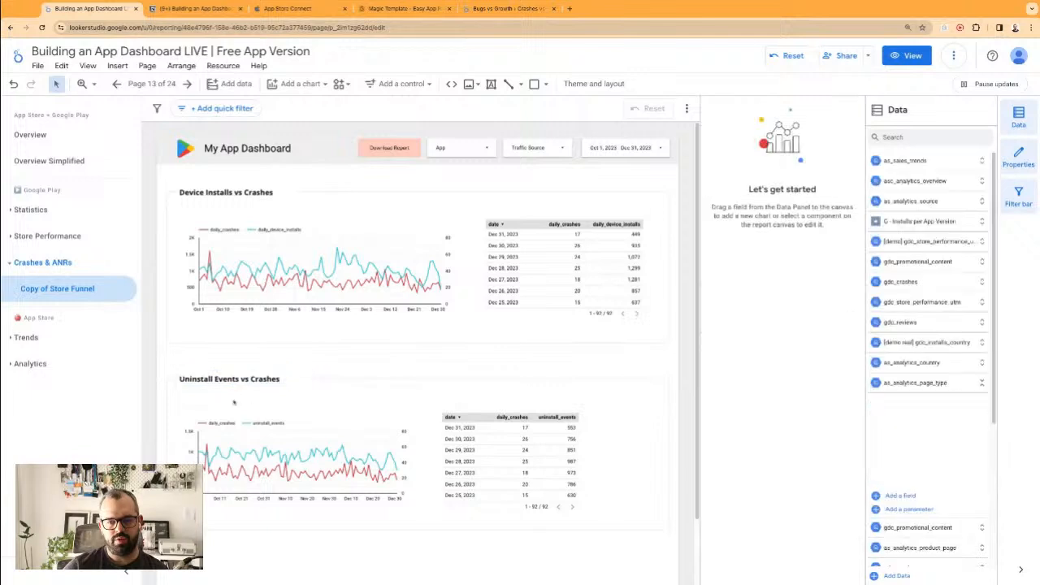
pyautogui.click(234, 402)
pyautogui.press('Delete')
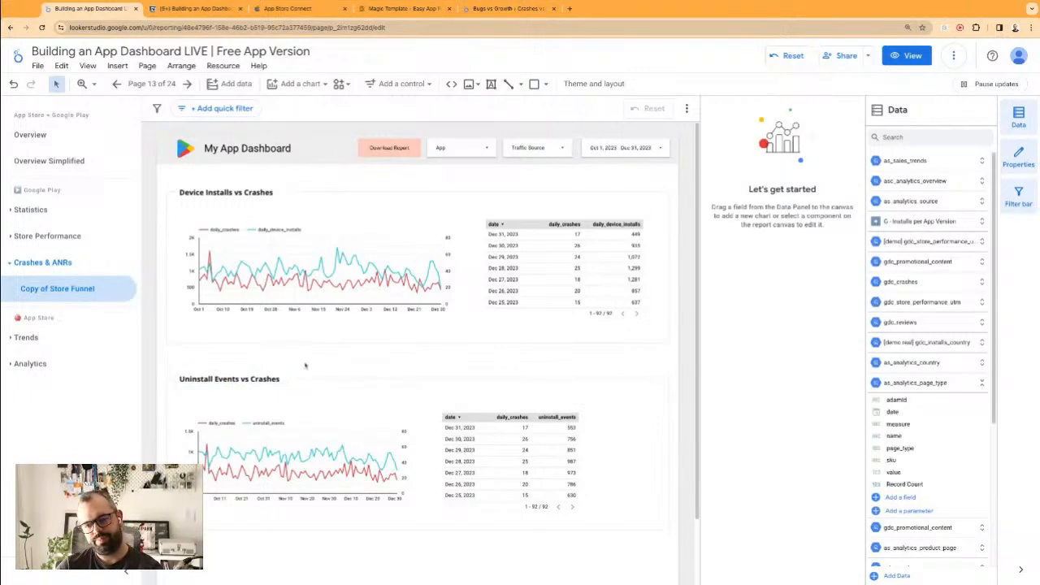
# - Widen the Uninstall Events vs Crashes chart and table to match the block above, and clear the date cross-filter
pyautogui.click(322, 451)
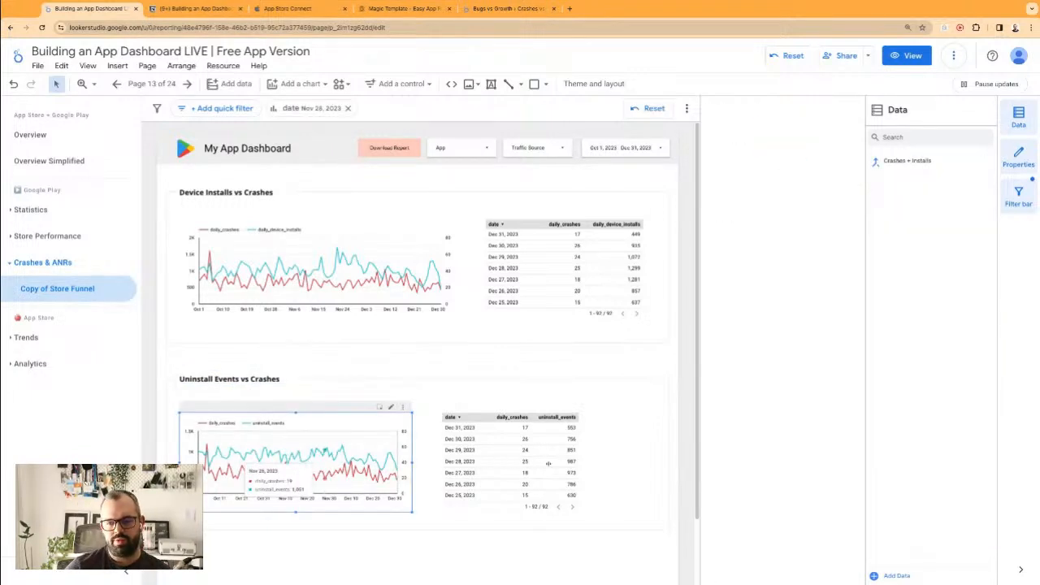
pyautogui.keyDown('shift'); pyautogui.click(548, 464); pyautogui.keyUp('shift')
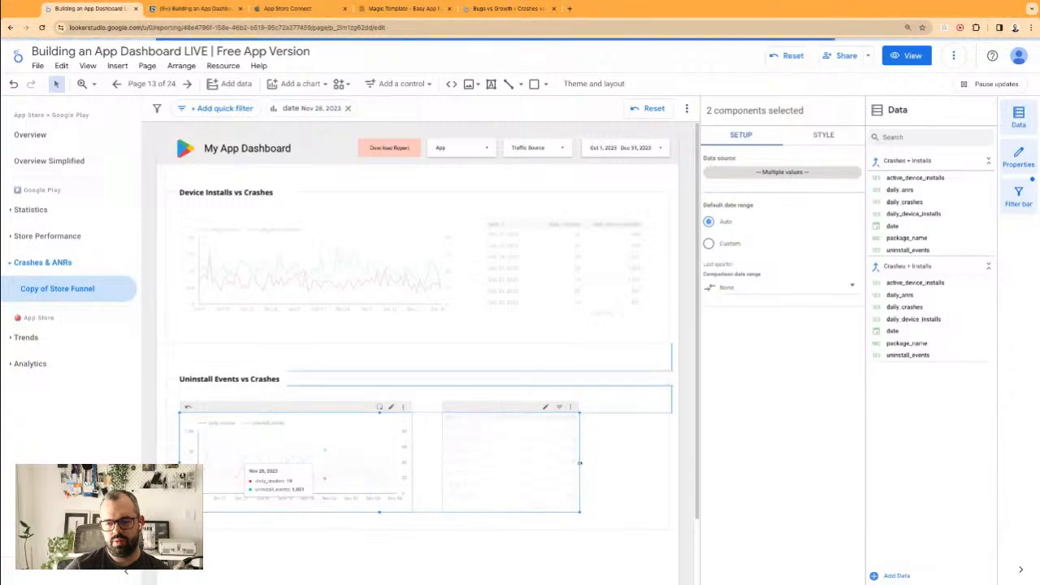
pyautogui.moveTo(580, 463); pyautogui.dragTo(648, 462)
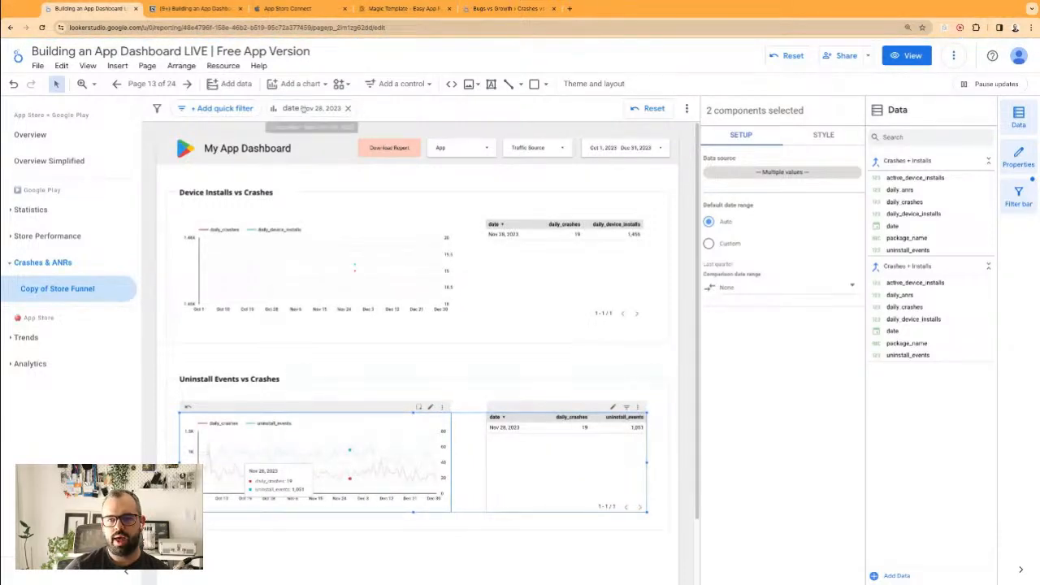
pyautogui.click(347, 108)
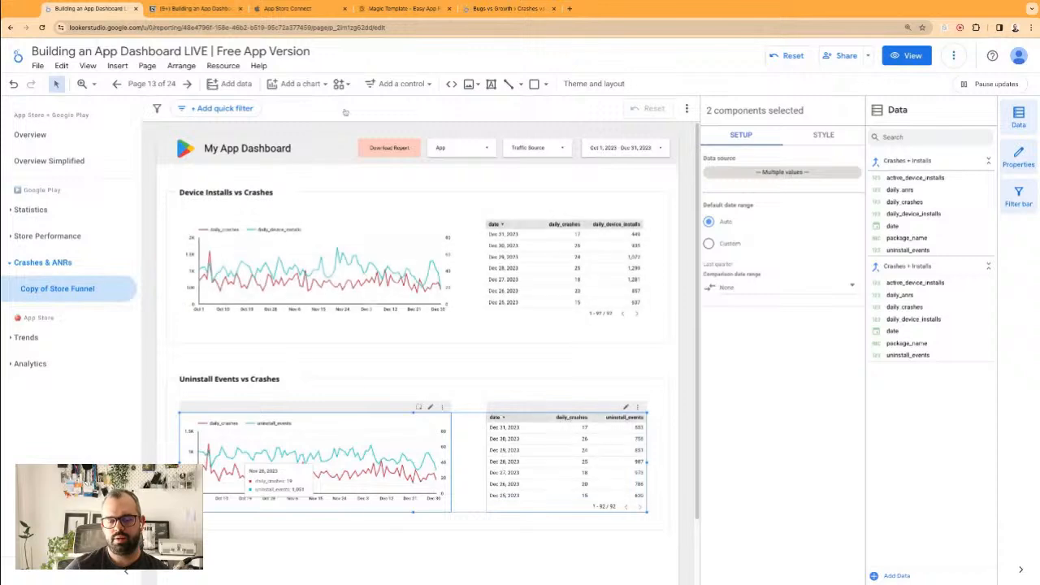
# - Stretch both line charts upward toward their headings, and match the Uninstall Events vs Crashes chart's width to the one above
pyautogui.click(512, 556)
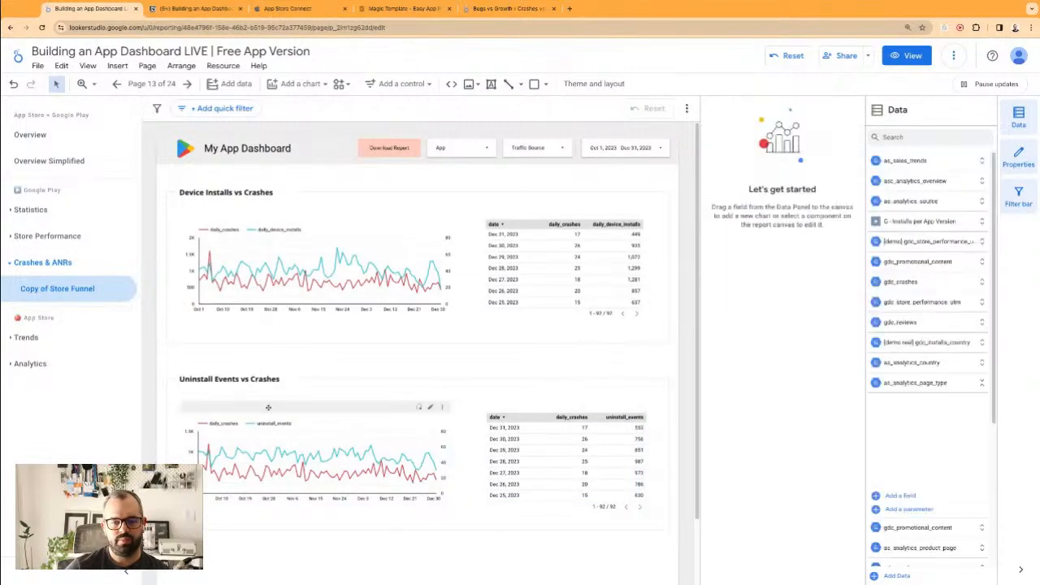
pyautogui.moveTo(256, 411); pyautogui.dragTo(256, 413)
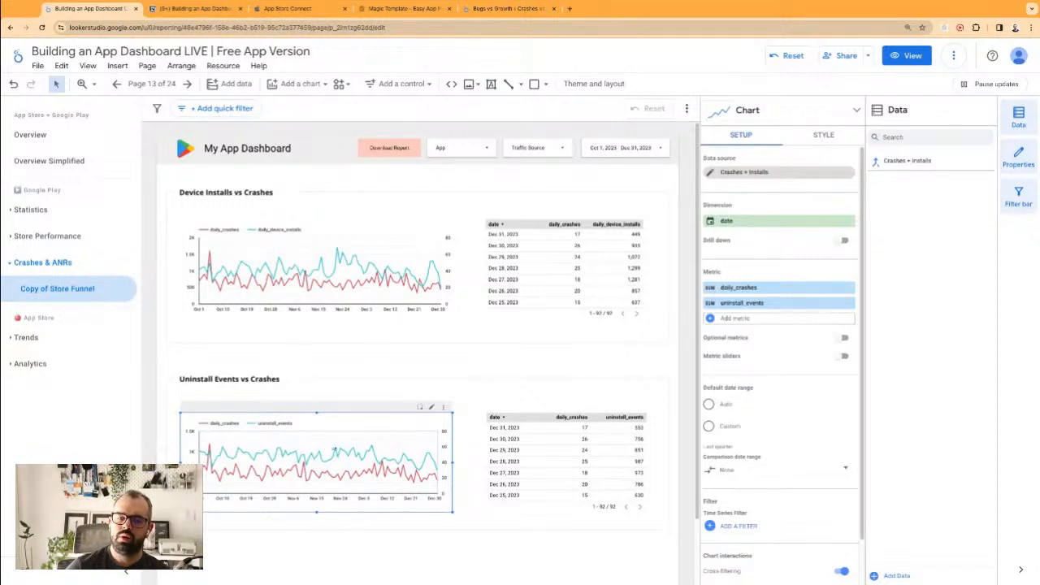
pyautogui.press('super+z')
pyautogui.click(317, 422)
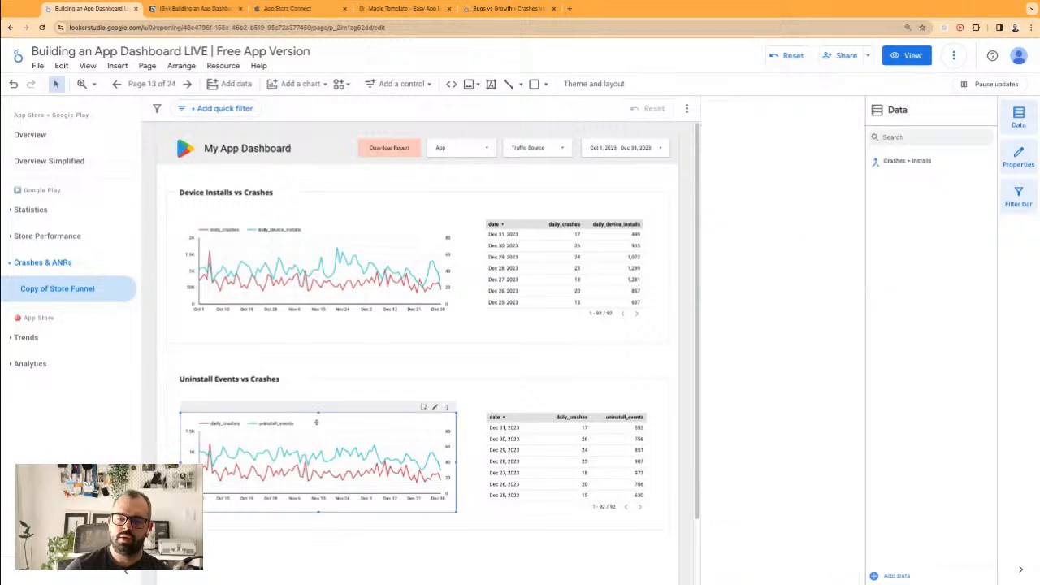
pyautogui.keyDown('shift'); pyautogui.click(331, 264); pyautogui.keyUp('shift')
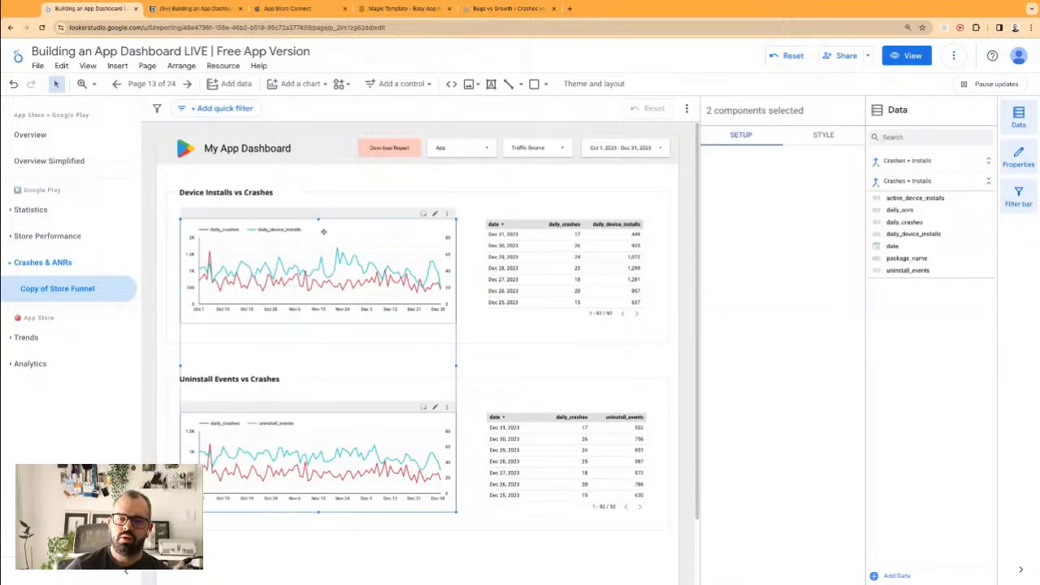
pyautogui.moveTo(324, 232); pyautogui.dragTo(318, 205)
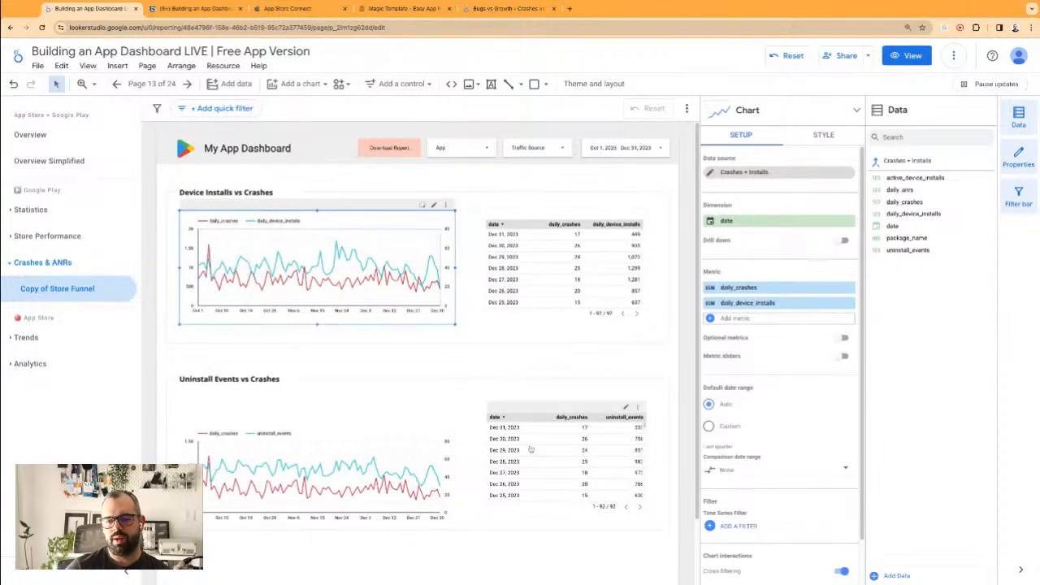
pyautogui.click(344, 470)
pyautogui.moveTo(356, 472); pyautogui.dragTo(355, 453)
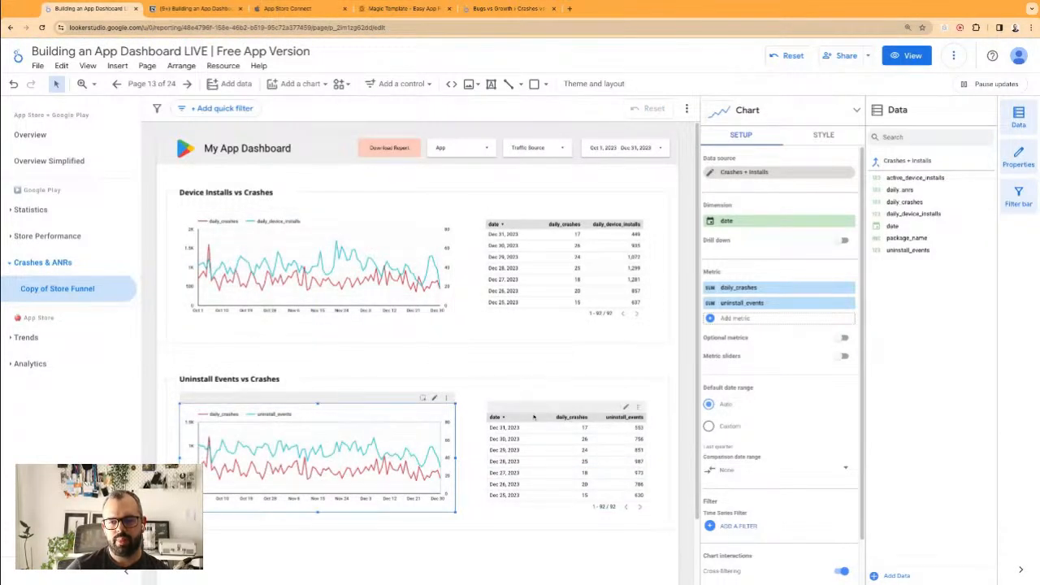
# - Raise the Uninstall Events vs Crashes table level with its chart and lengthen it downward, and slightly lengthen the Device Installs vs Crashes table
pyautogui.moveTo(532, 411); pyautogui.dragTo(532, 412)
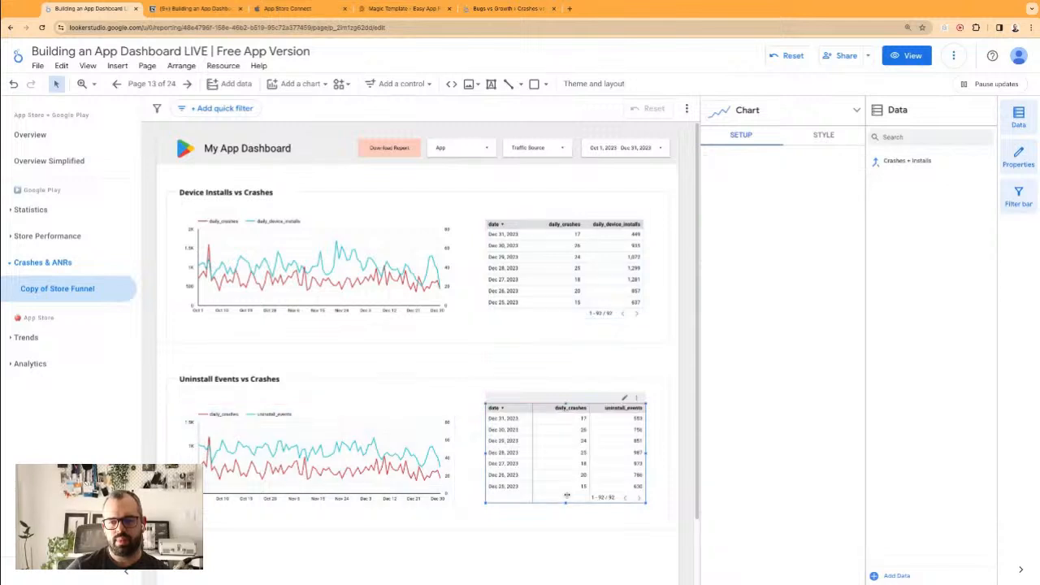
pyautogui.moveTo(567, 501); pyautogui.dragTo(566, 512)
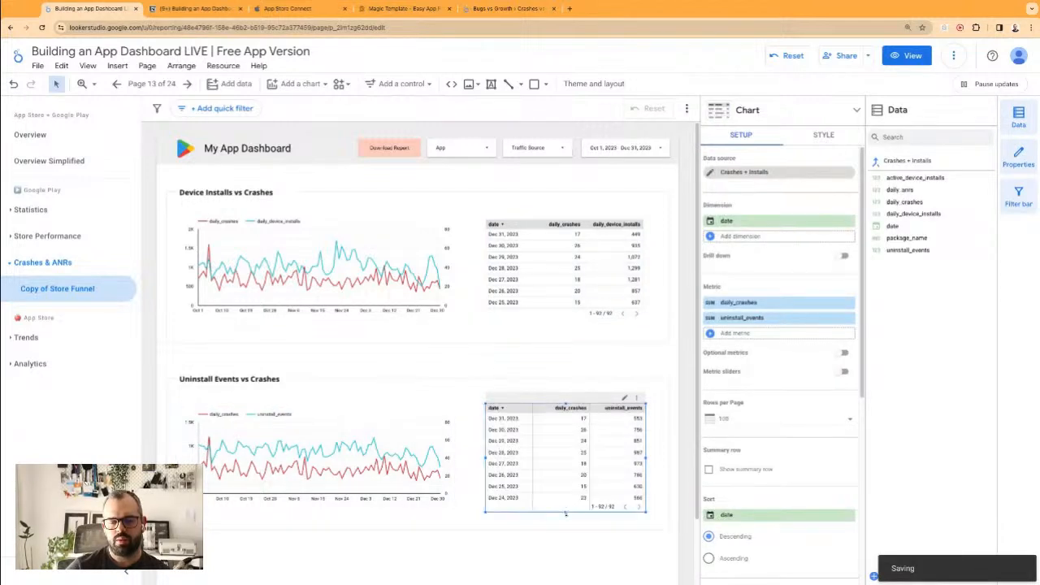
pyautogui.click(540, 217)
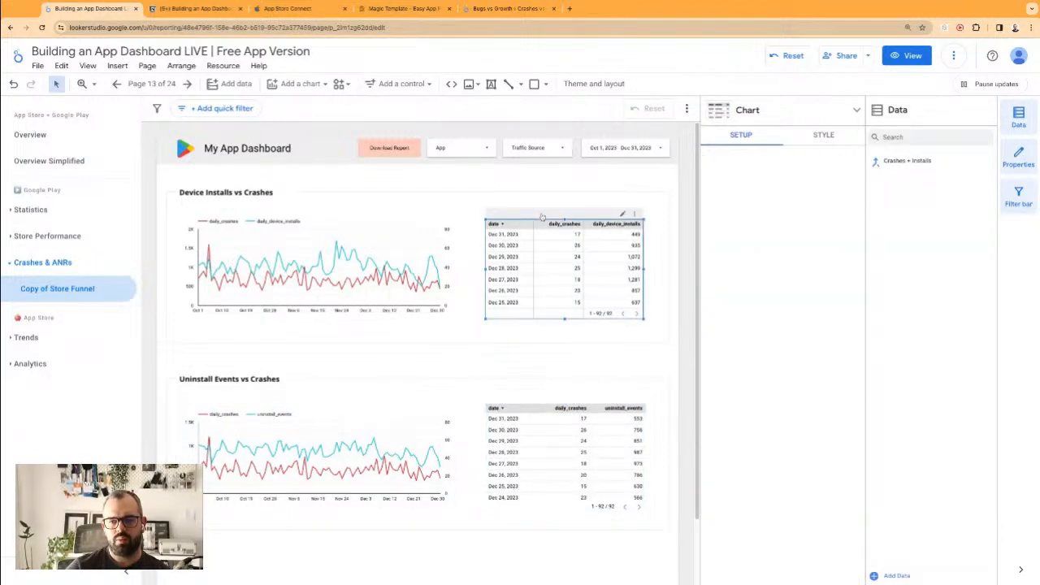
pyautogui.click(565, 363)
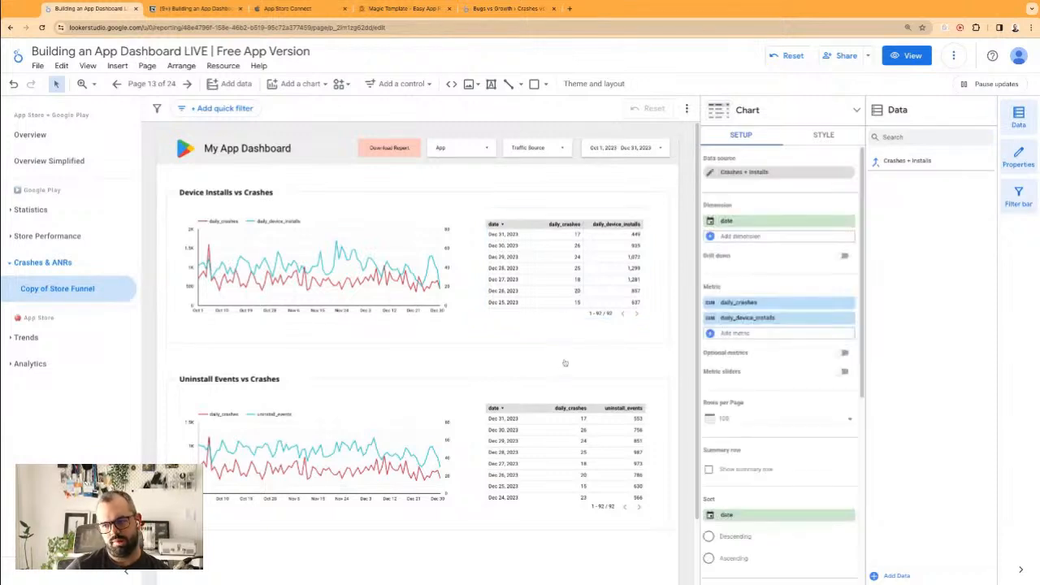
pyautogui.click(540, 219)
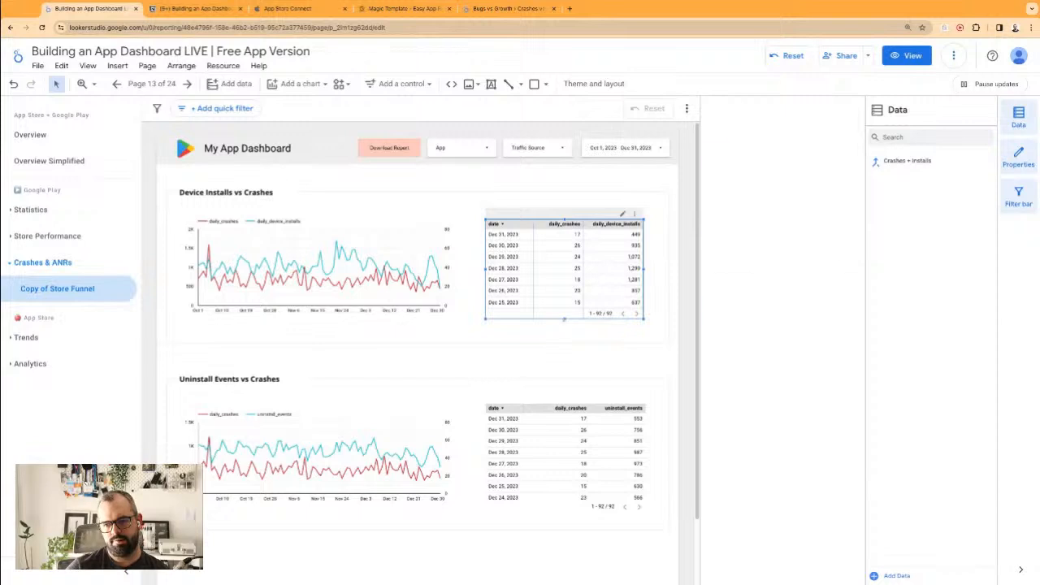
pyautogui.click(568, 363)
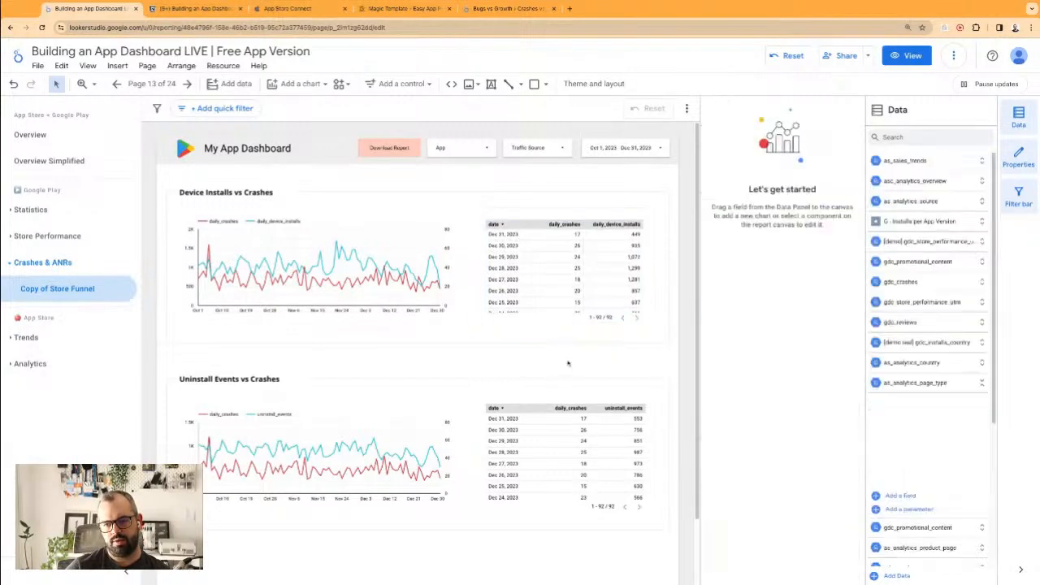
# - Rename the Copy of Store Funnel report page as "Crashes vs Installs"
pyautogui.click(167, 91)
pyautogui.scroll(-3, 719, 460)
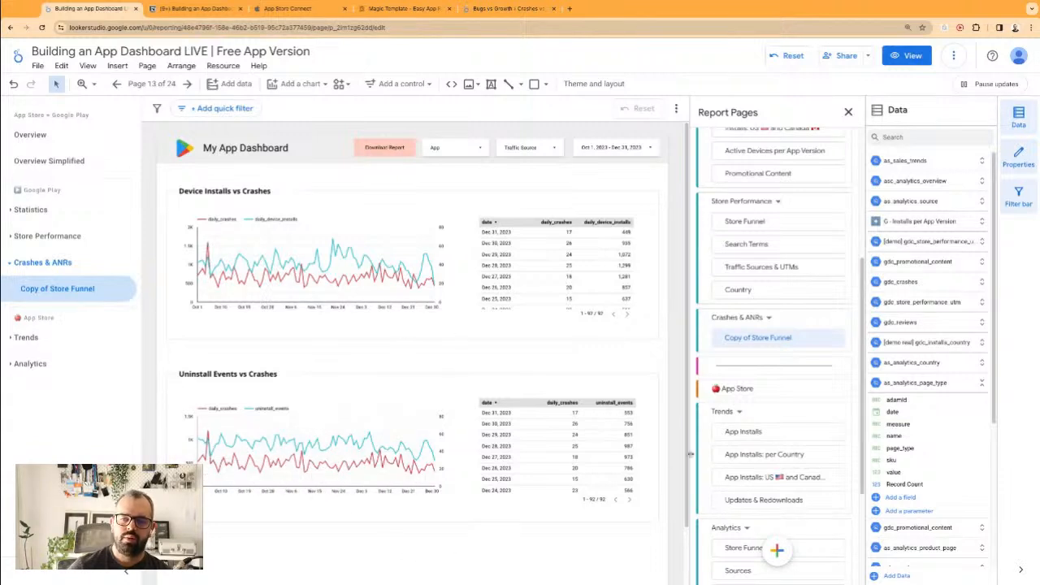
pyautogui.doubleClick(758, 338)
pyautogui.write('C')
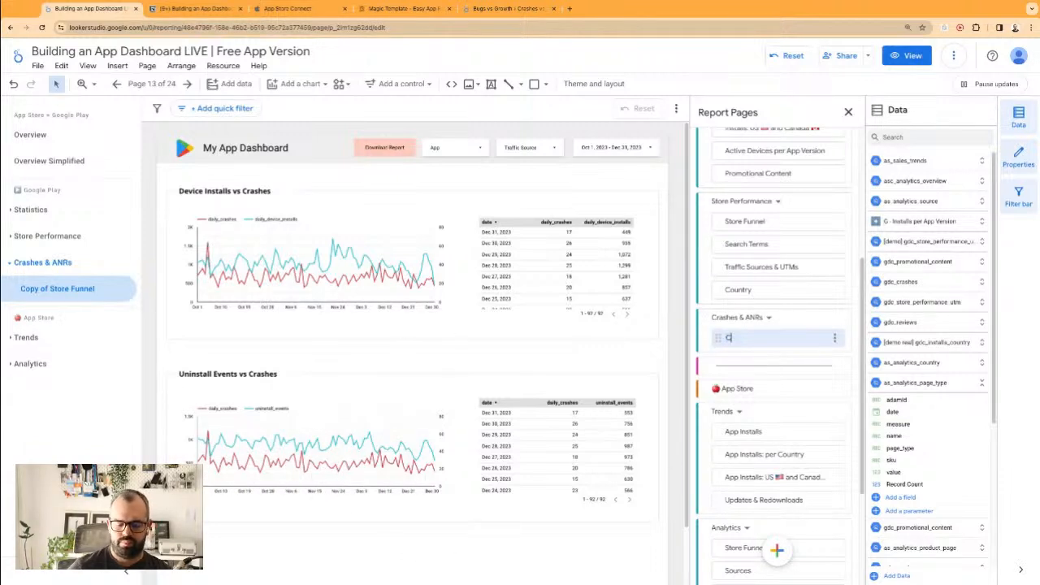
pyautogui.write('rashes vs Ins')
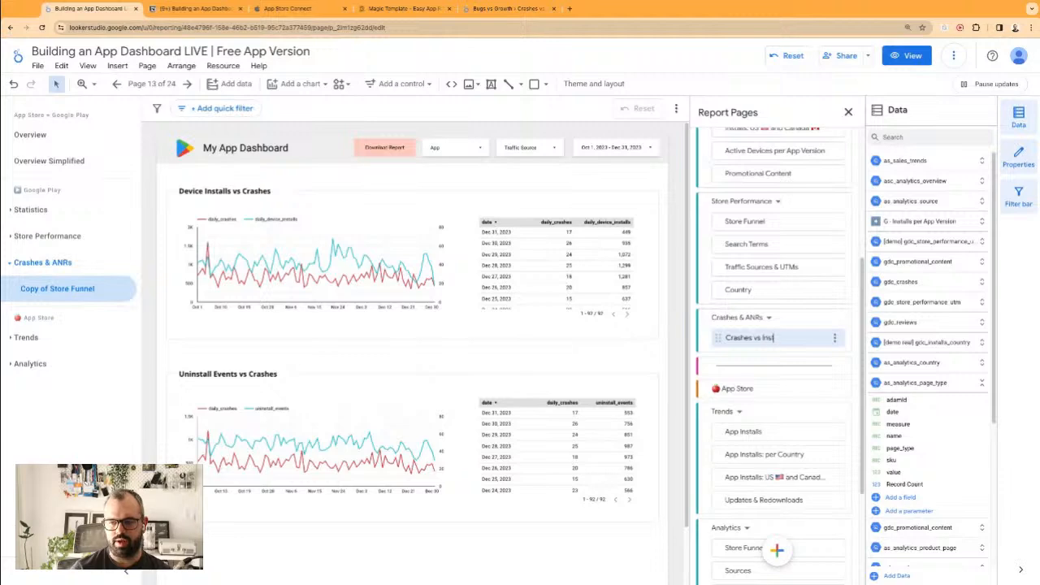
pyautogui.write('talls')
pyautogui.press('Return')
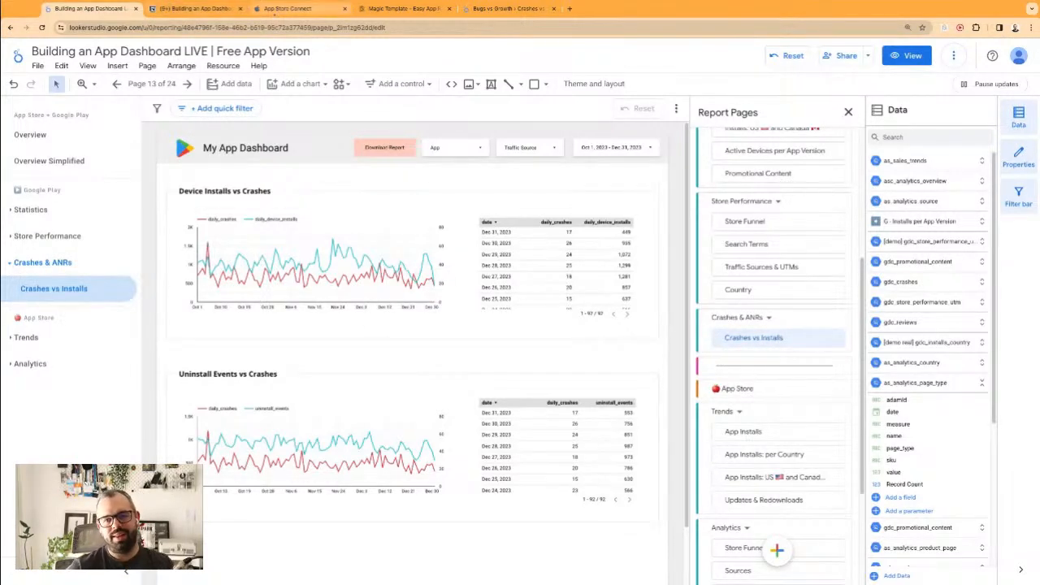
# - Reorder the open browser pages so the Bugs vs Growth report sits beside the dashboard, and return to the dashboard's Crashes & ANRs section
pyautogui.click(280, 8)
pyautogui.click(403, 8)
pyautogui.click(510, 8)
pyautogui.moveTo(509, 9); pyautogui.dragTo(195, 8)
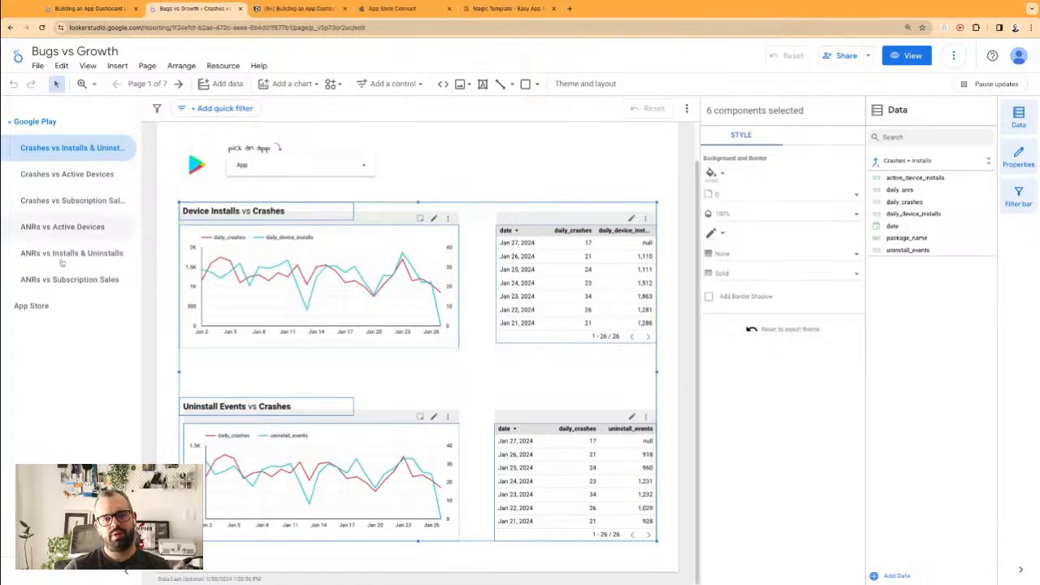
pyautogui.click(128, 8)
pyautogui.click(12, 264)
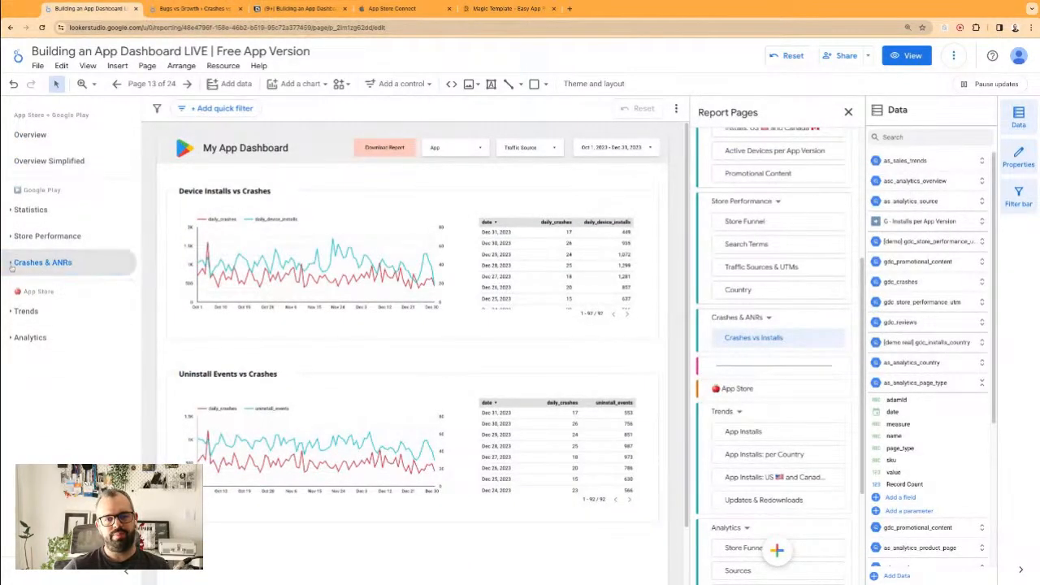
pyautogui.click(11, 266)
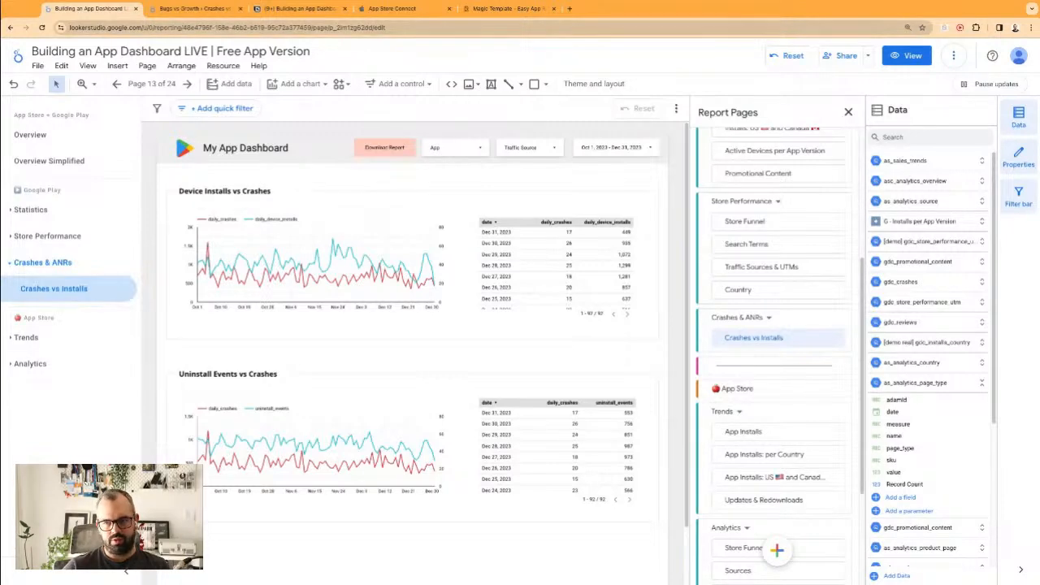
# - Switch to the Notion planning page and check the Ratings & Reviews row in the metrics and dimensions table
pyautogui.click(375, 10)
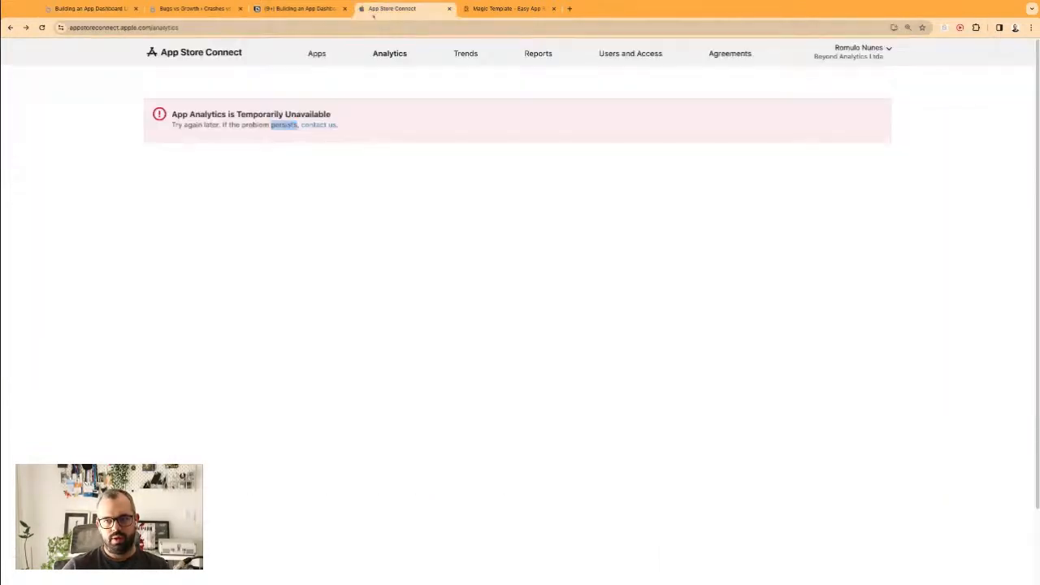
pyautogui.click(195, 9)
pyautogui.click(299, 9)
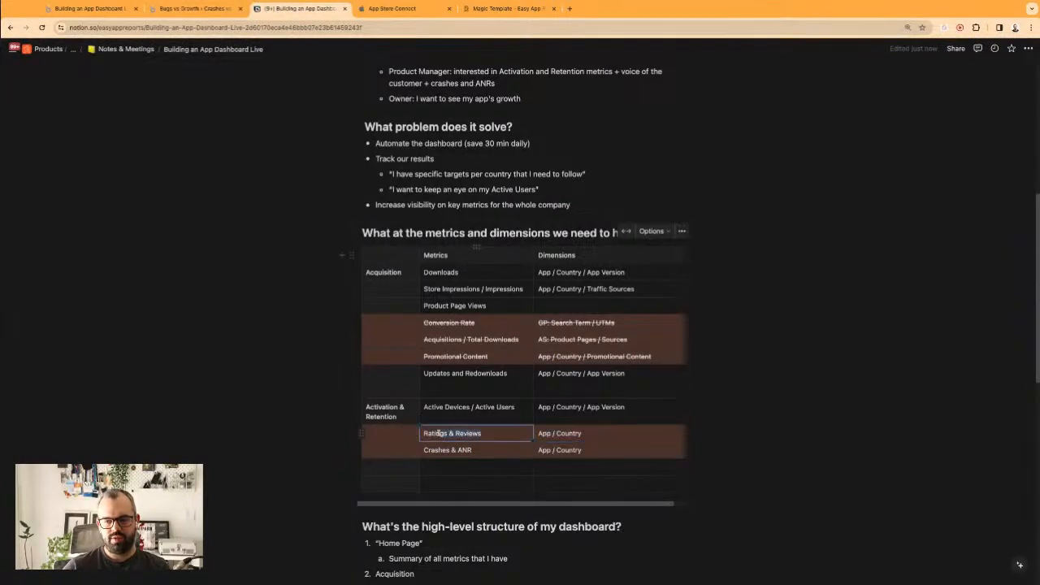
pyautogui.click(561, 434)
# - Switch to Easy App Reports, get the Customer Lens template from Magic Templates, and return to the Looker Studio dashboard
pyautogui.hotkey('ctrl', 'Tab')
pyautogui.hotkey('ctrl', 'Tab')
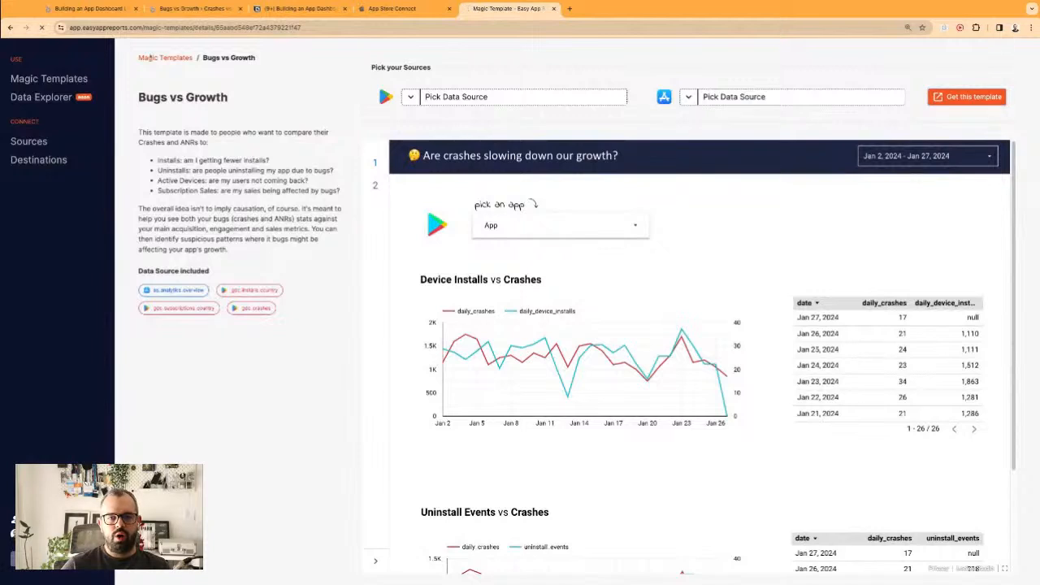
pyautogui.click(150, 59)
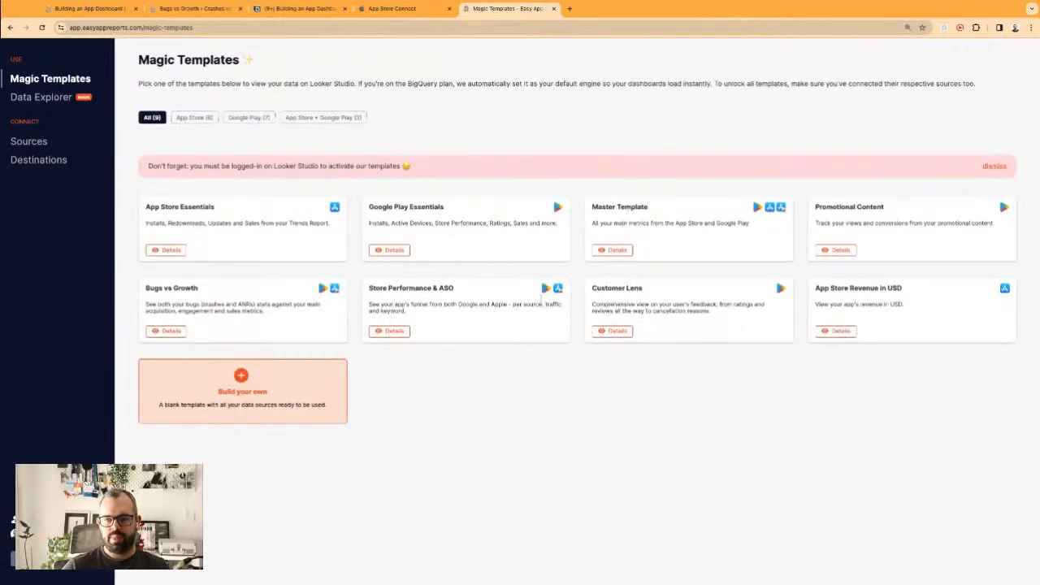
pyautogui.click(615, 331)
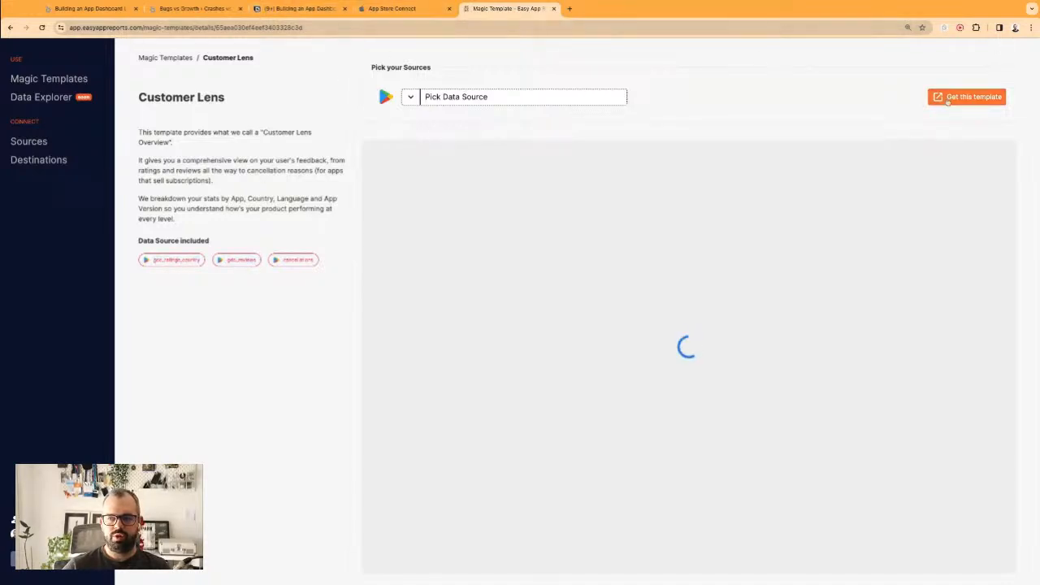
pyautogui.click(967, 97)
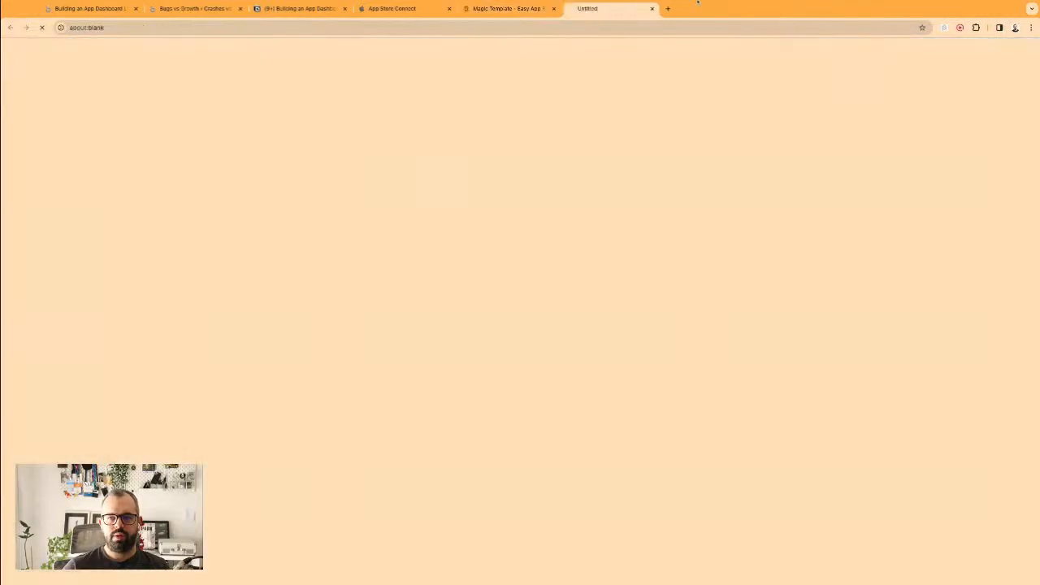
pyautogui.click(219, 9)
pyautogui.click(95, 9)
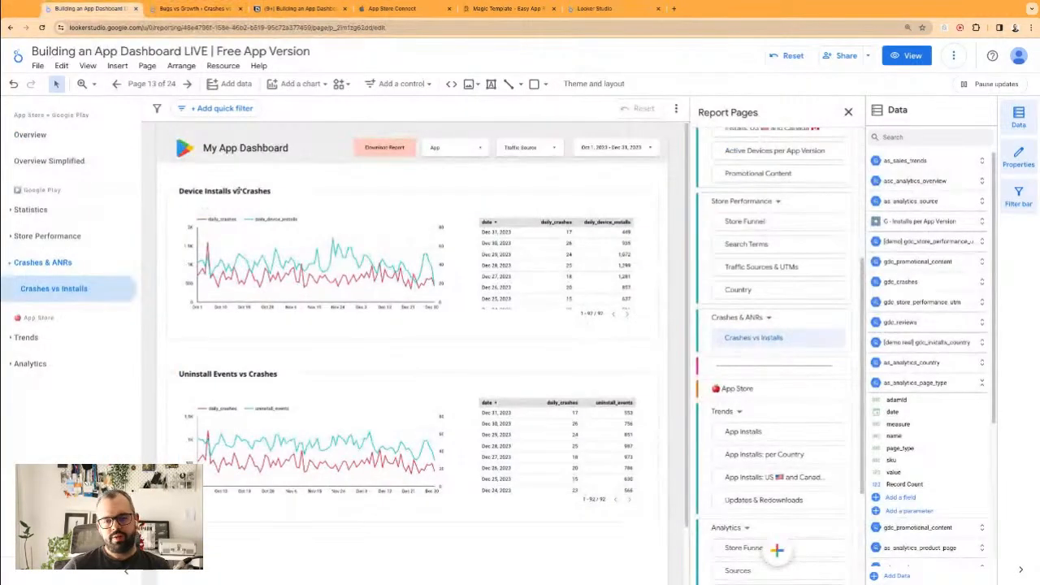